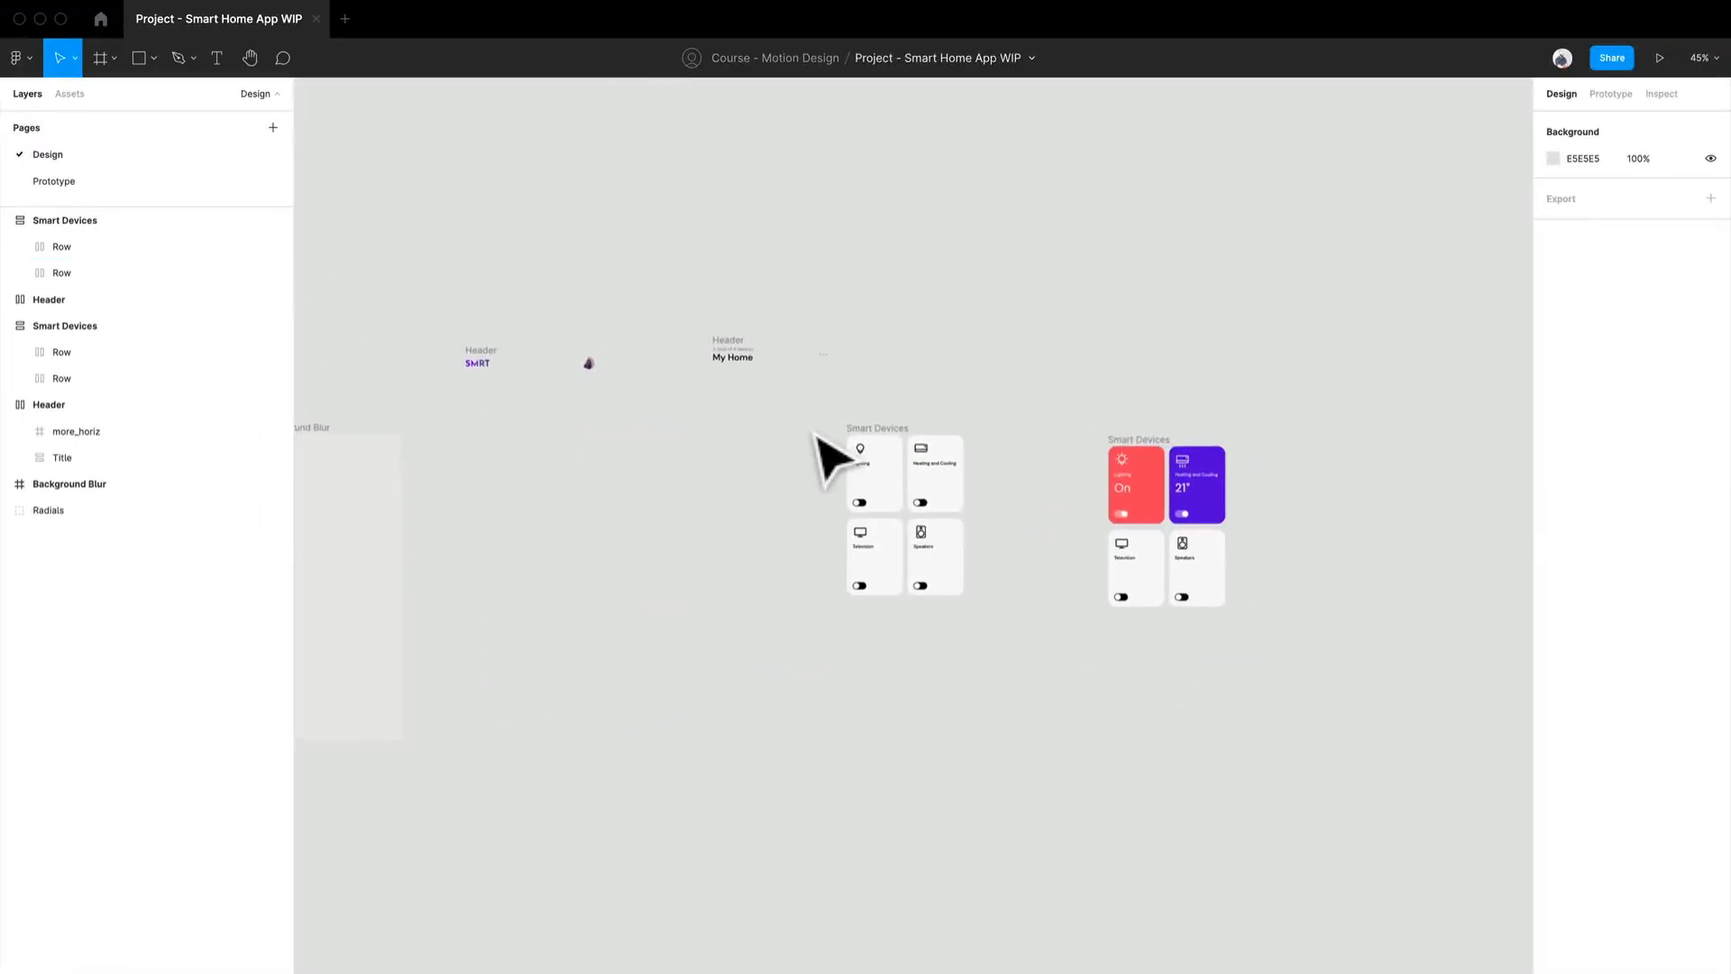
# Move the Smart Devices group with all devices switched off up level with the My Home header, to about X 693, Y -795.
pyautogui.scroll(5, 816, 435)
pyautogui.scroll(-2, 820, 420)
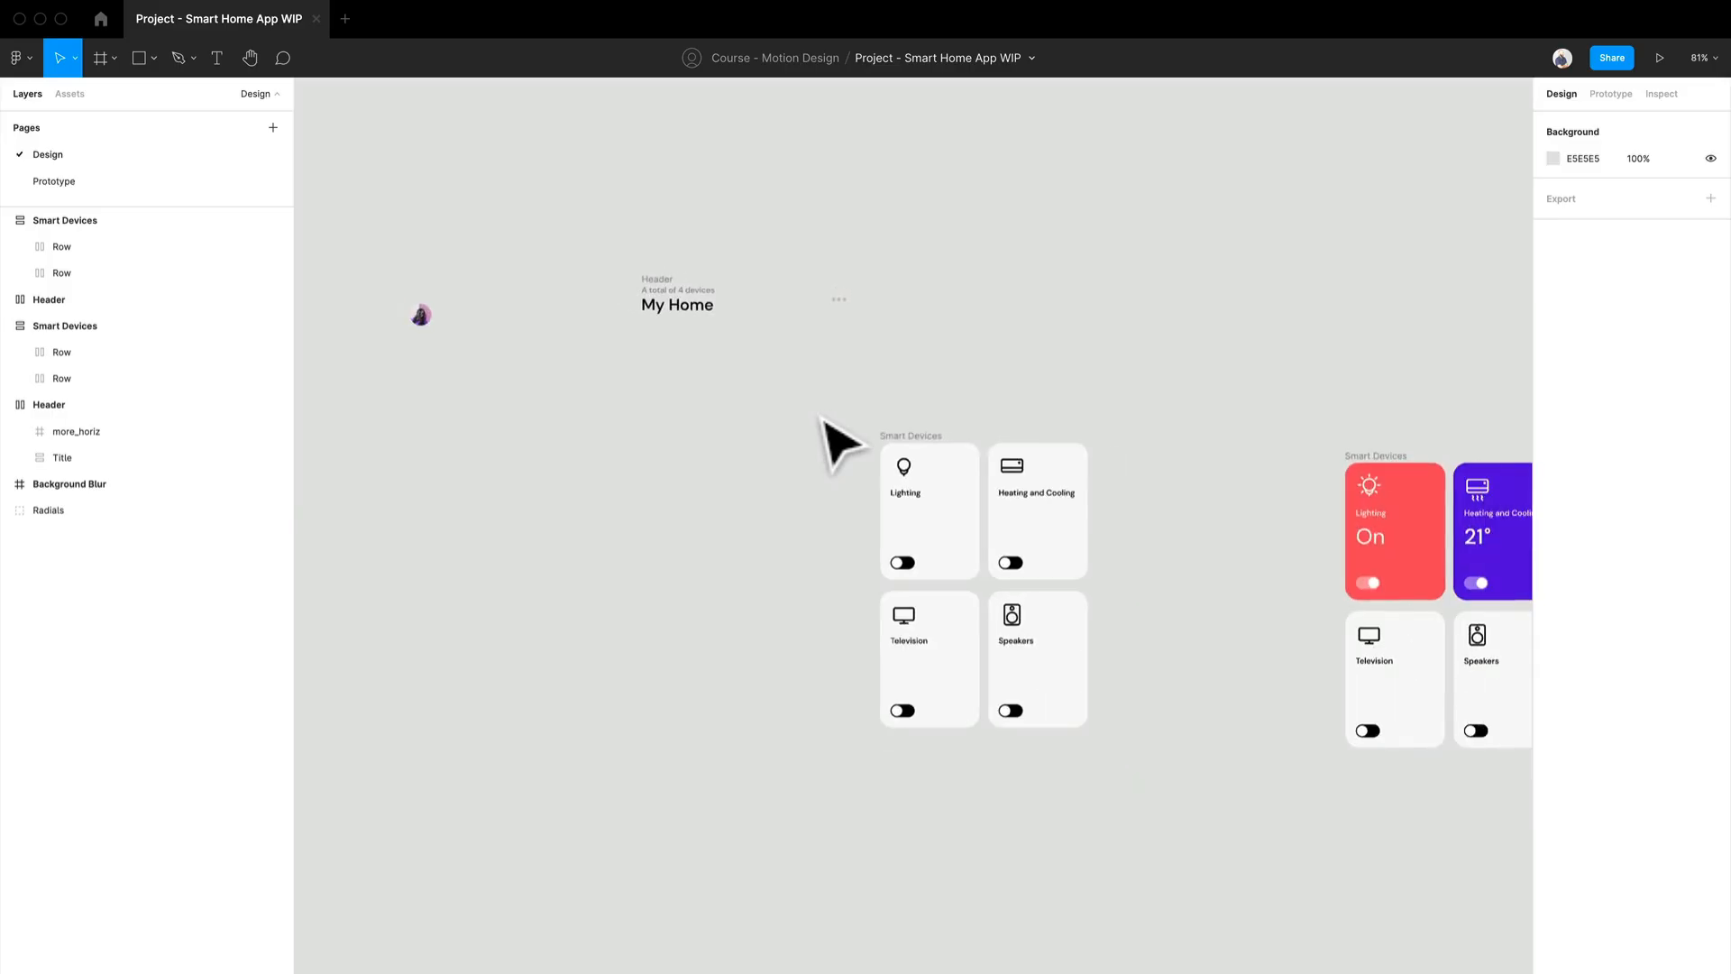
pyautogui.moveTo(899, 445); pyautogui.dragTo(1049, 283)
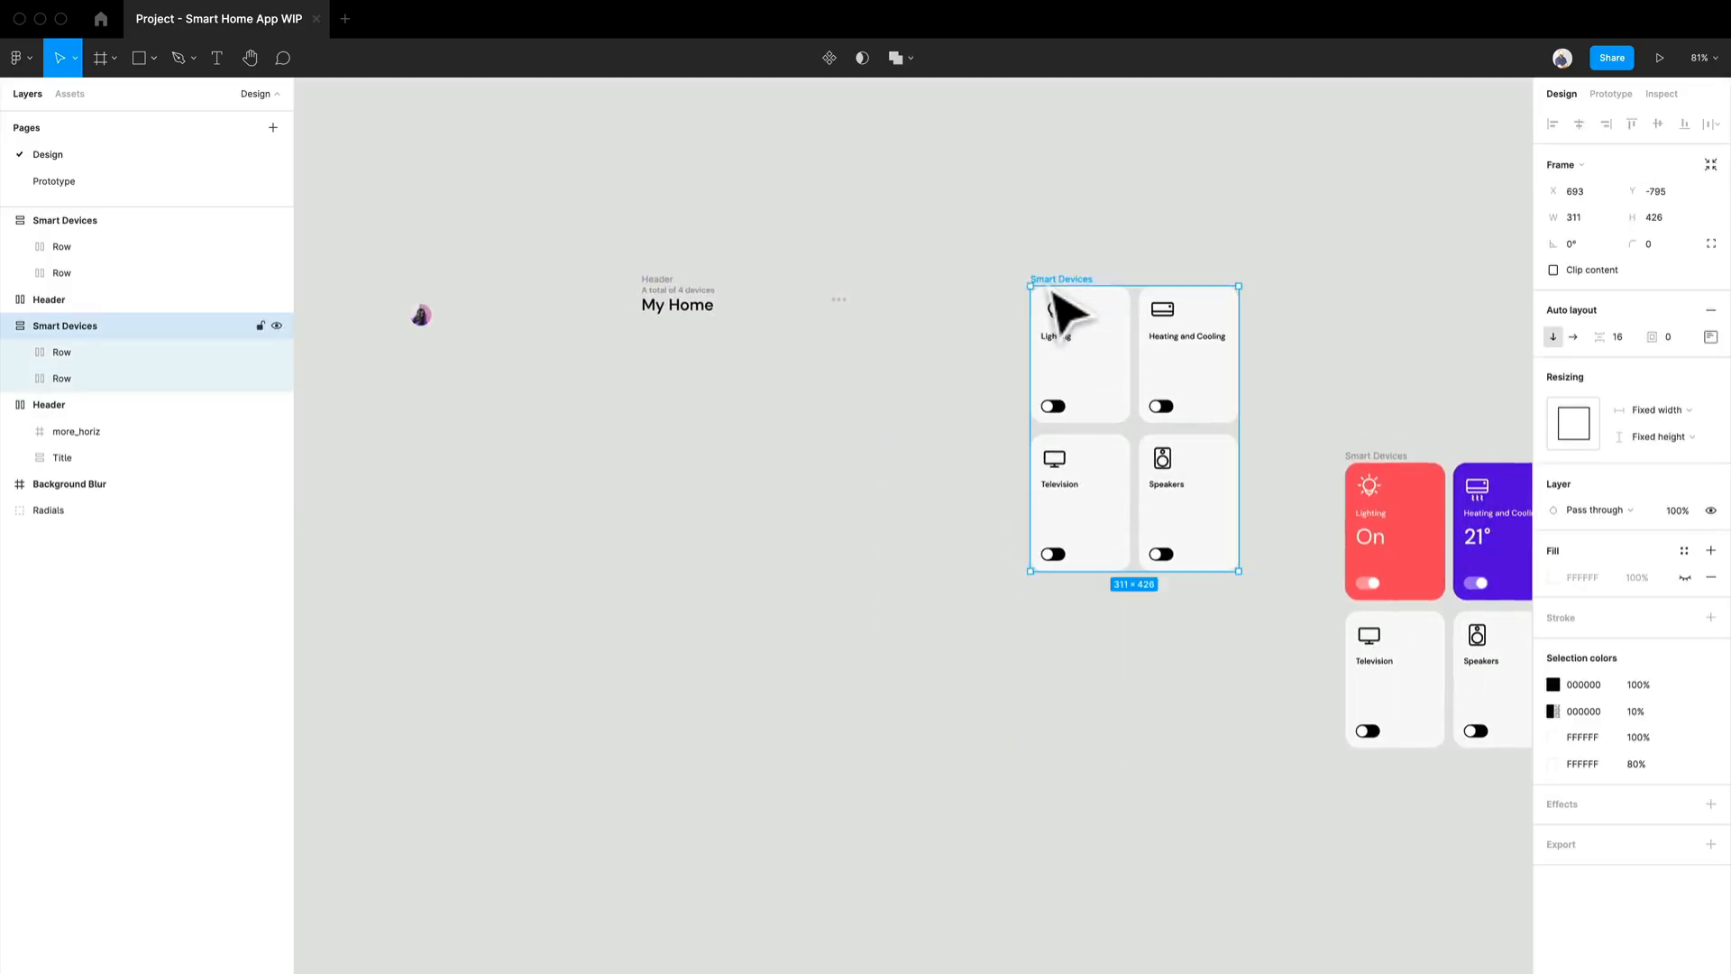
pyautogui.moveTo(843, 472); pyautogui.dragTo(1259, 363)
pyautogui.scroll(-5, 906, 448)
pyautogui.scroll(5, 921, 473)
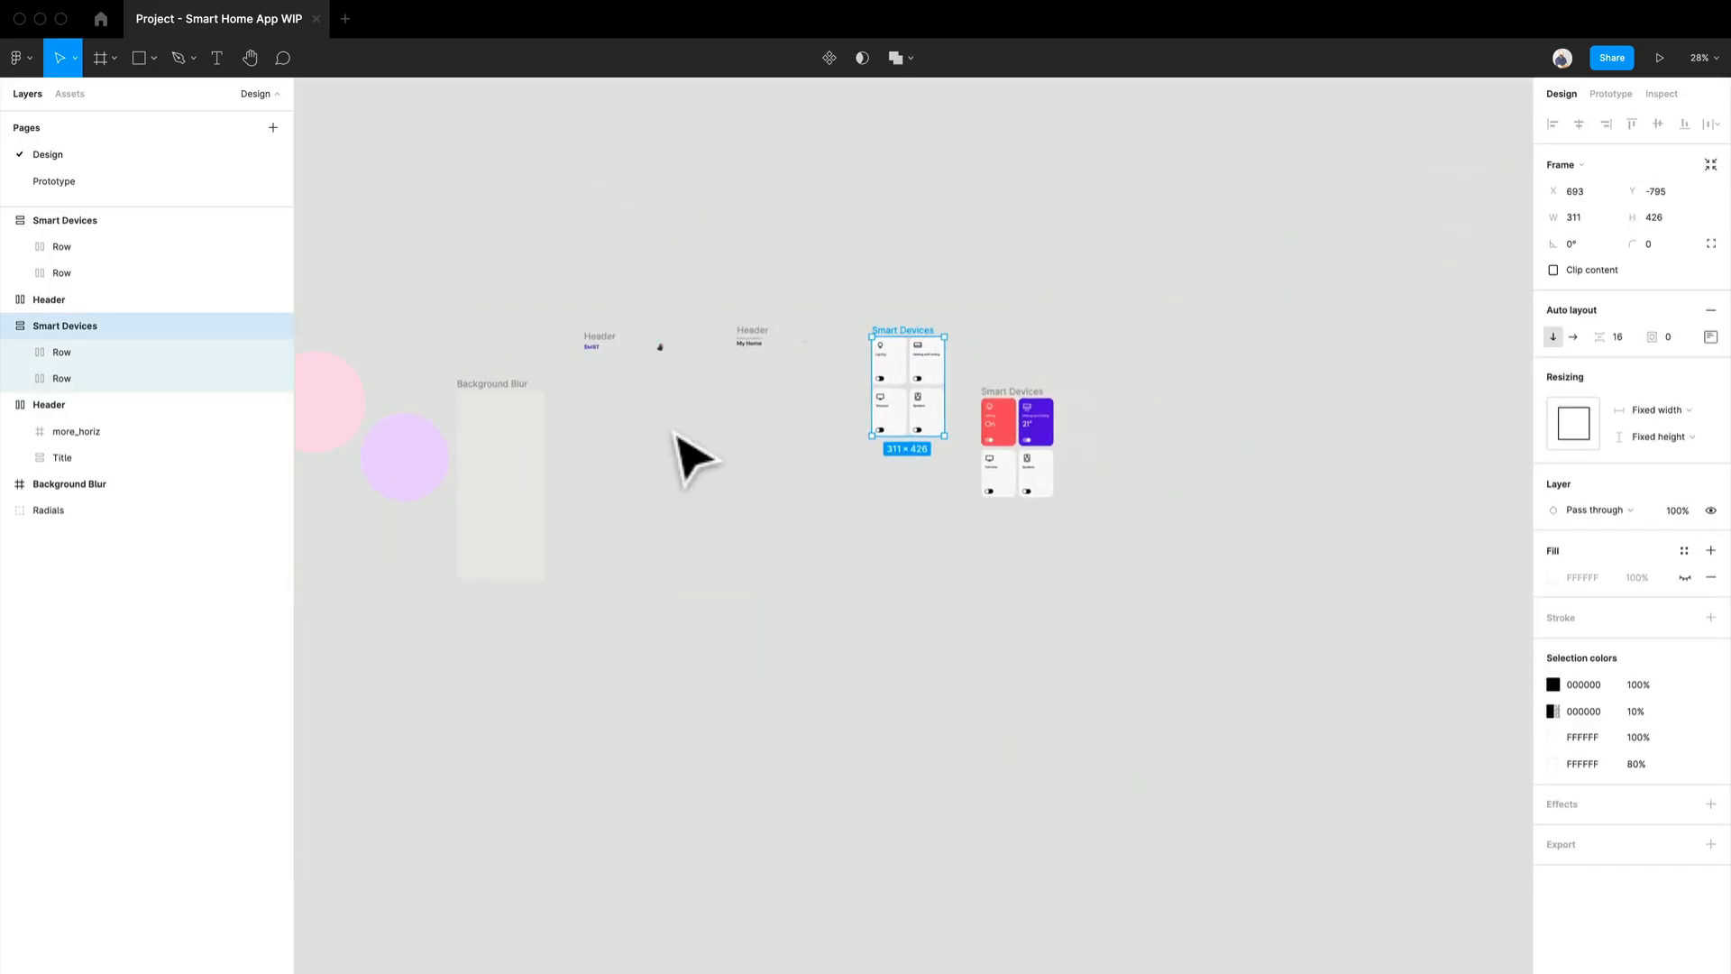
pyautogui.moveTo(938, 422); pyautogui.dragTo(869, 447)
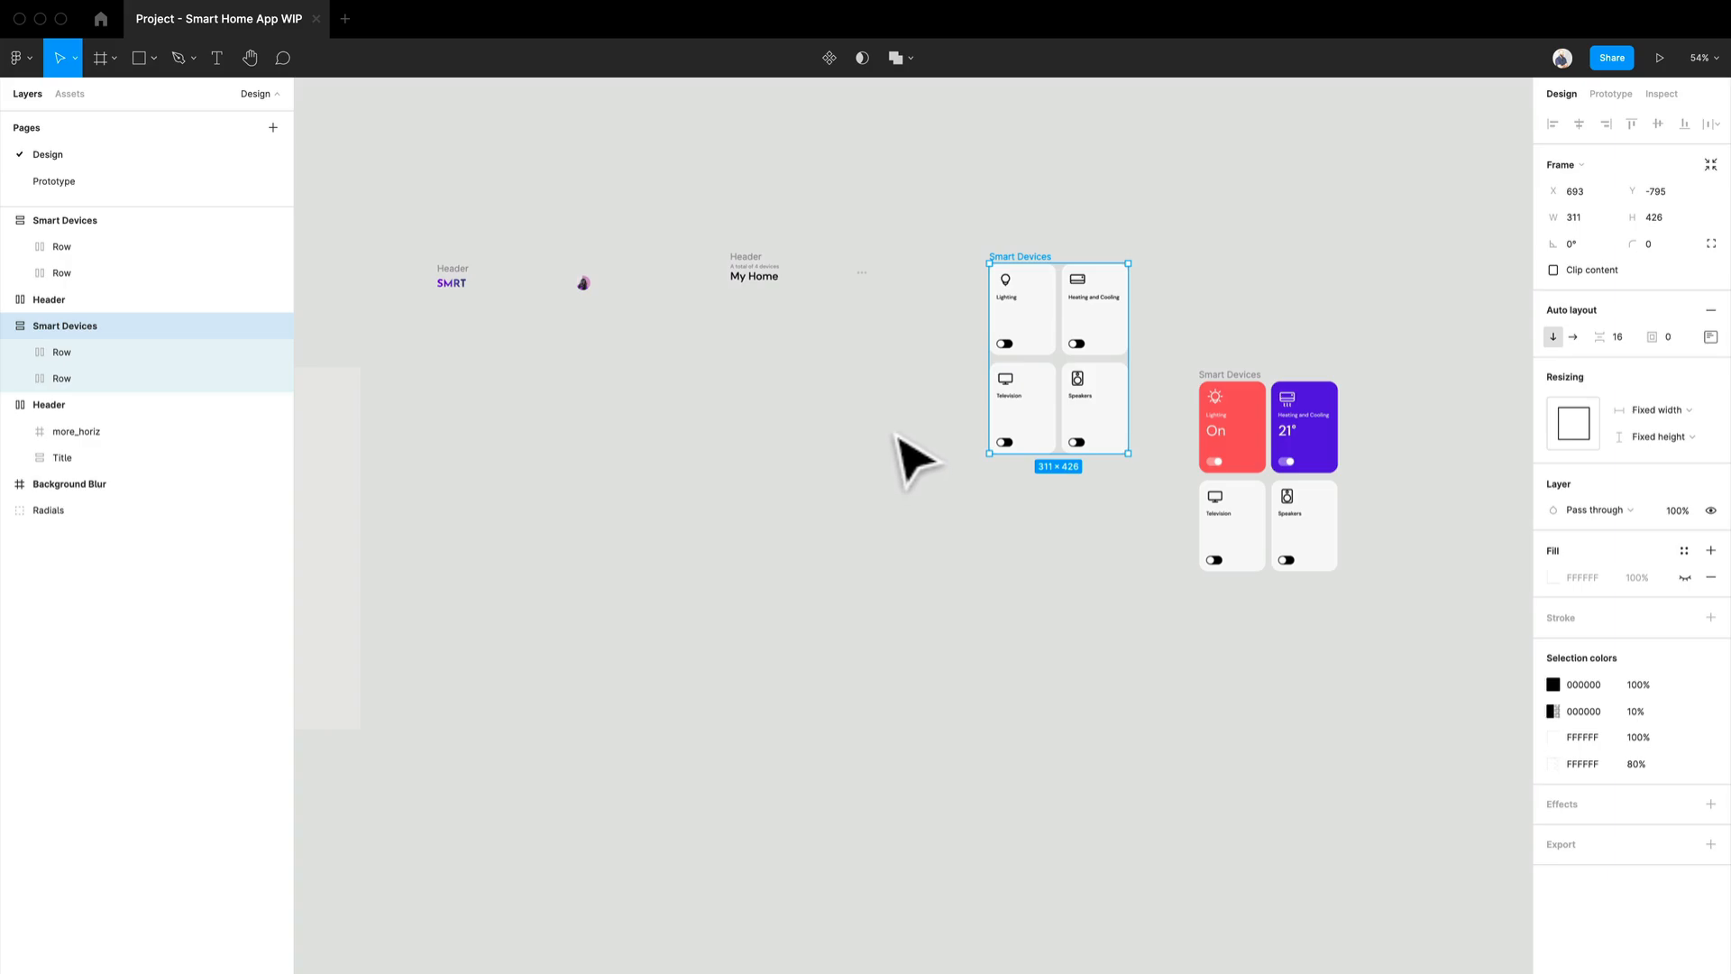
# Create an iPhone 11 Pro / X frame below the headers and rename it Smart Home App.
pyautogui.press('f')
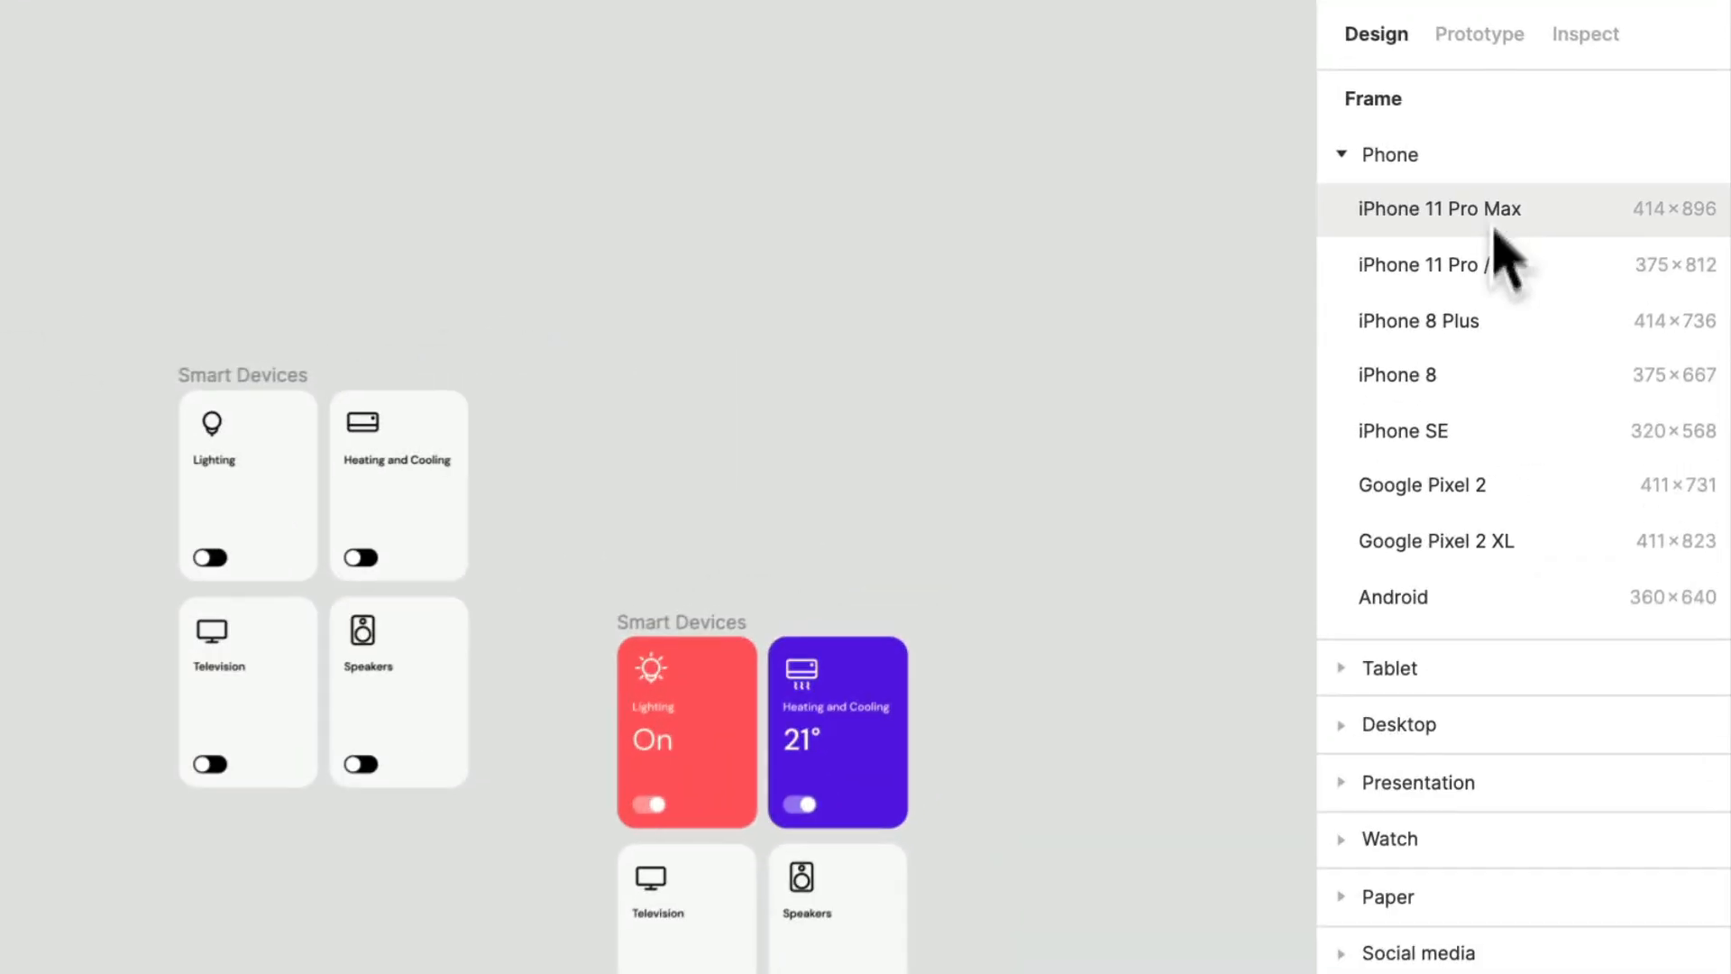
pyautogui.click(1485, 282)
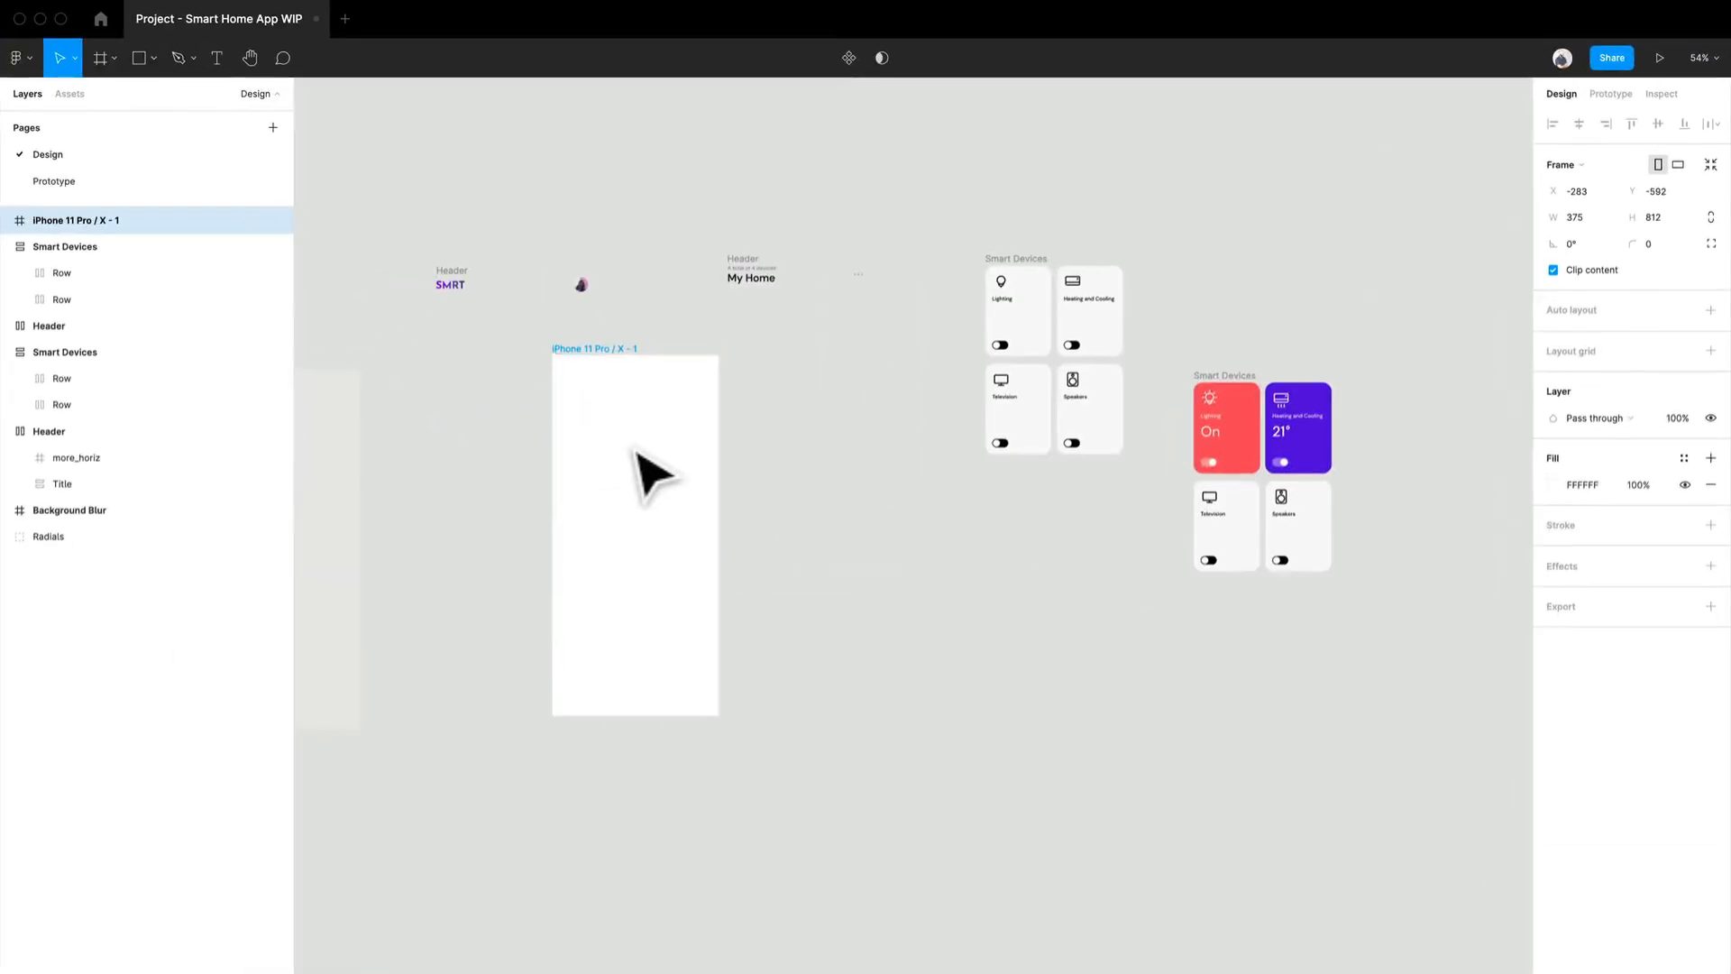
pyautogui.moveTo(635, 452); pyautogui.dragTo(634, 450)
pyautogui.press('super+r')
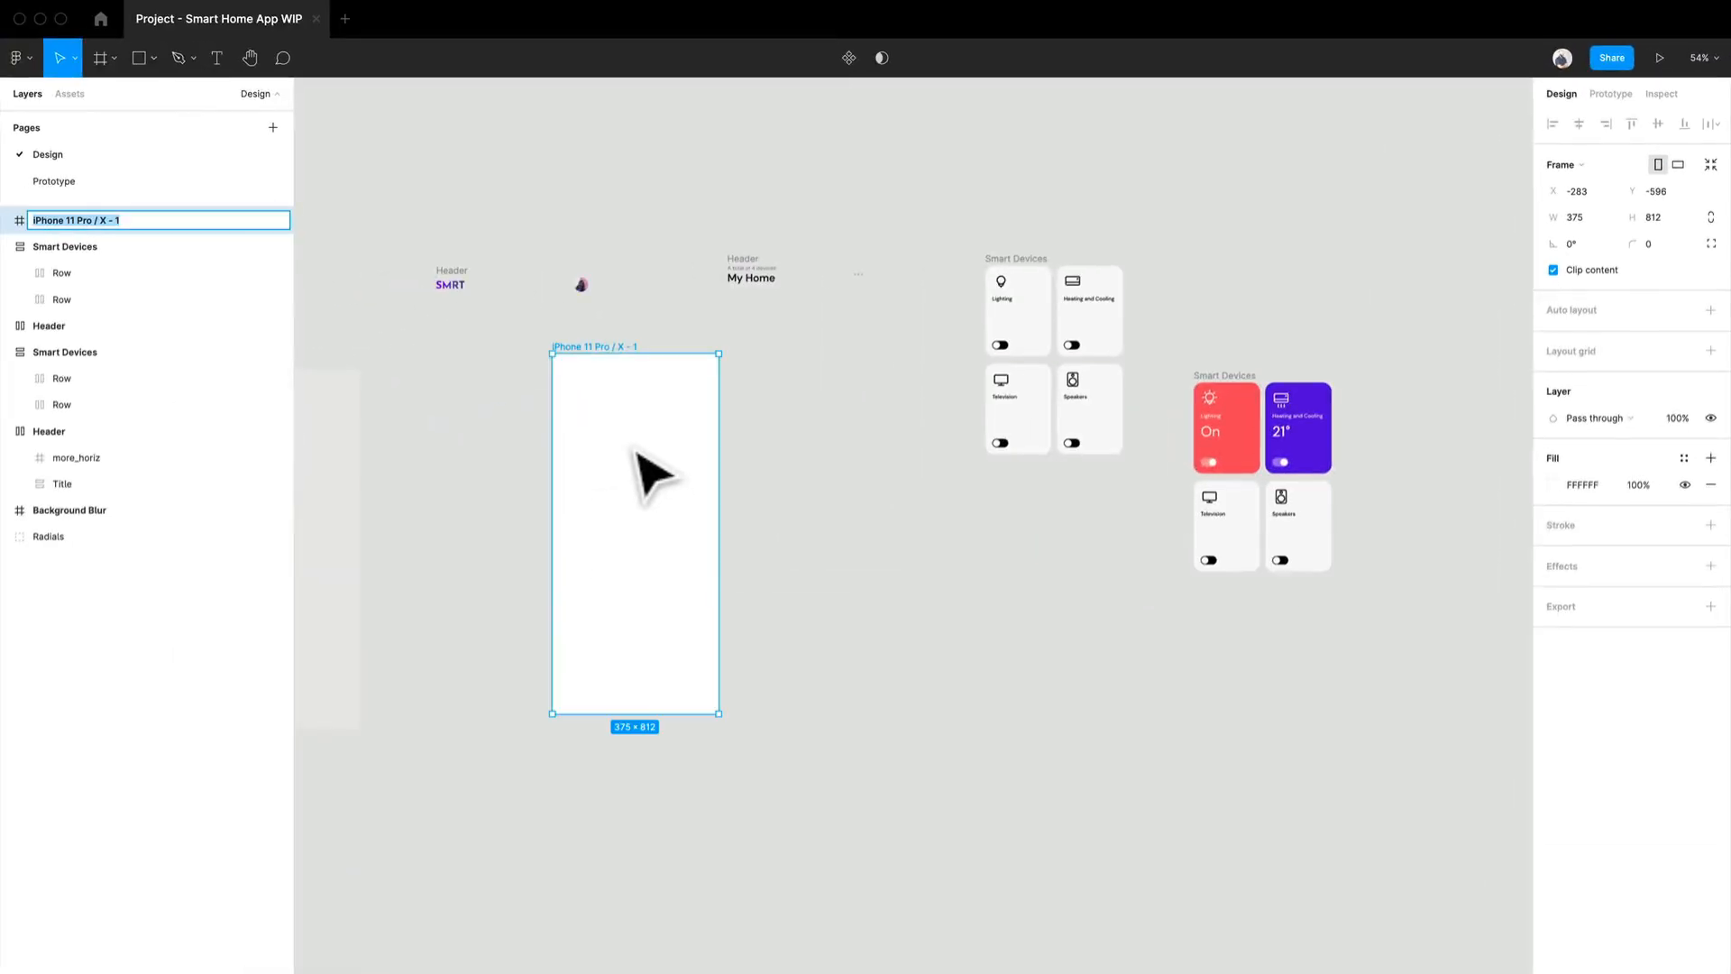
pyautogui.write('Smart H')
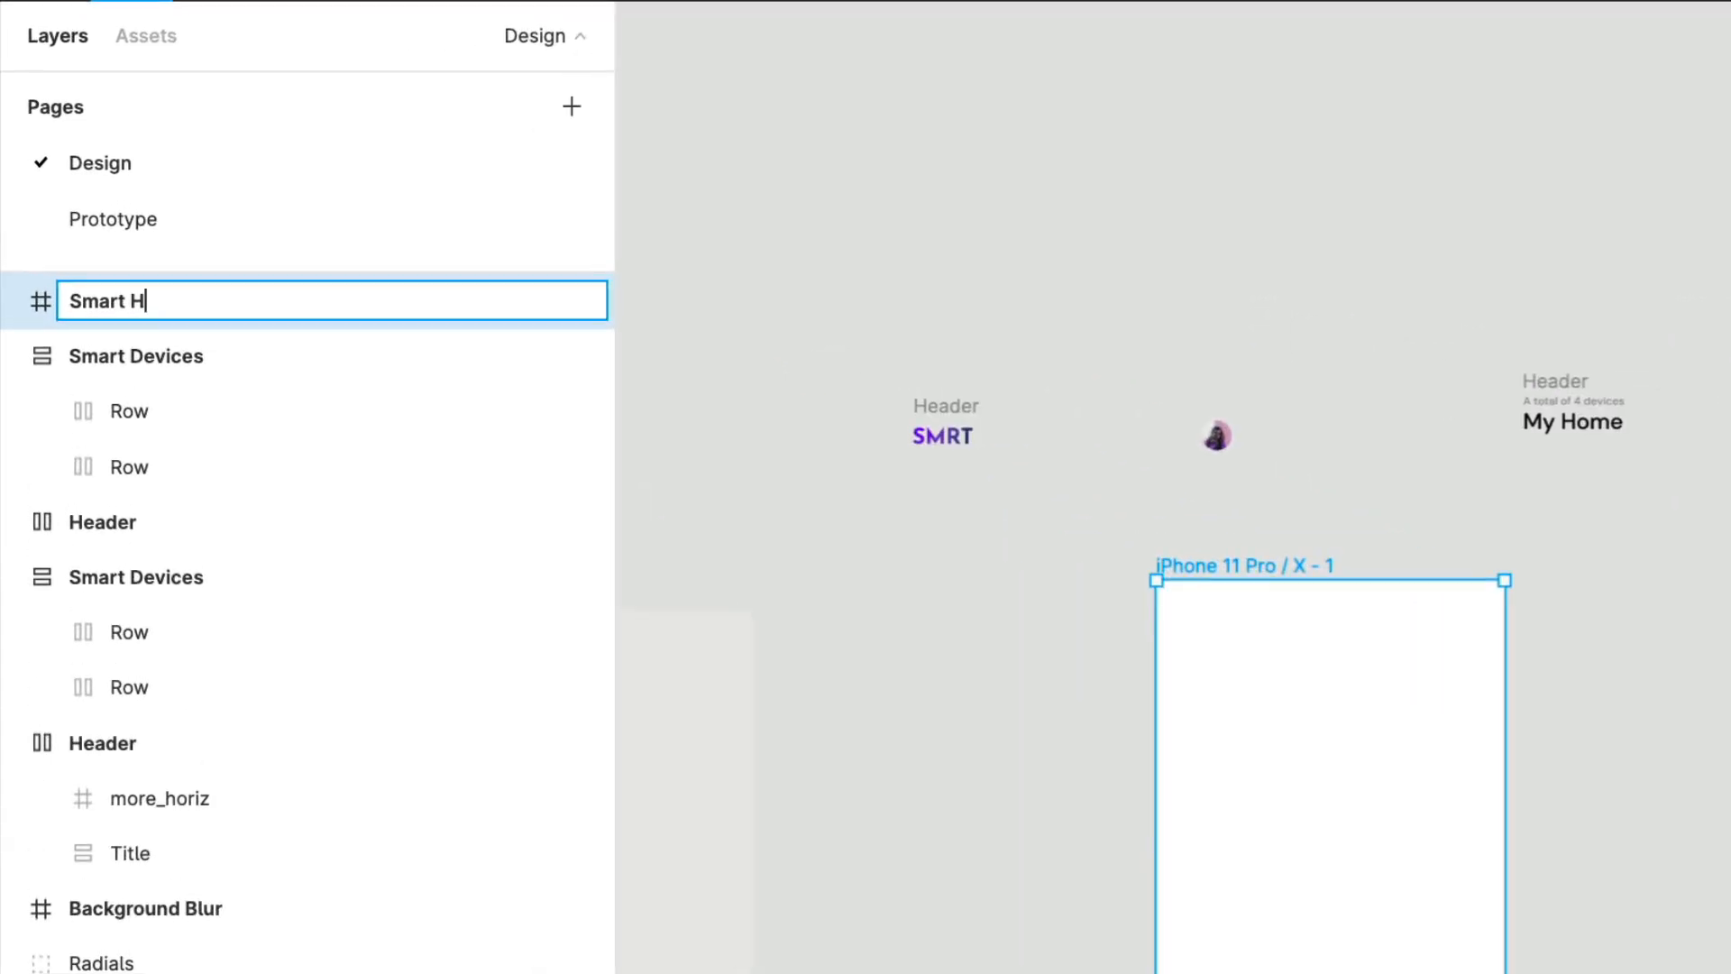
pyautogui.write('ome App')
pyautogui.press('Return')
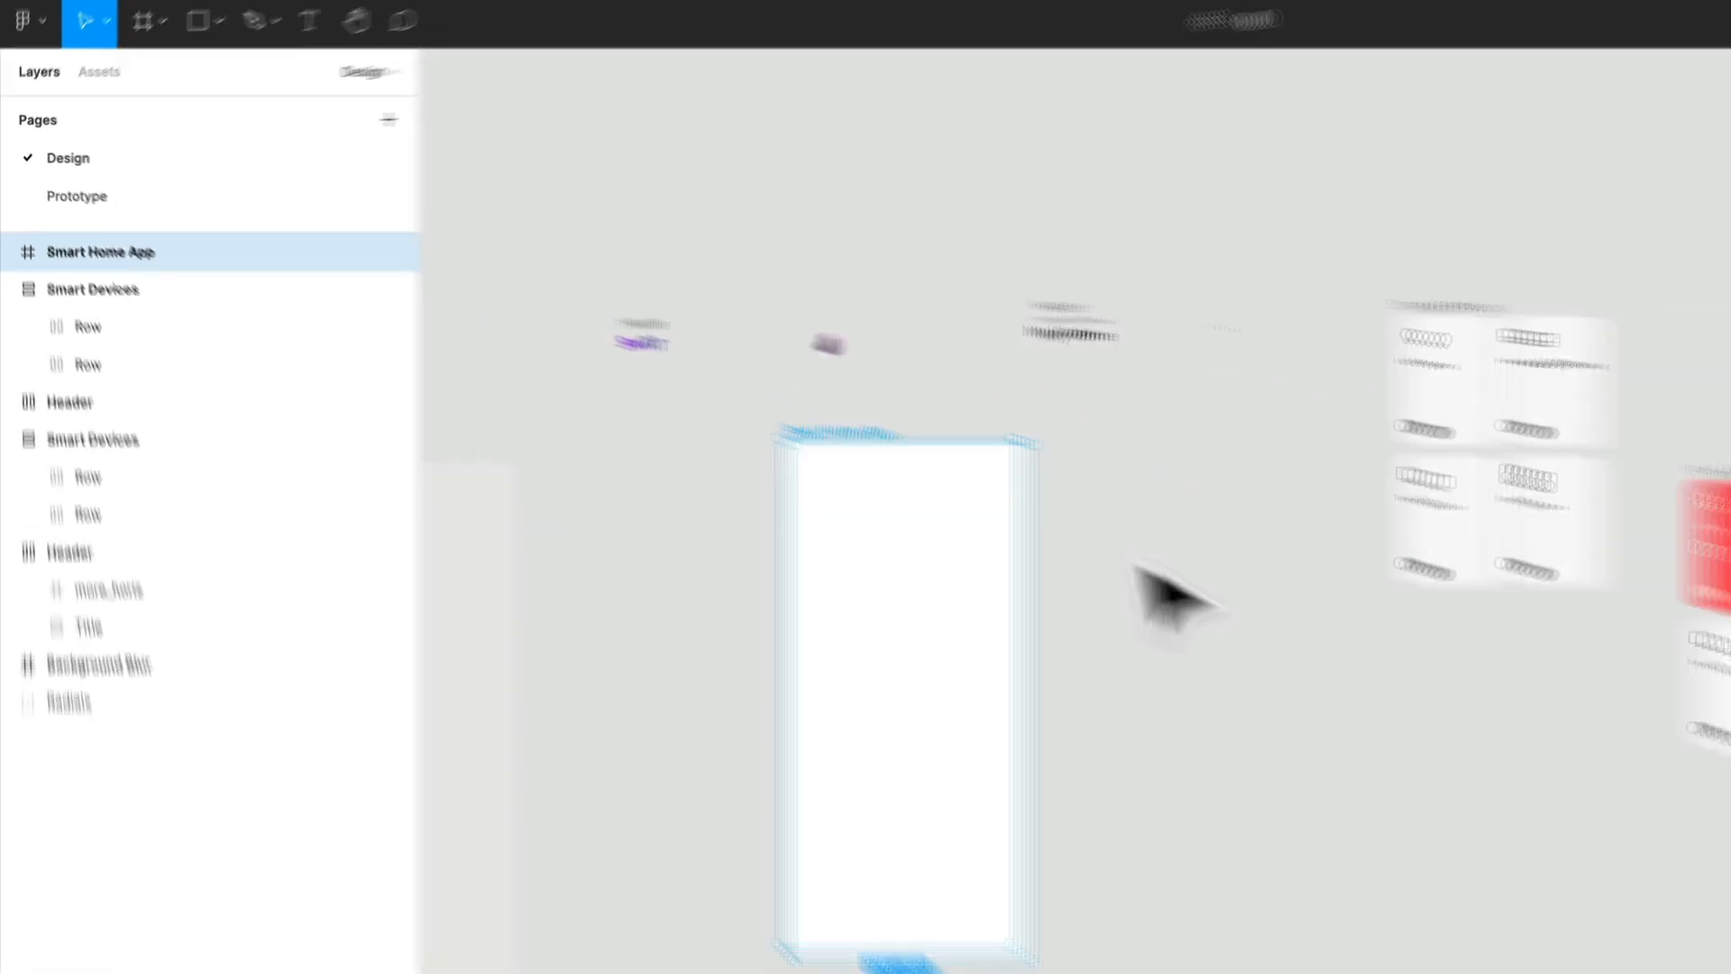
# Examine the radial gradient fill of the SMRT logo in the header.
pyautogui.click(1682, 788)
pyautogui.scroll(5, 803, 453)
pyautogui.moveTo(803, 454); pyautogui.dragTo(1083, 514)
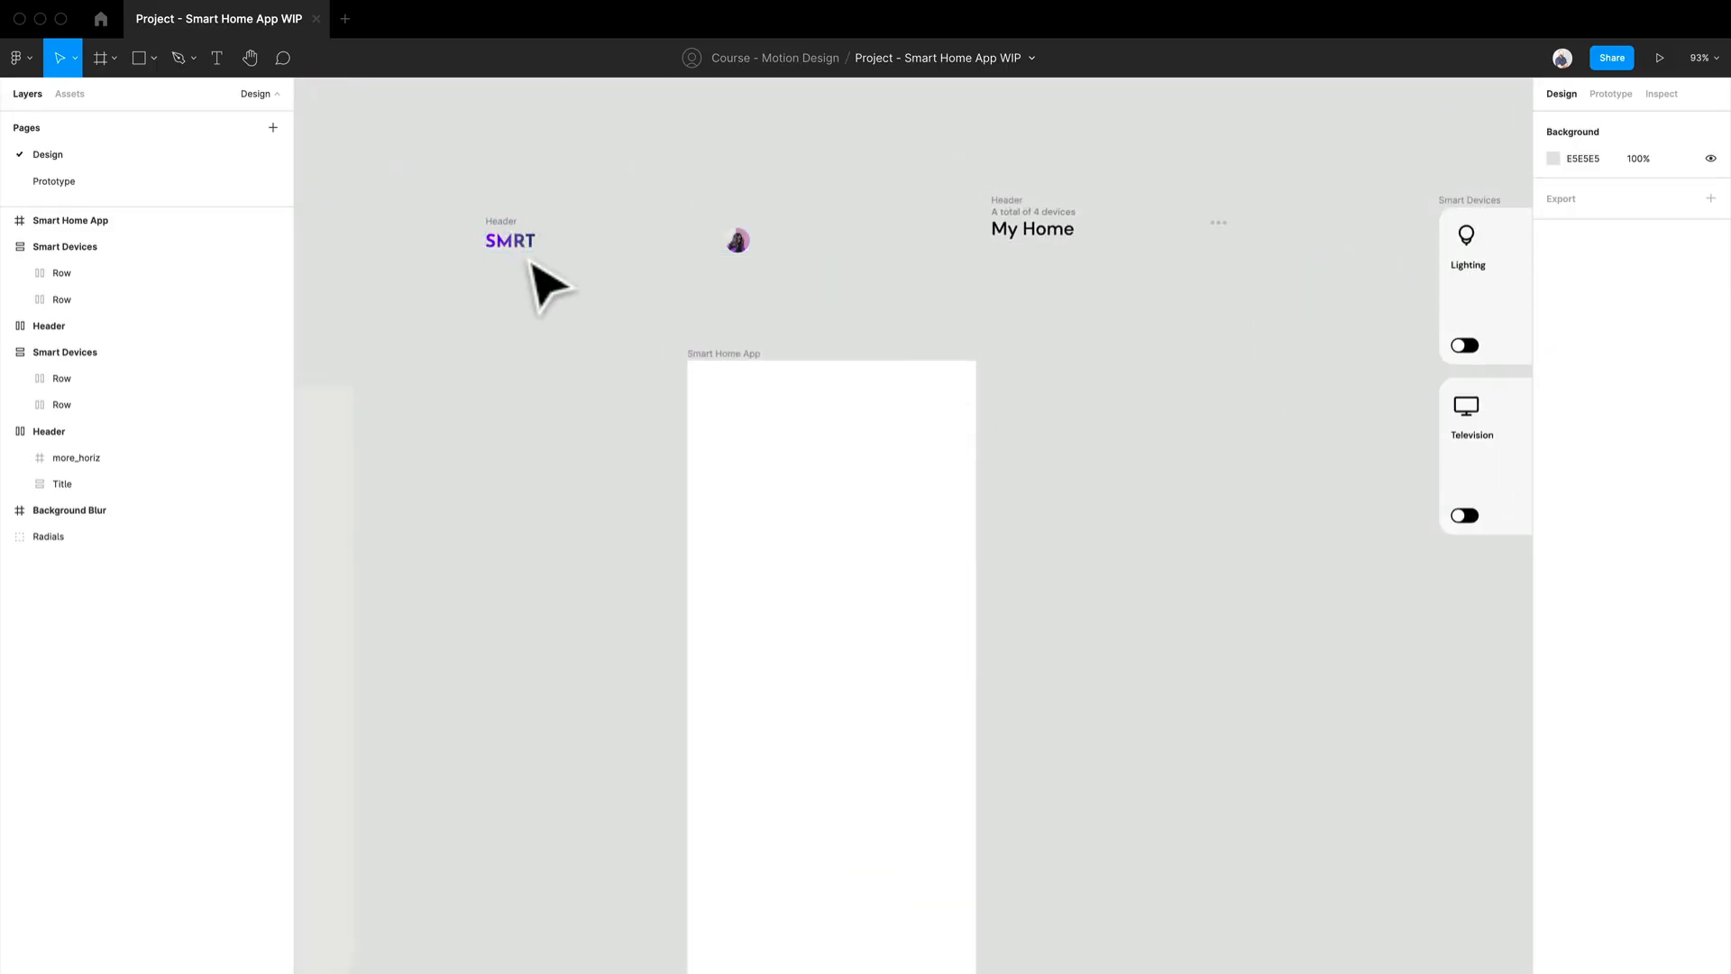
pyautogui.scroll(10, 530, 261)
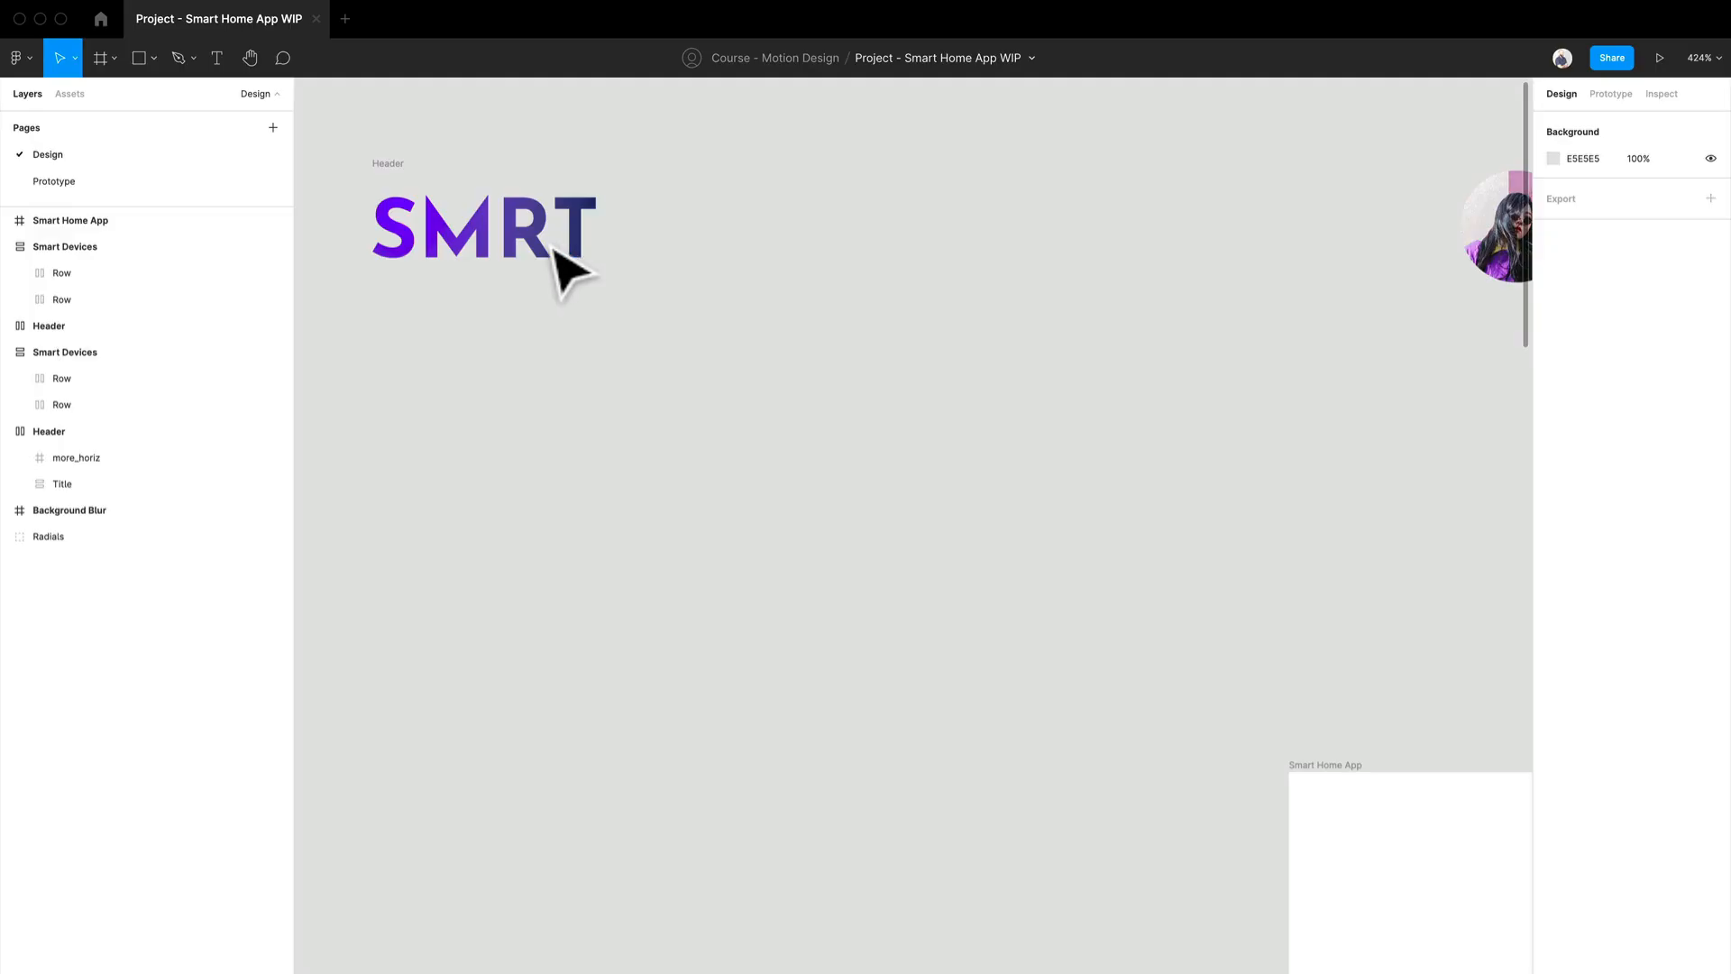
pyautogui.click(554, 252)
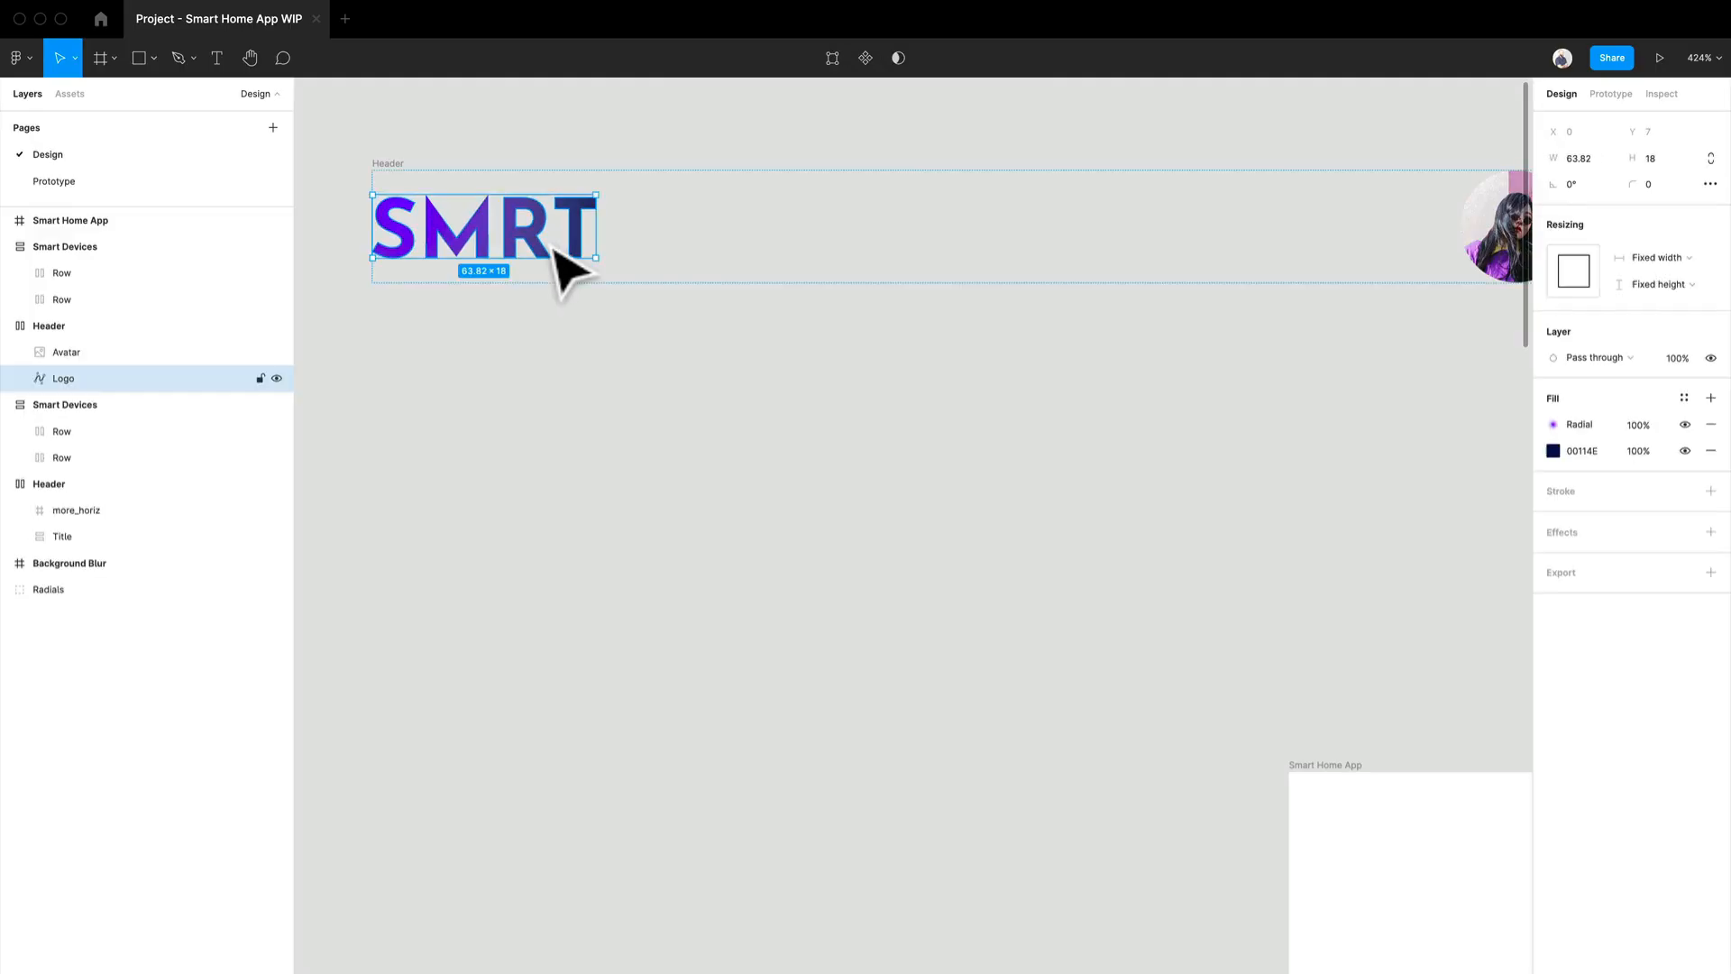
pyautogui.click(1551, 421)
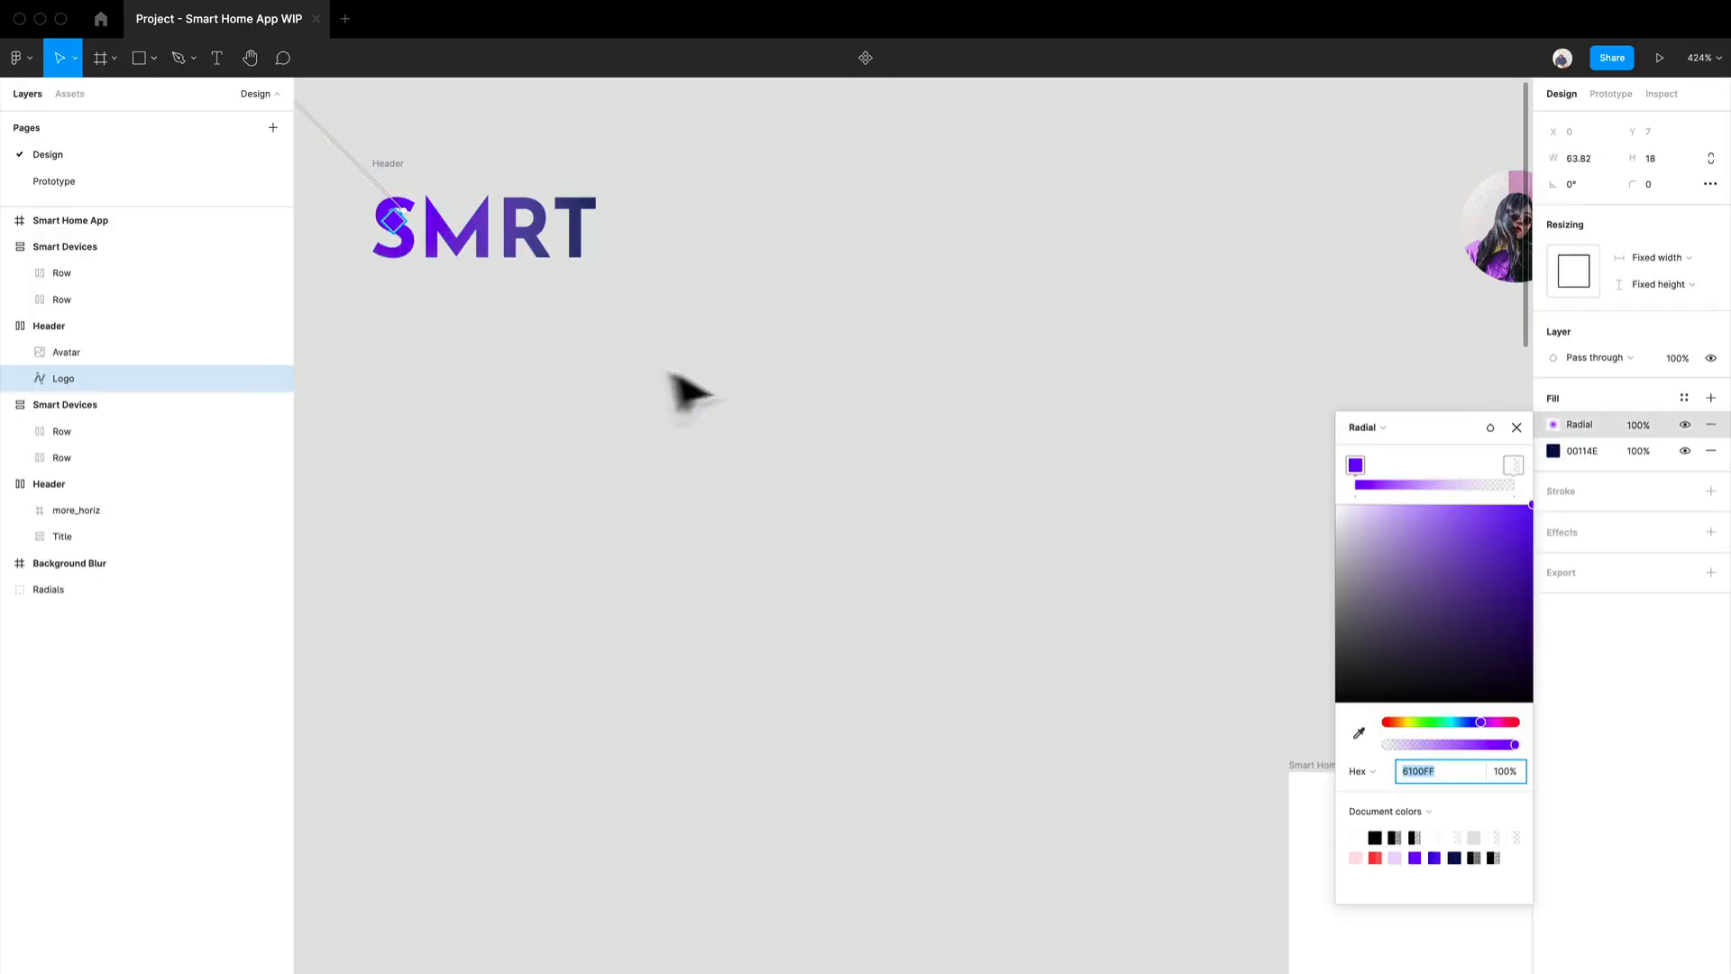
pyautogui.scroll(-2, 422, 361)
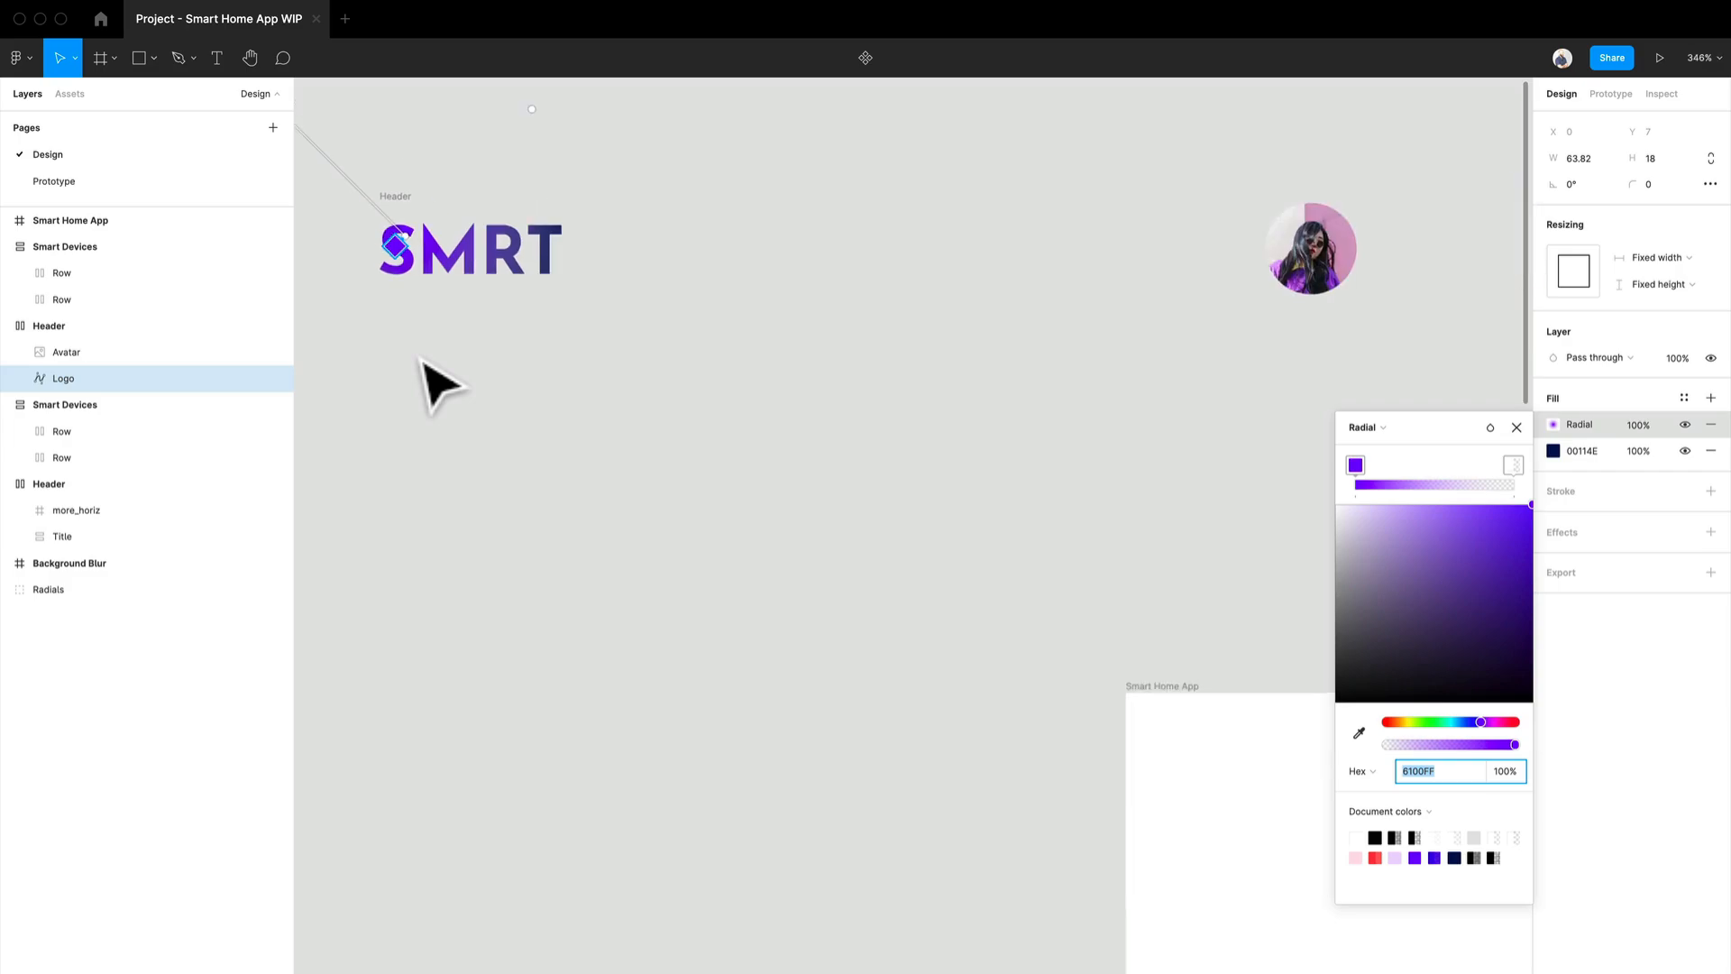
pyautogui.click(566, 405)
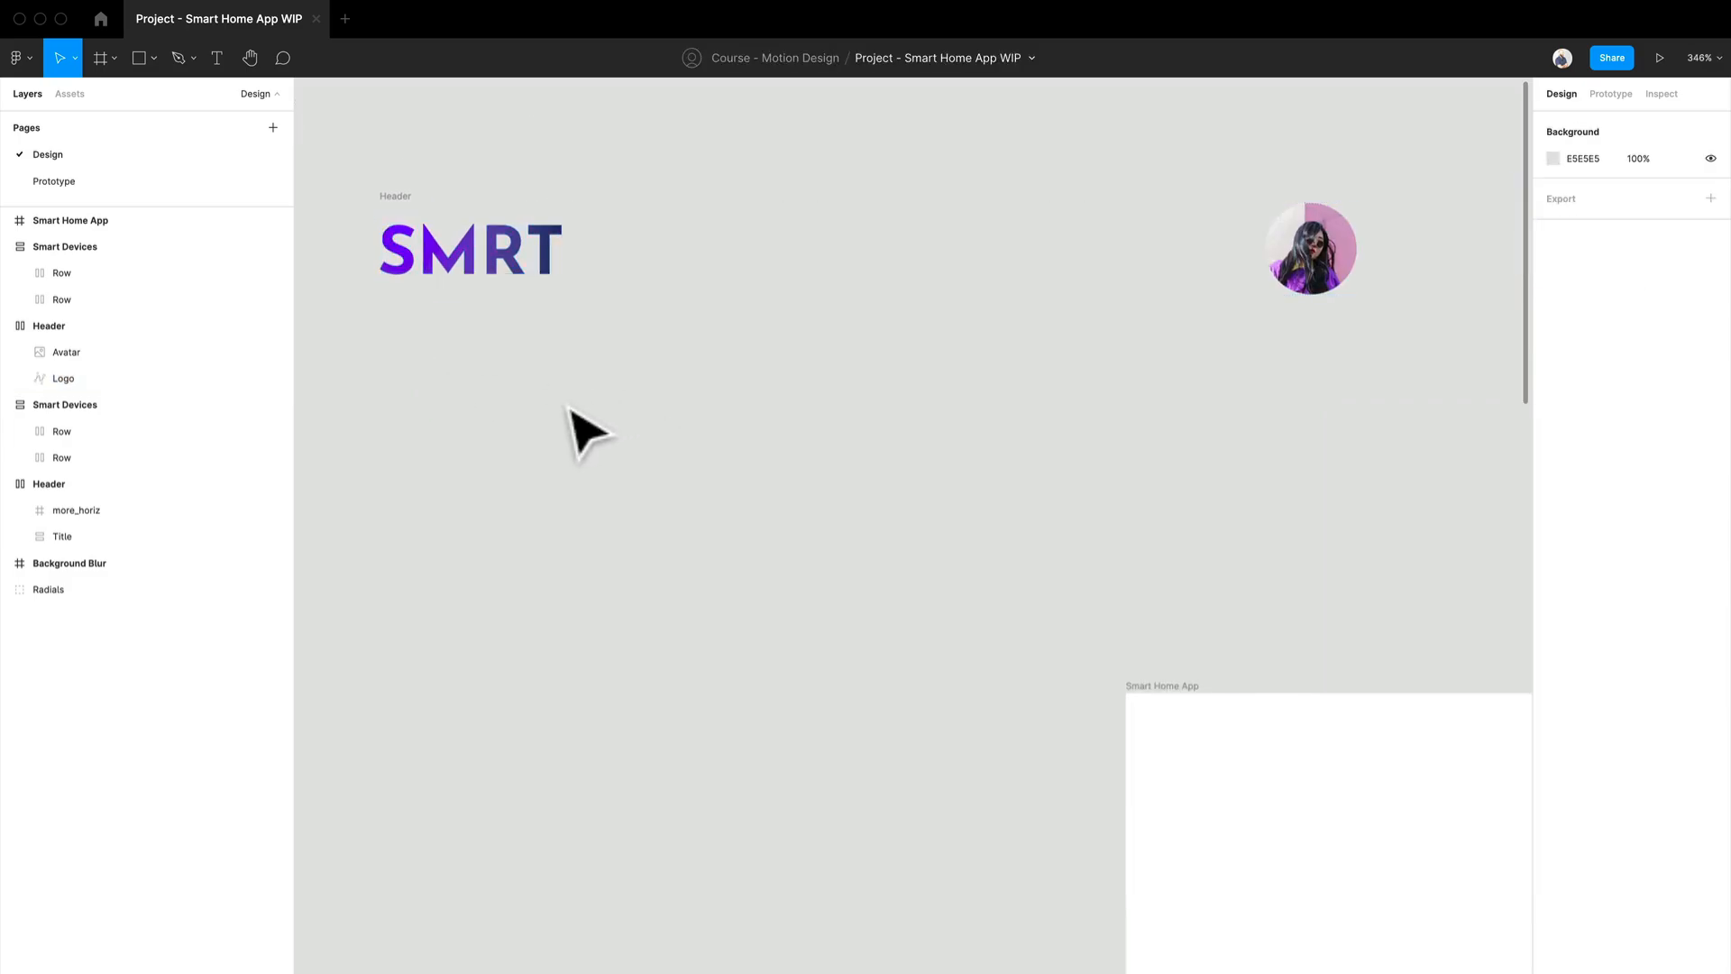
# Select the Avatar layer in the SMRT header and run the Content Reel plugin.
pyautogui.rightClick(561, 391)
pyautogui.scroll(-4, 559, 397)
pyautogui.click(442, 431)
pyautogui.click(478, 317)
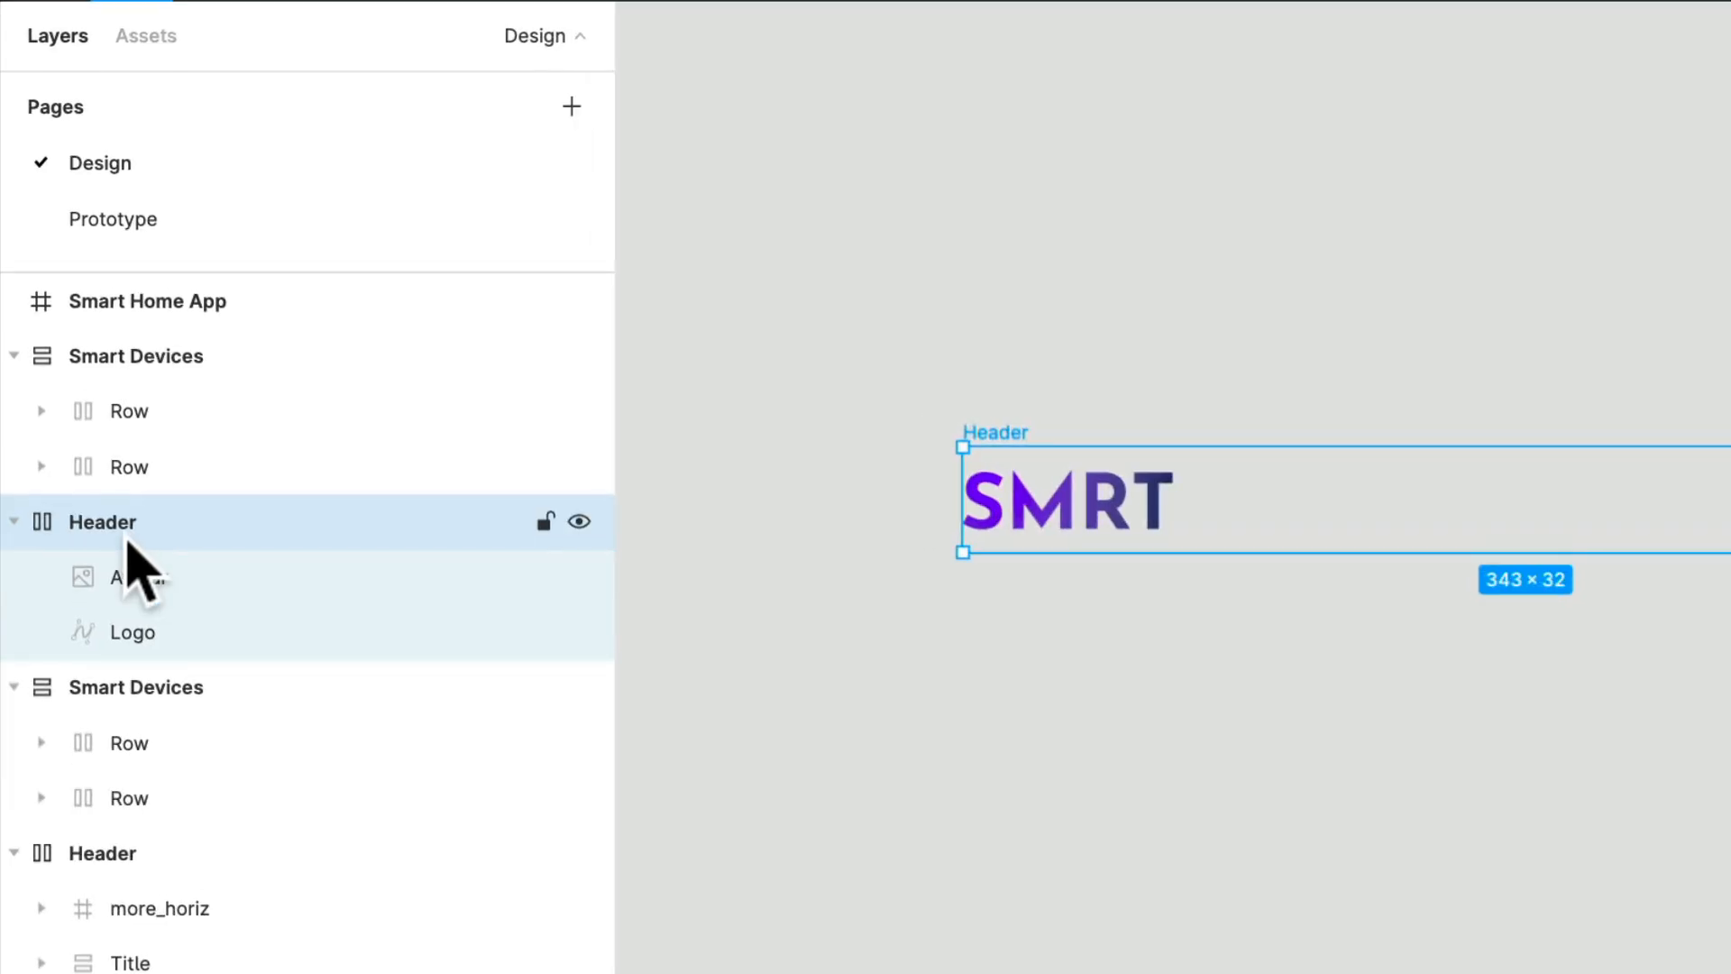
pyautogui.click(148, 579)
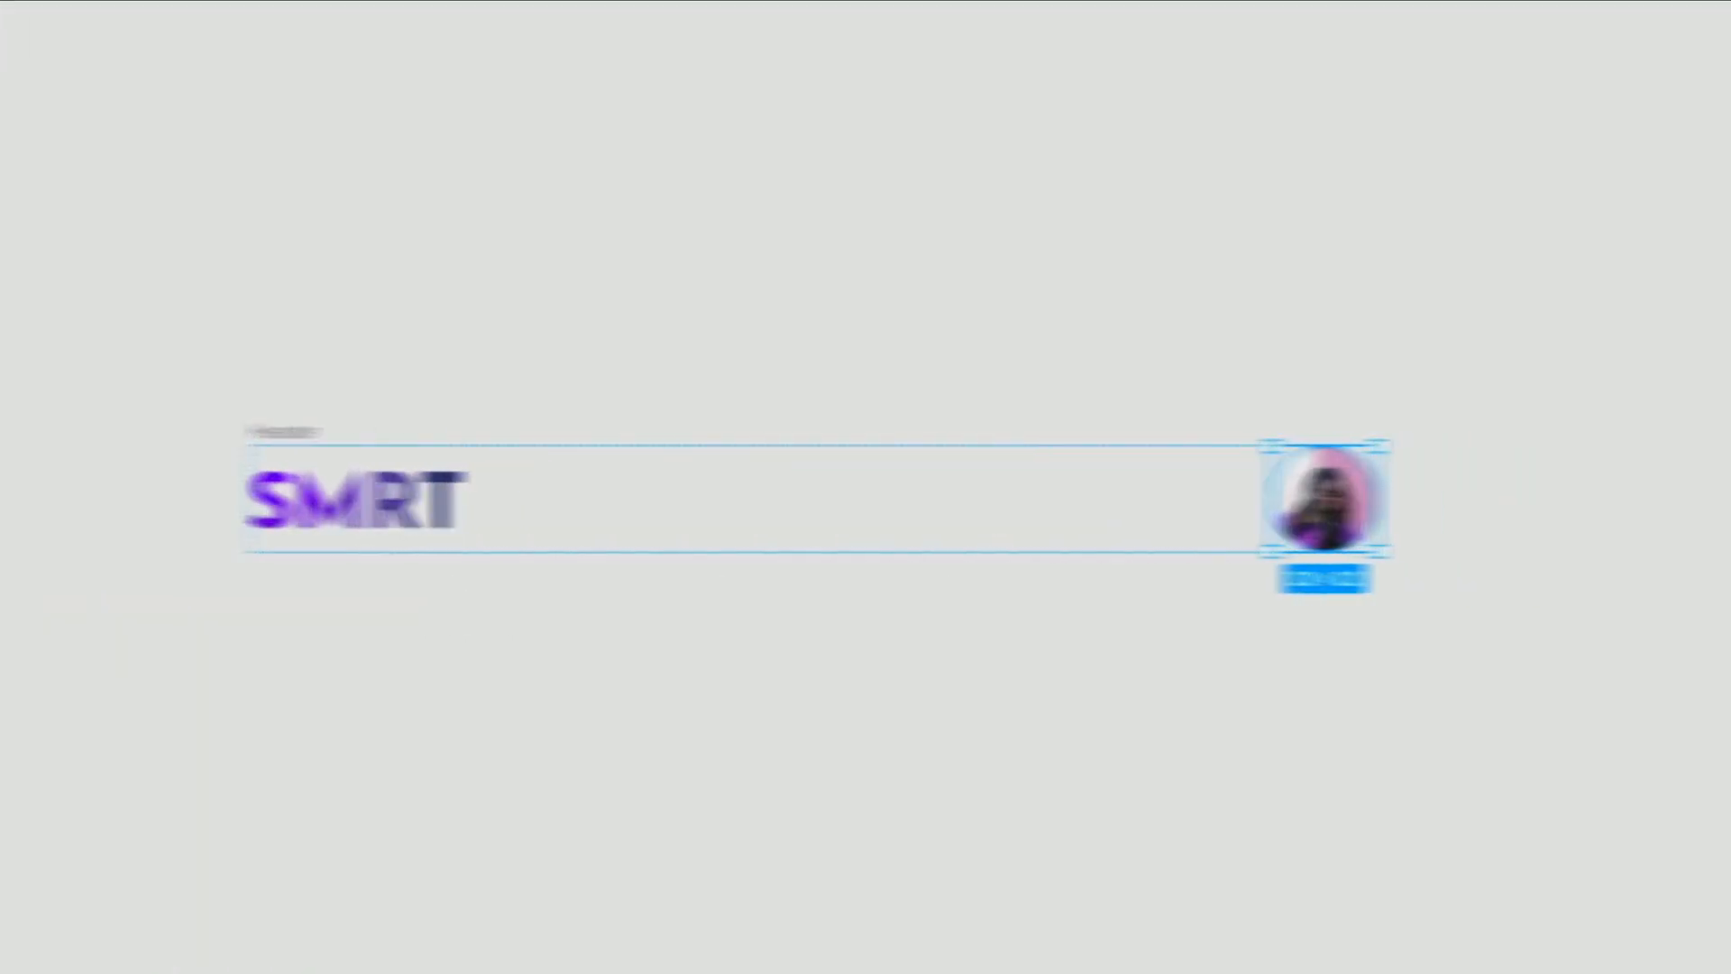
pyautogui.rightClick(506, 650)
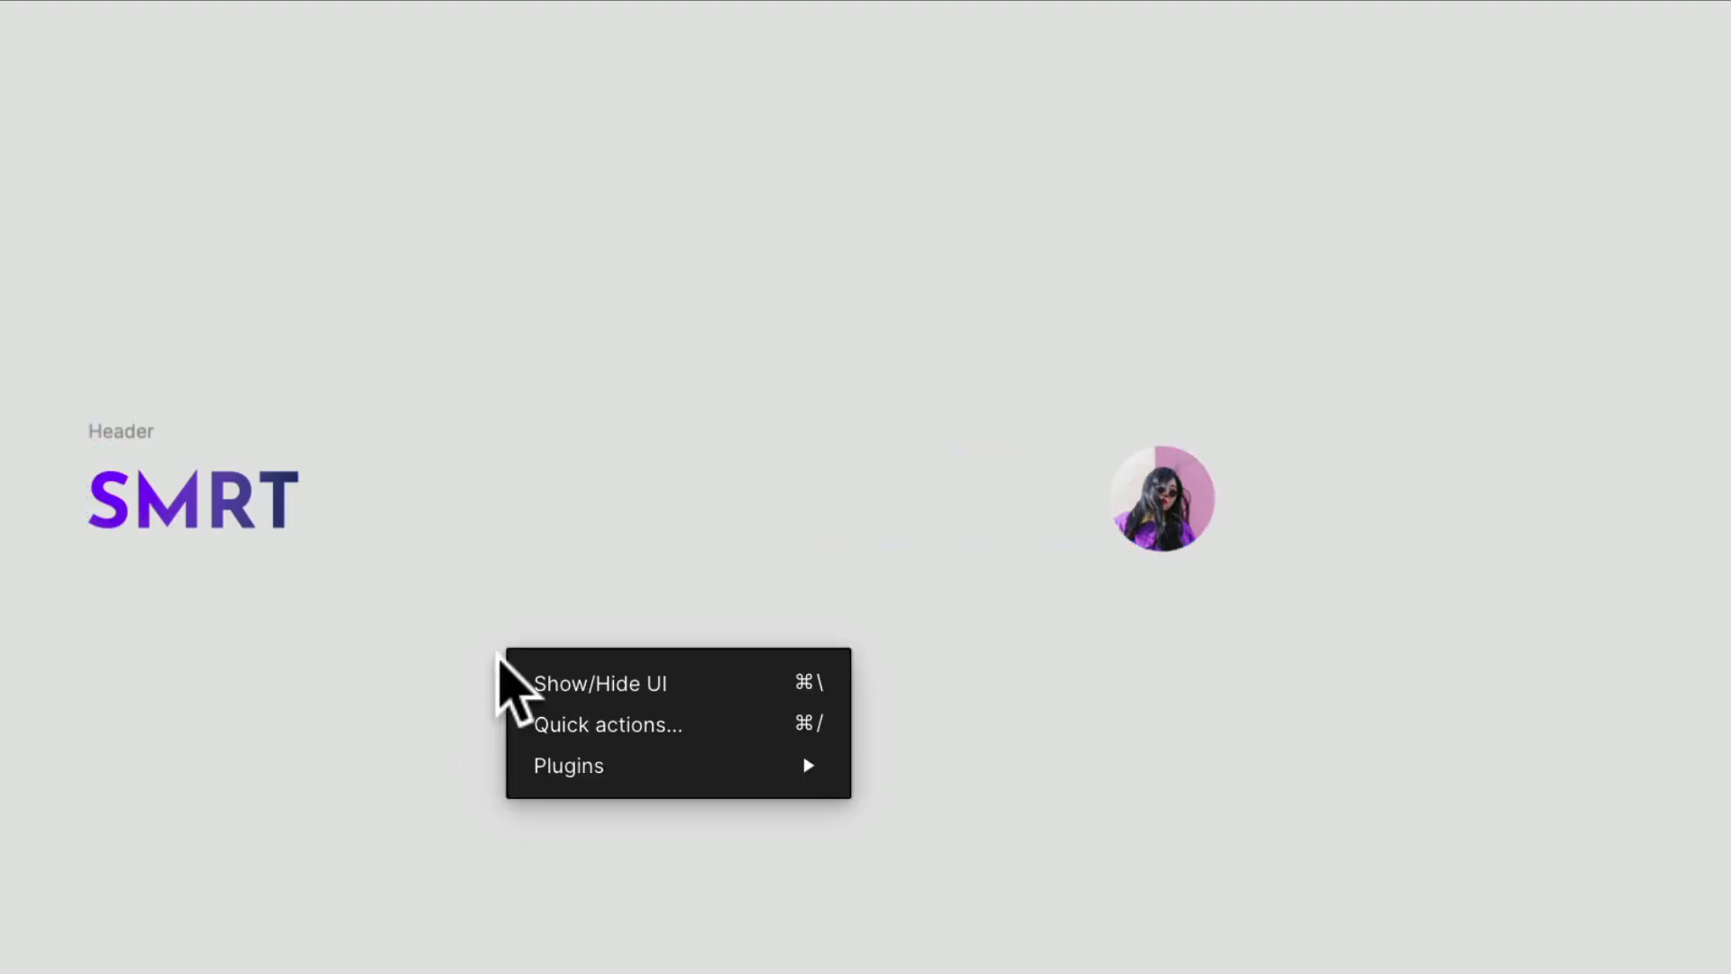
pyautogui.moveTo(528, 781)
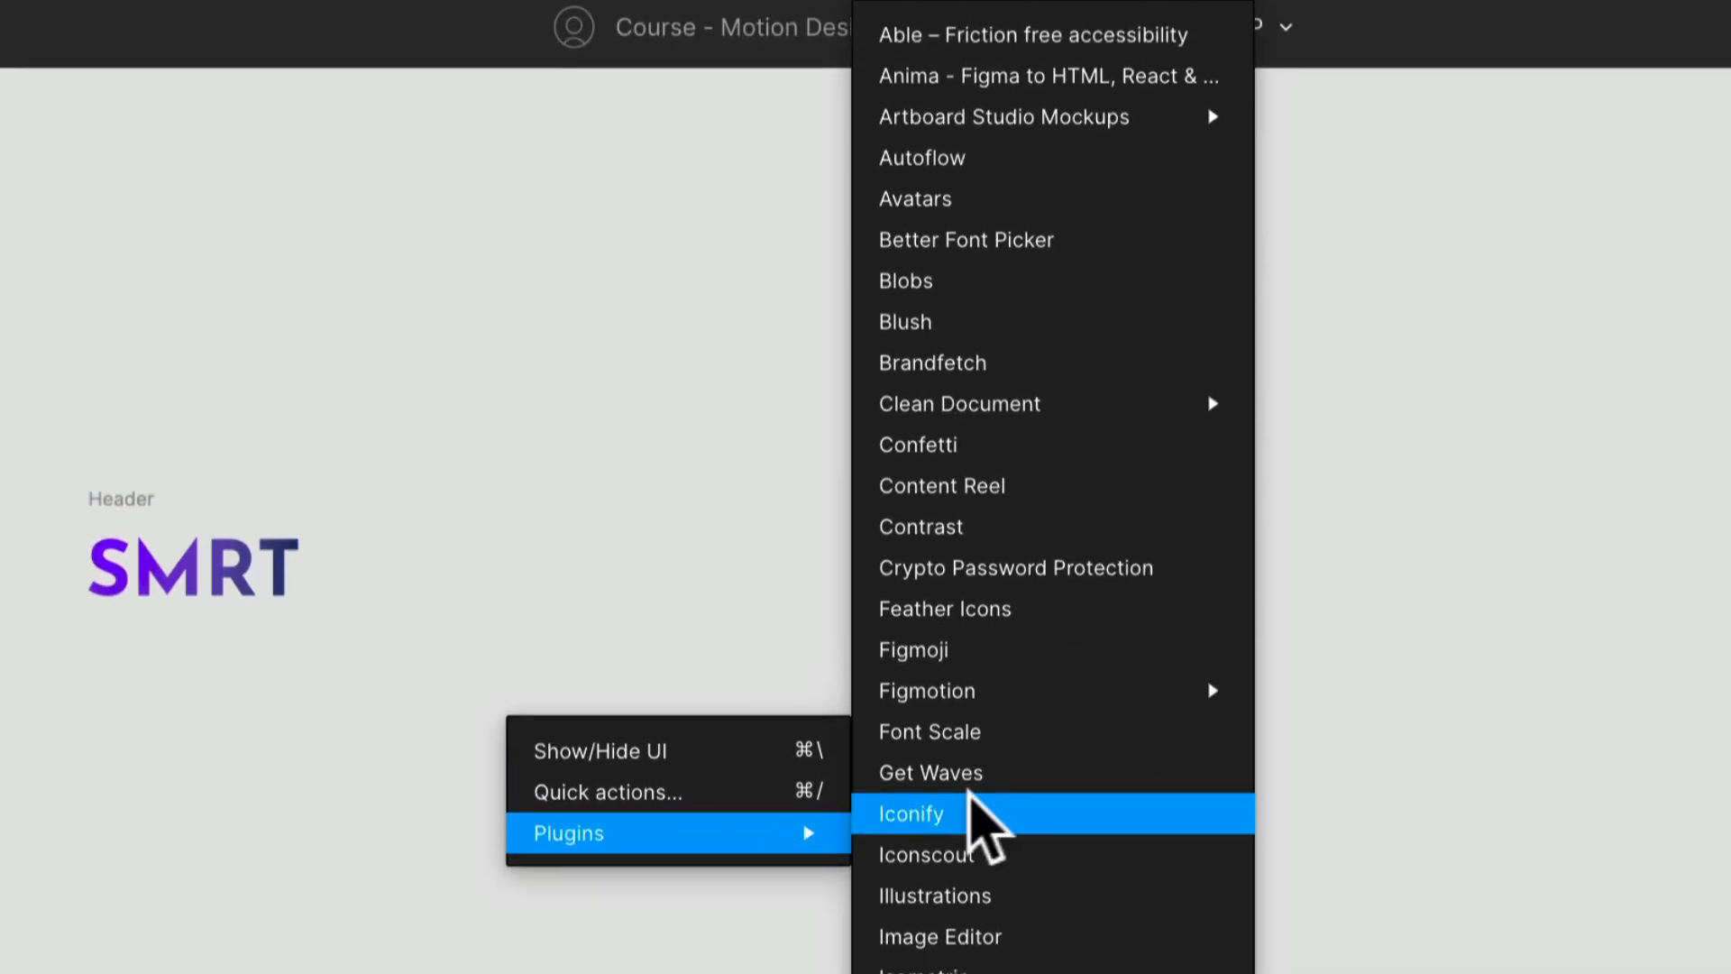
pyautogui.moveTo(1123, 403)
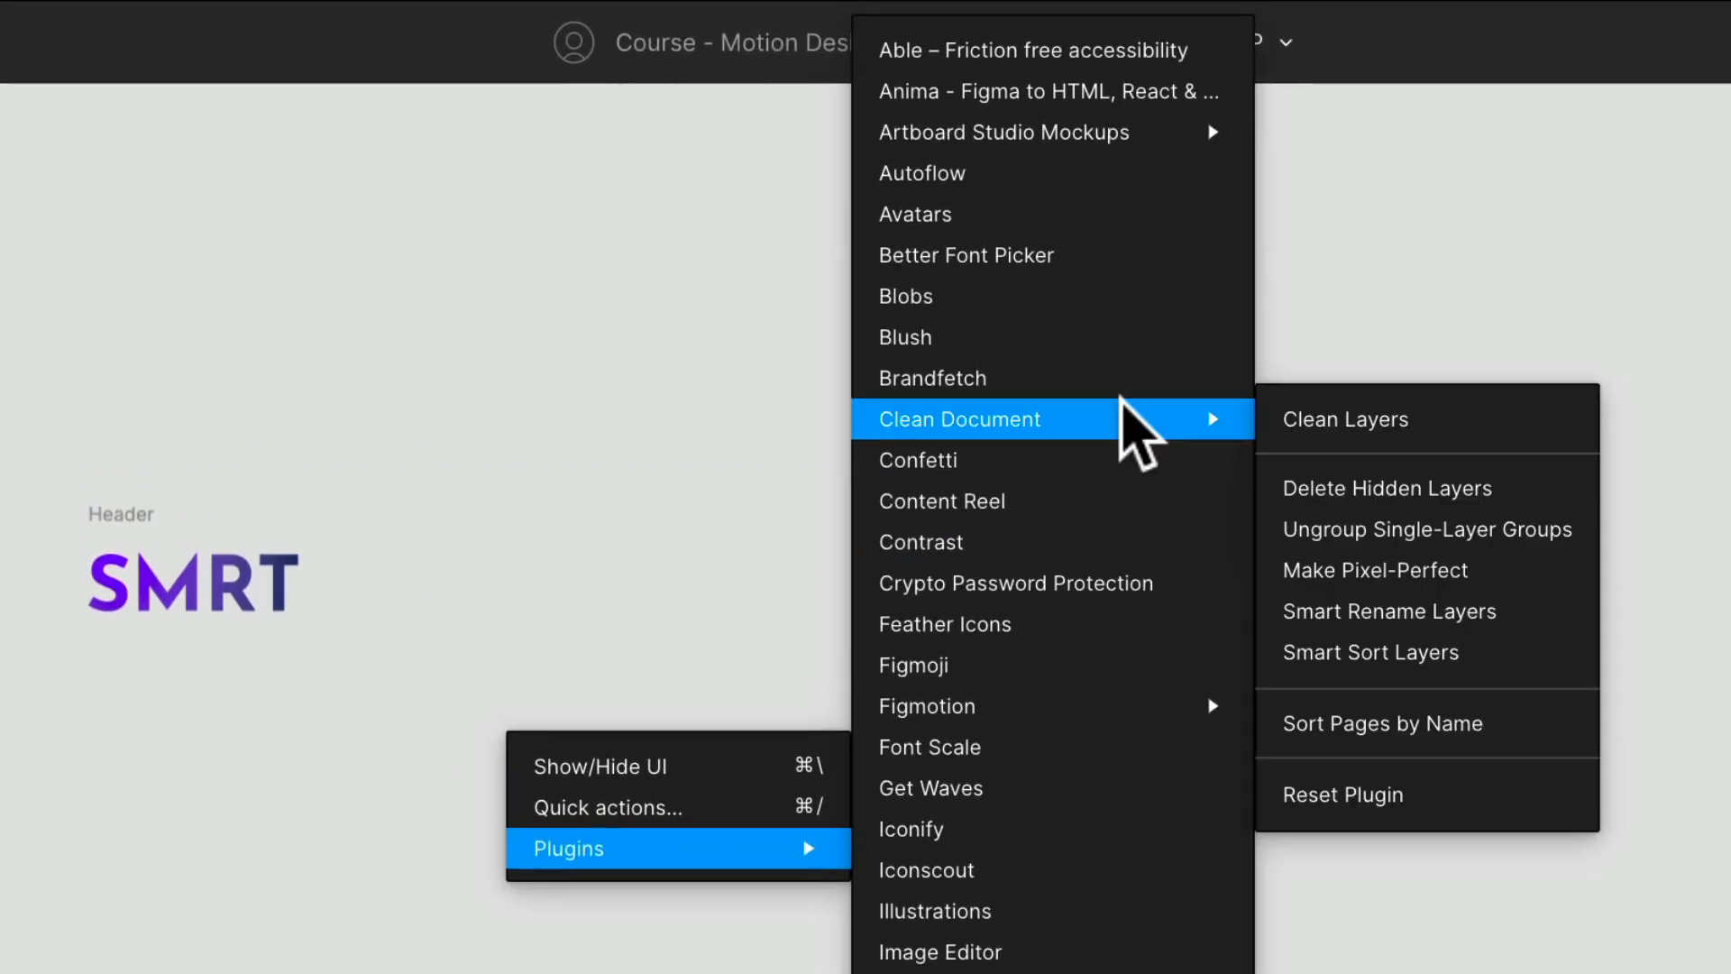
pyautogui.click(1060, 504)
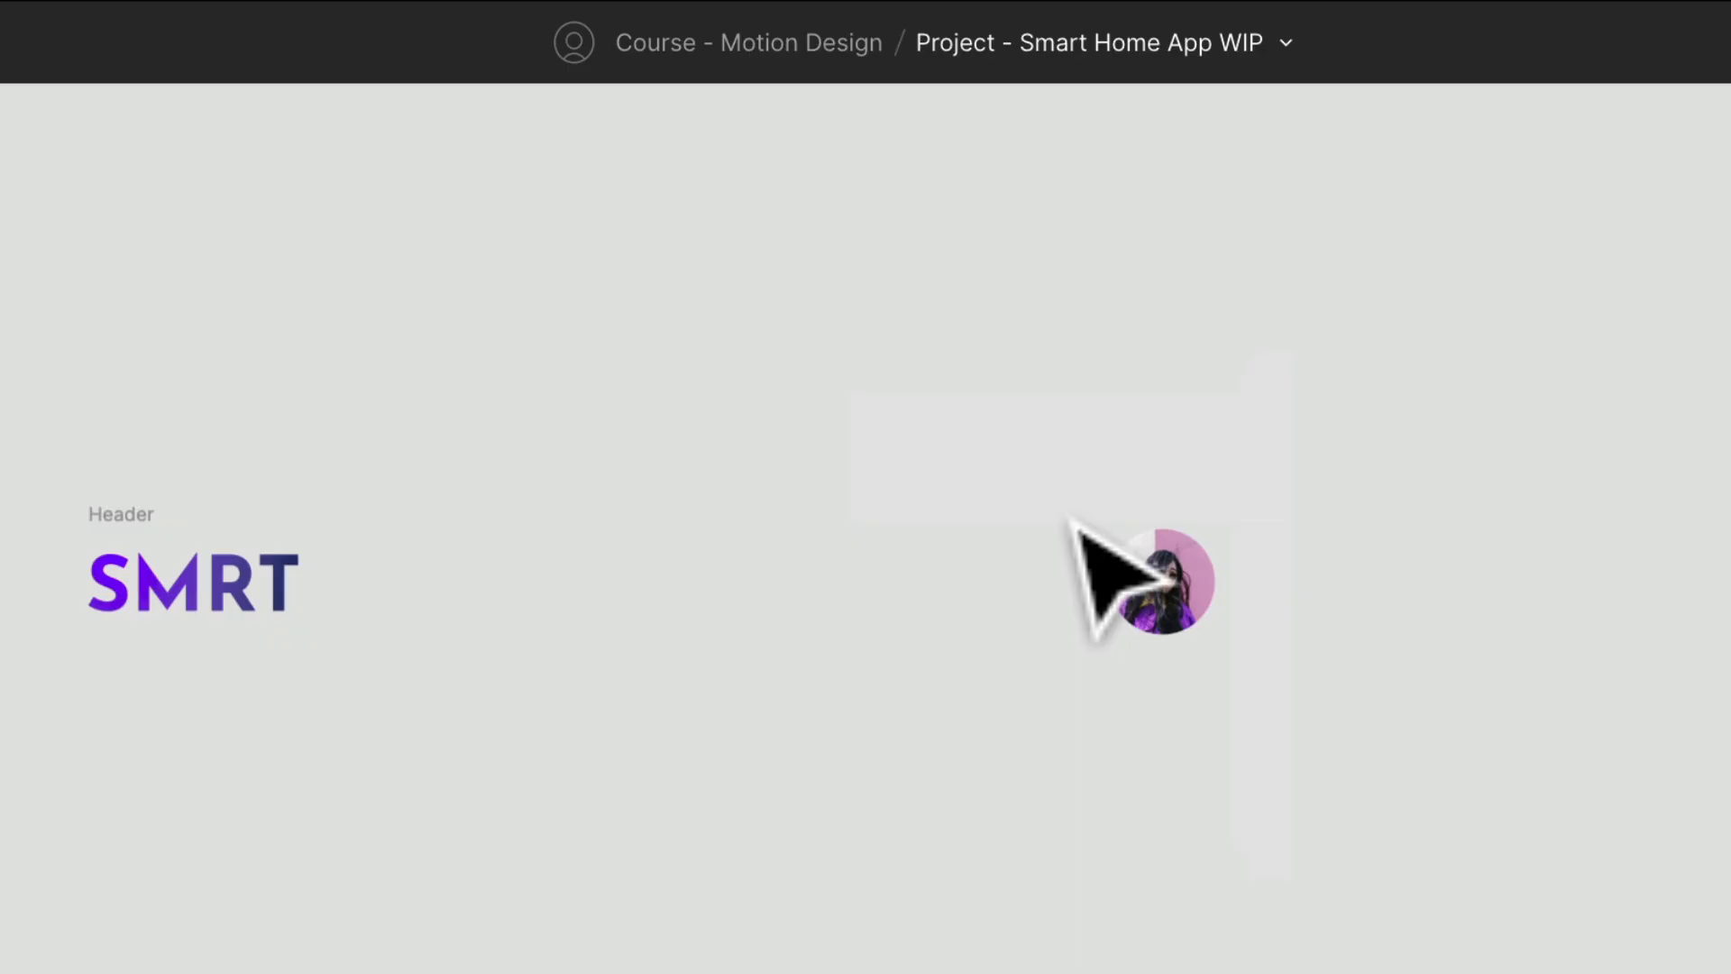
# Replace the avatar's picture with one from Content Reel's Avatars image set by Microsoft and close the plugin.
pyautogui.moveTo(1636, 651); pyautogui.dragTo(409, 653)
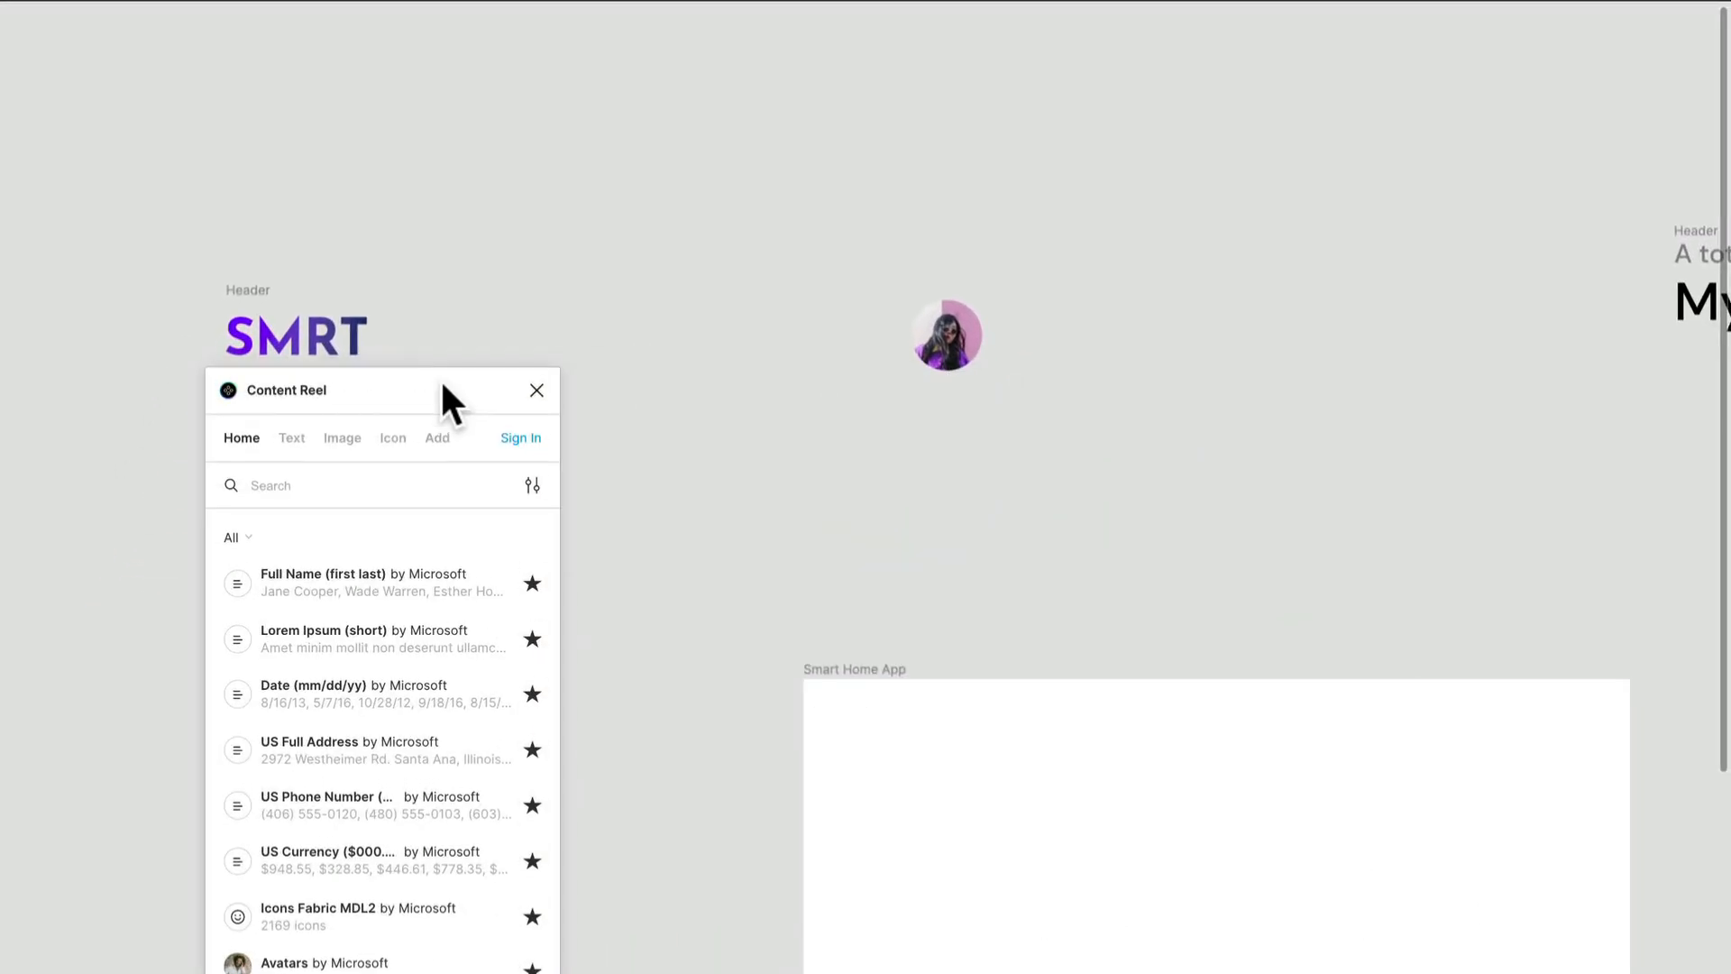
pyautogui.click(348, 439)
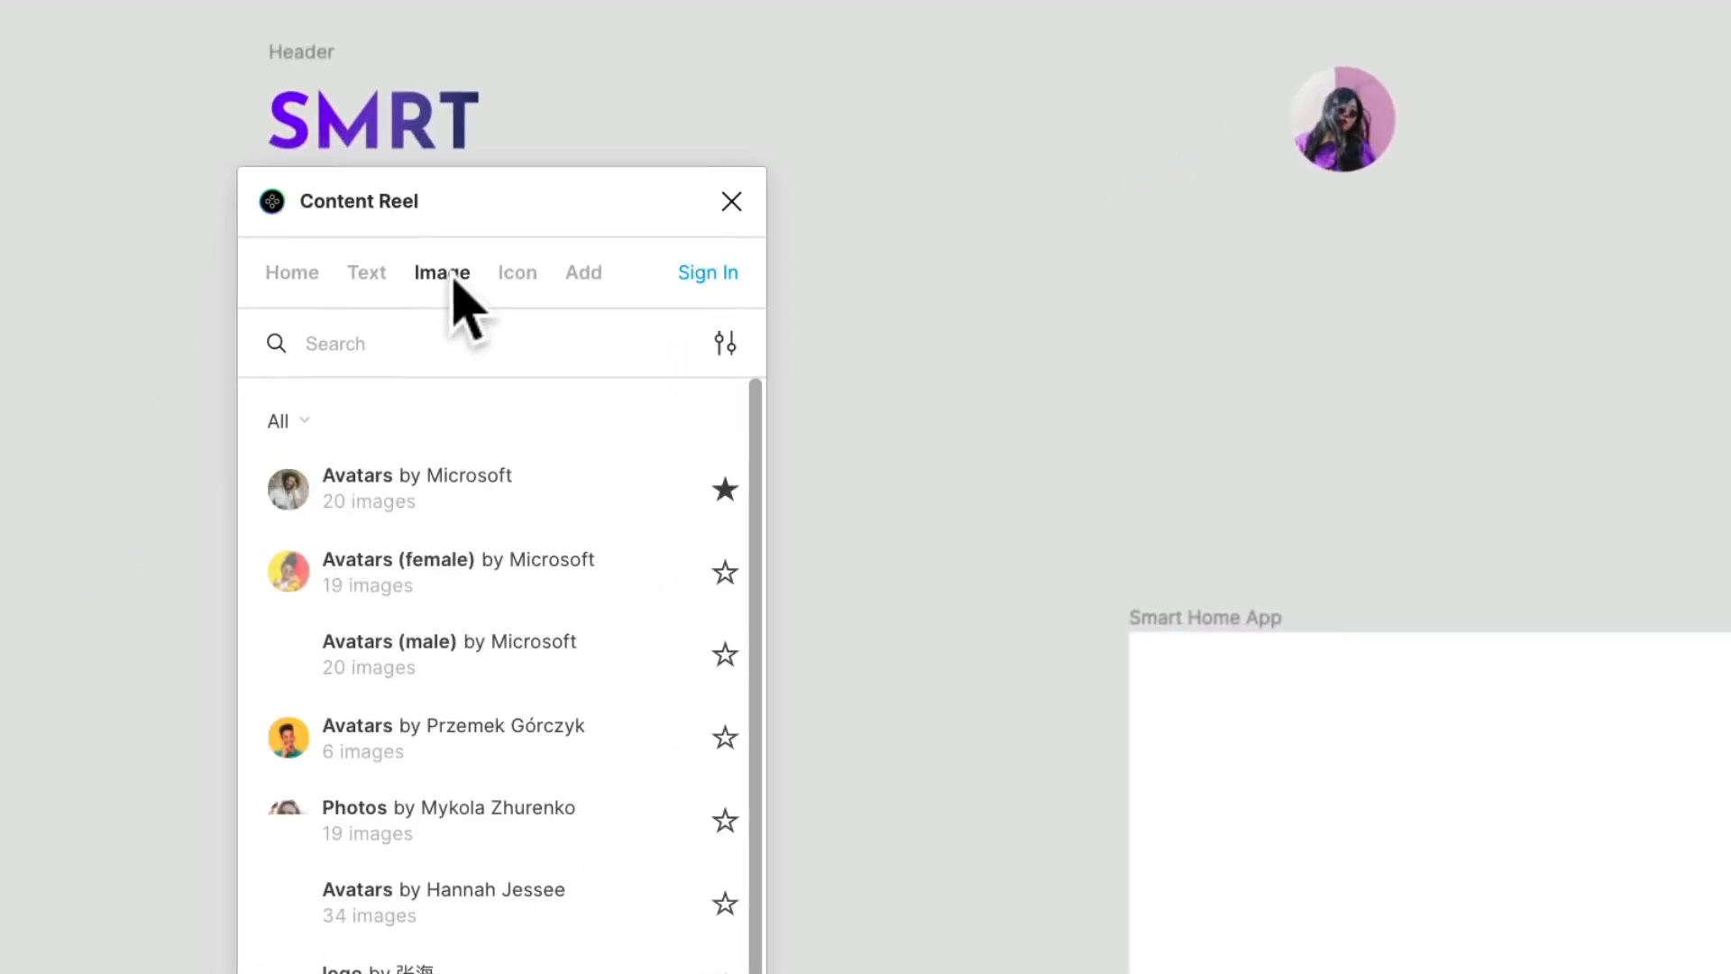
pyautogui.moveTo(379, 464); pyautogui.dragTo(1343, 119)
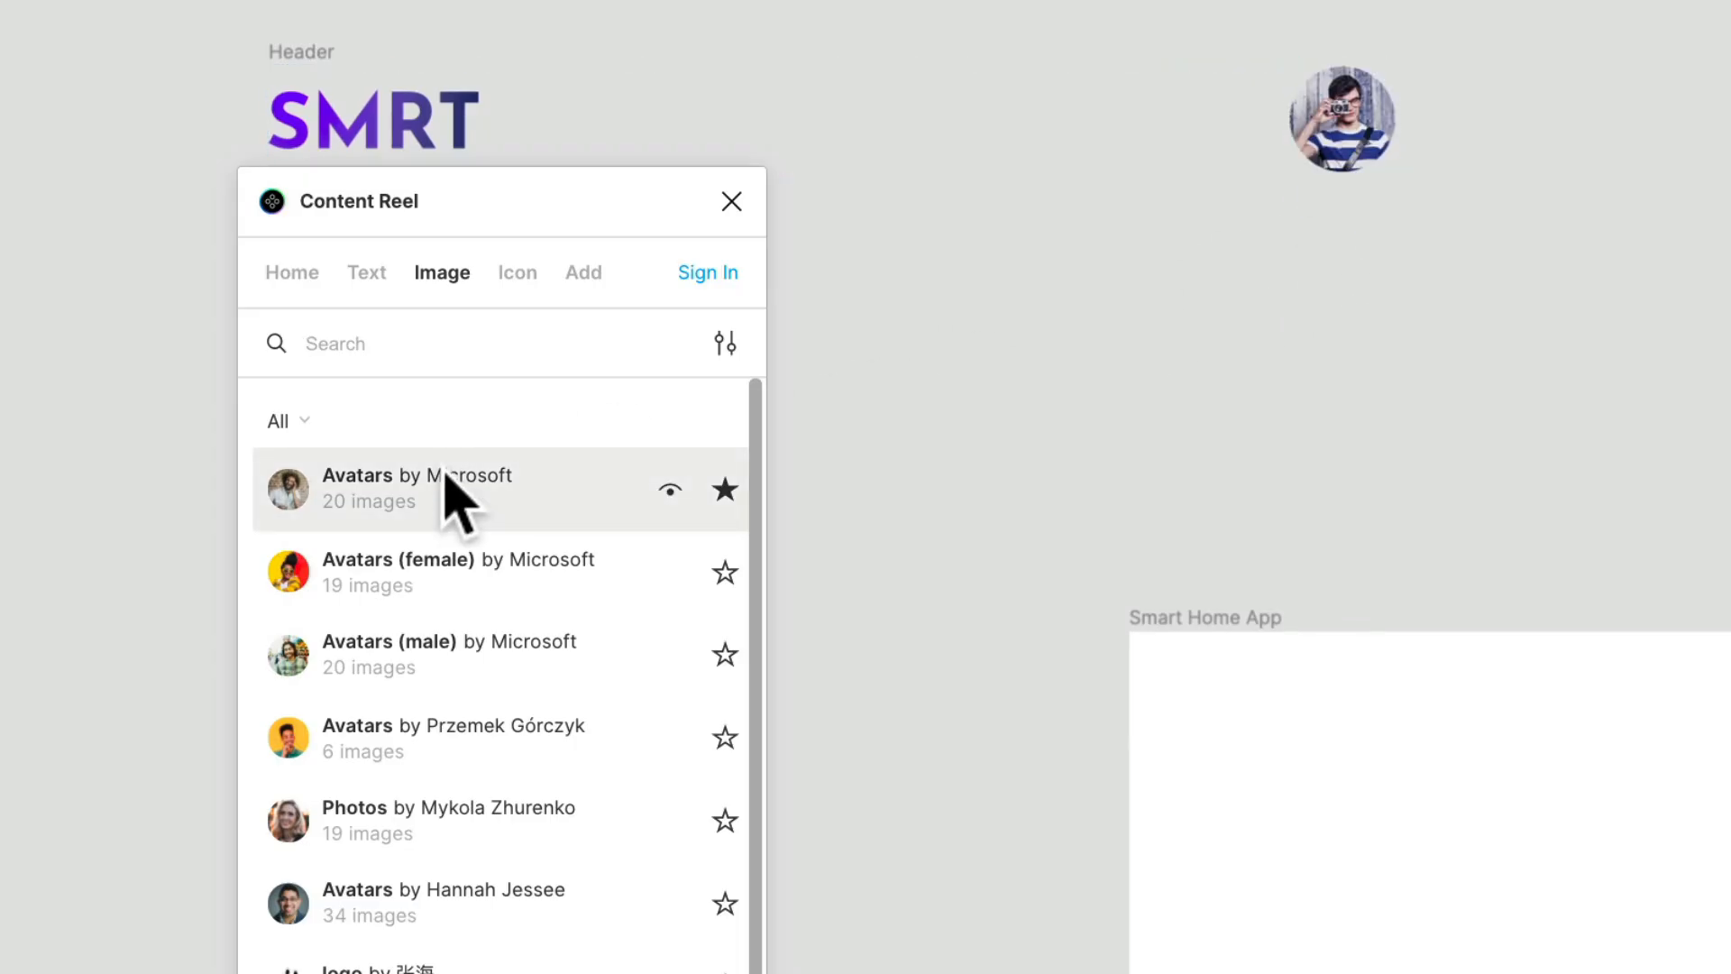
pyautogui.click(732, 202)
# Place the SMRT header inside the Smart Home App frame at X 16, Y 49, and move the frame to about X -478, Y -839.
pyautogui.moveTo(320, 59); pyautogui.dragTo(1280, 750)
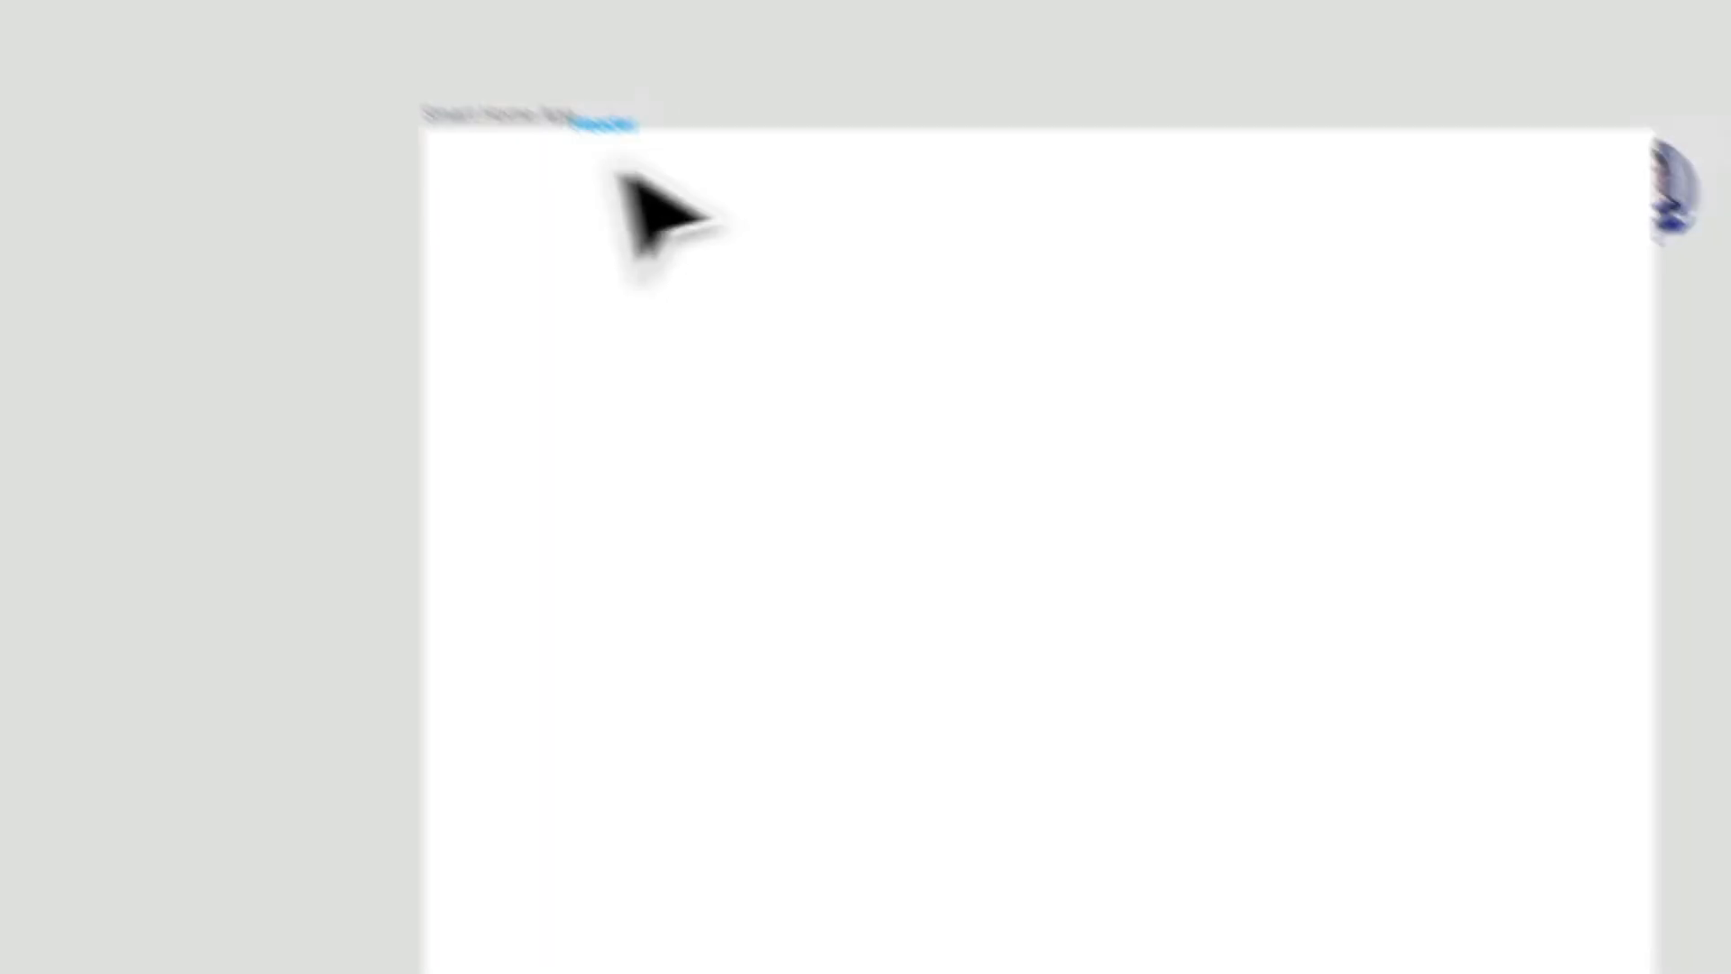
pyautogui.moveTo(496, 192); pyautogui.dragTo(458, 234)
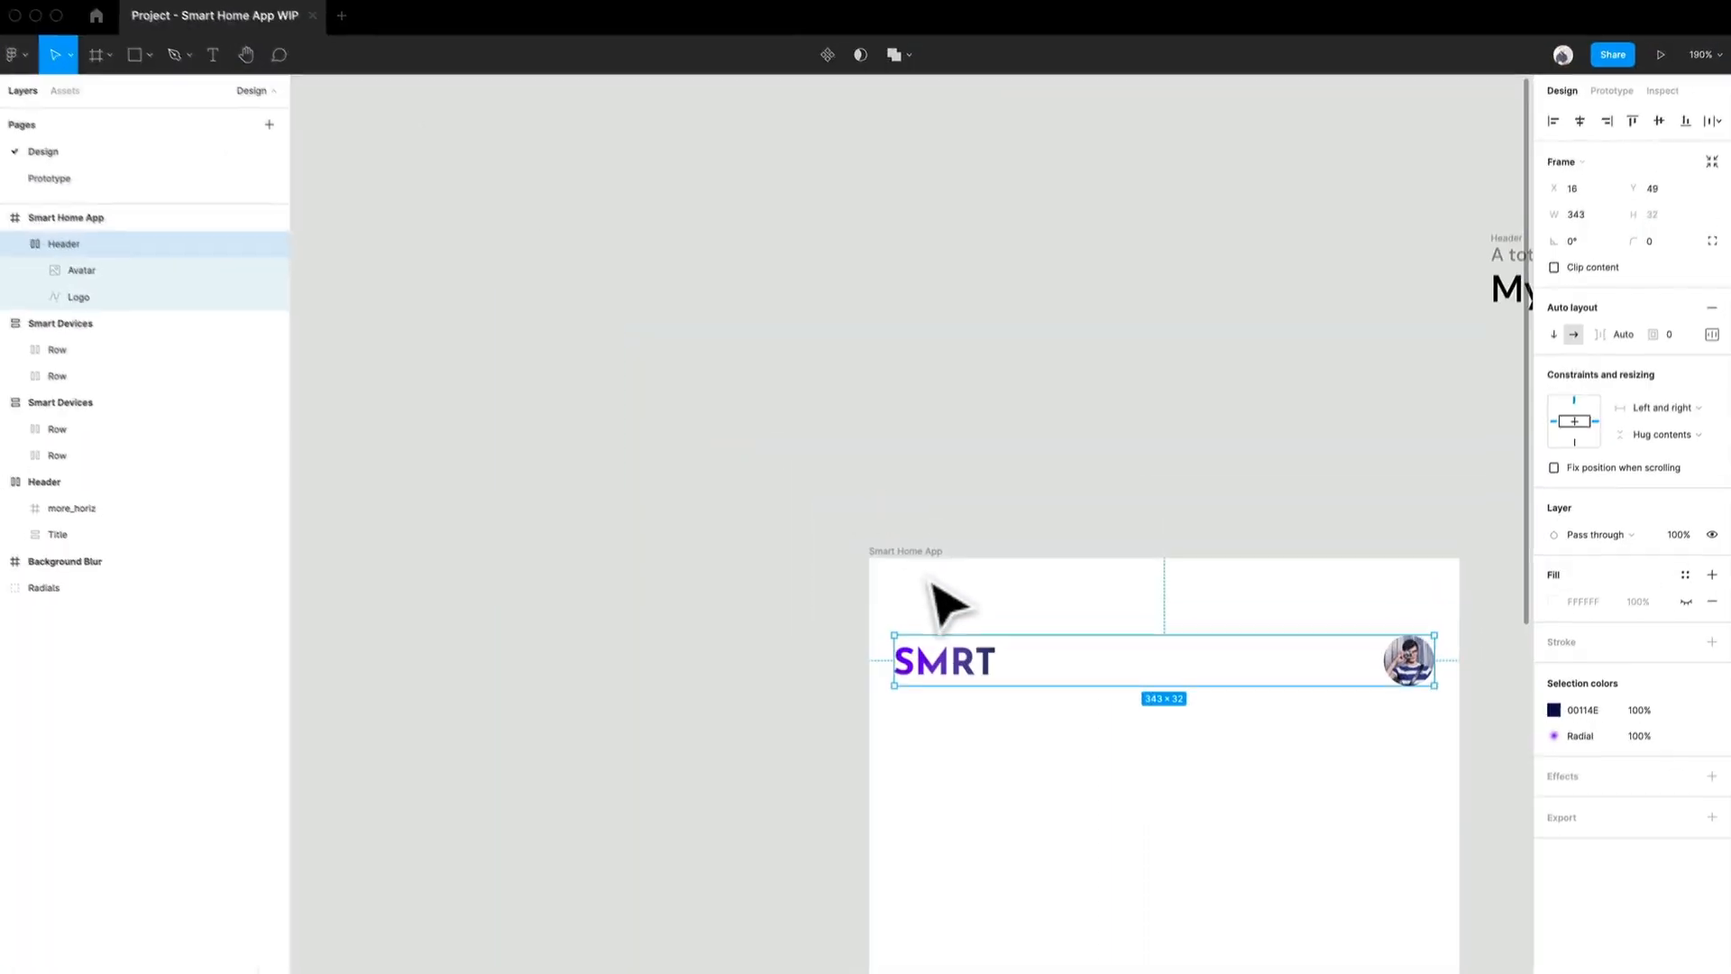
pyautogui.moveTo(916, 549); pyautogui.dragTo(617, 169)
pyautogui.scroll(-5, 624, 180)
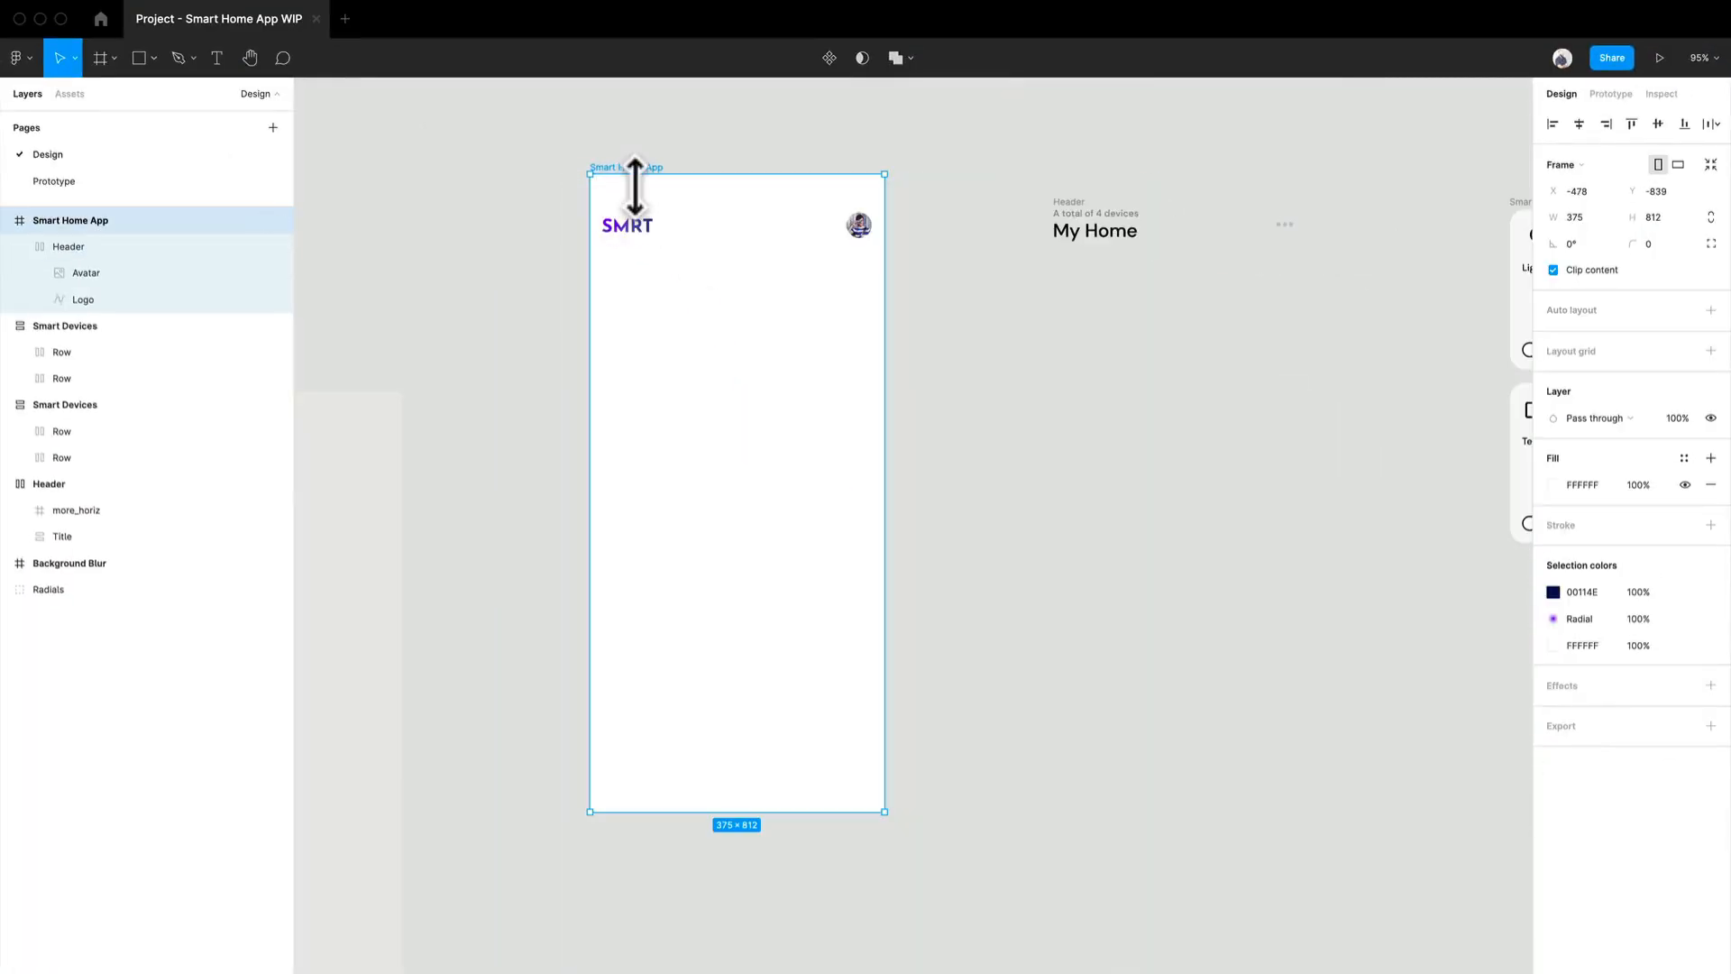
# Lower the SMRT header within the Smart Home App frame to Y 63 and deselect it.
pyautogui.scroll(3, 707, 402)
pyautogui.scroll(10, 734, 456)
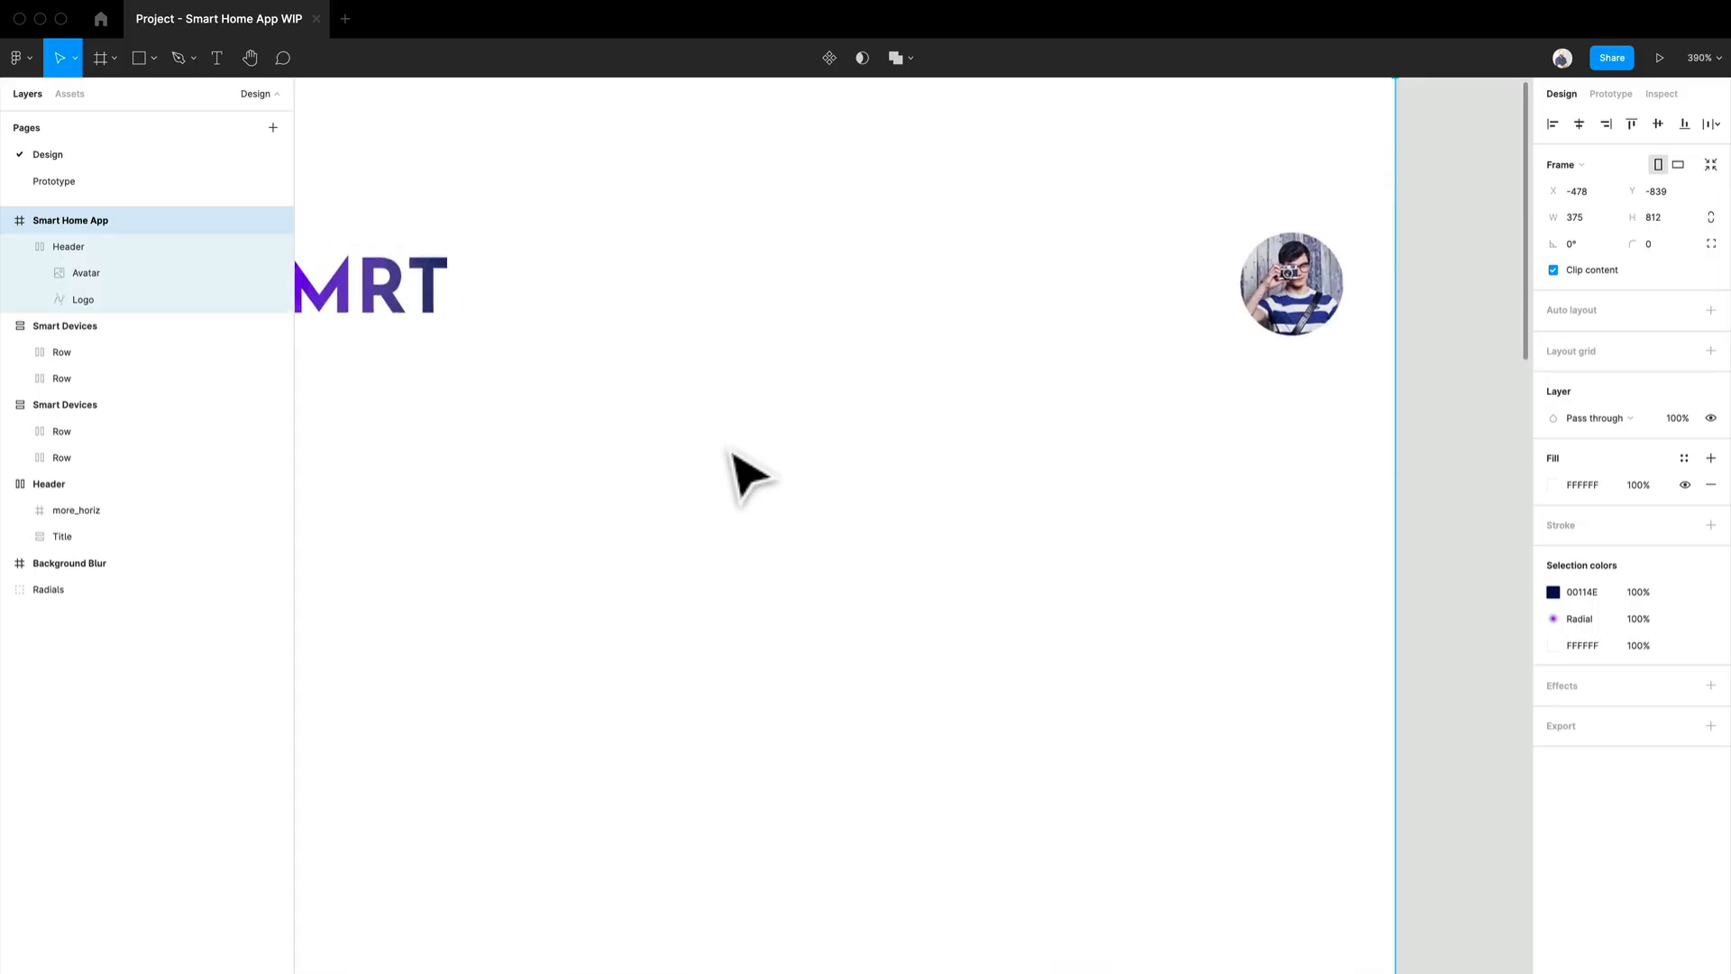
pyautogui.click(450, 309)
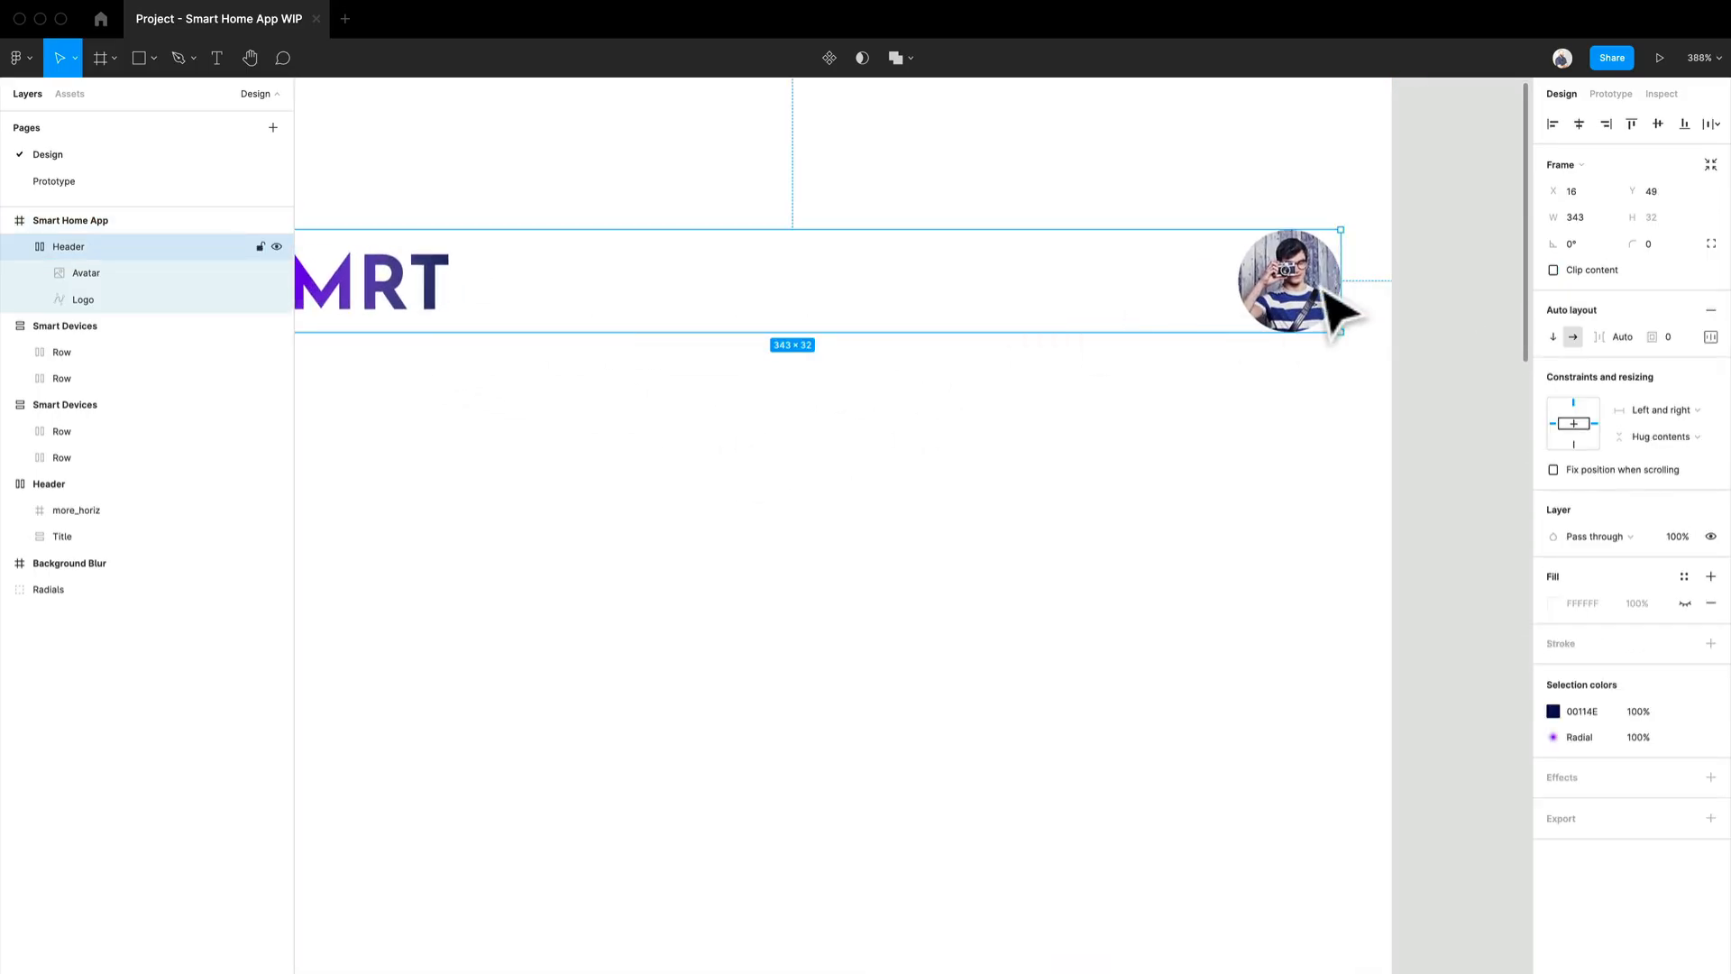
pyautogui.scroll(-10, 934, 423)
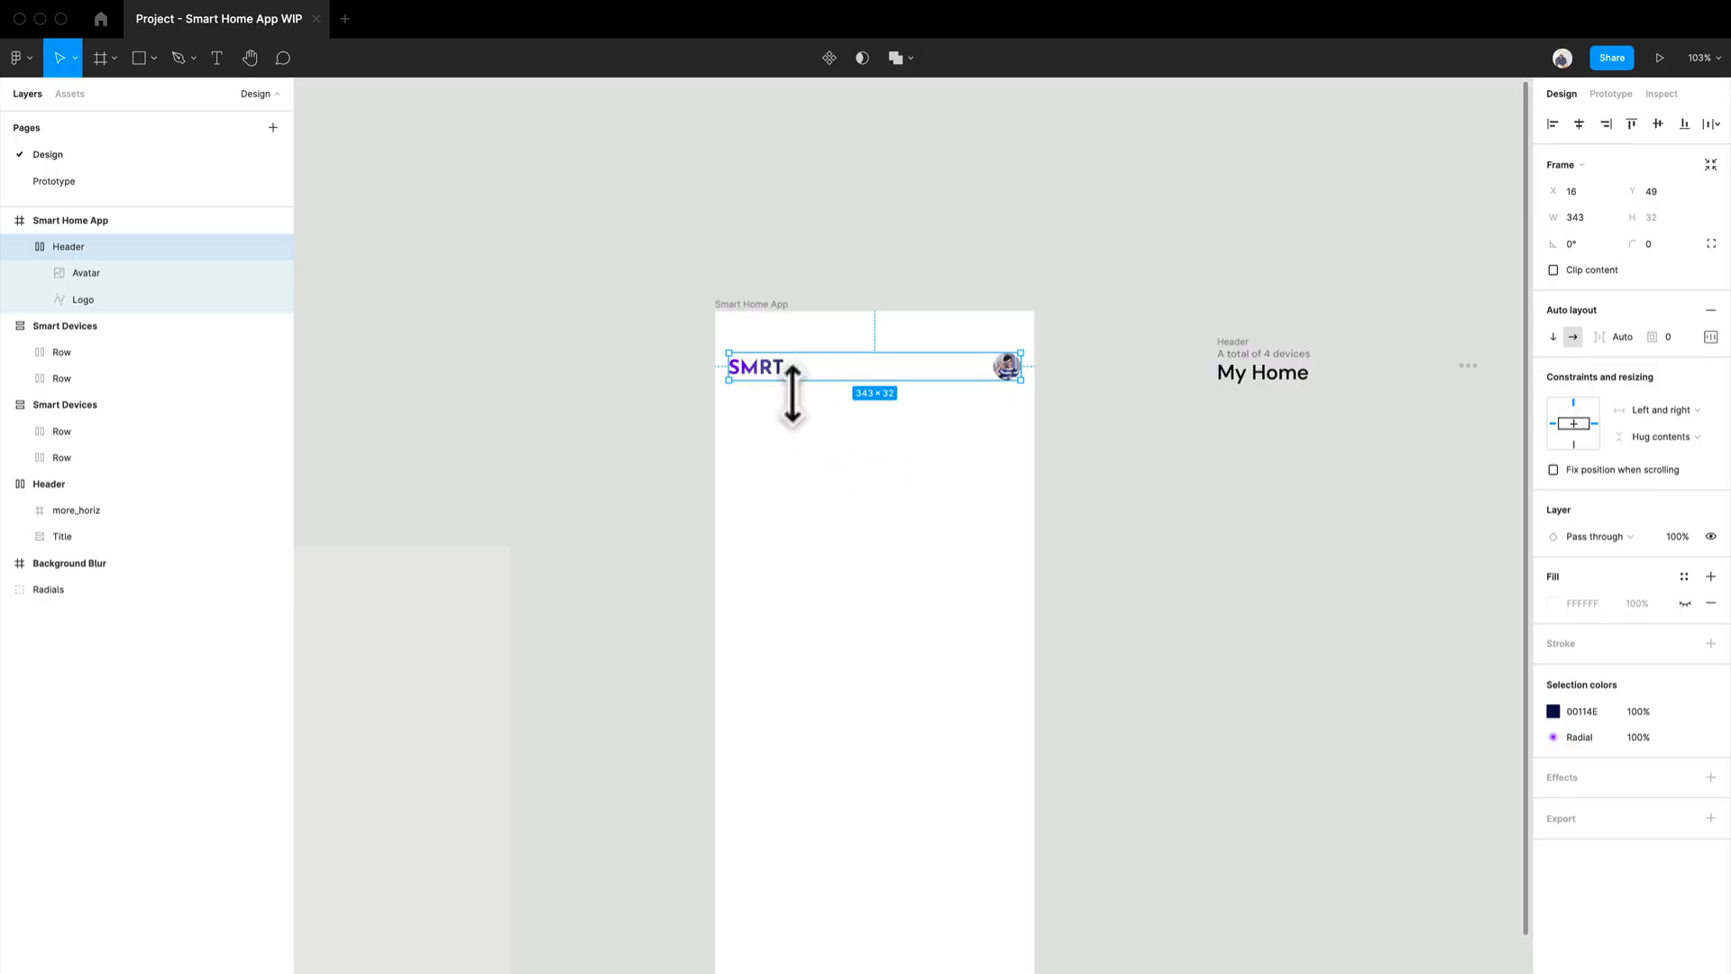
pyautogui.moveTo(782, 381); pyautogui.dragTo(782, 406)
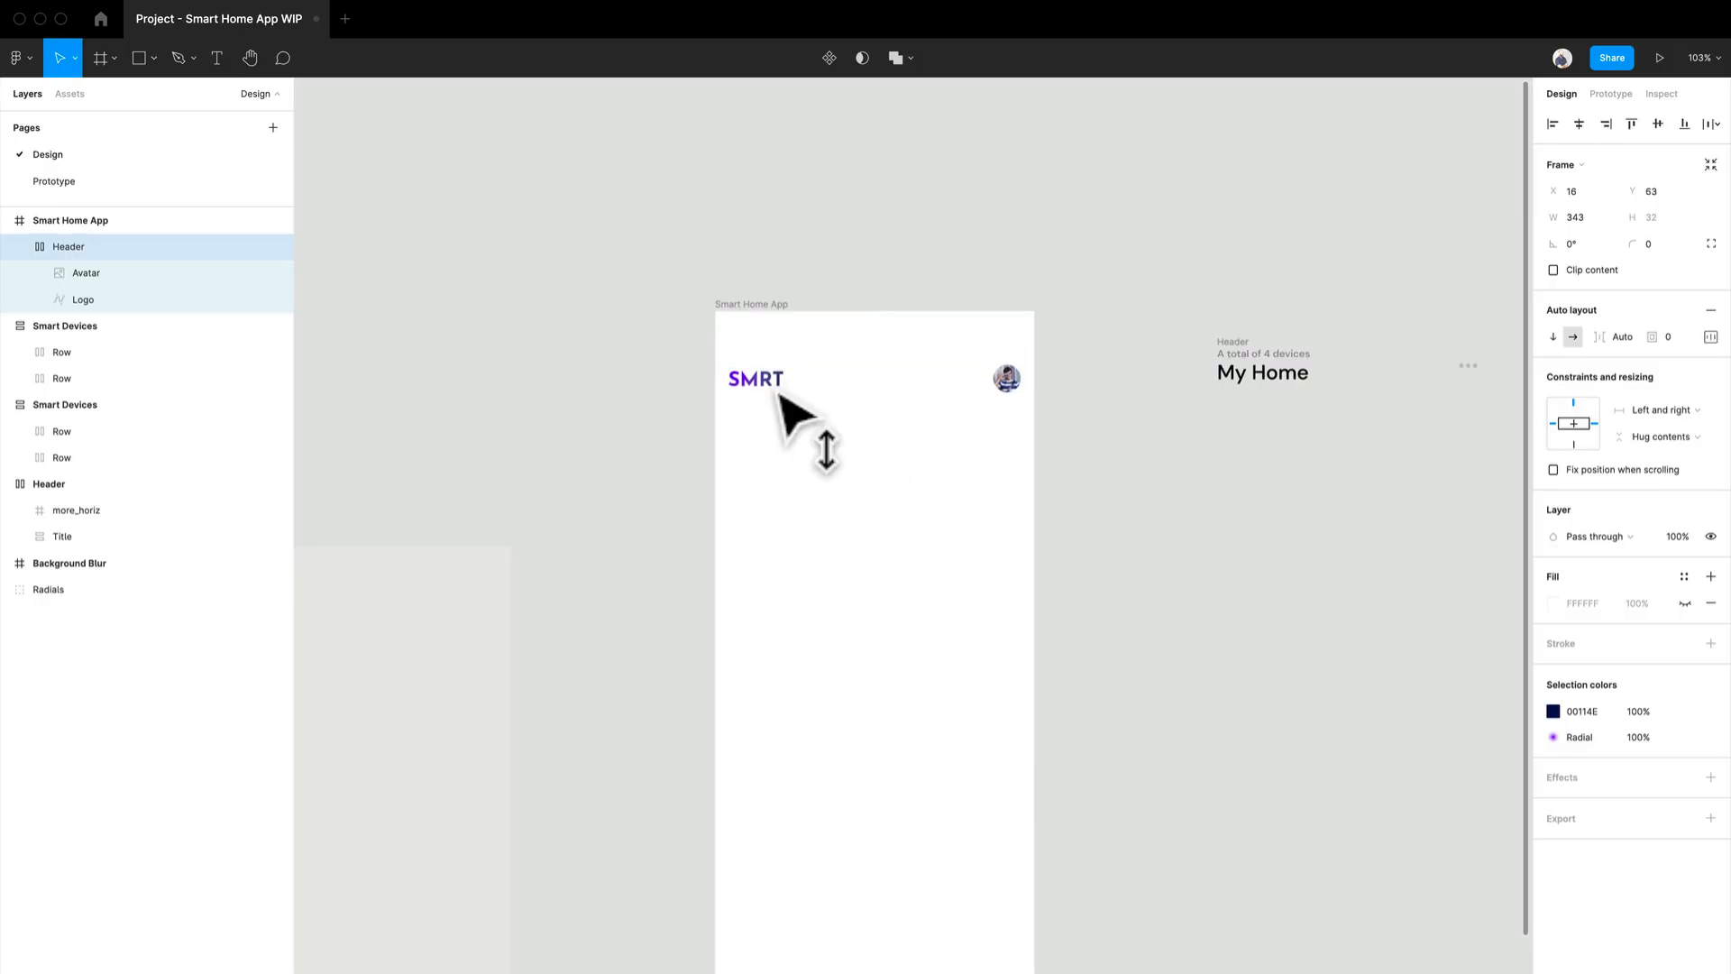
pyautogui.click(647, 450)
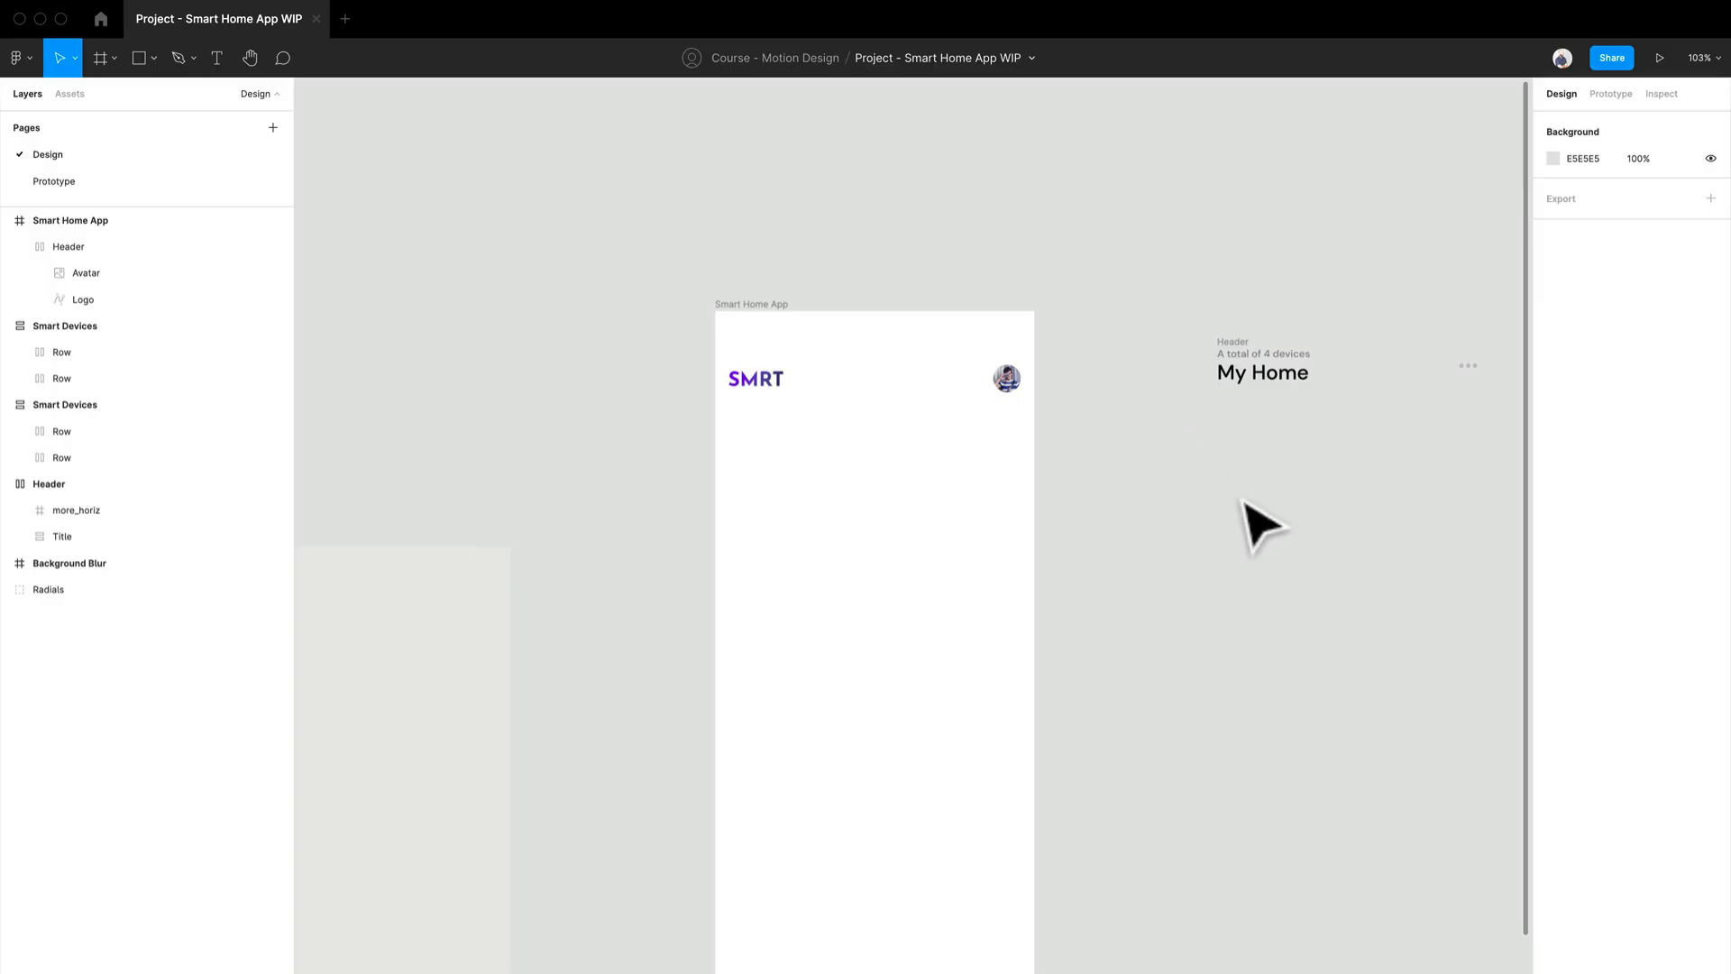
# Place the My Home header inside the Smart Home App frame below the SMRT header, at X 32, Y 145.
pyautogui.moveTo(1256, 522); pyautogui.dragTo(717, 356)
pyautogui.click(688, 295)
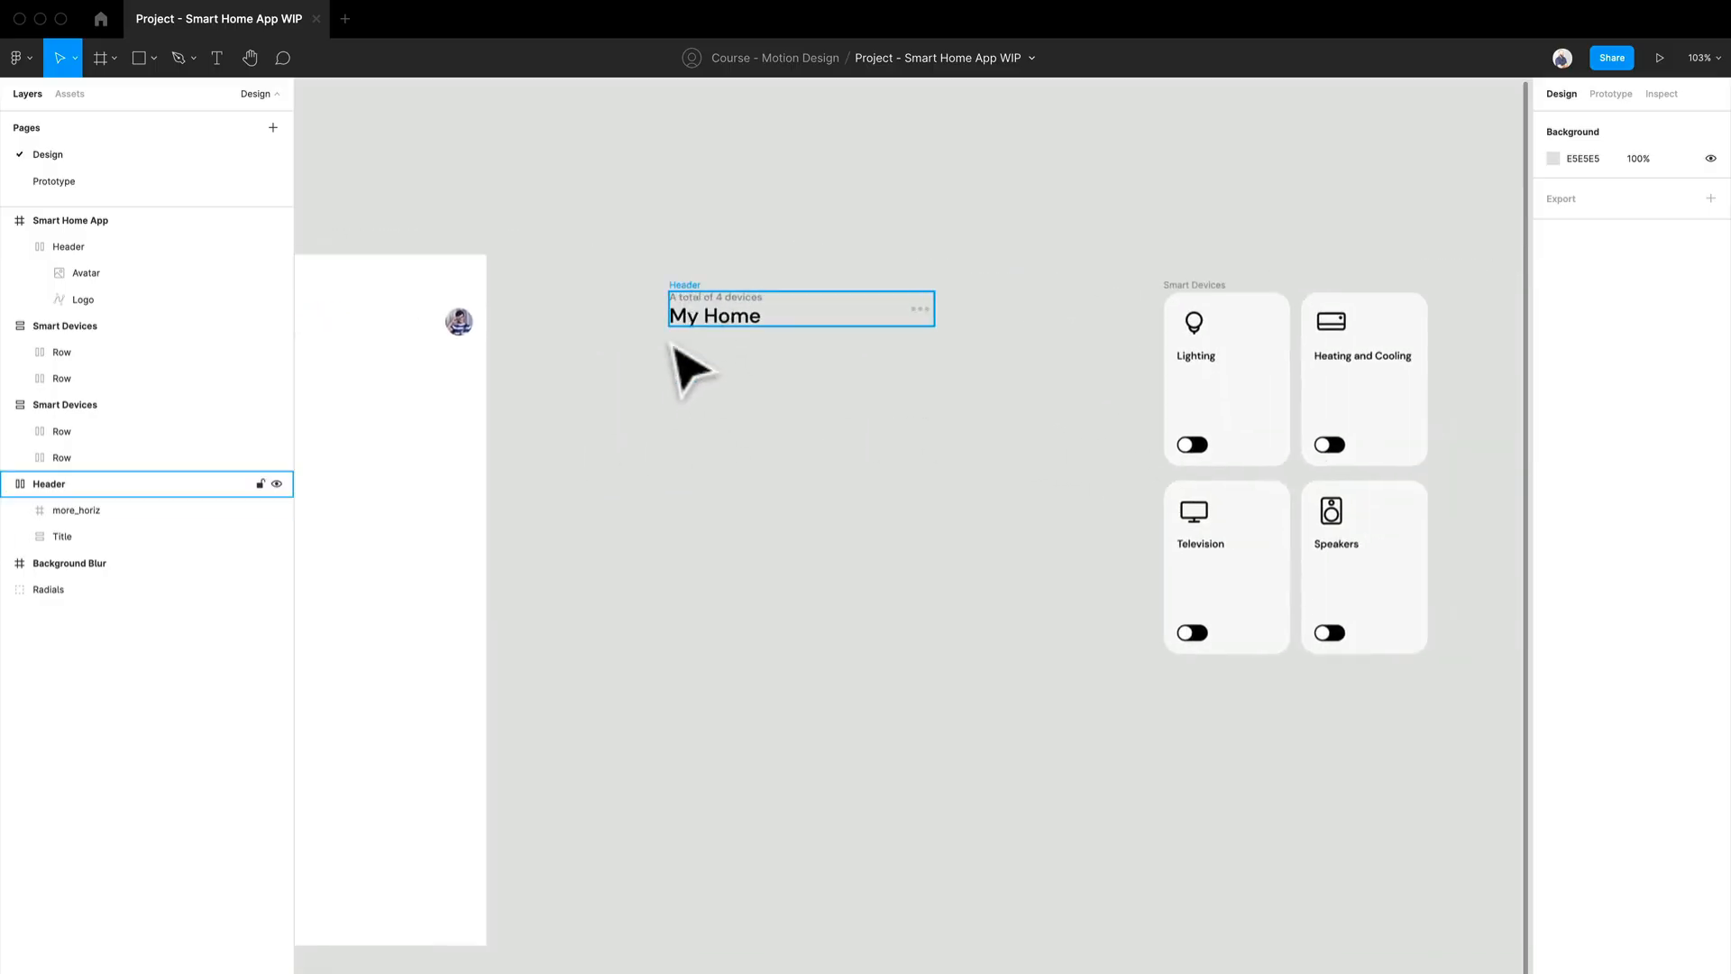
pyautogui.moveTo(688, 296); pyautogui.dragTo(674, 354)
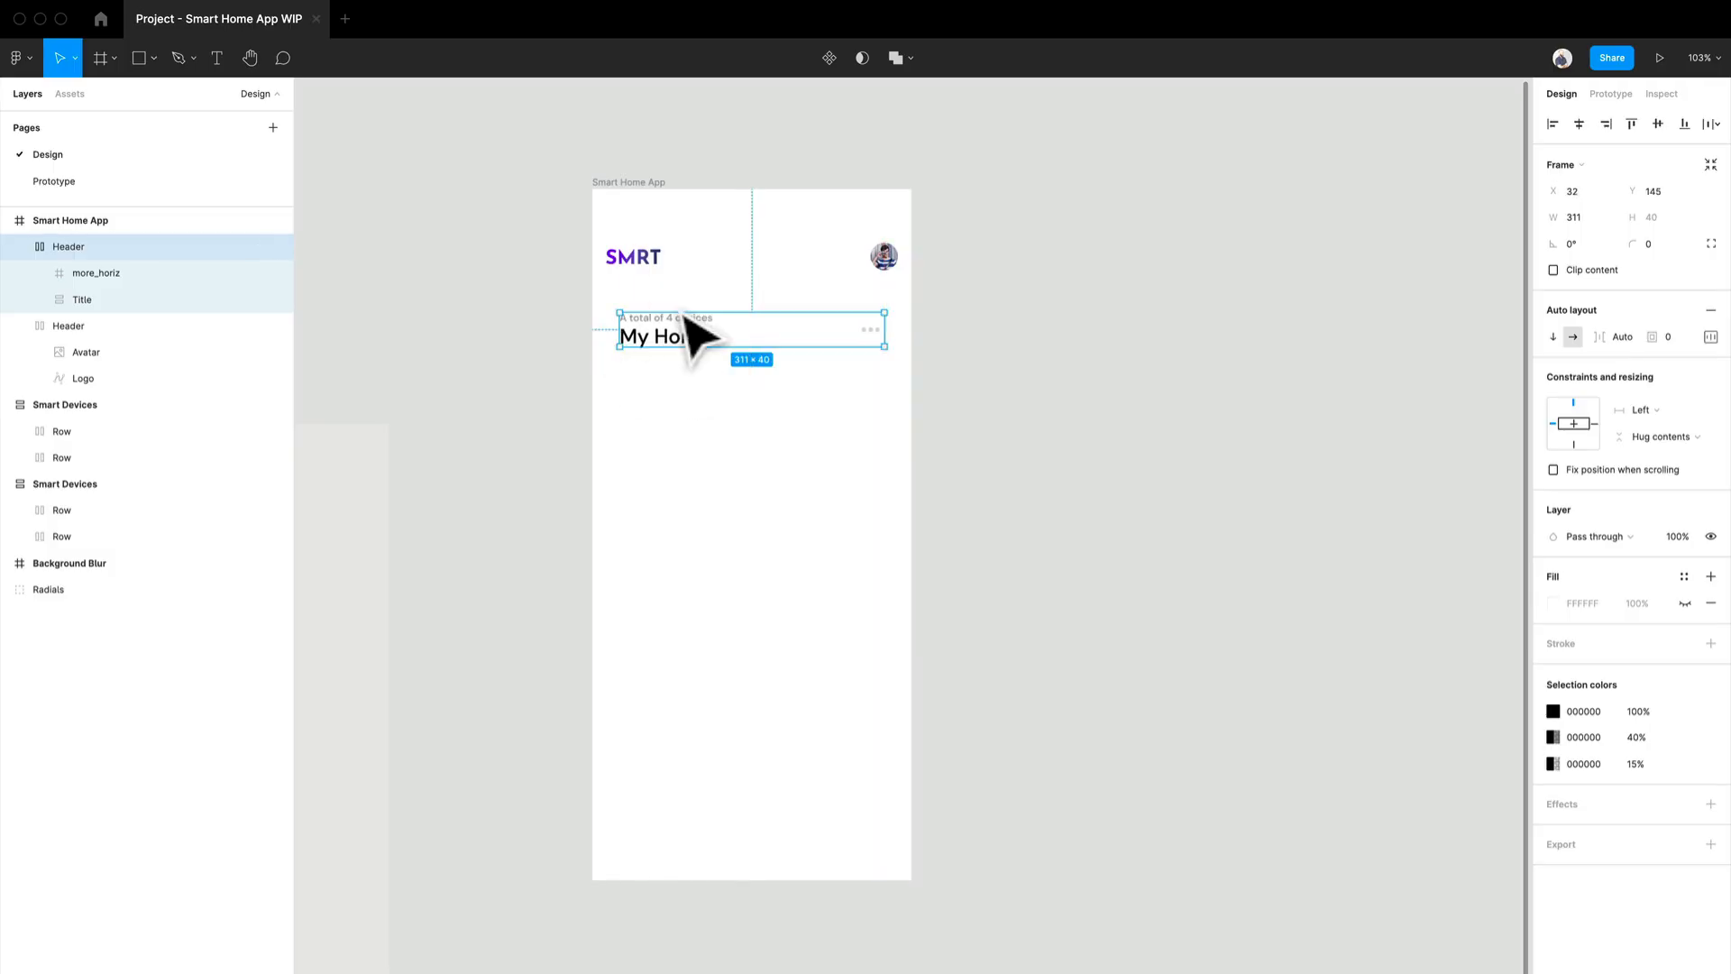
pyautogui.scroll(5, 685, 320)
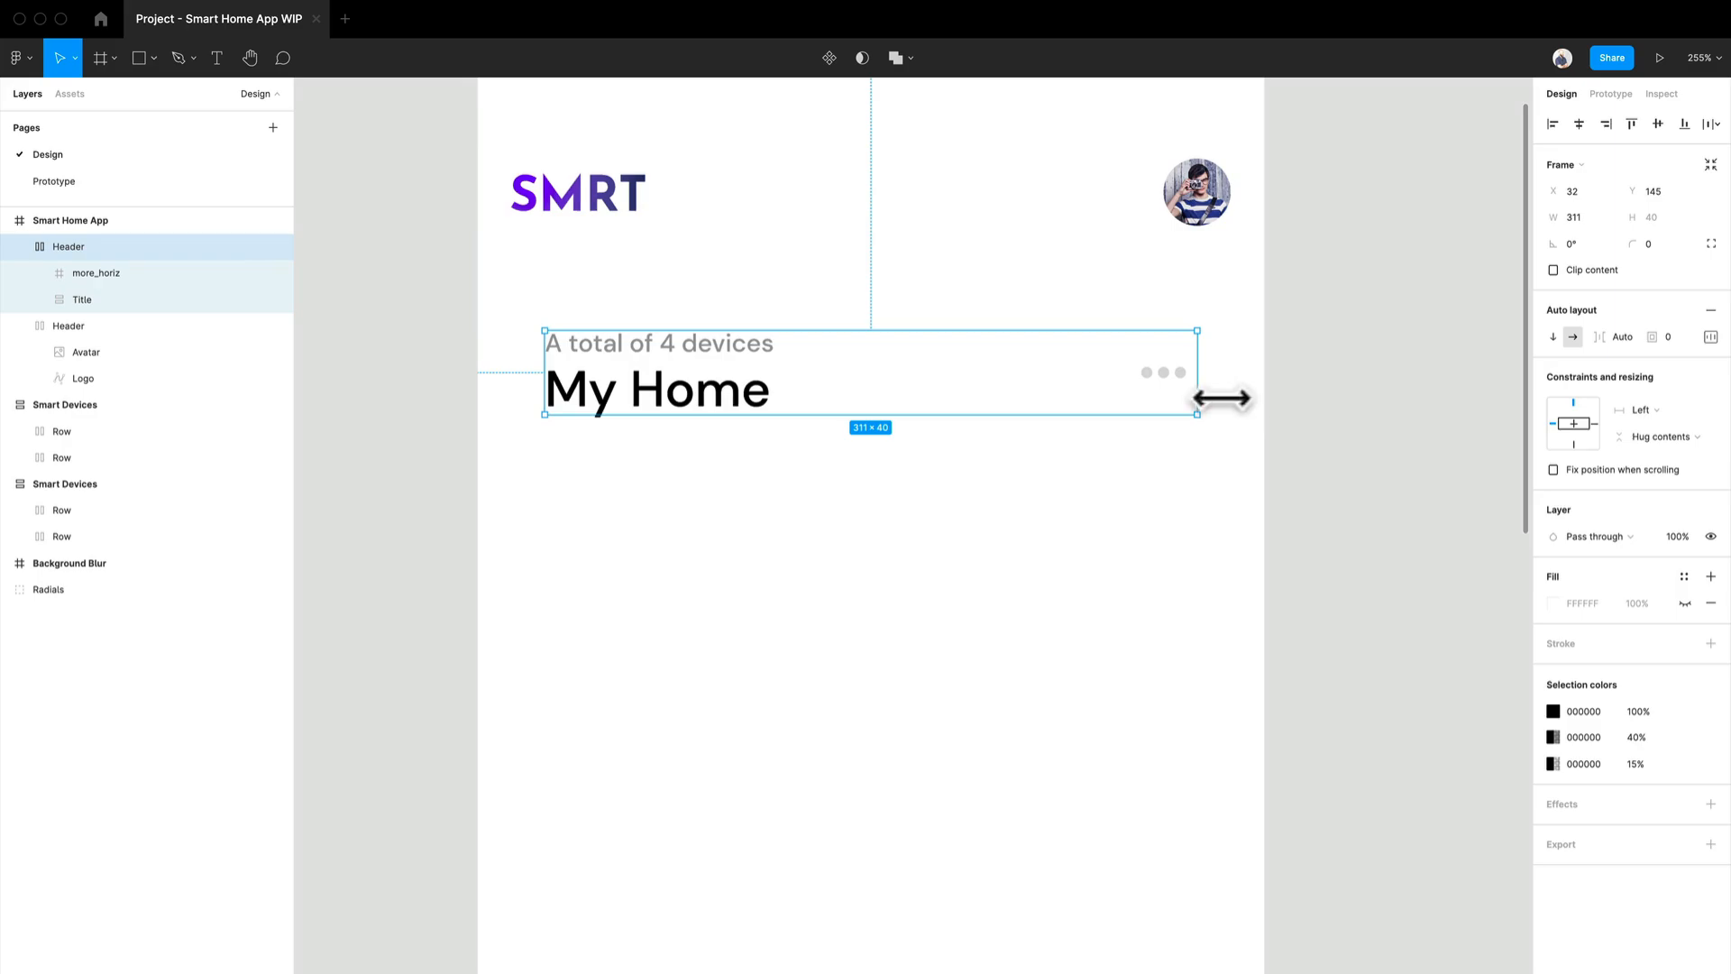
# Widen the My Home header to 327 px by extending its right edge, and deselect it.
pyautogui.moveTo(1218, 398); pyautogui.dragTo(1247, 397)
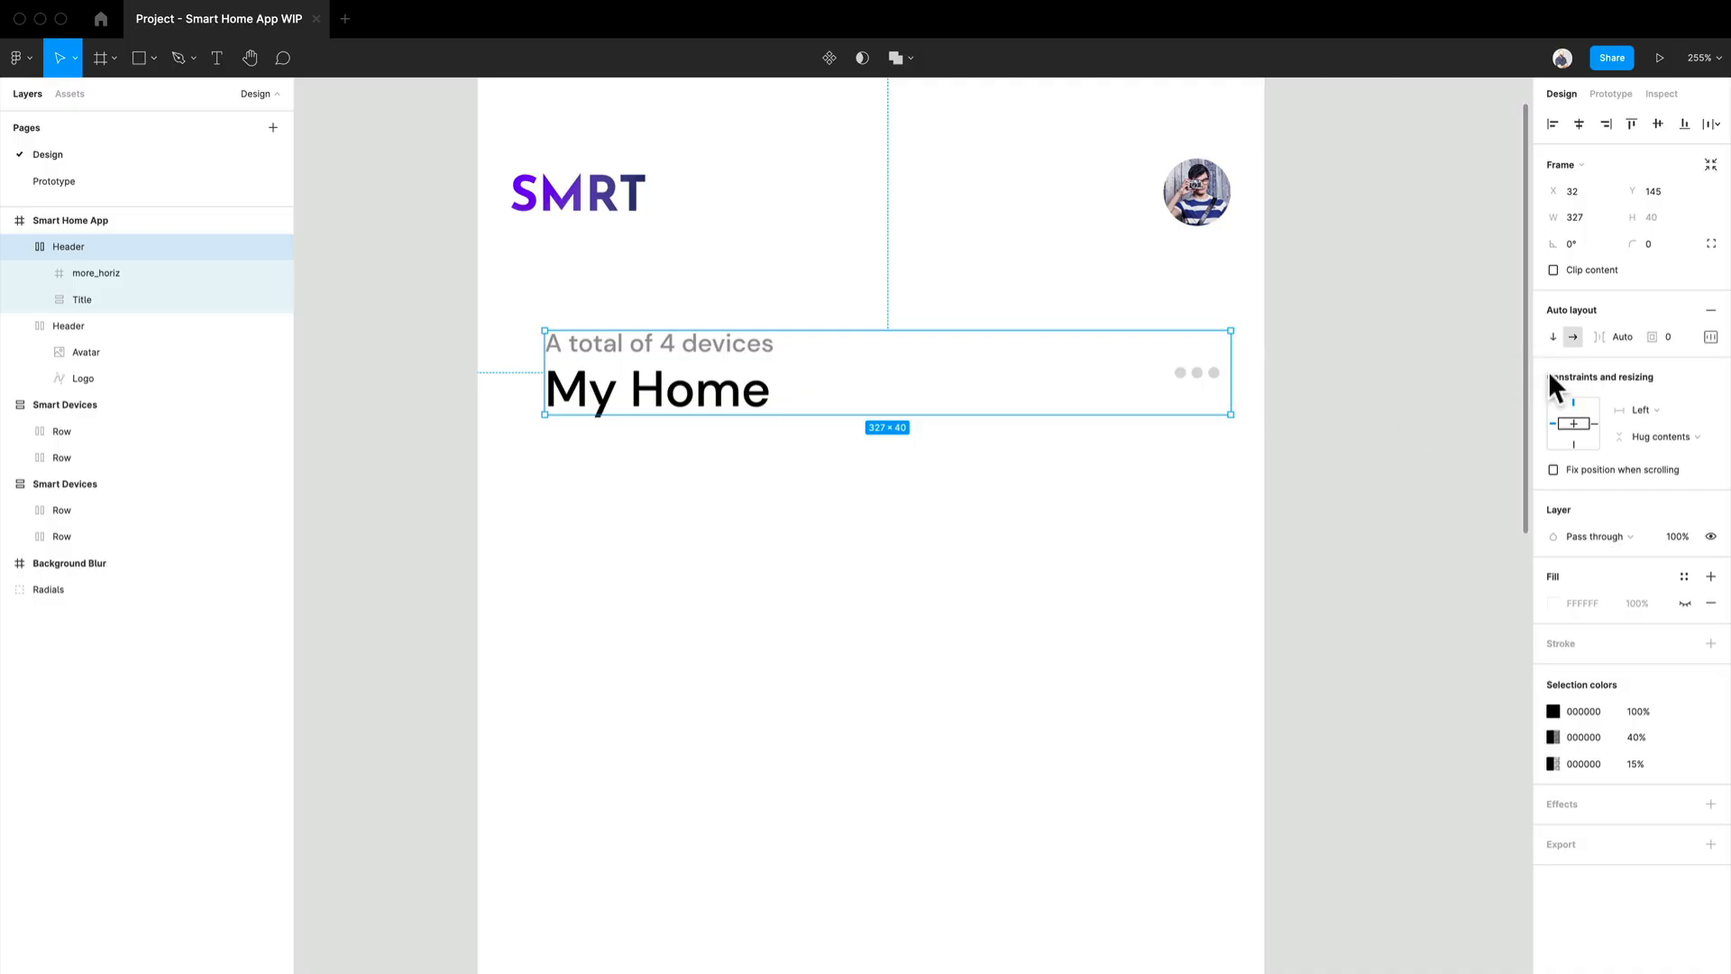
pyautogui.click(1305, 559)
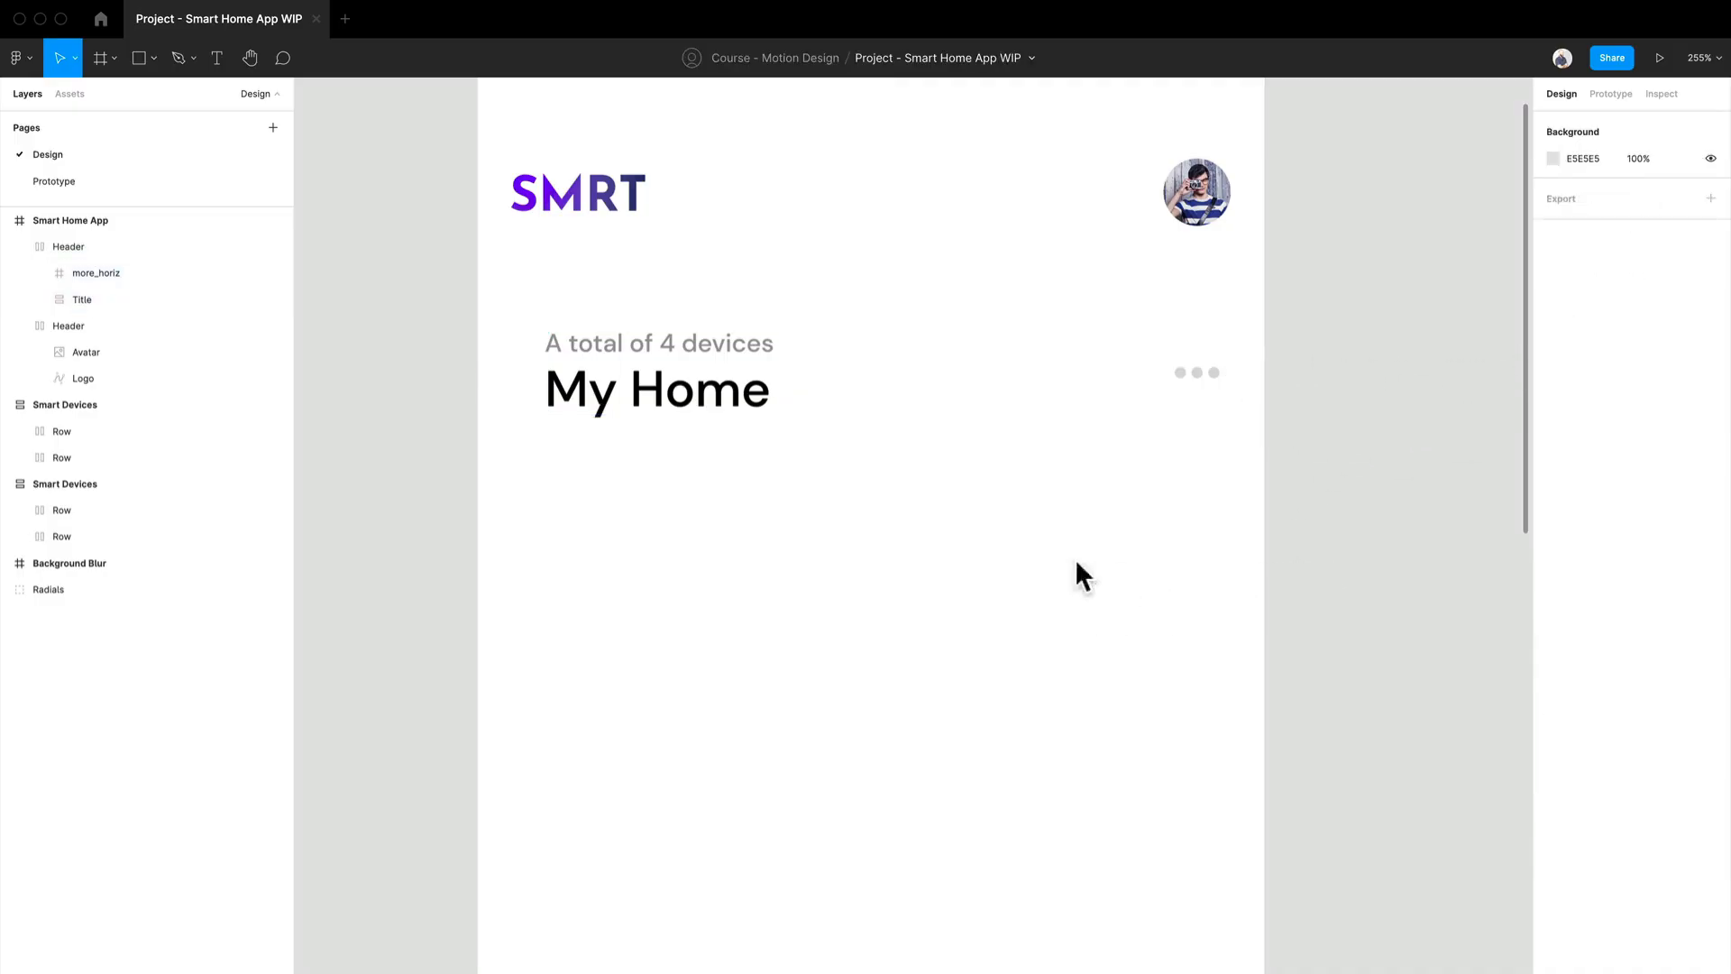
# Add a layout grid to the Smart Home App frame and change its type from a uniform grid to columns.
pyautogui.rightClick(1074, 559)
pyautogui.click(752, 678)
pyautogui.scroll(3, 819, 576)
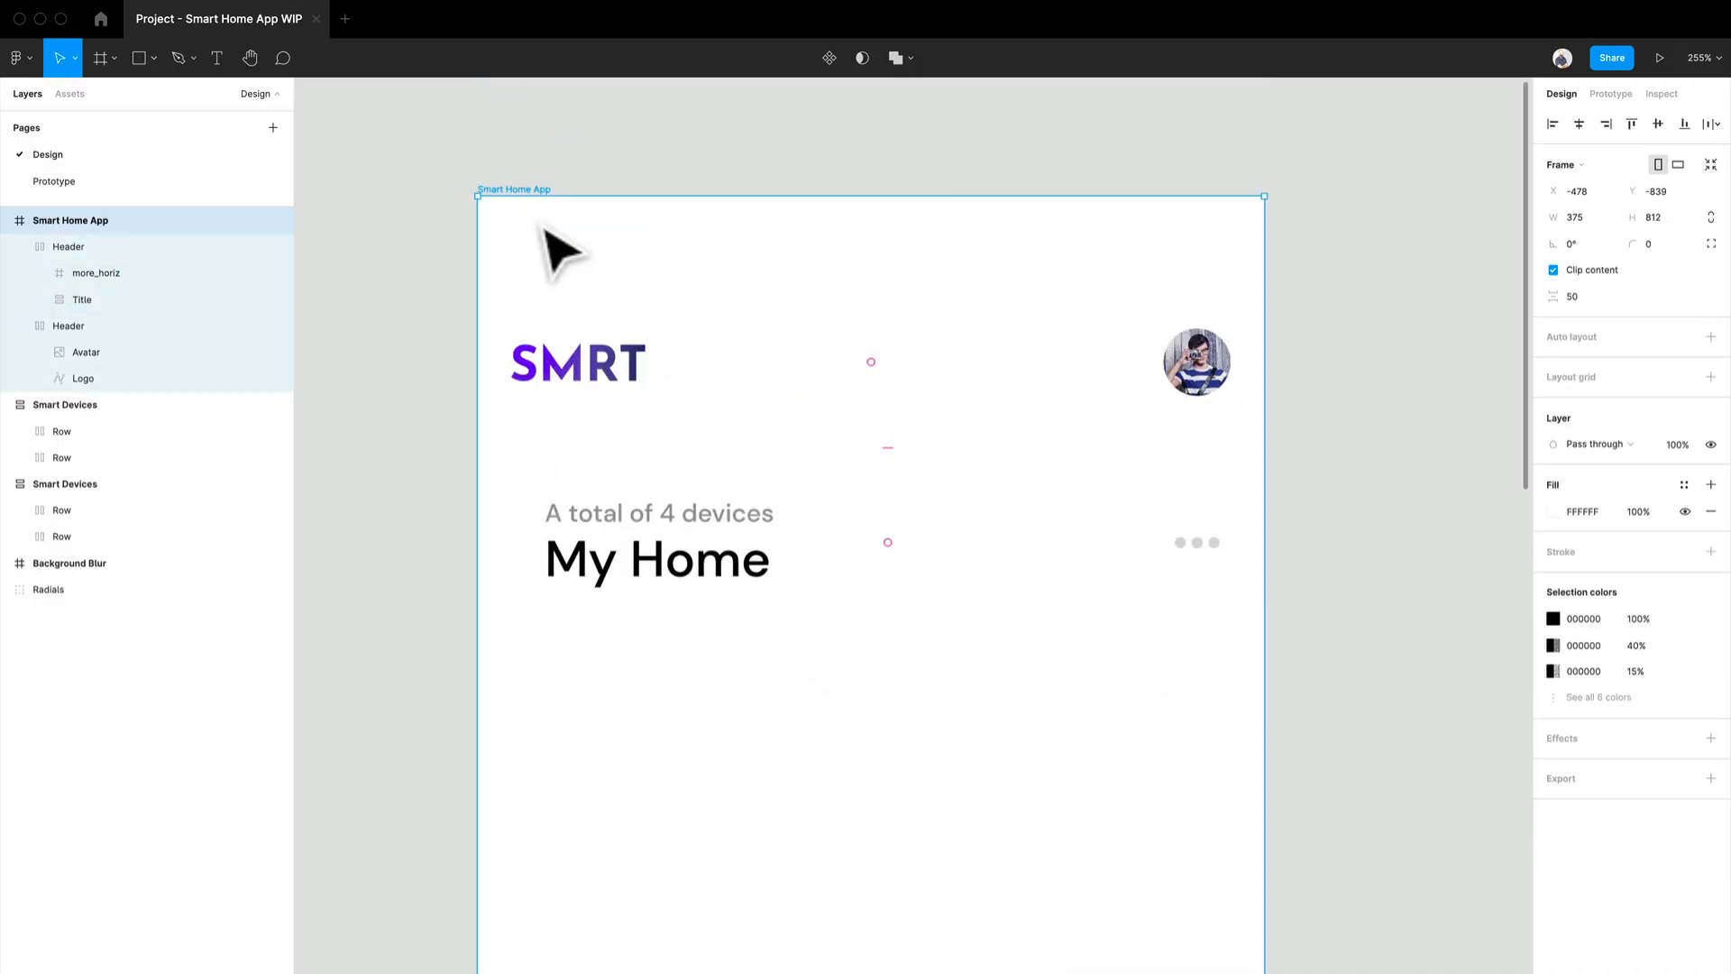
pyautogui.doubleClick(512, 189)
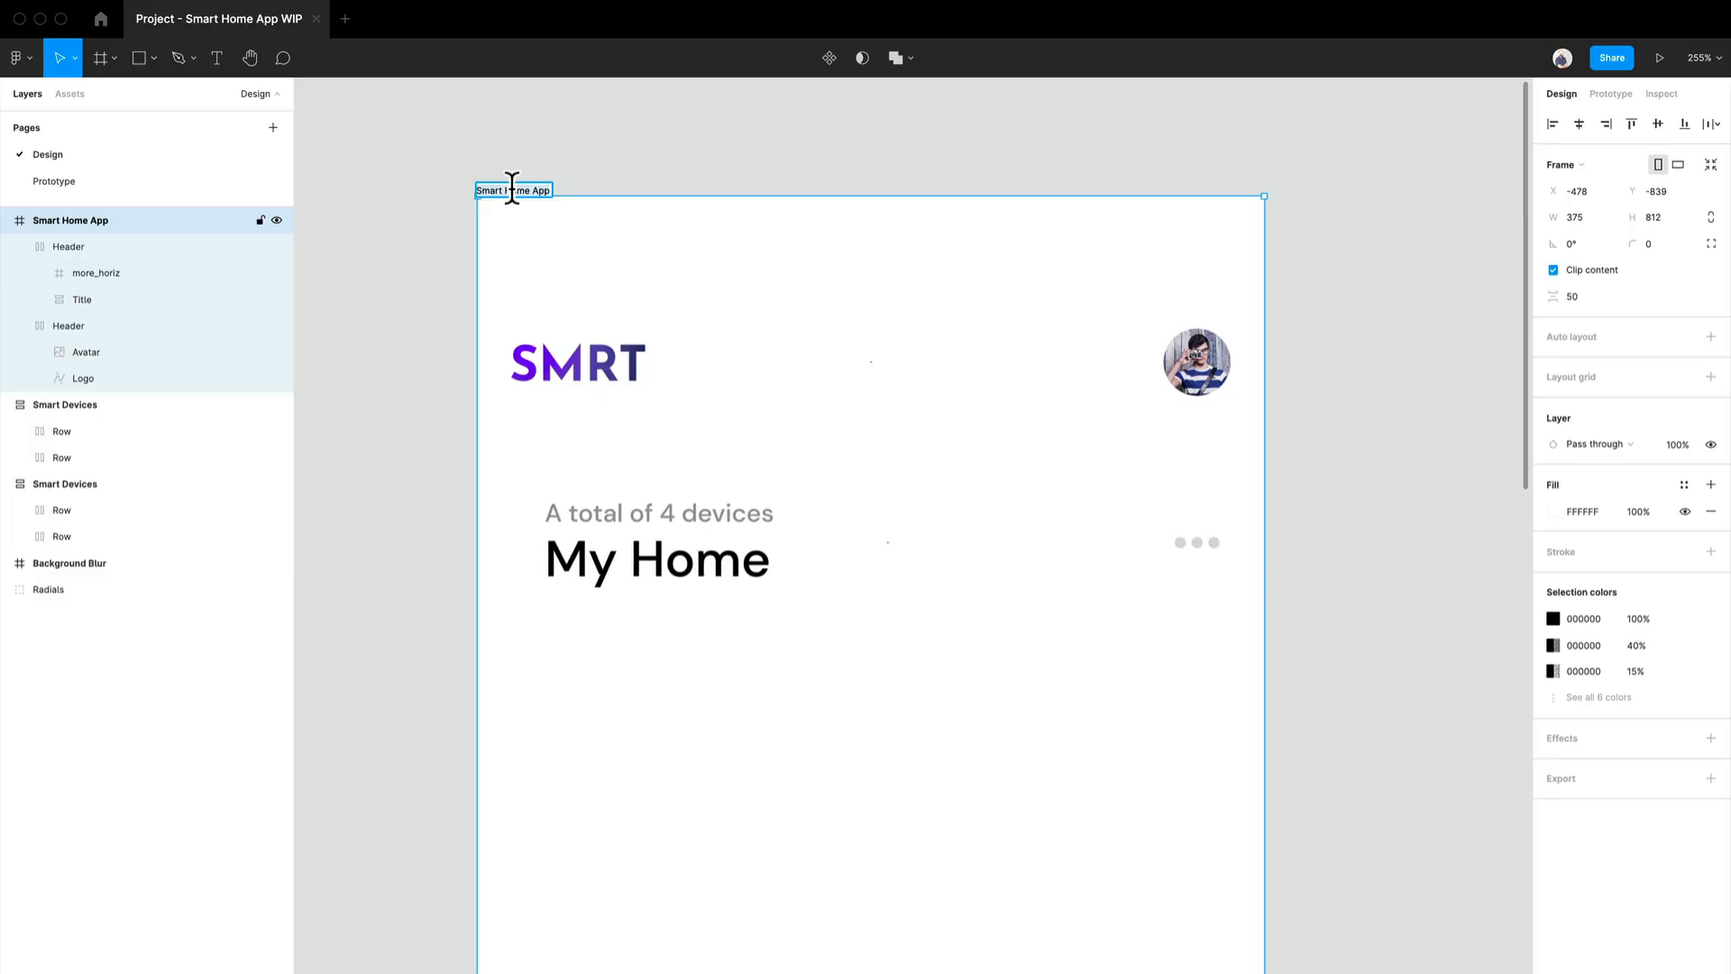
pyautogui.click(915, 117)
pyautogui.click(541, 194)
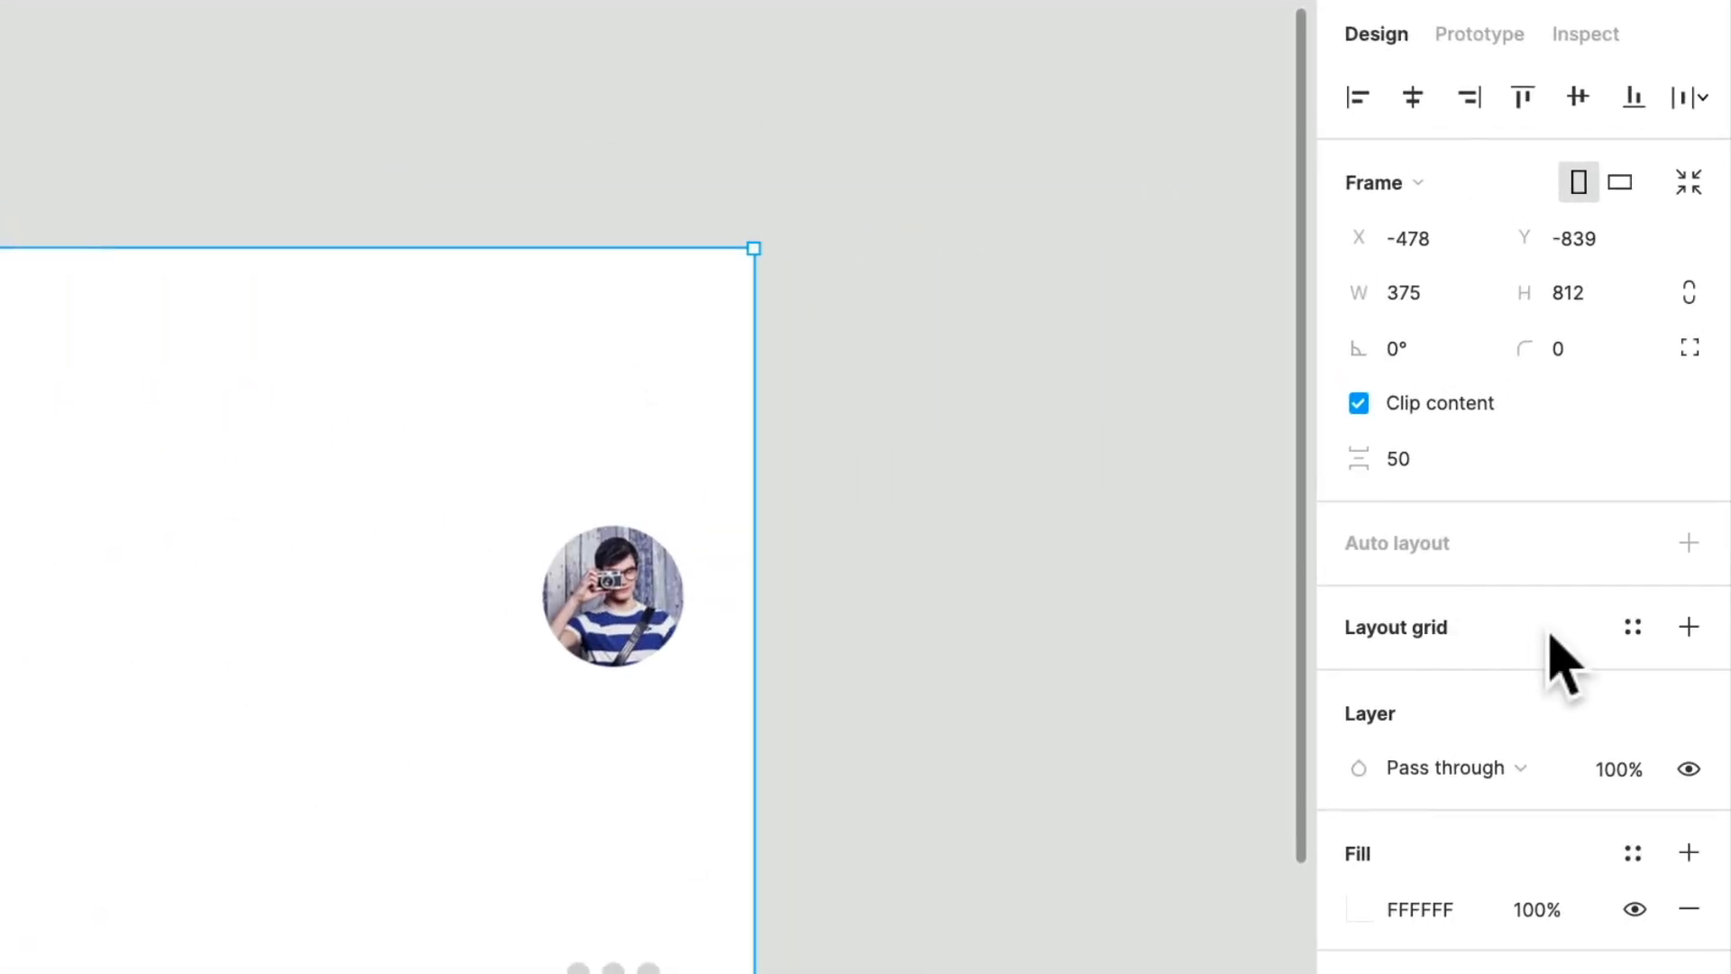
pyautogui.click(1688, 627)
pyautogui.click(1358, 683)
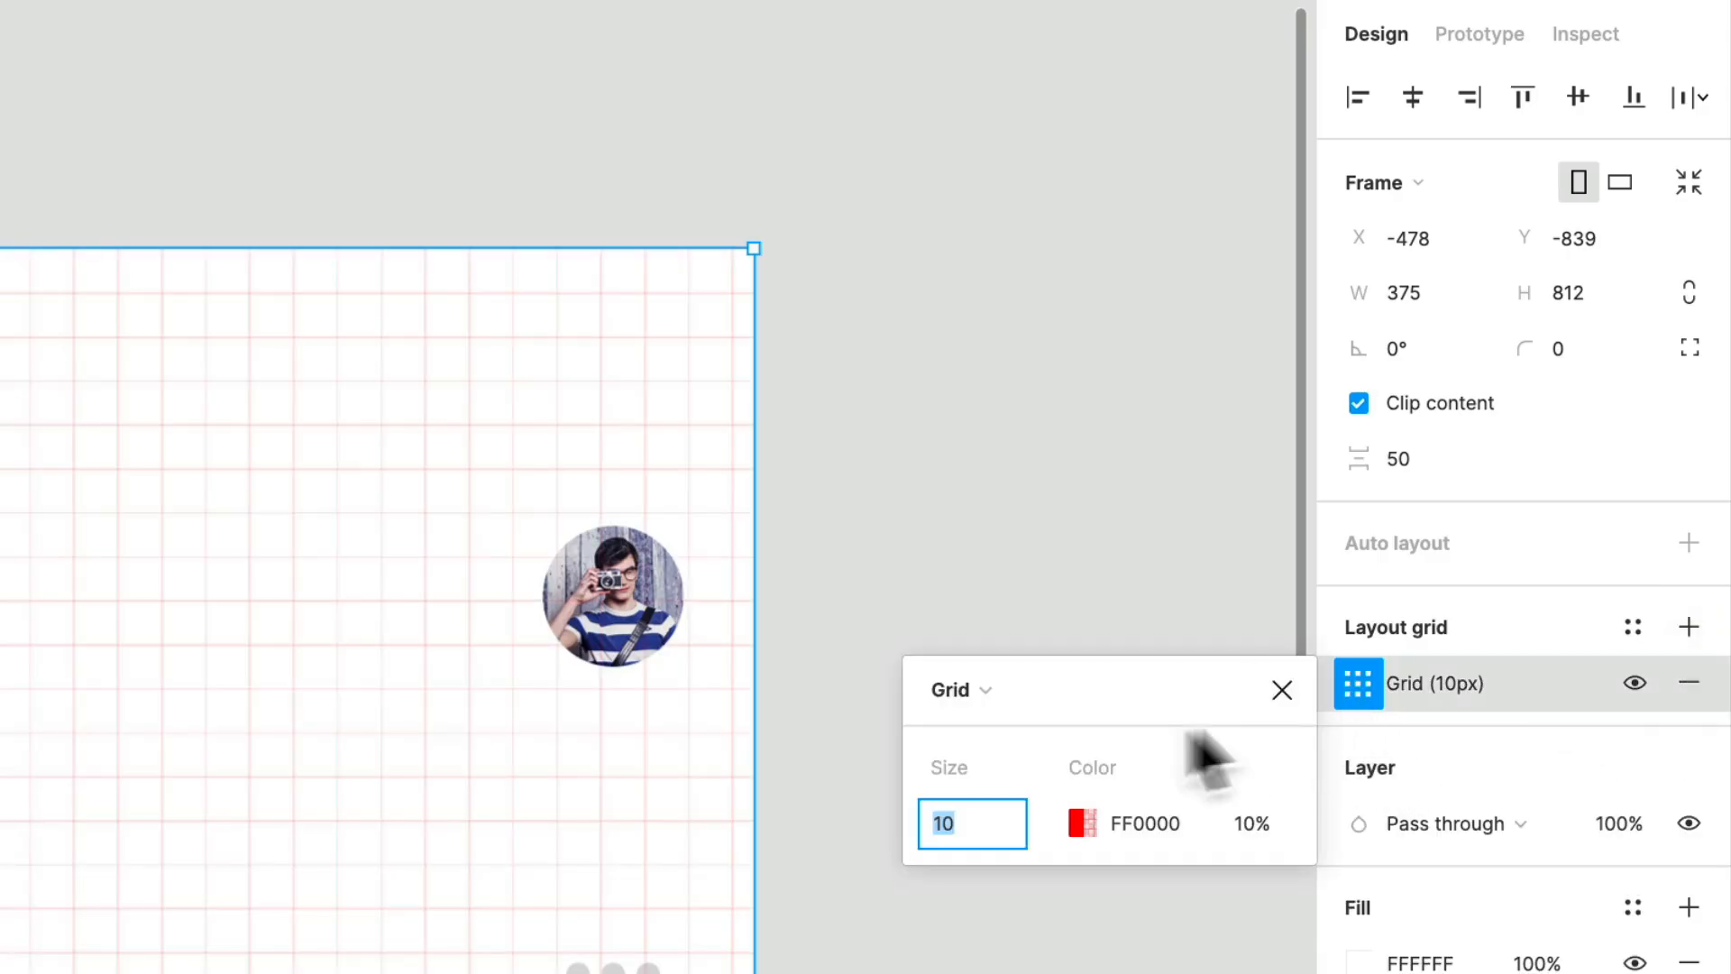
pyautogui.click(989, 705)
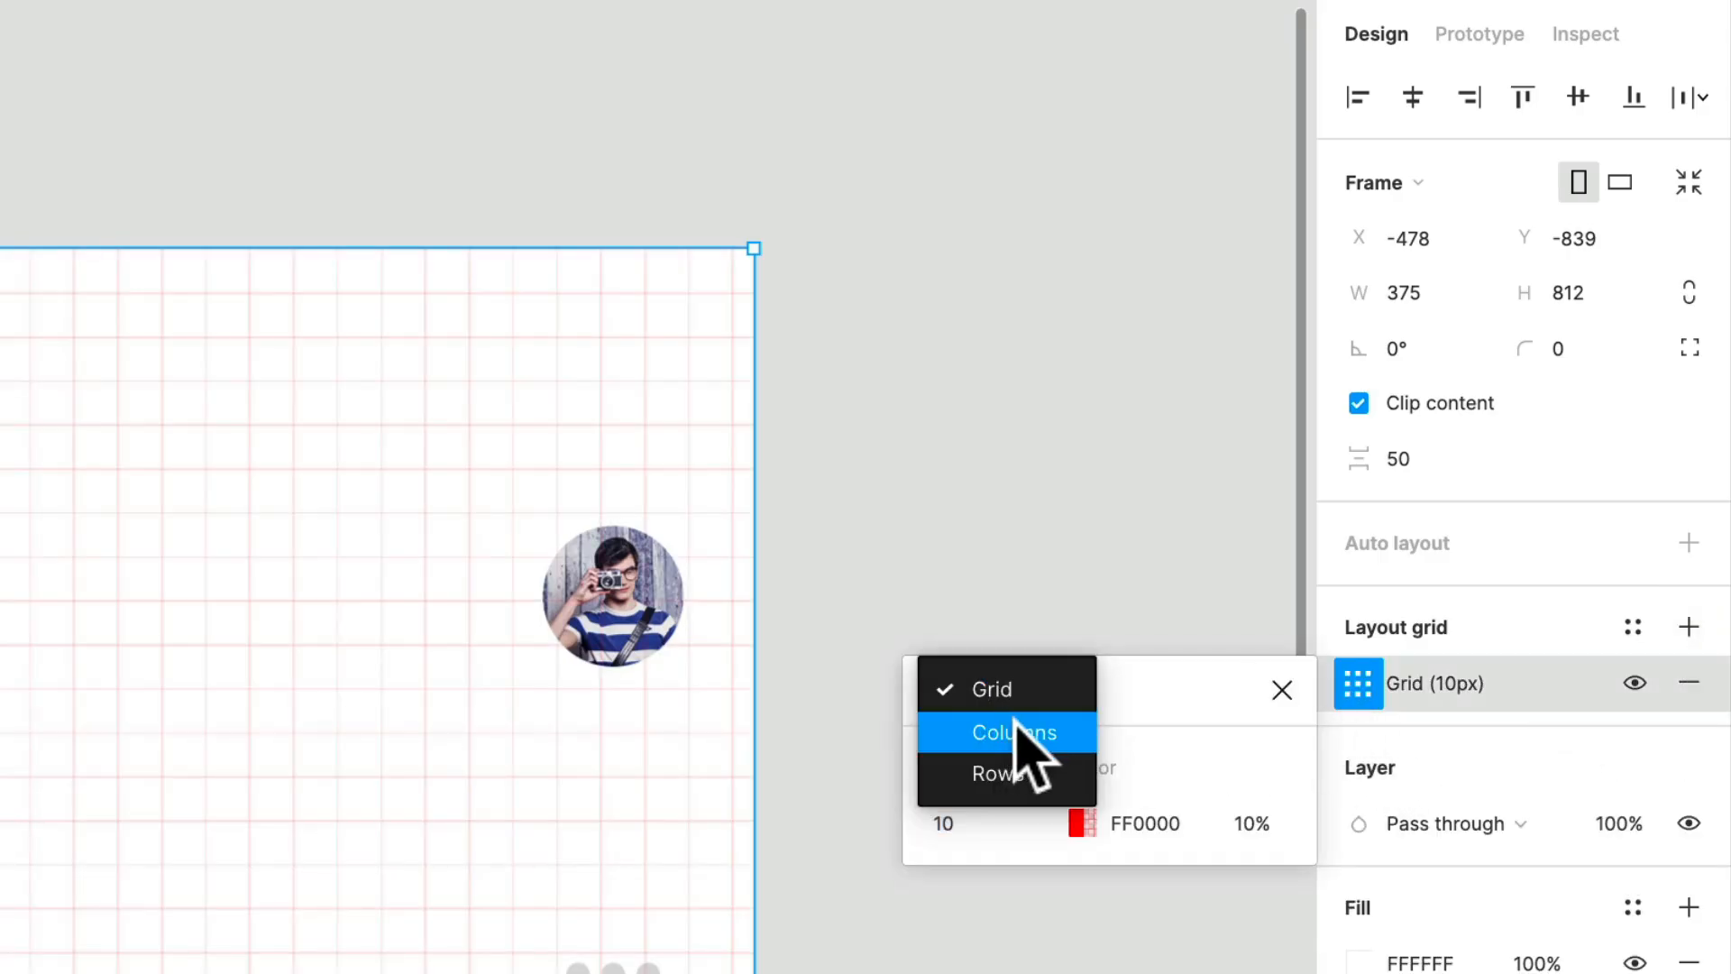
pyautogui.click(1016, 732)
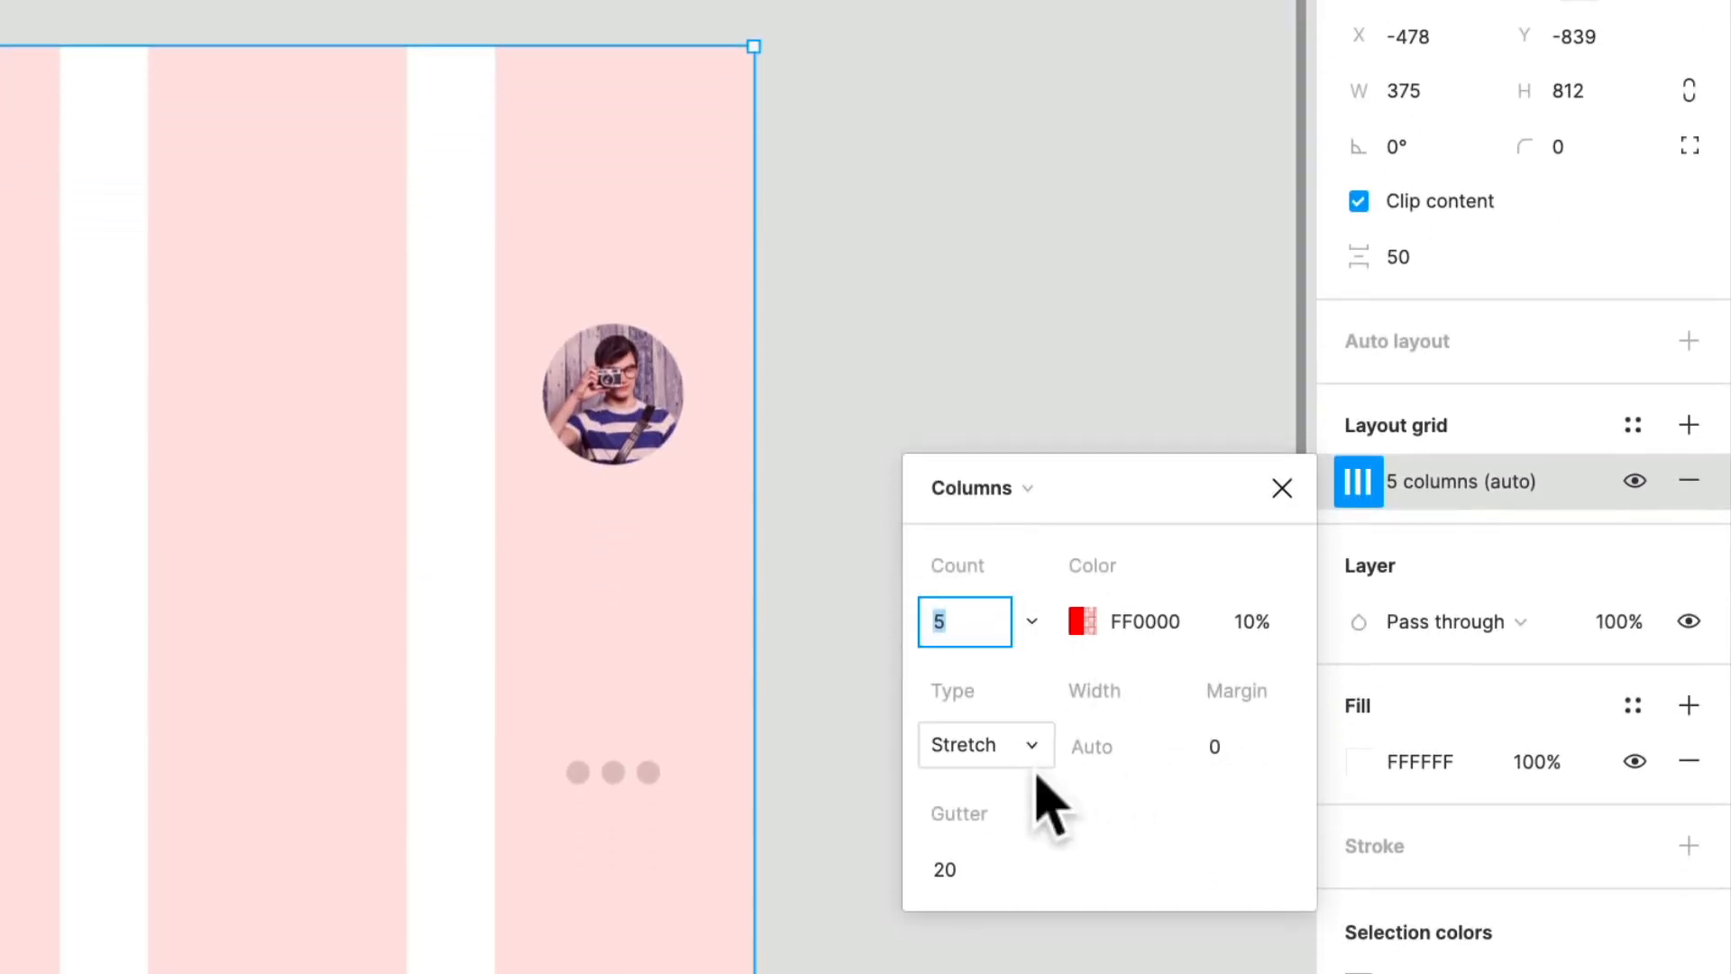
# Set the layout grid's column count to 8.
pyautogui.click(954, 873)
pyautogui.click(964, 639)
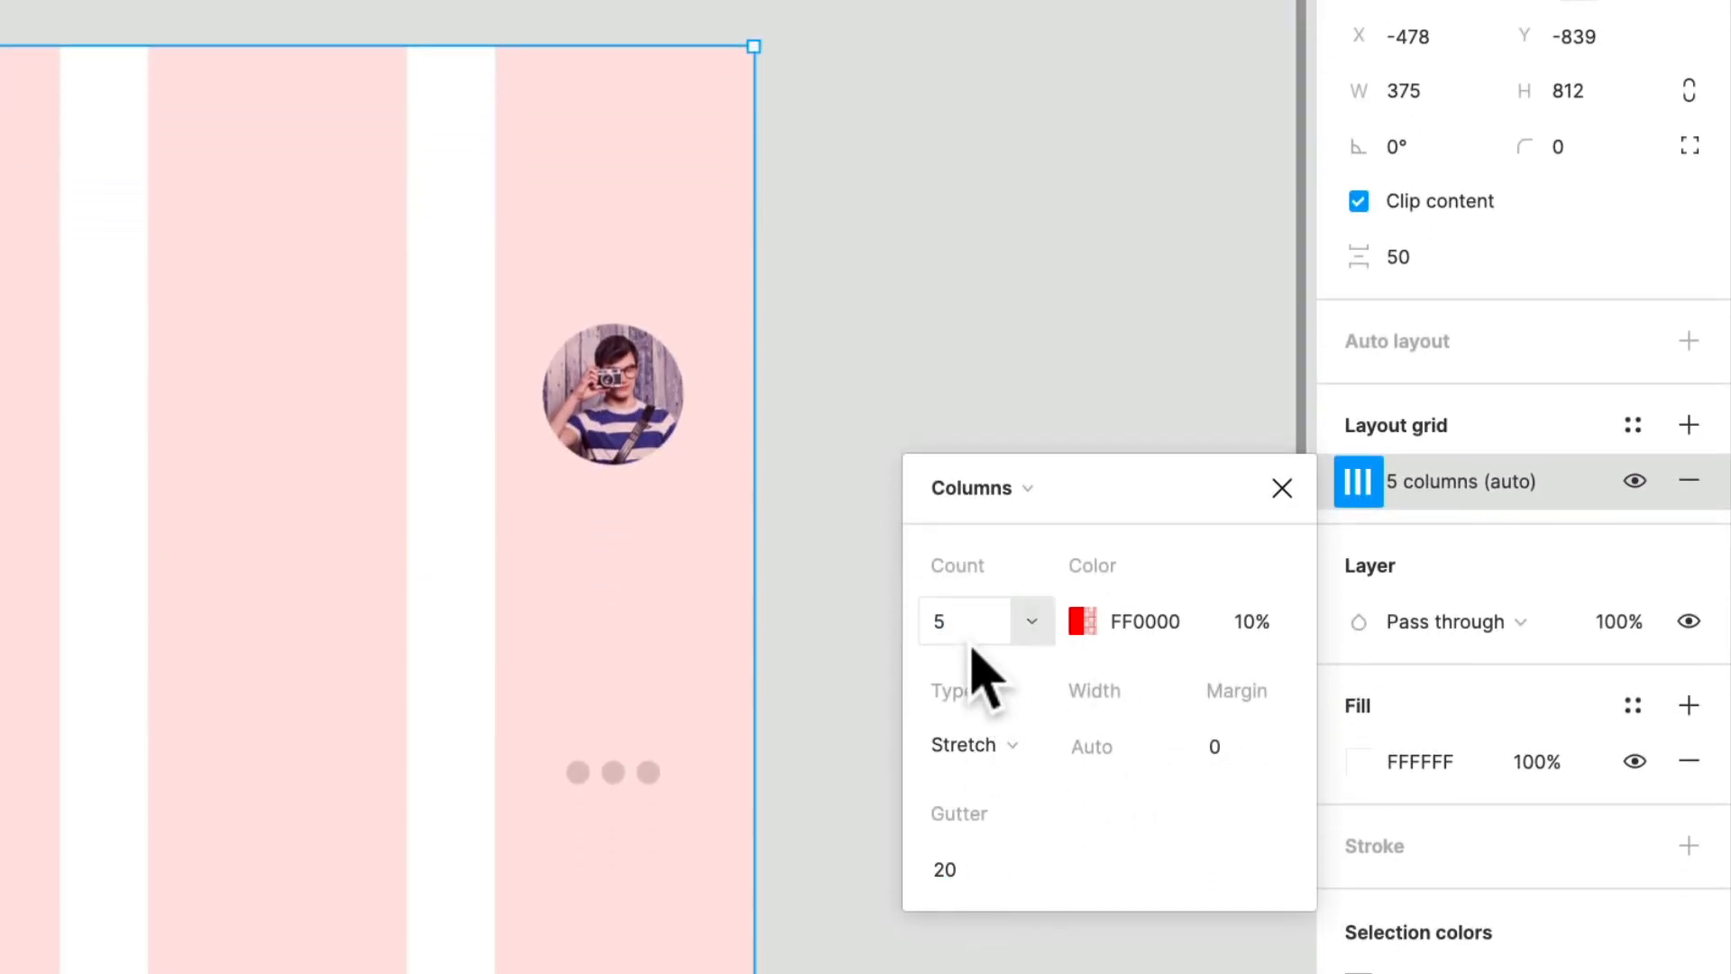
pyautogui.write('8')
pyautogui.press('Return')
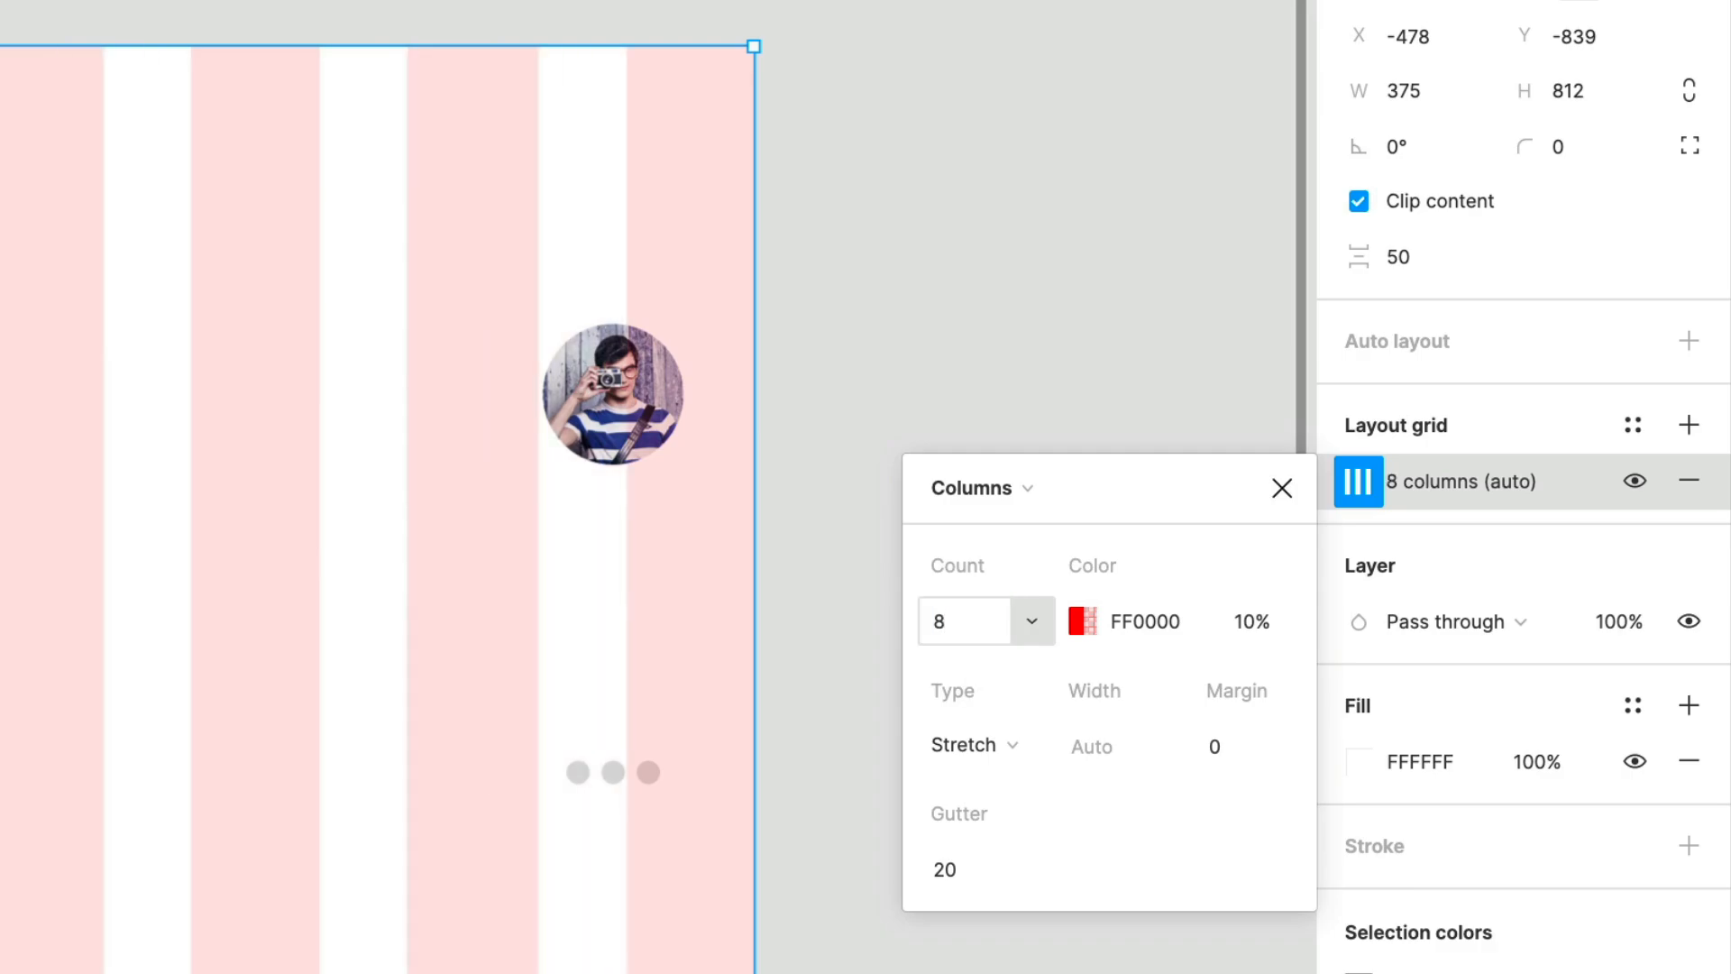
# Set the column grid's margin and gutter both to 16, keep its type as Stretch, and close the grid settings.
pyautogui.click(1232, 749)
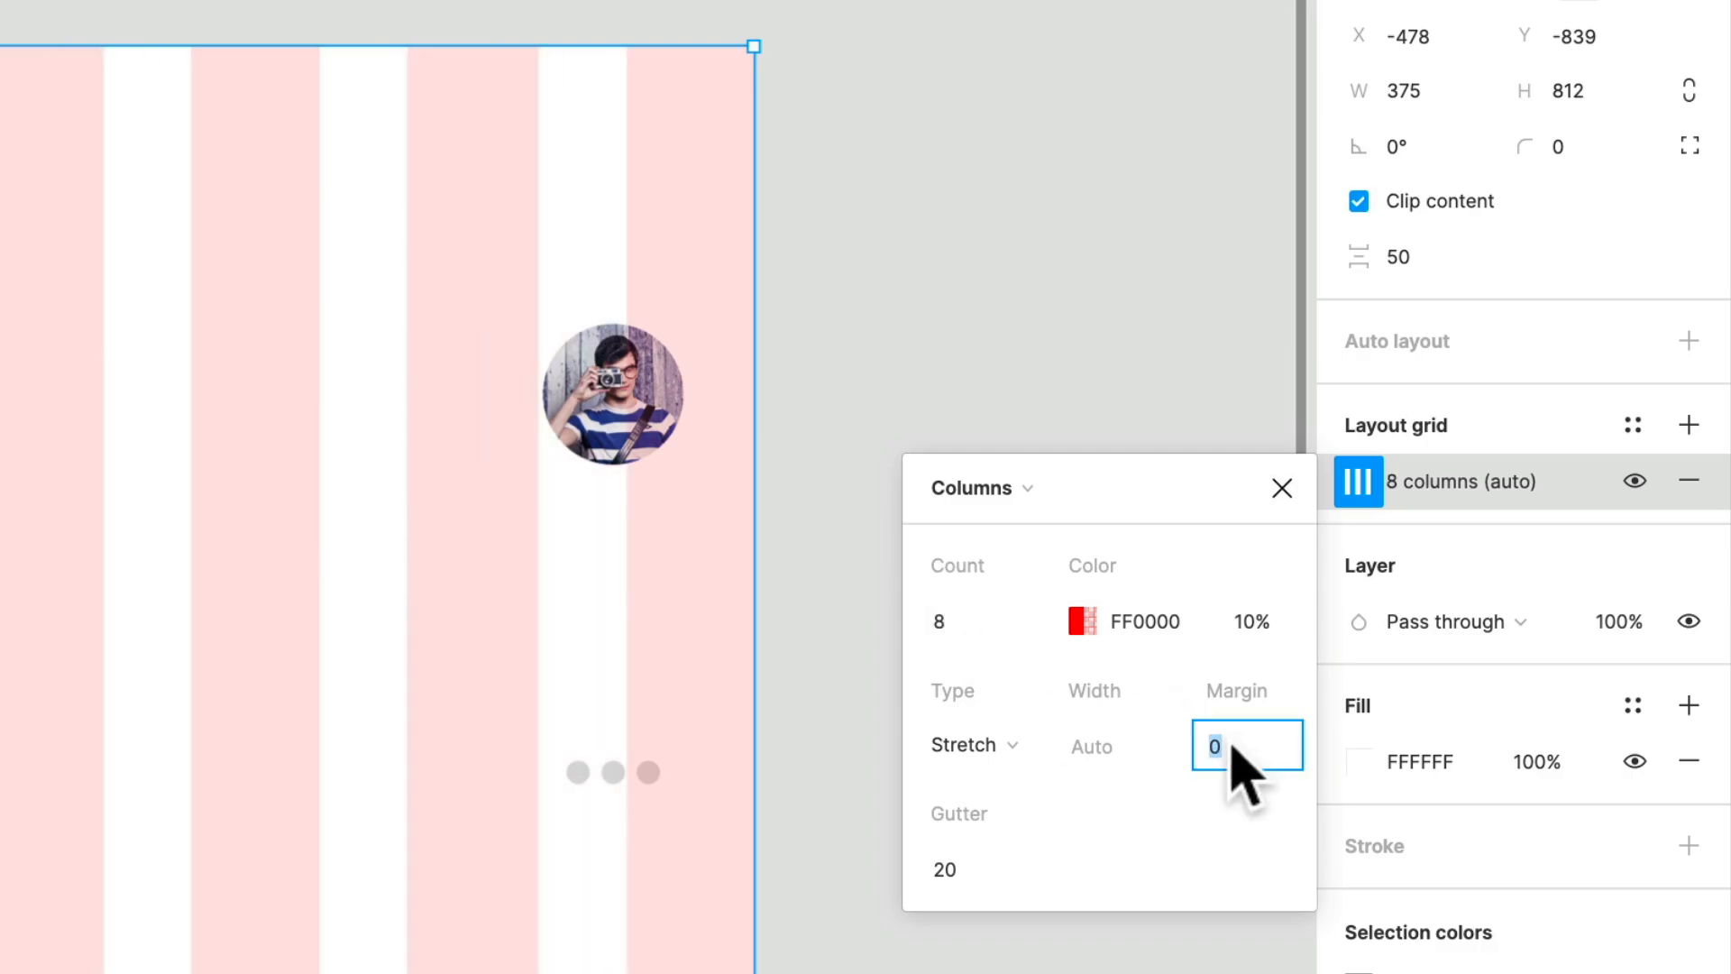
pyautogui.write('16')
pyautogui.press('Return')
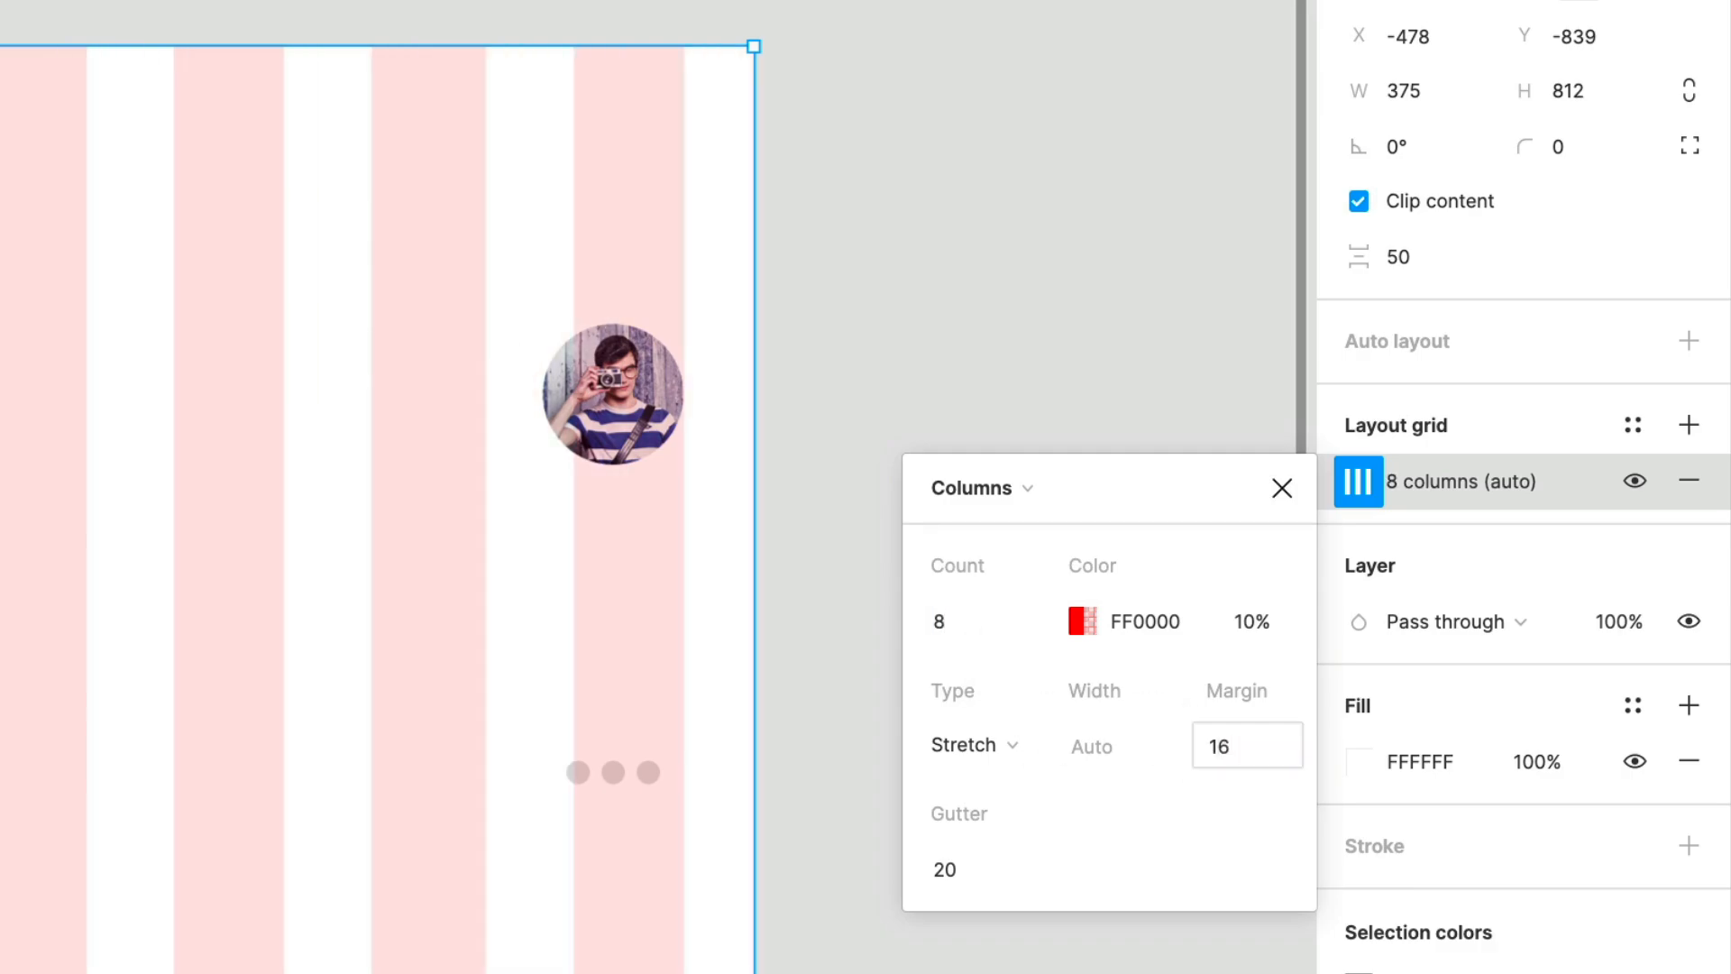
pyautogui.click(973, 874)
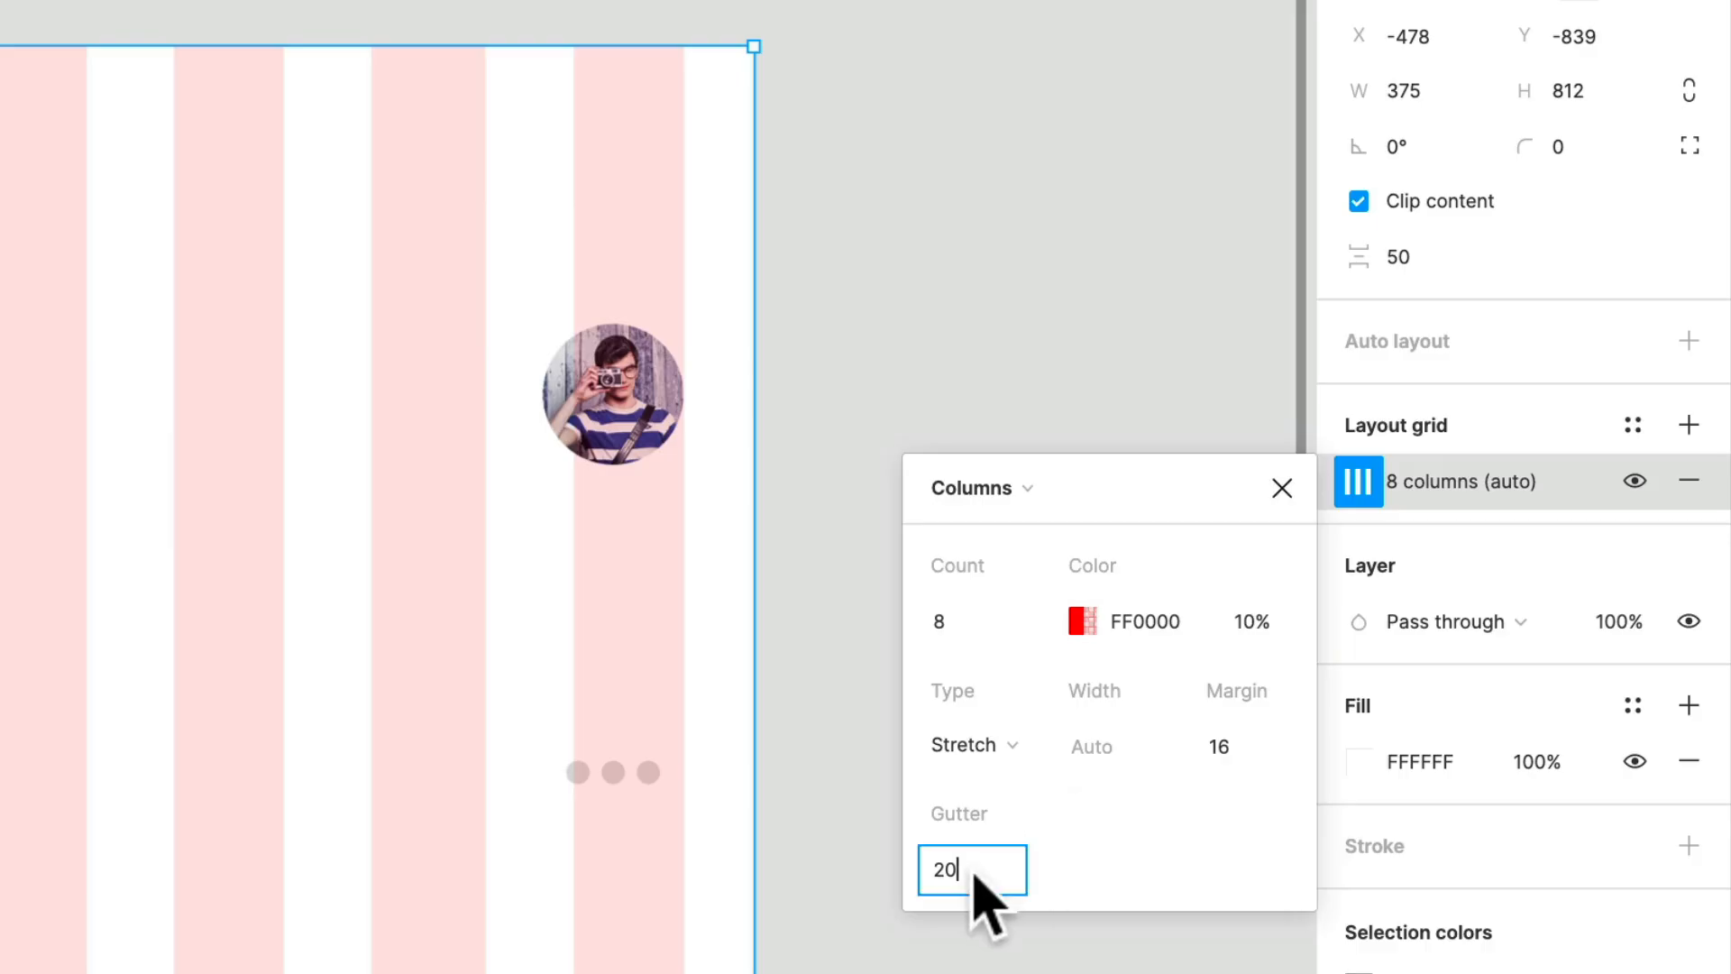
pyautogui.write('16')
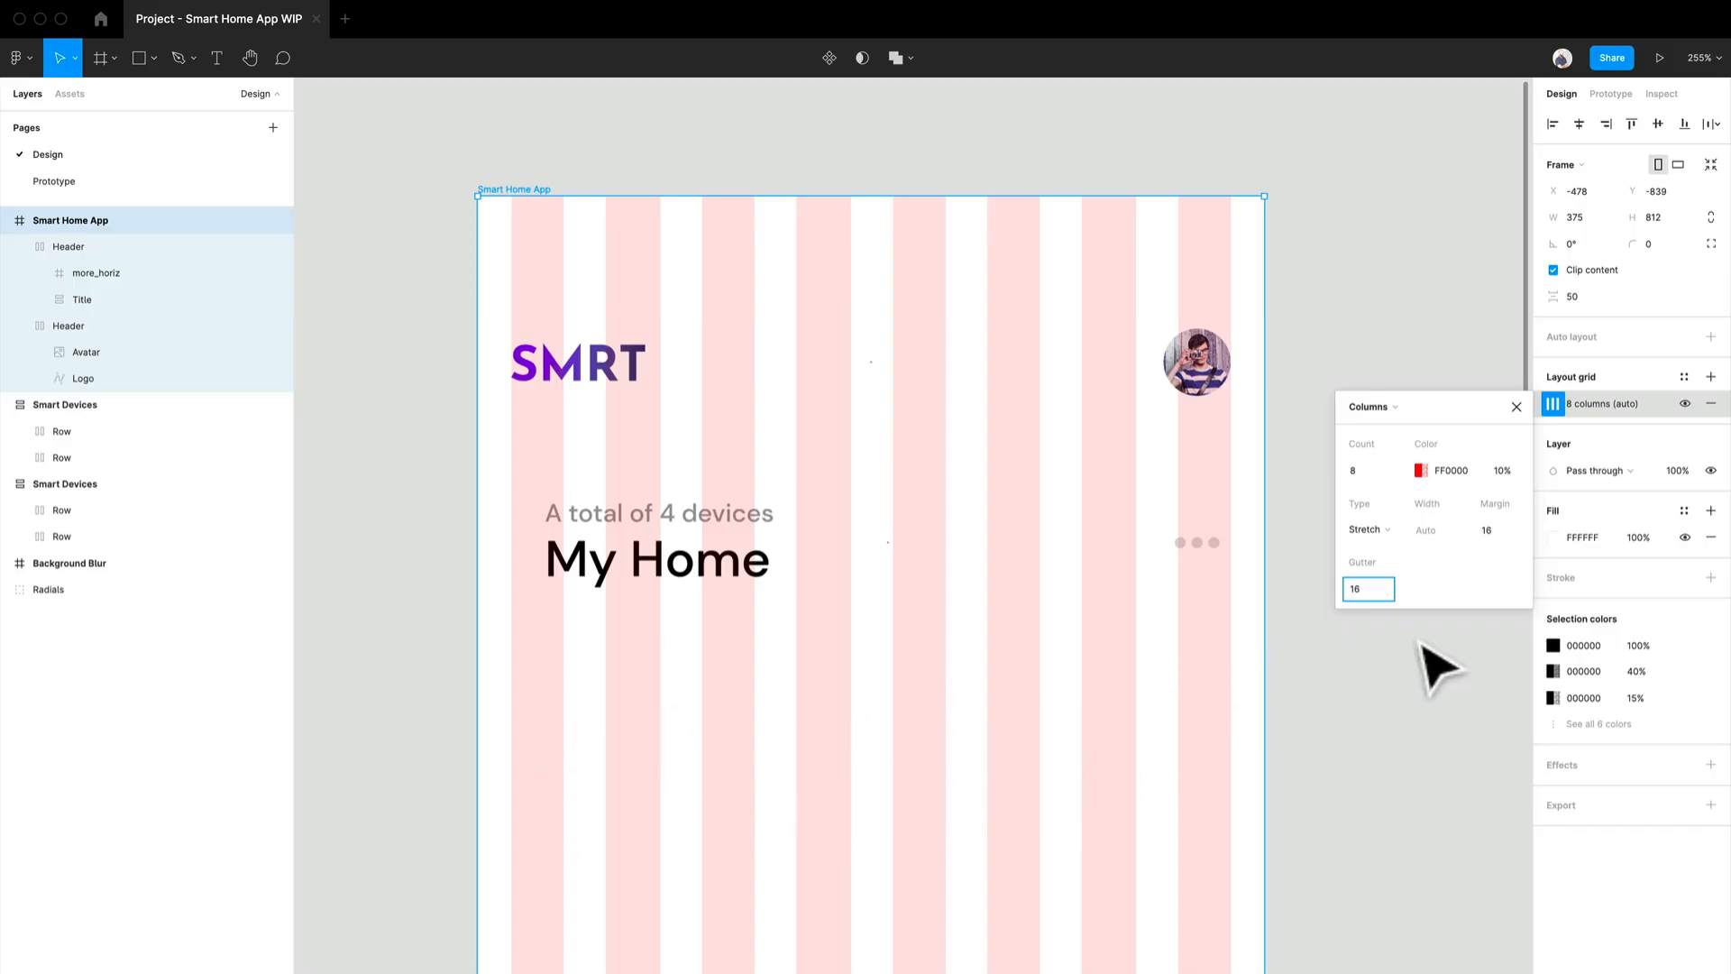
pyautogui.press('Return')
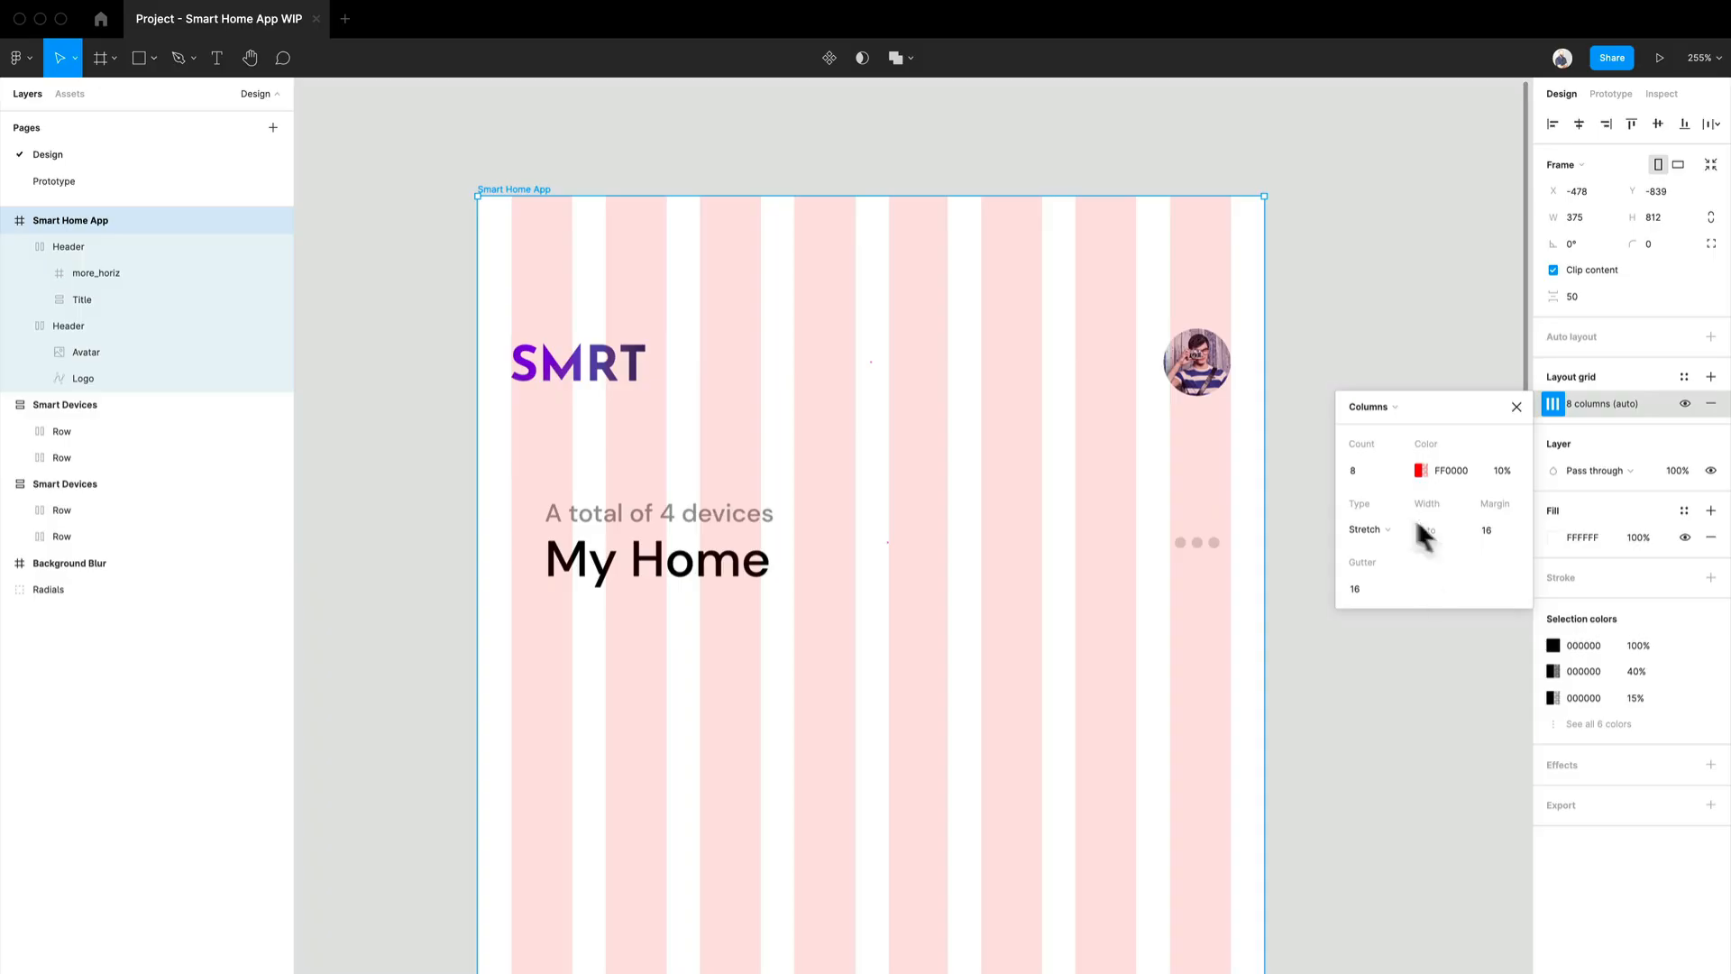
pyautogui.click(1368, 528)
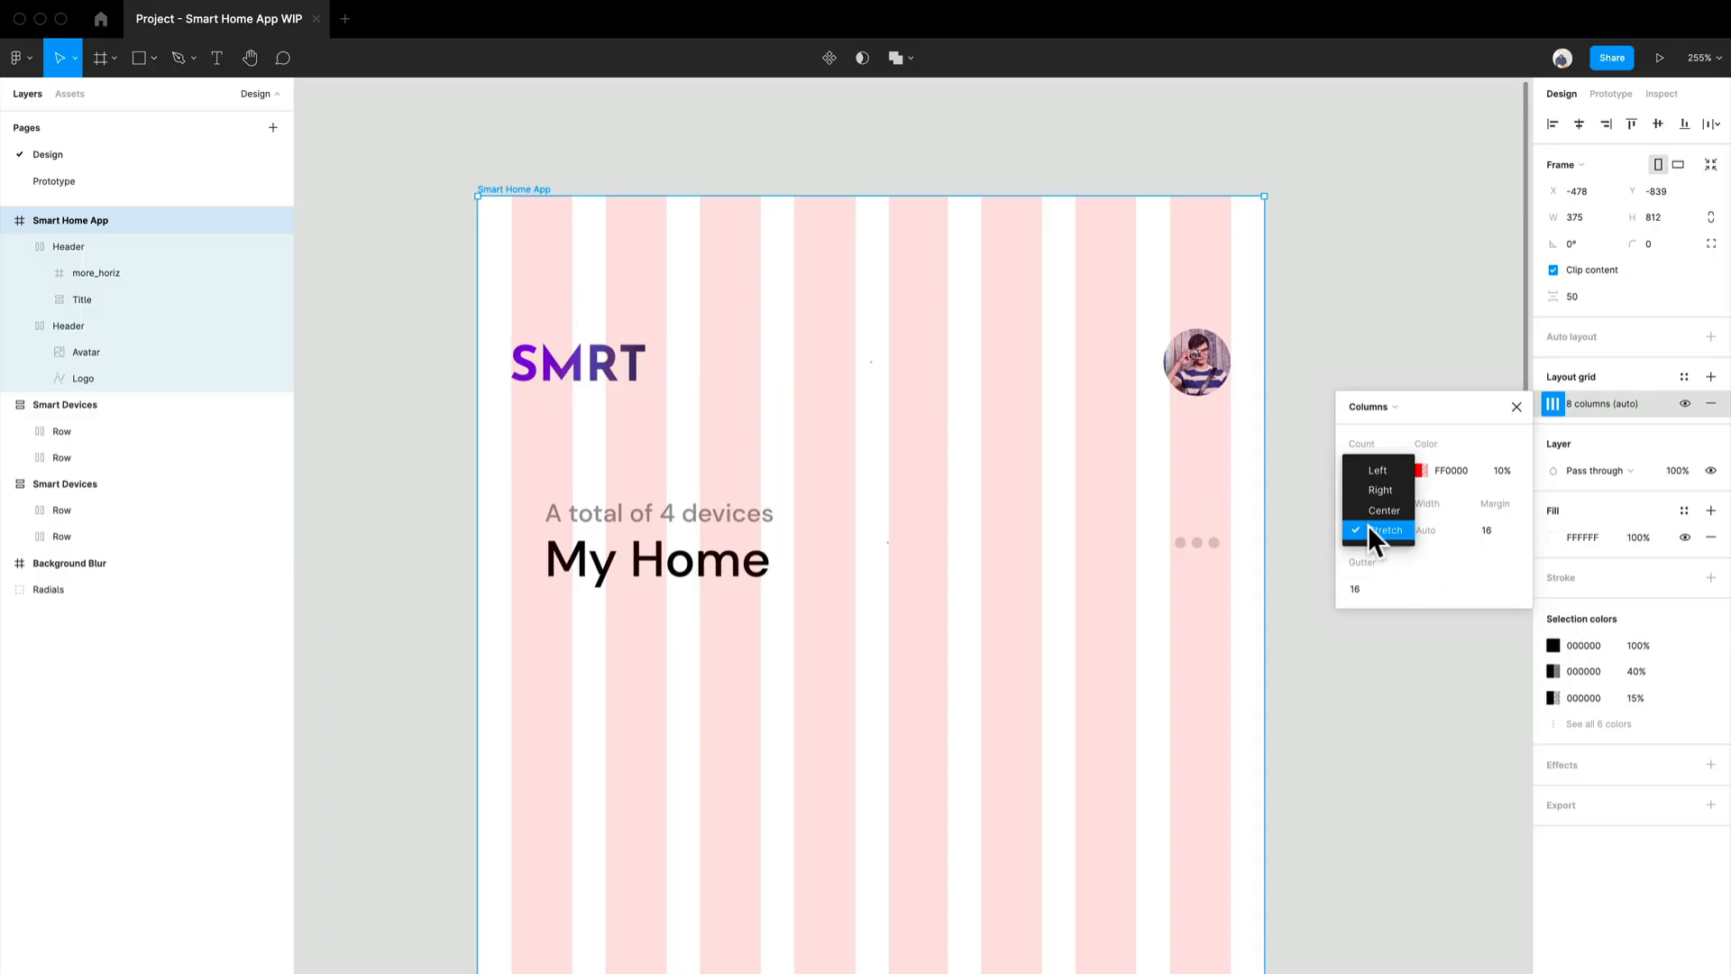
pyautogui.click(1368, 528)
pyautogui.moveTo(1265, 487); pyautogui.dragTo(1016, 461)
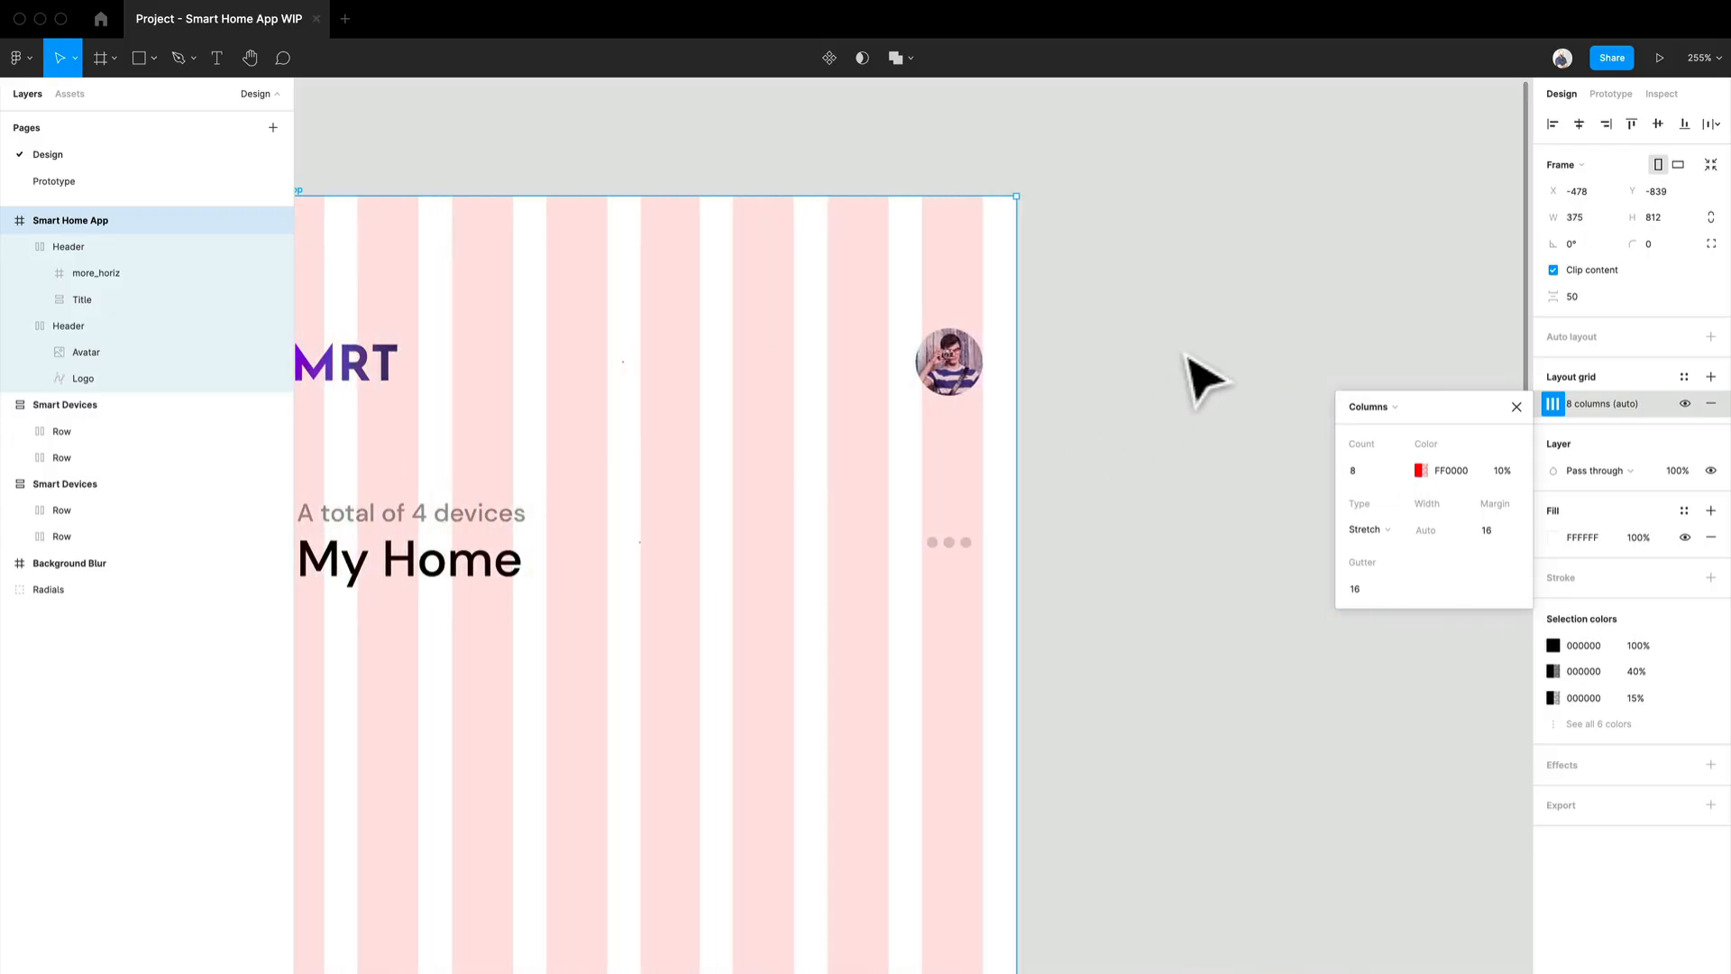
pyautogui.click(1302, 348)
# Extend the My Home header's left edge to the first column at X 16, making it 343 px wide.
pyautogui.hscroll(-5, 799, 571)
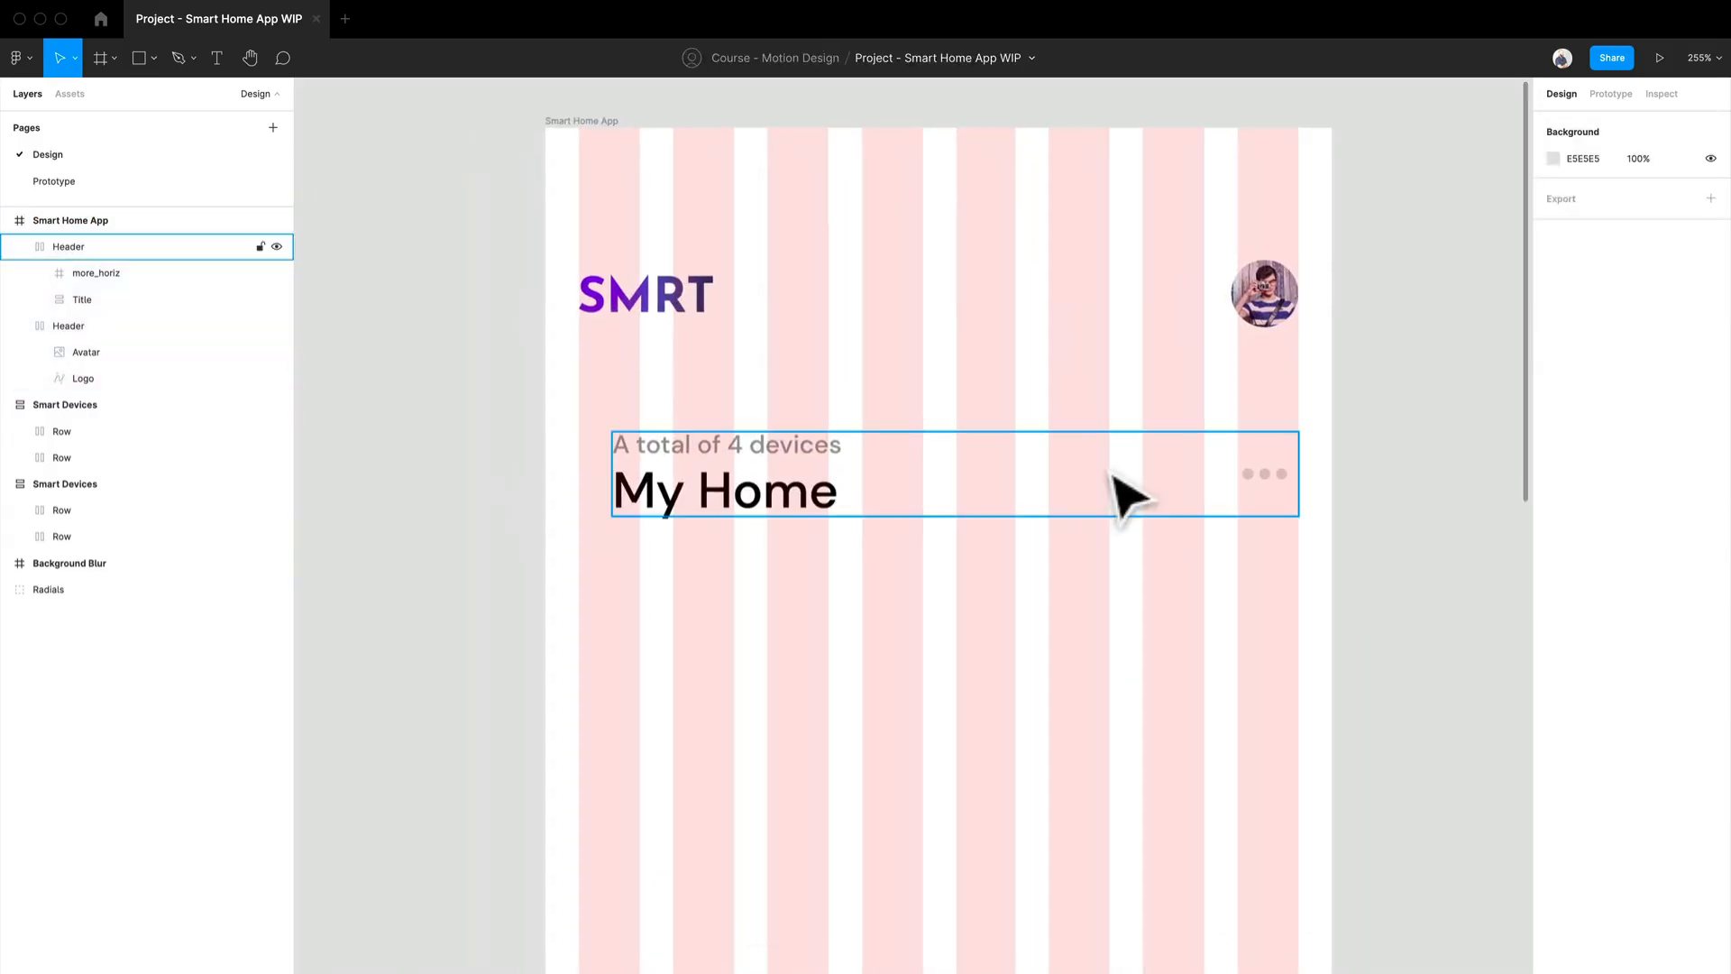
pyautogui.click(1137, 492)
pyautogui.moveTo(612, 492)
pyautogui.mouseDown()
pyautogui.moveTo(579, 490)
pyautogui.moveTo(595, 492)
pyautogui.mouseUp()
# Move the light-colored Smart Devices component beside the Smart Home App frame, to about X 9, Y -673.
pyautogui.scroll(-3, 594, 492)
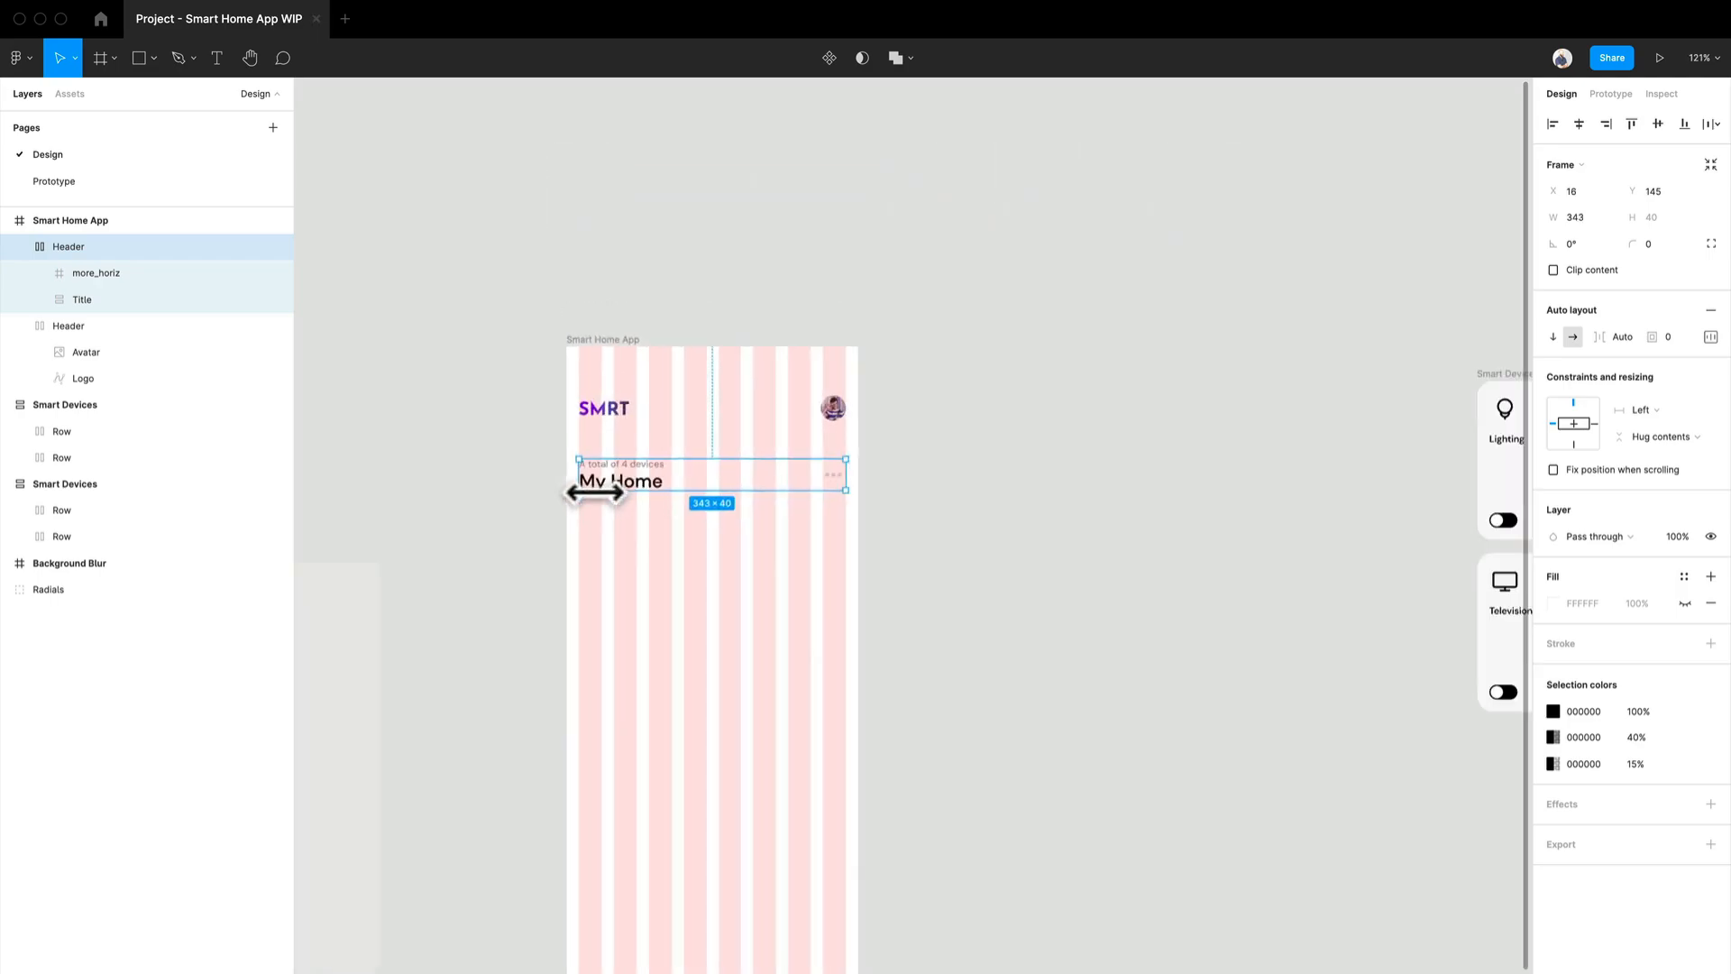
pyautogui.hscroll(2, 519, 613)
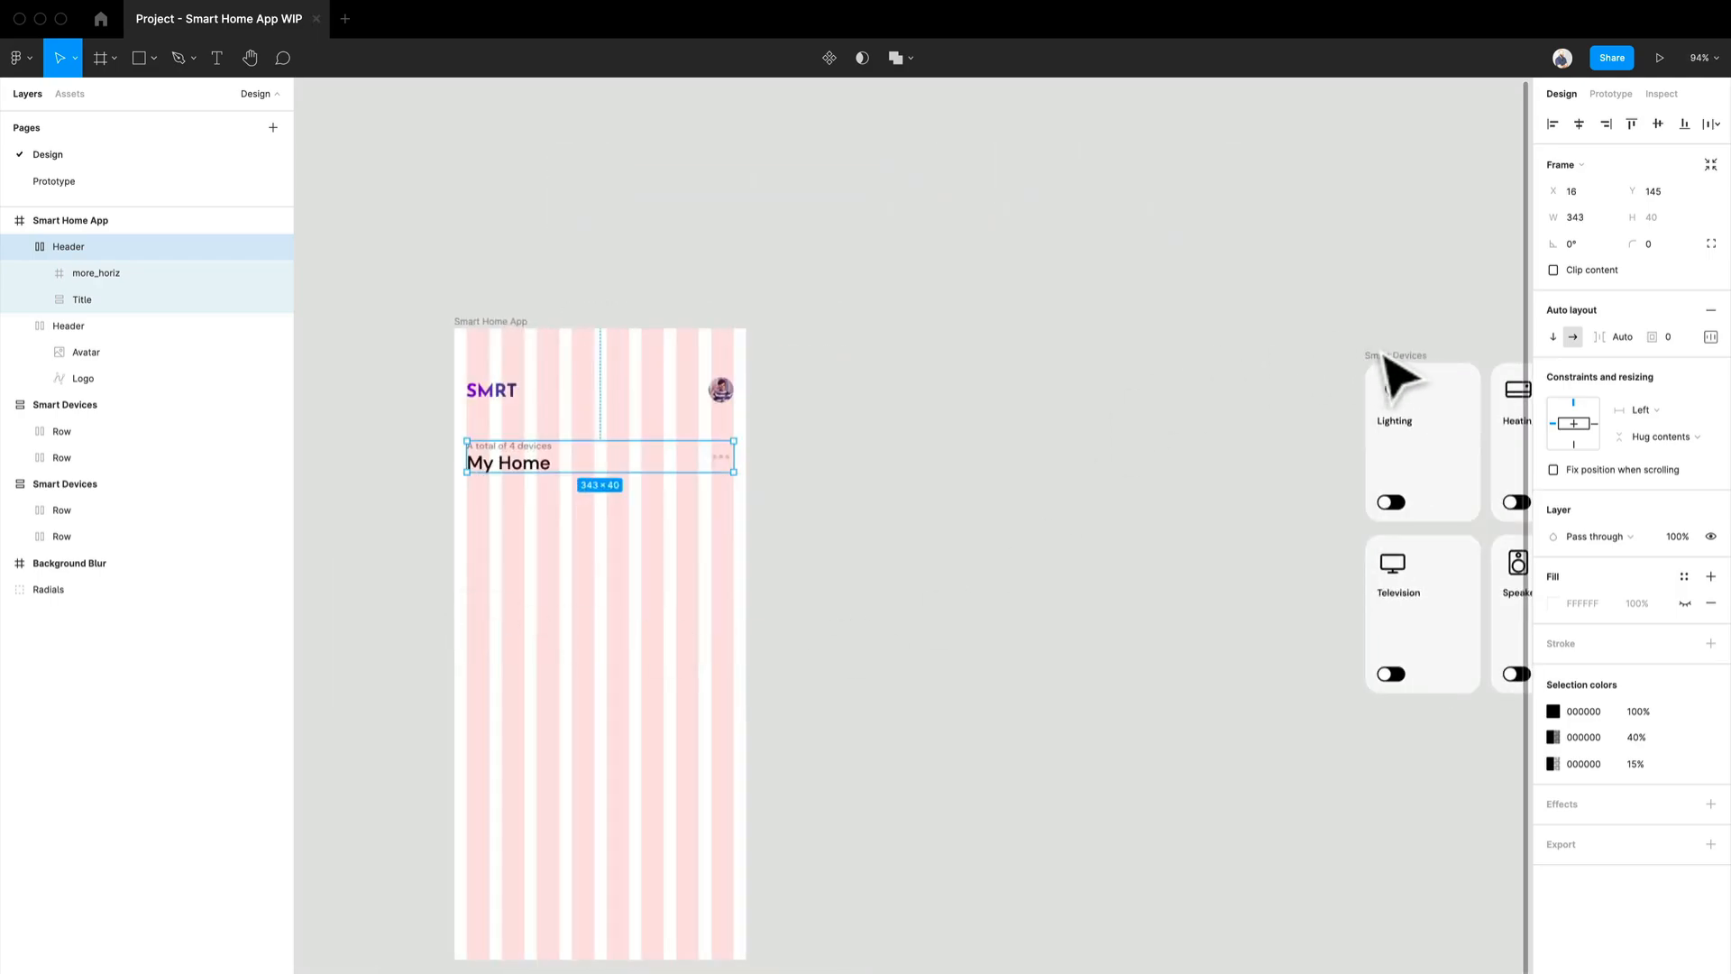
pyautogui.moveTo(1391, 381); pyautogui.dragTo(873, 482)
# Rename the My Home header layer in the Smart Home App frame as Title.
pyautogui.scroll(5, 607, 522)
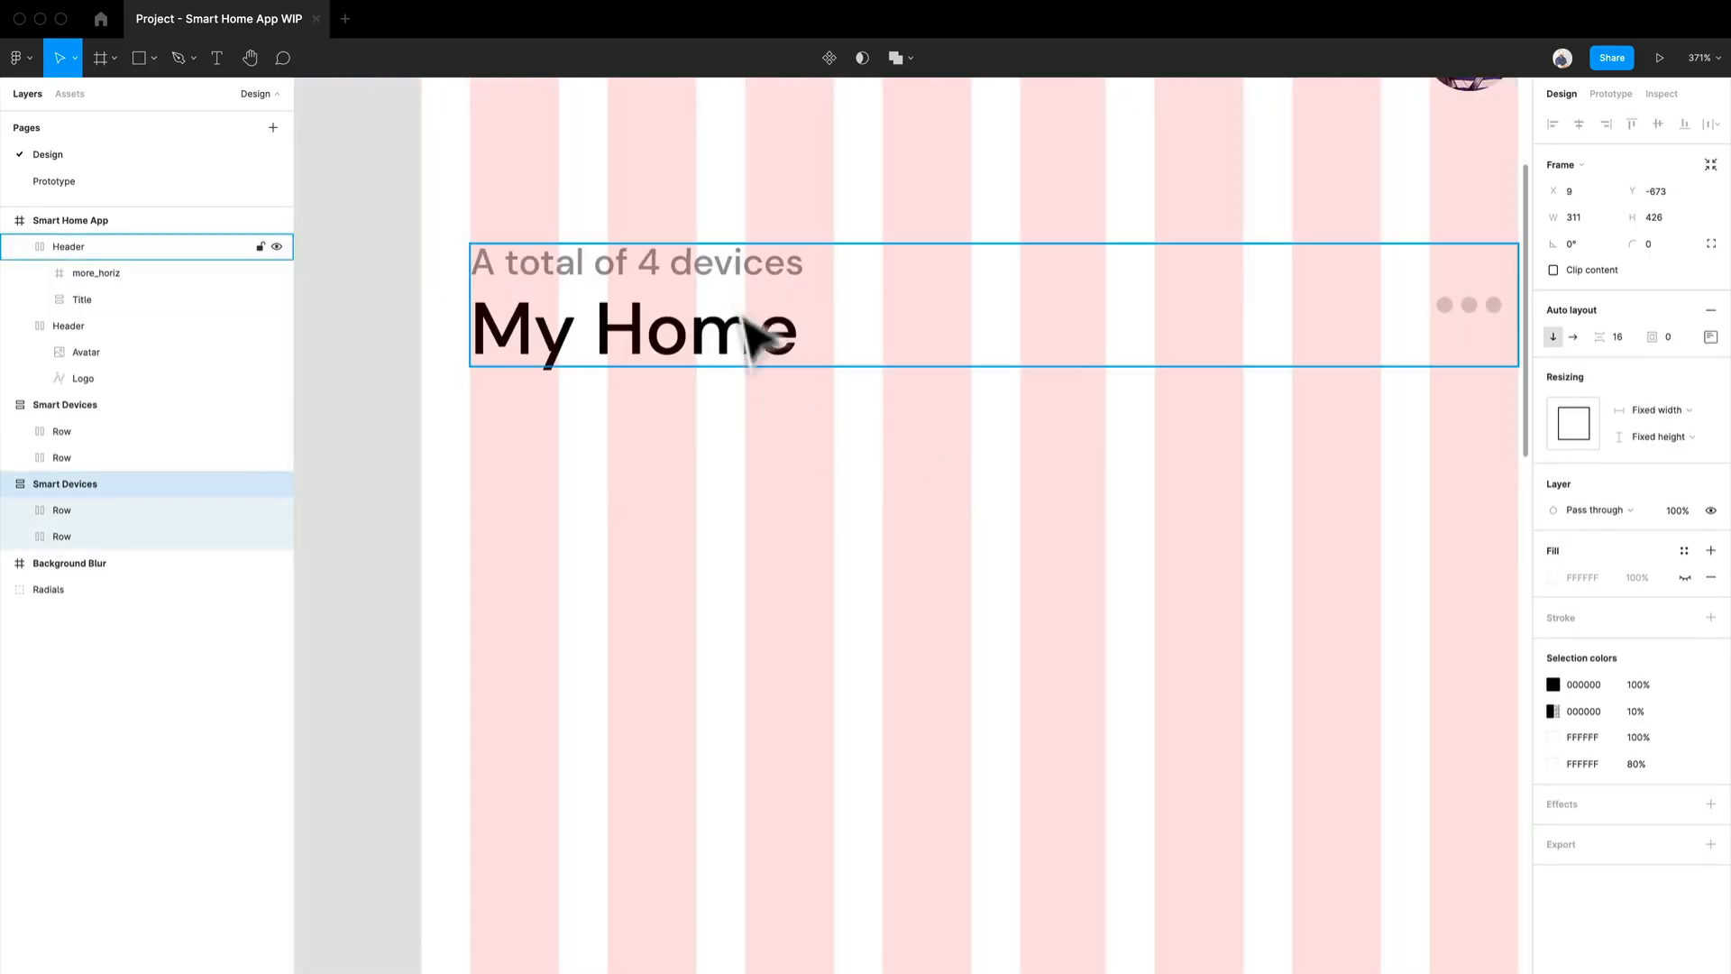
pyautogui.click(906, 340)
pyautogui.scroll(2, 892, 379)
pyautogui.hscroll(1, 893, 379)
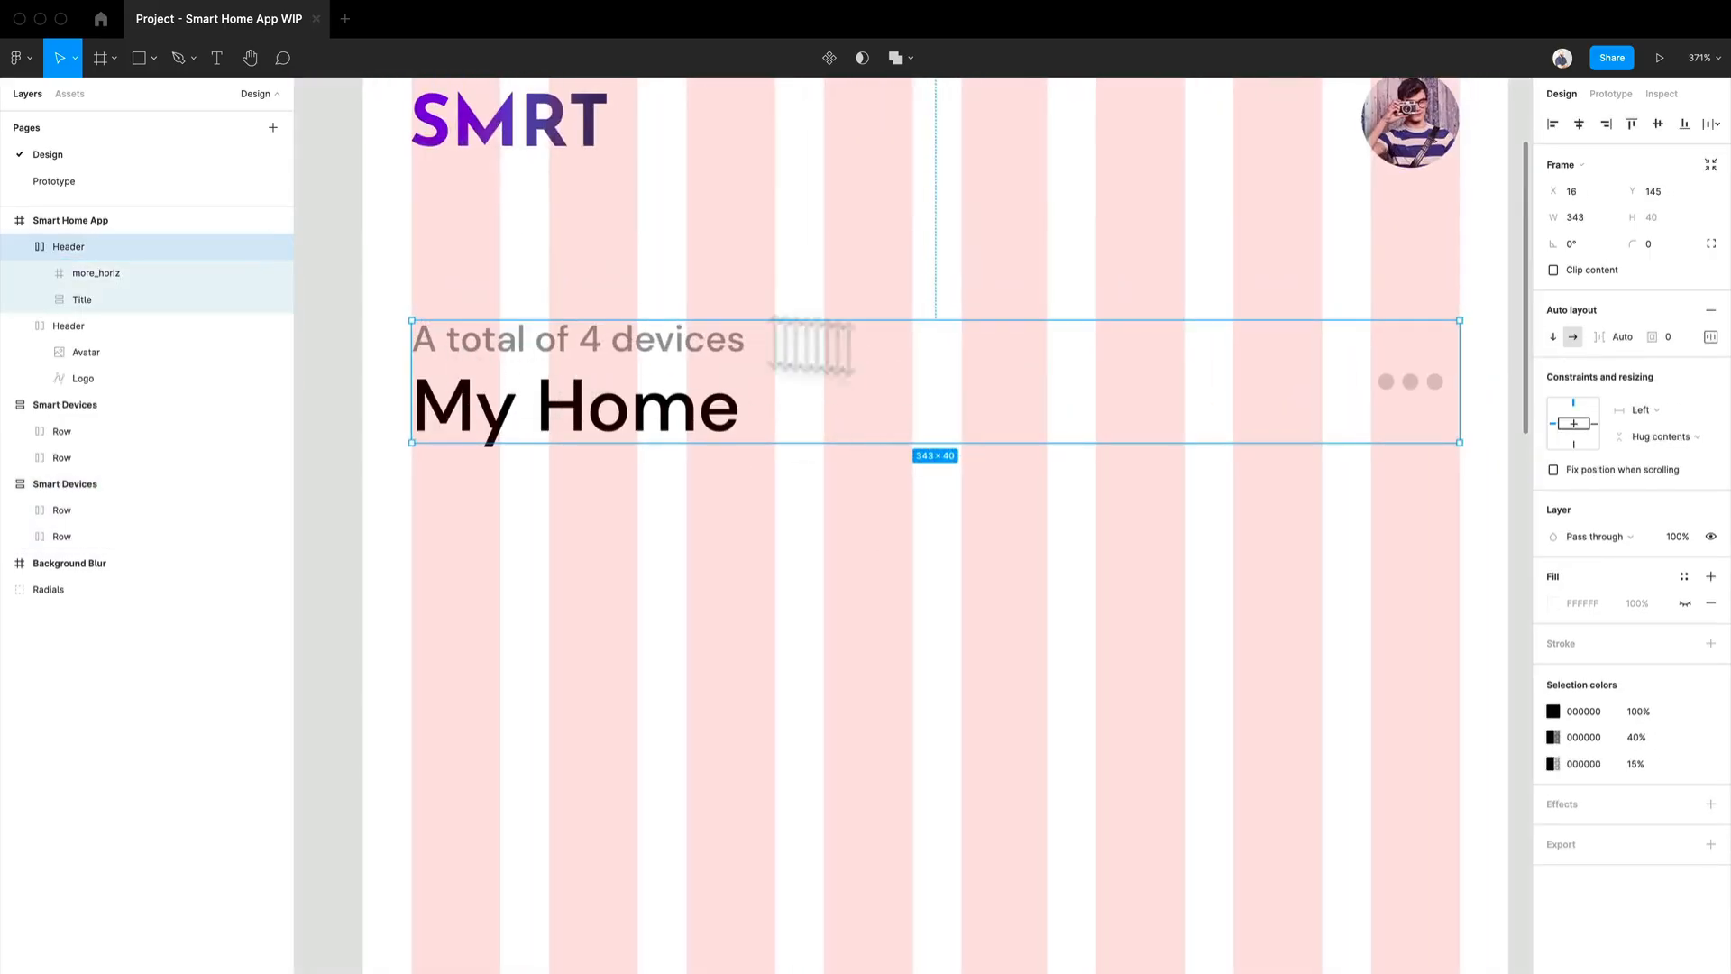
pyautogui.doubleClick(547, 365)
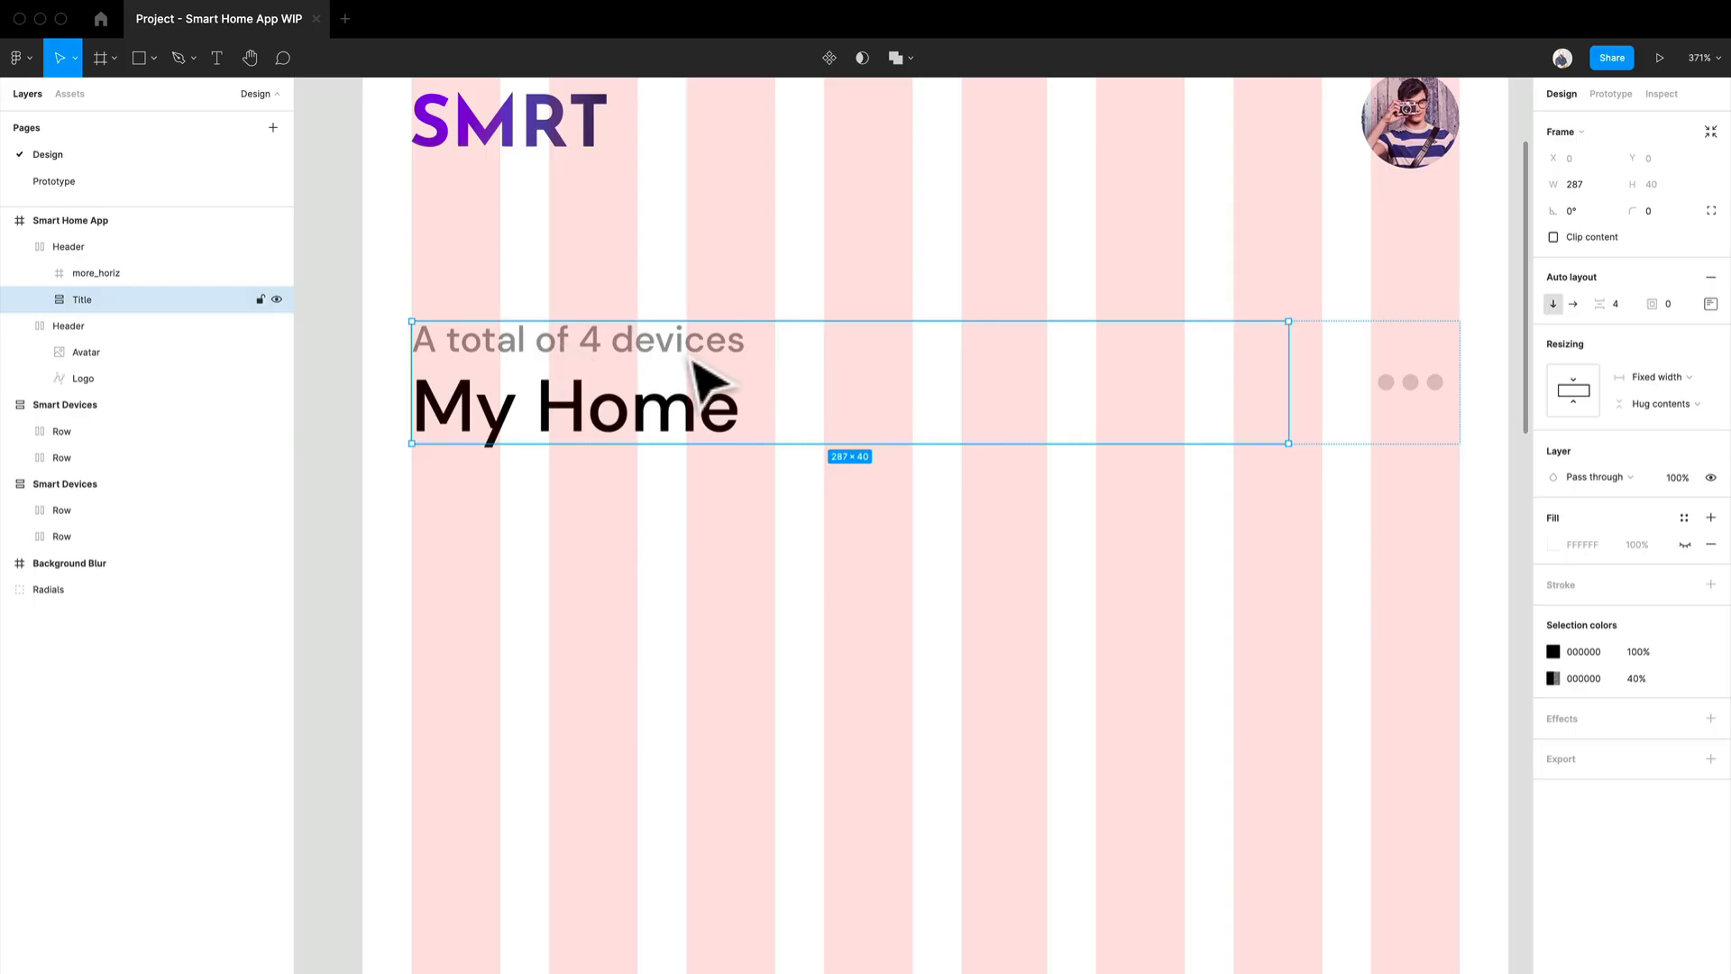
pyautogui.click(1355, 460)
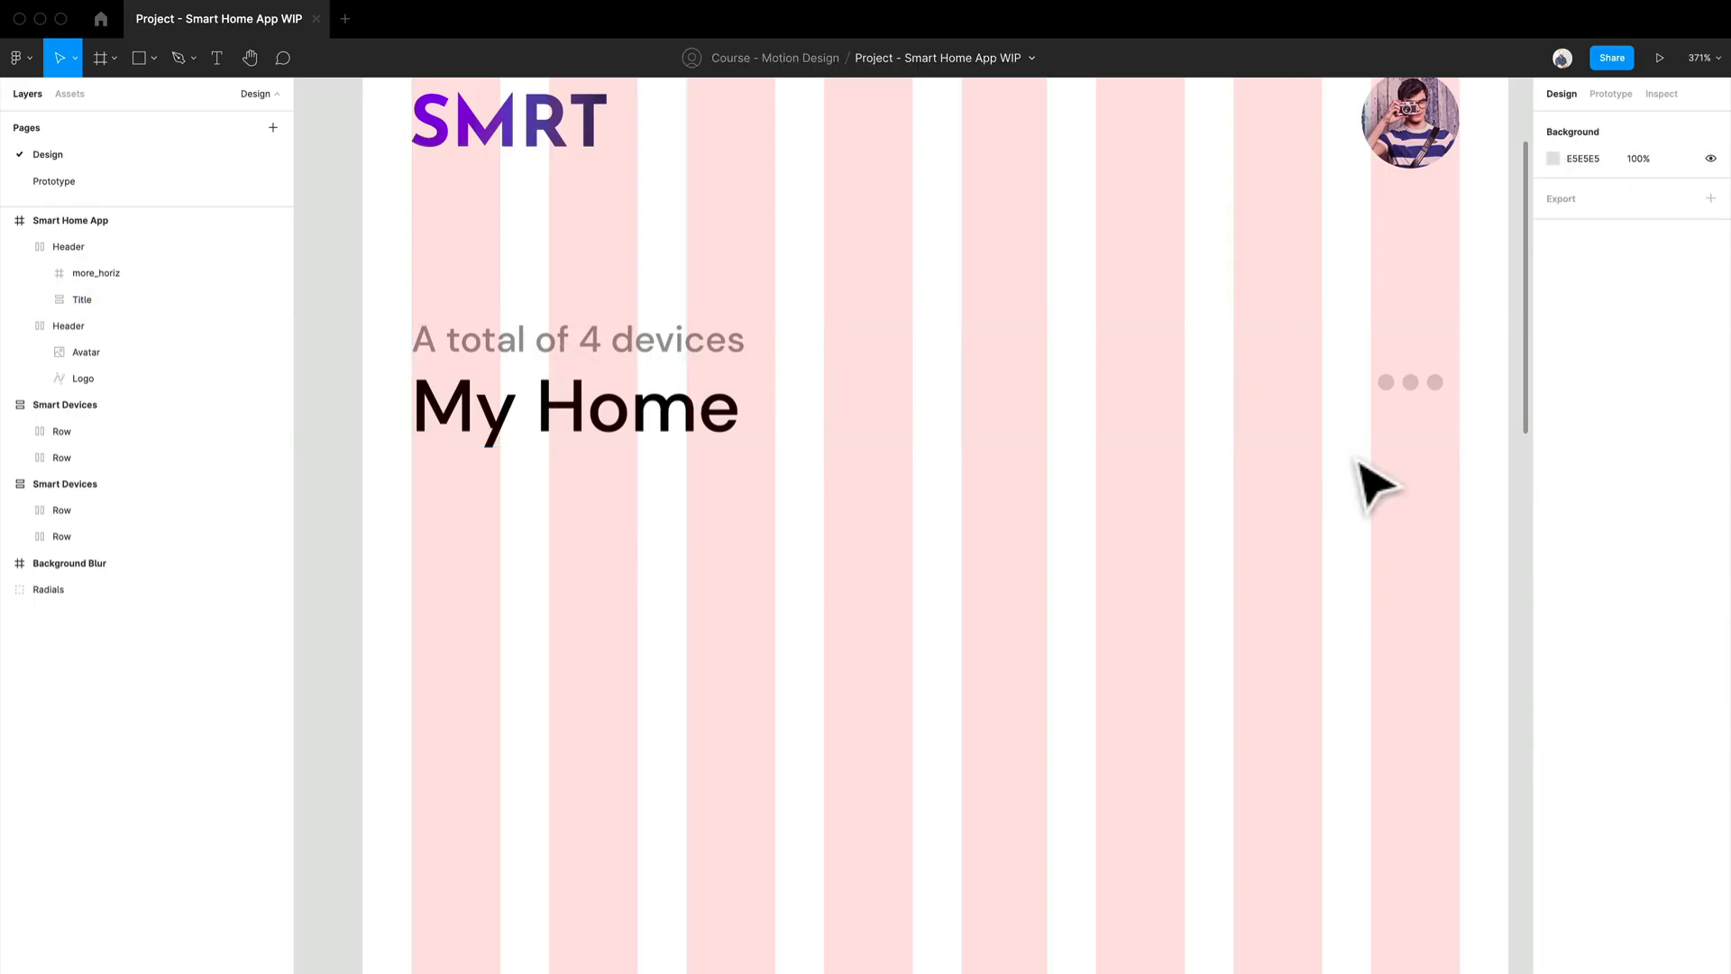
pyautogui.click(1379, 436)
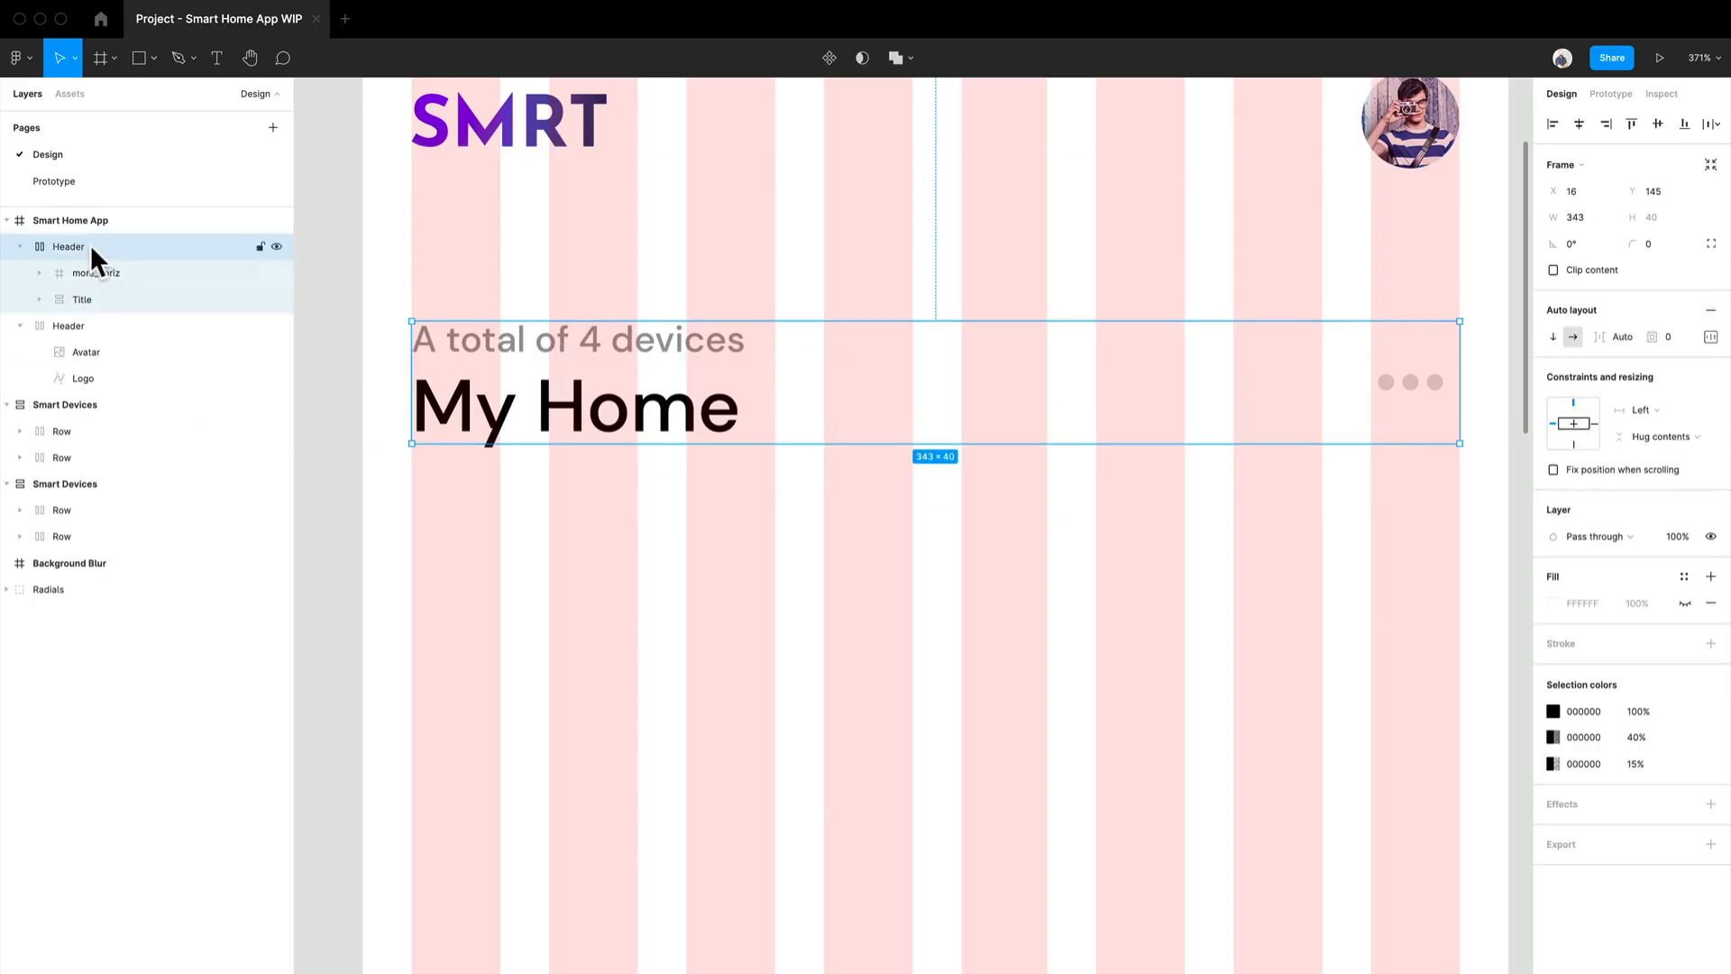
pyautogui.press('super+r')
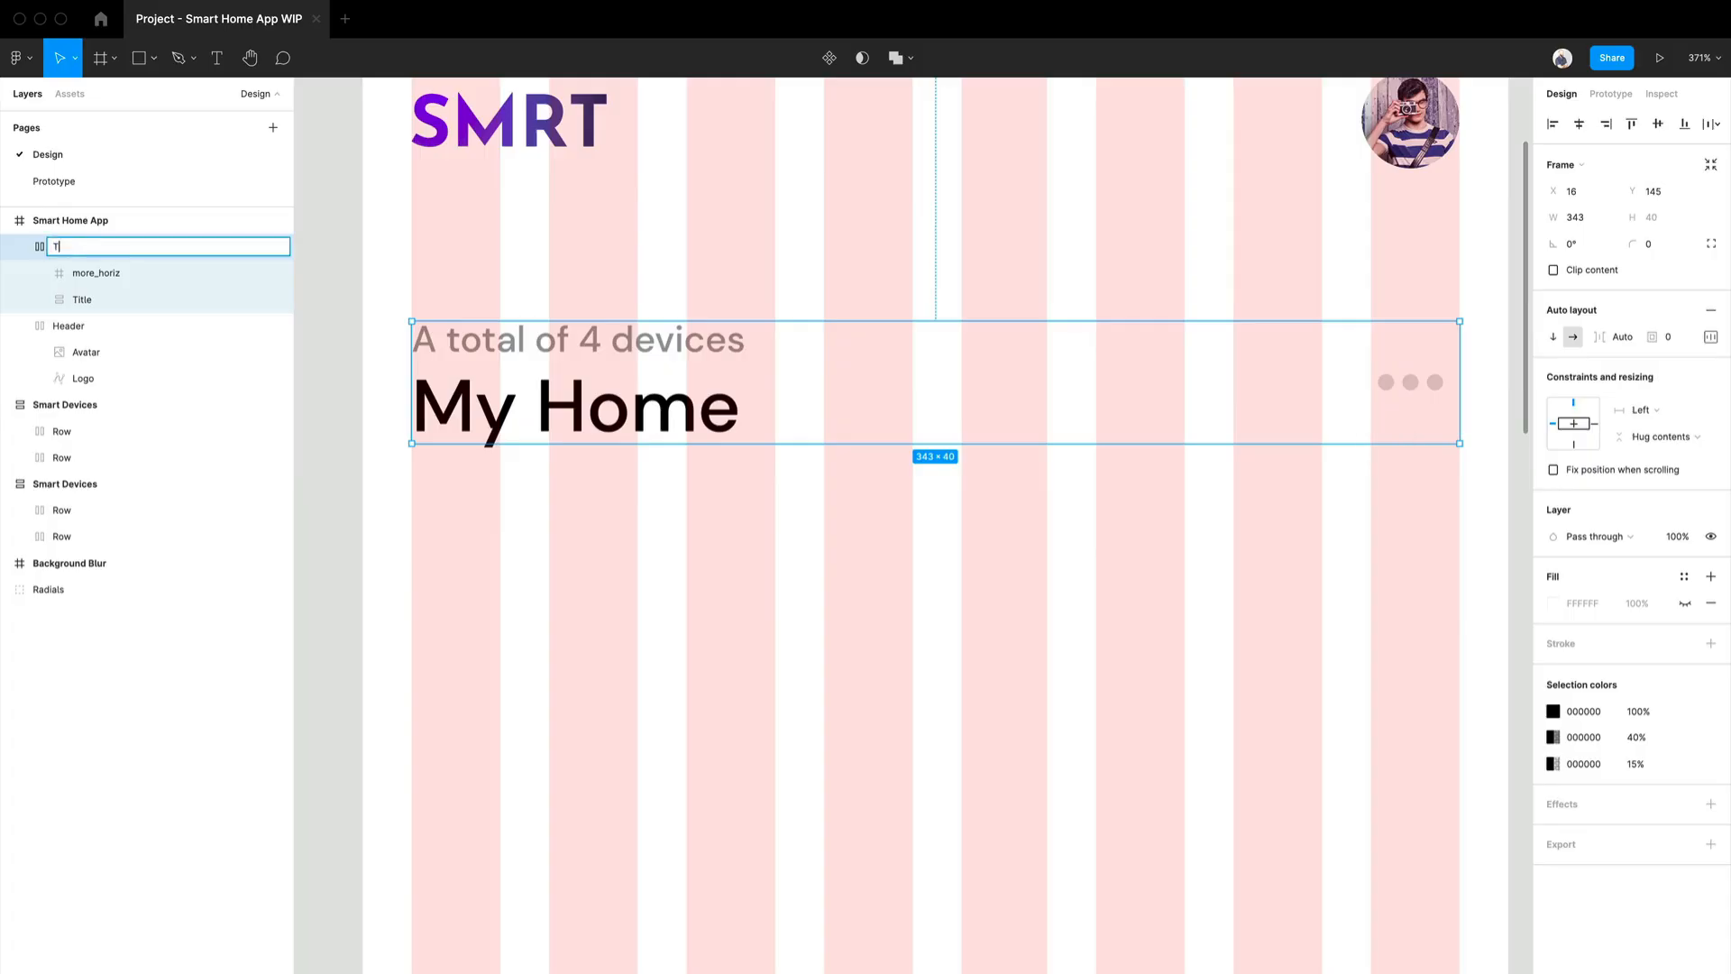
pyautogui.press('Return')
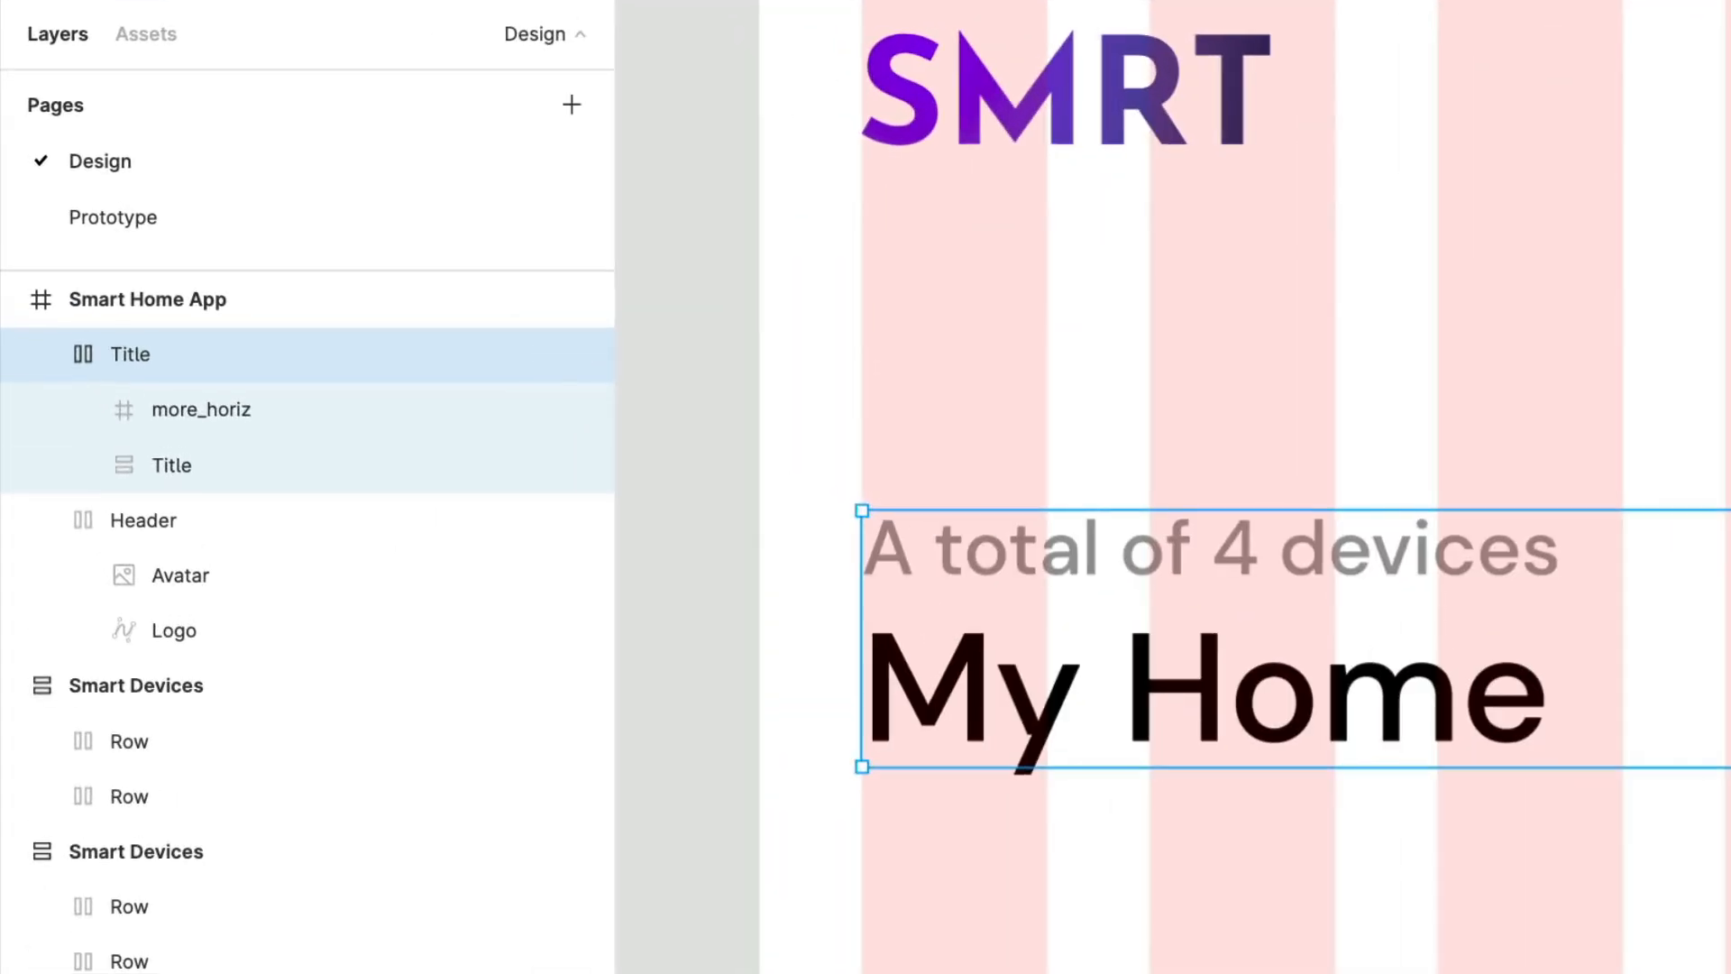
# Examine the more_horiz icon and the two text layers, My Home and A total of 4 devices, inside the Title row.
pyautogui.click(306, 409)
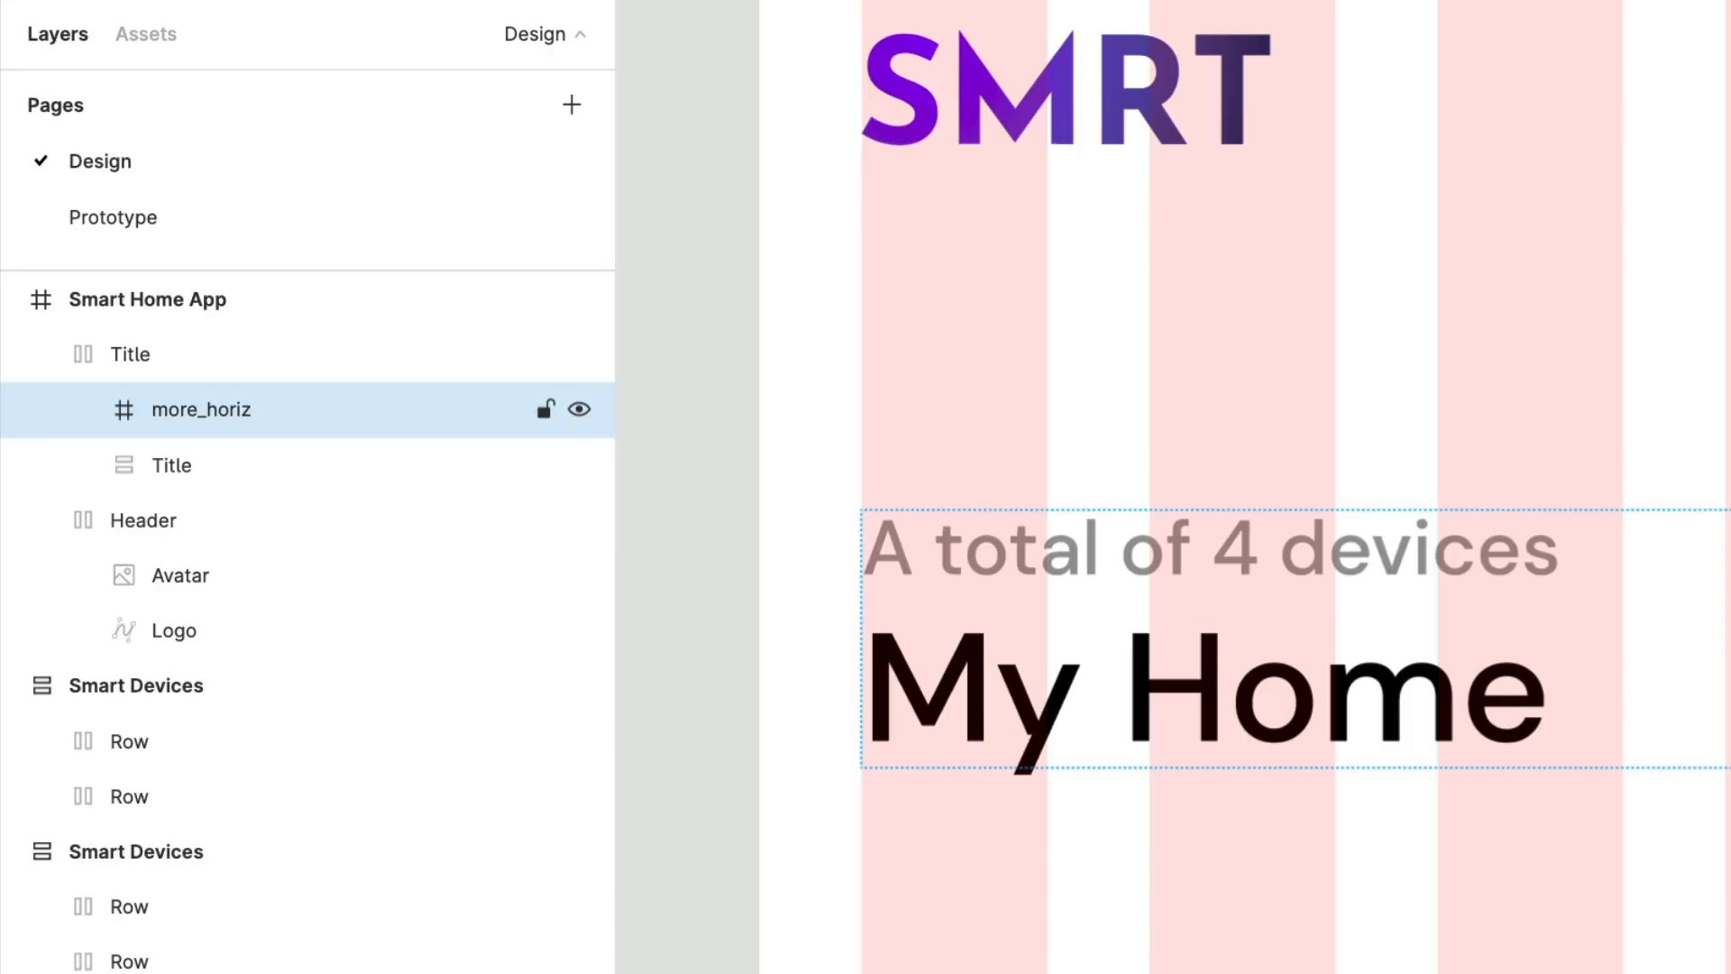
pyautogui.click(1244, 676)
pyautogui.doubleClick(1257, 577)
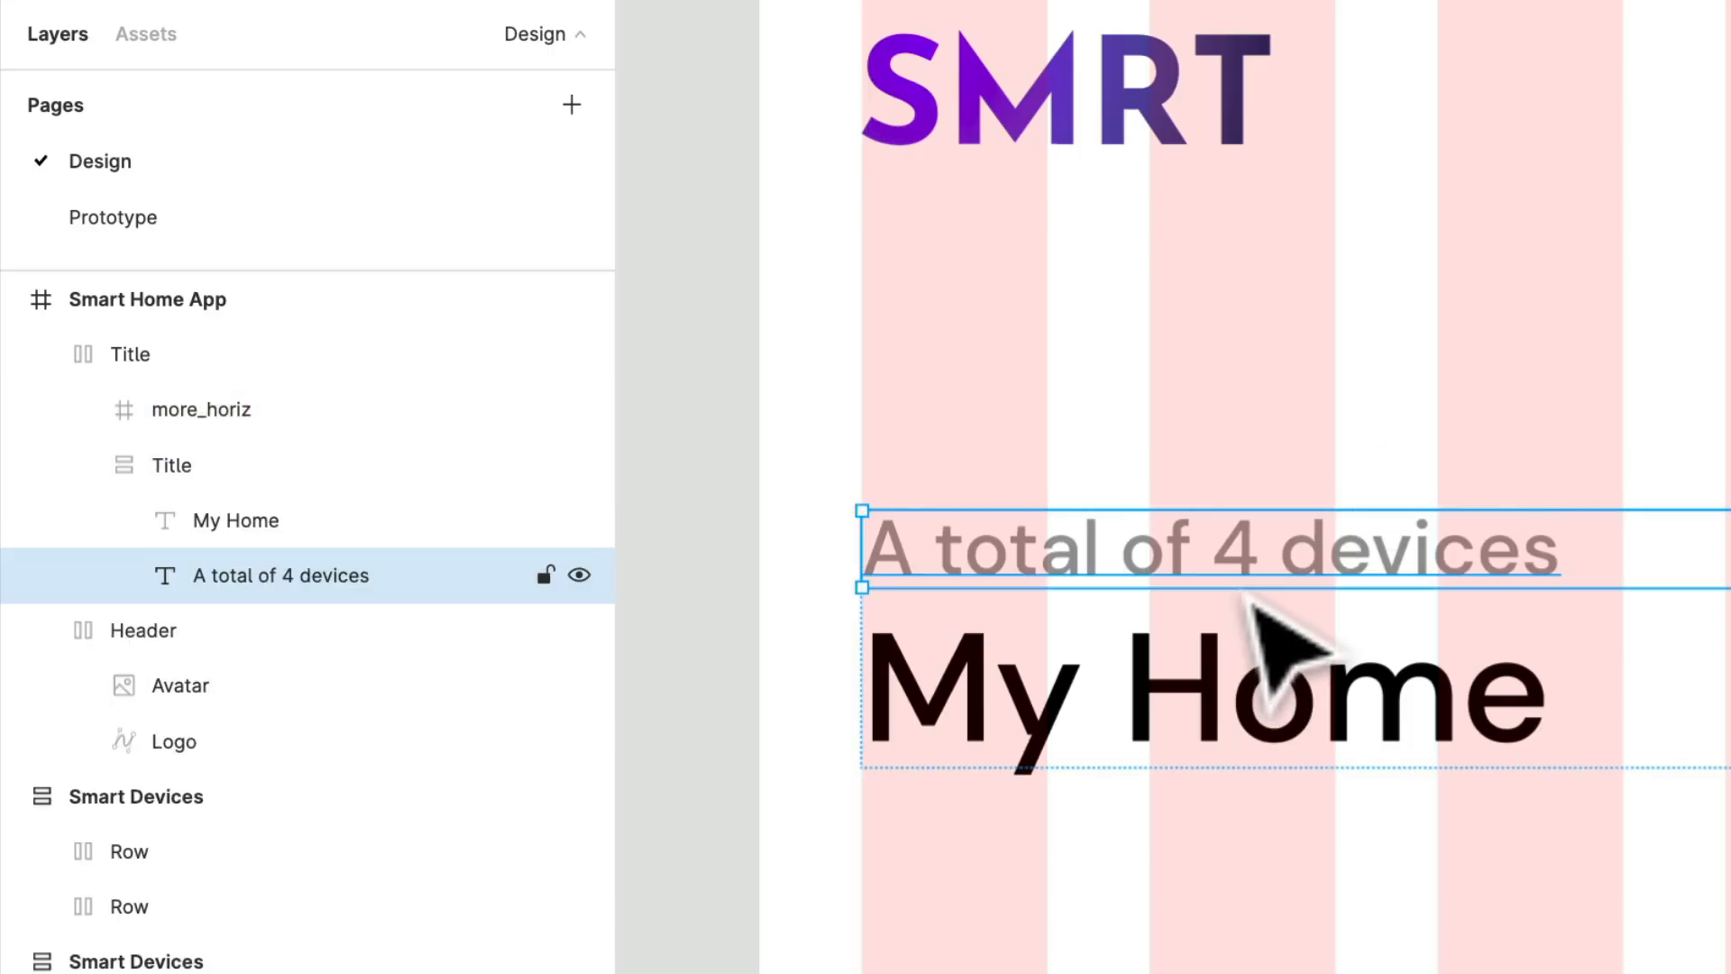
pyautogui.click(1325, 703)
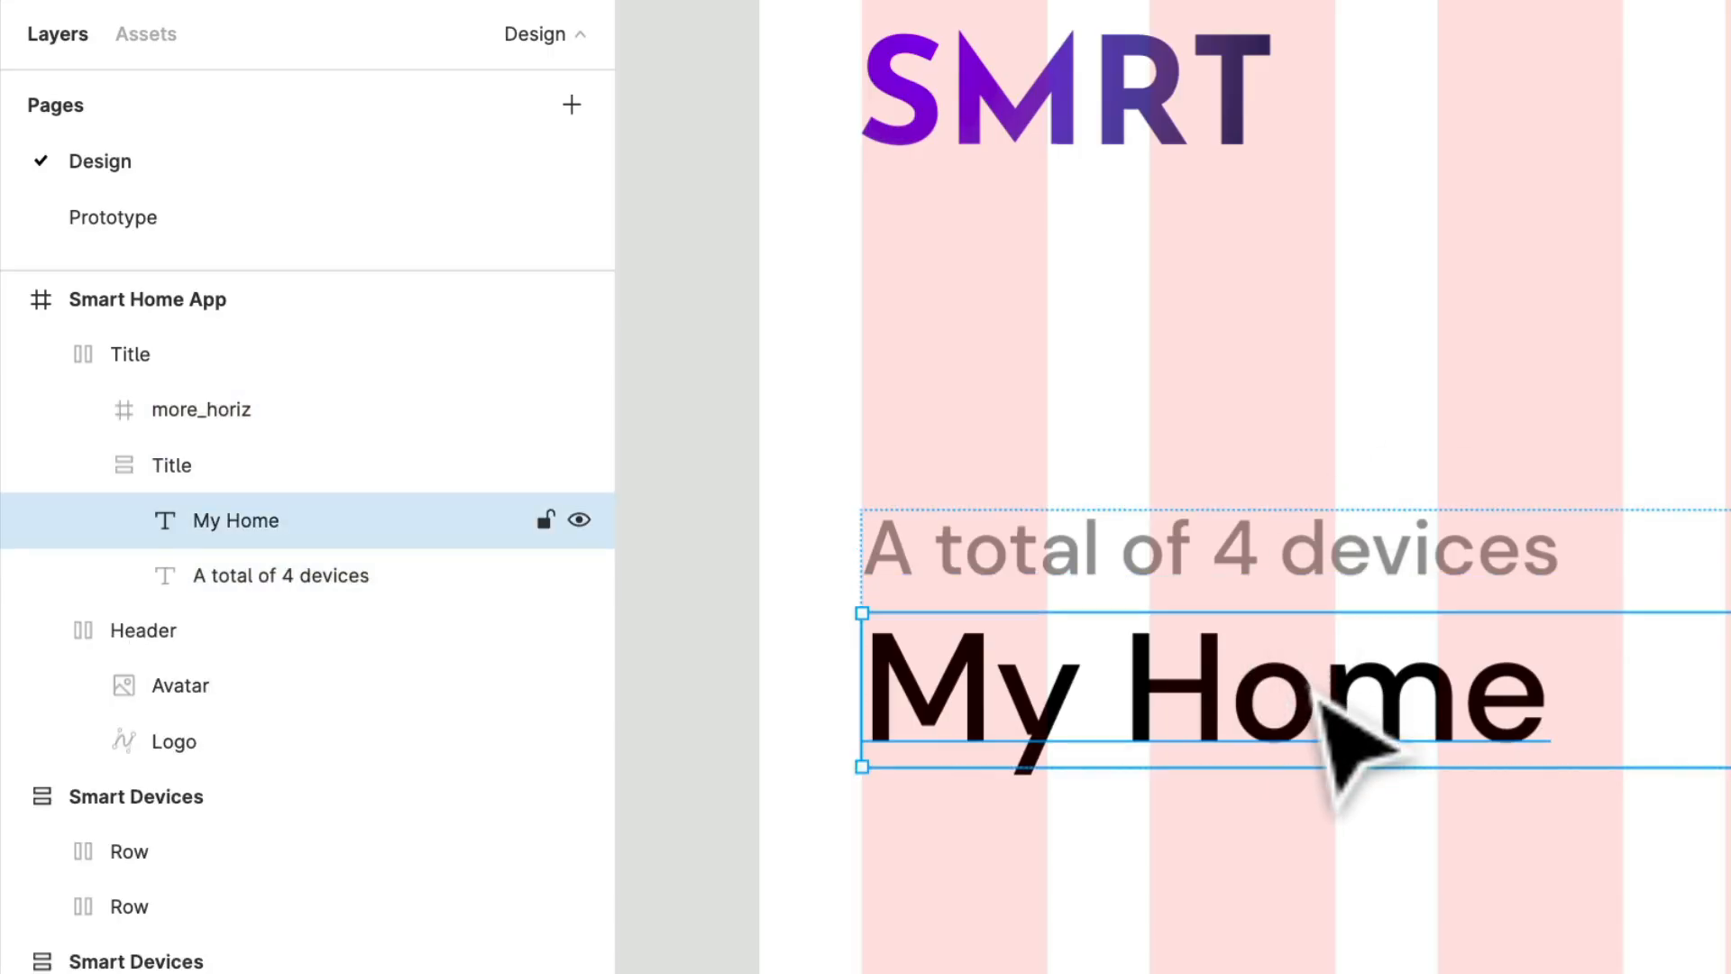
pyautogui.click(1343, 567)
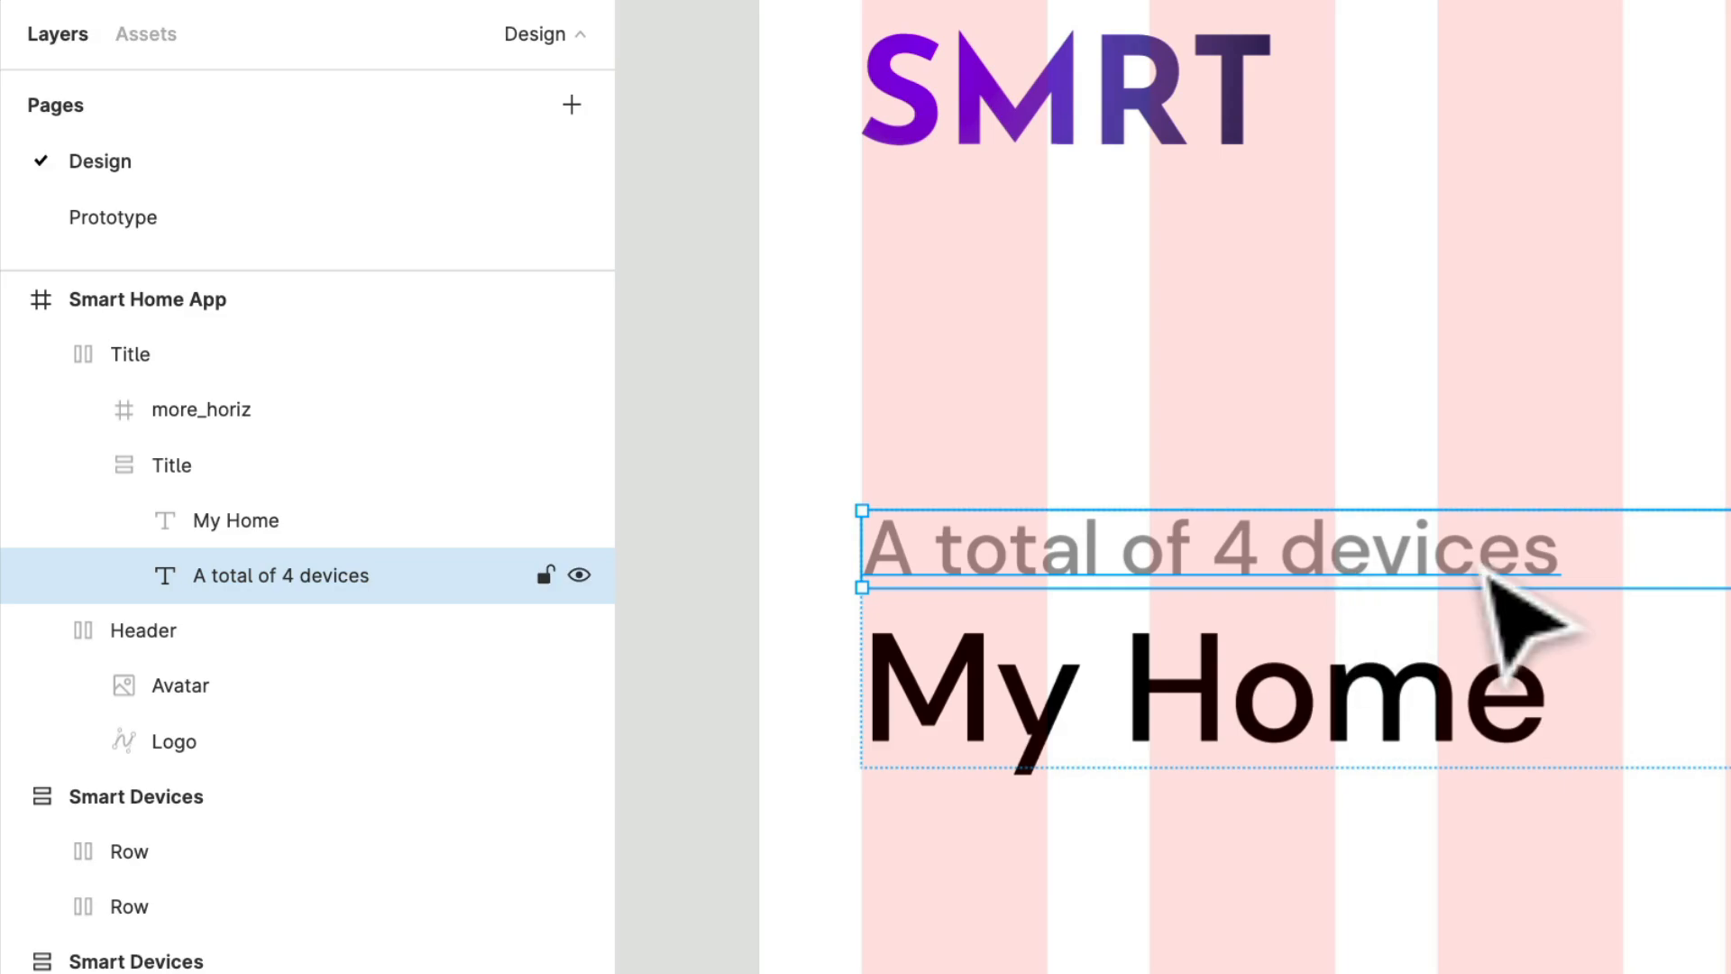
pyautogui.click(1440, 692)
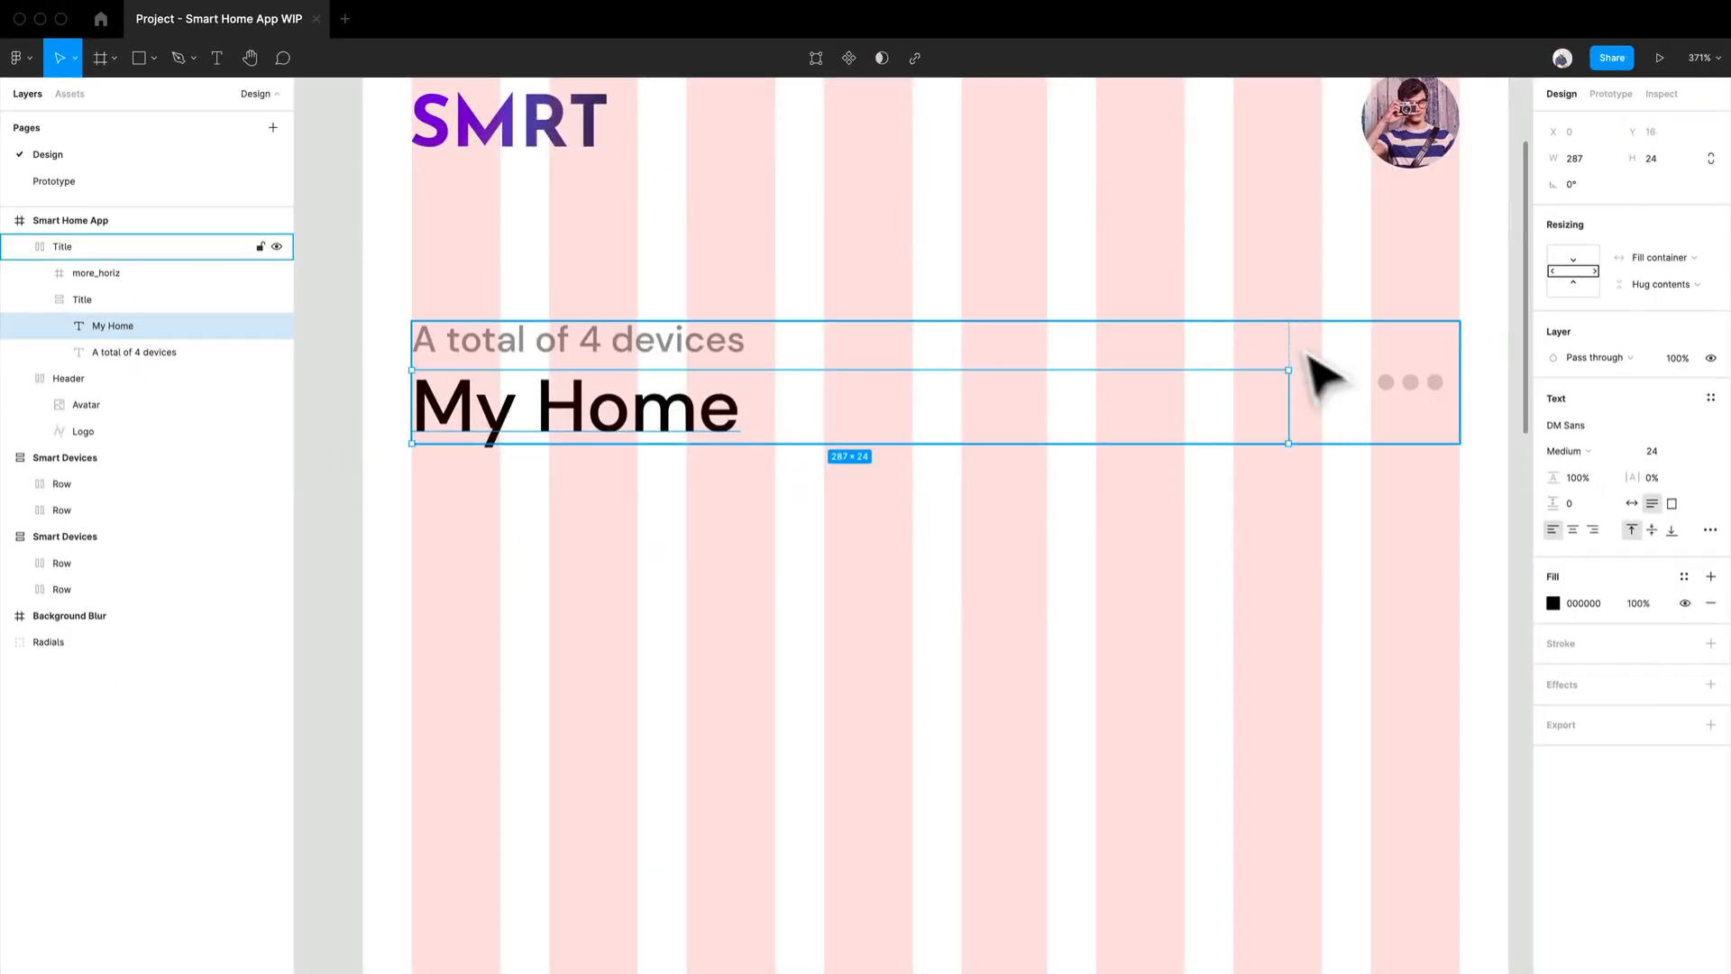
# Set the auto layout alignment of the inner Title text stack to center left.
pyautogui.click(106, 292)
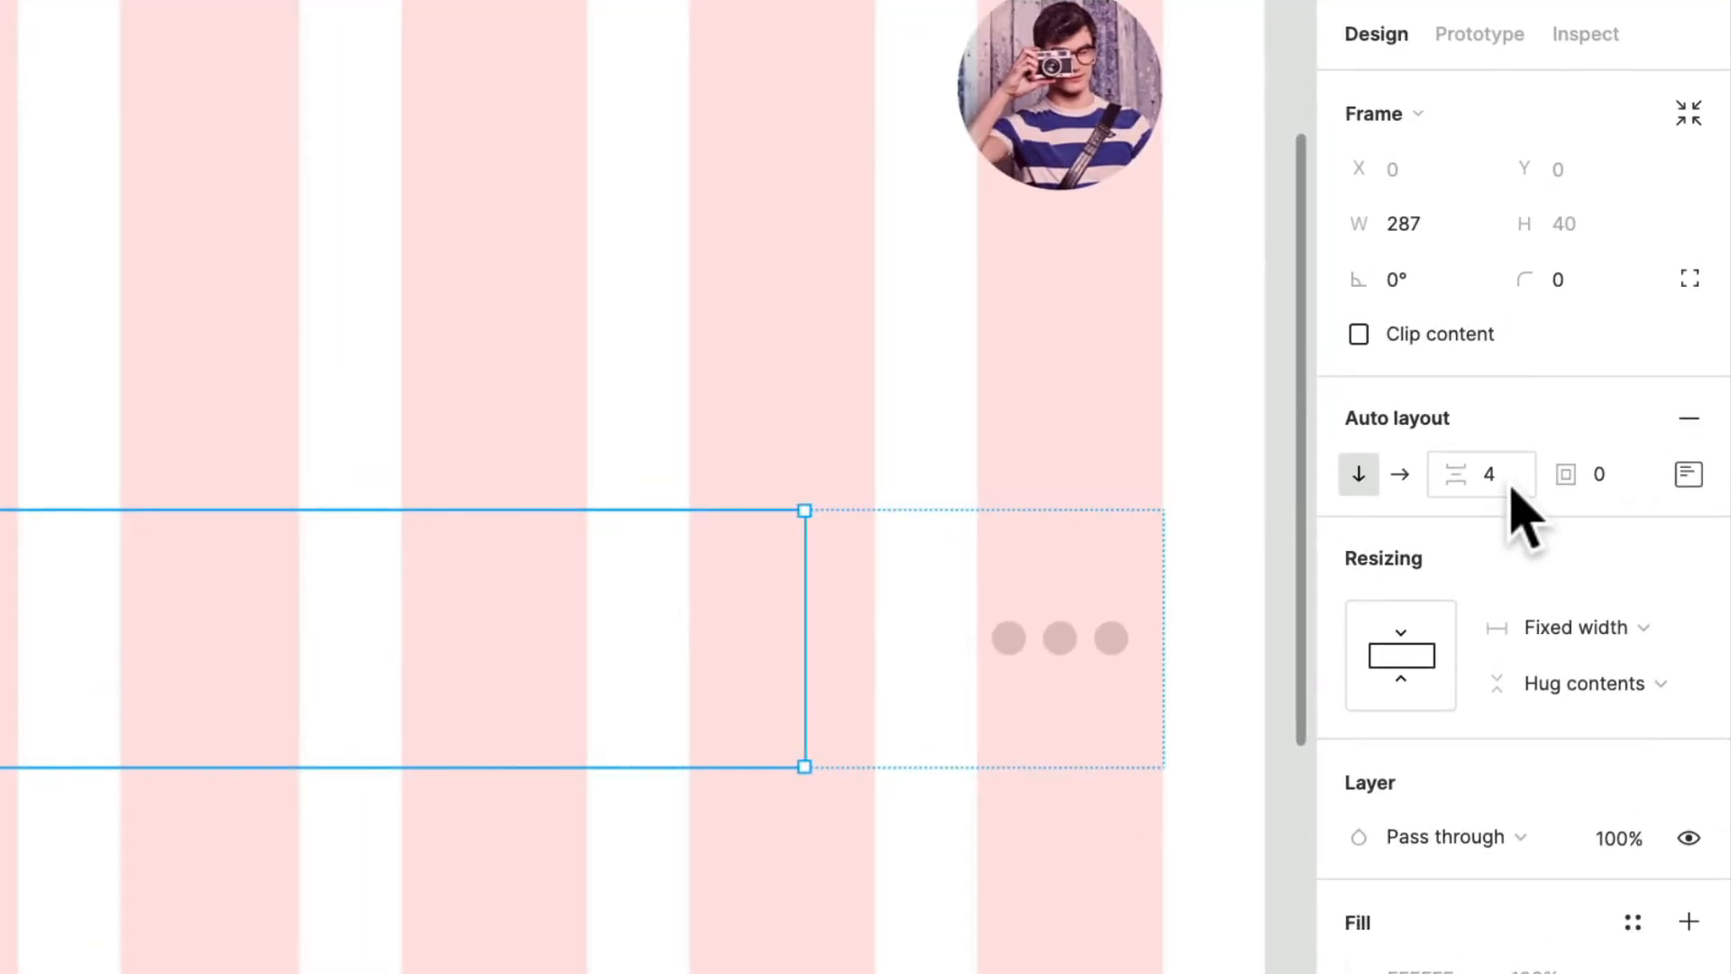
pyautogui.click(1682, 475)
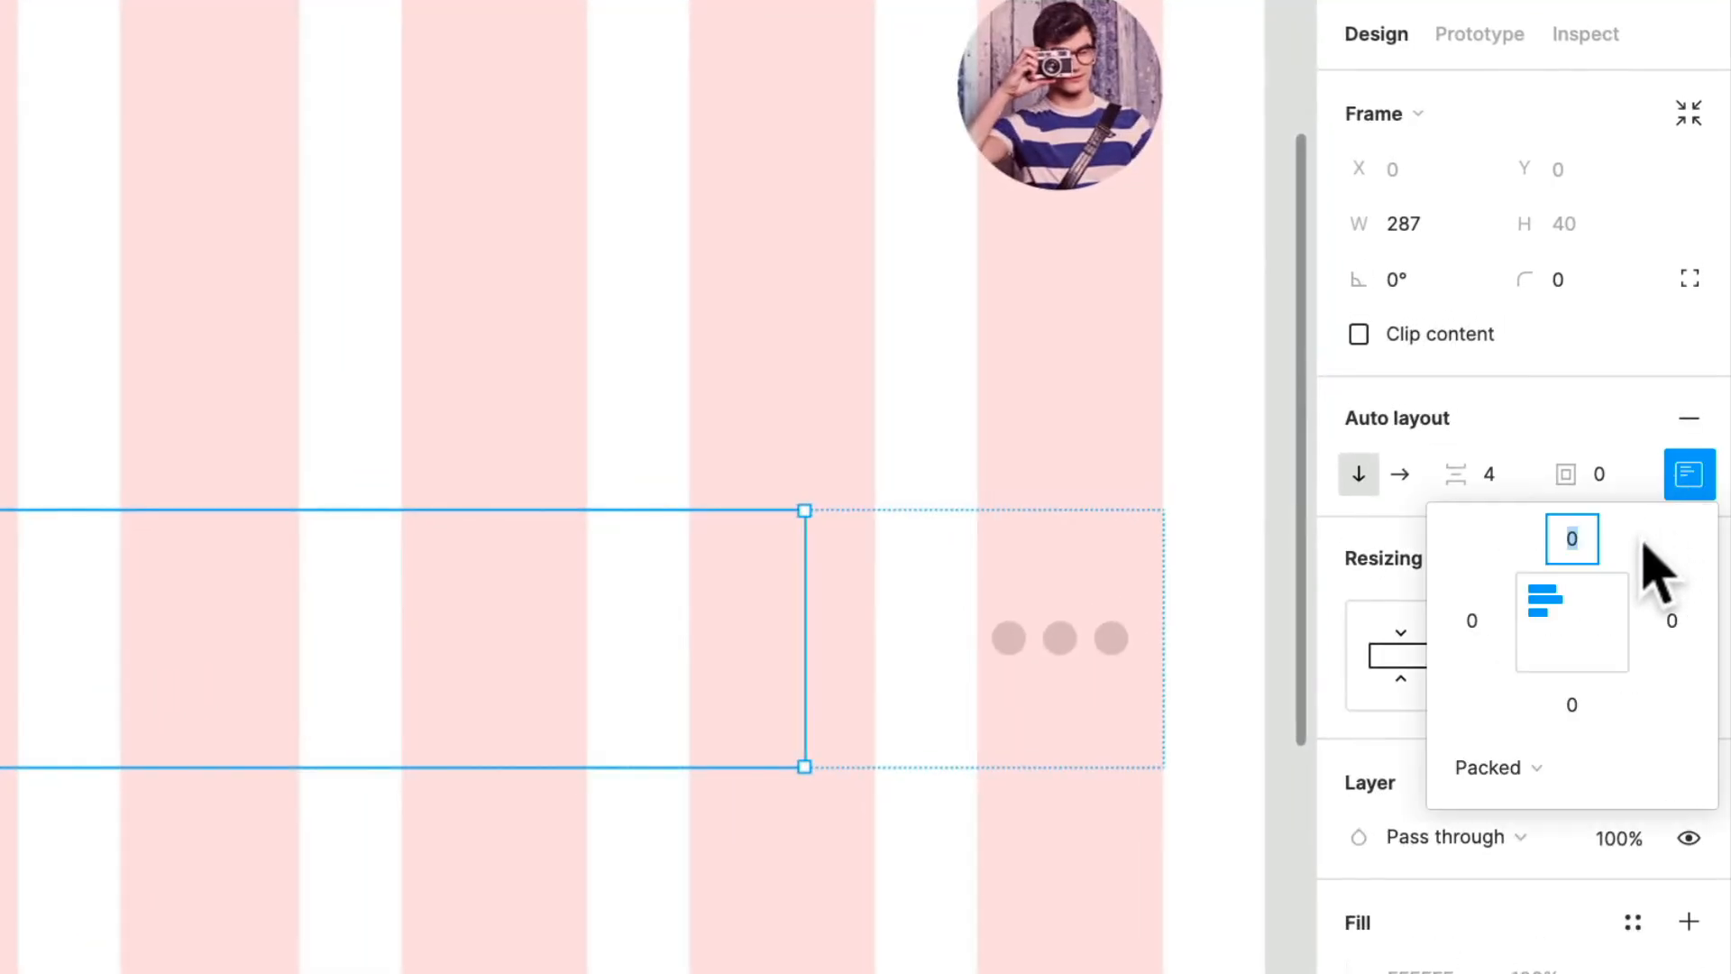
pyautogui.click(1536, 618)
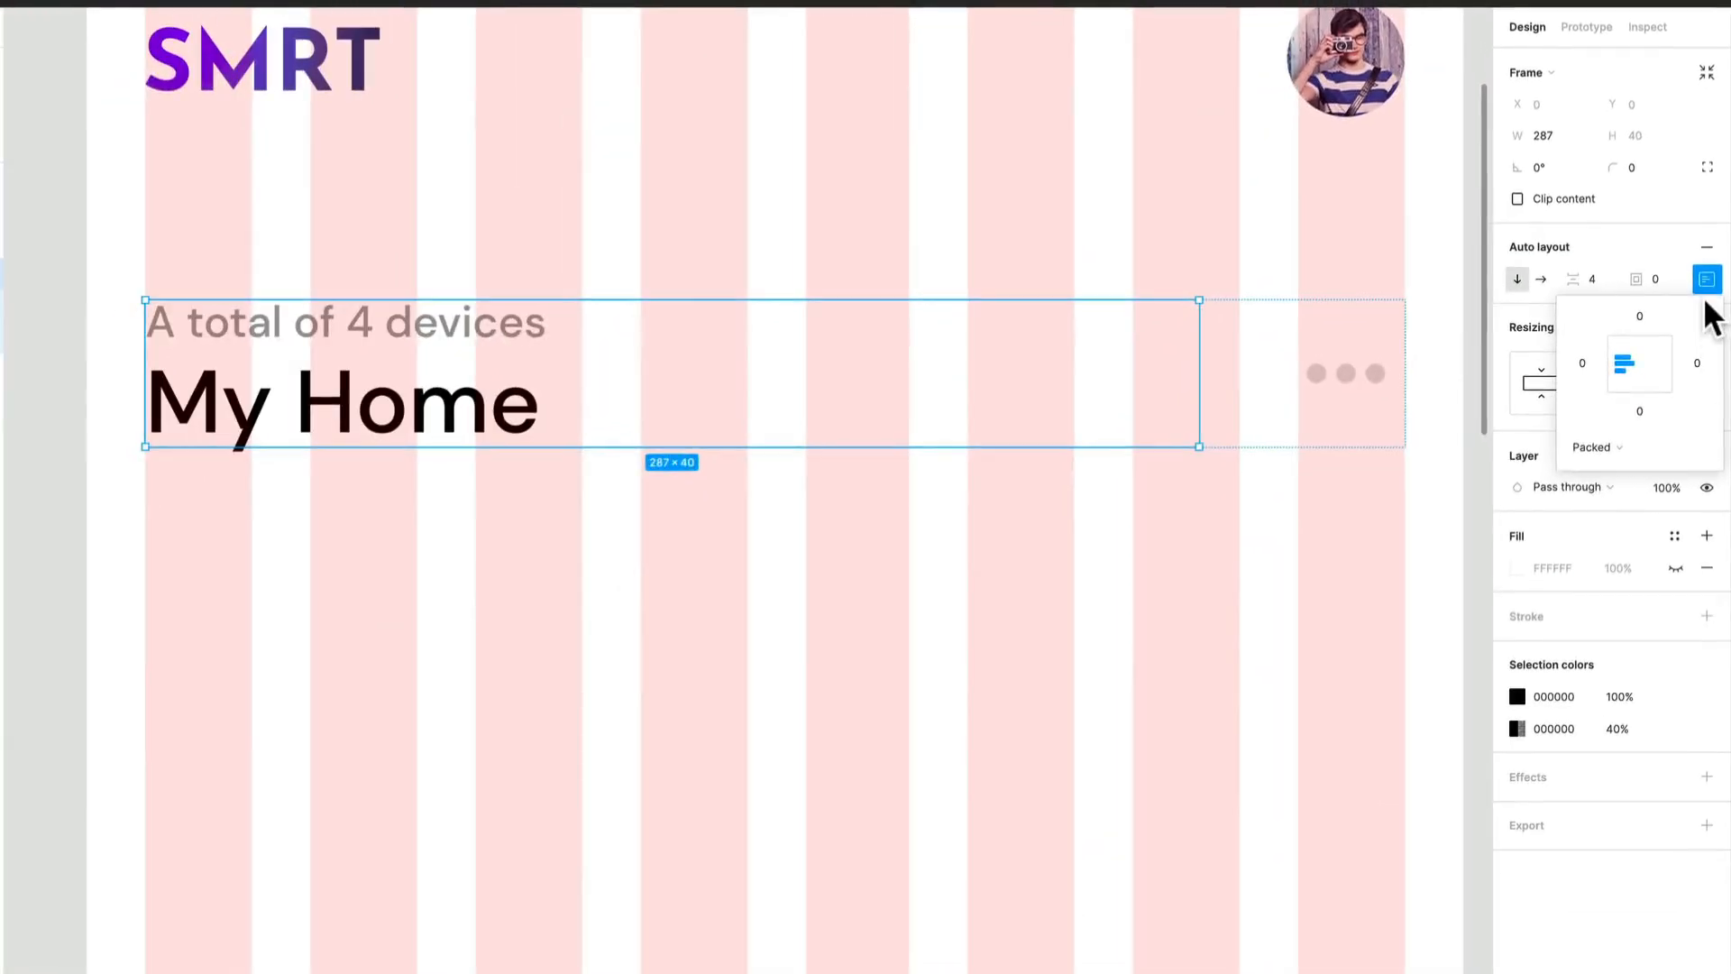
# Set the horizontal resizing of the inner Title text stack to Fill container.
pyautogui.click(1689, 473)
pyautogui.click(1636, 367)
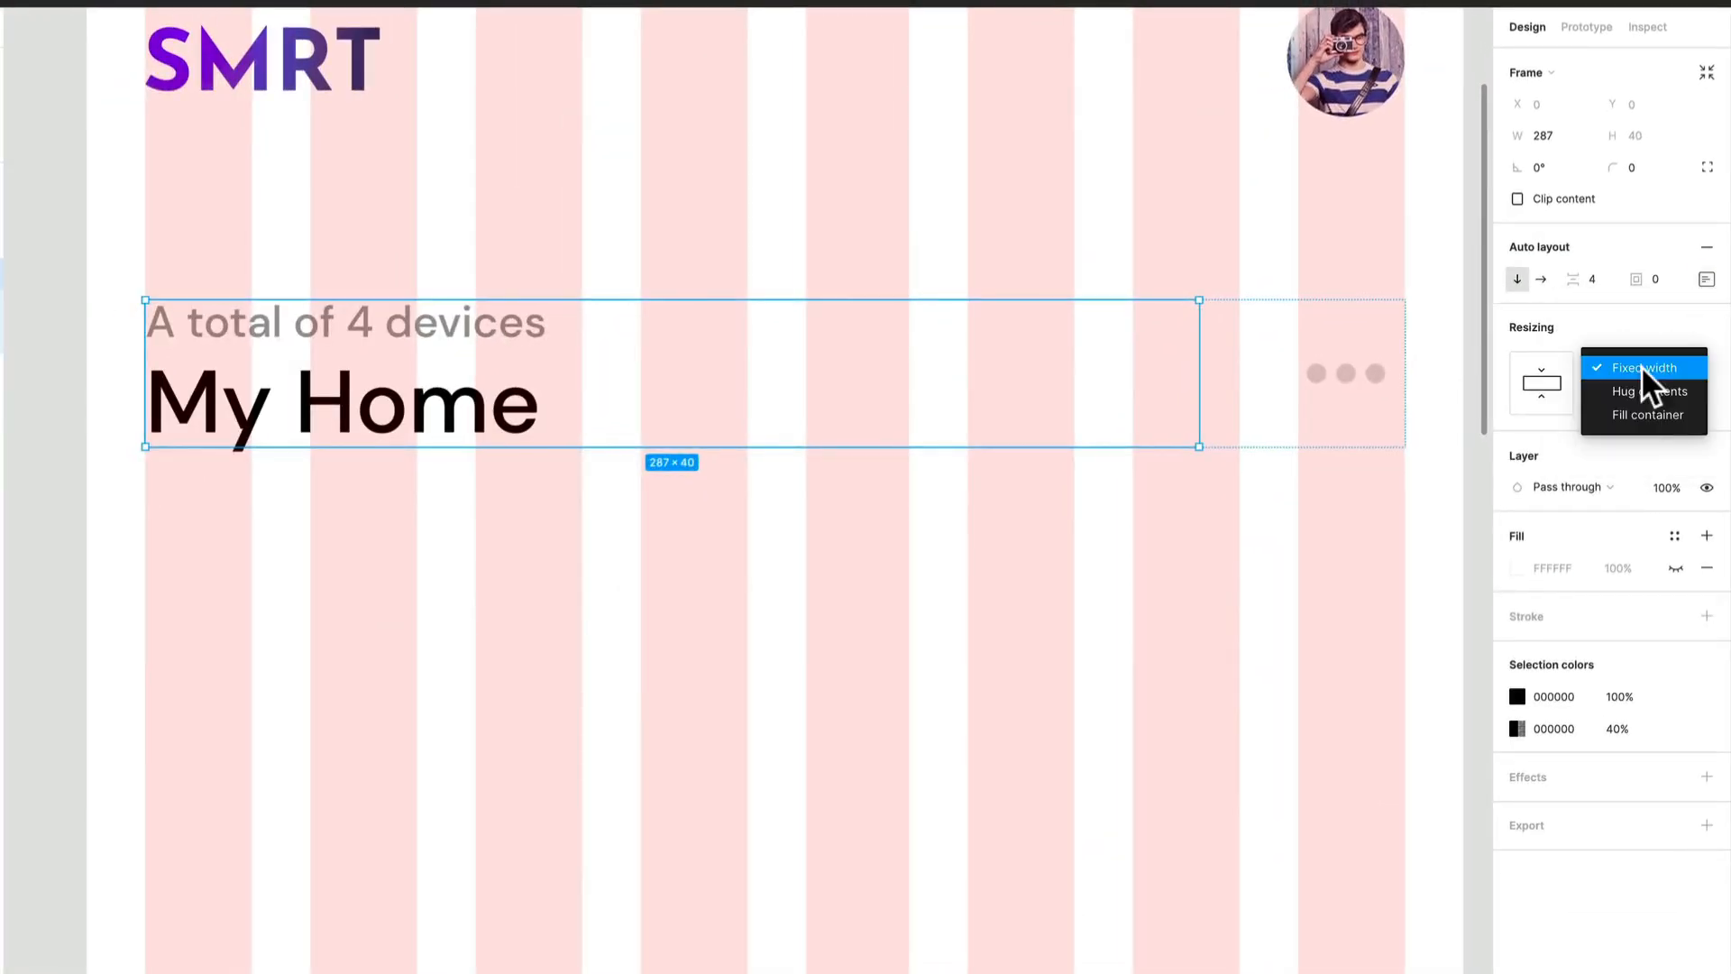
pyautogui.click(1637, 420)
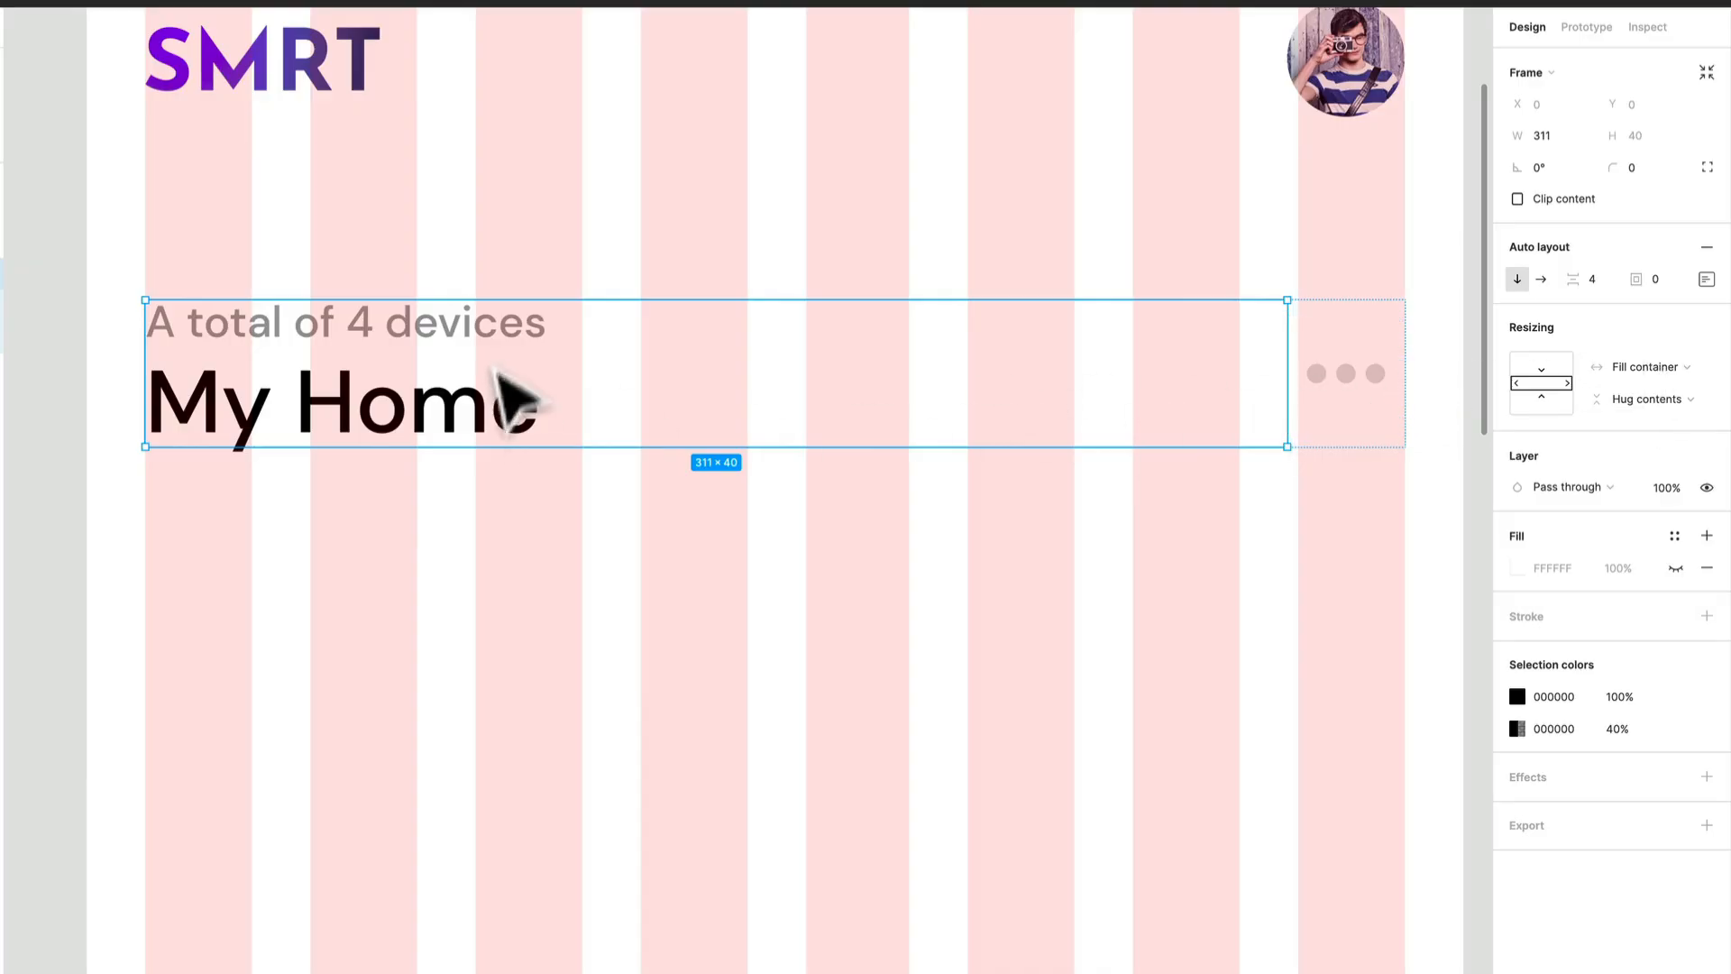
# Examine the resizing settings of the two title text layers, the outer Title row and the more_horiz icon.
pyautogui.doubleClick(506, 342)
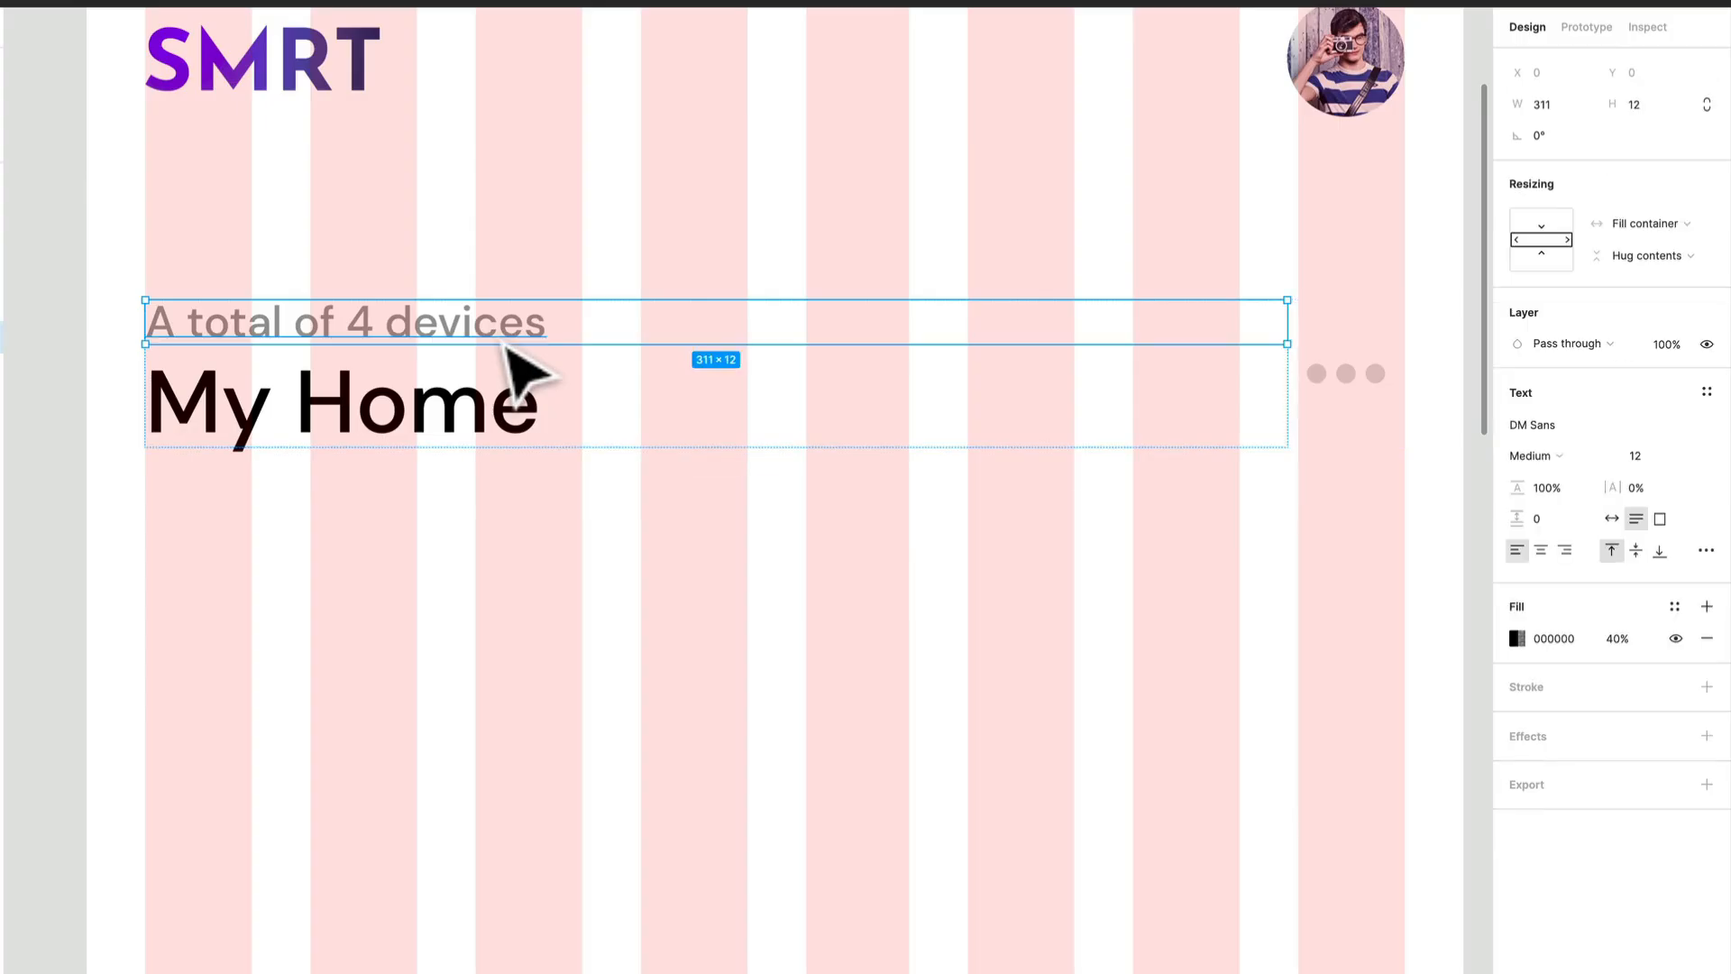
pyautogui.keyDown('shift'); pyautogui.click(471, 431); pyautogui.keyUp('shift')
pyautogui.click(1633, 225)
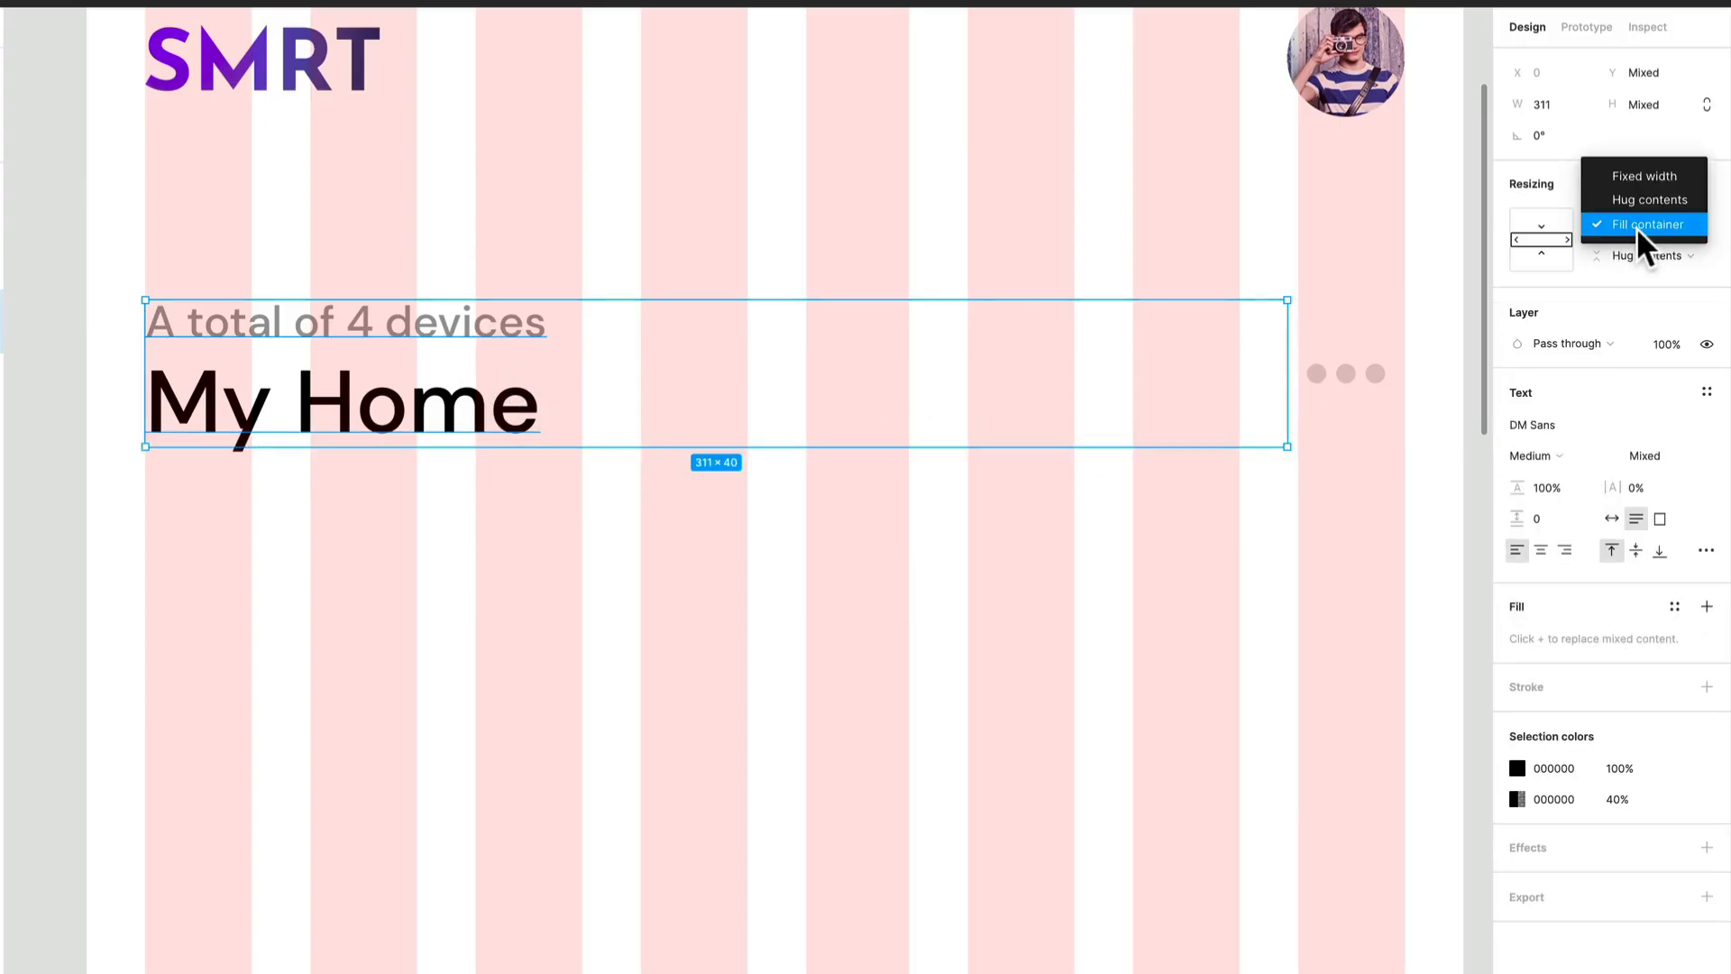
pyautogui.click(1636, 227)
pyautogui.click(1294, 580)
pyautogui.click(1298, 422)
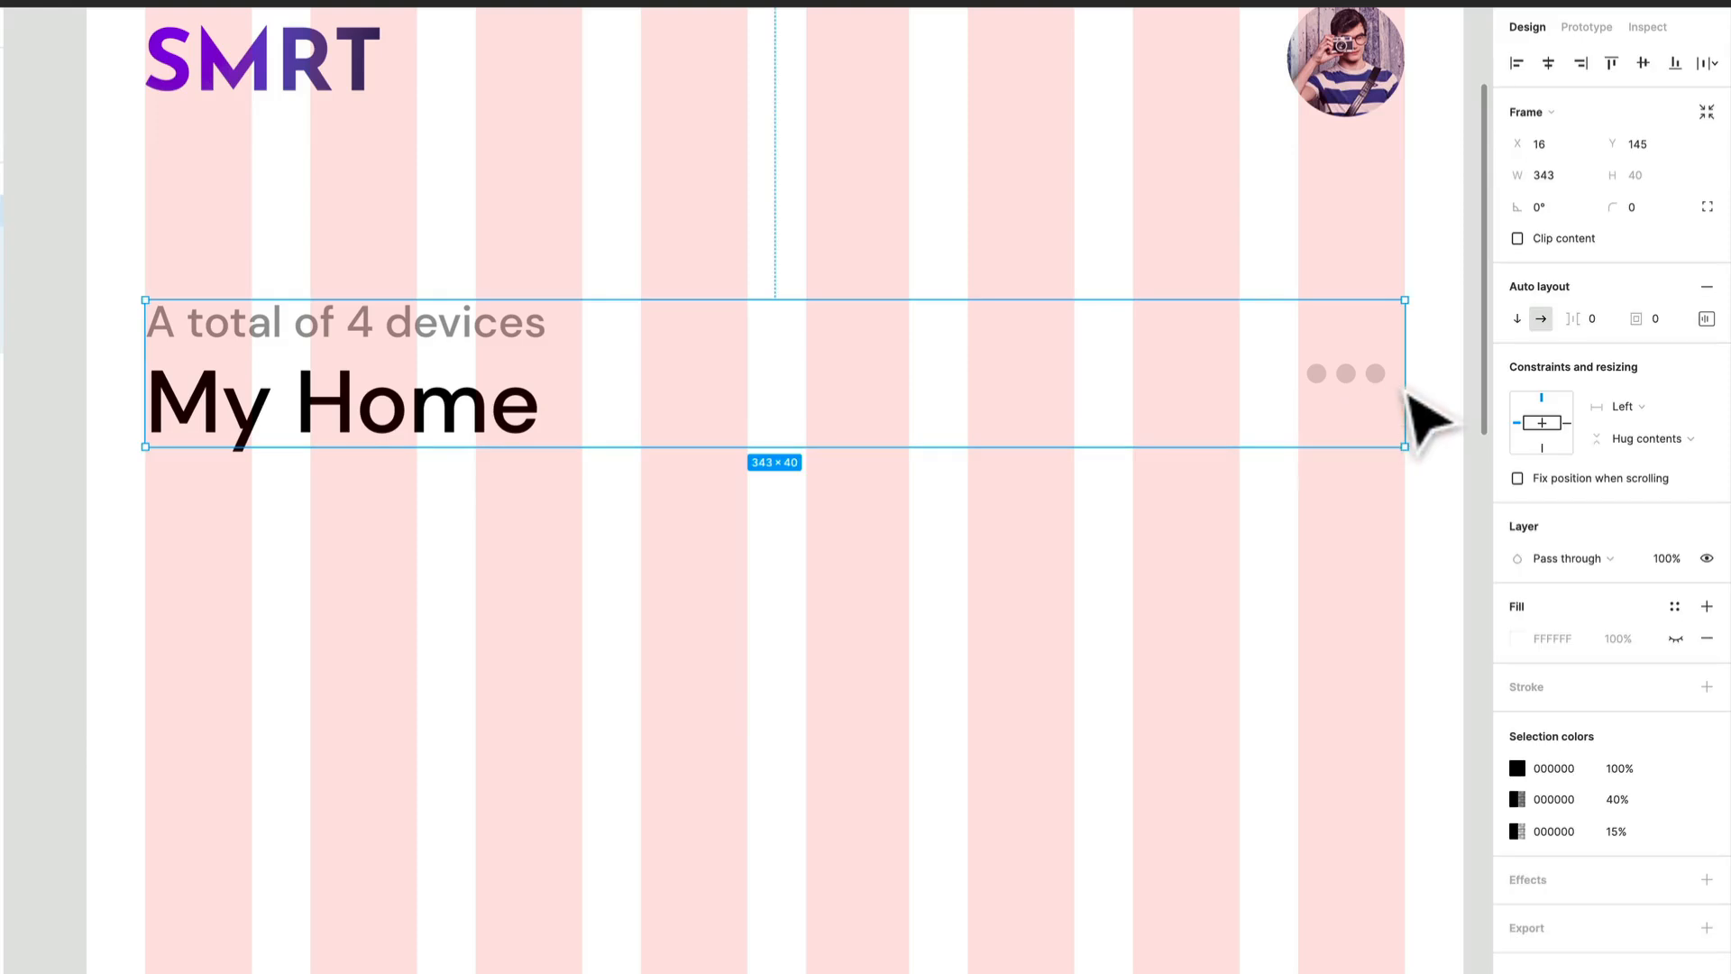
pyautogui.moveTo(1384, 413); pyautogui.dragTo(1405, 447)
pyautogui.moveTo(1307, 575); pyautogui.dragTo(932, 600)
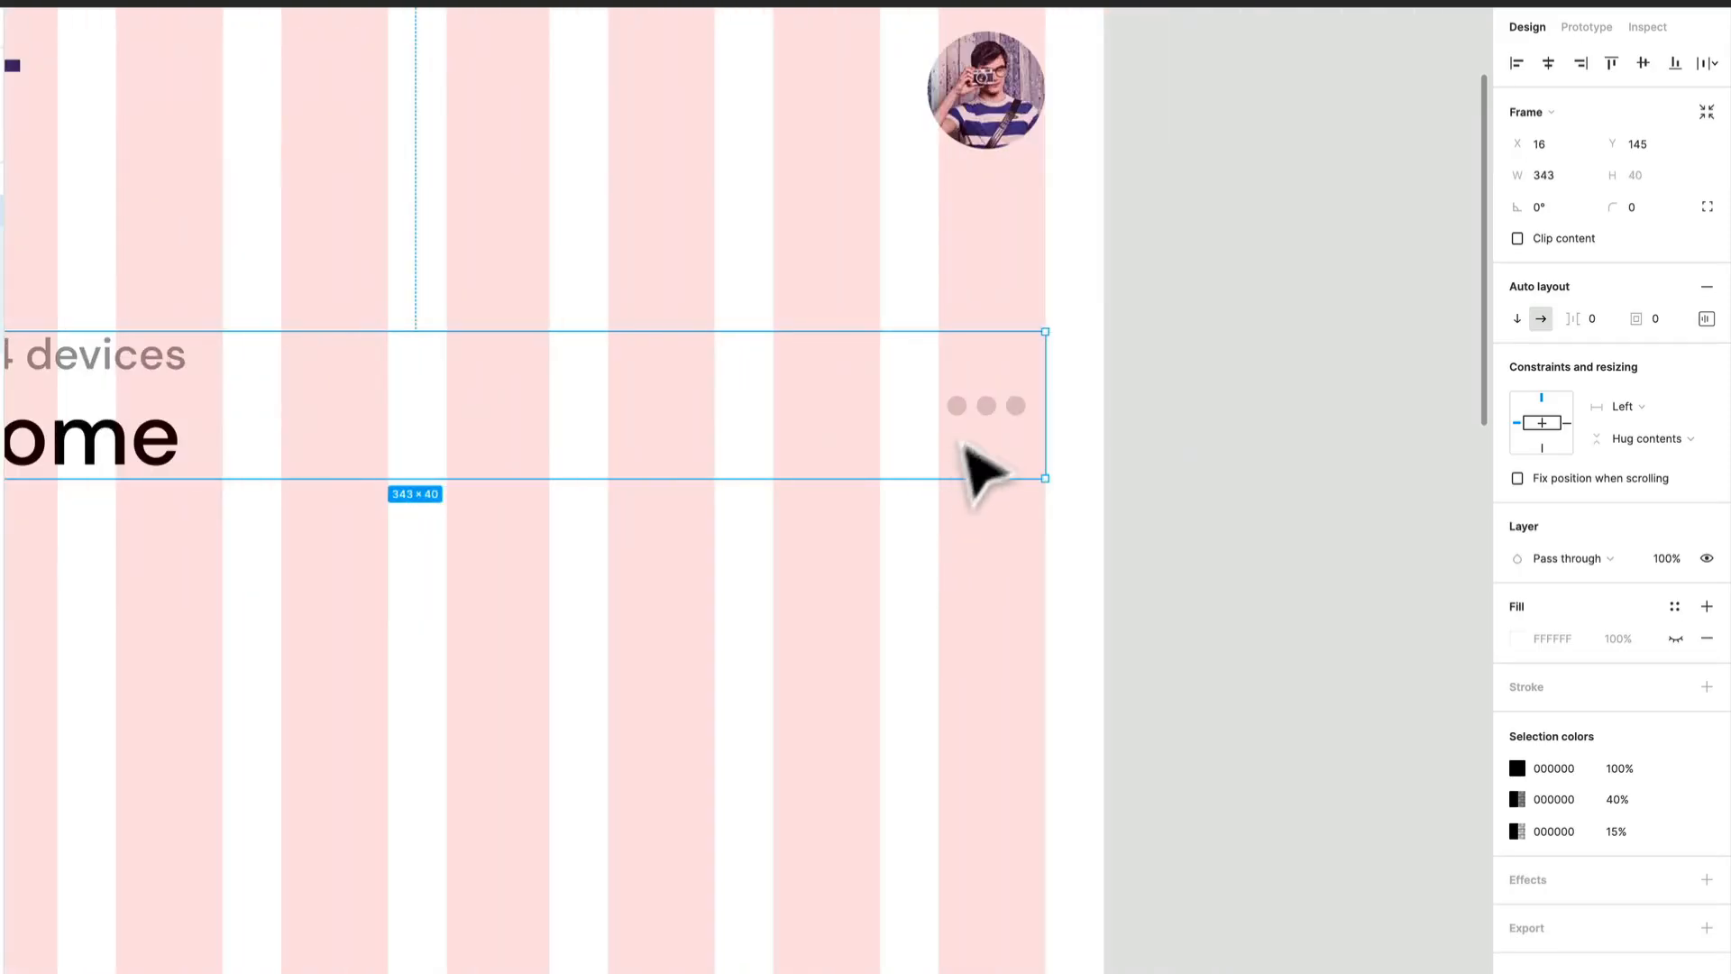
pyautogui.click(986, 431)
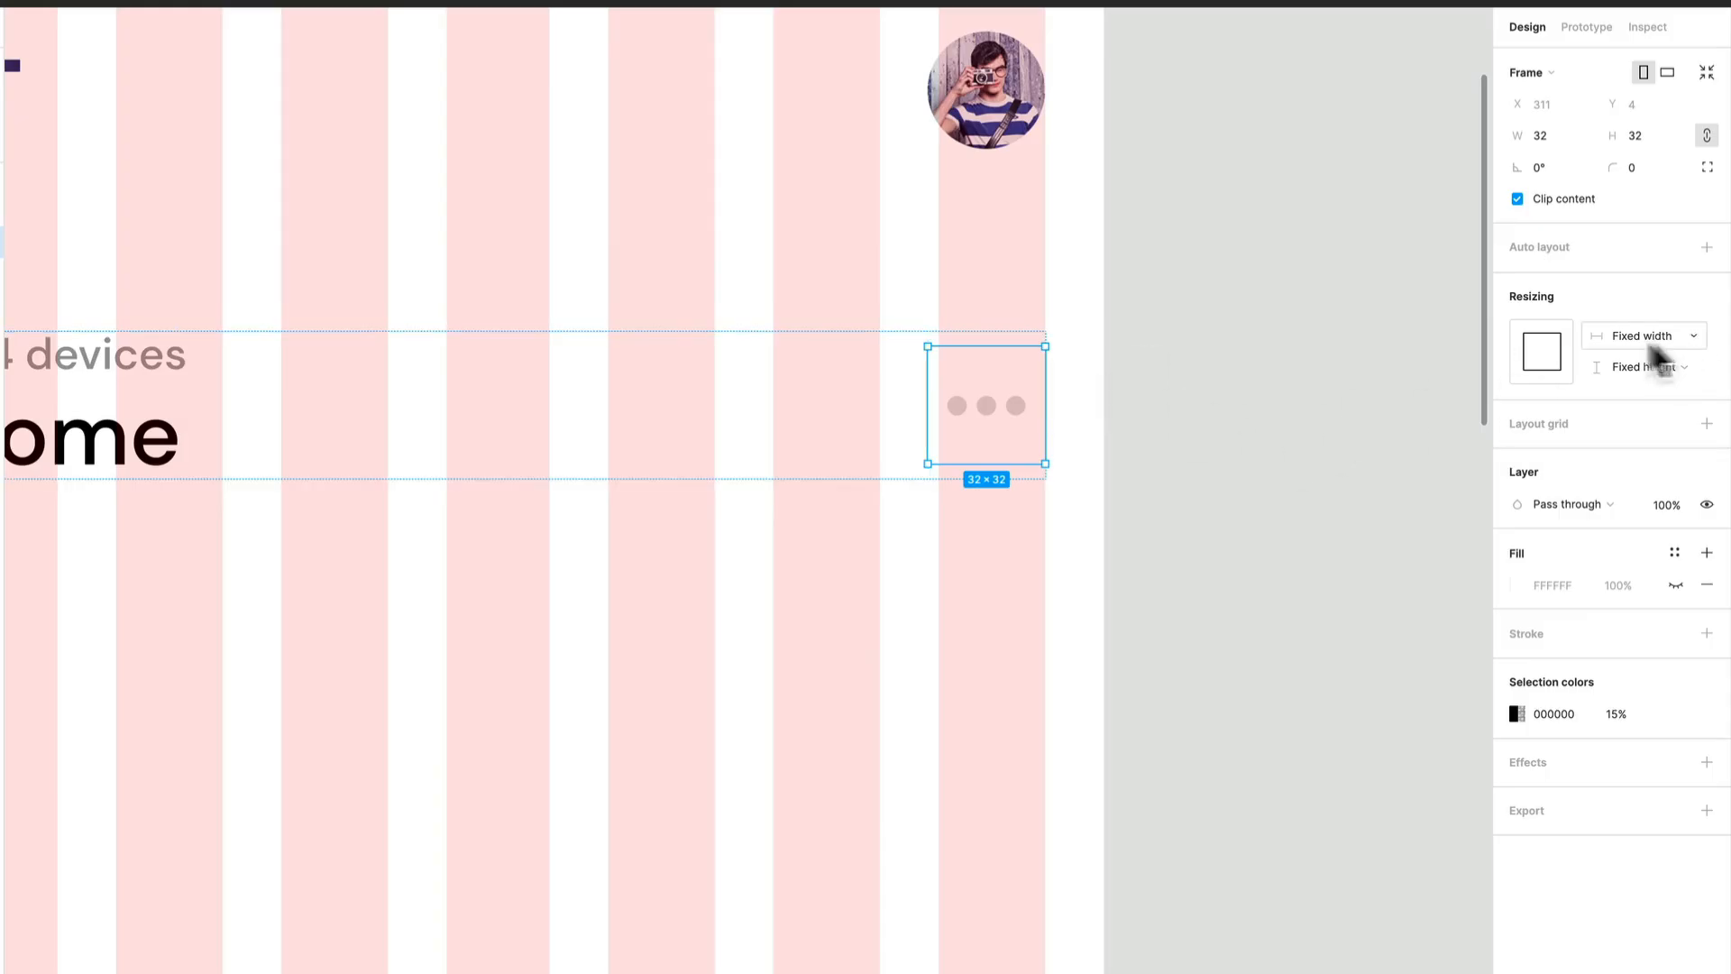
pyautogui.scroll(-2, 725, 561)
pyautogui.moveTo(600, 590); pyautogui.dragTo(721, 548)
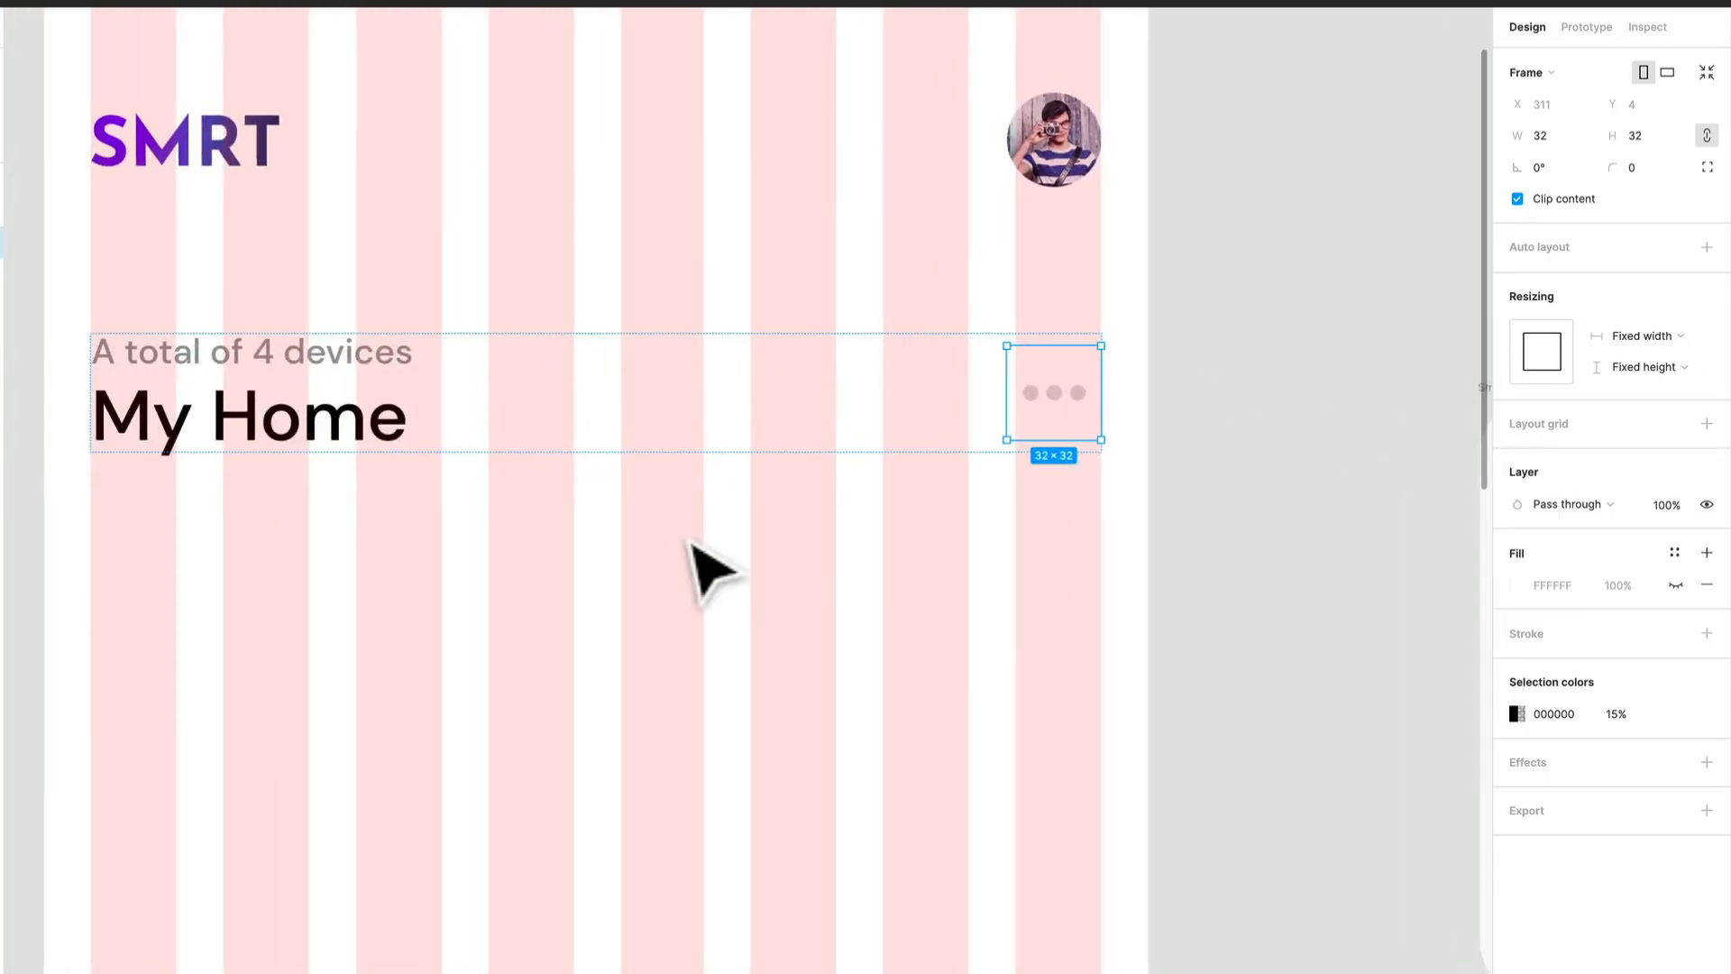
# Move the light Smart Devices component into the Smart Home App frame below the title, at X 16 on the first grid column.
pyautogui.scroll(-5, 657, 547)
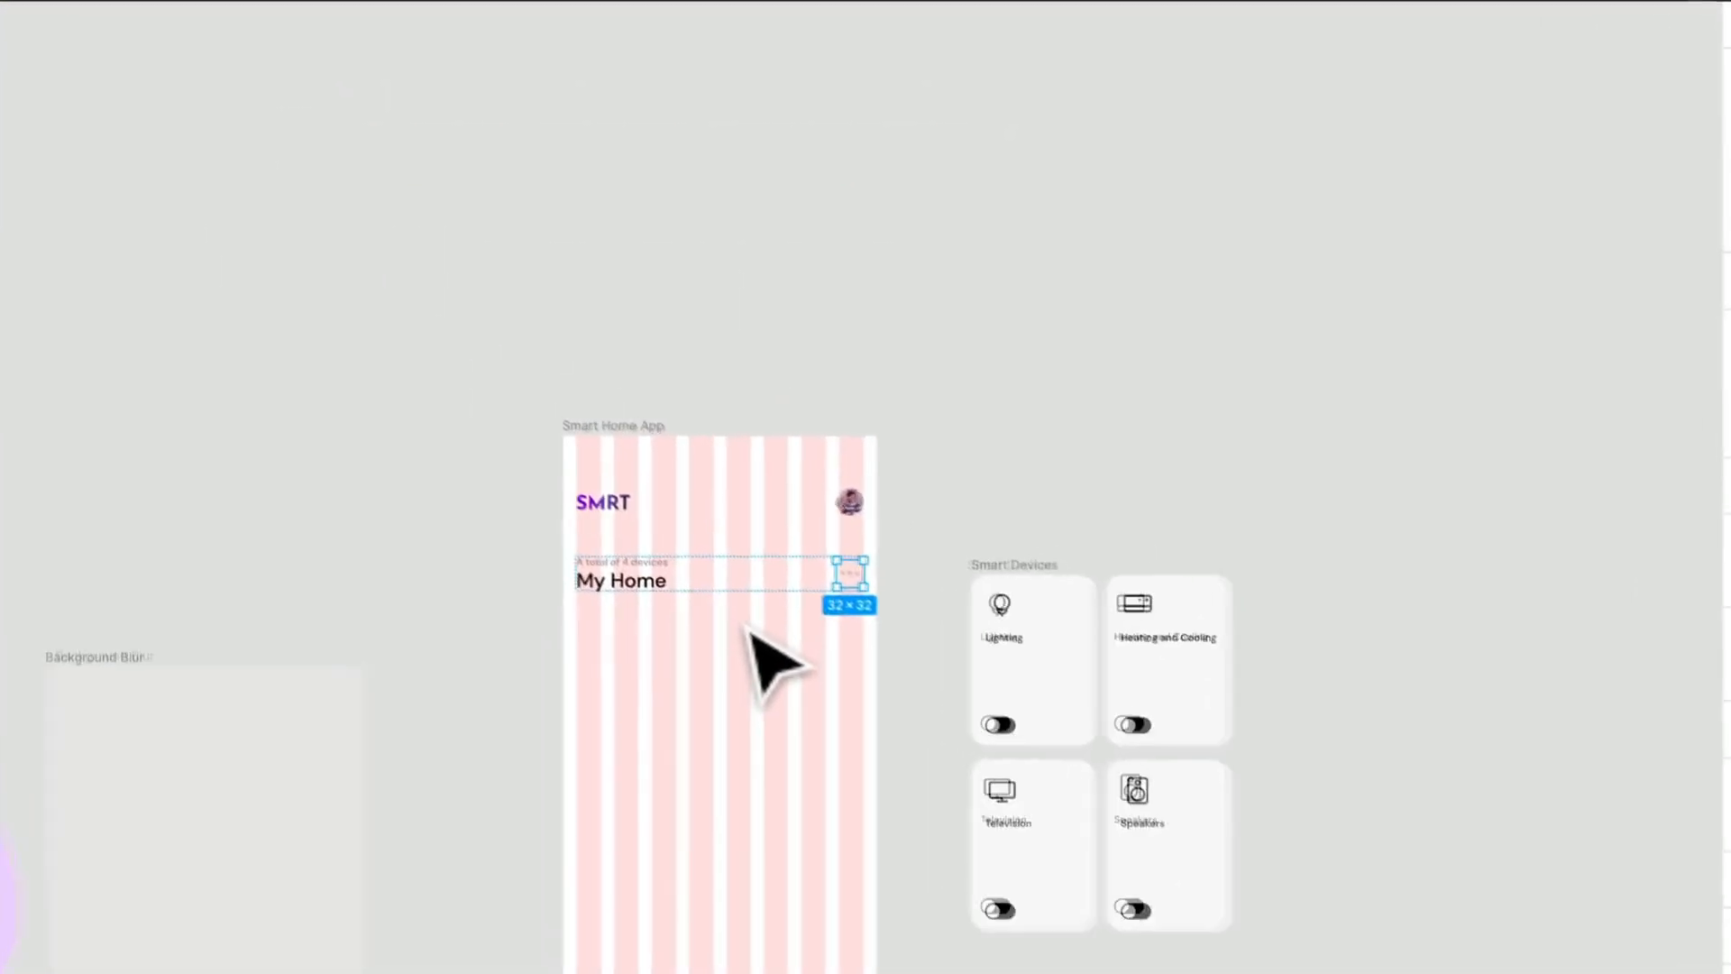
pyautogui.scroll(2, 672, 533)
pyautogui.click(901, 784)
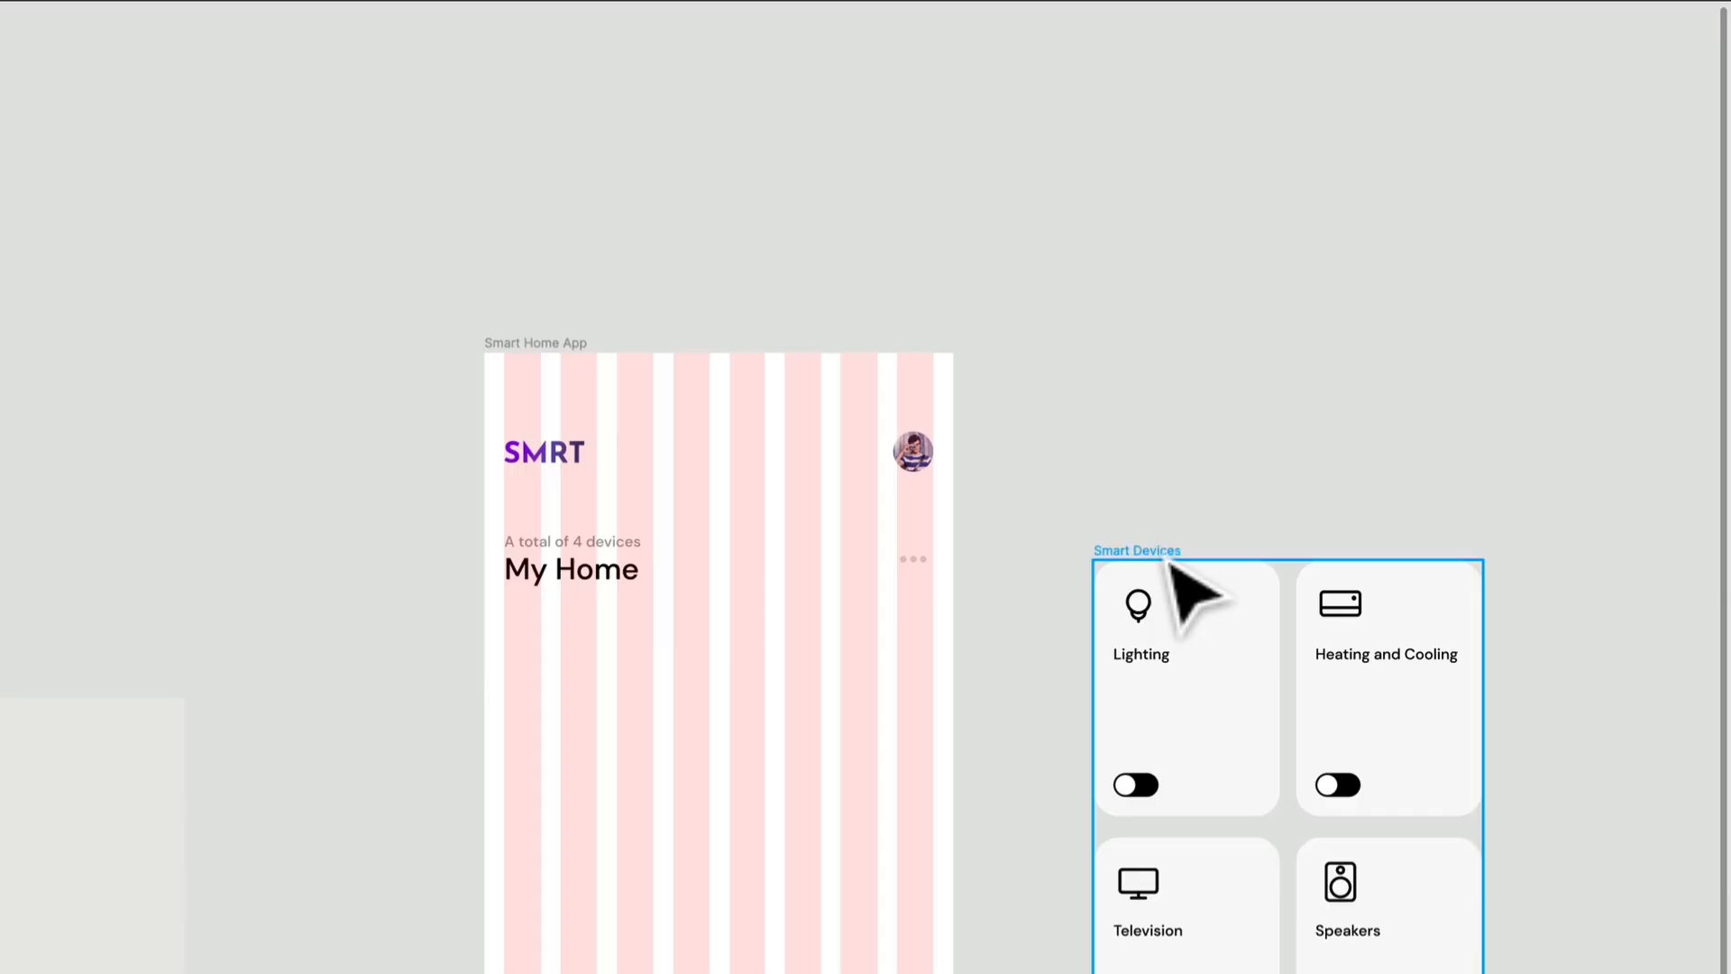
pyautogui.moveTo(1171, 553); pyautogui.dragTo(577, 651)
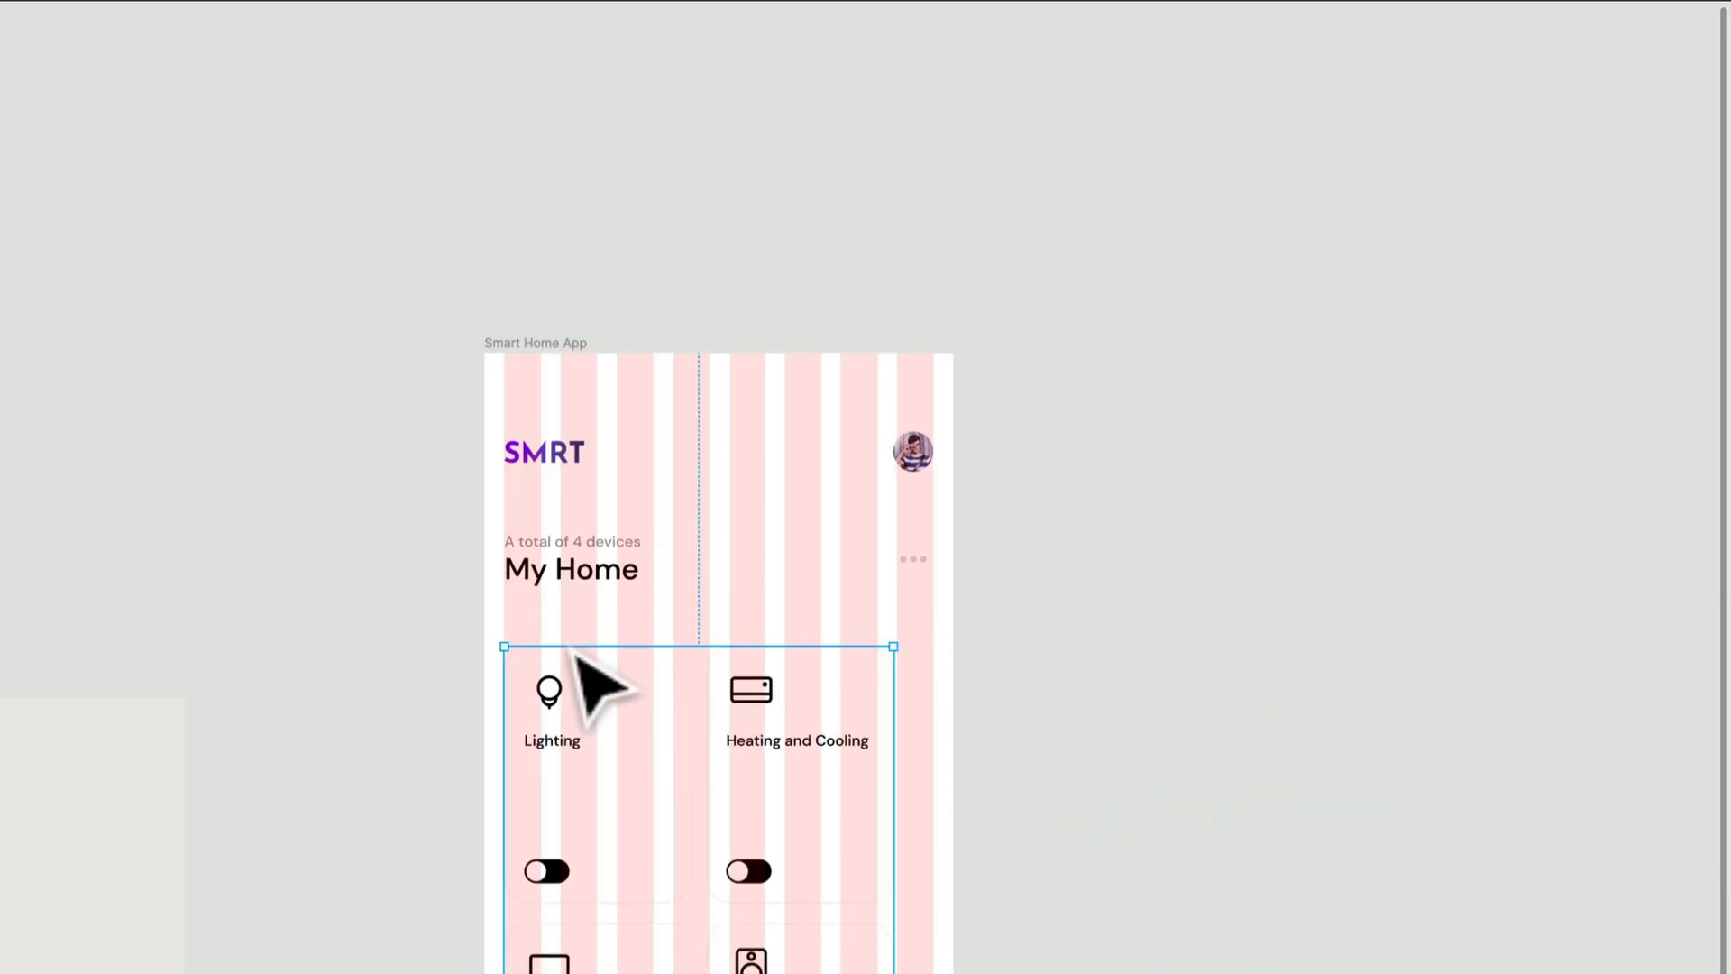
# Widen the Smart Devices group in the frame to 343 and move it up to Y 212.
pyautogui.scroll(5, 722, 738)
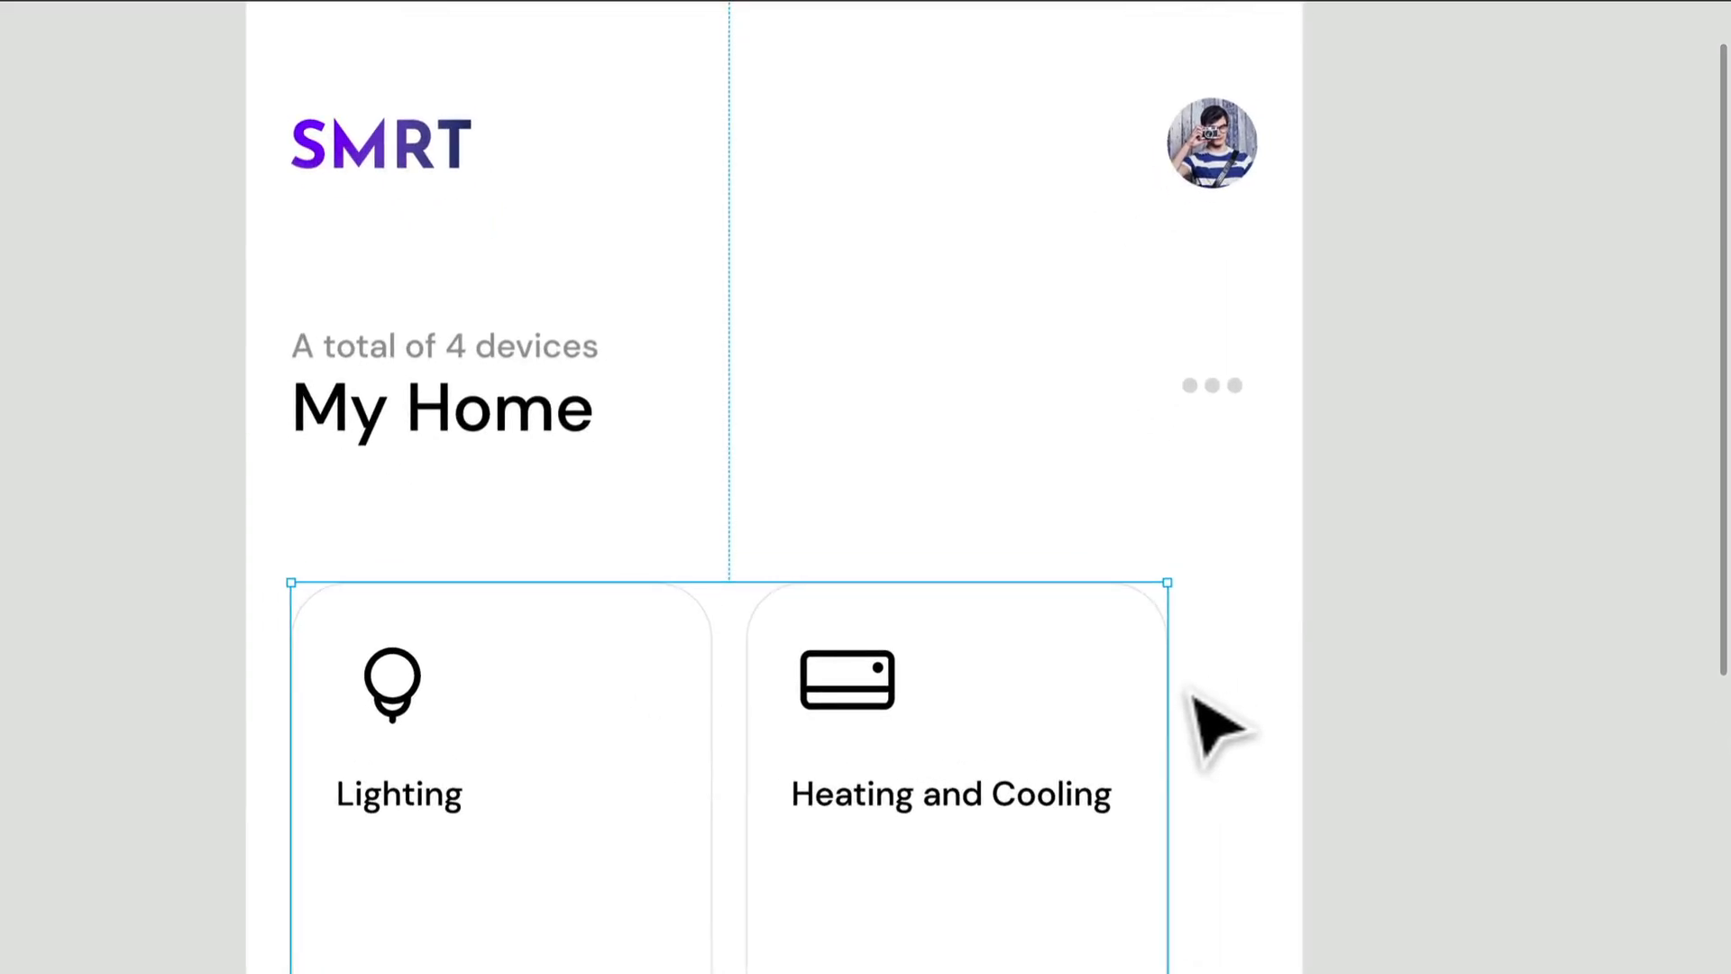
pyautogui.moveTo(1191, 696); pyautogui.dragTo(1287, 711)
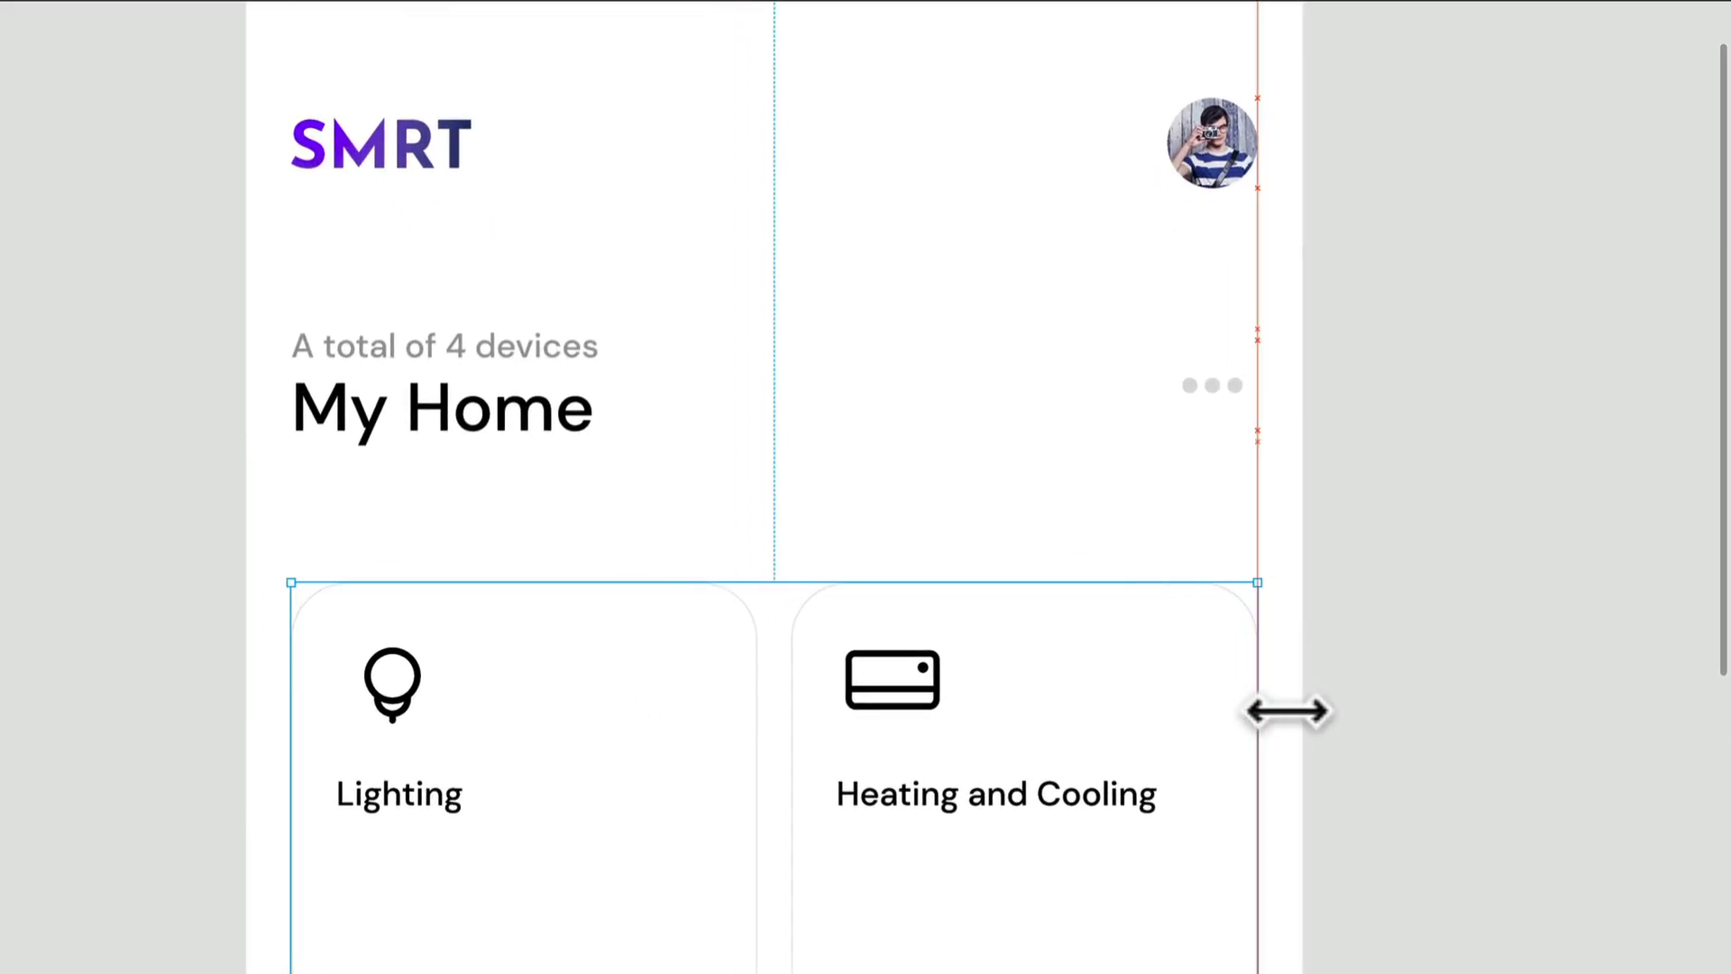
pyautogui.moveTo(1195, 772); pyautogui.dragTo(1199, 717)
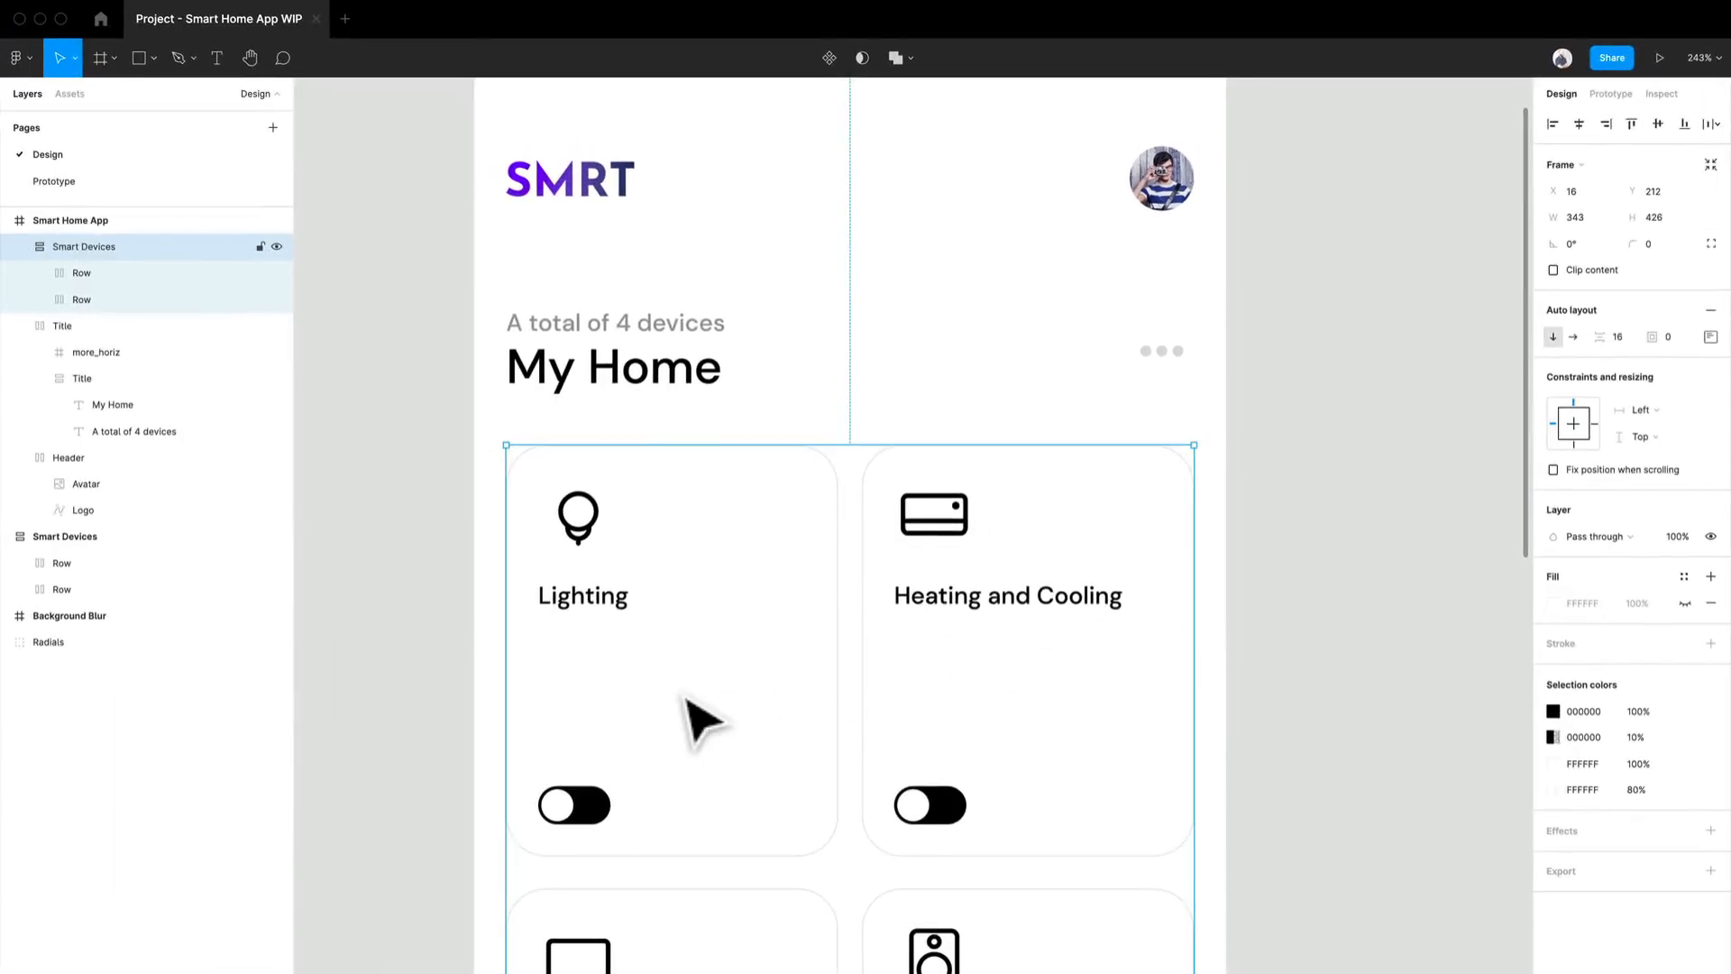
# Examine the rows and containers of the Smart Devices group, down to the Lighting card's Toggle layer and its auto layout spacing and padding.
pyautogui.click(545, 878)
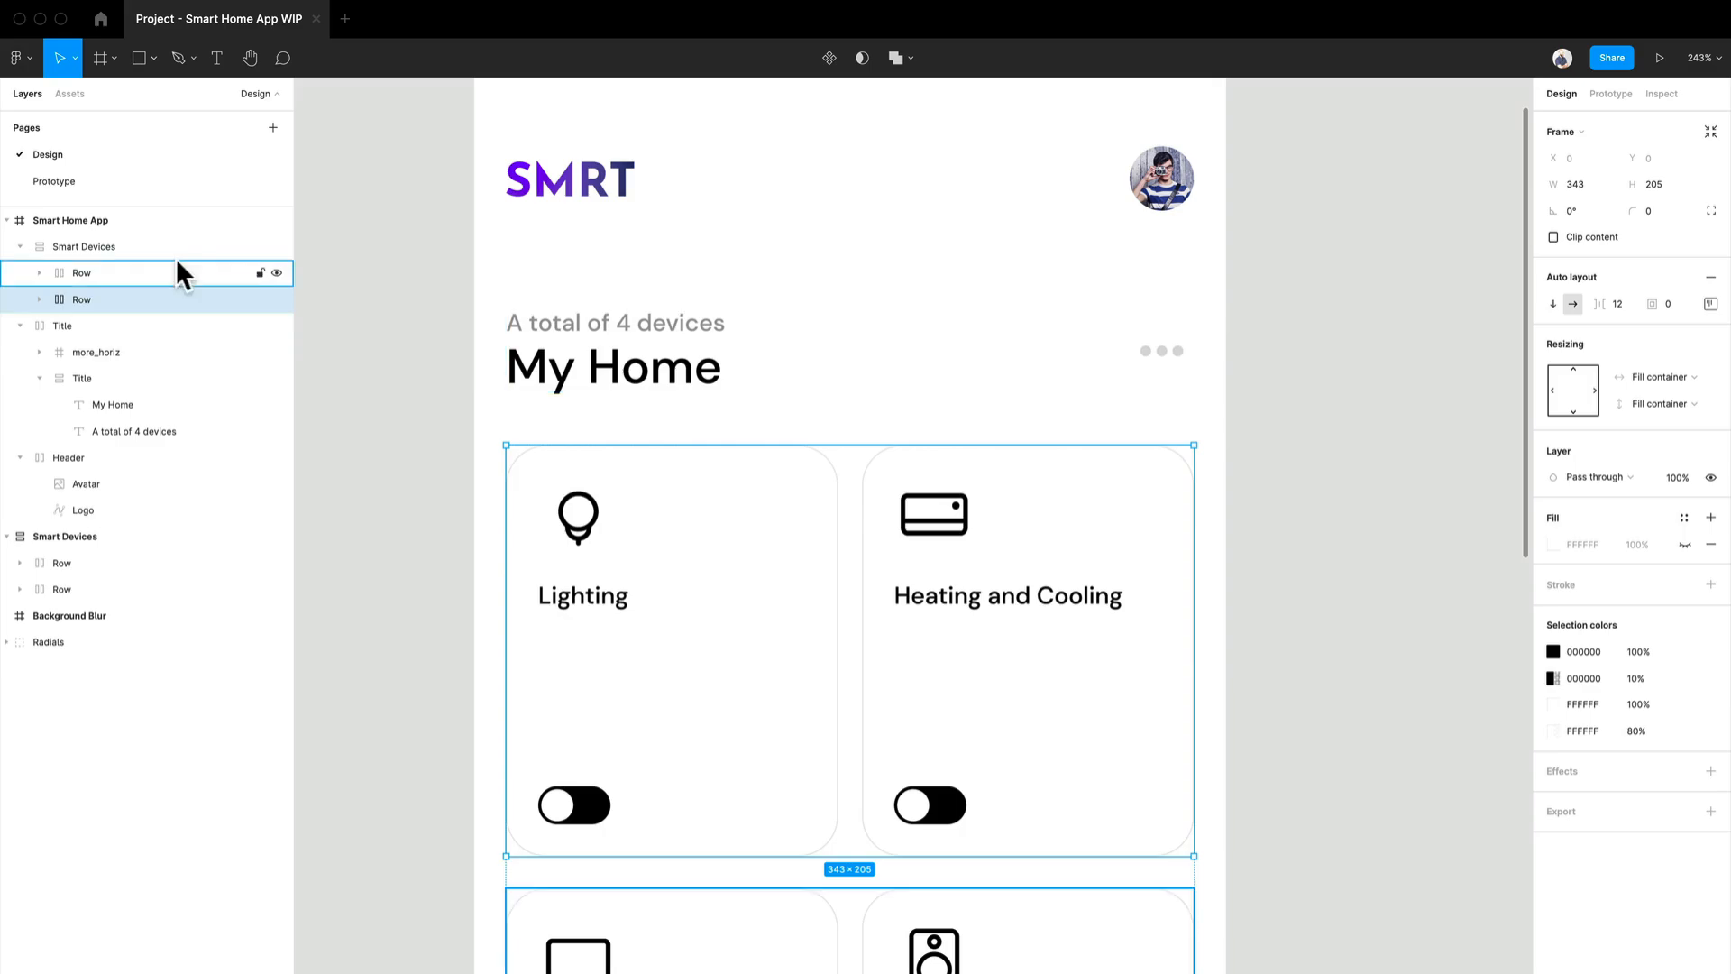
pyautogui.scroll(-3, 869, 811)
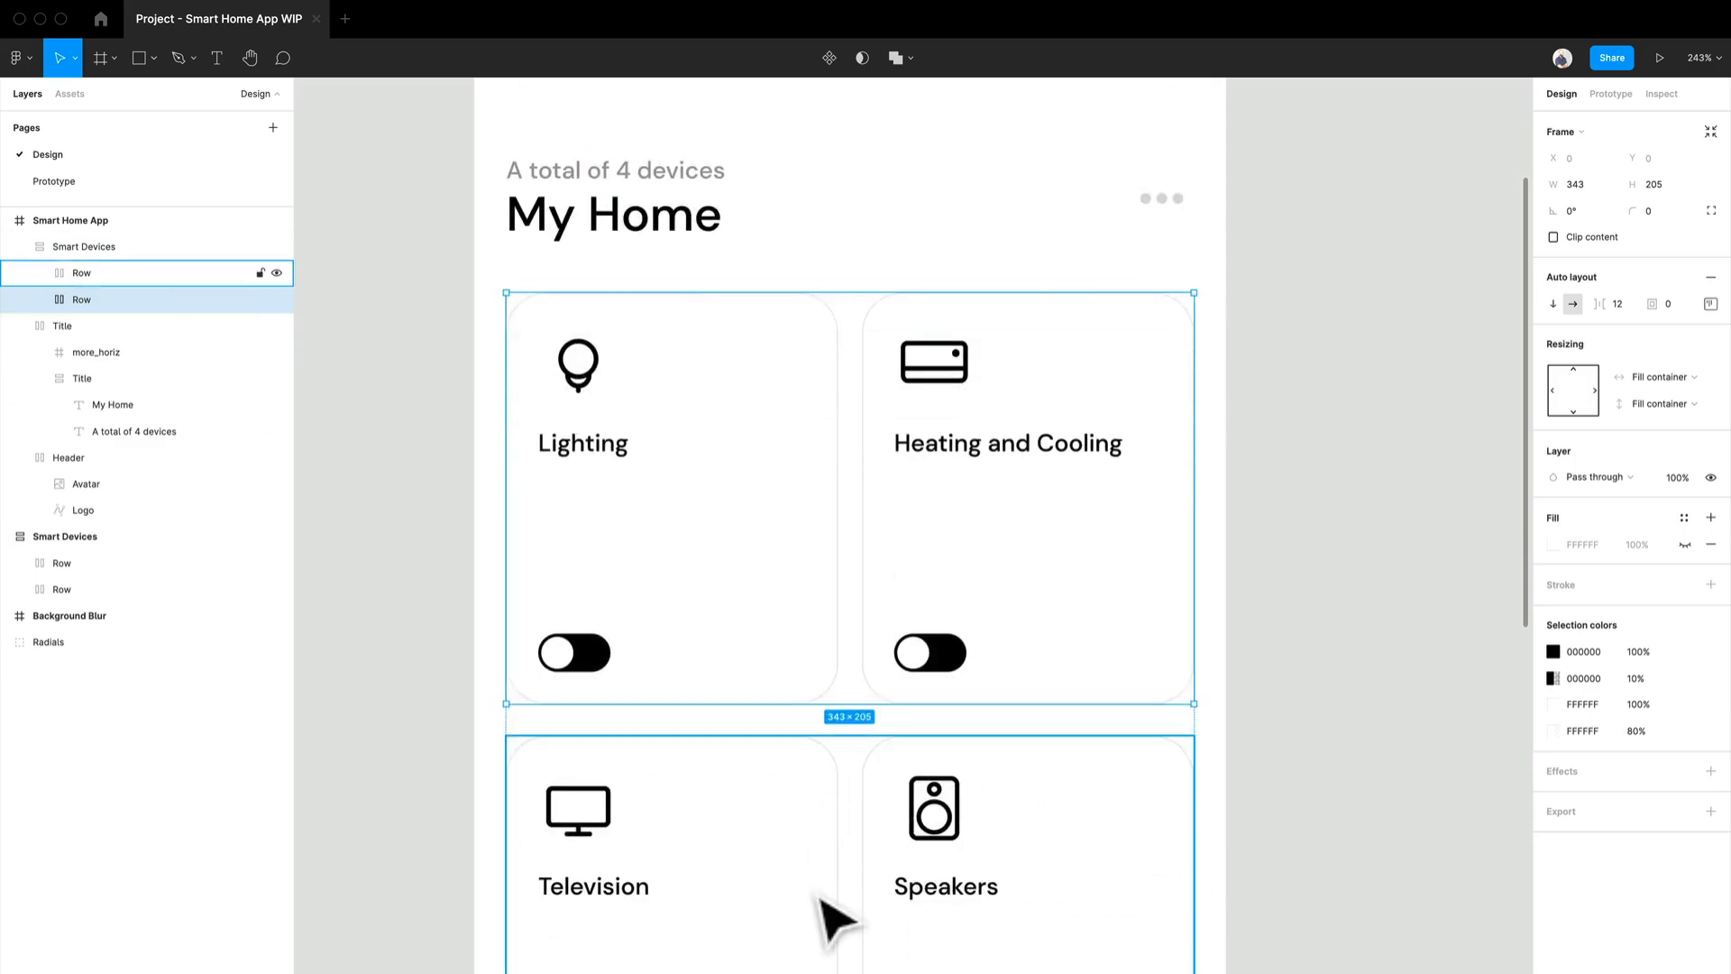
pyautogui.click(754, 575)
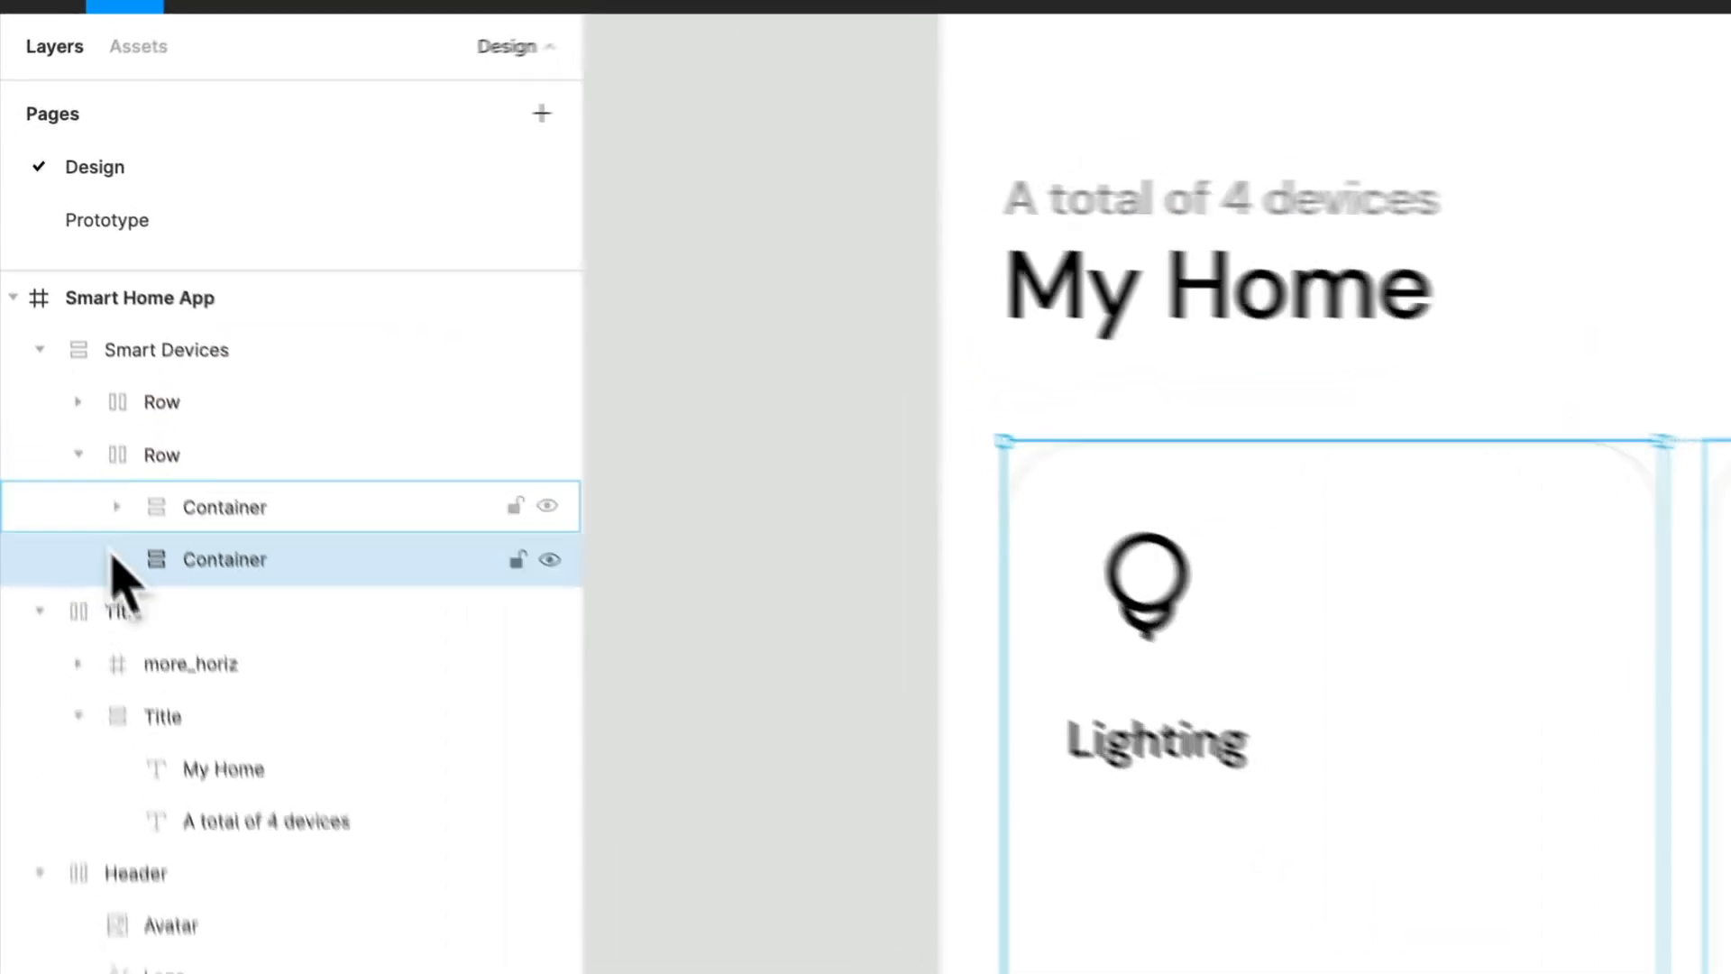
pyautogui.click(58, 352)
pyautogui.click(315, 656)
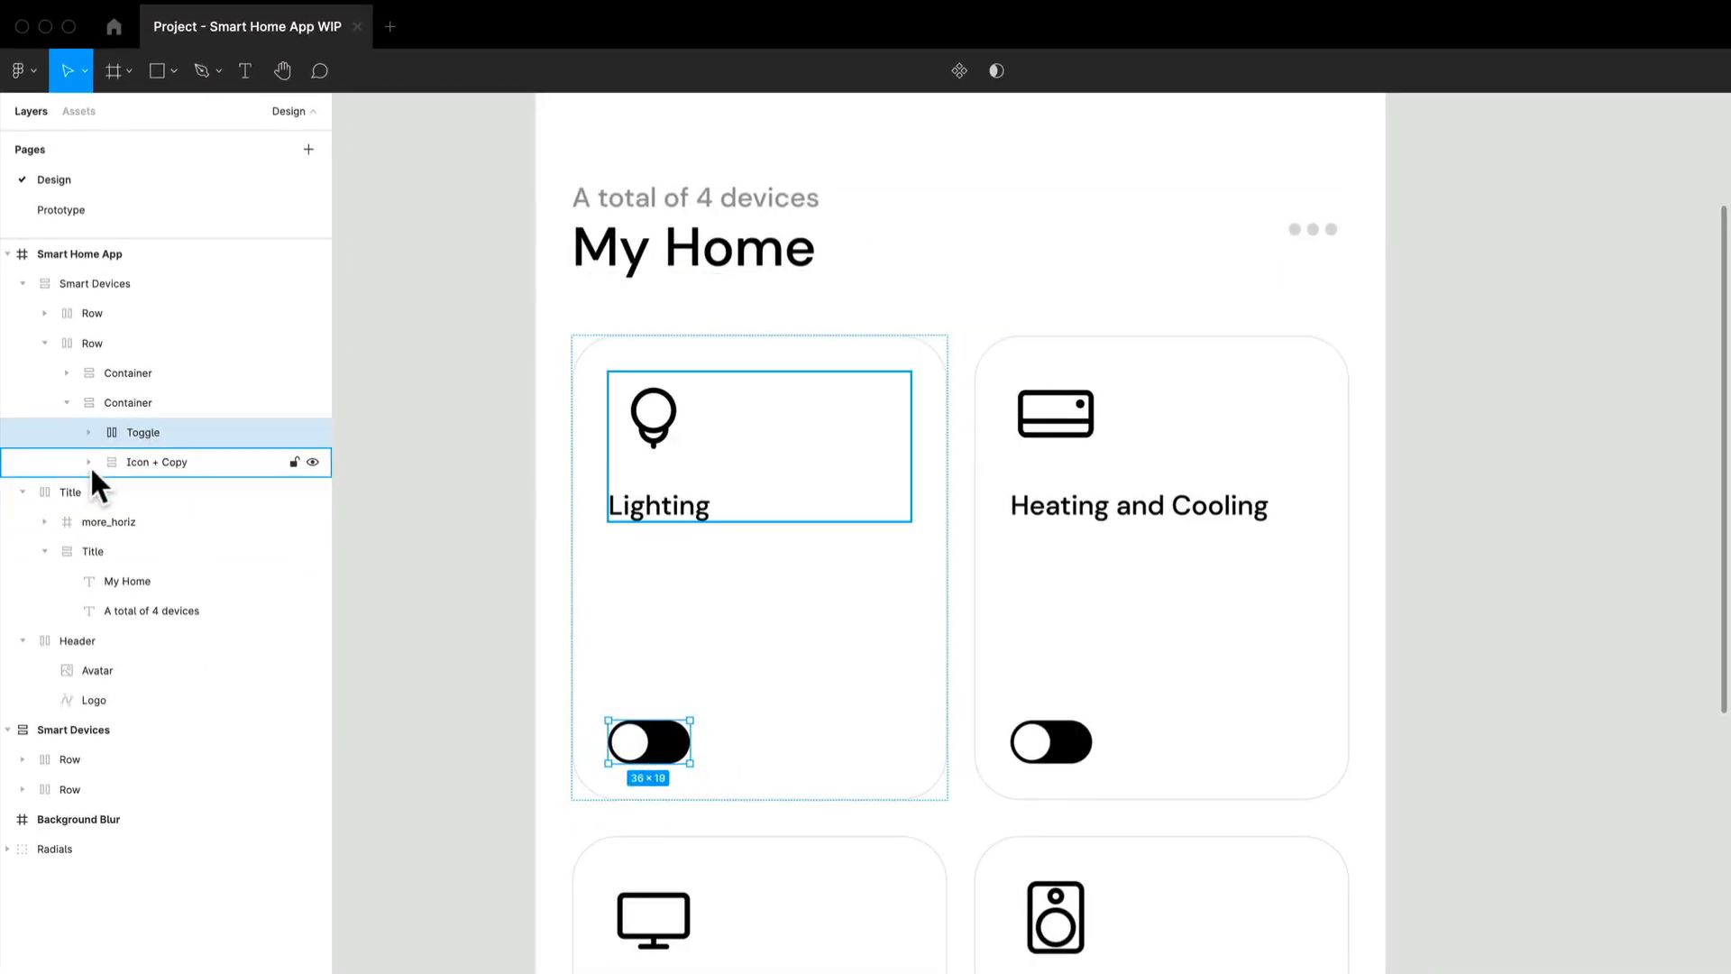
pyautogui.click(89, 432)
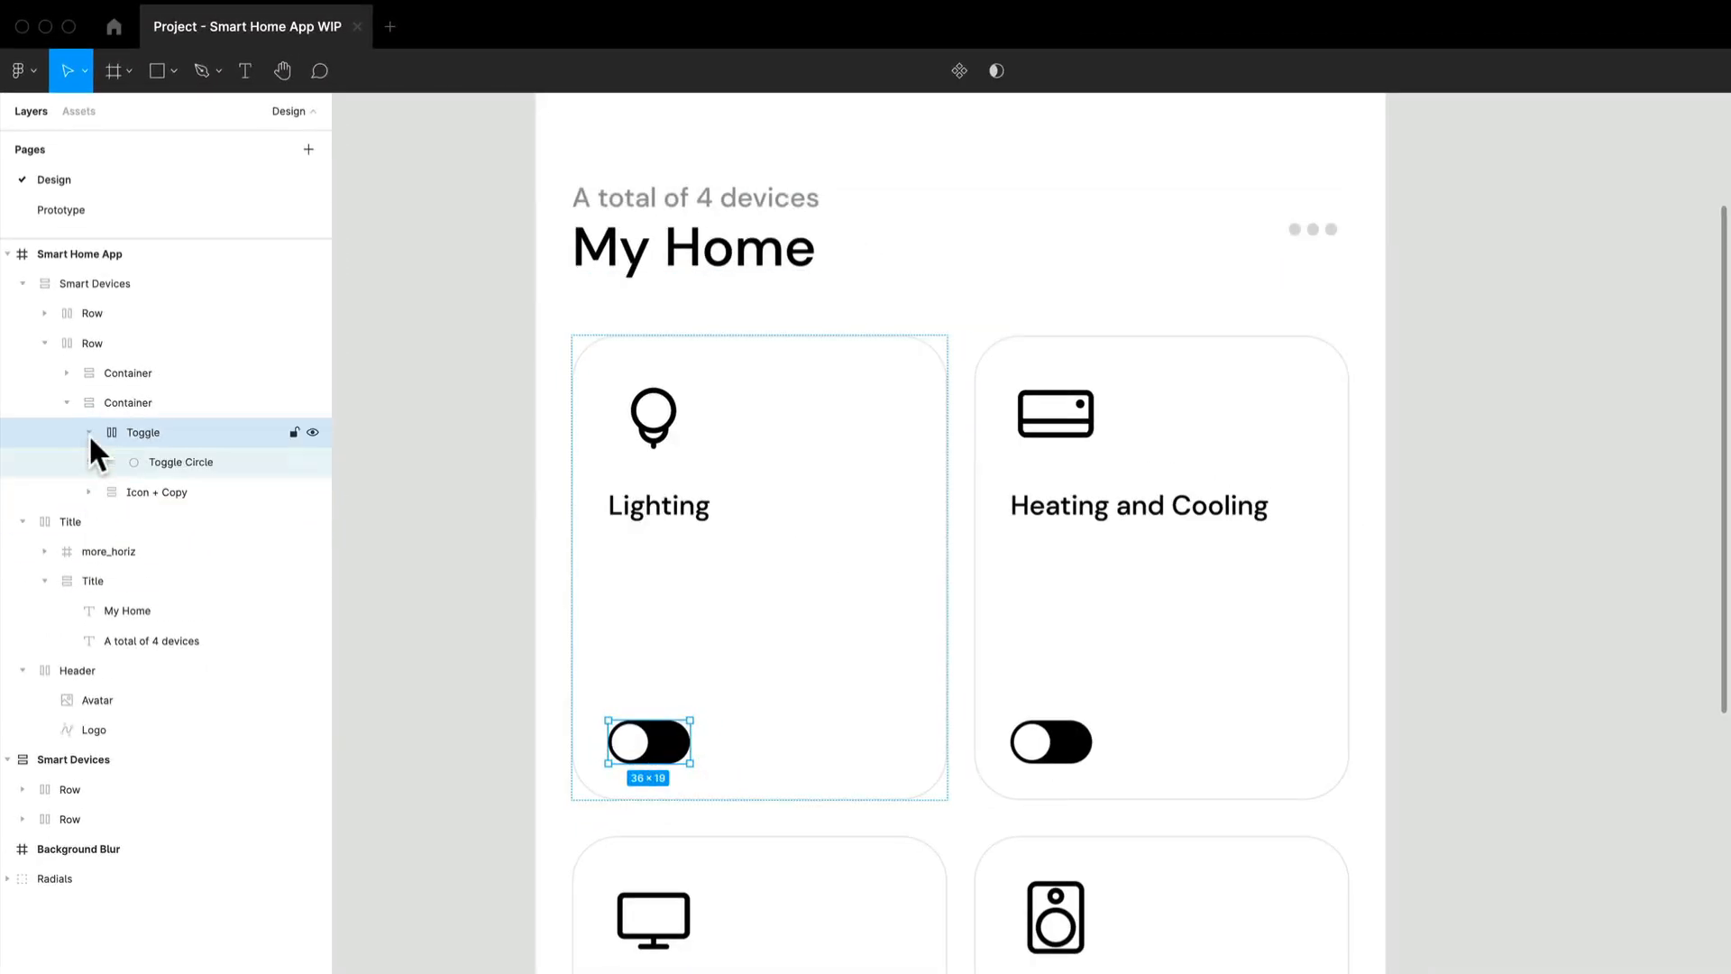
pyautogui.click(178, 460)
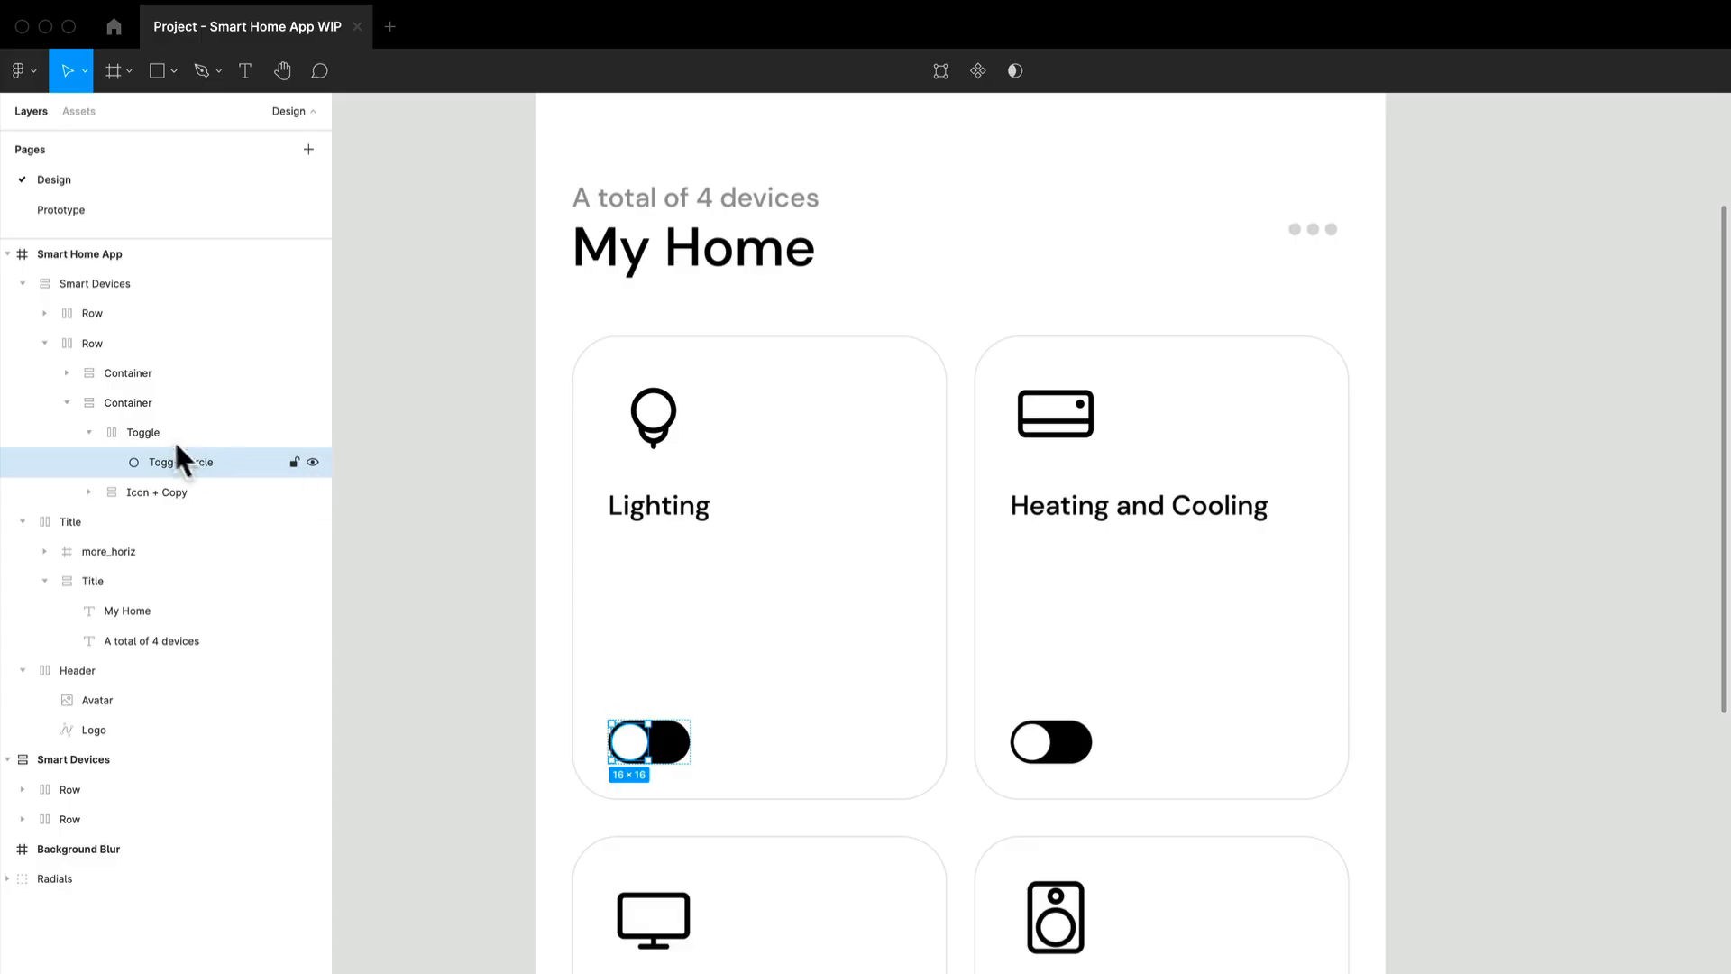
pyautogui.scroll(5, 585, 703)
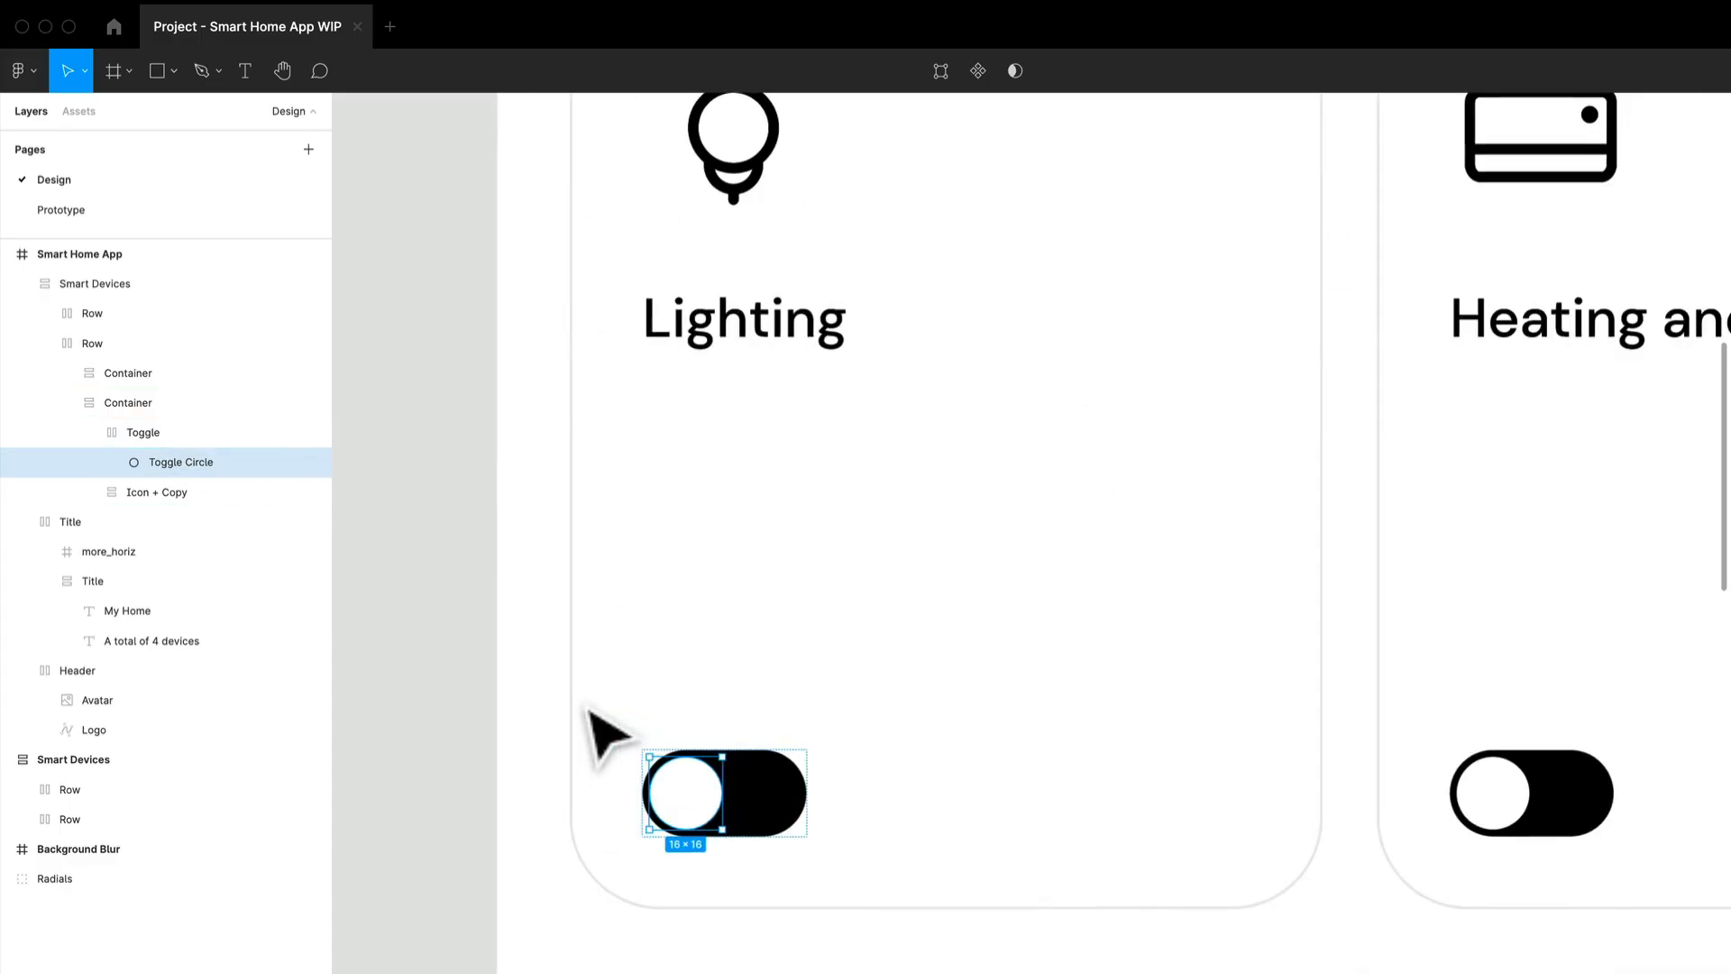
pyautogui.click(143, 436)
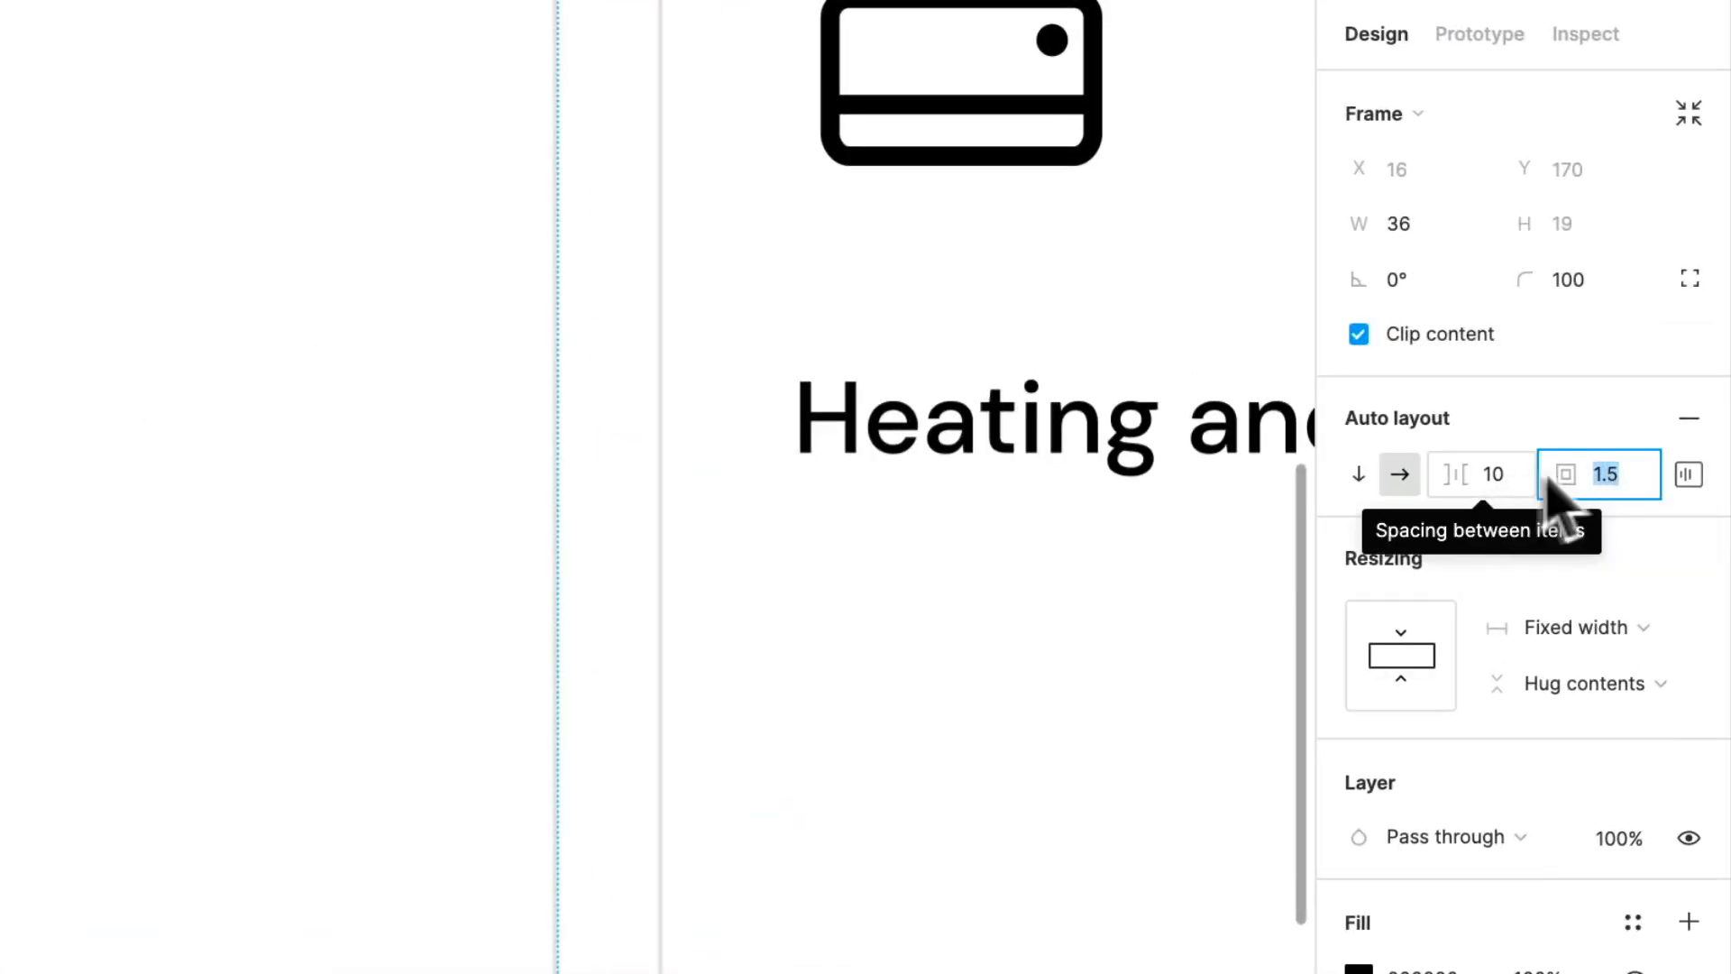
pyautogui.click(1505, 478)
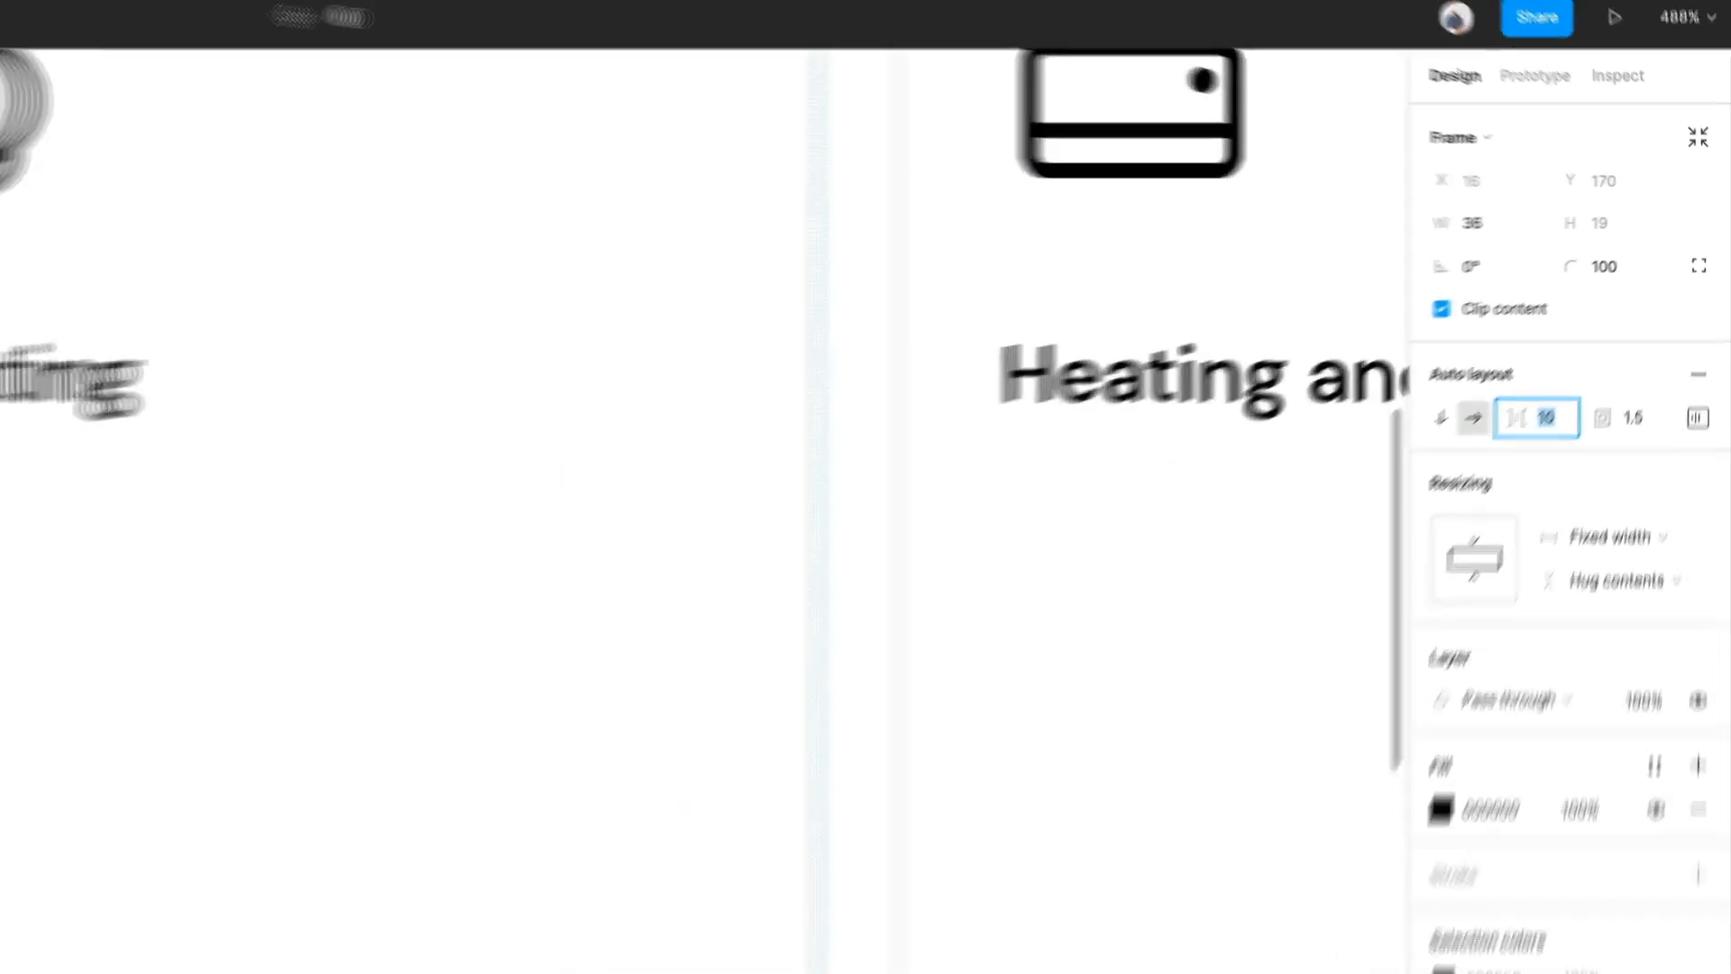
# Try widening the Lighting card's toggle to about 106 and aligning its circle center right, undoing each change.
pyautogui.moveTo(532, 893); pyautogui.dragTo(870, 898)
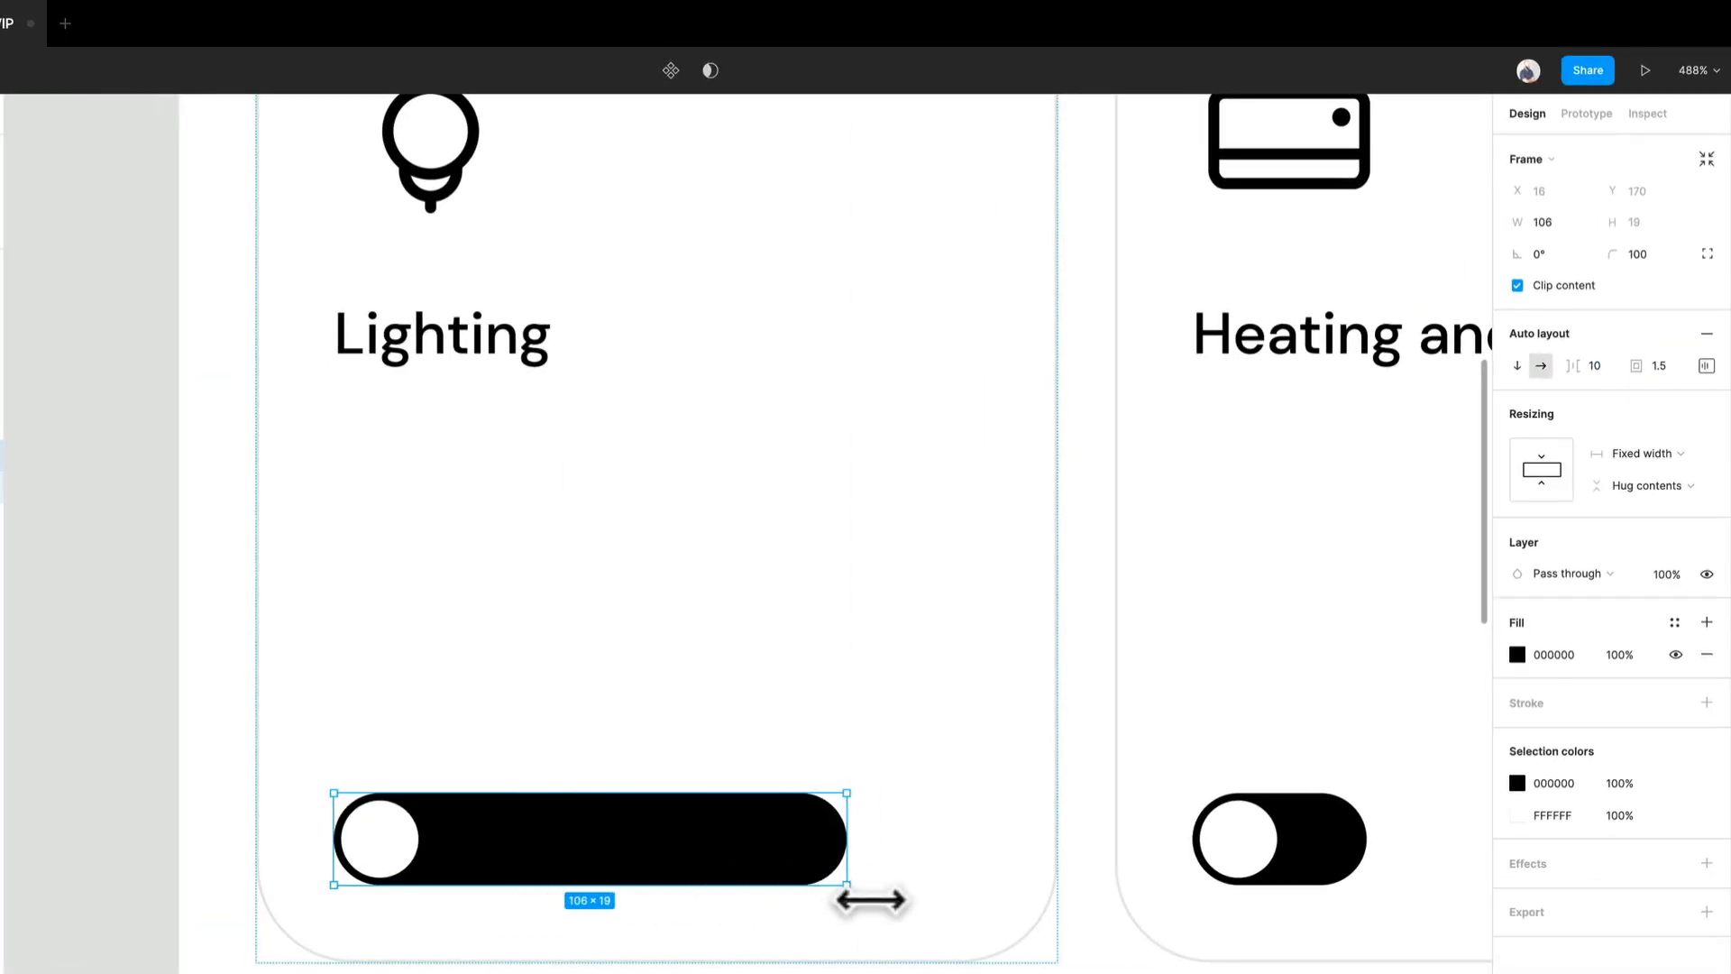
pyautogui.hotkey('ctrl', 'z')
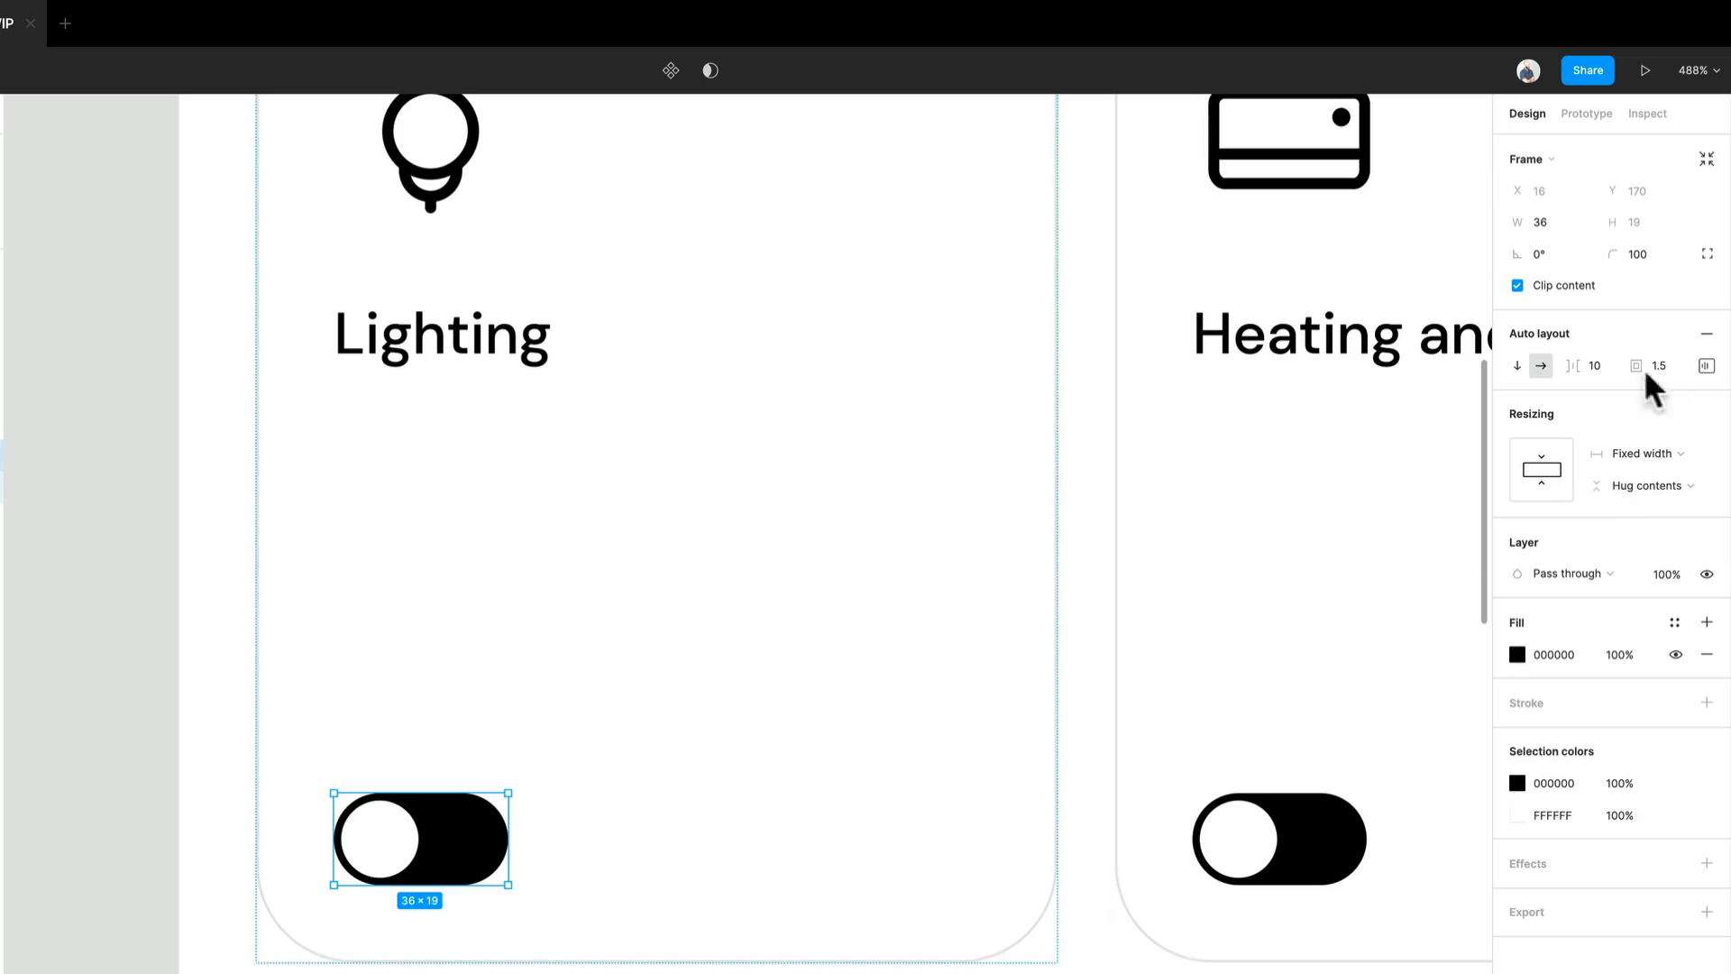
pyautogui.click(1706, 366)
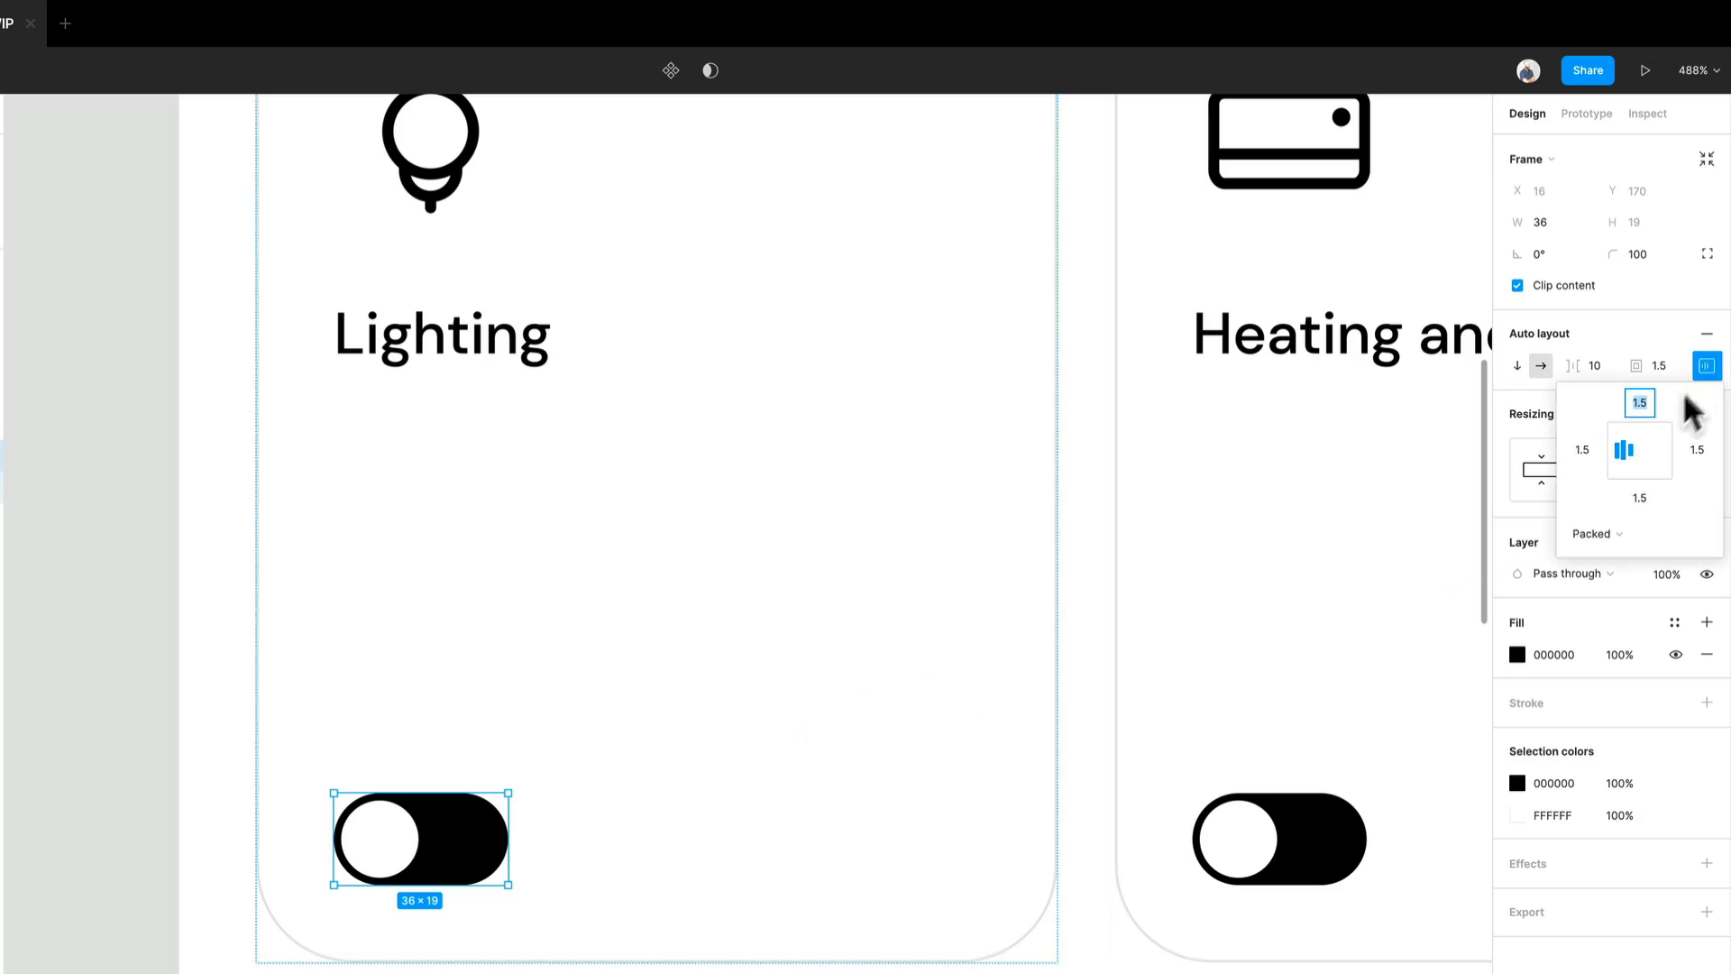
pyautogui.click(1656, 449)
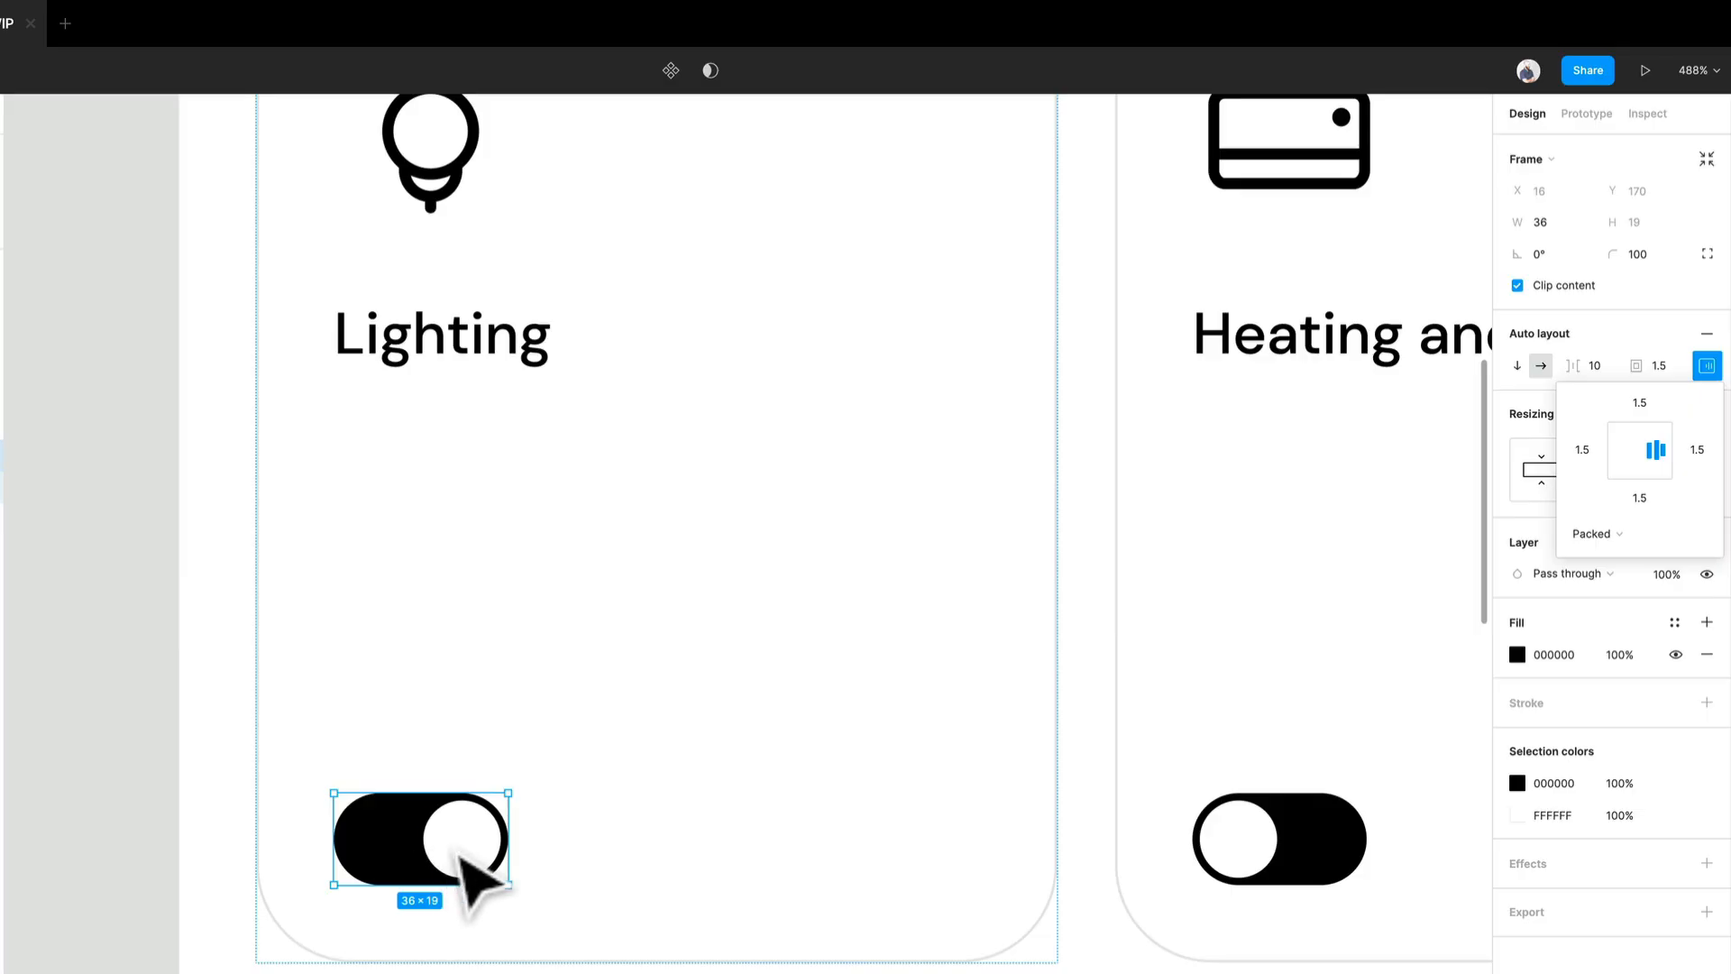
pyautogui.press('super+z')
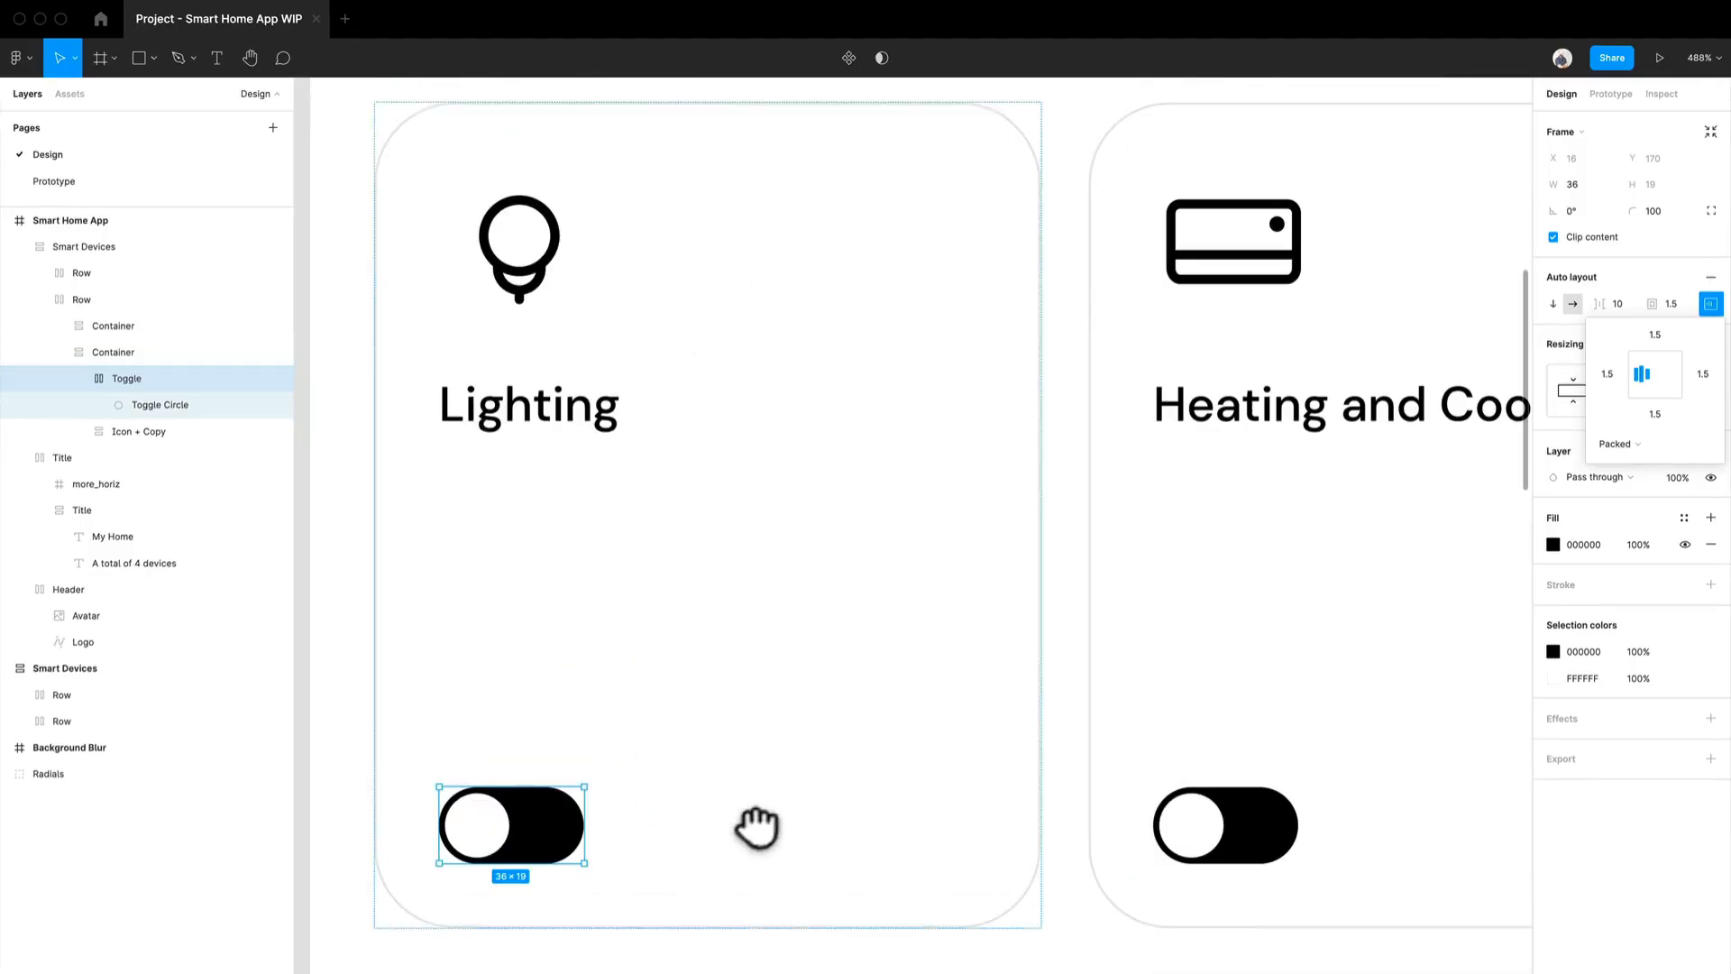
# Examine how the Lighting card is nested: its Row, the card's Container, the Toggle and the Icon + Copy stack.
pyautogui.click(367, 574)
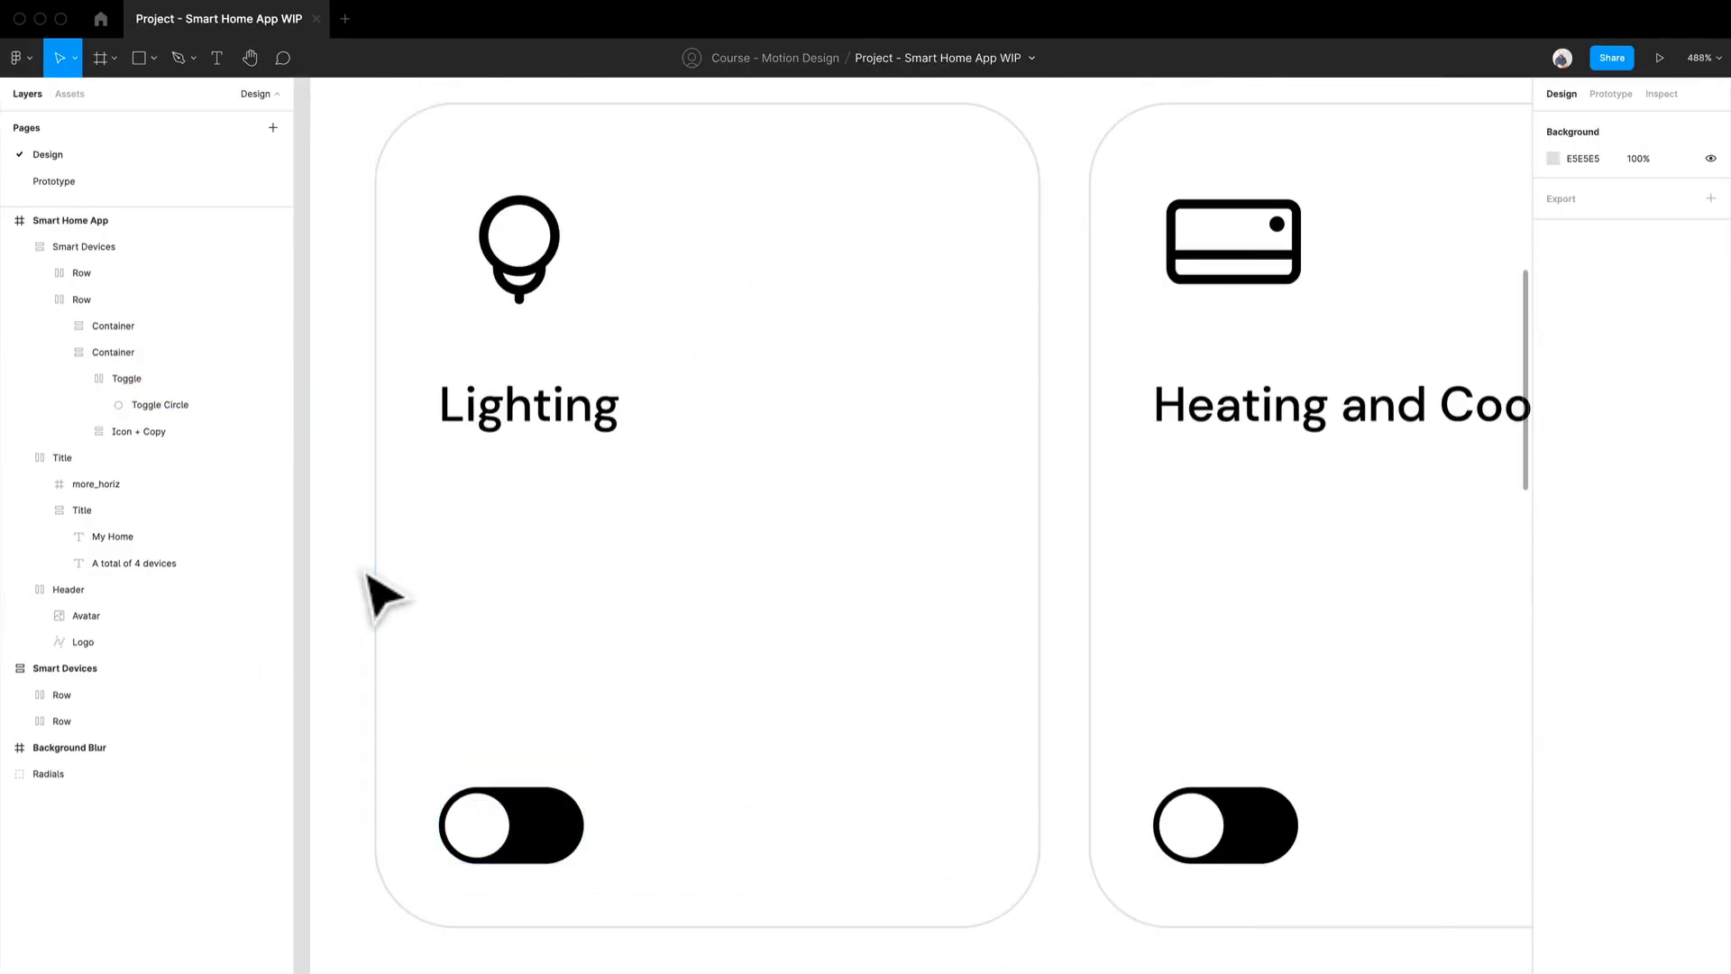
pyautogui.click(581, 419)
pyautogui.click(591, 440)
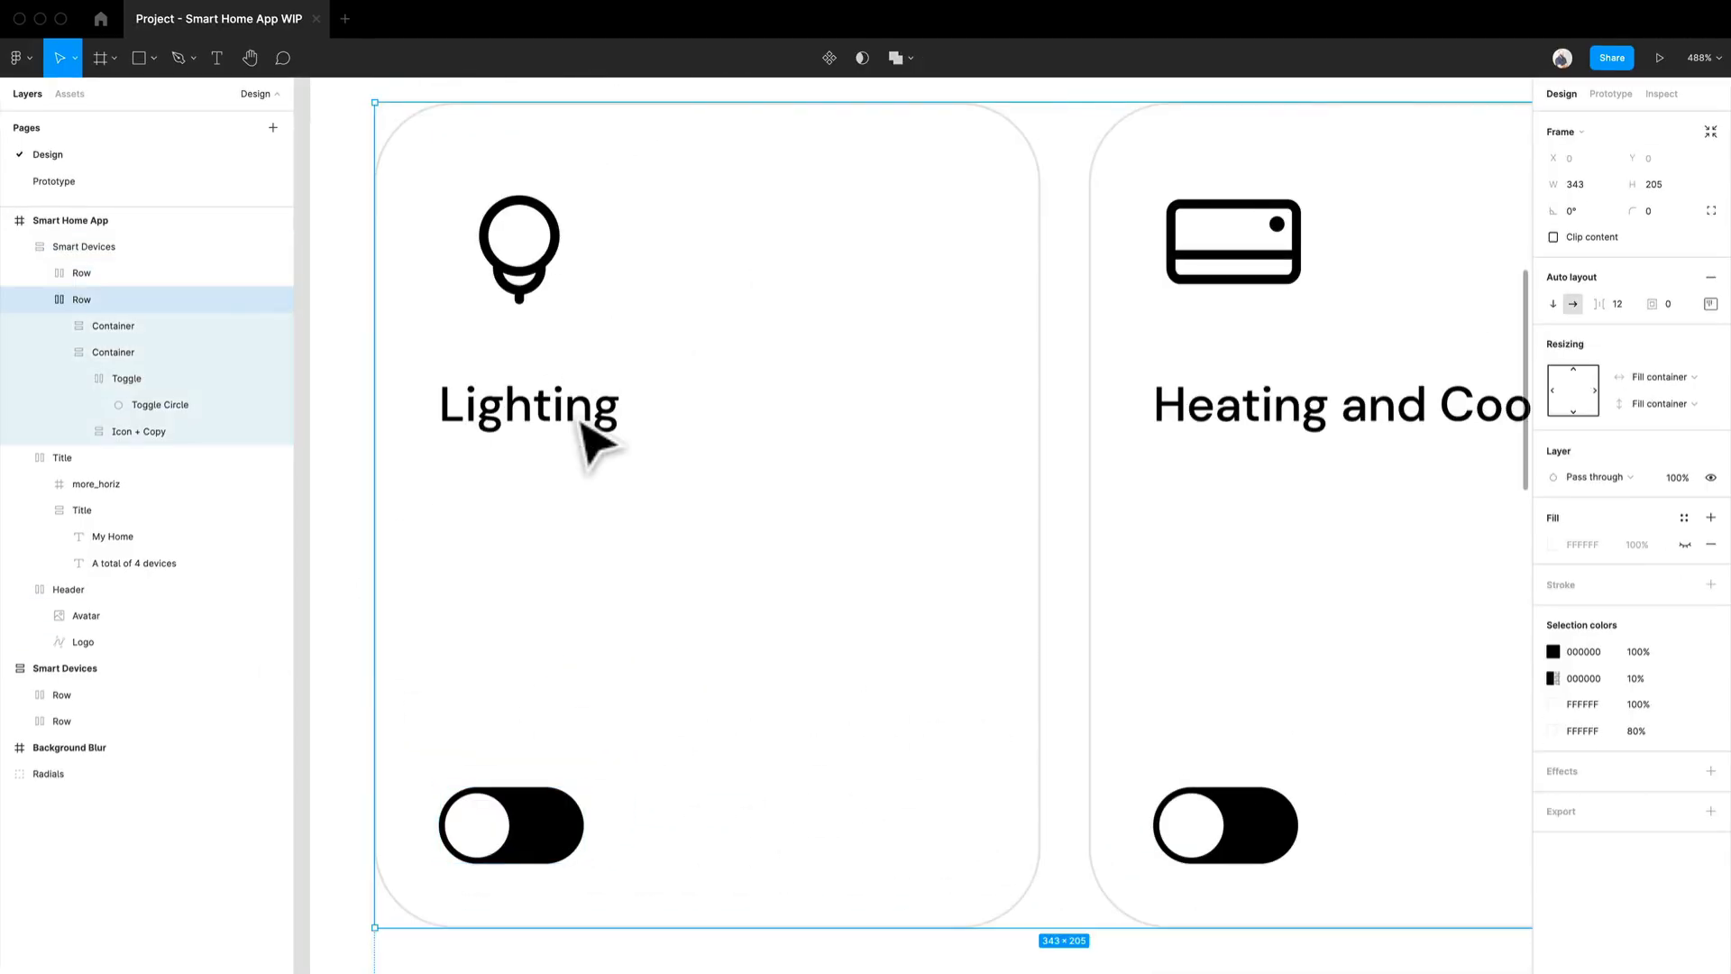
pyautogui.click(599, 442)
pyautogui.click(599, 441)
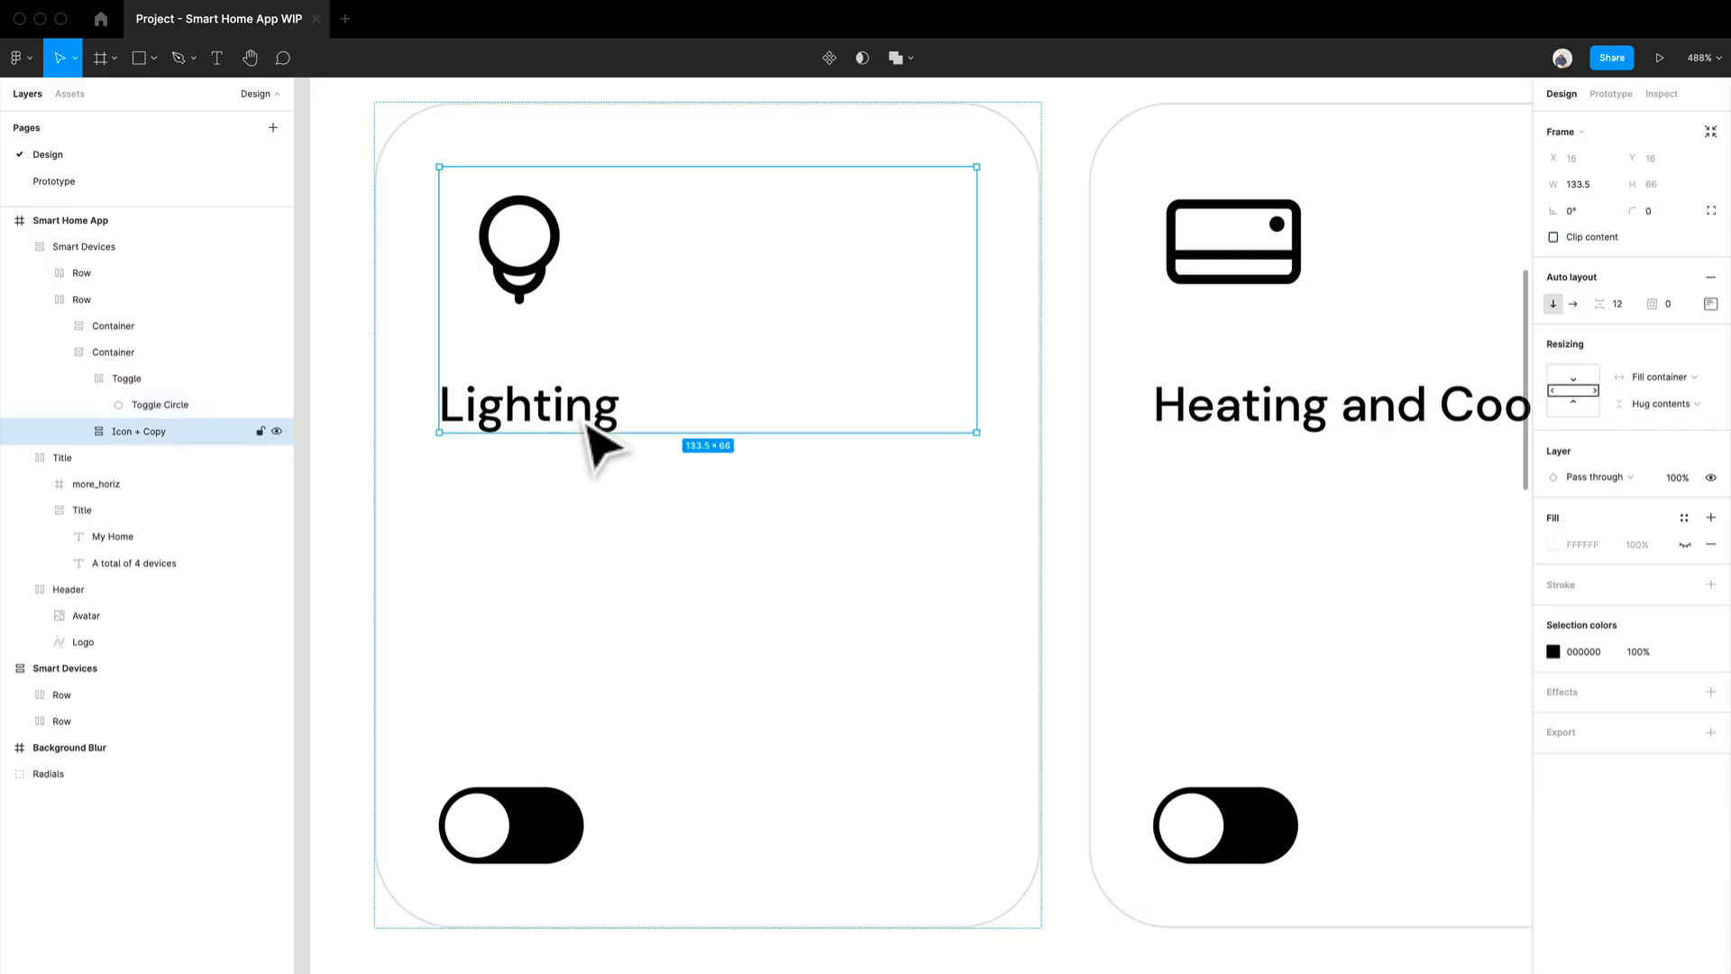
pyautogui.click(795, 622)
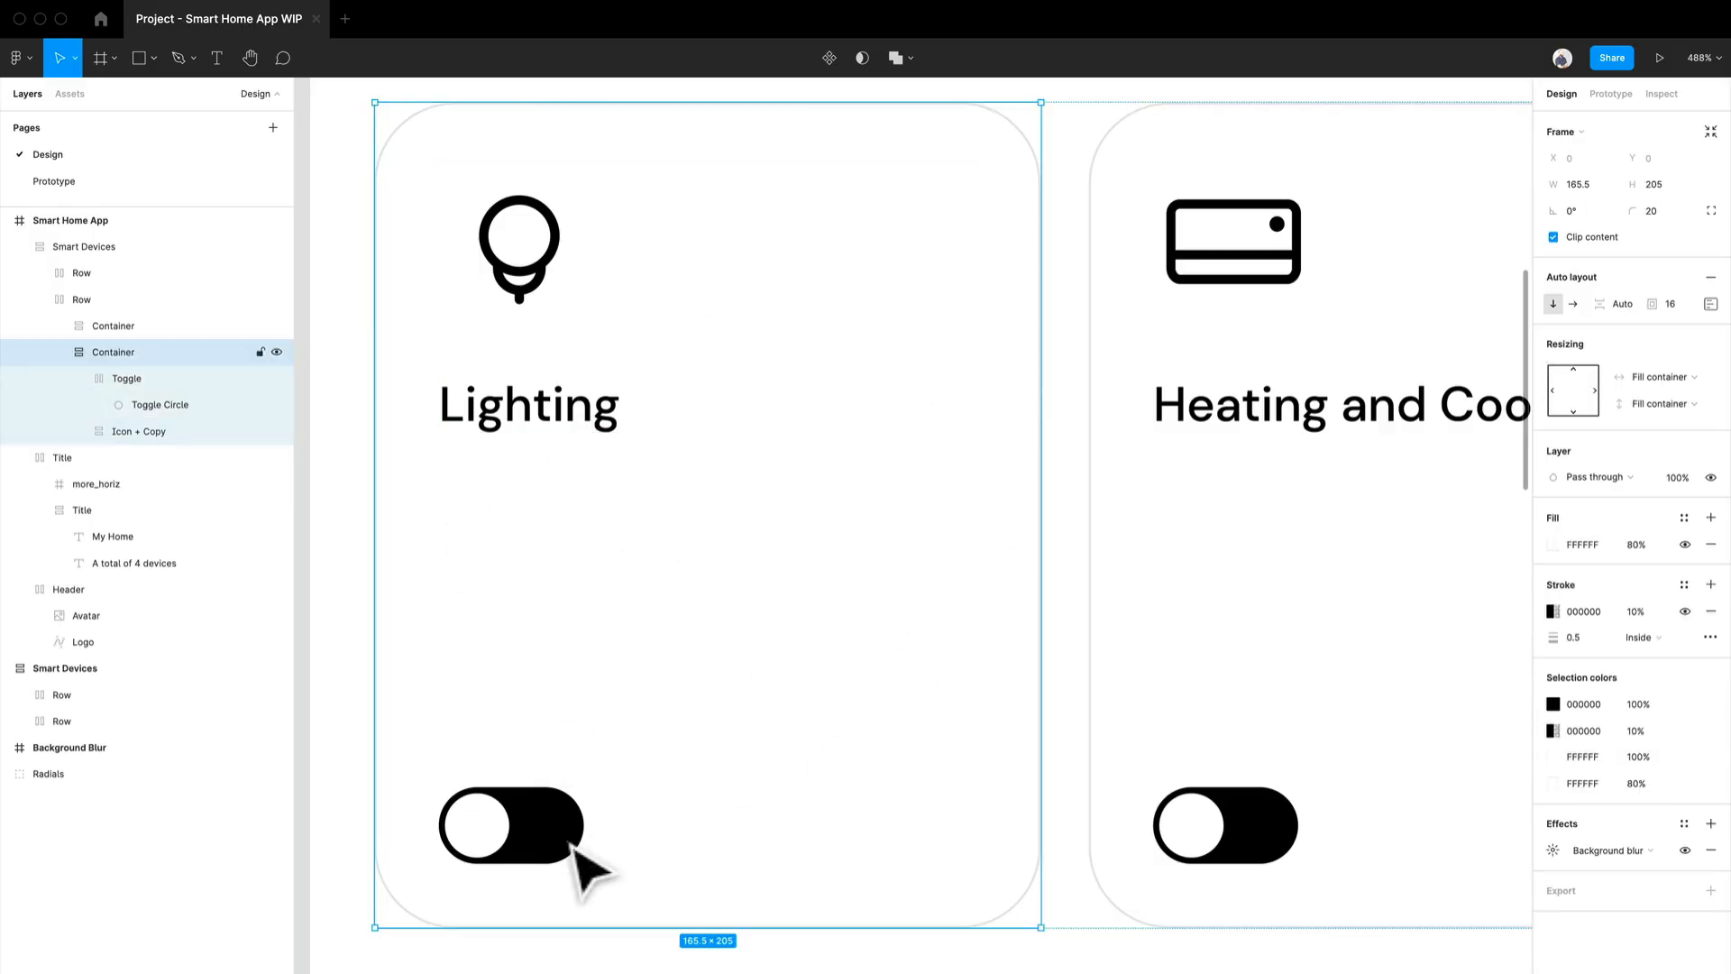
pyautogui.click(132, 386)
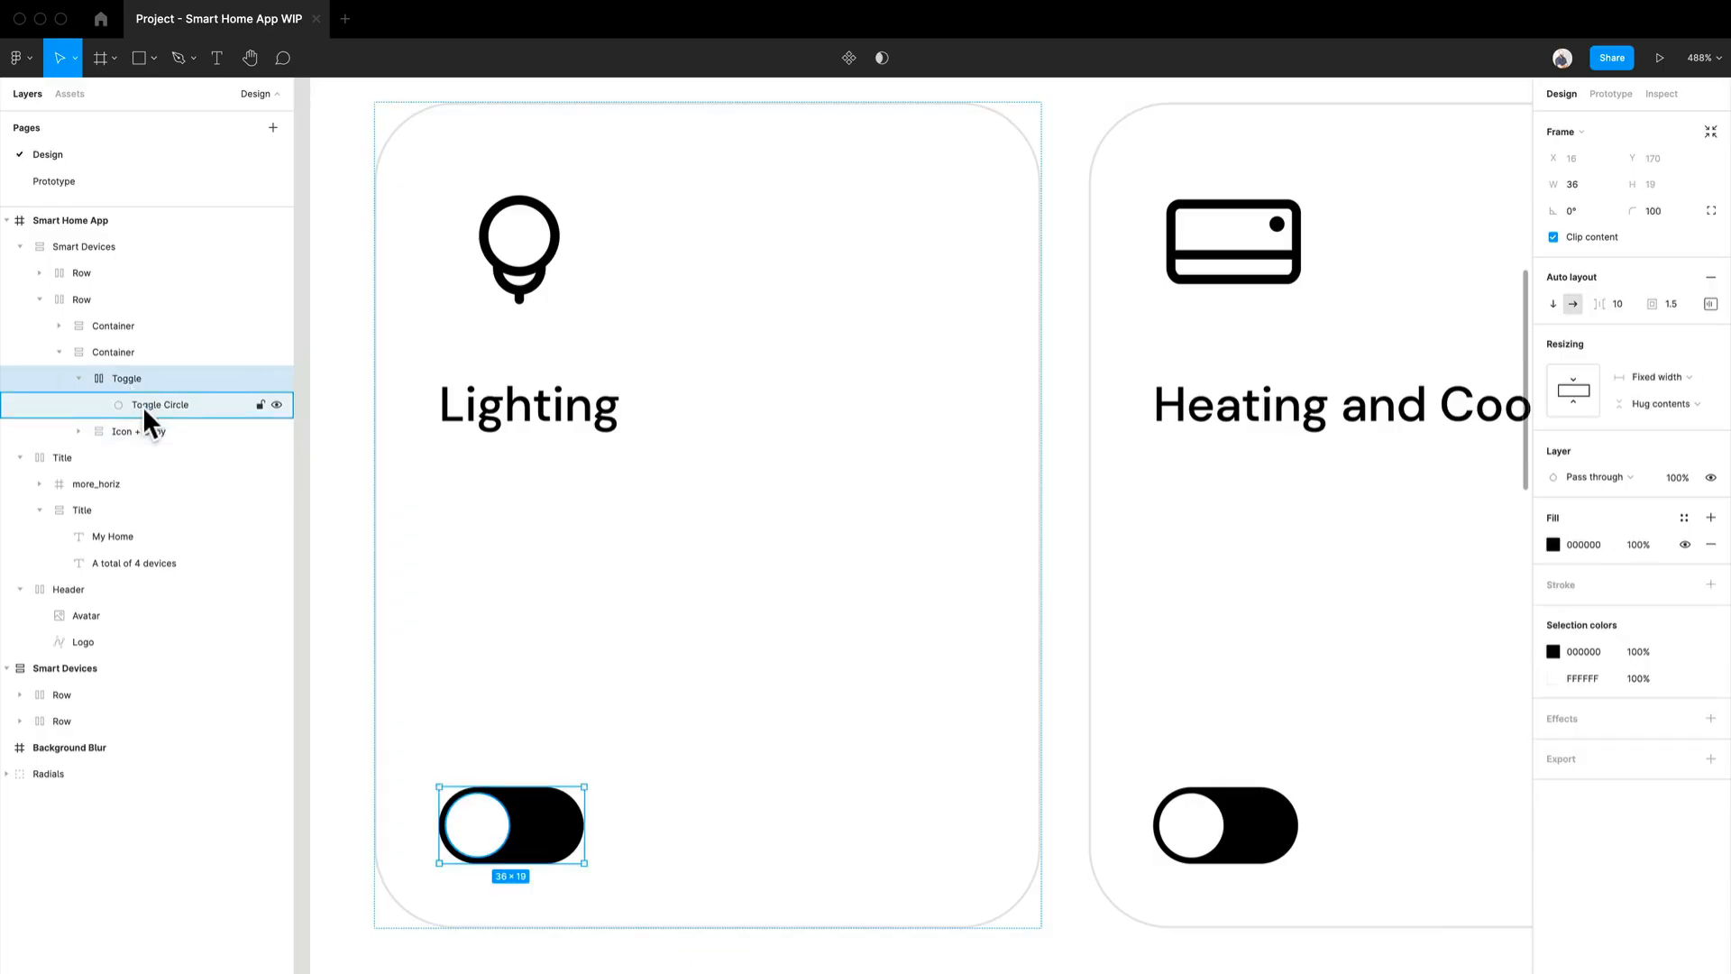
pyautogui.click(79, 377)
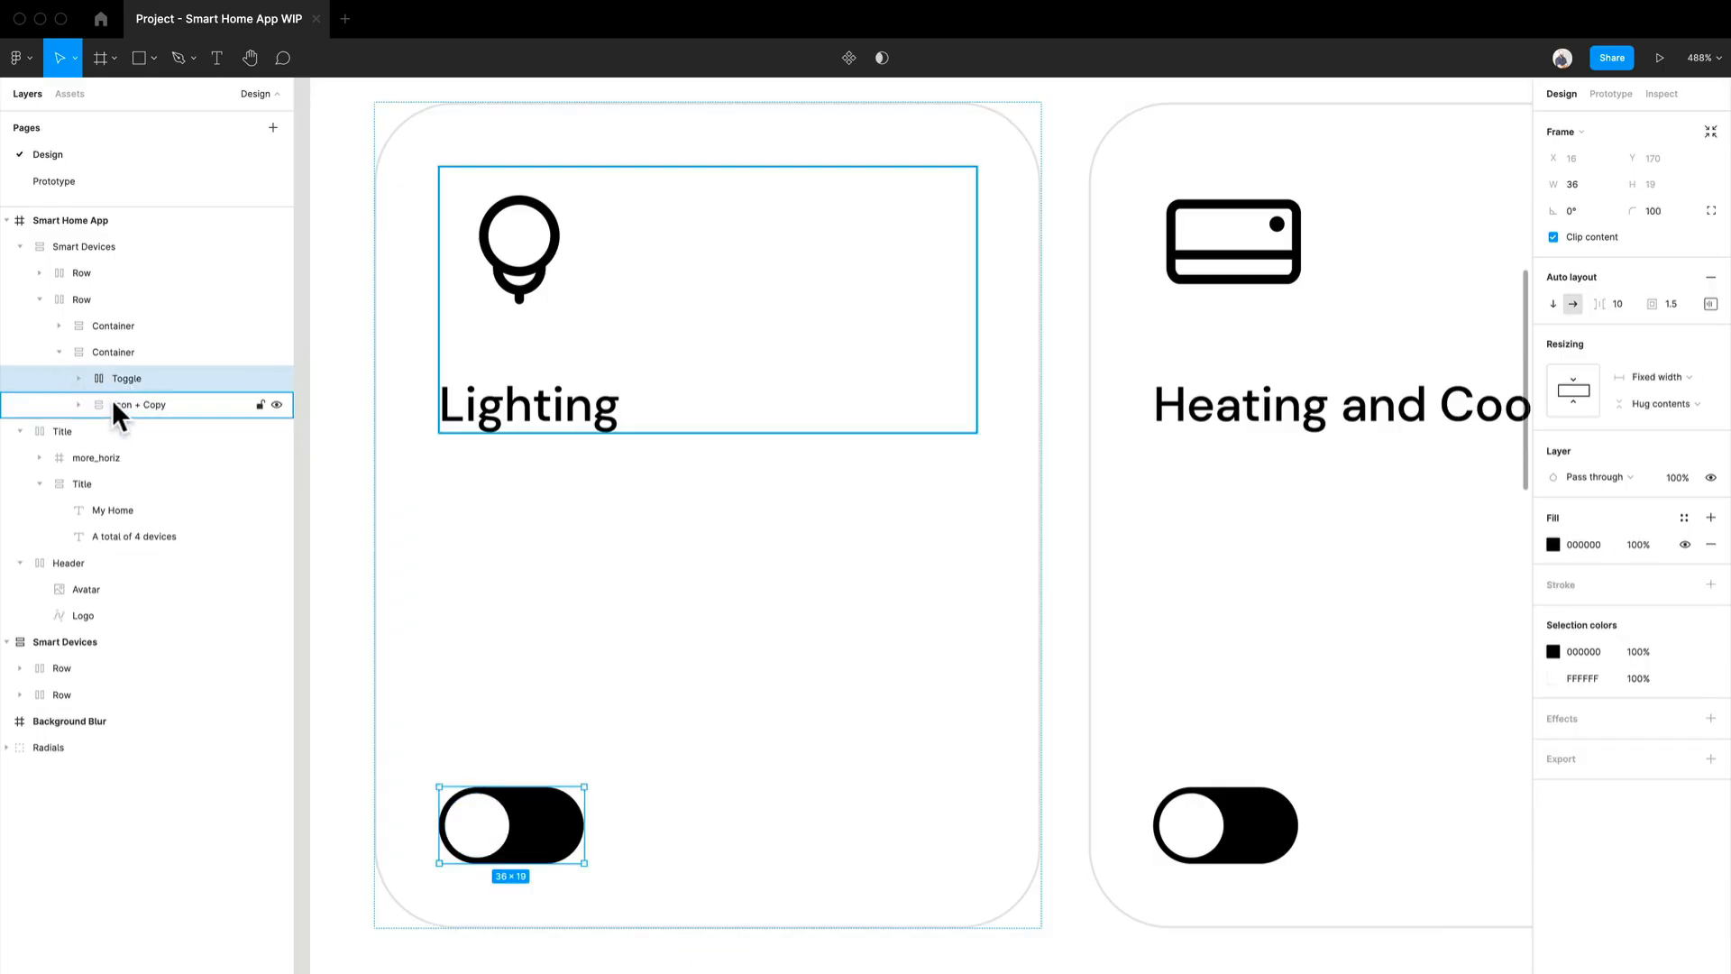
pyautogui.click(112, 400)
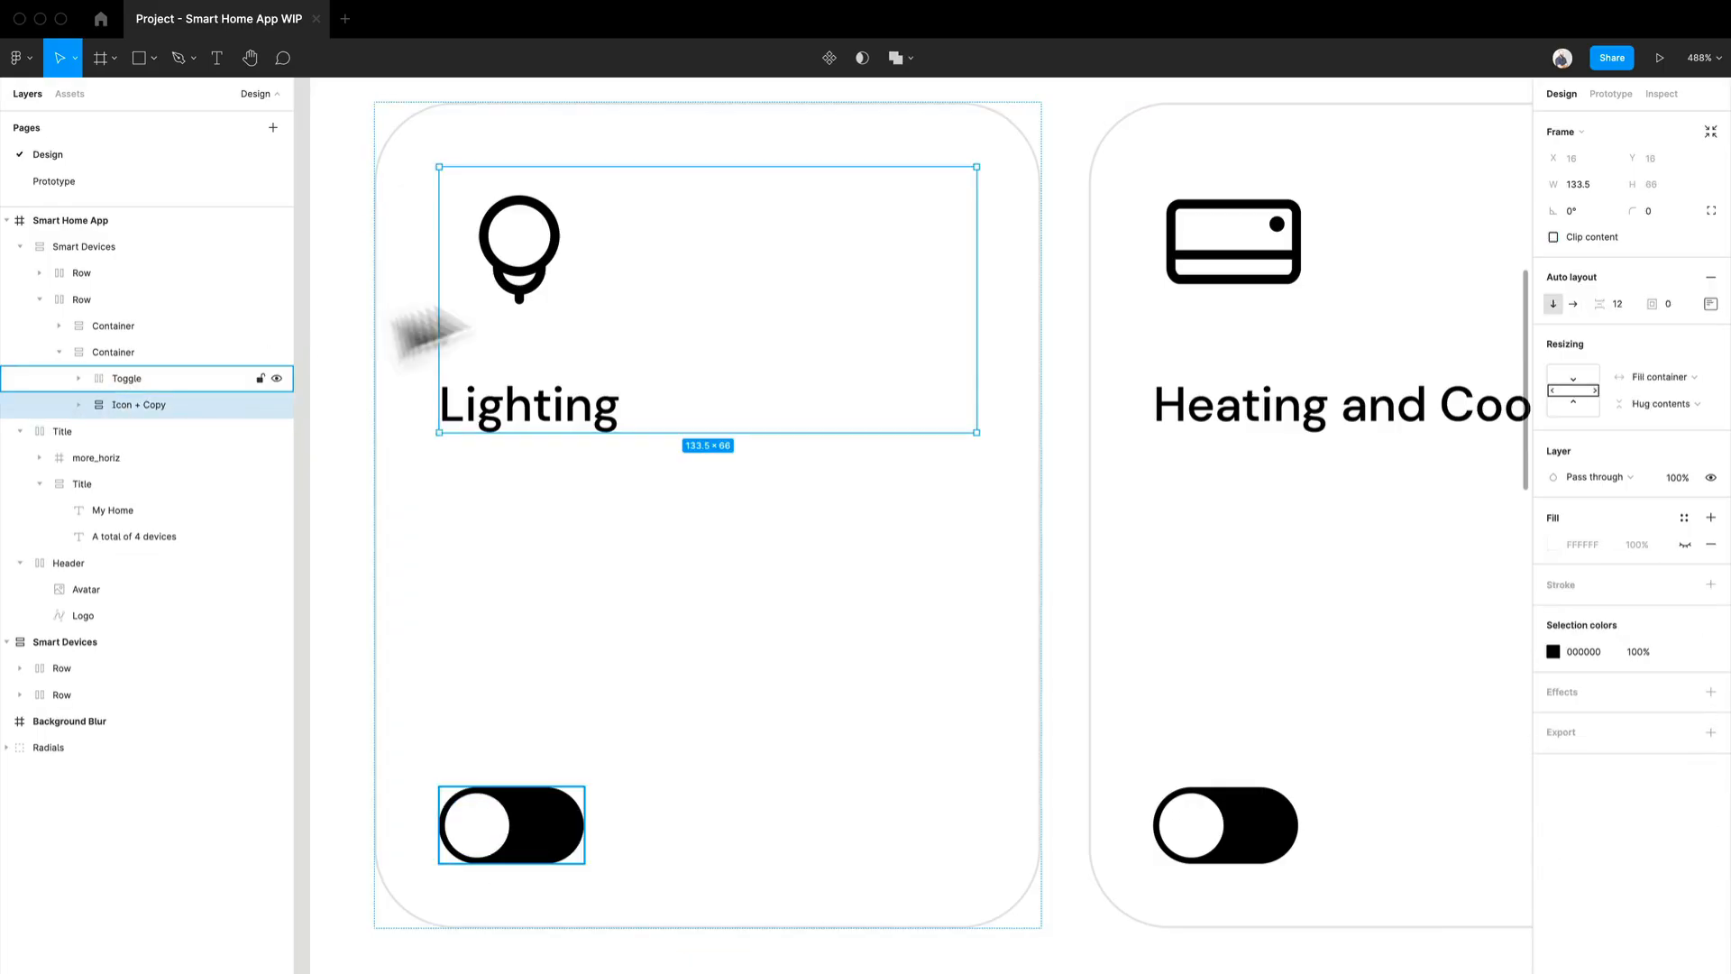
# Examine the Lighting card's Icon + Copy stack, including the resizing of its Lighting text and Light icon frame.
pyautogui.doubleClick(551, 290)
pyautogui.click(552, 413)
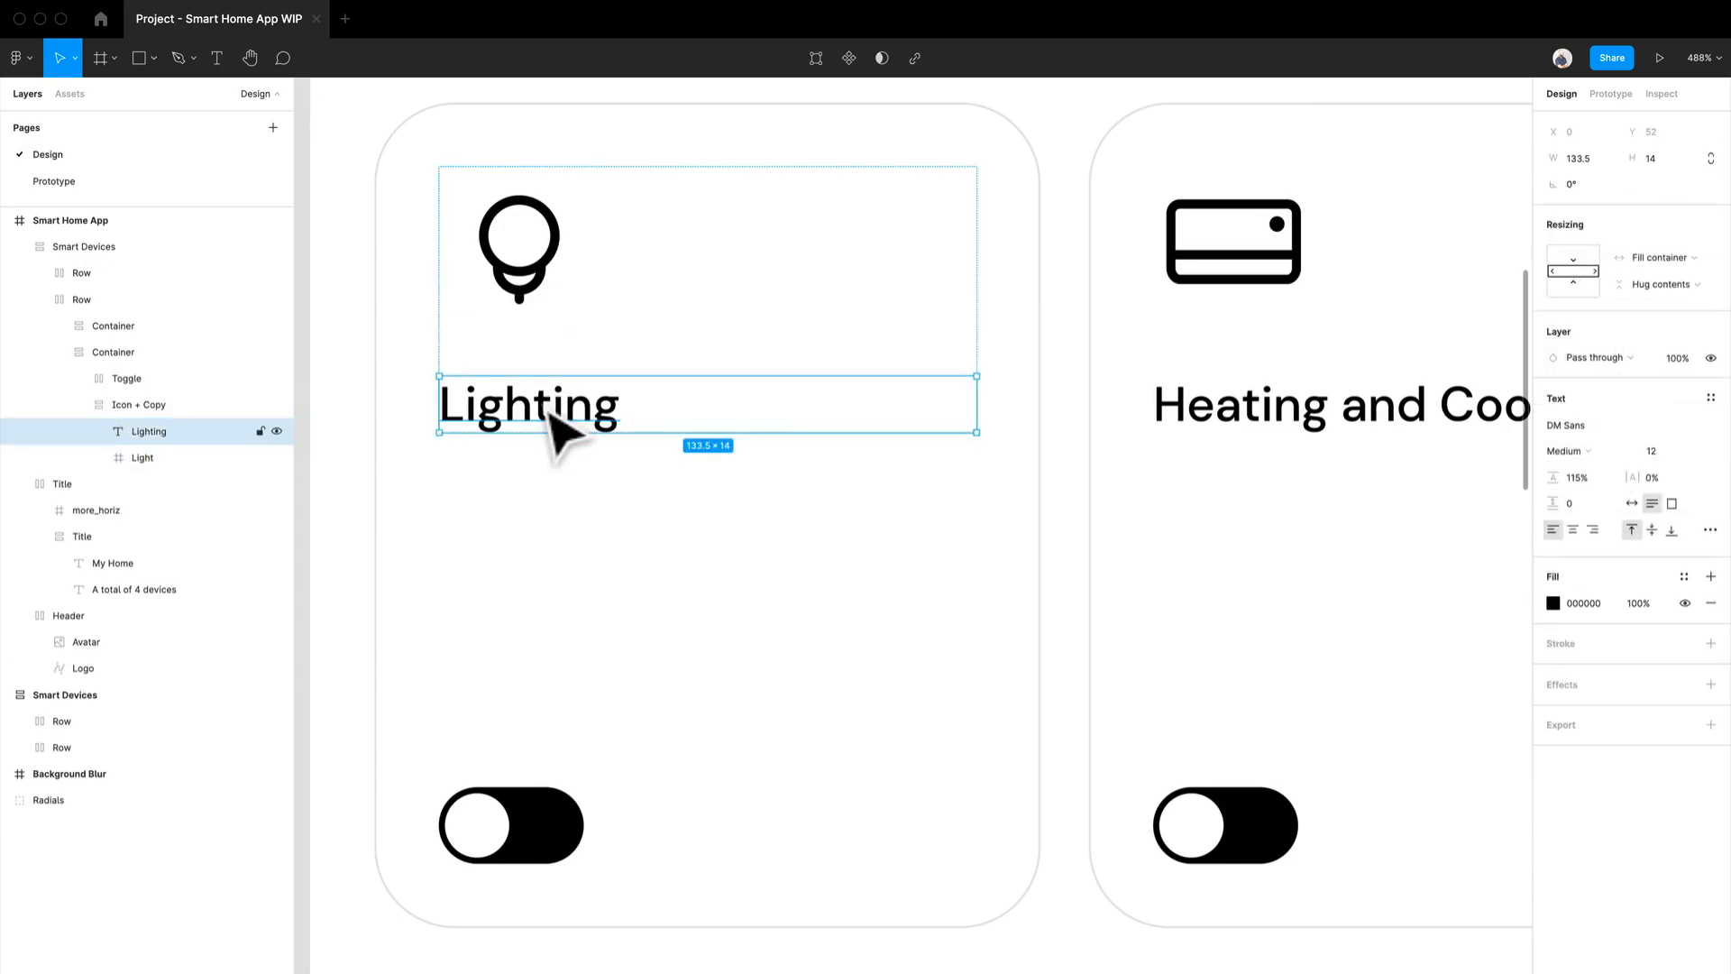
pyautogui.doubleClick(619, 408)
pyautogui.press('Escape')
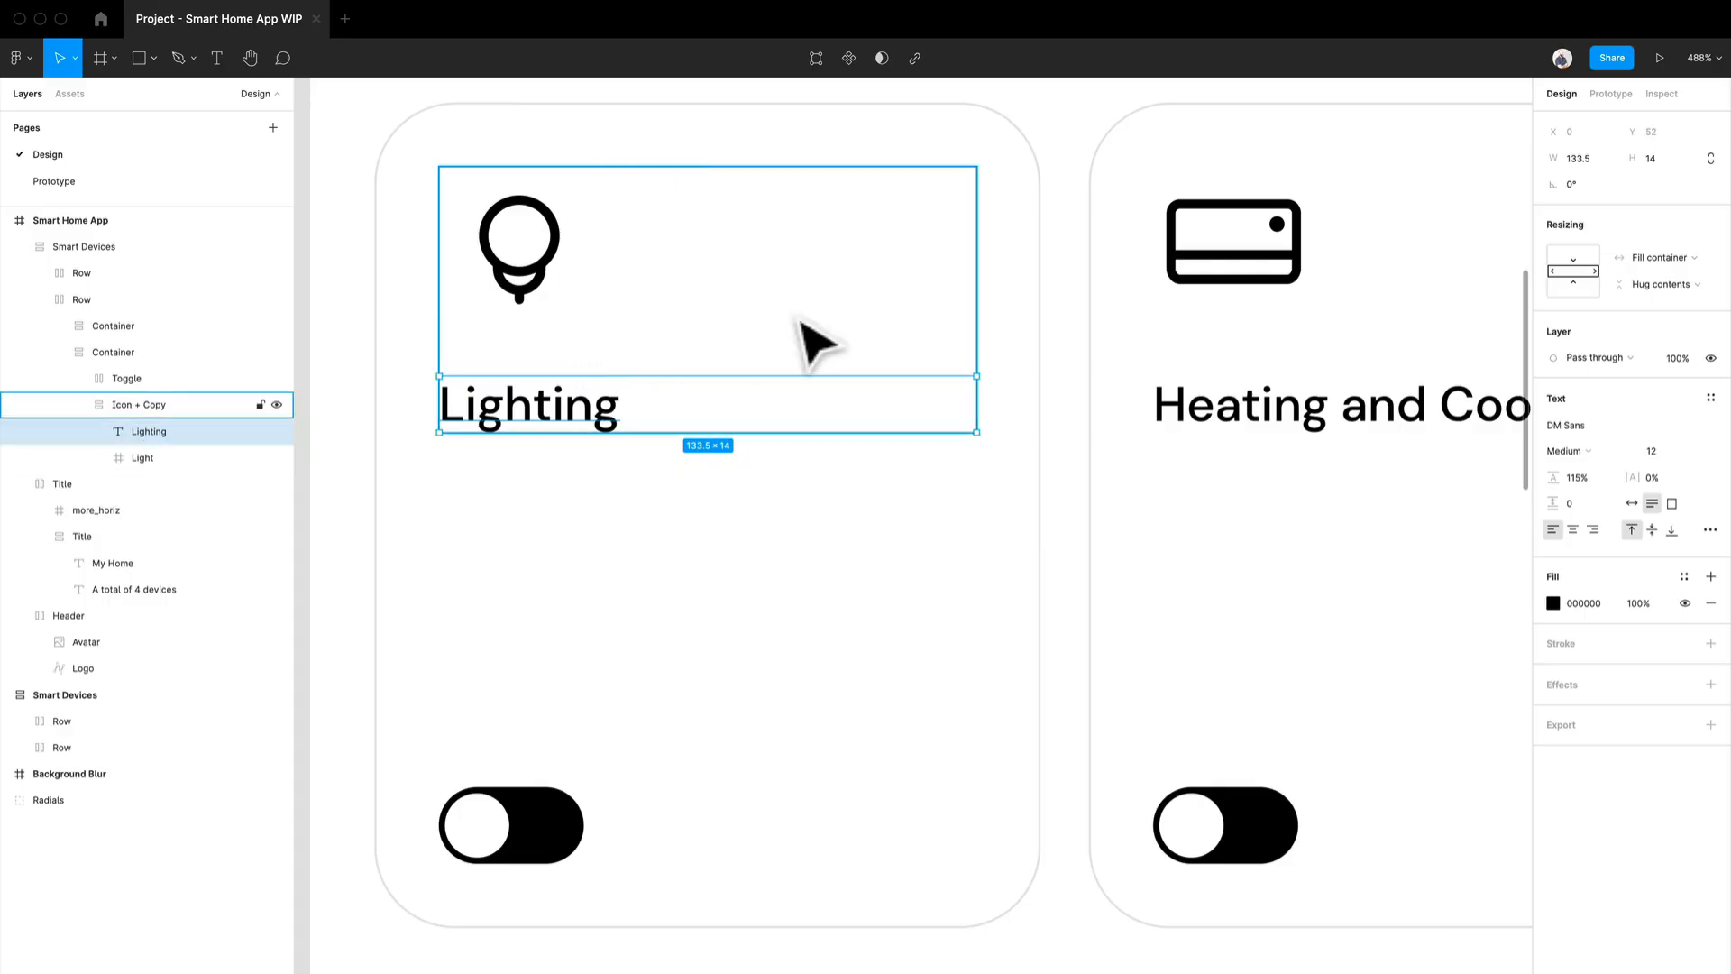
pyautogui.click(815, 343)
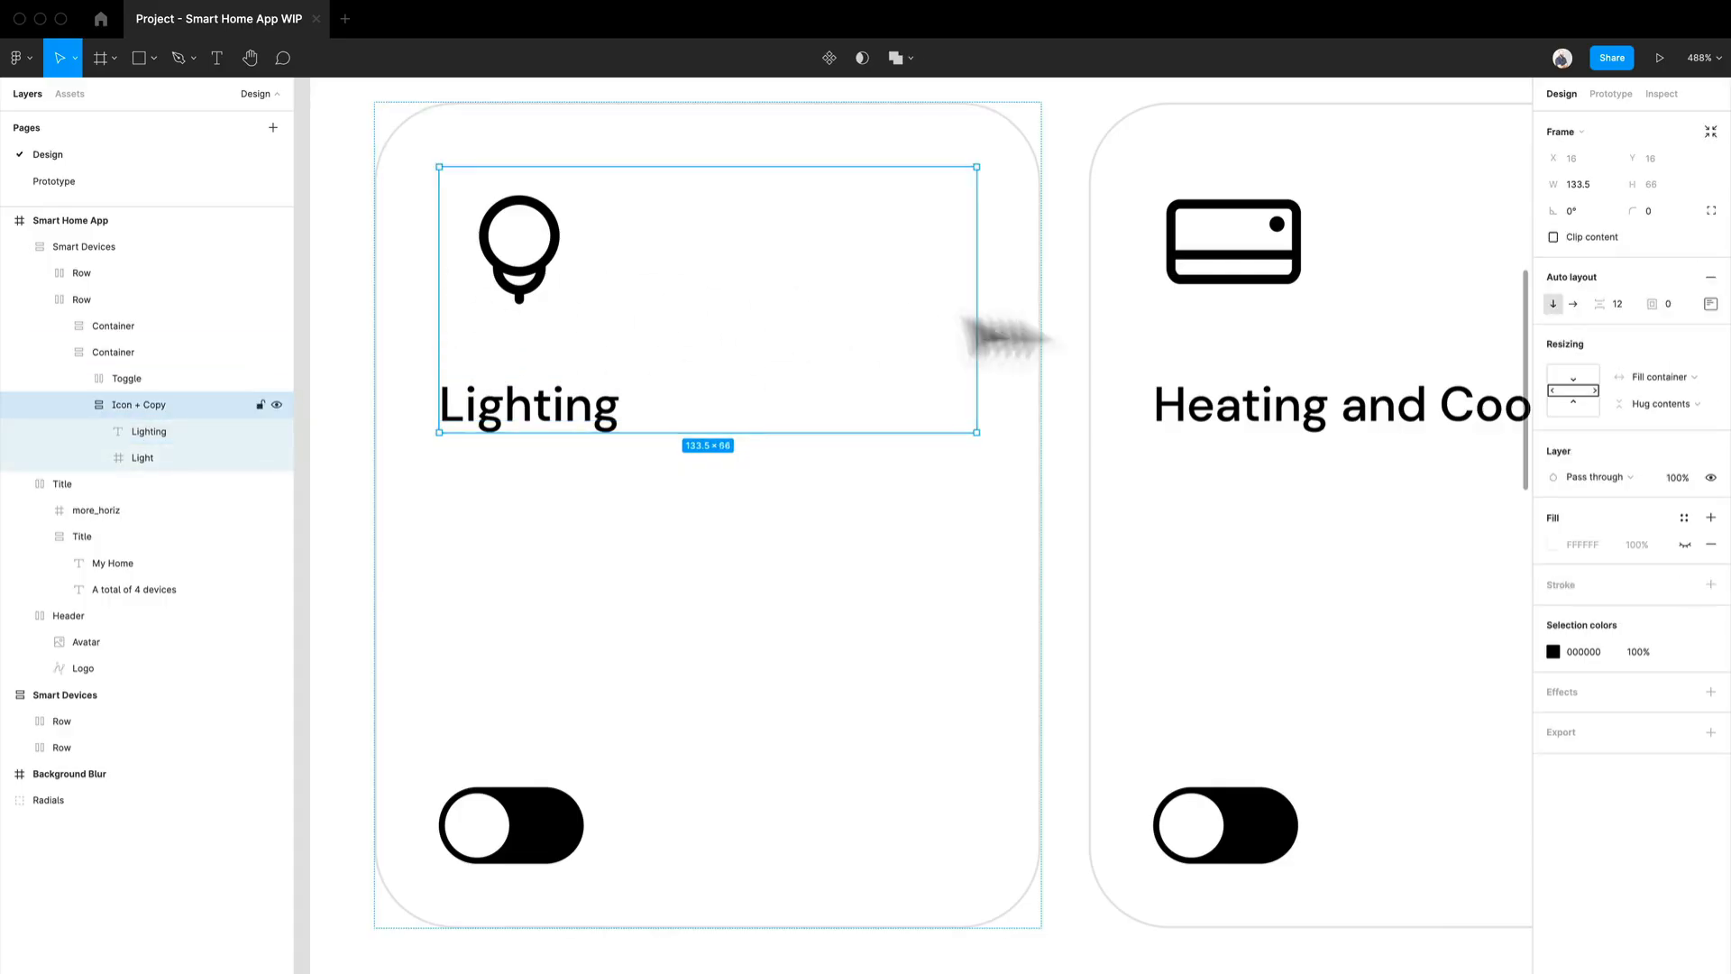
pyautogui.click(514, 268)
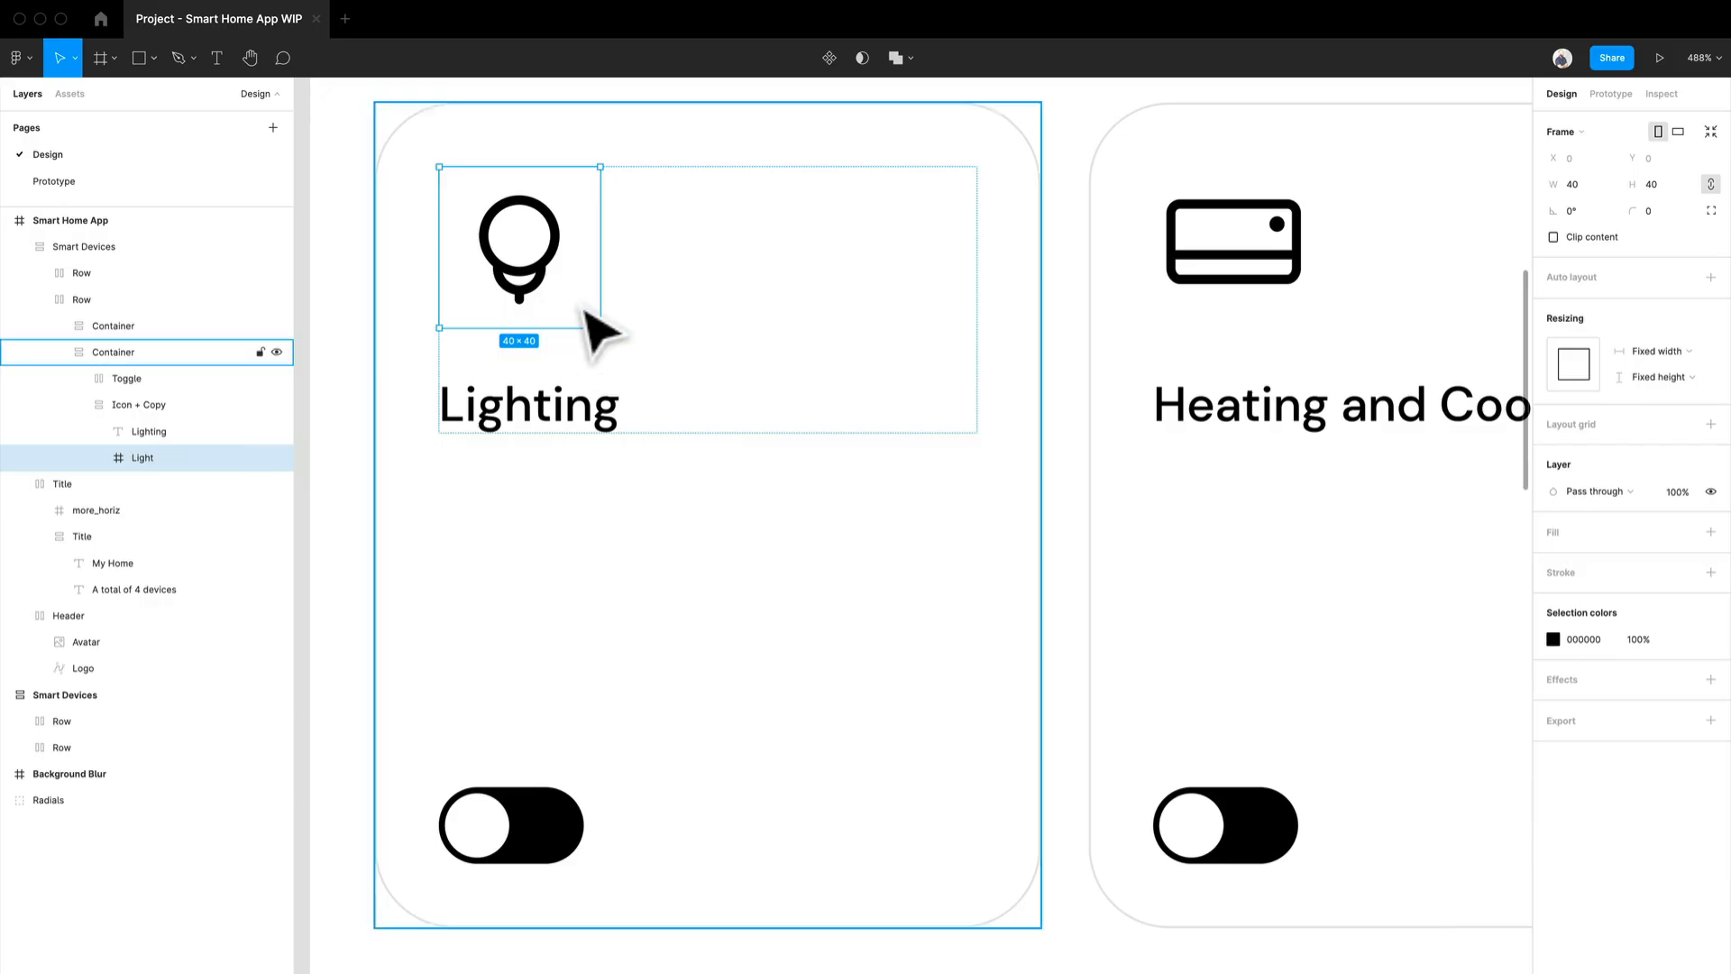
pyautogui.scroll(-5, 584, 308)
pyautogui.scroll(2, 647, 416)
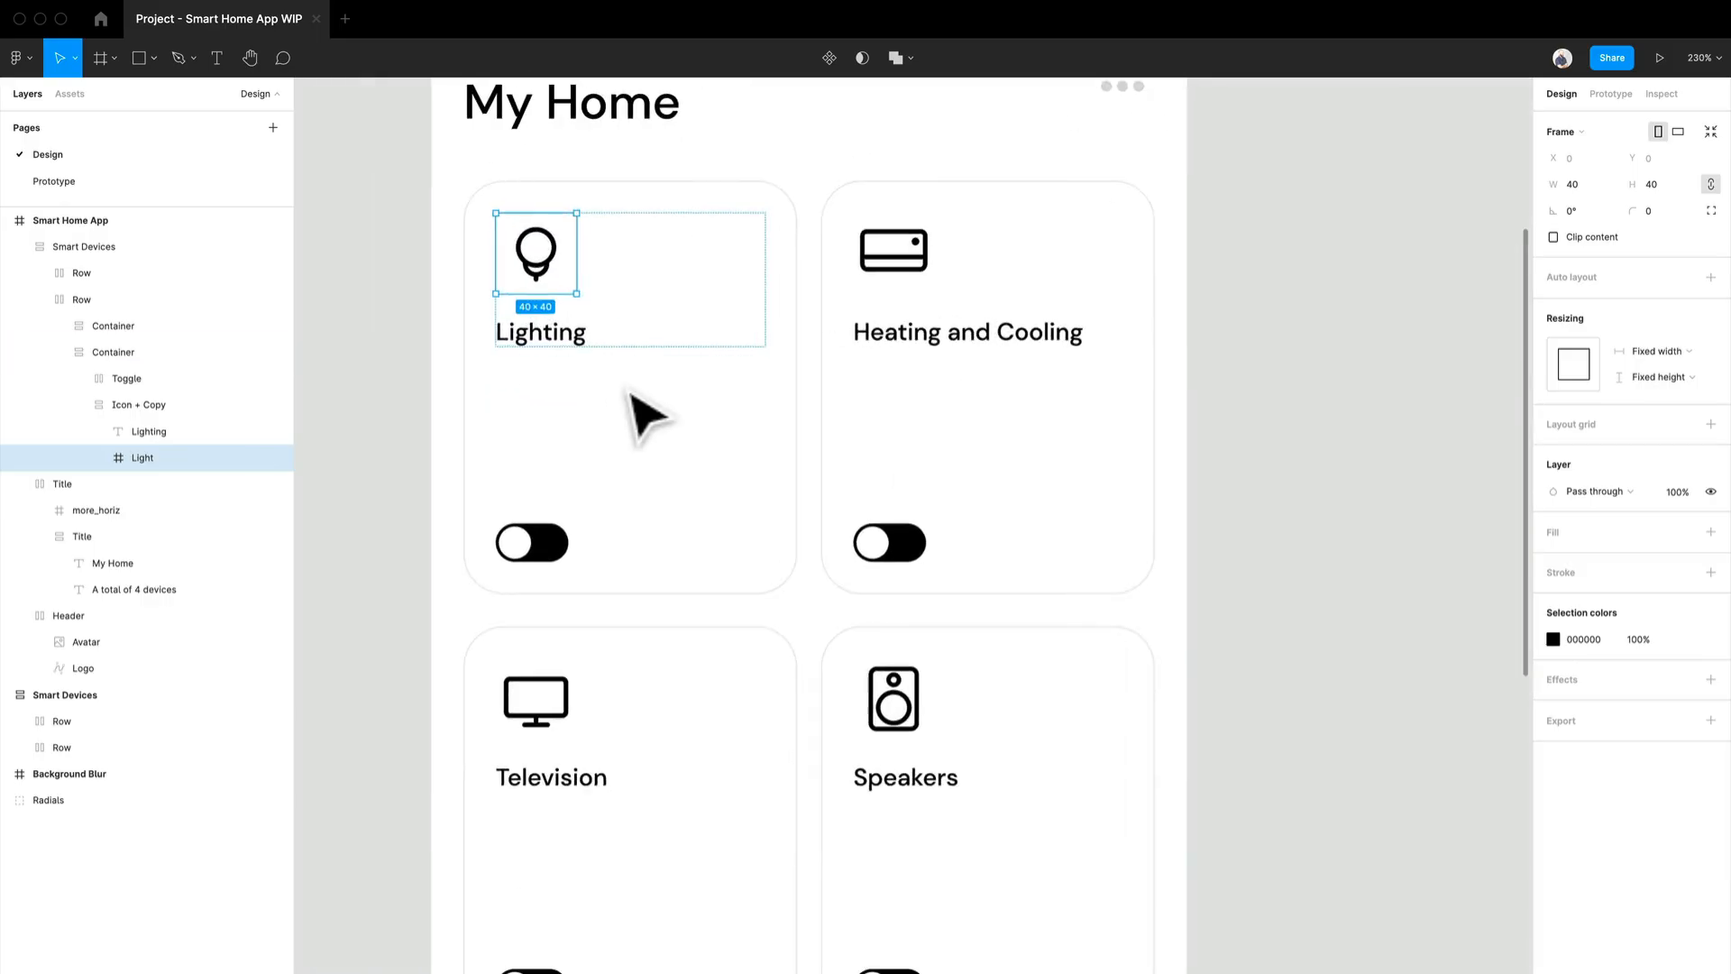
# Examine the Lighting container's alignment and padding, its Icon + Copy stack and Toggle, and the auto layout spacing of the surrounding Row.
pyautogui.click(764, 446)
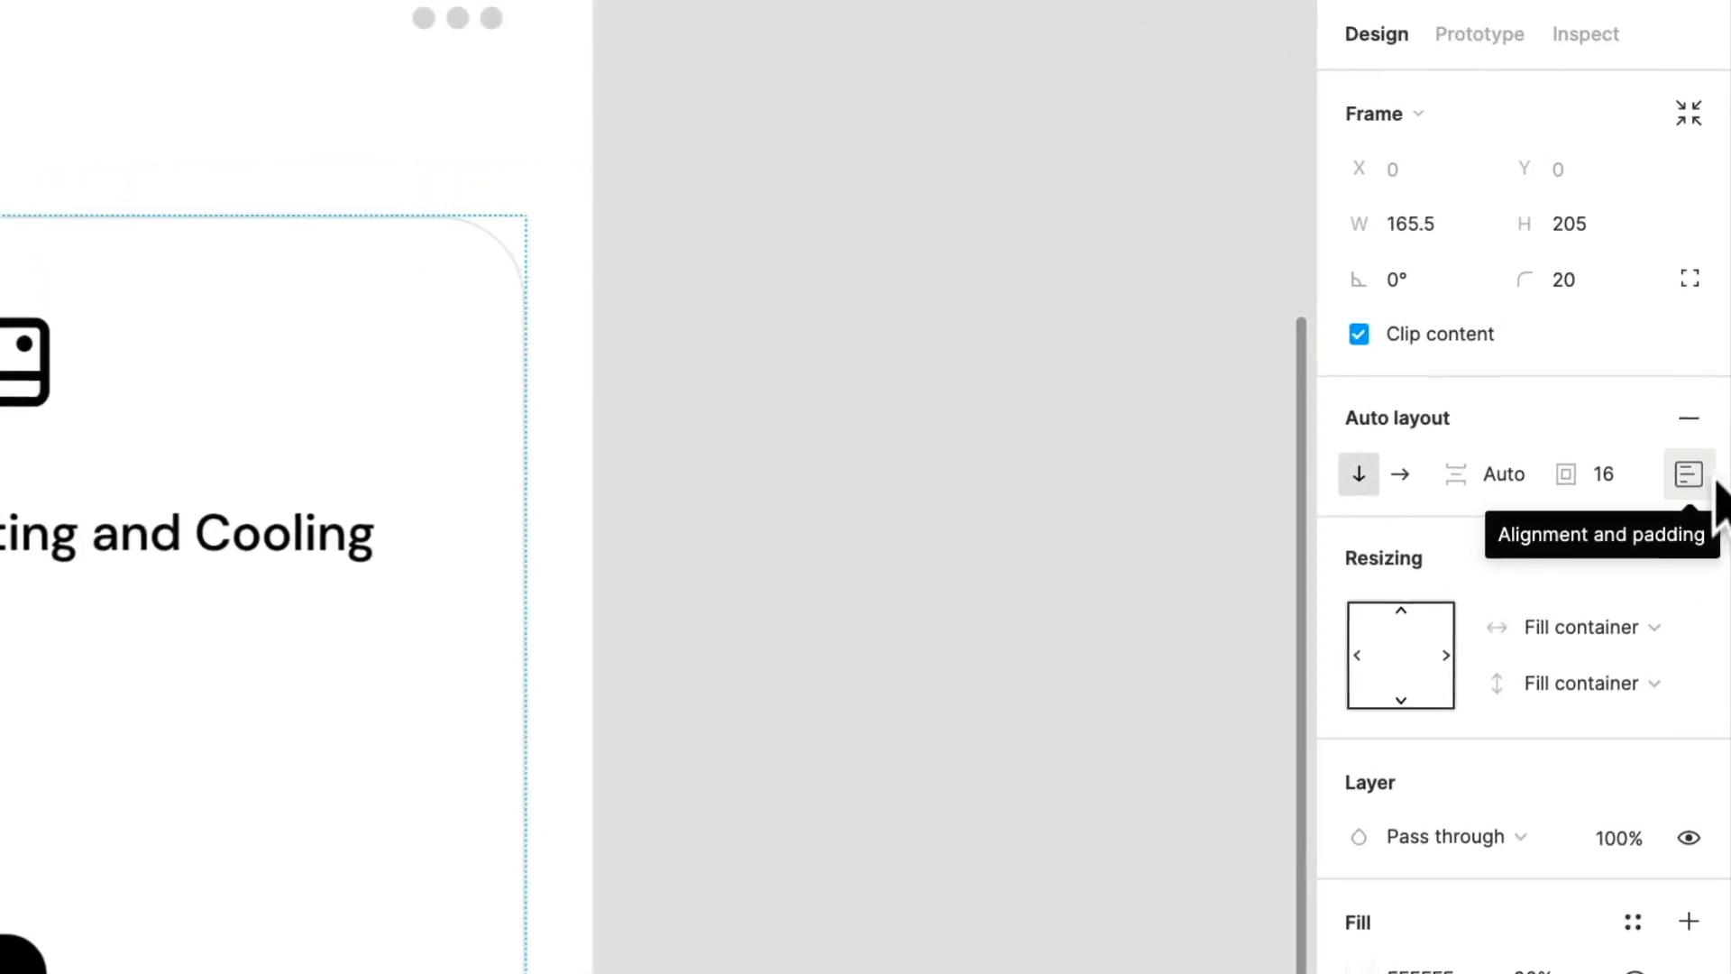
pyautogui.click(1710, 304)
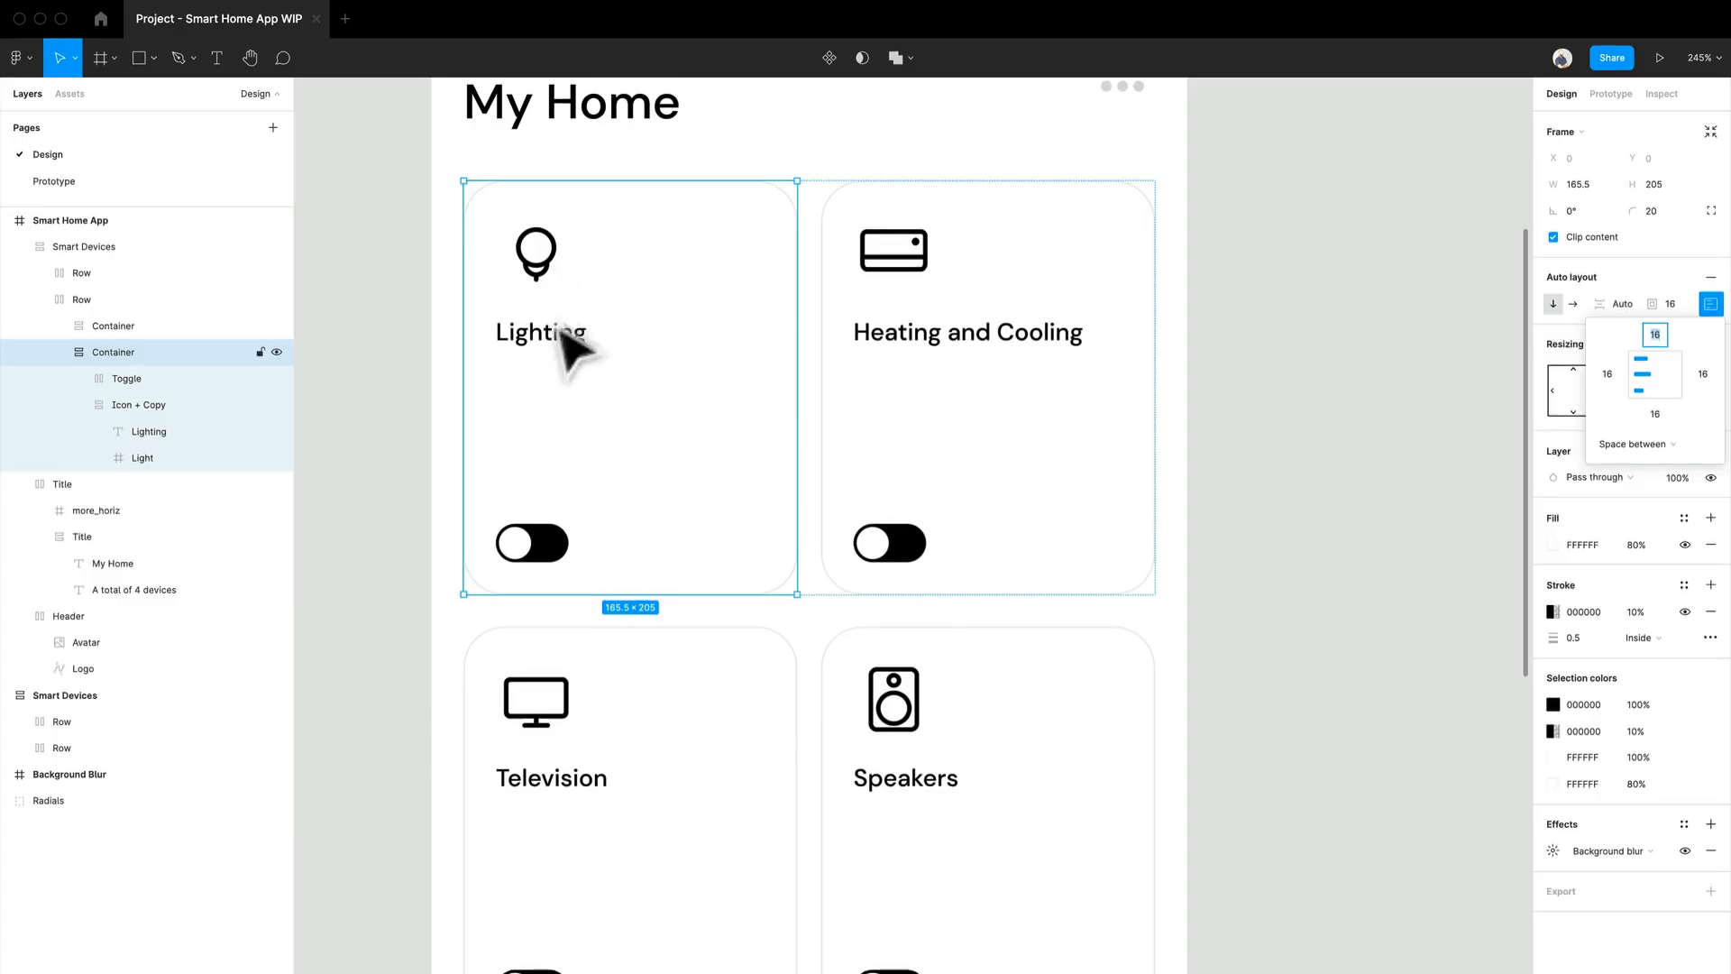
pyautogui.doubleClick(564, 287)
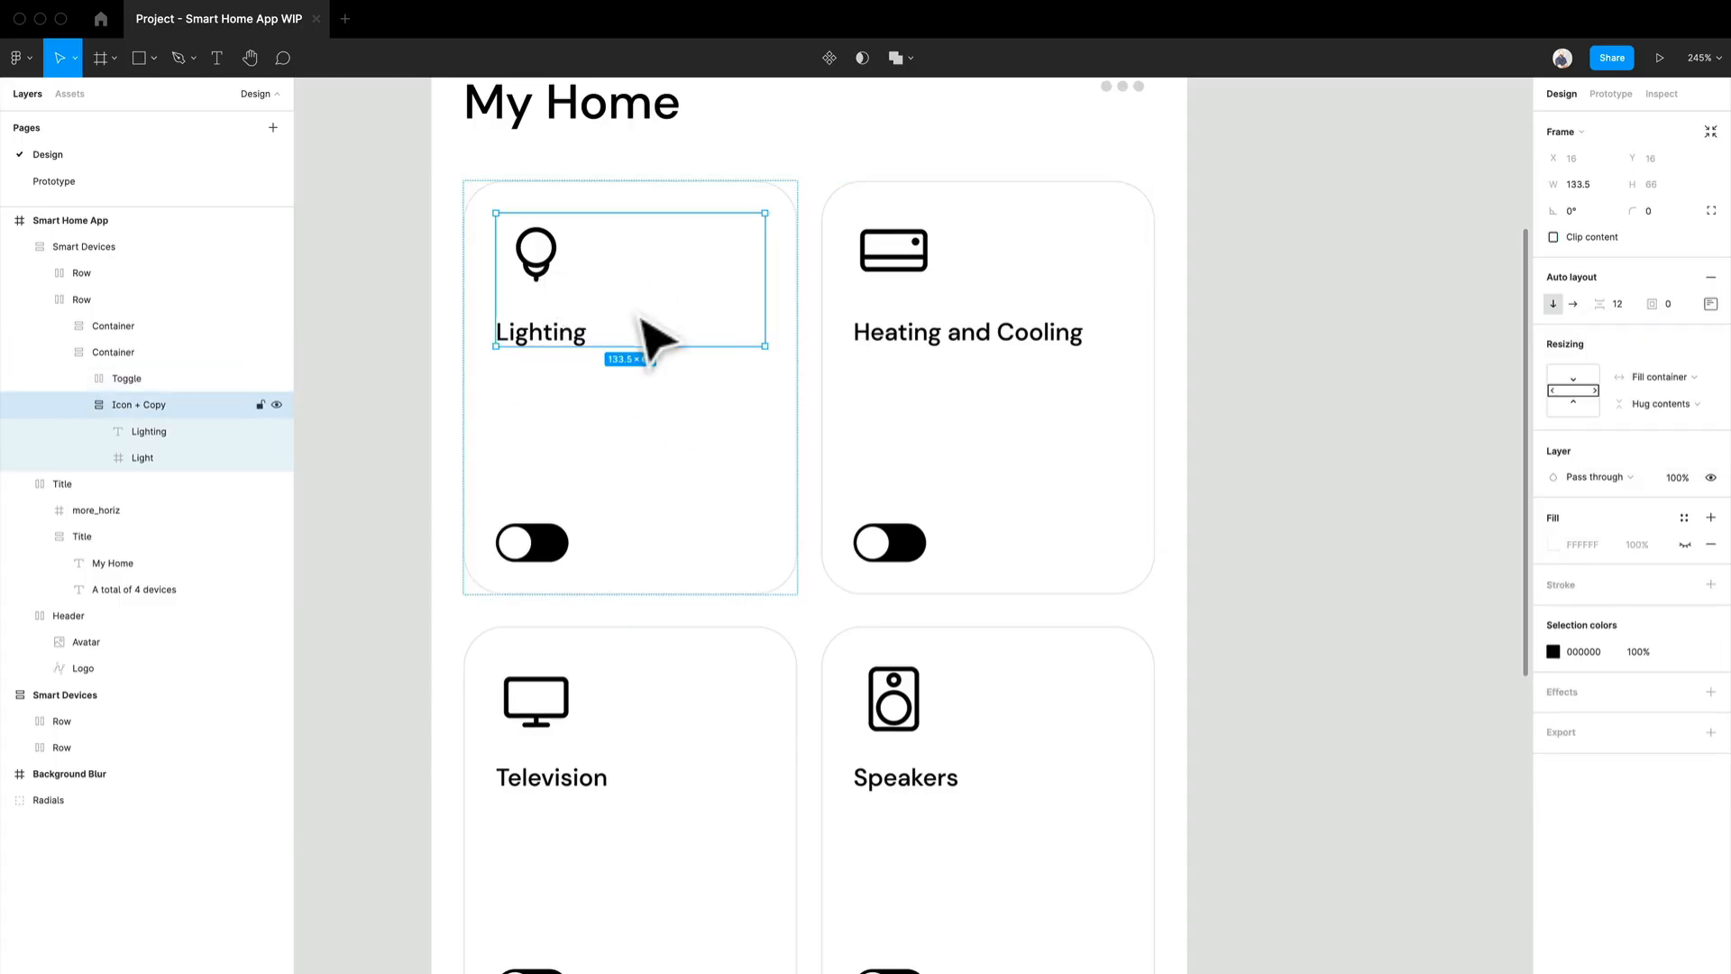
pyautogui.click(554, 551)
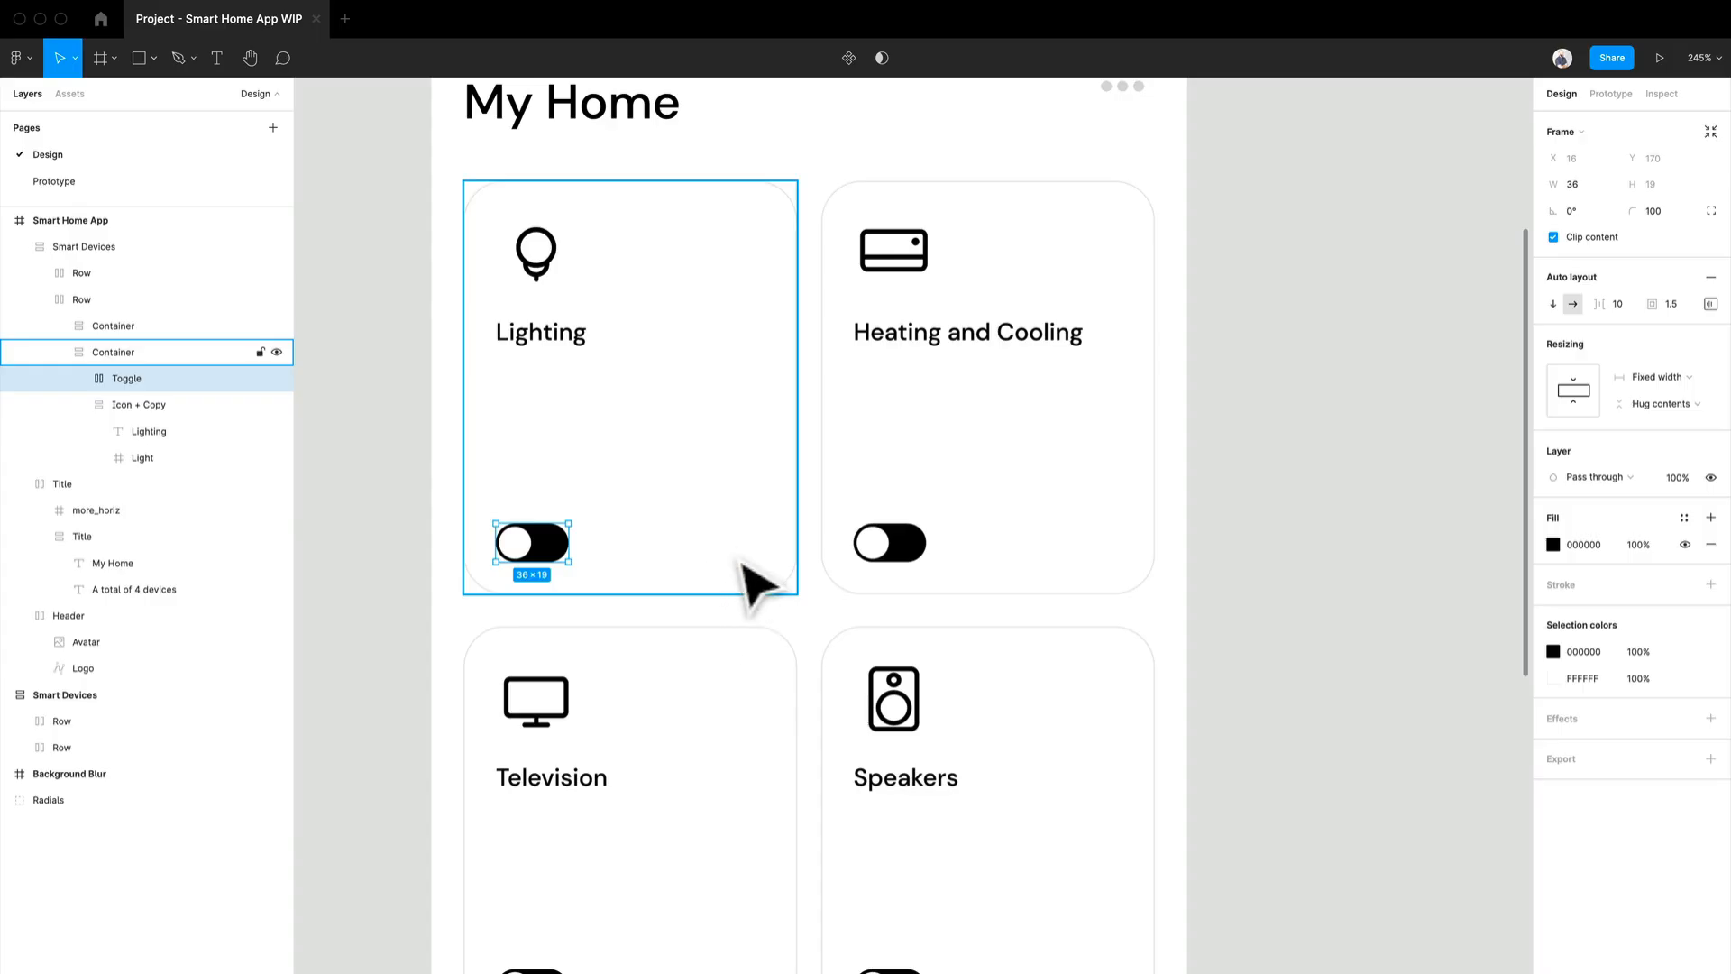
pyautogui.click(755, 586)
pyautogui.moveTo(745, 597); pyautogui.dragTo(657, 495)
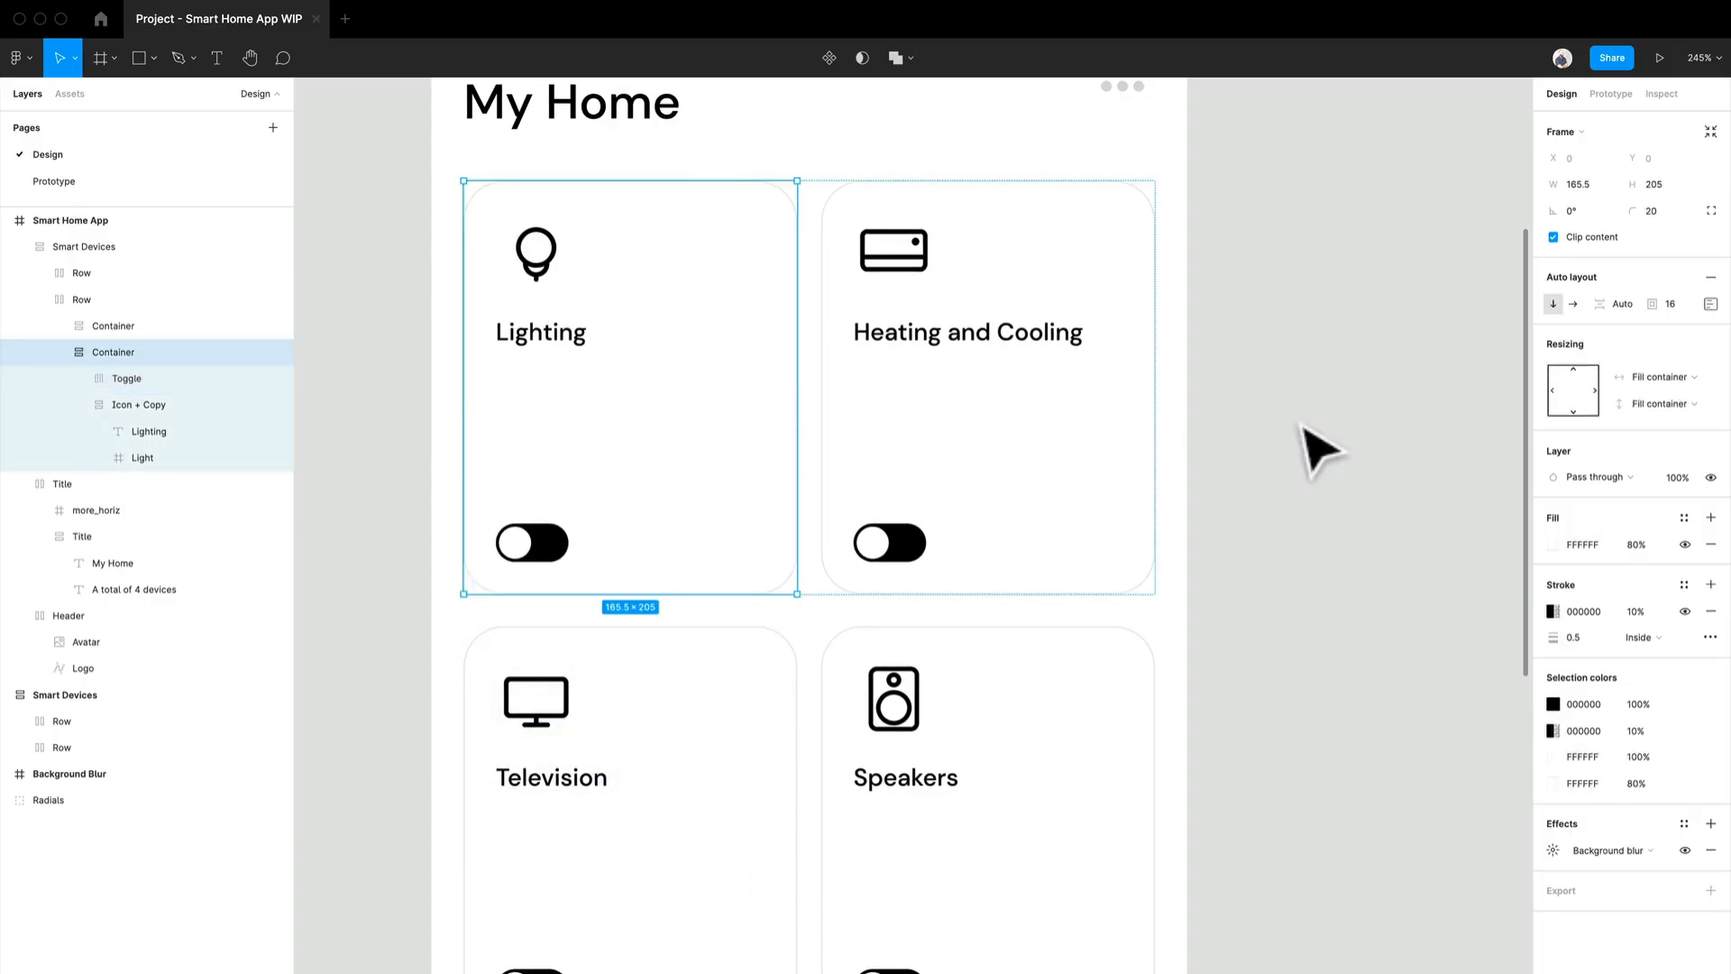
pyautogui.click(1316, 451)
pyautogui.click(965, 463)
pyautogui.click(971, 467)
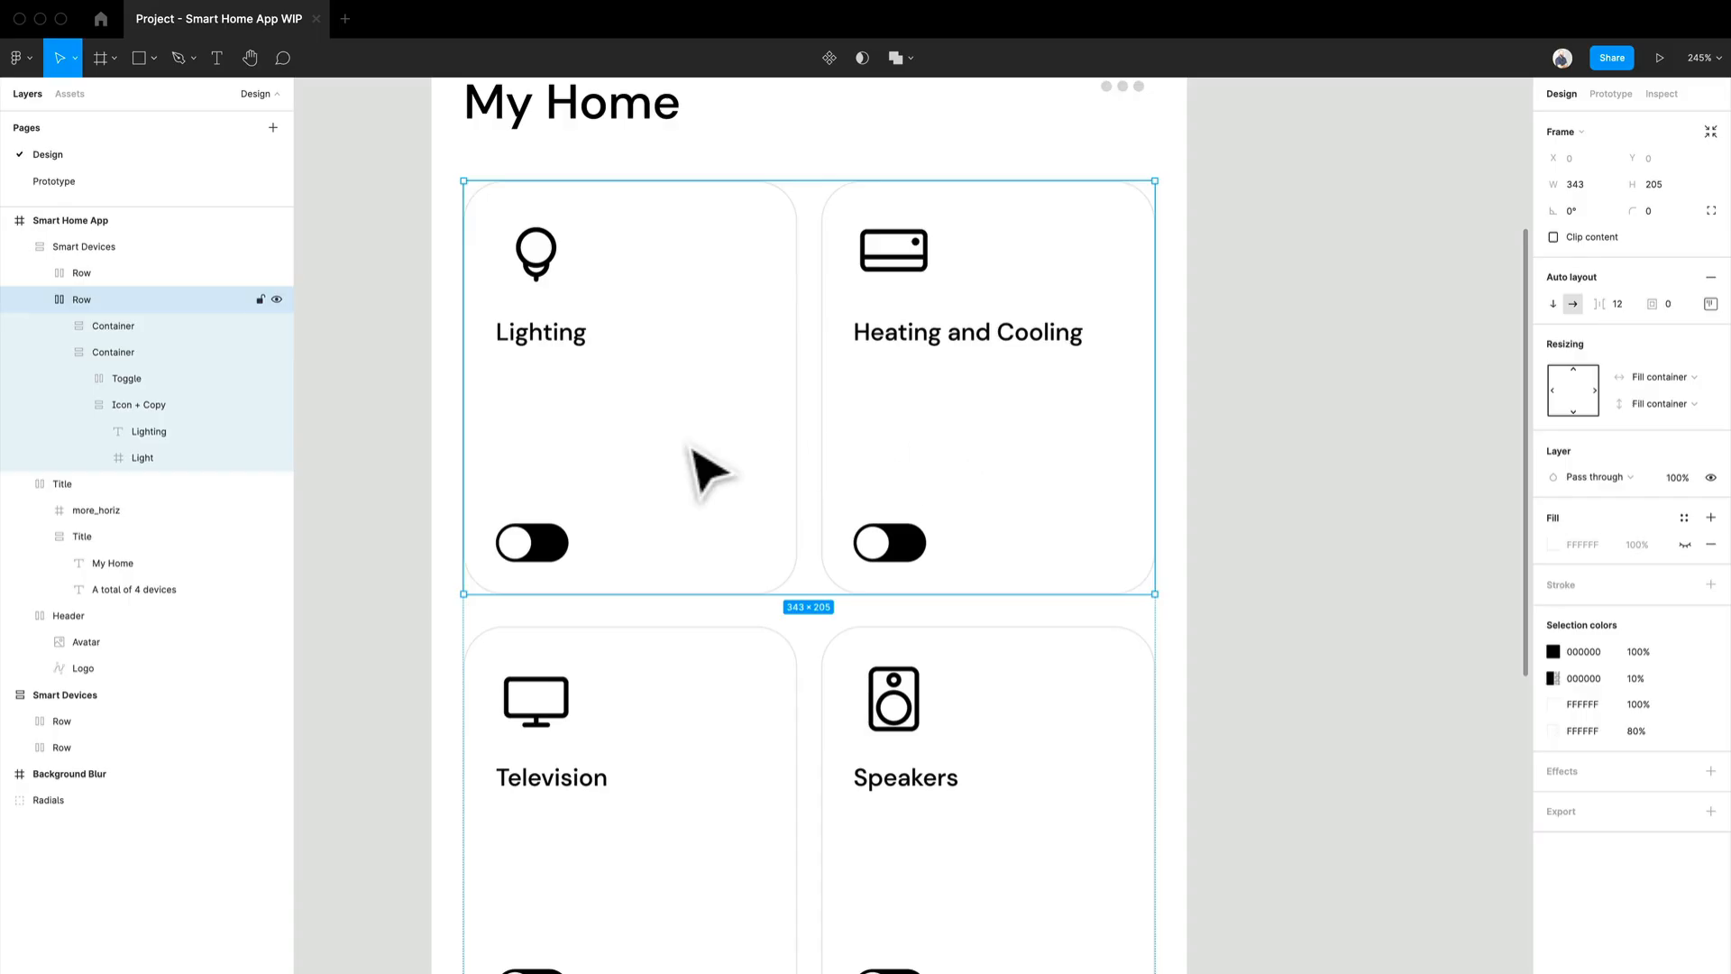
pyautogui.click(707, 469)
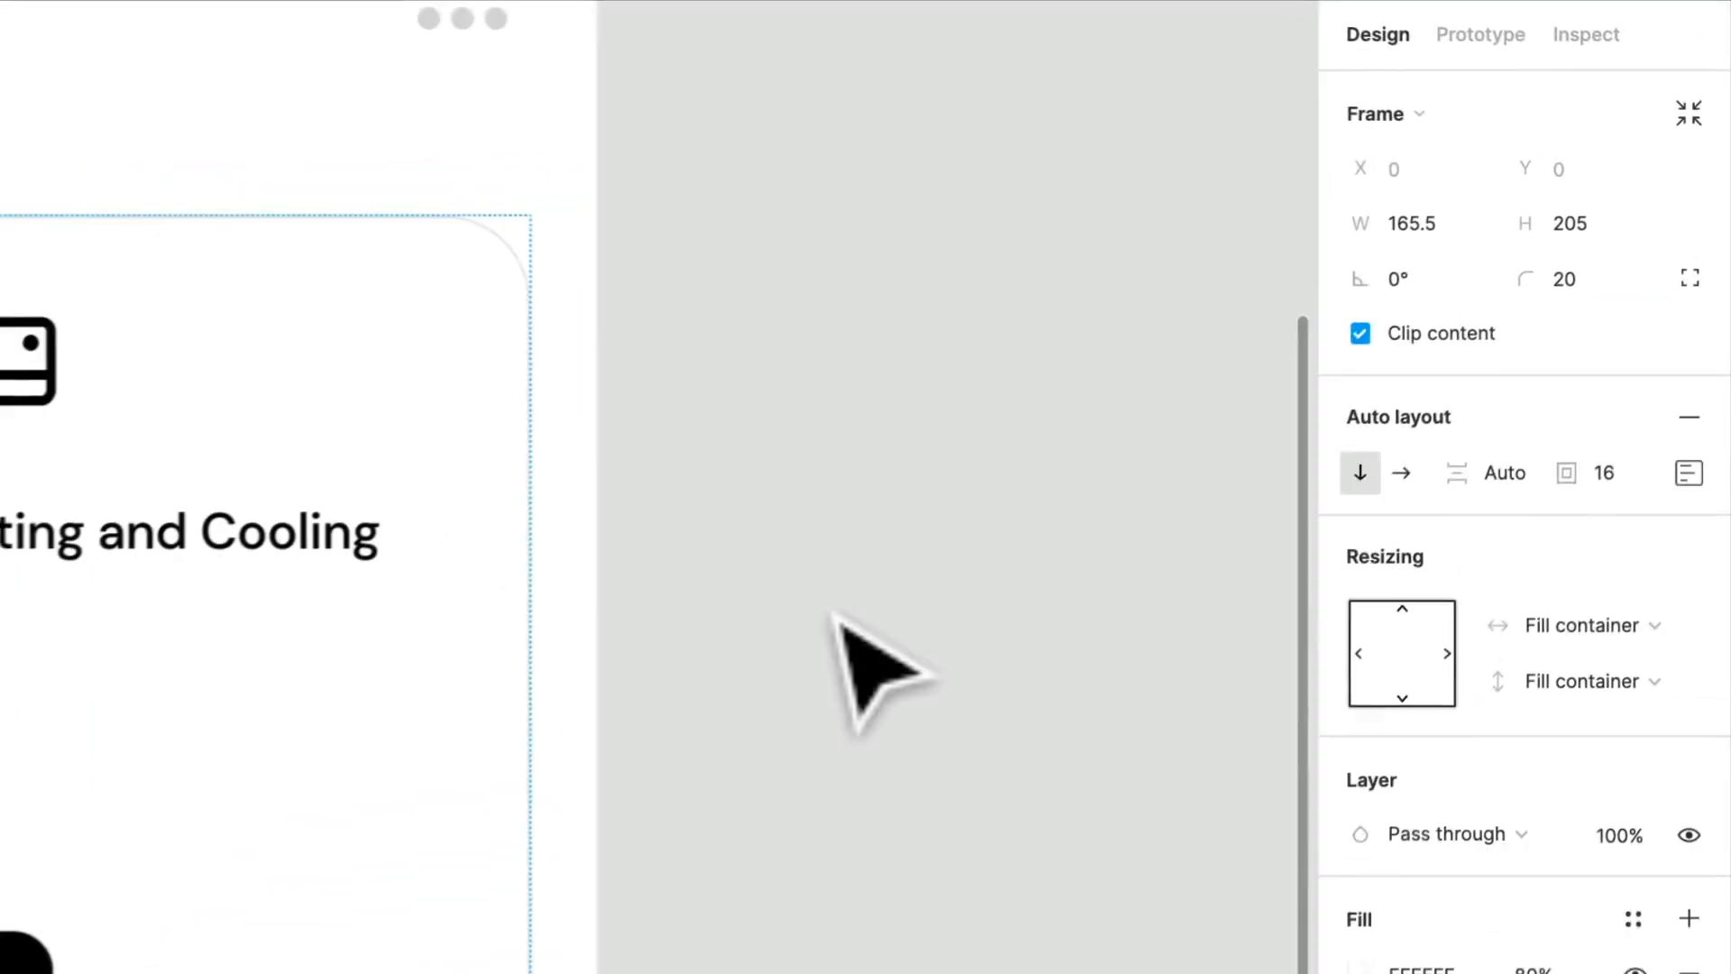
pyautogui.click(834, 616)
pyautogui.doubleClick(213, 642)
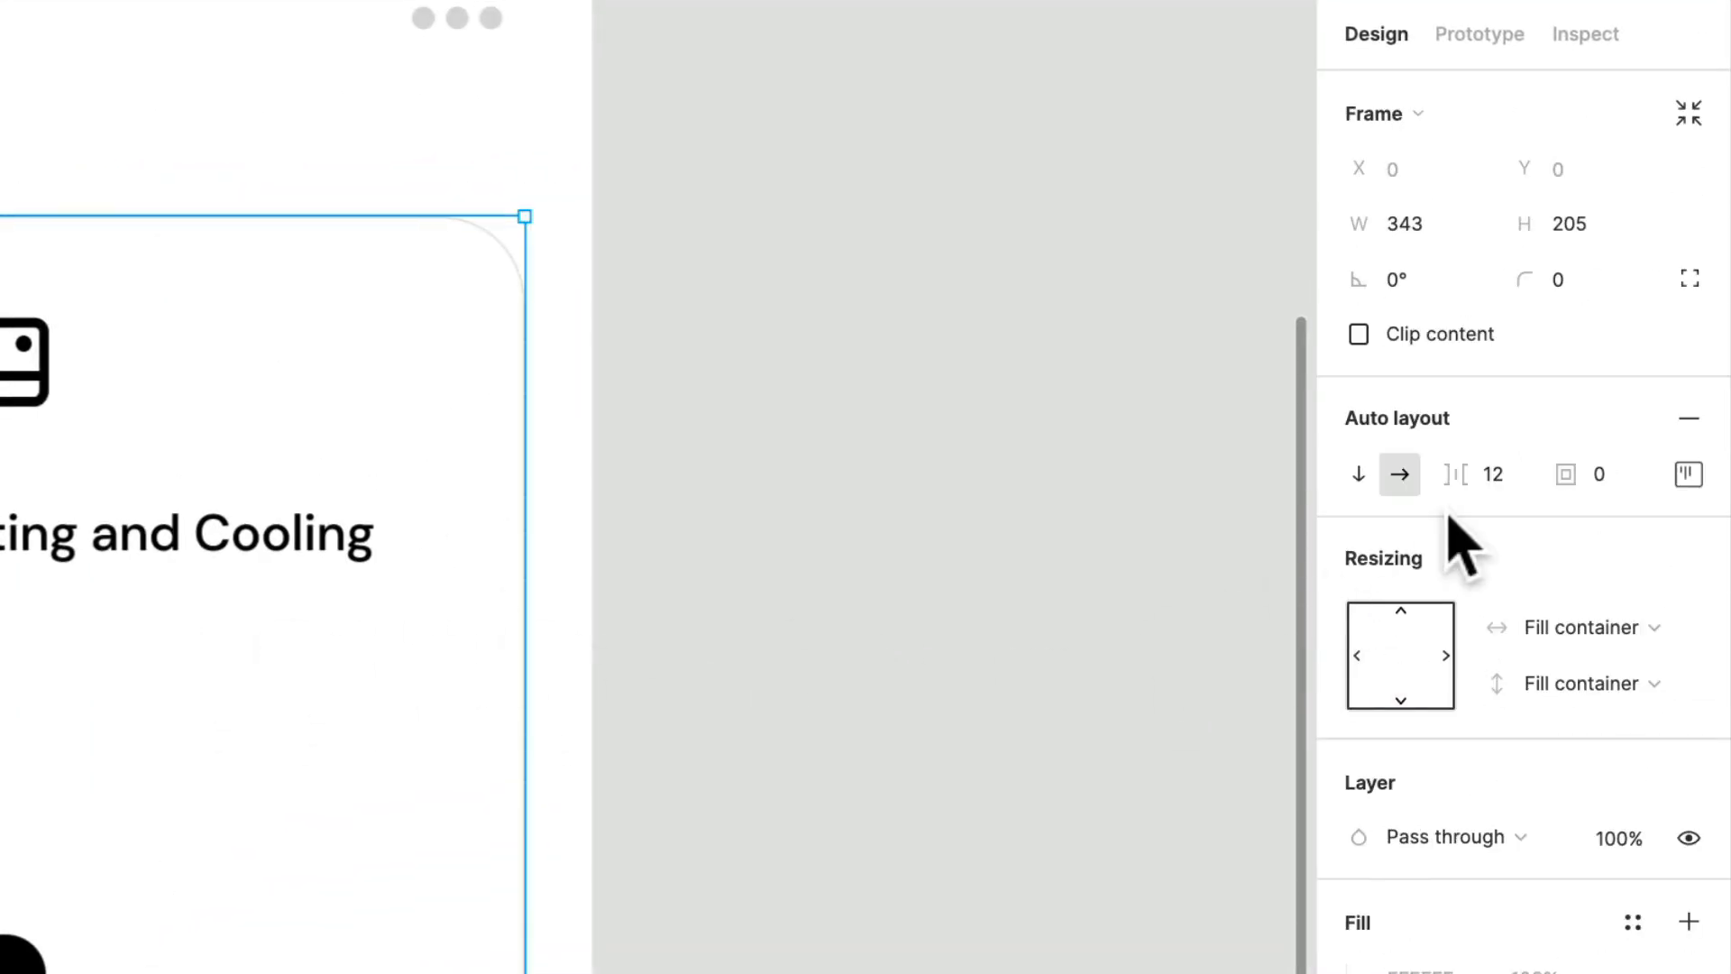
# Set the vertical spacing between the rows of the Smart Devices group inside the Smart Home App frame to 12.
pyautogui.click(602, 791)
pyautogui.click(895, 682)
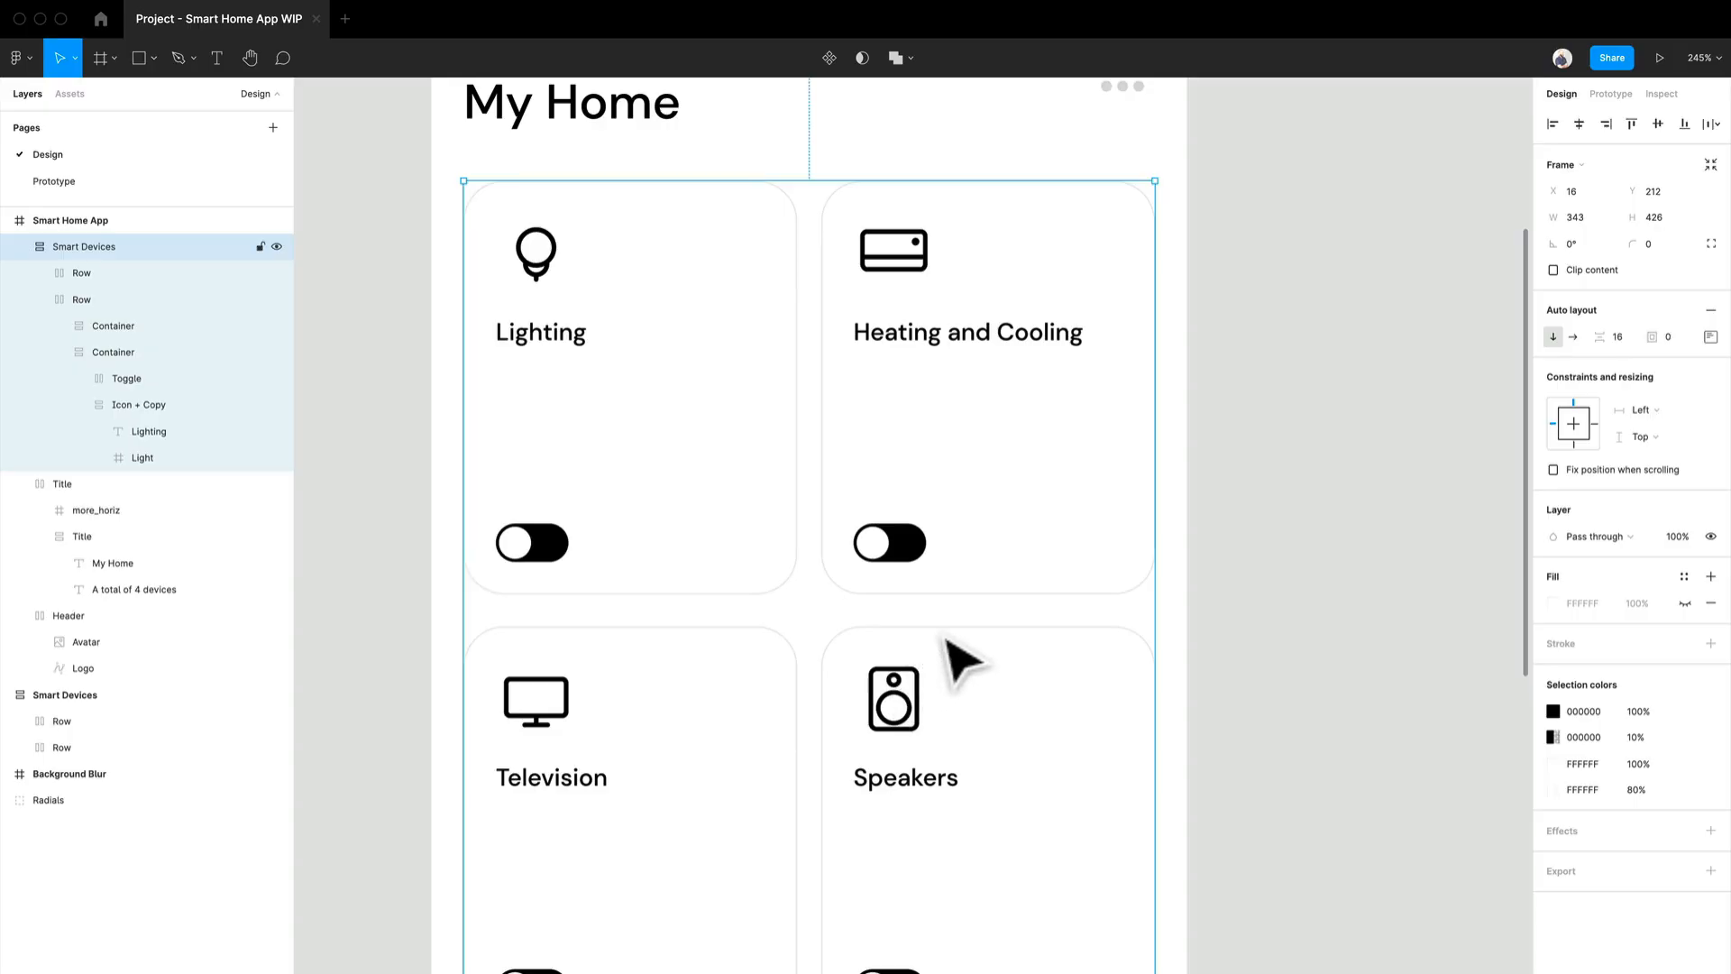
pyautogui.click(1621, 339)
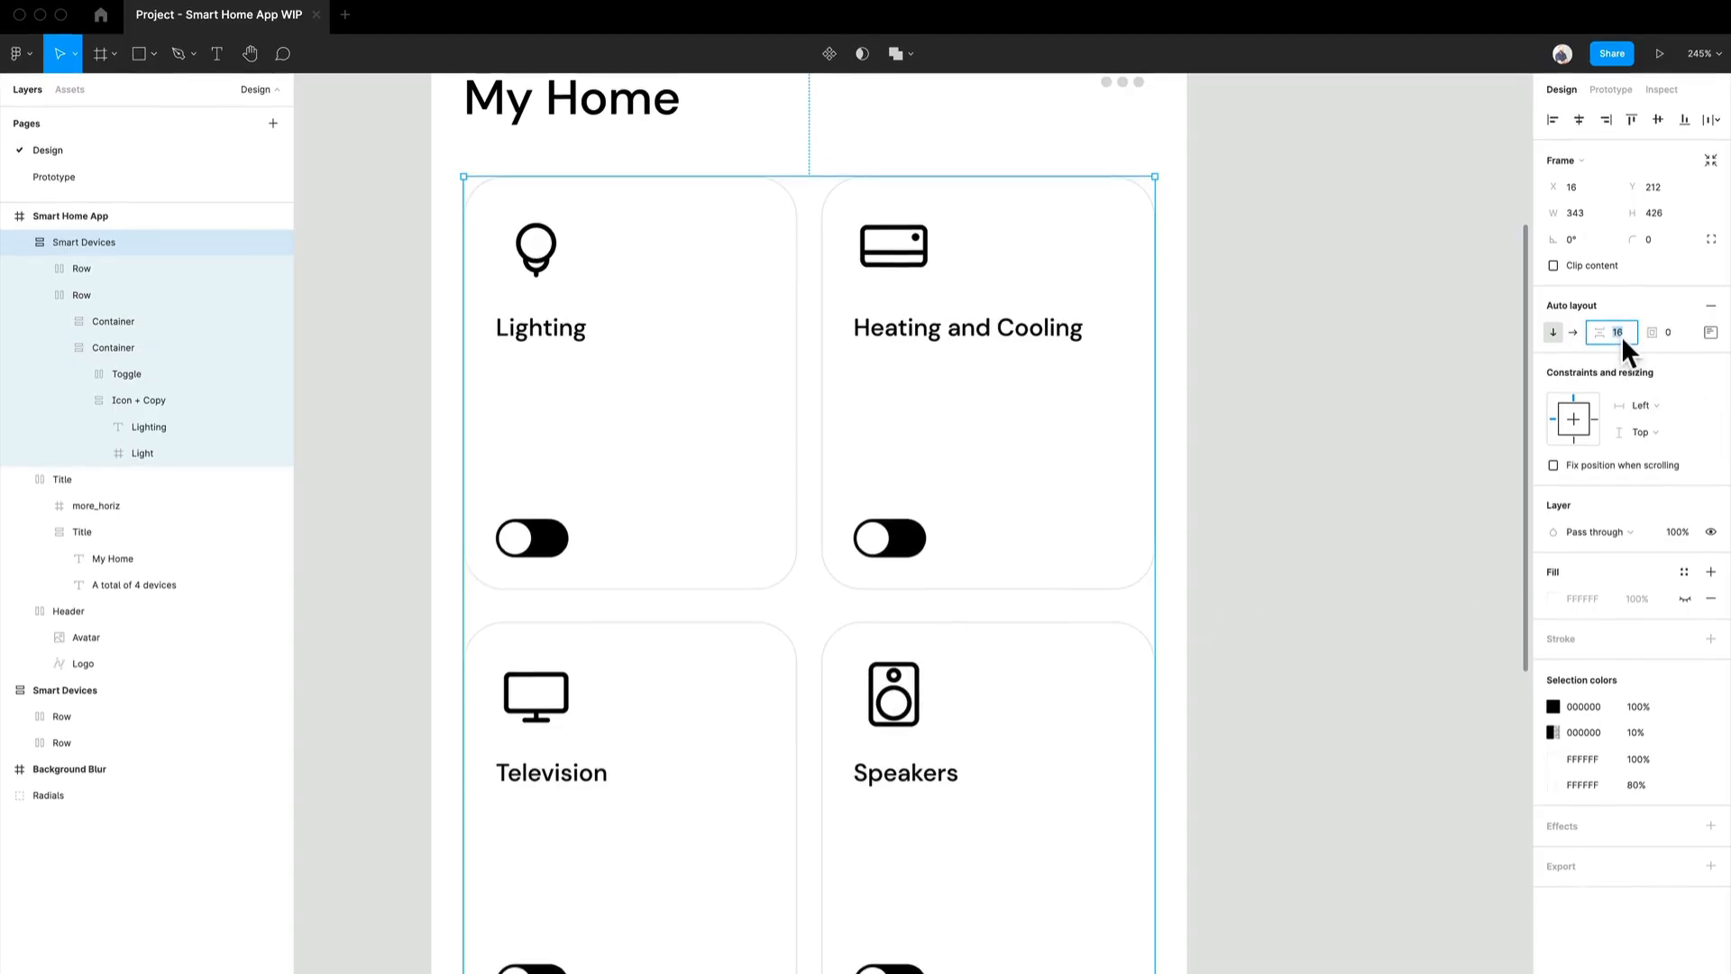
pyautogui.write('12')
pyautogui.press('Return')
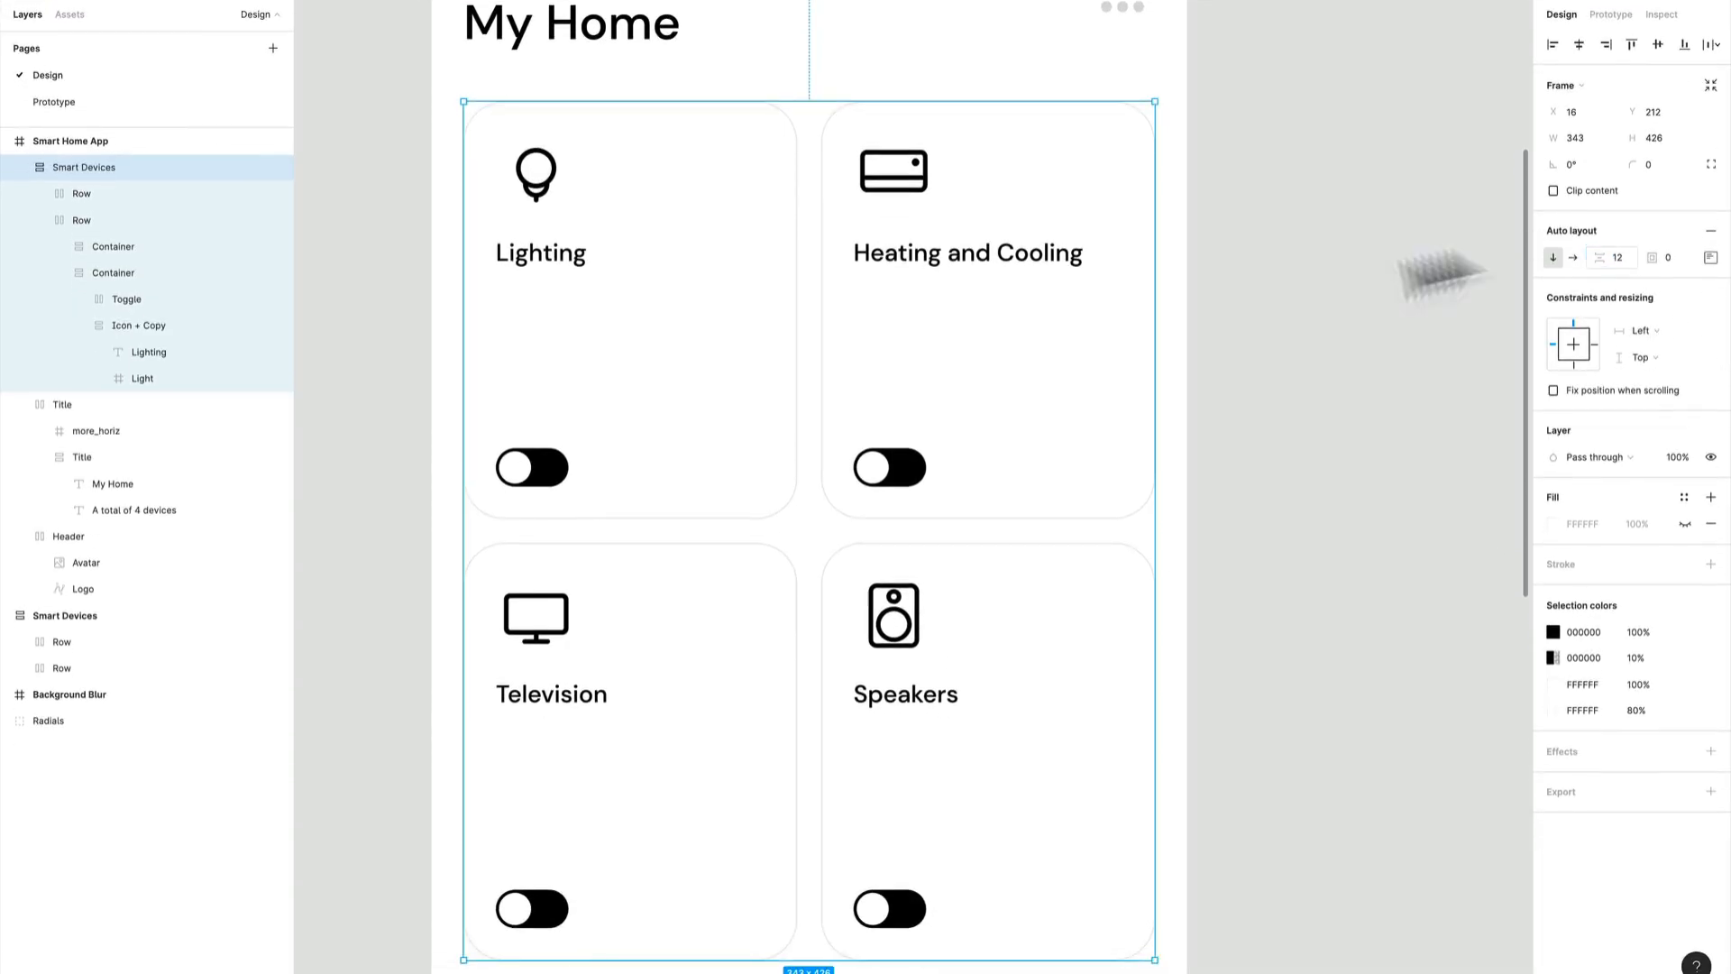
pyautogui.click(1349, 407)
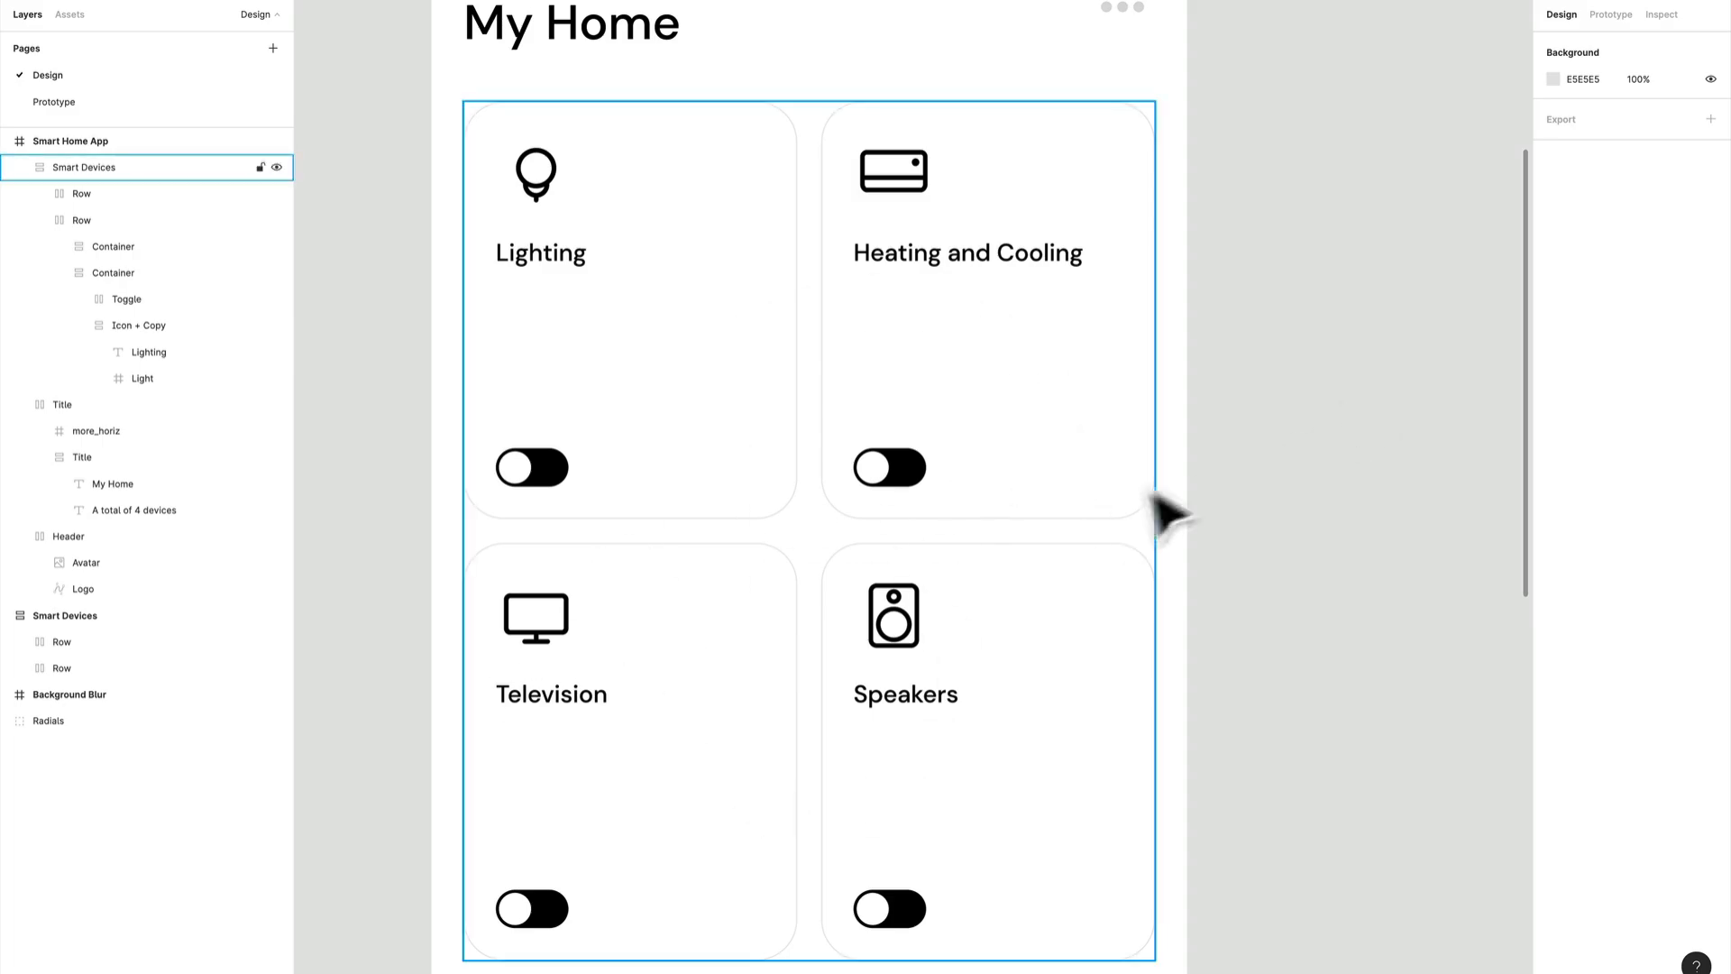
# Set the vertical spacing between rows to 12 in the separate Smart Devices group with the red and purple cards.
pyautogui.scroll(-3, 779, 532)
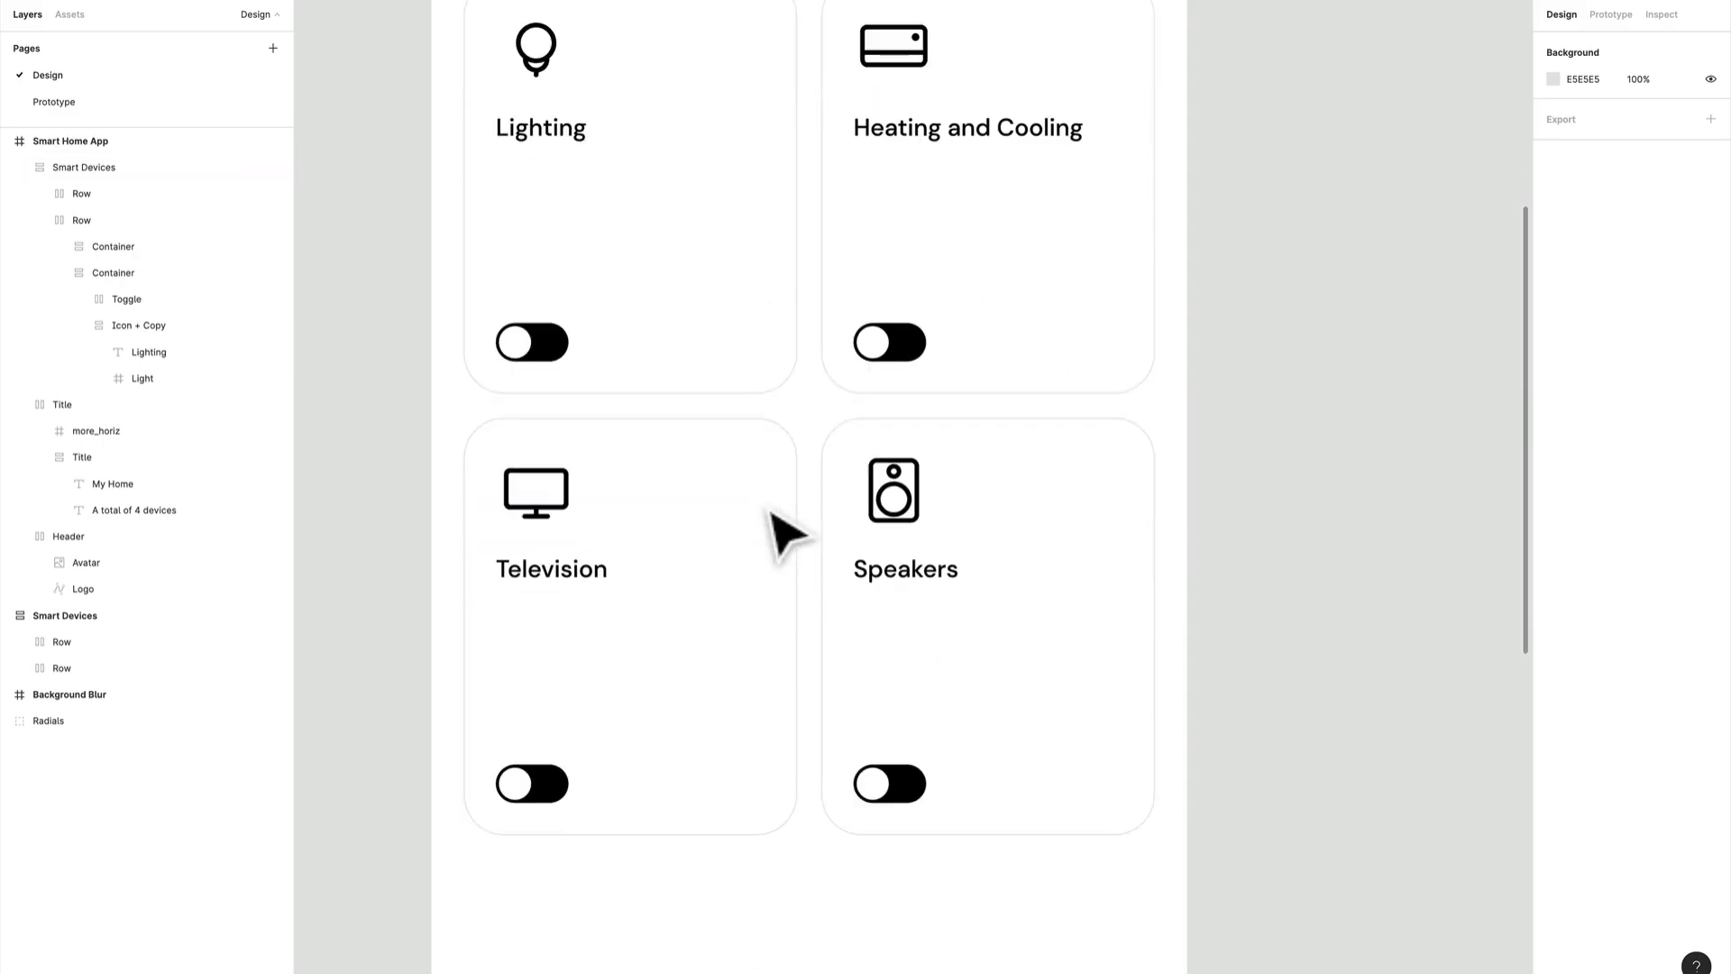
pyautogui.click(936, 847)
pyautogui.moveTo(931, 850); pyautogui.dragTo(908, 734)
pyautogui.scroll(-5, 1070, 560)
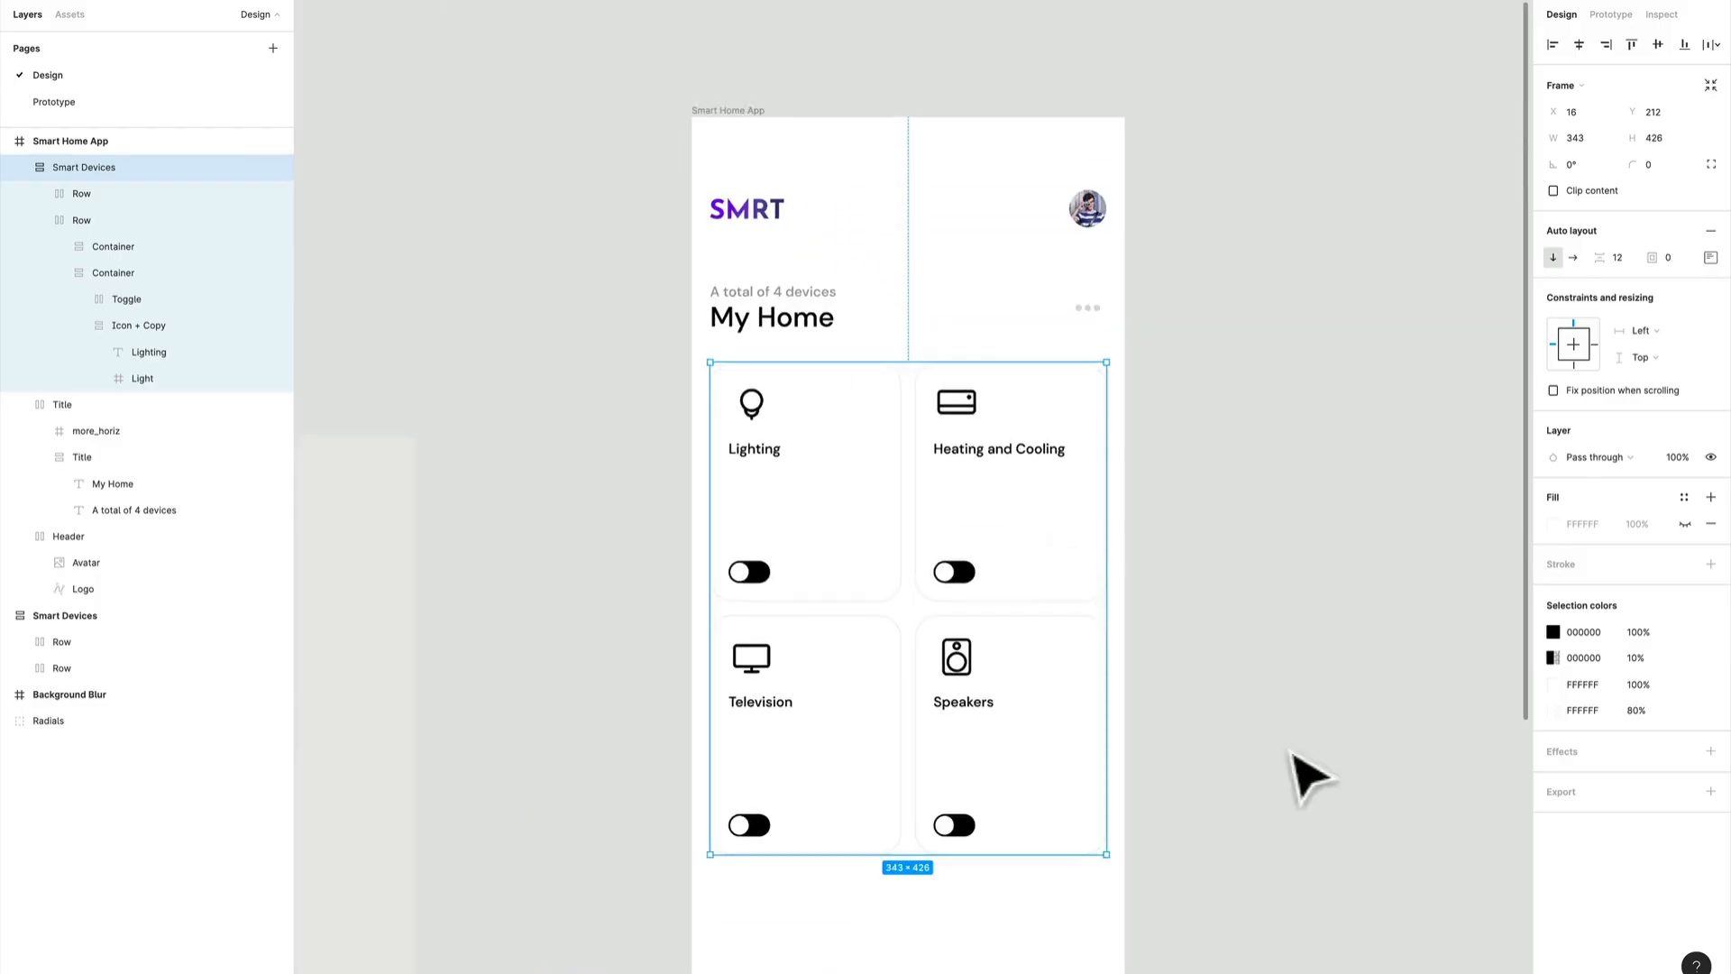
pyautogui.scroll(-5, 1172, 523)
pyautogui.scroll(-3, 1060, 276)
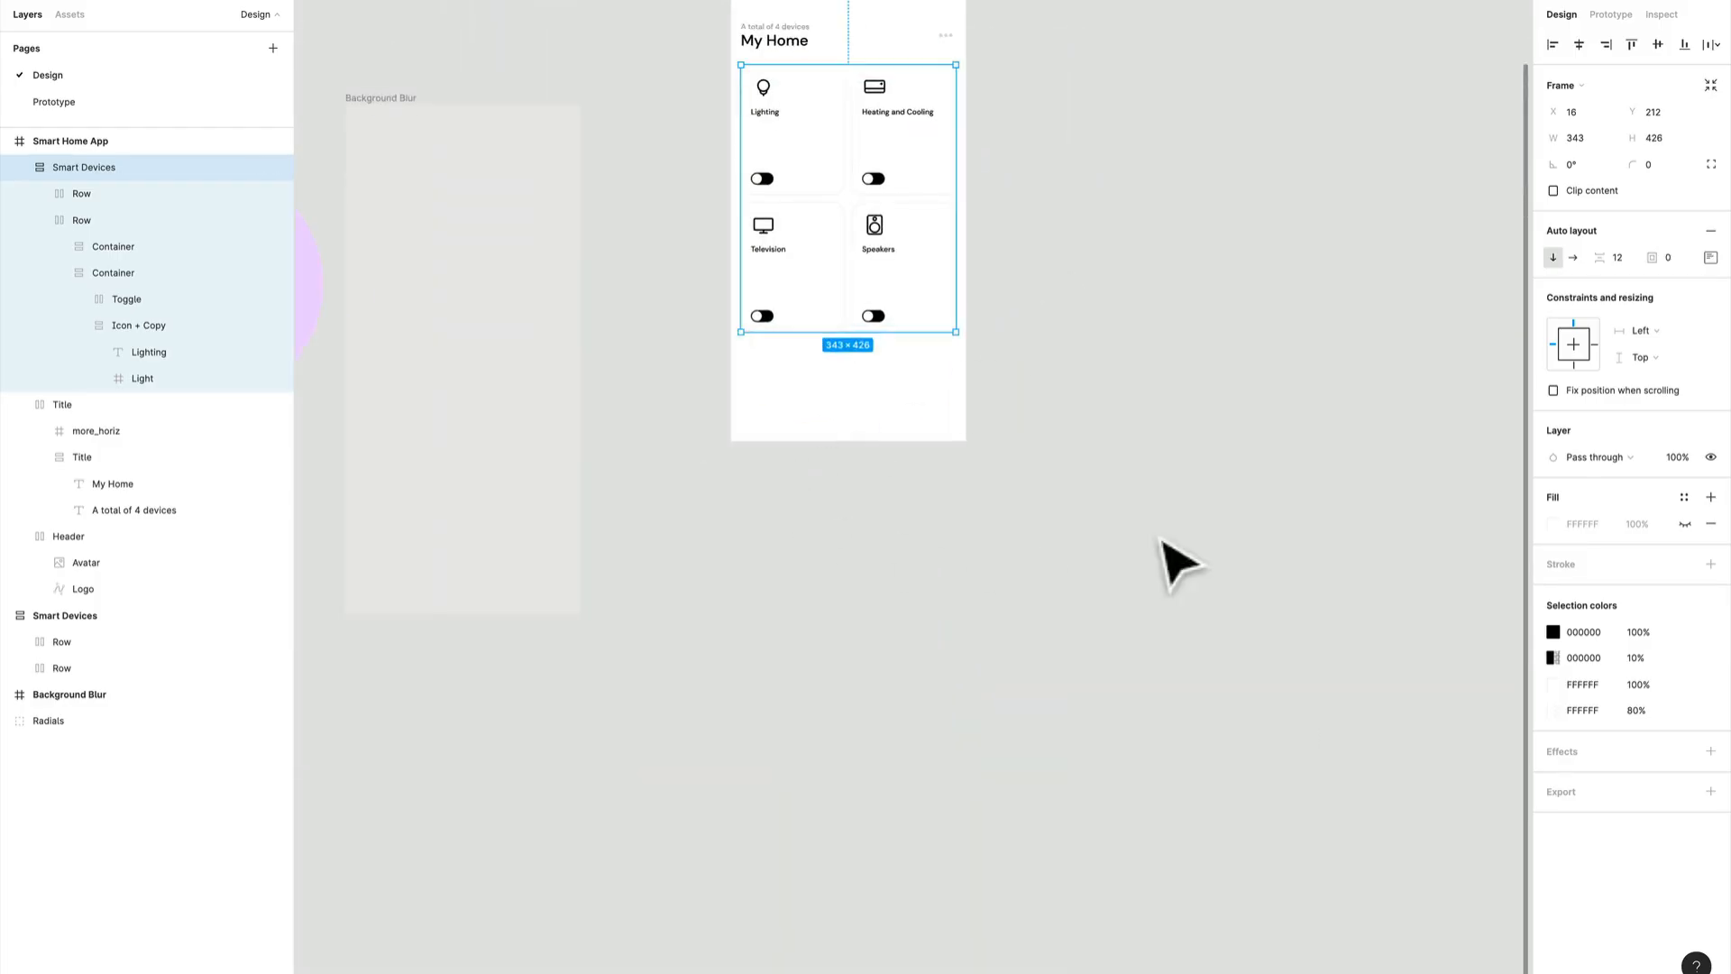
pyautogui.moveTo(1160, 541); pyautogui.dragTo(807, 600)
pyautogui.scroll(-4, 807, 598)
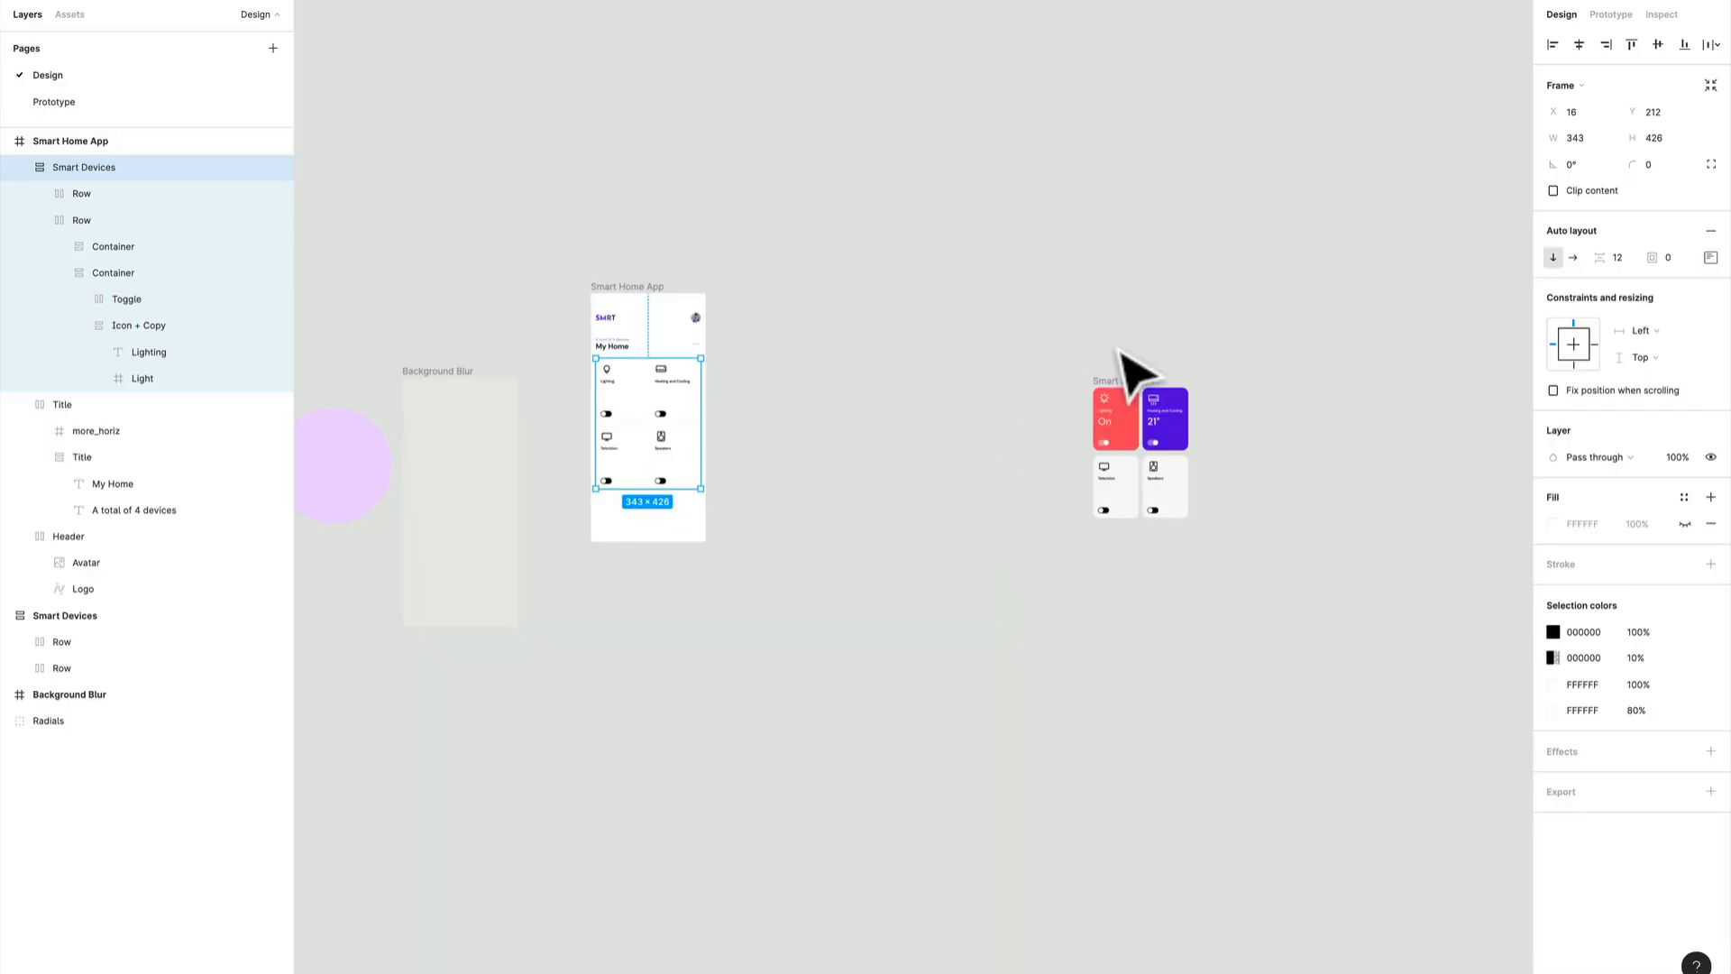
pyautogui.moveTo(1065, 359); pyautogui.dragTo(1273, 622)
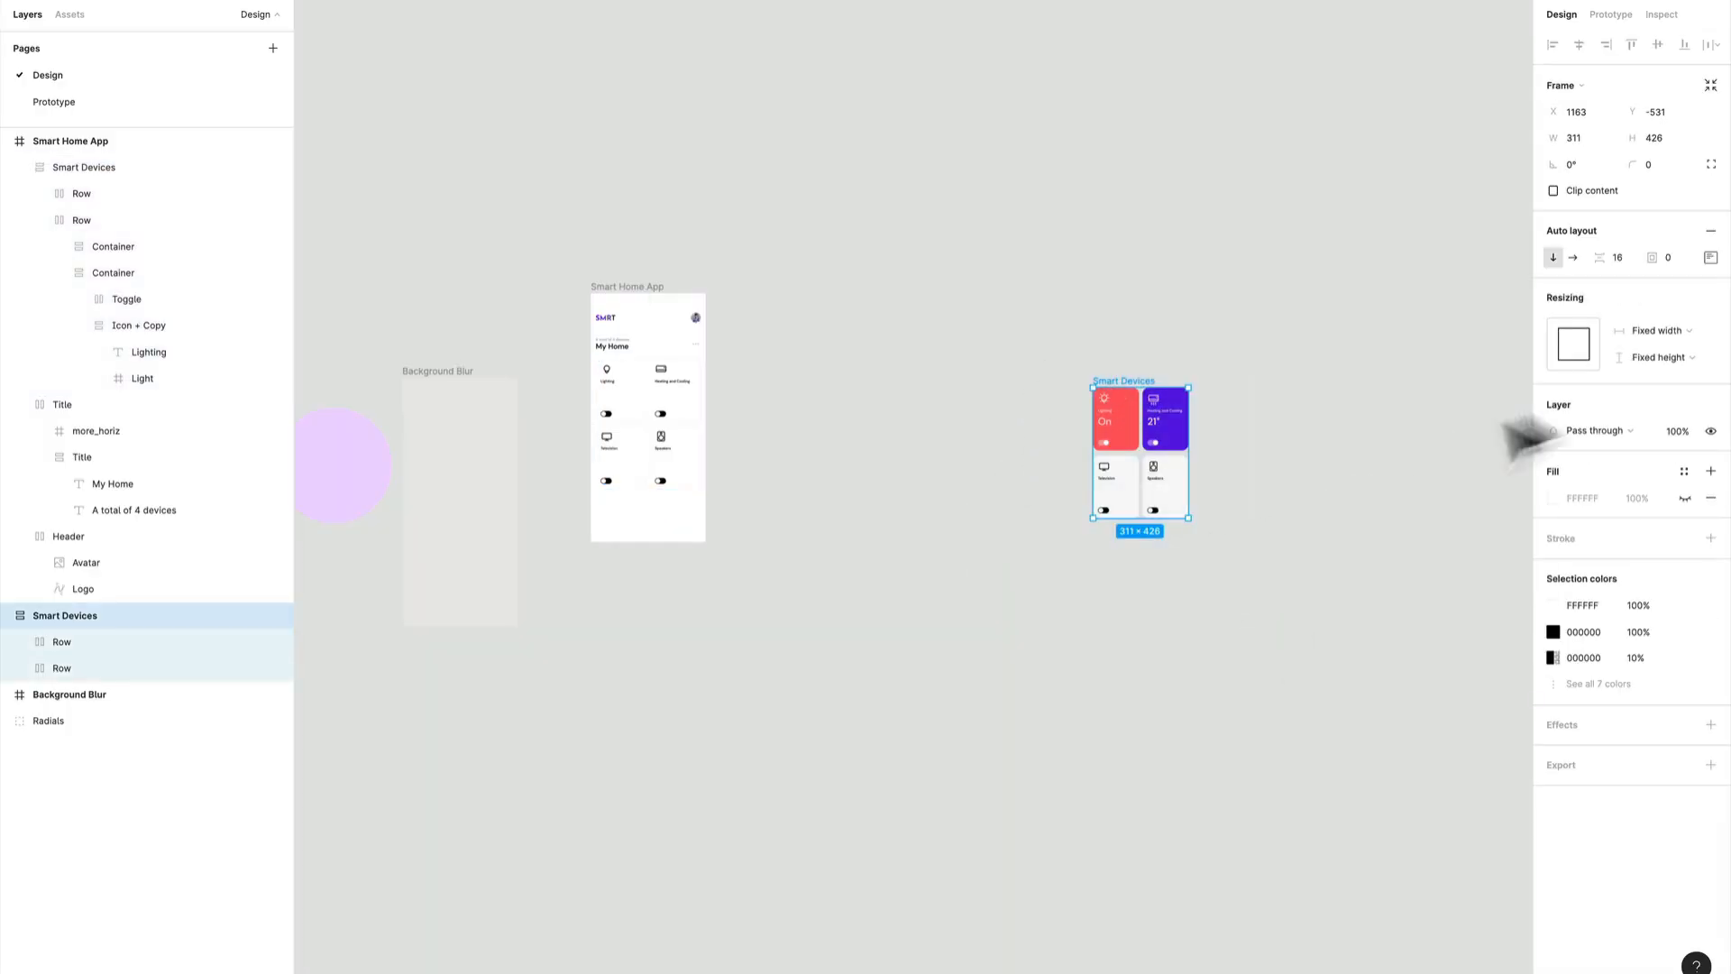
pyautogui.click(1618, 259)
pyautogui.write('12')
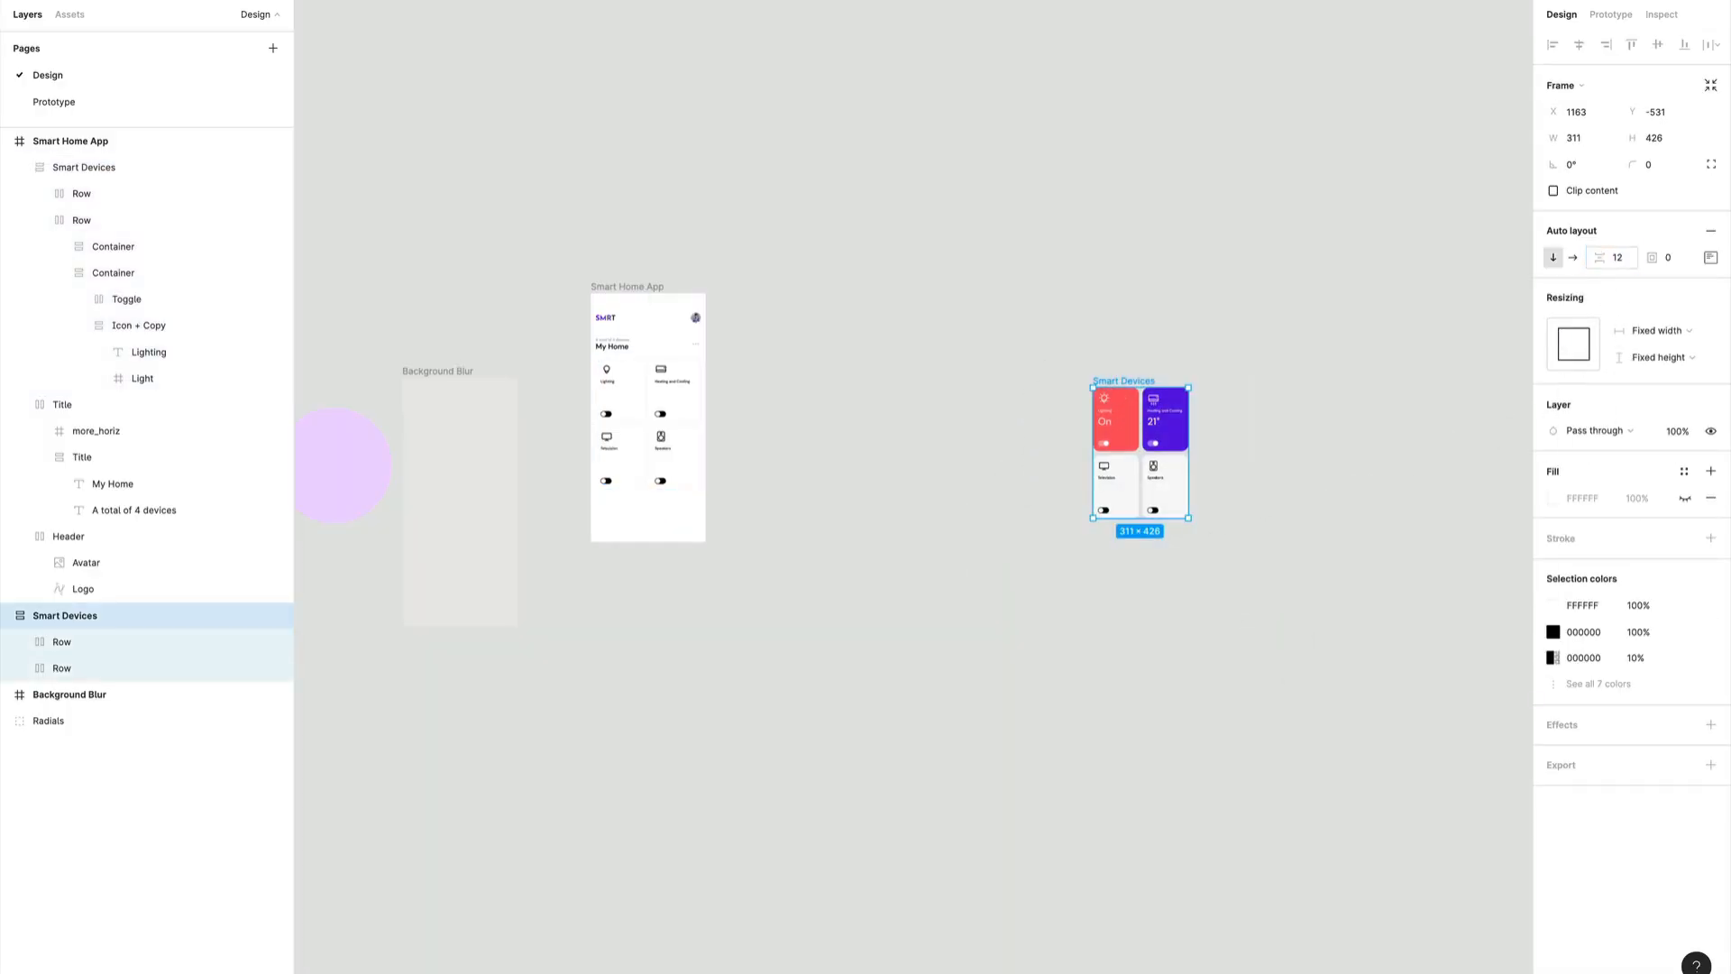
# Move the separate coloured Smart Devices group closer to the Smart Home App frame, to X 369, Y -531.
pyautogui.moveTo(1145, 410); pyautogui.dragTo(889, 367)
pyautogui.scroll(-2, 893, 685)
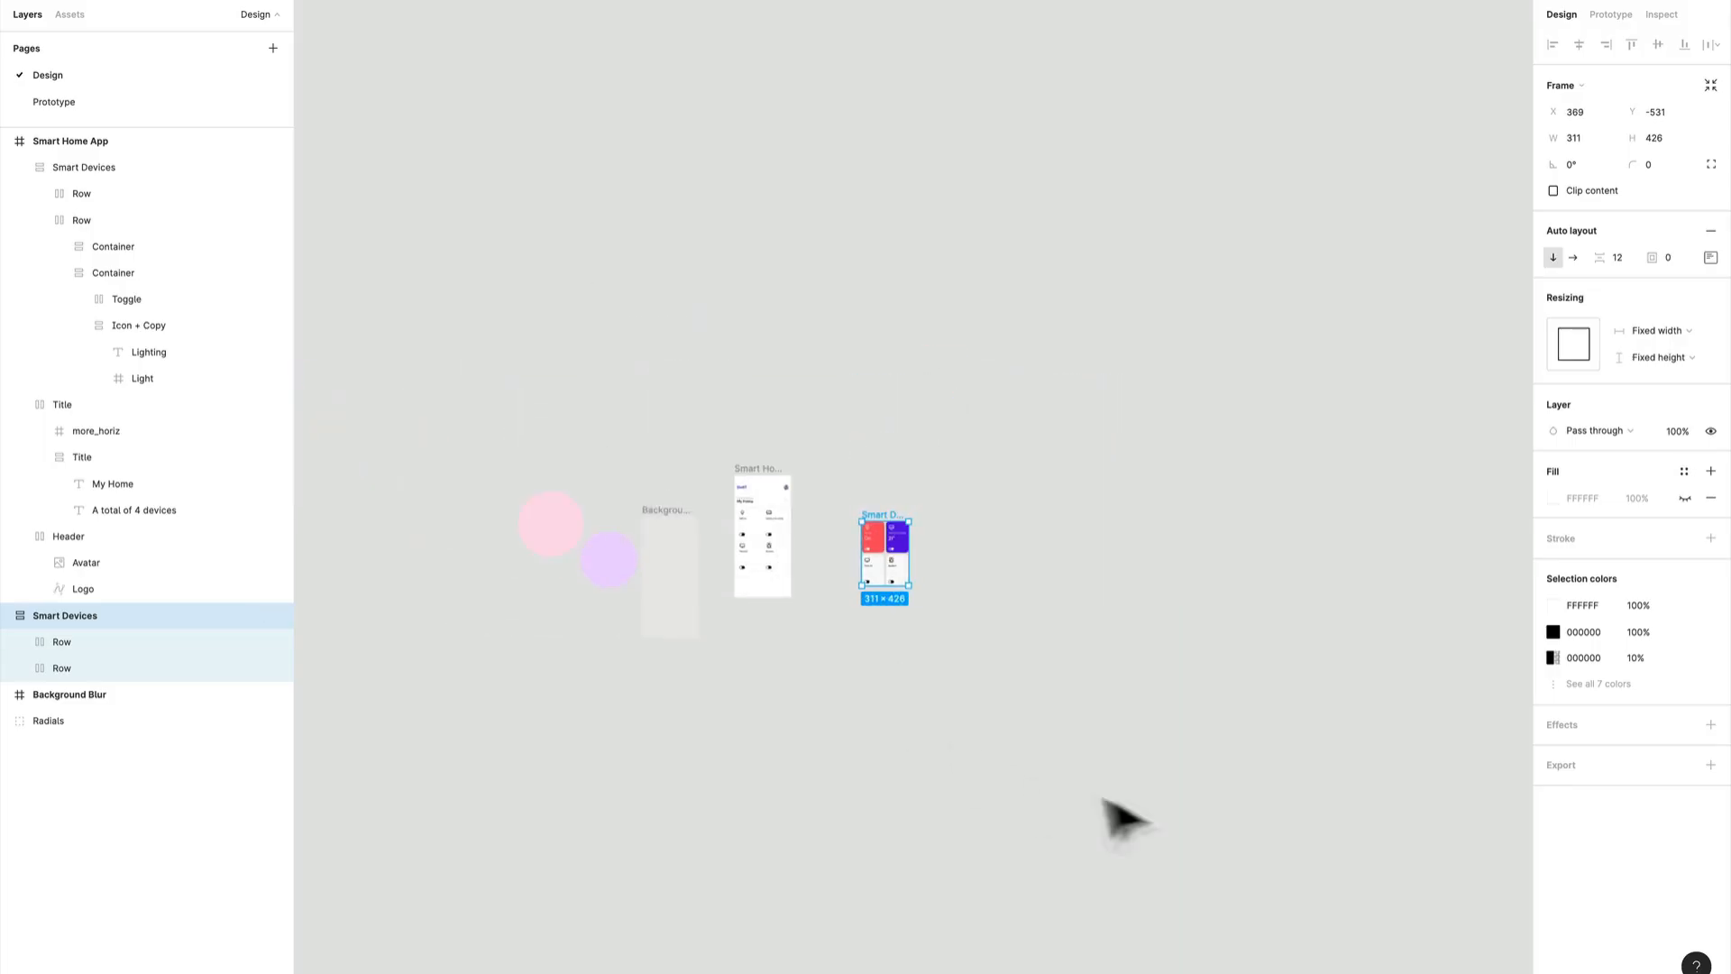
pyautogui.moveTo(1256, 946); pyautogui.dragTo(904, 695)
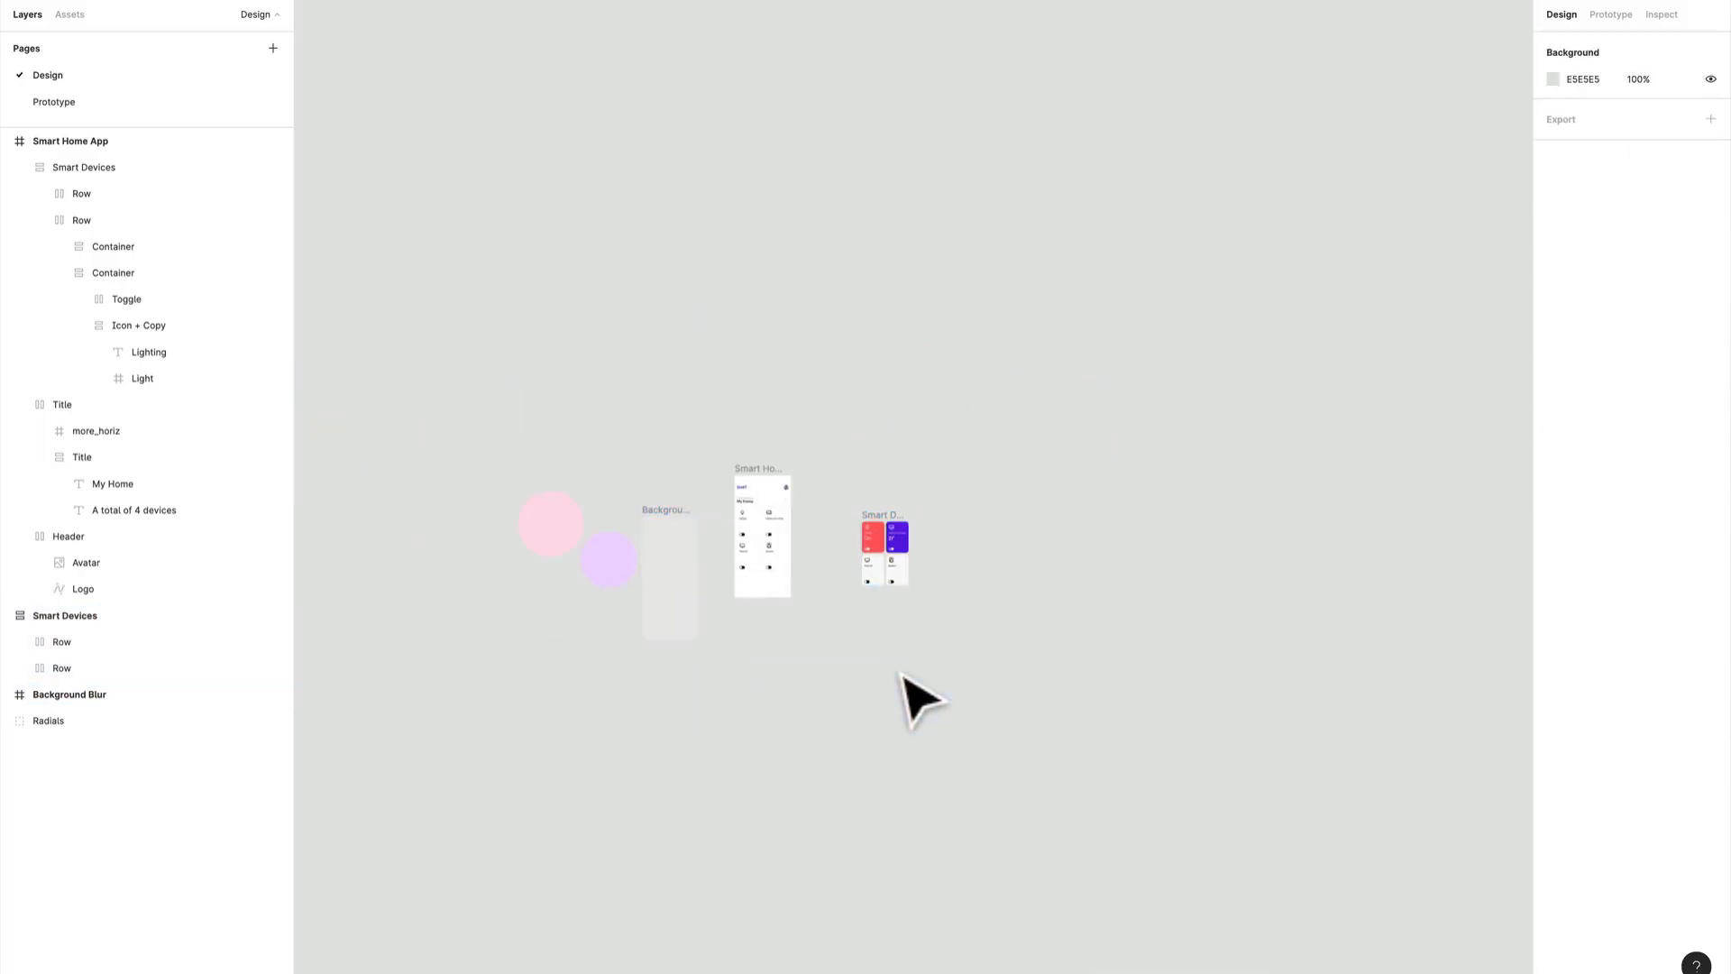
pyautogui.scroll(8, 773, 690)
pyautogui.moveTo(992, 514); pyautogui.dragTo(1048, 652)
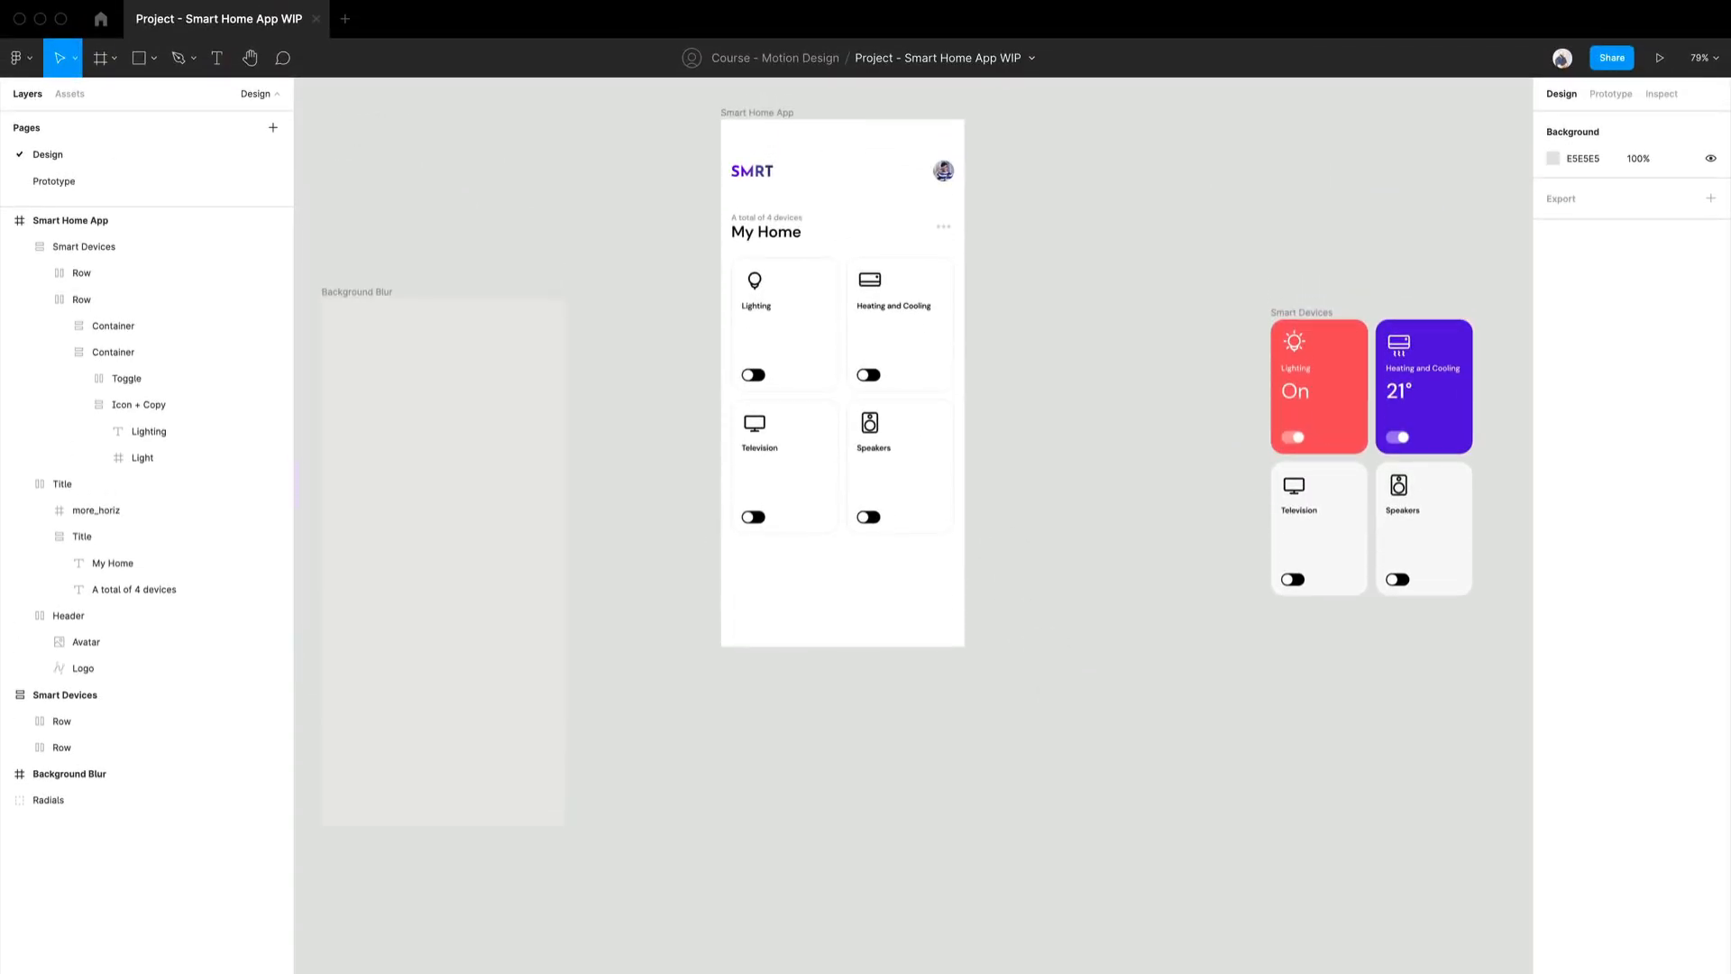
# Paste the copied Nav bar with its four icons into the Smart Home App frame.
pyautogui.click(761, 127)
pyautogui.hotkey('ctrl', 'v')
pyautogui.scroll(6, 939, 580)
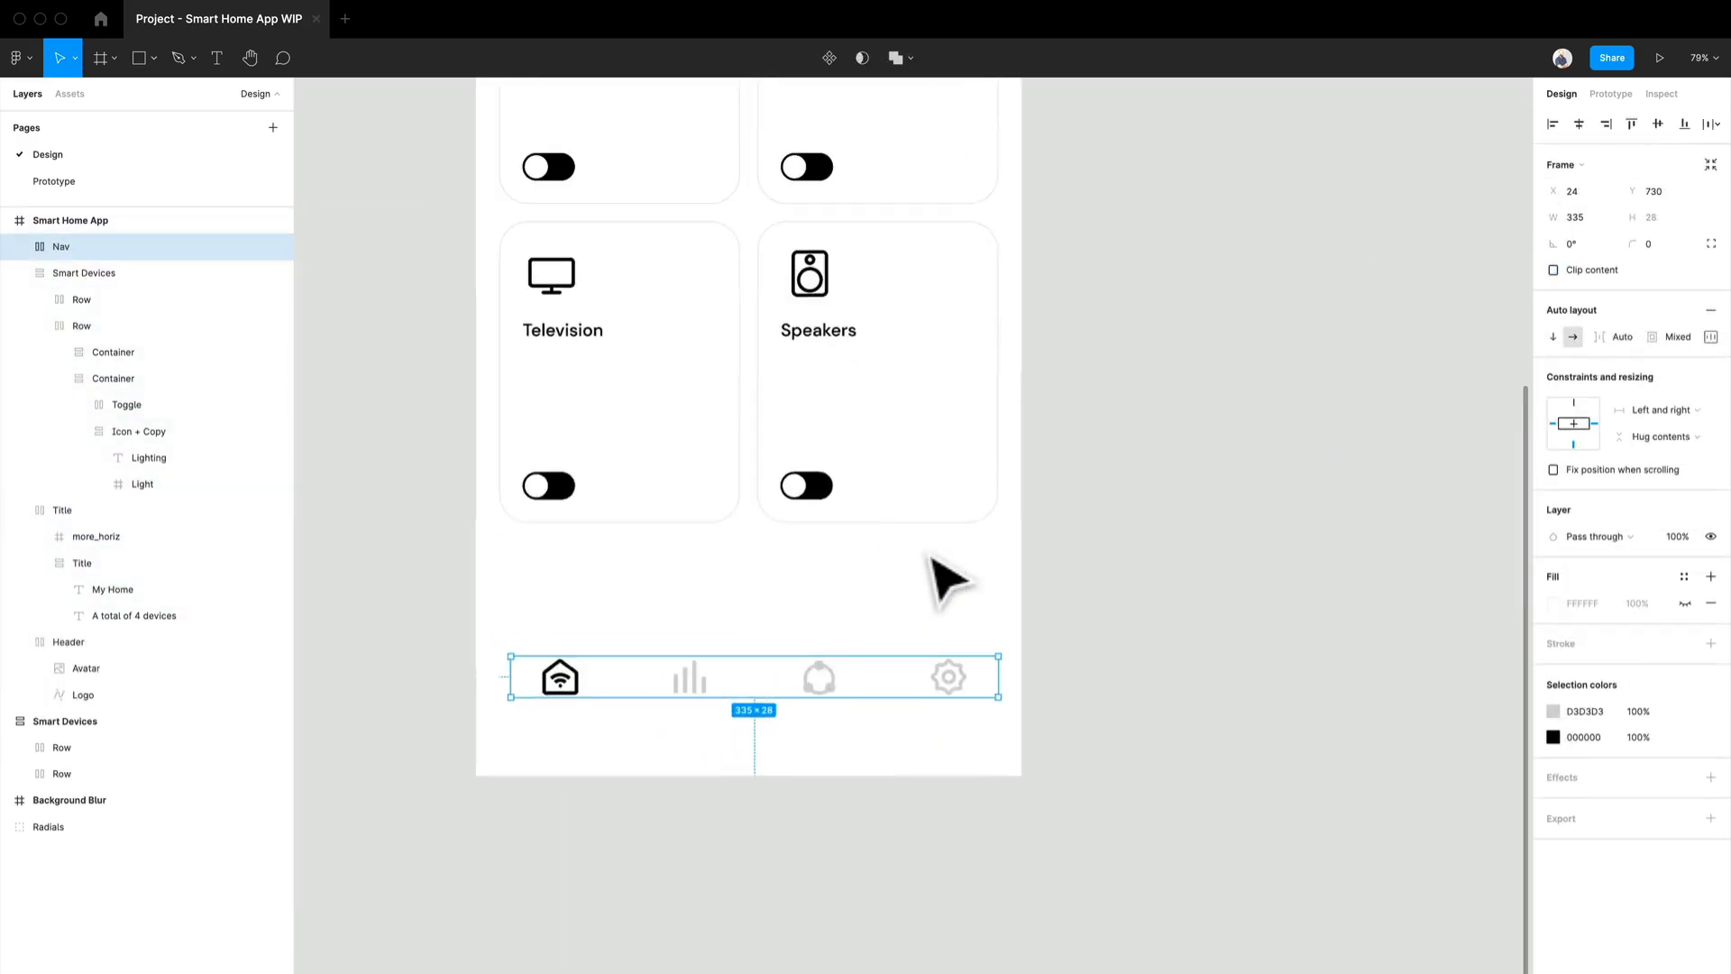
# Examine the Nav group's nested icon frames, its alignment and padding, and the Routines icon's resizing.
pyautogui.scroll(4, 793, 803)
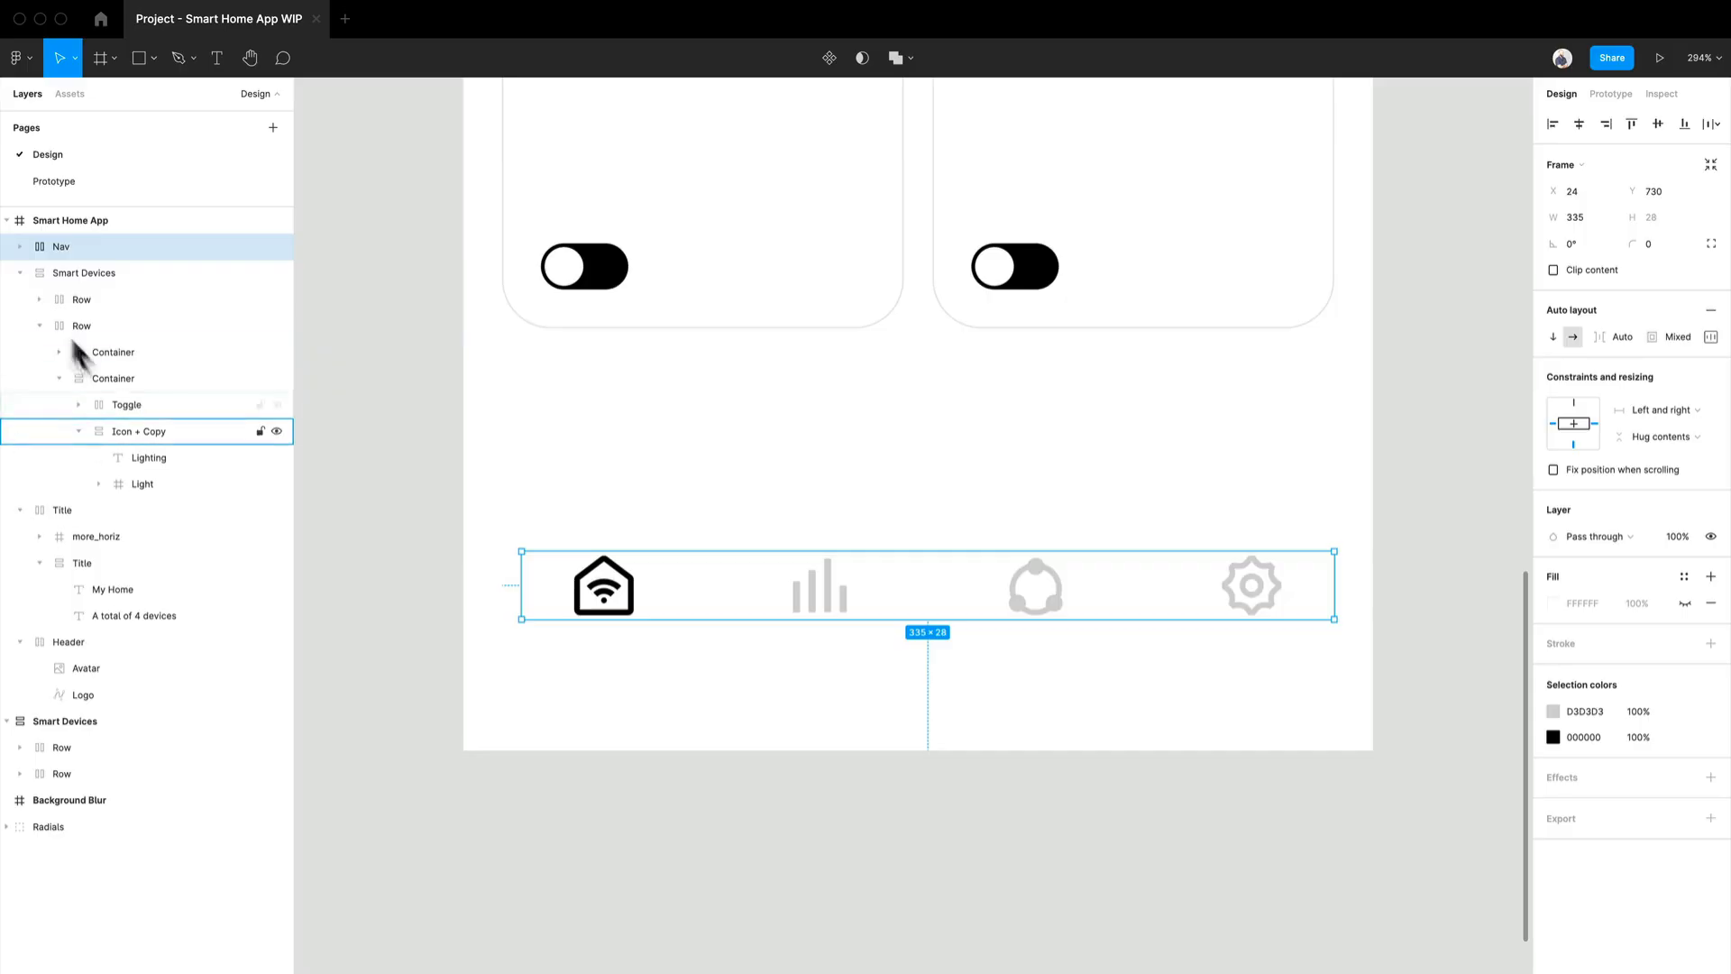
pyautogui.click(25, 247)
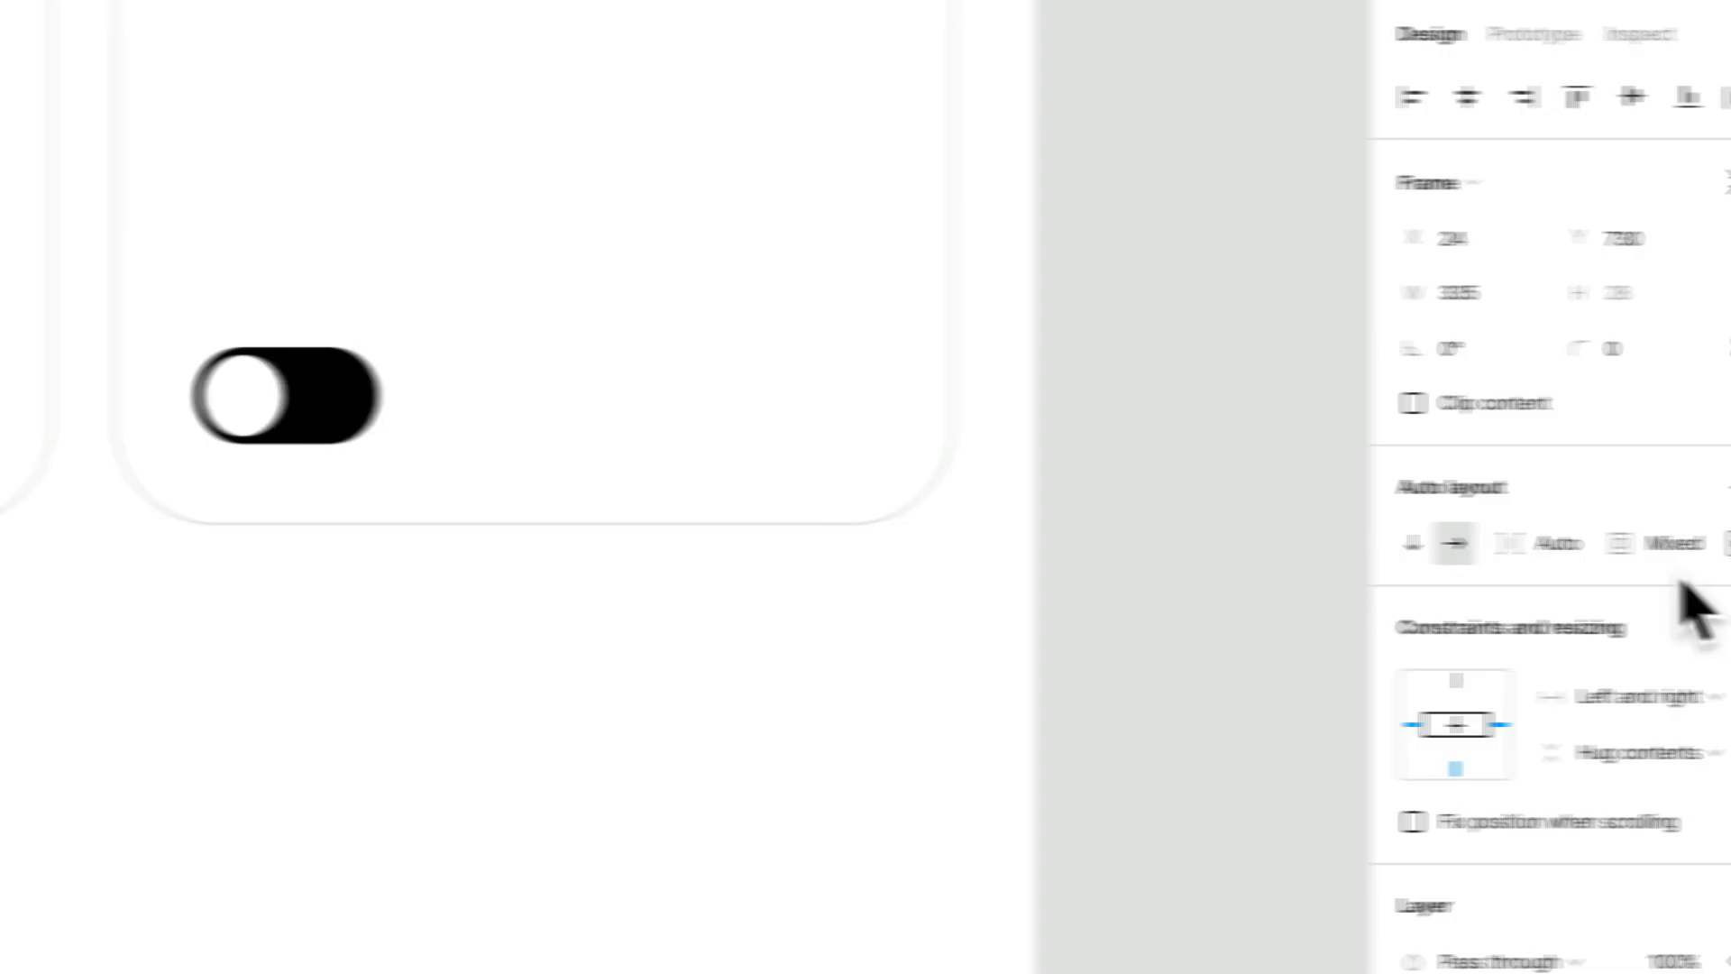
pyautogui.click(1688, 543)
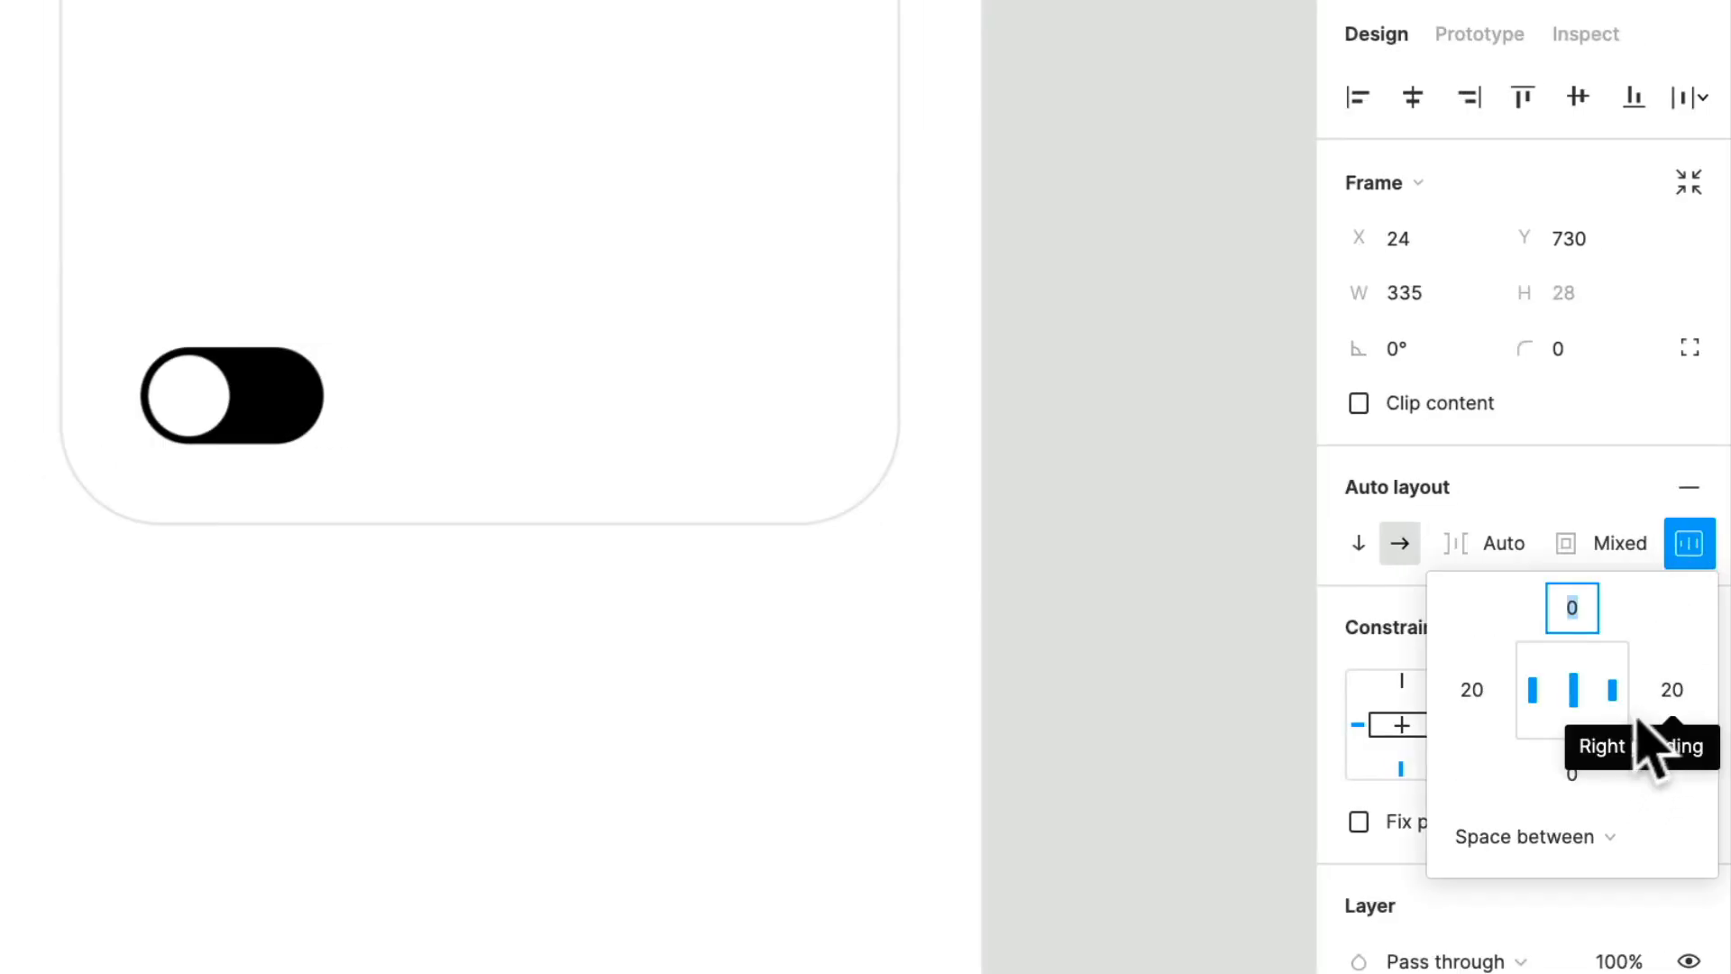
pyautogui.click(1688, 546)
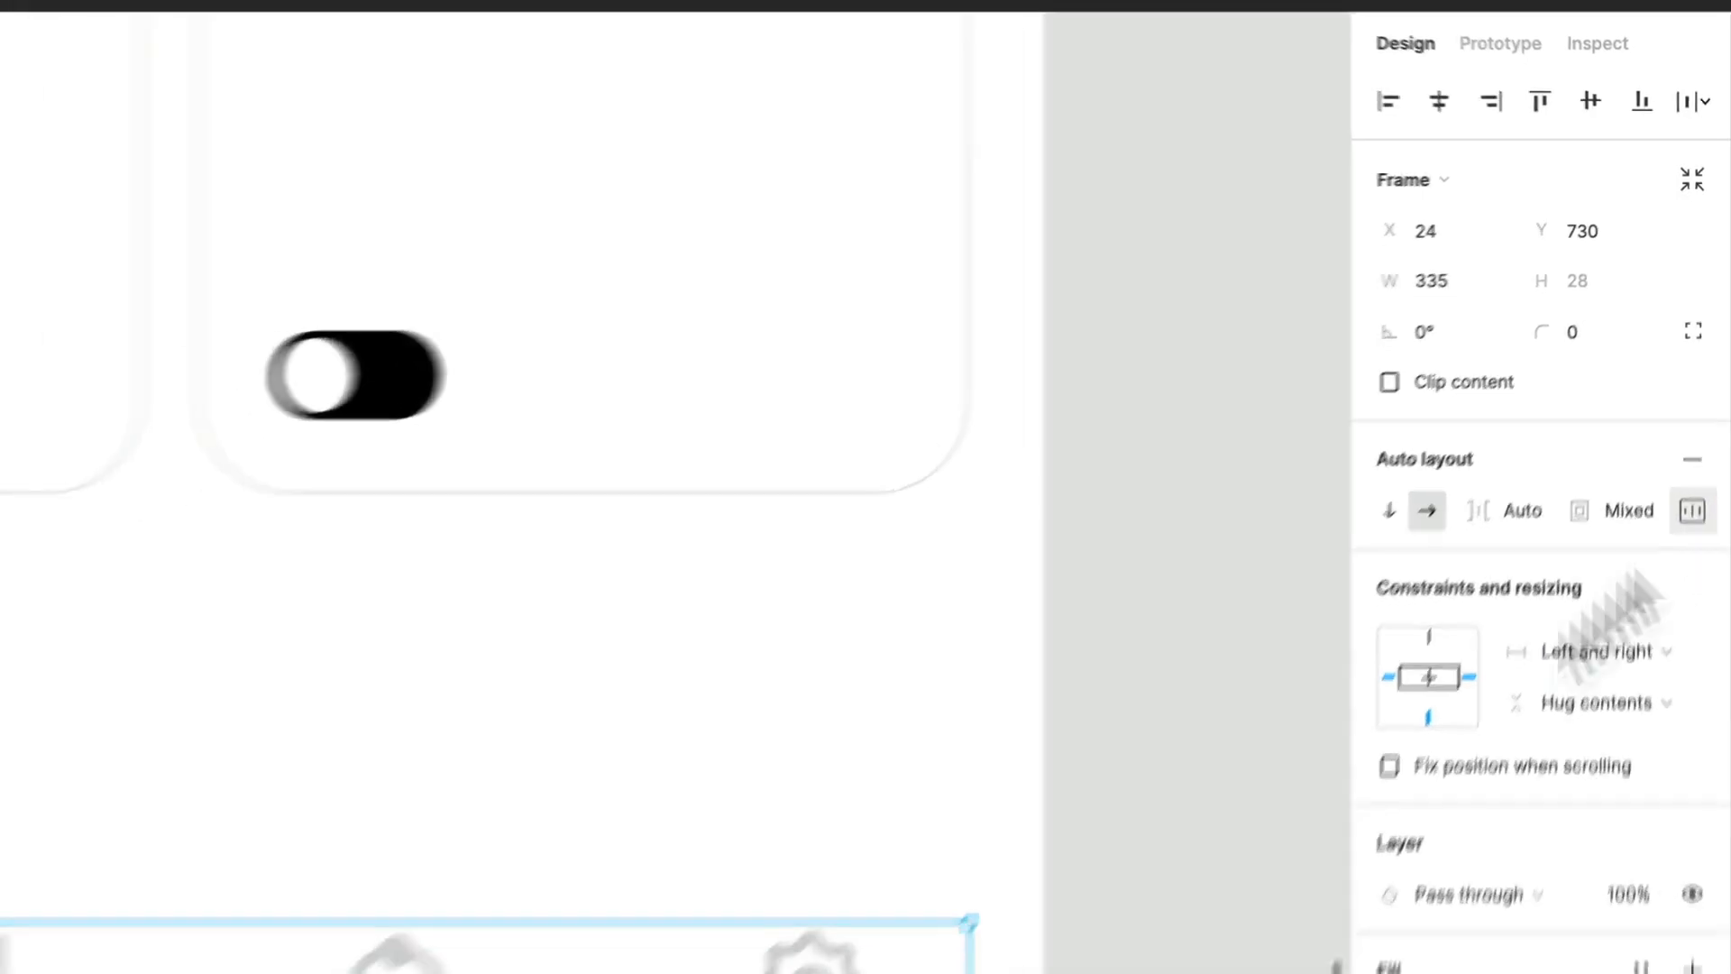
pyautogui.click(1045, 622)
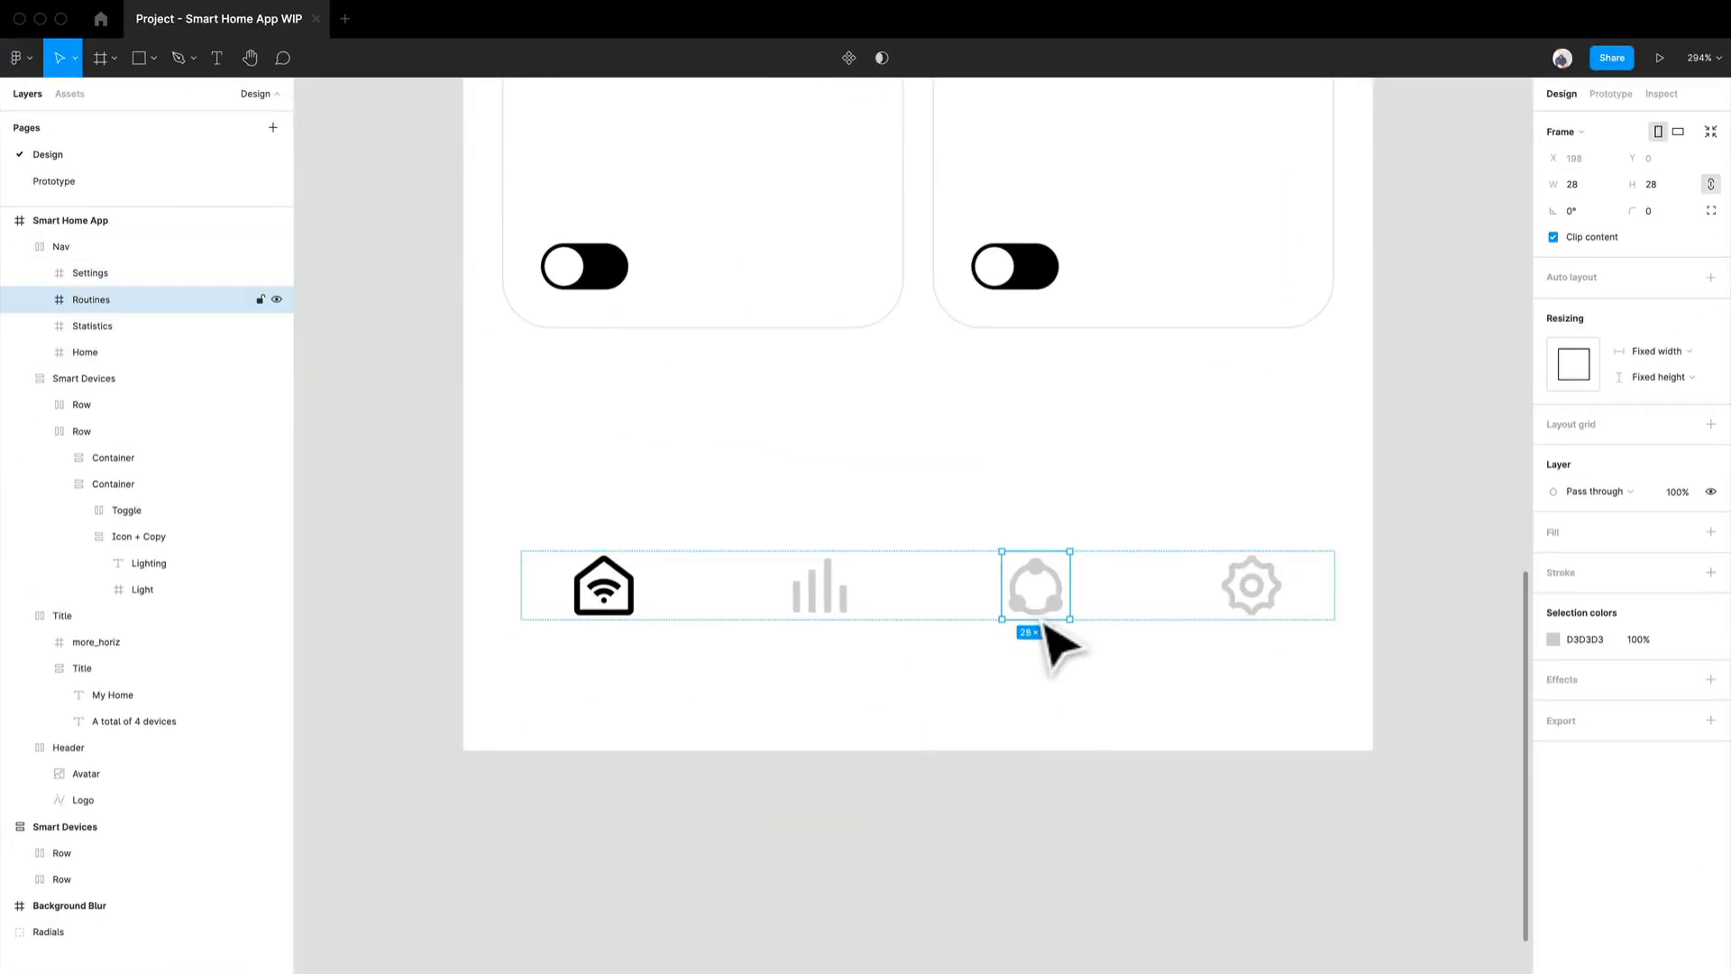
pyautogui.scroll(-3, 746, 502)
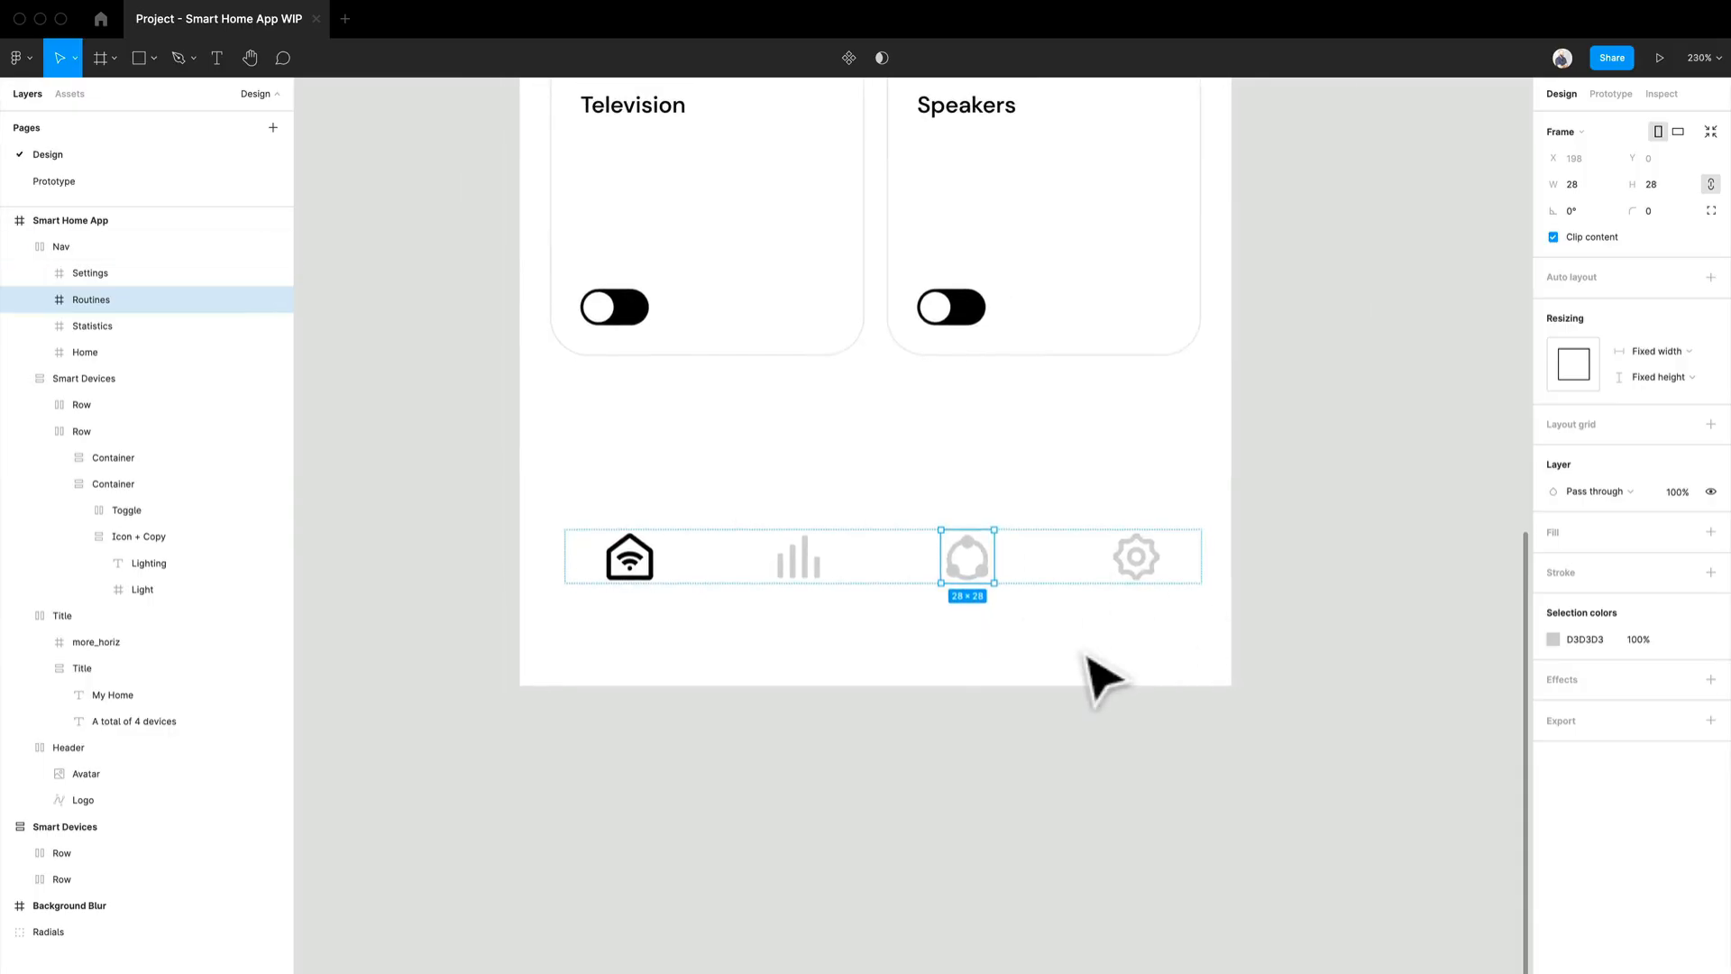
pyautogui.click(888, 696)
pyautogui.scroll(-5, 885, 691)
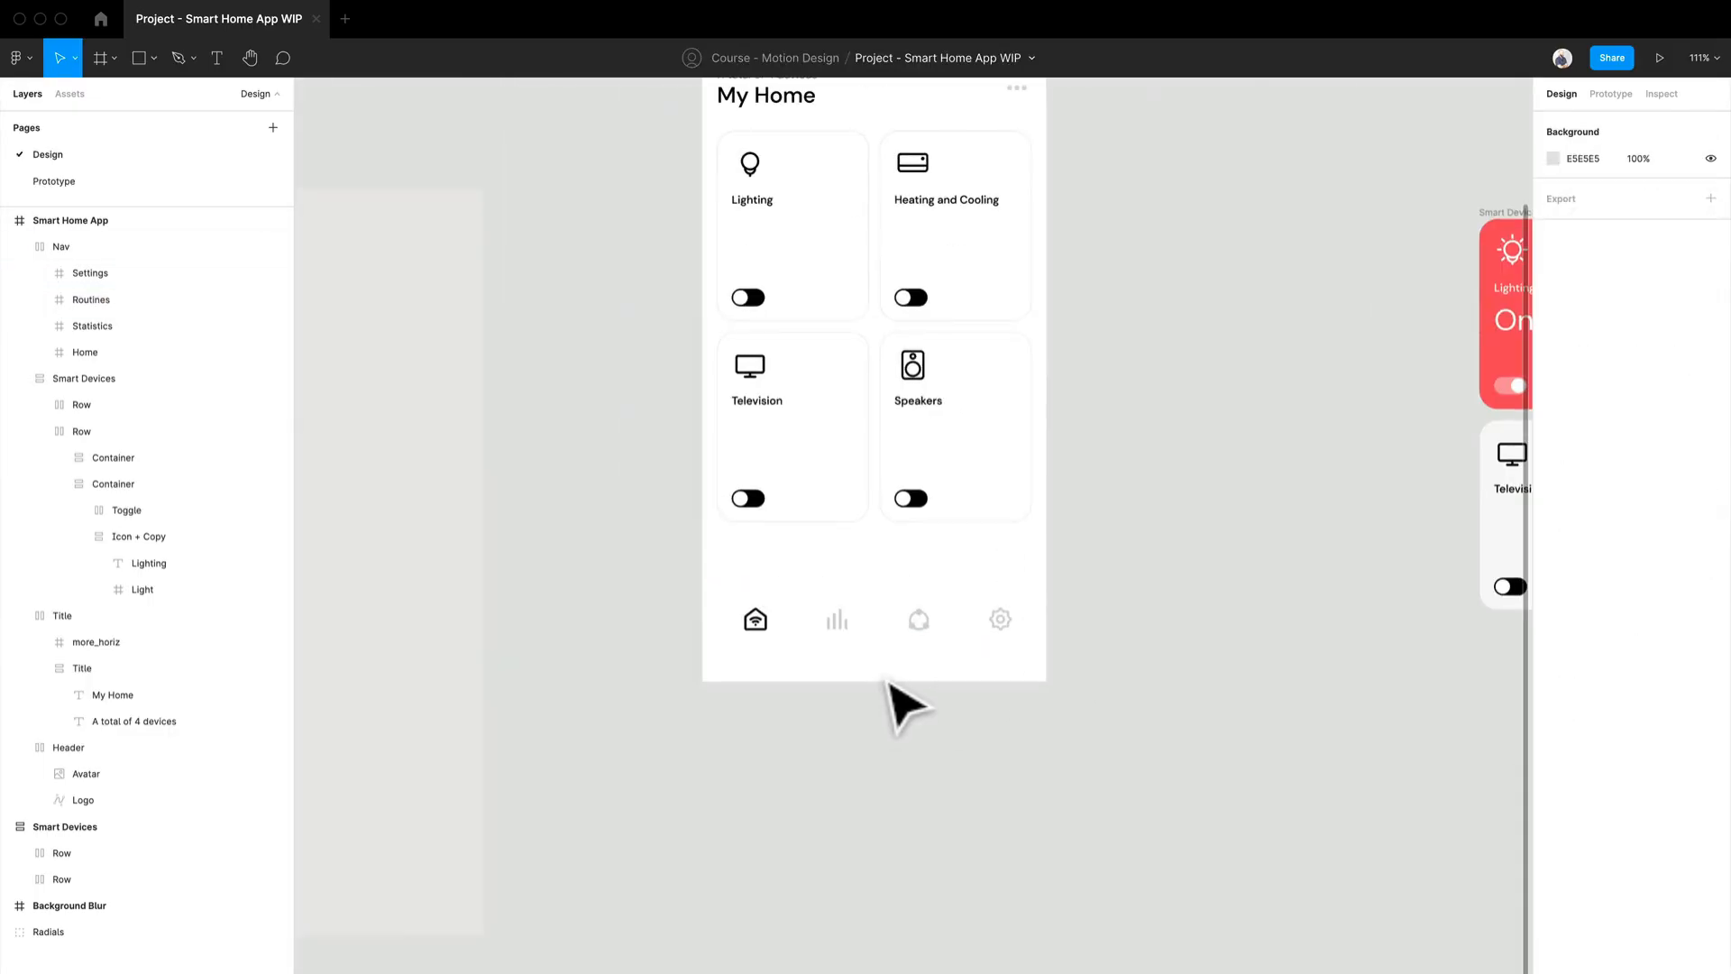
pyautogui.moveTo(891, 685); pyautogui.dragTo(735, 811)
pyautogui.click(763, 755)
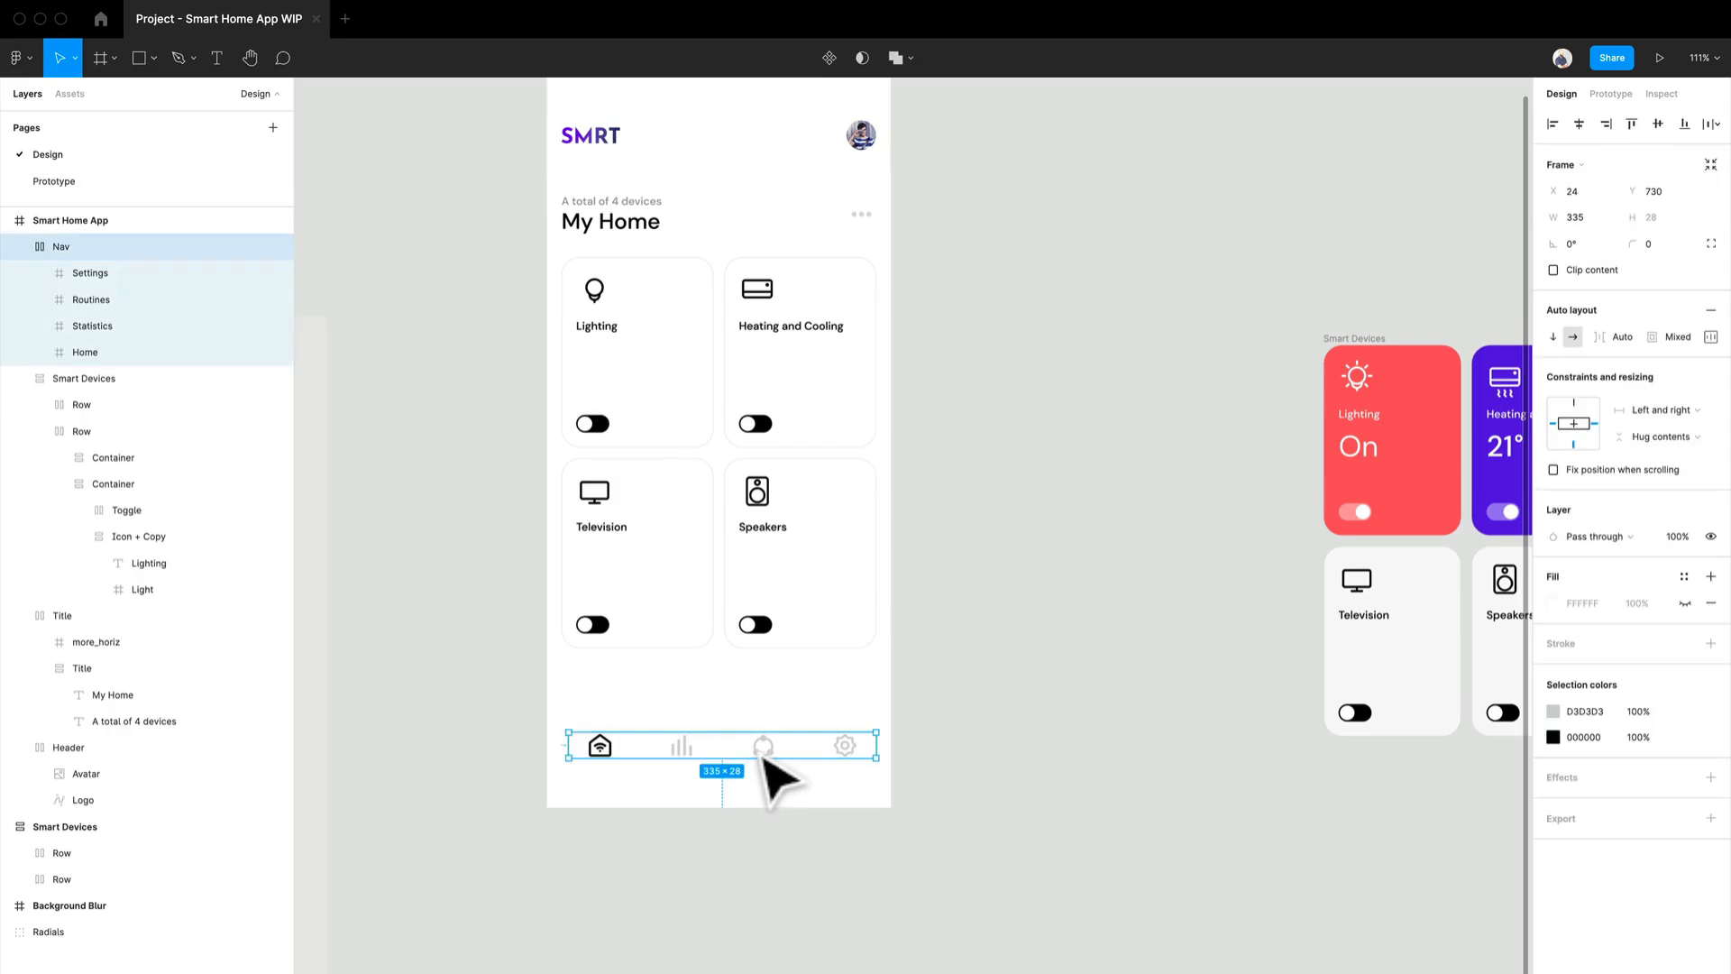
# Frame the Title and Smart Devices groups together inside the Smart Home App screen and name the new frame Container.
pyautogui.click(985, 703)
pyautogui.scroll(3, 989, 703)
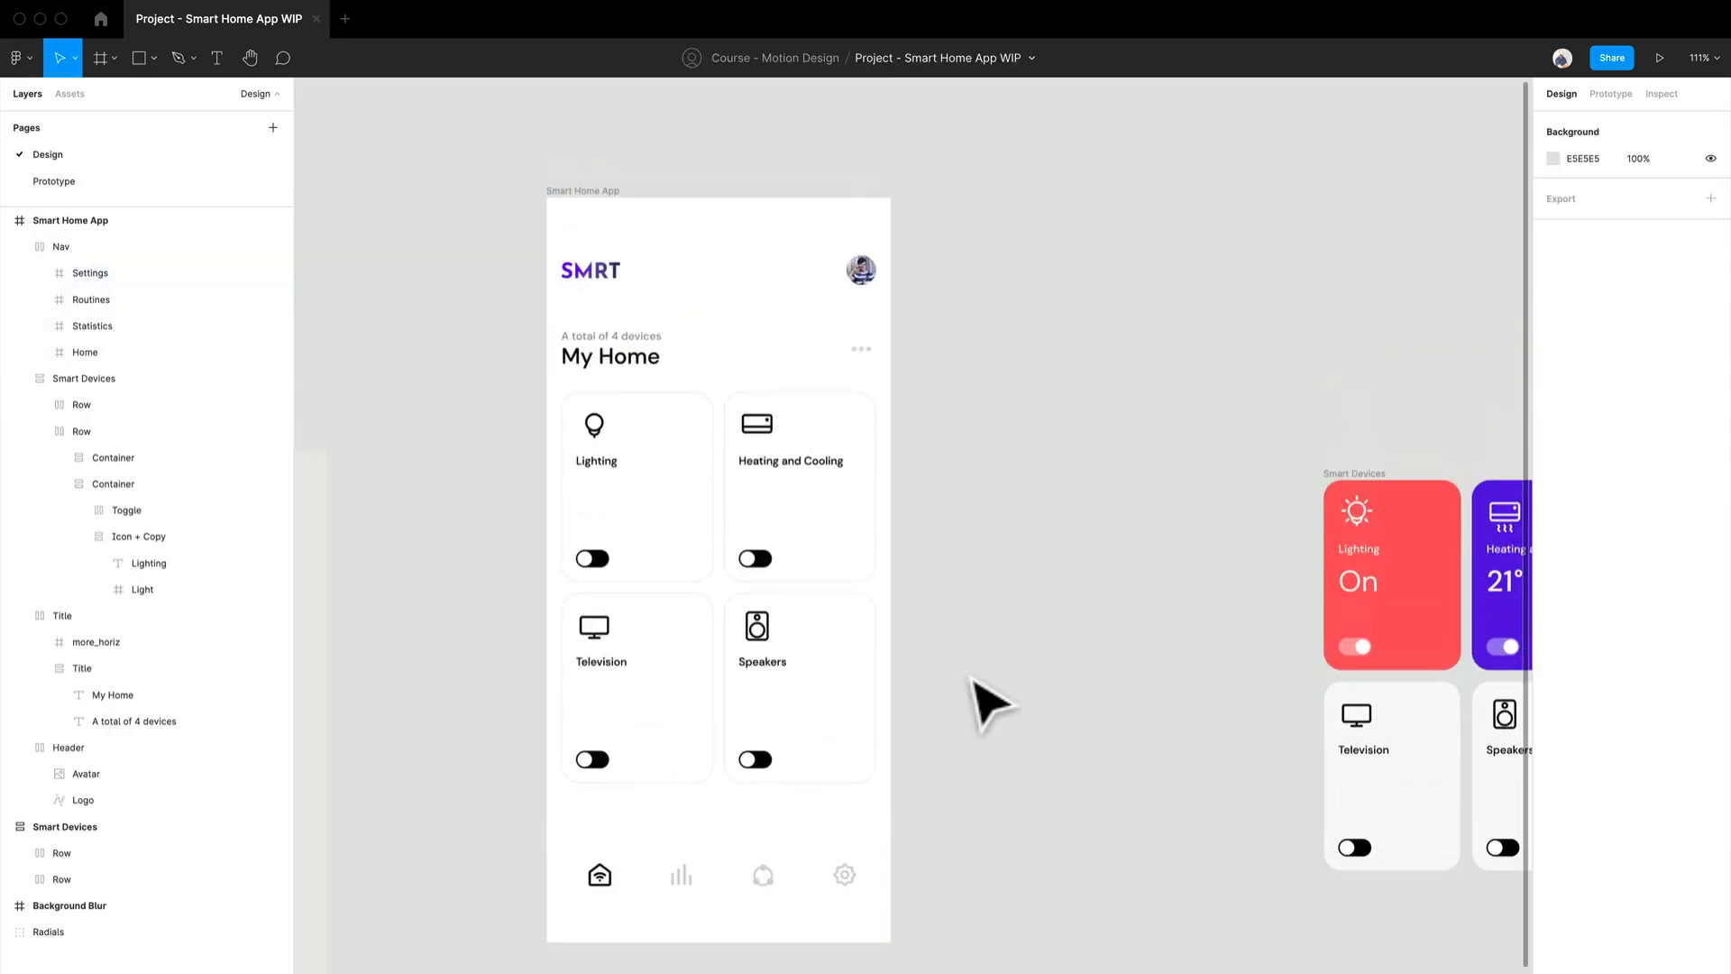
pyautogui.moveTo(1036, 786); pyautogui.dragTo(572, 361)
pyautogui.press('alt')
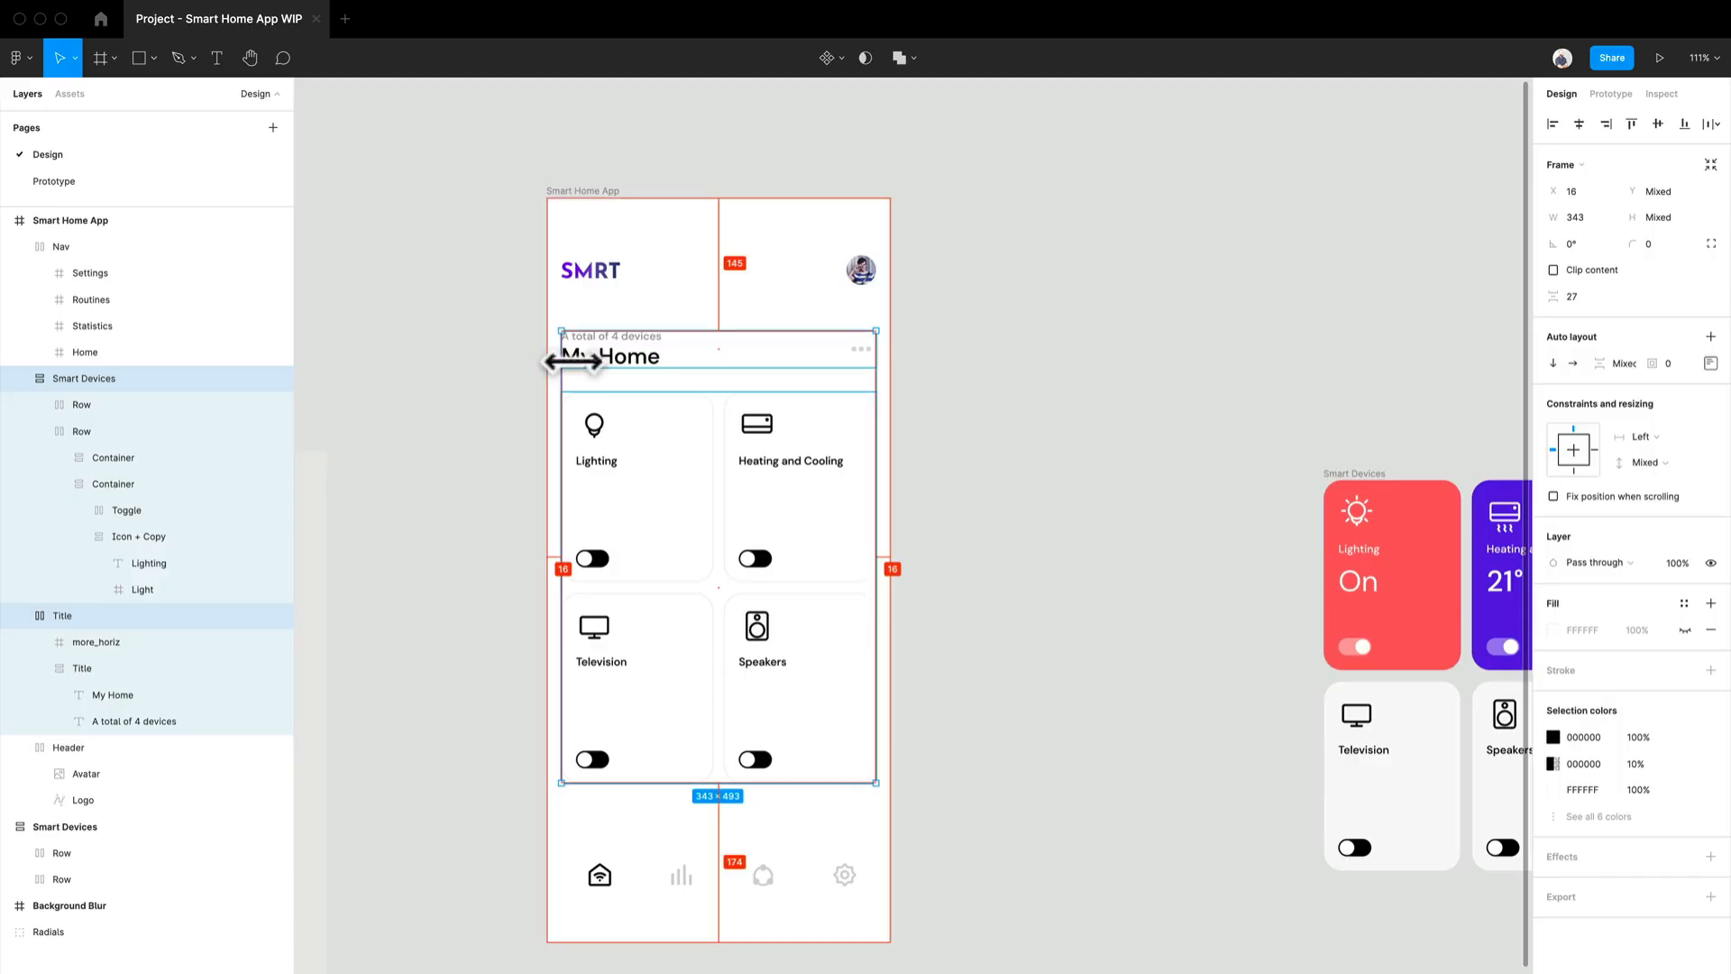
pyautogui.hotkey('ctrl', 'alt', 'g')
pyautogui.hotkey('ctrl', 'r')
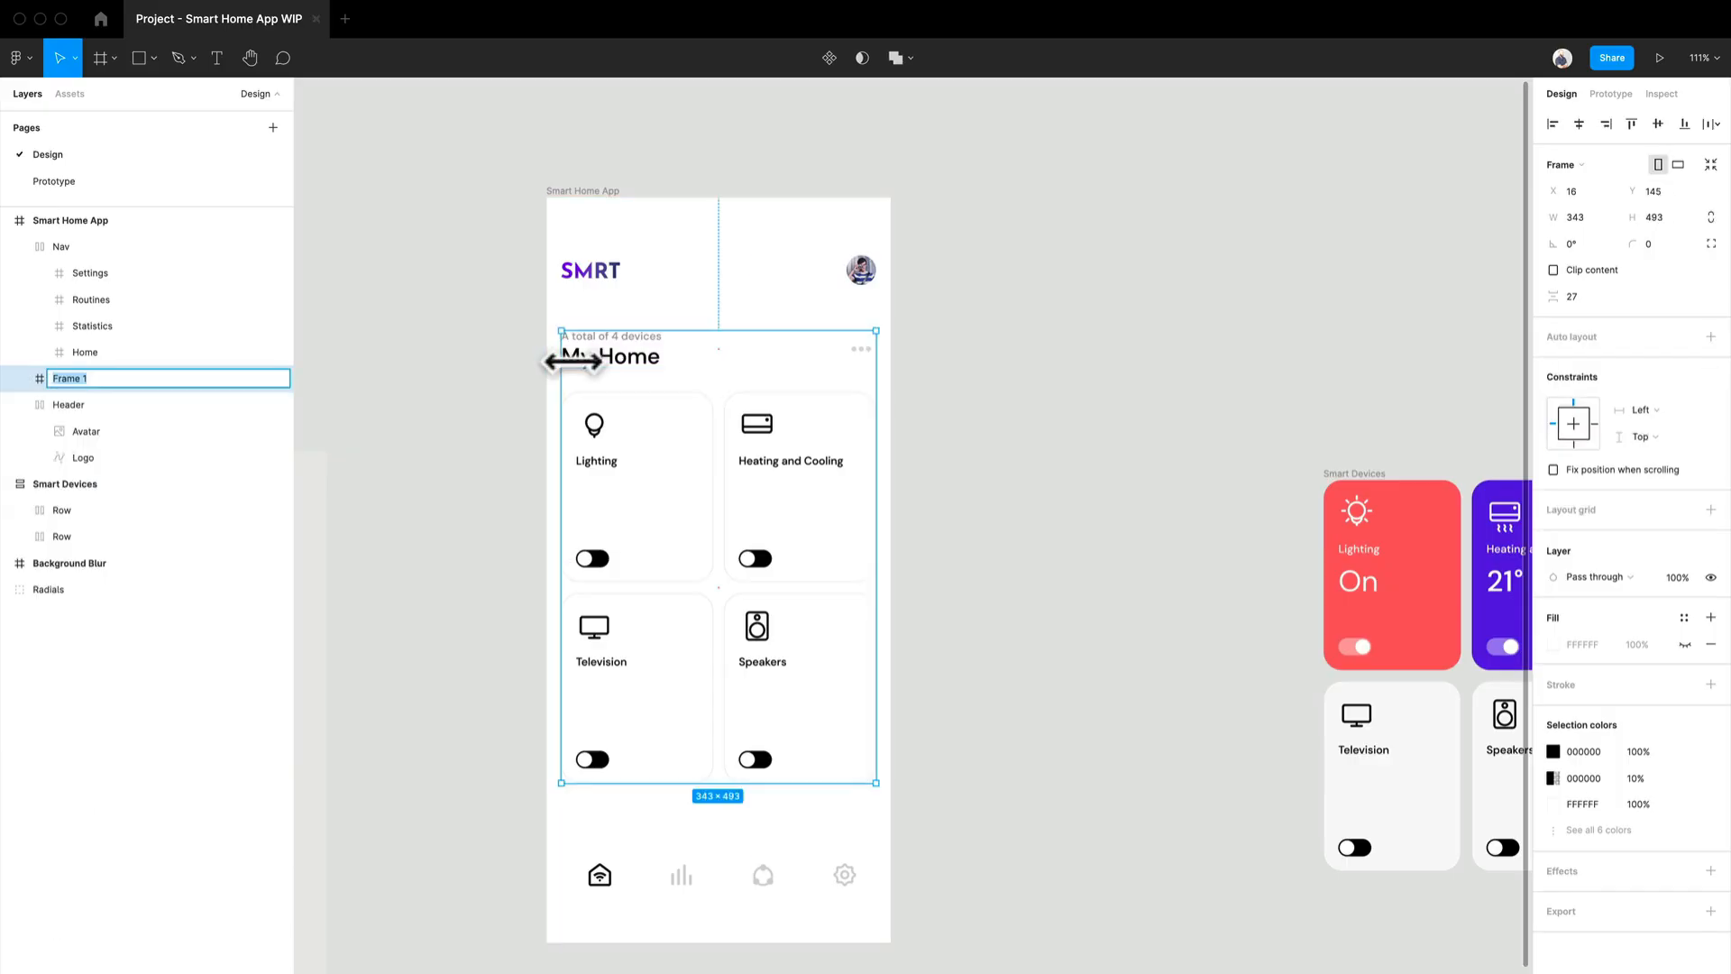
pyautogui.write('Contain')
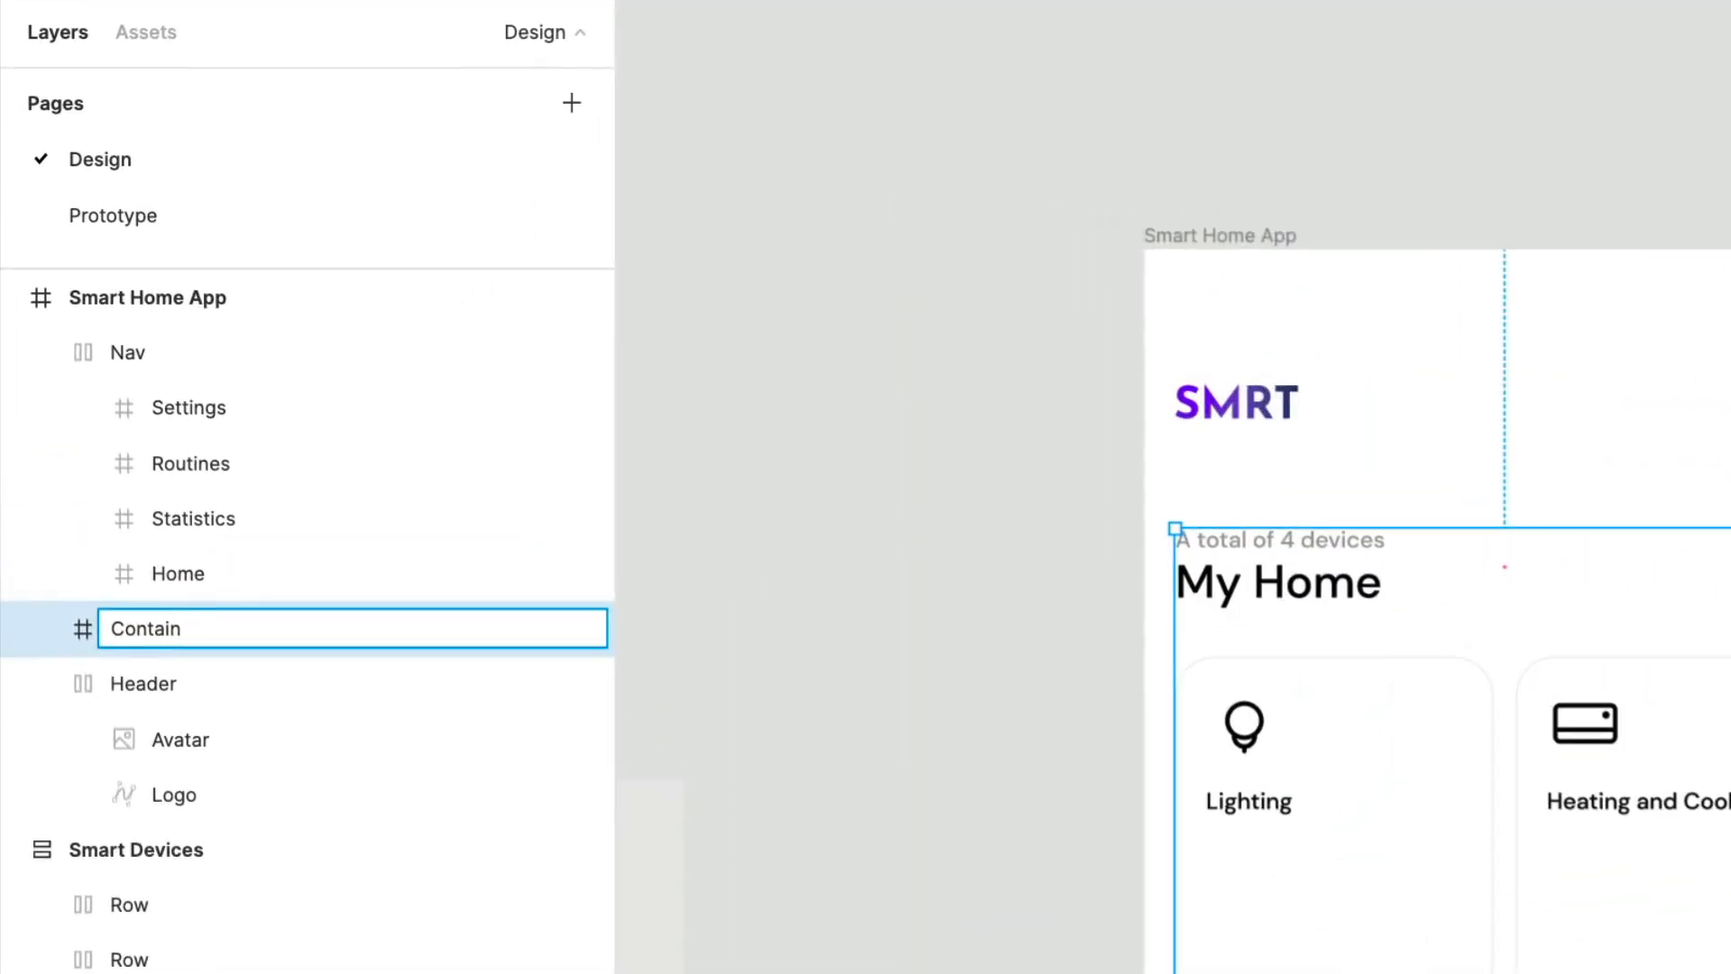
pyautogui.write('er')
pyautogui.press('Return')
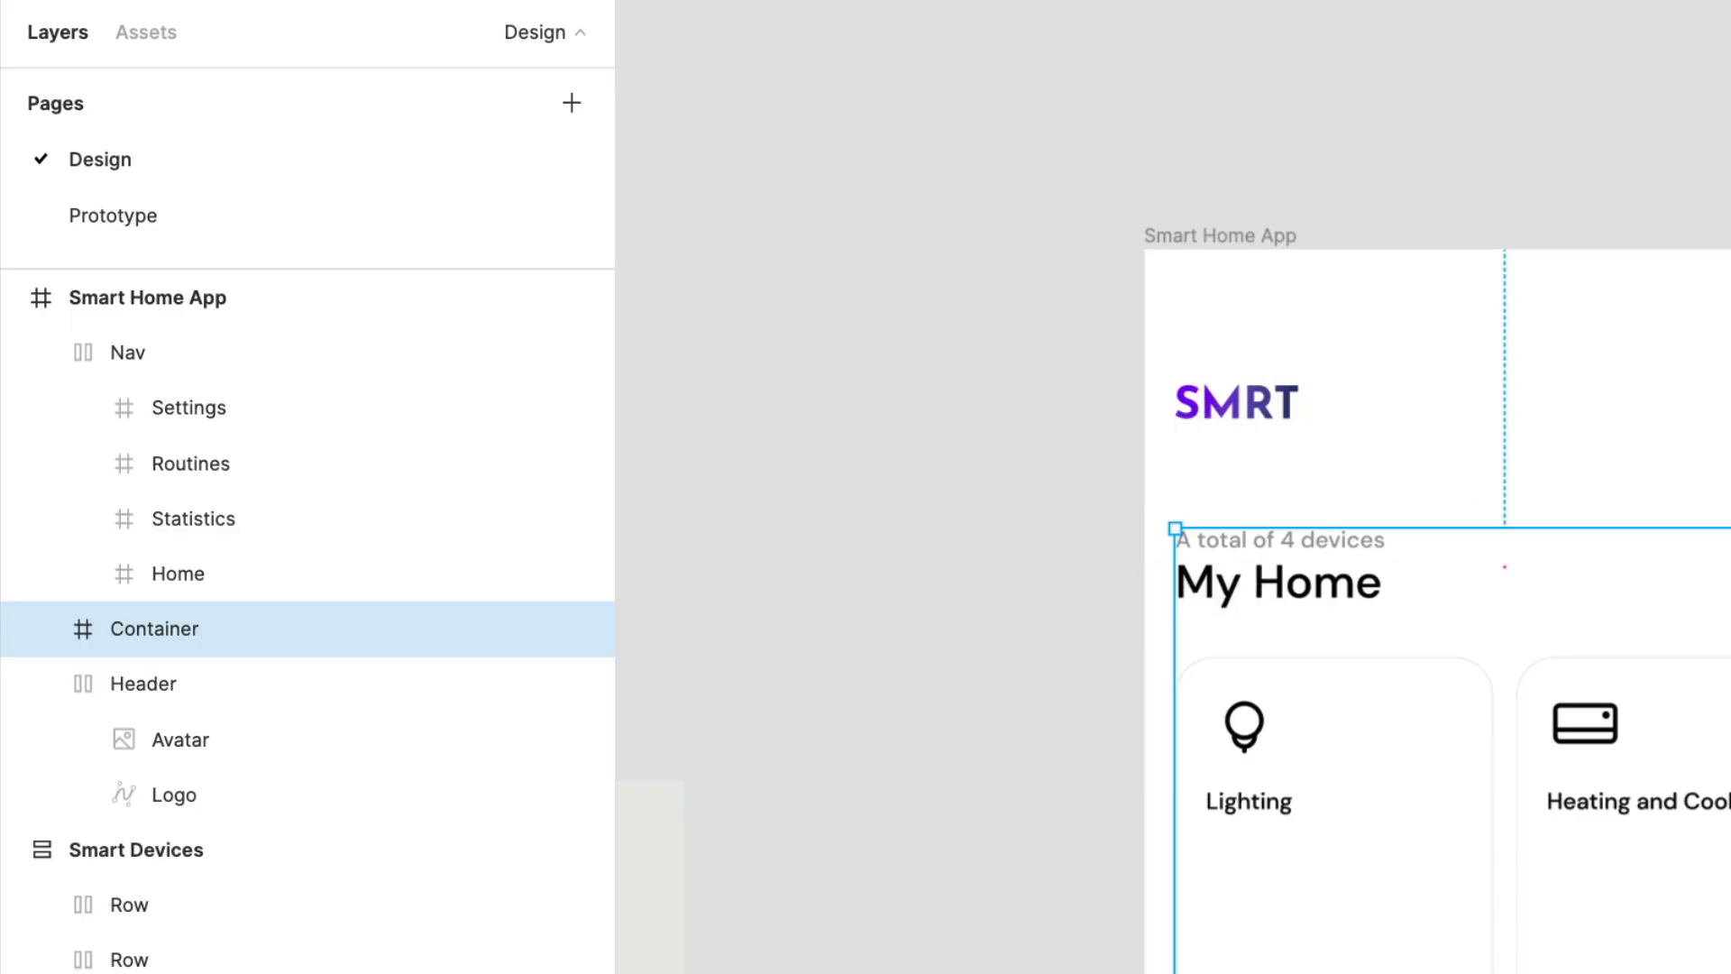
# Add vertical auto layout to the Container frame with an item spacing of 24 and padding of 16.
pyautogui.click(1710, 310)
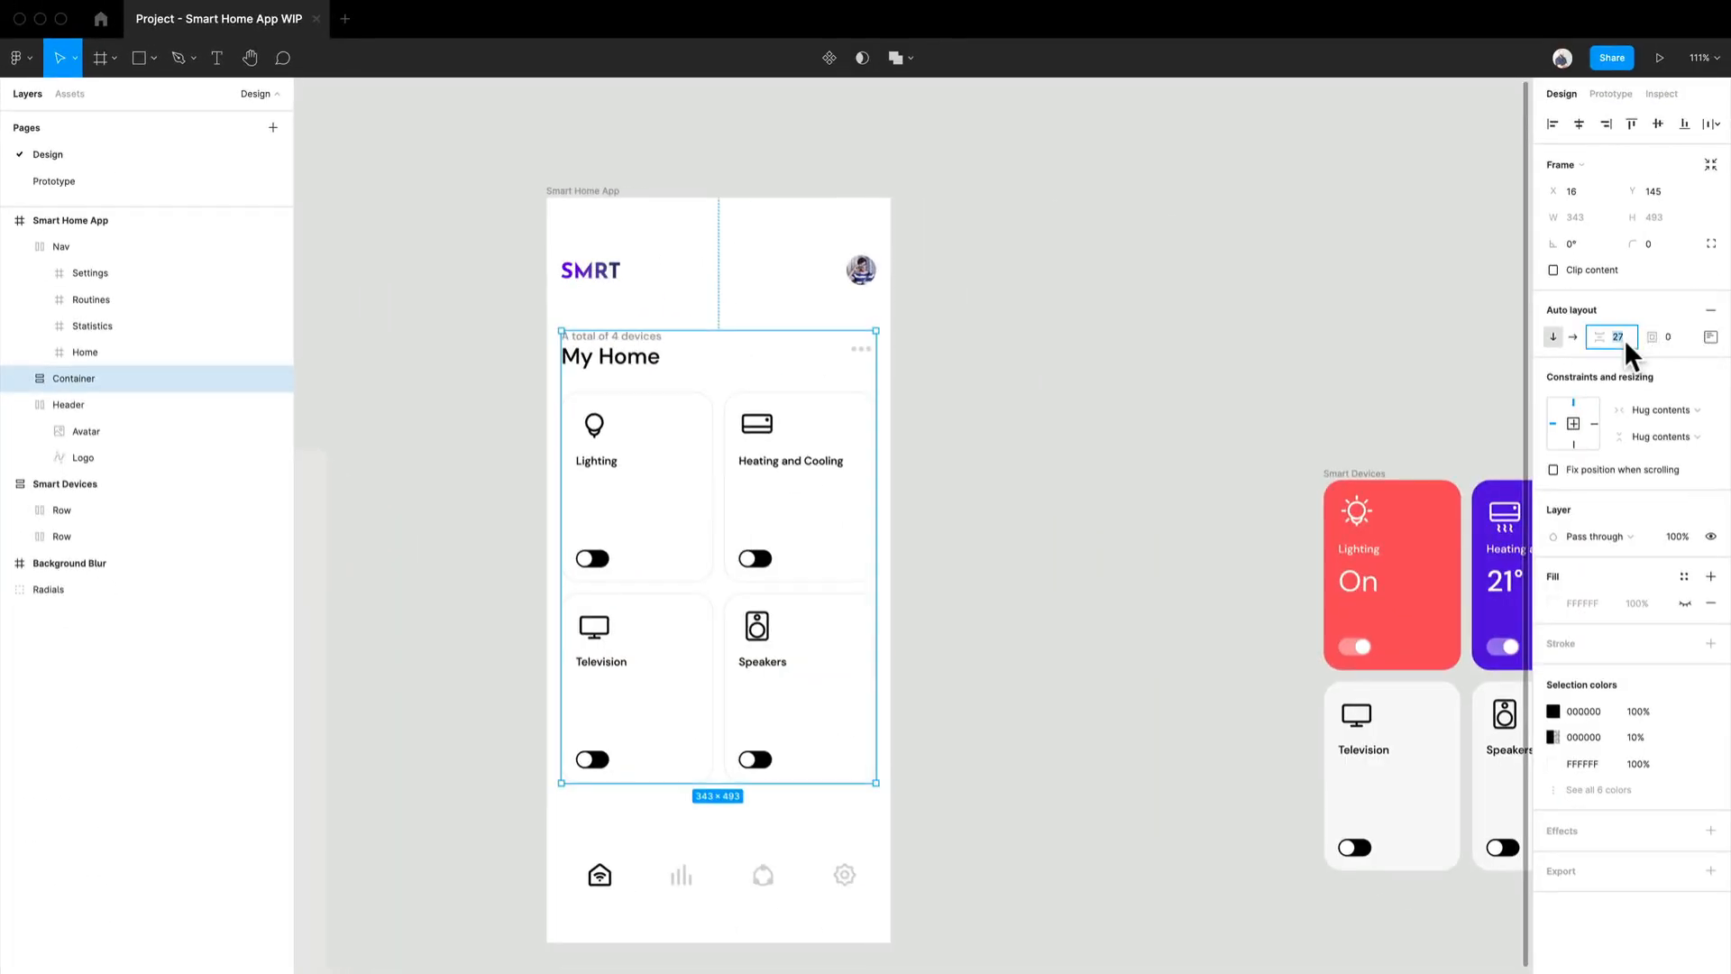
pyautogui.write('24')
pyautogui.press('Return')
pyautogui.click(1667, 338)
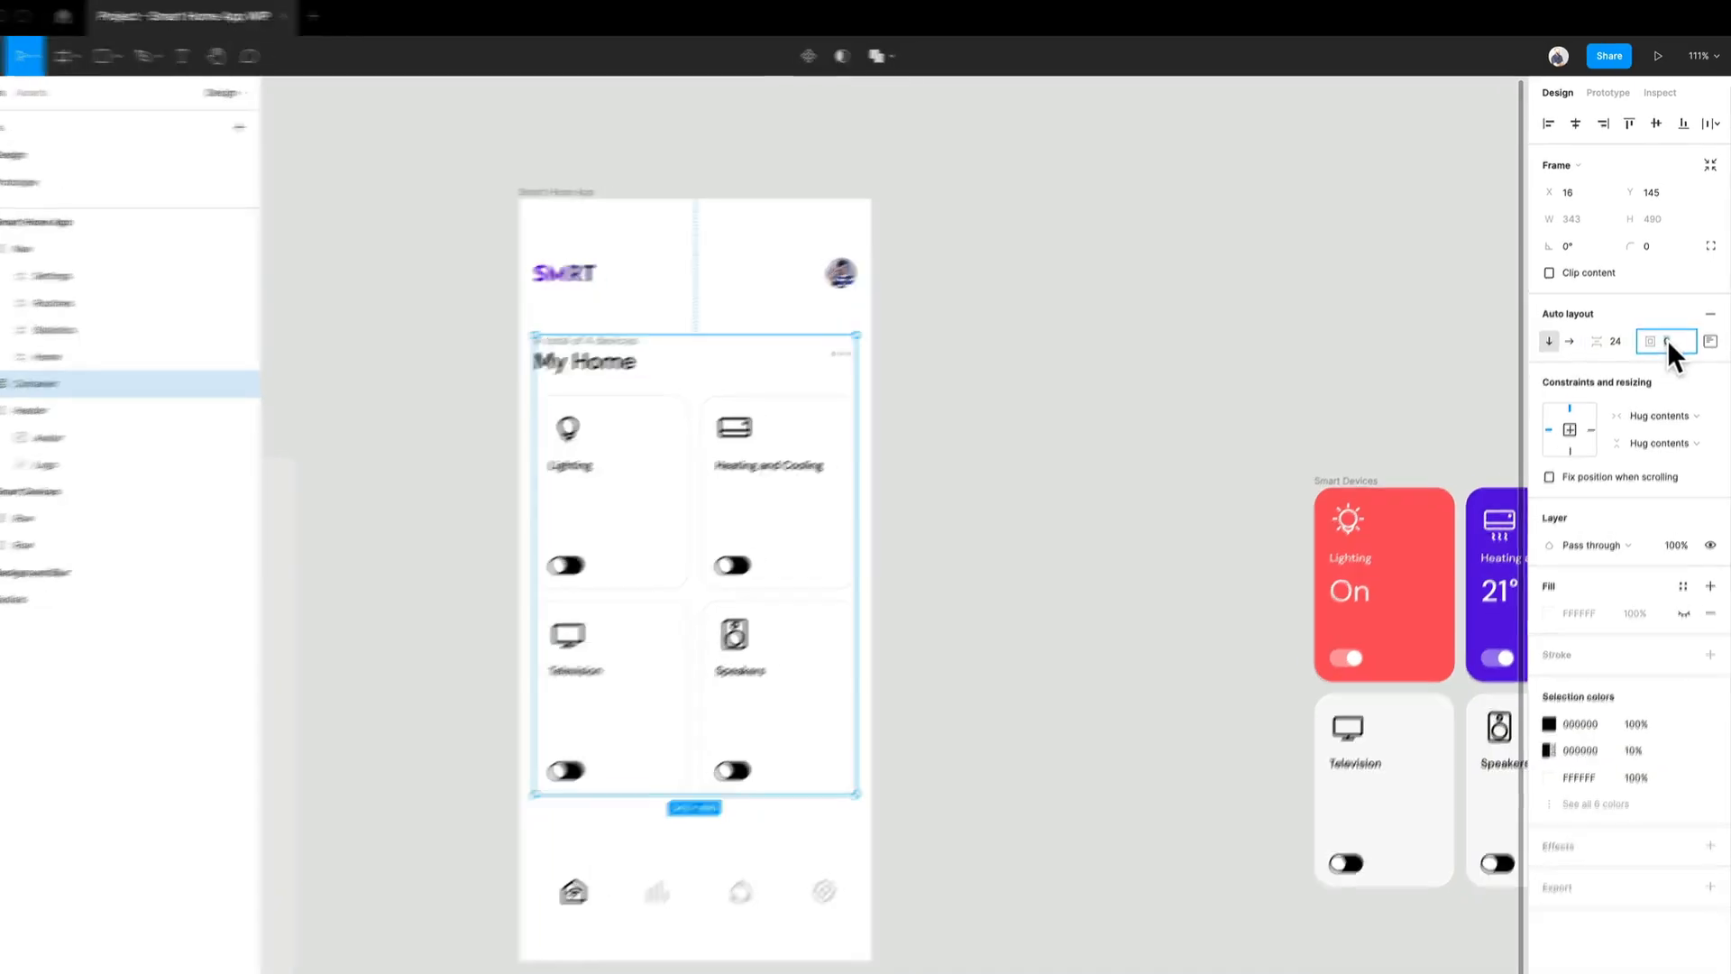
pyautogui.write('16')
pyautogui.press('Return')
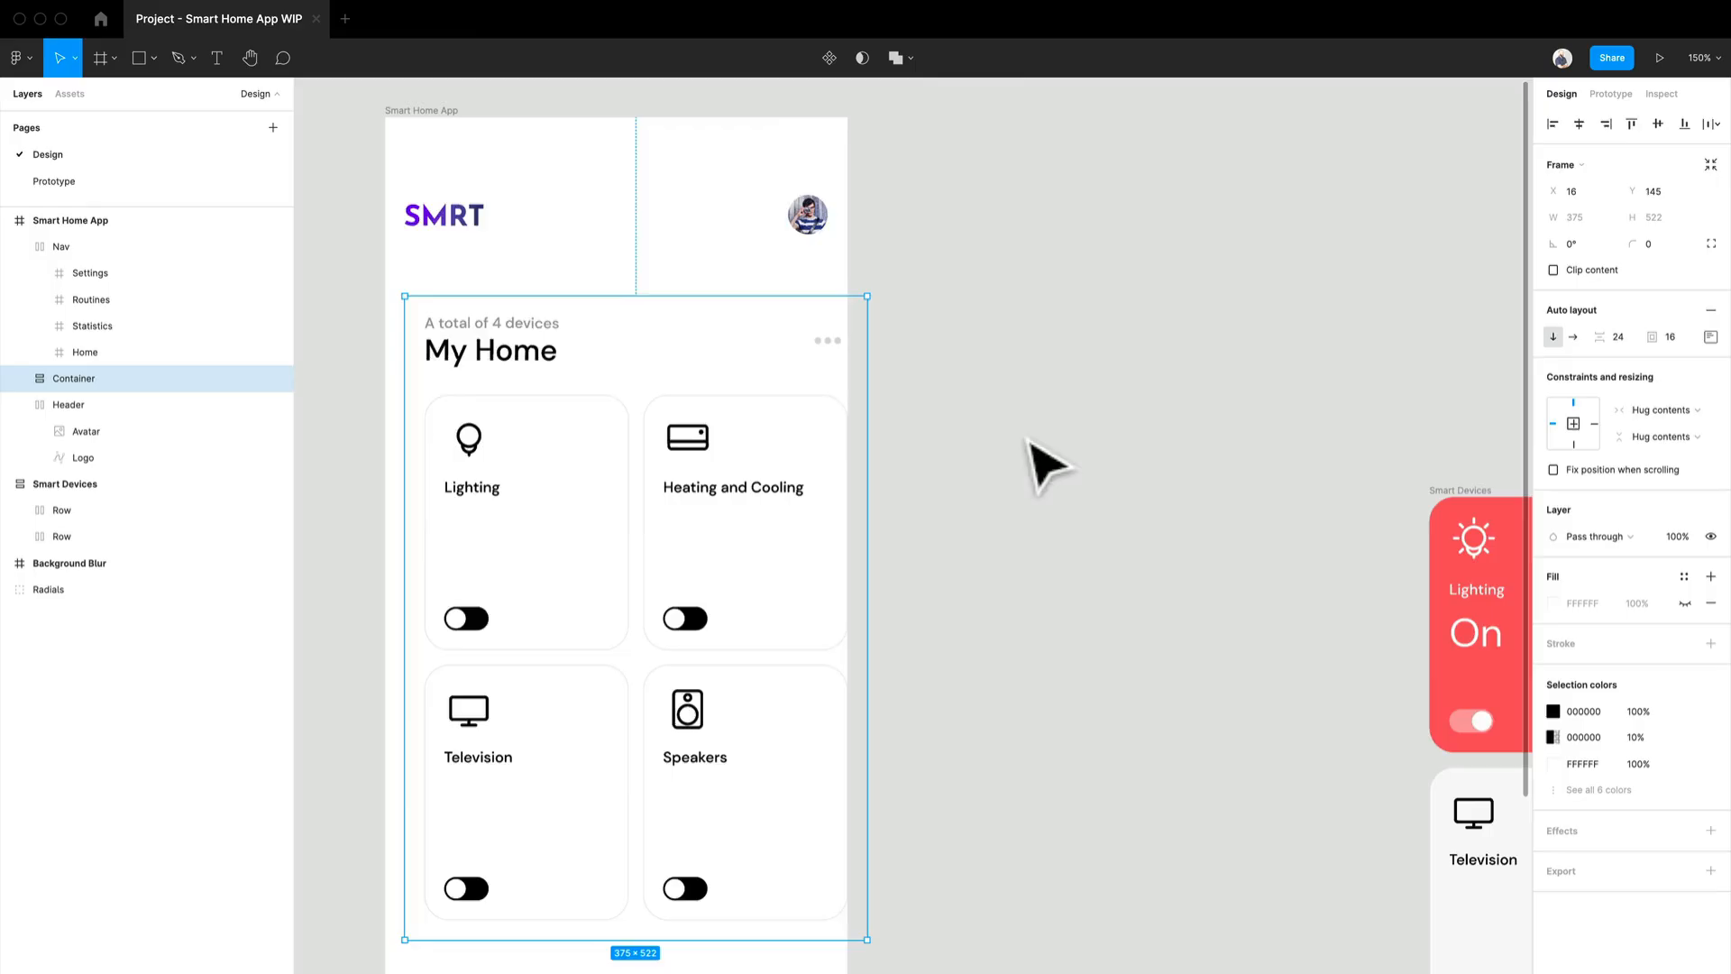
# Make the Container's white FFFFFF fill visible and set its corner radius to 10.
pyautogui.moveTo(1045, 464); pyautogui.dragTo(1247, 309)
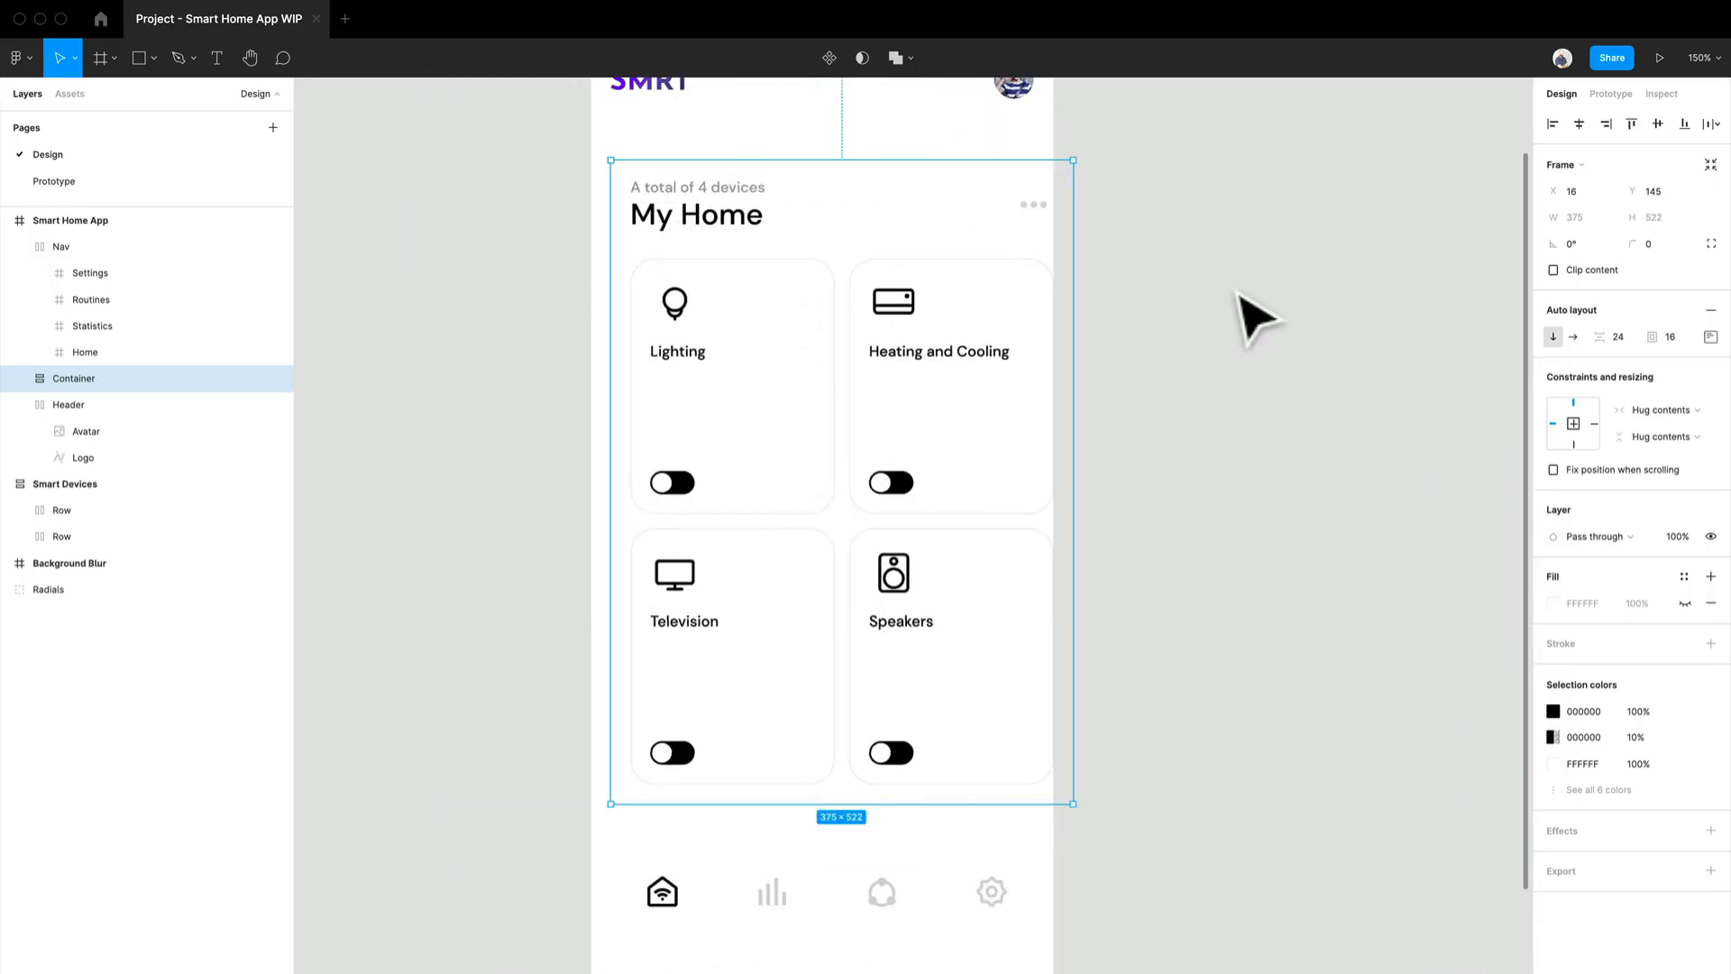
pyautogui.click(1683, 604)
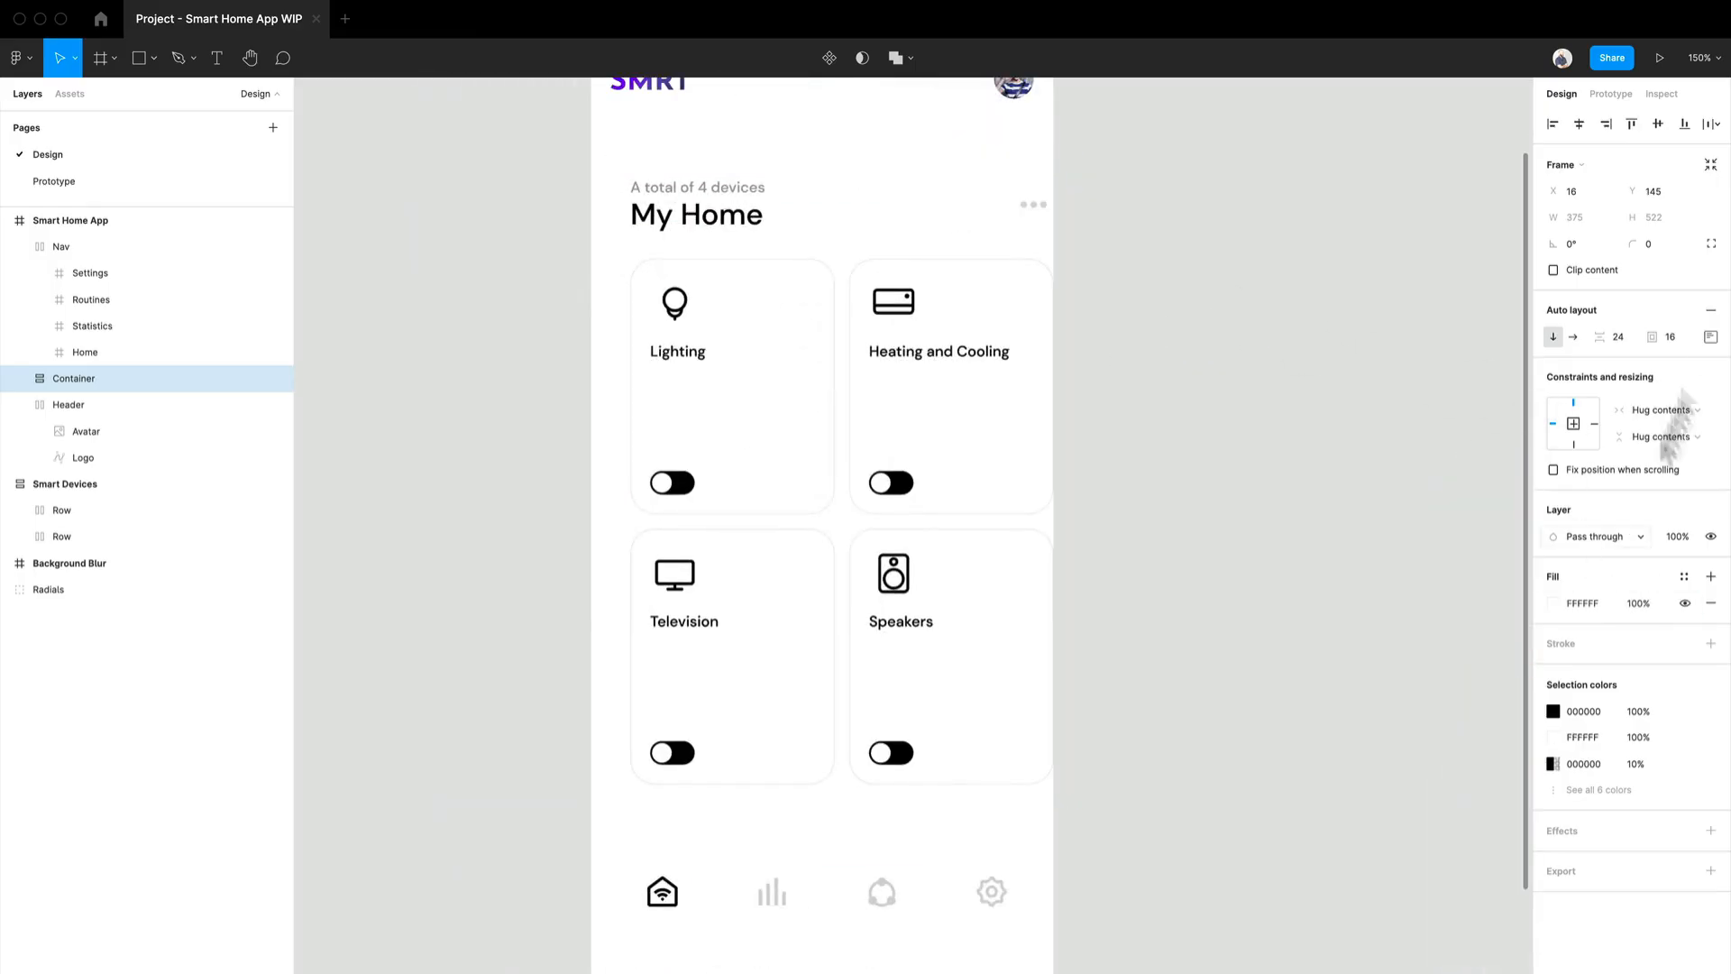
pyautogui.write('1')
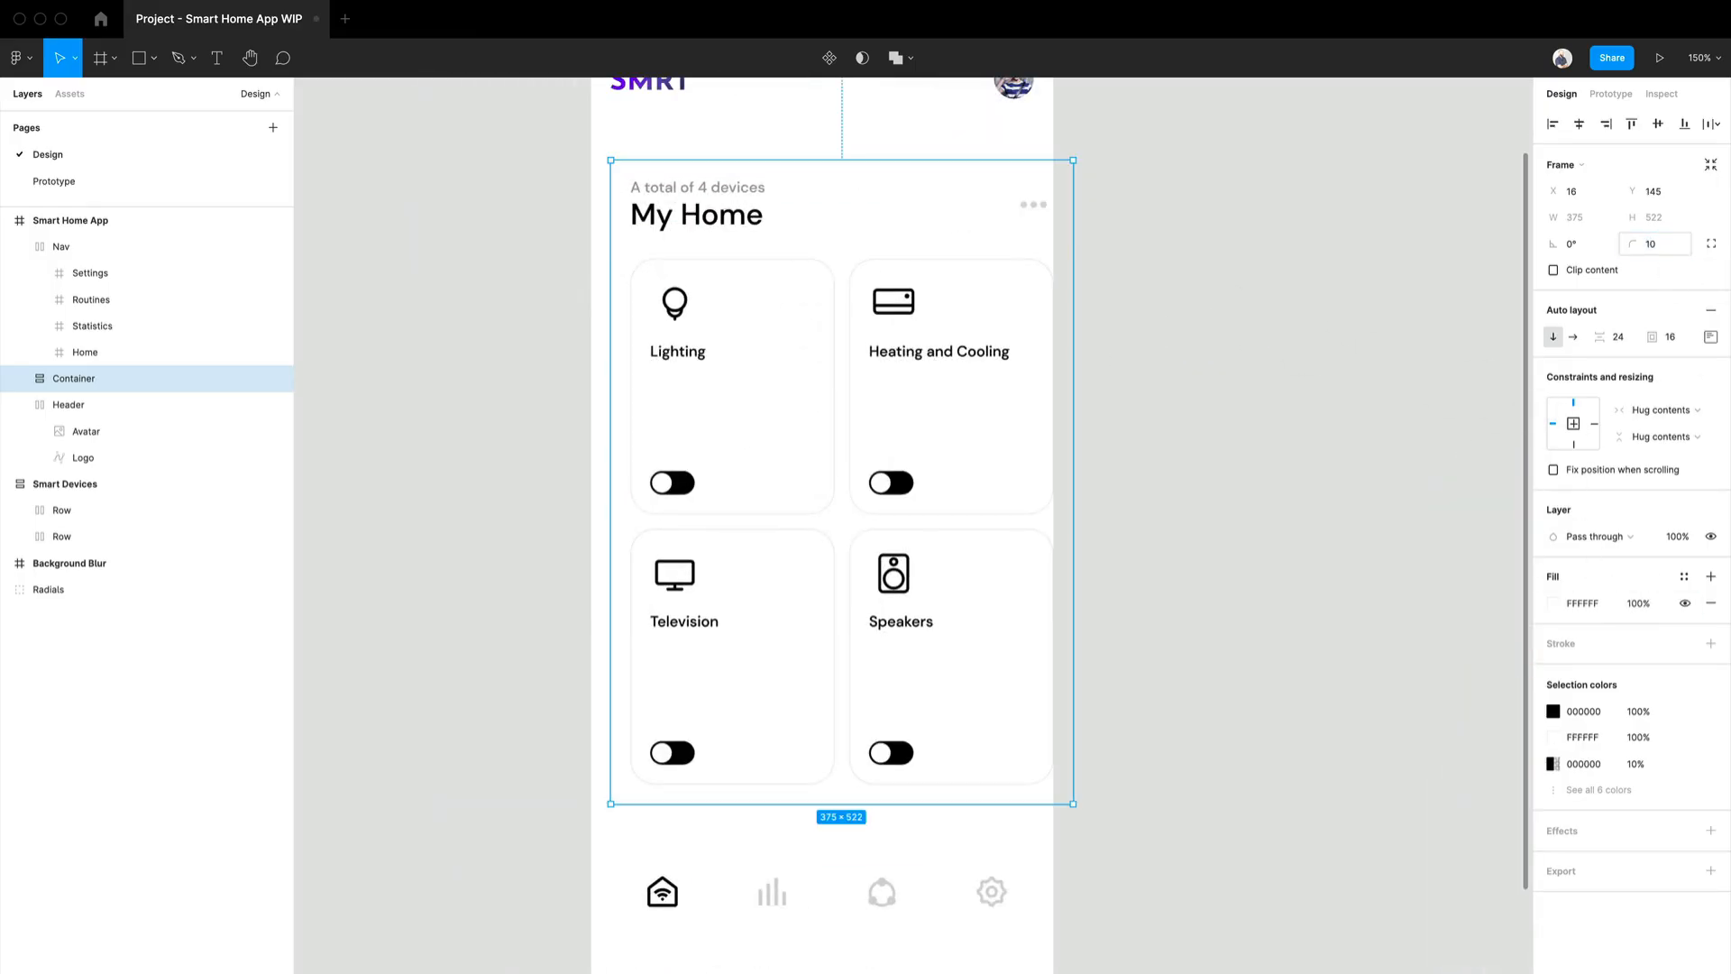
# Narrow the Container to a width of 343 and set its Title and Smart Devices groups to Fill container horizontally.
pyautogui.moveTo(1093, 265); pyautogui.dragTo(1052, 262)
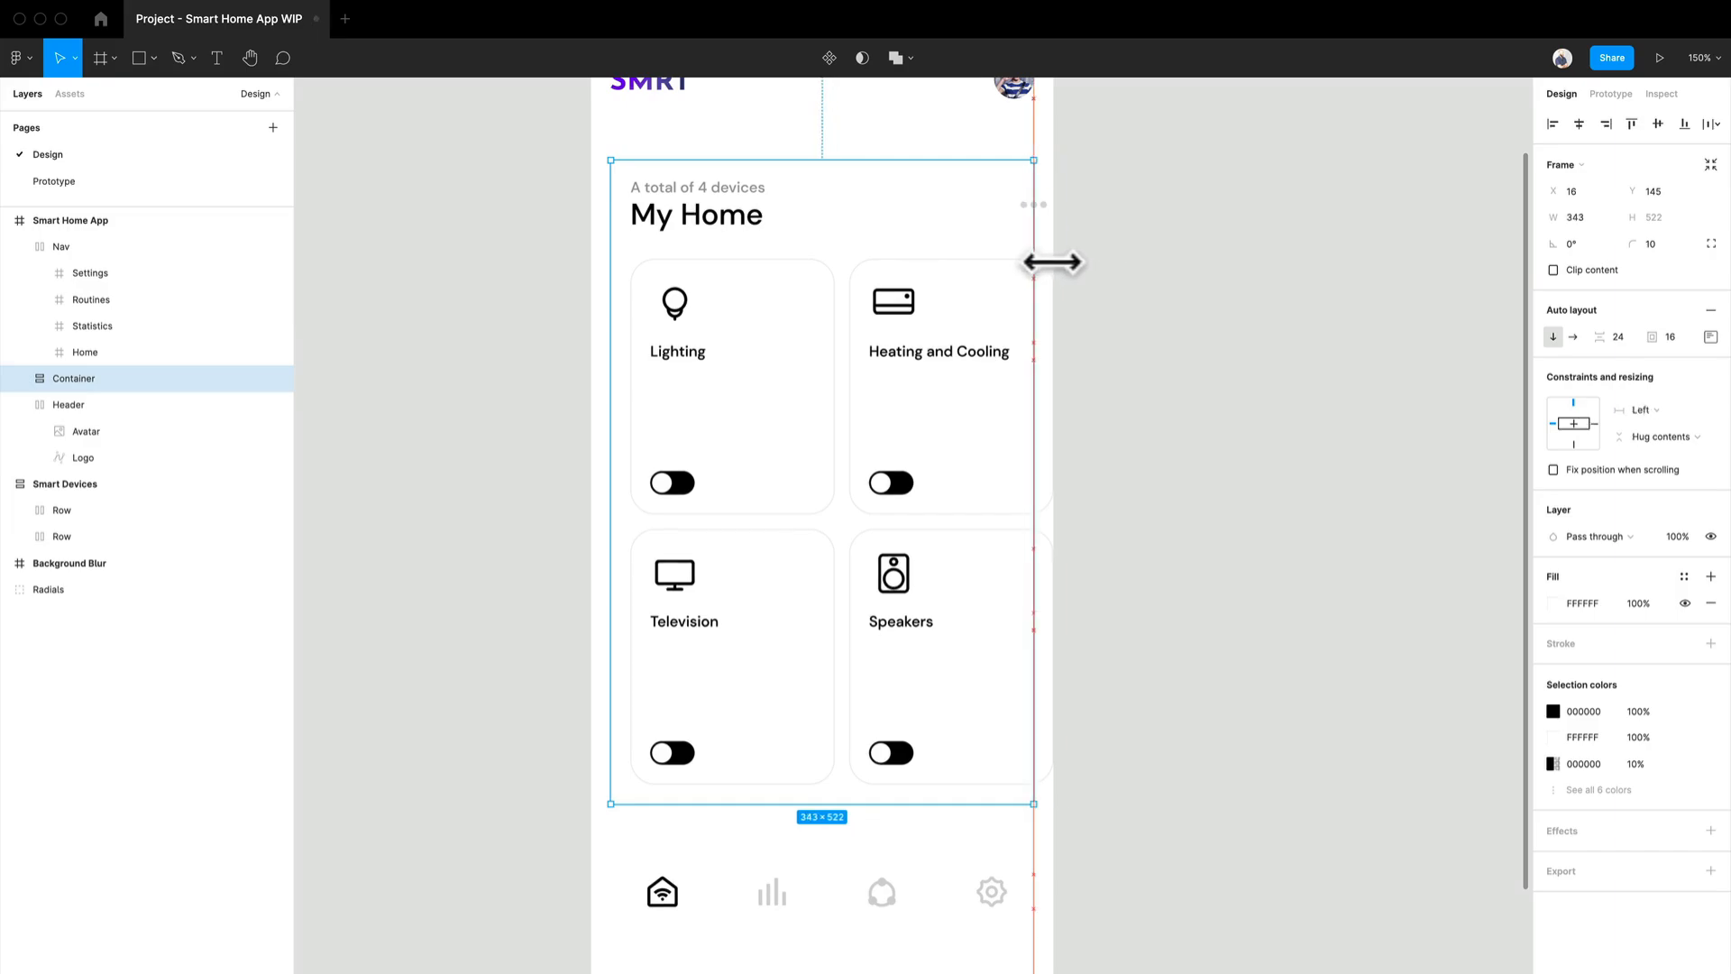
pyautogui.click(925, 417)
pyautogui.keyDown('shift'); pyautogui.click(712, 212); pyautogui.keyUp('shift')
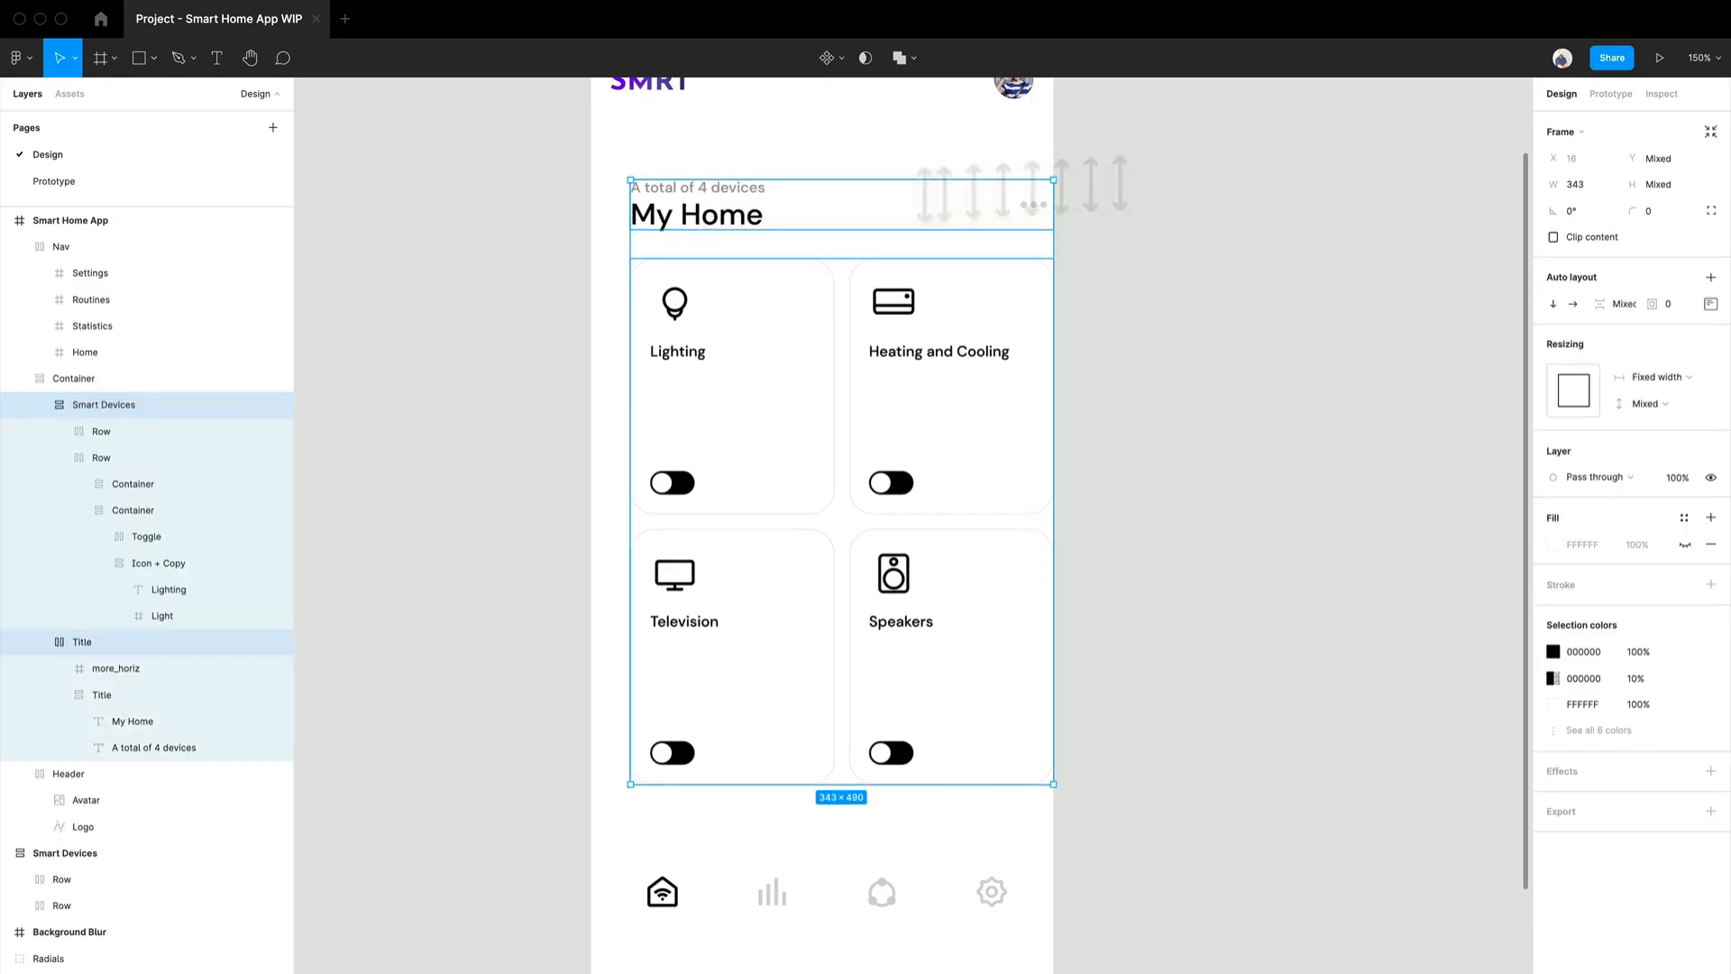
pyautogui.click(1657, 377)
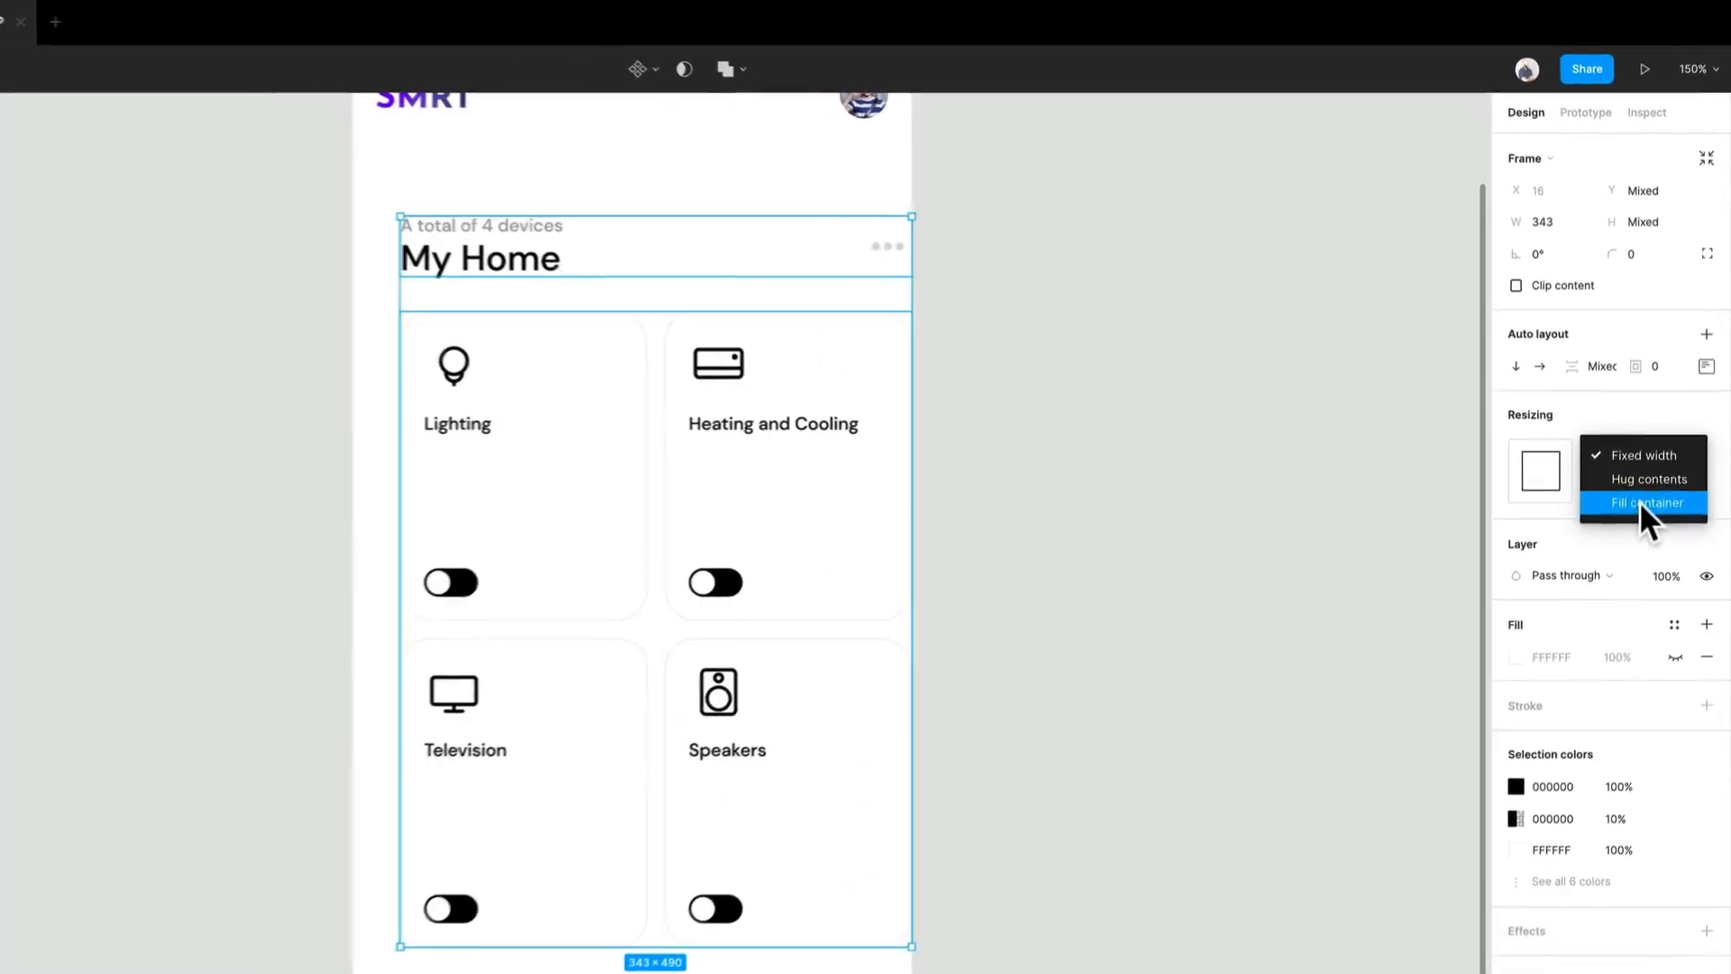
pyautogui.click(1586, 710)
pyautogui.click(1232, 522)
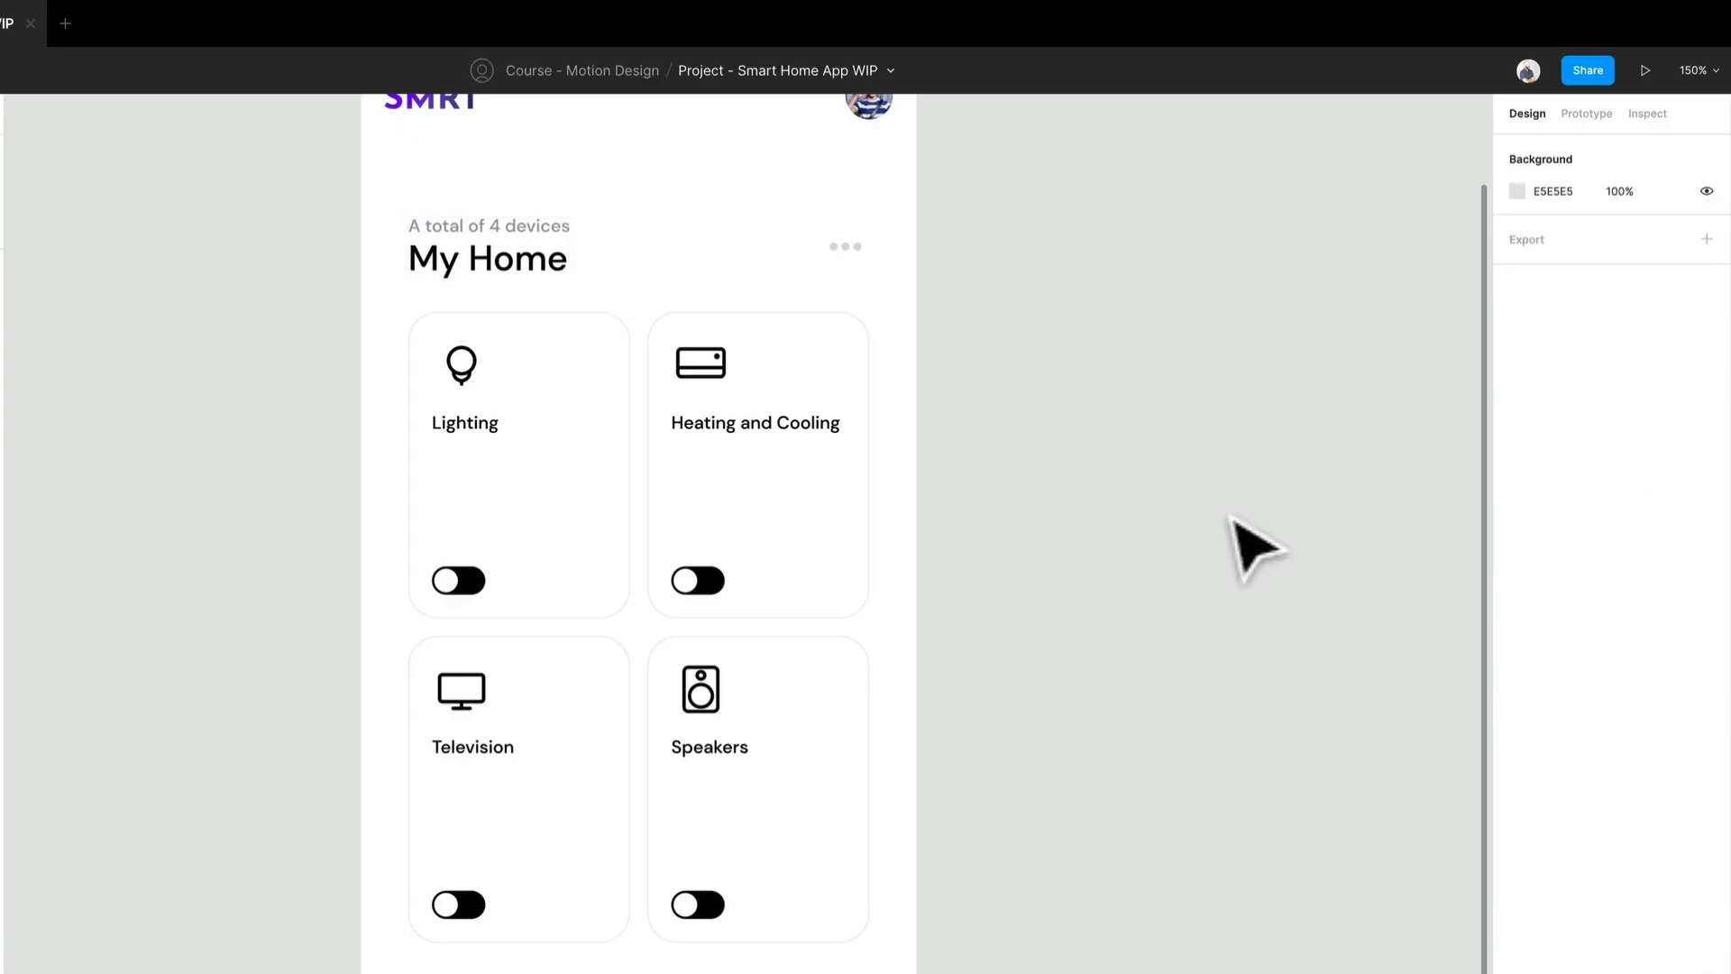
# Inspect the Container's card layout and its white fill, and view the whole canvas.
pyautogui.click(873, 418)
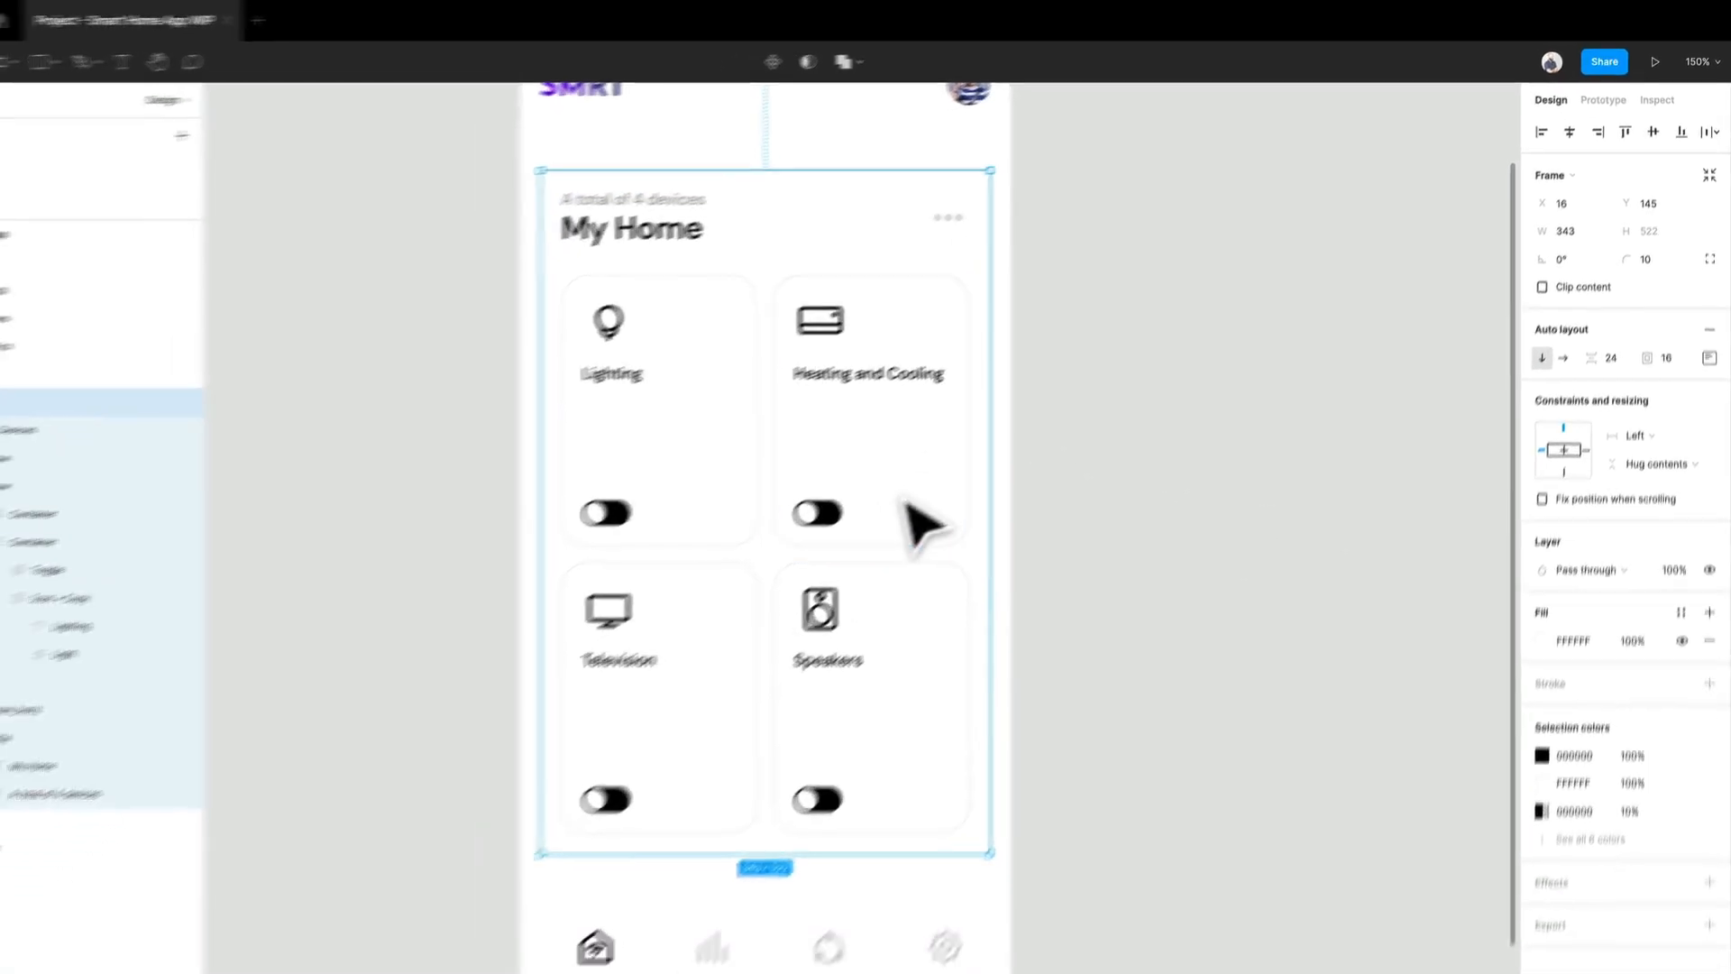
pyautogui.scroll(3, 788, 558)
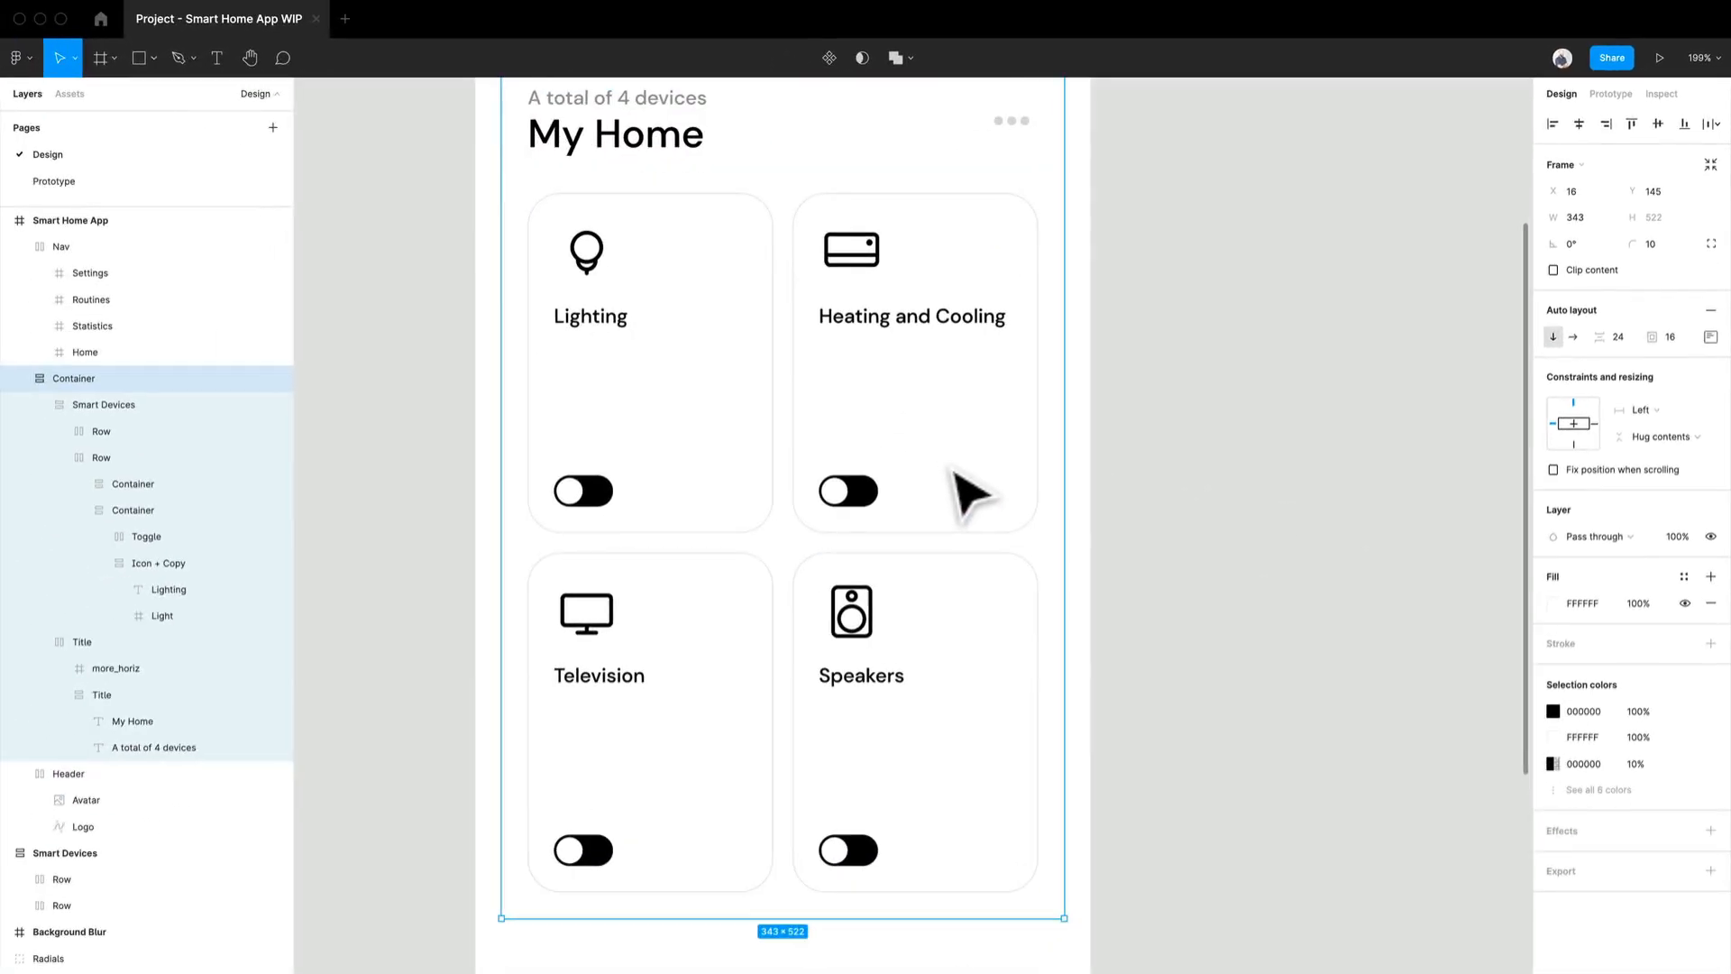
pyautogui.click(1552, 603)
pyautogui.click(1363, 482)
pyautogui.hotkey('shift', '1')
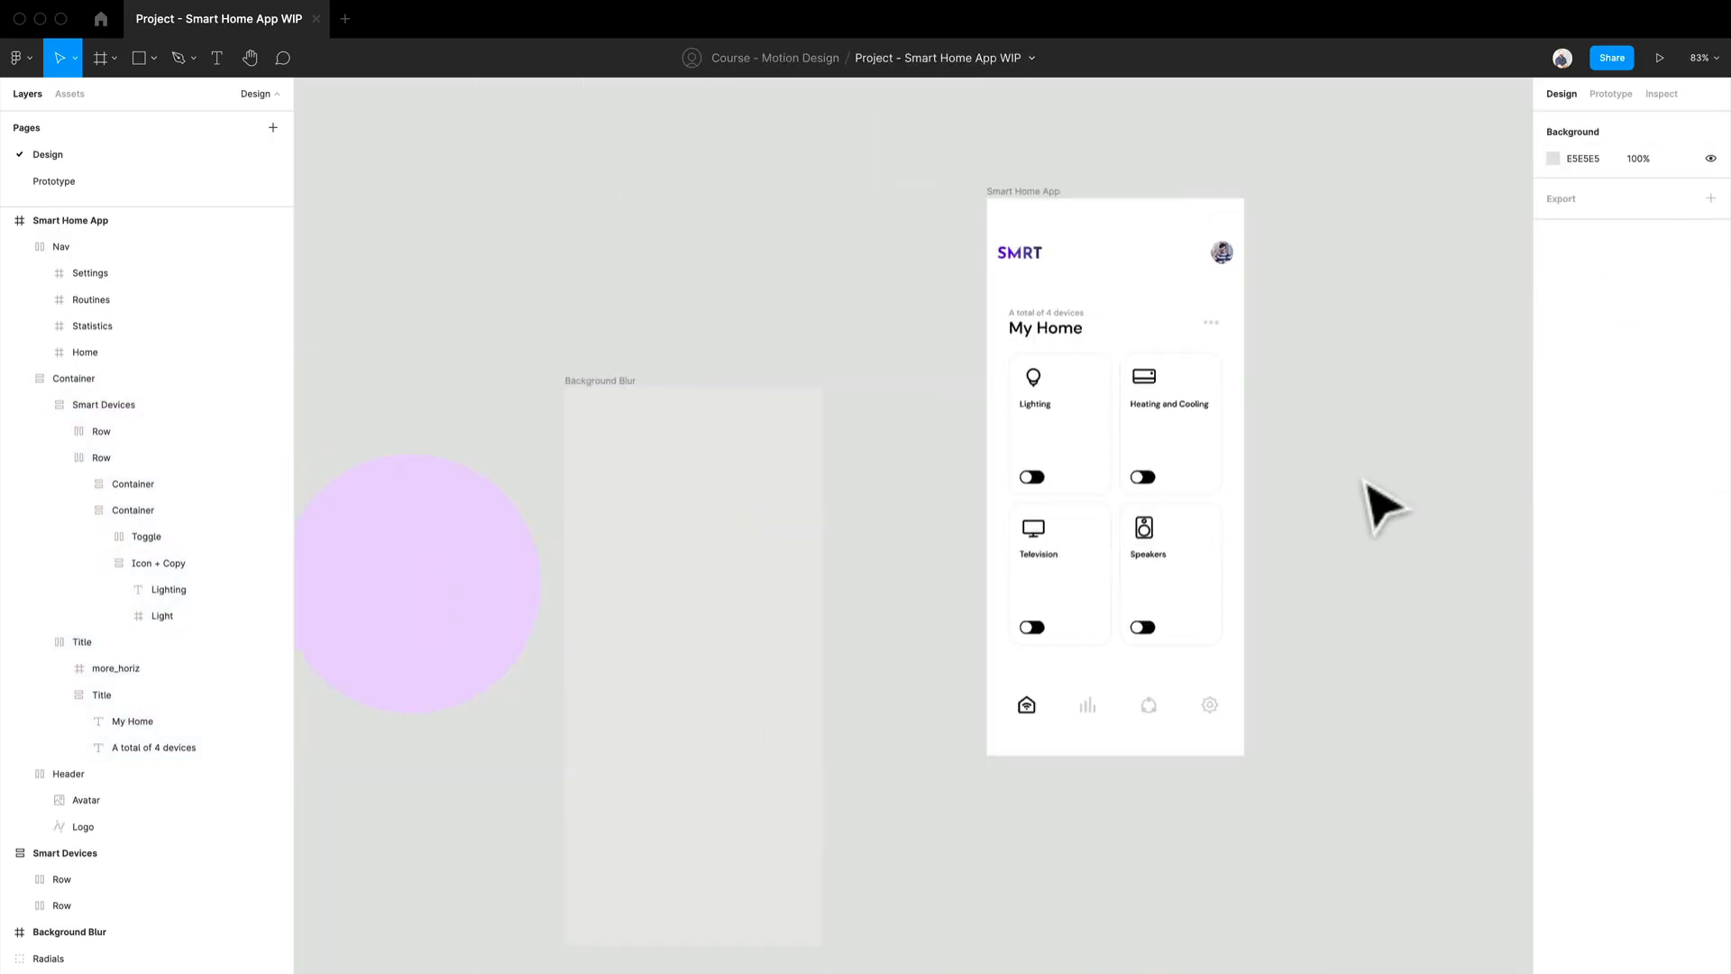
# Move the Radials group with the pink and purple circles from the canvas into the Smart Home App frame.
pyautogui.hscroll(-5, 780, 414)
pyautogui.scroll(1, 780, 414)
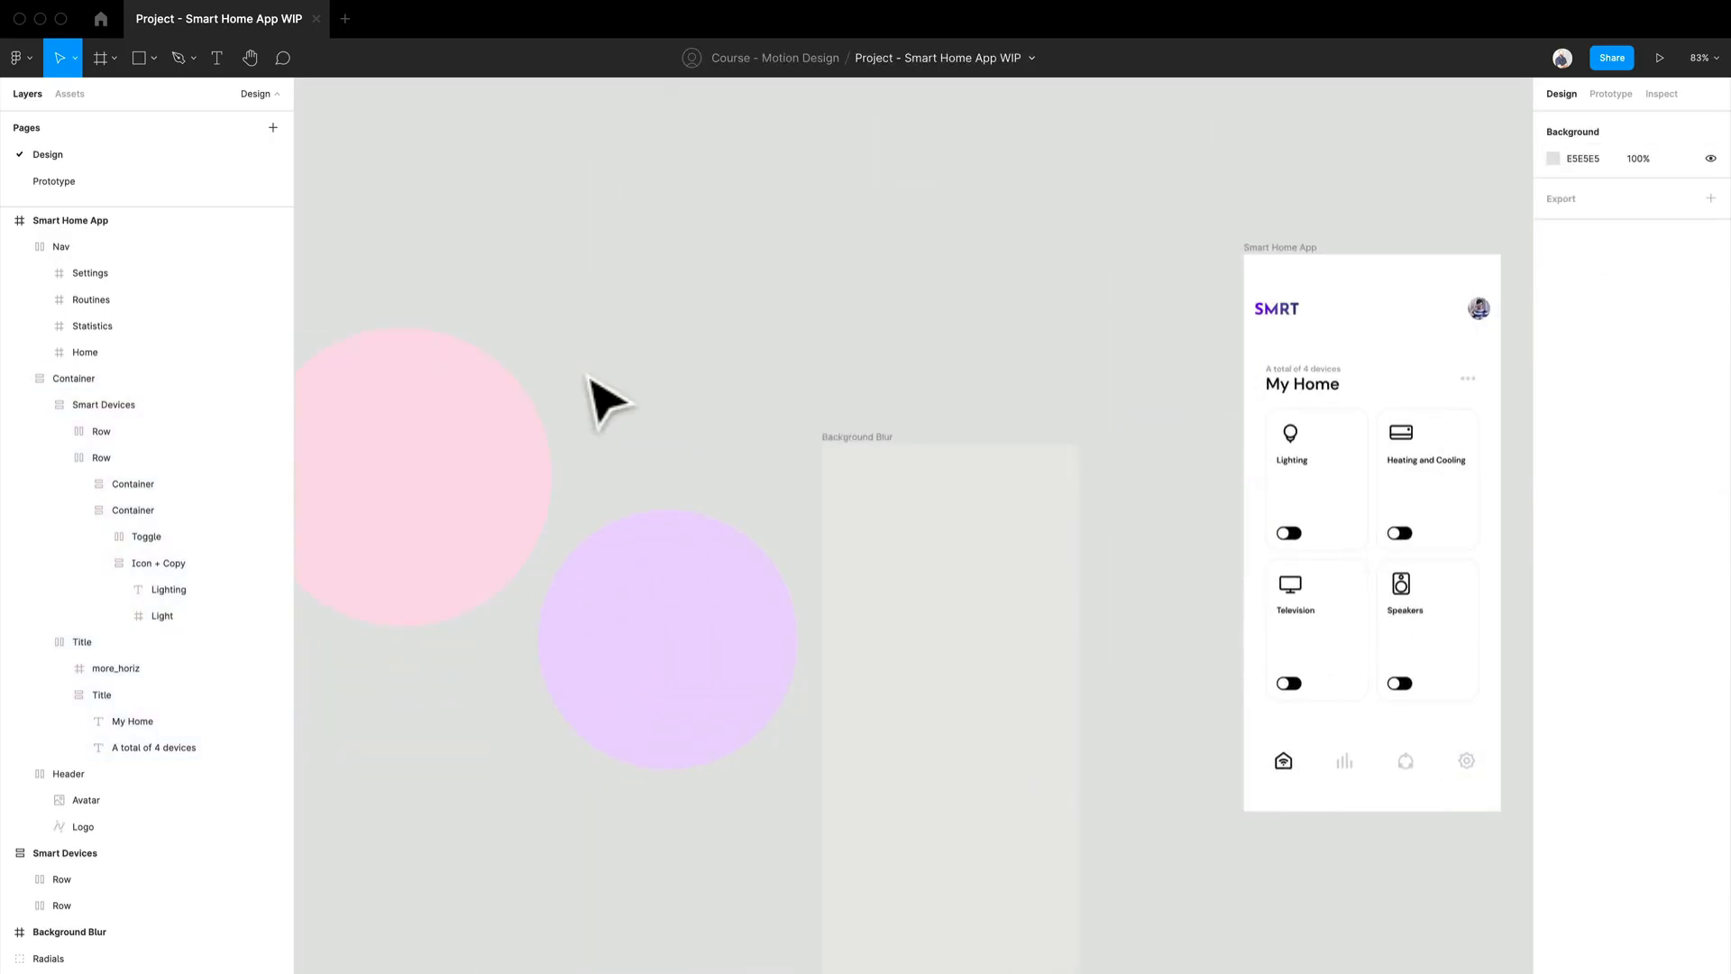
pyautogui.moveTo(698, 649); pyautogui.dragTo(1114, 402)
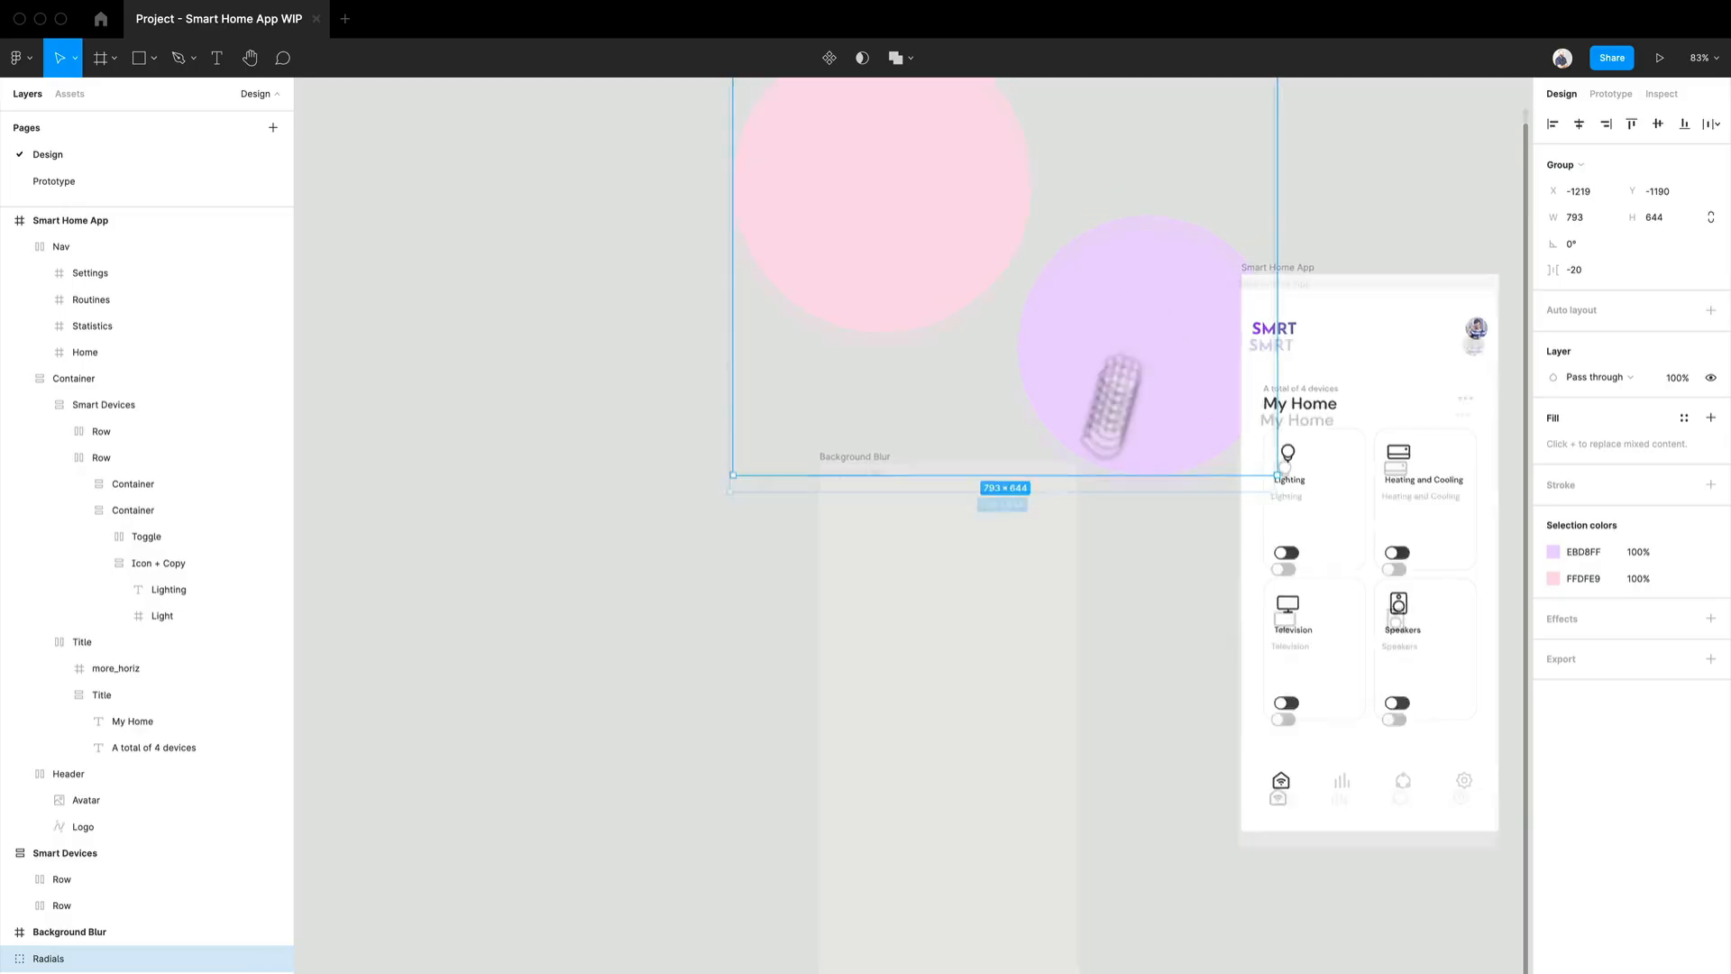
pyautogui.scroll(7, 855, 478)
pyautogui.hscroll(2, 854, 478)
pyautogui.moveTo(777, 469); pyautogui.dragTo(1242, 663)
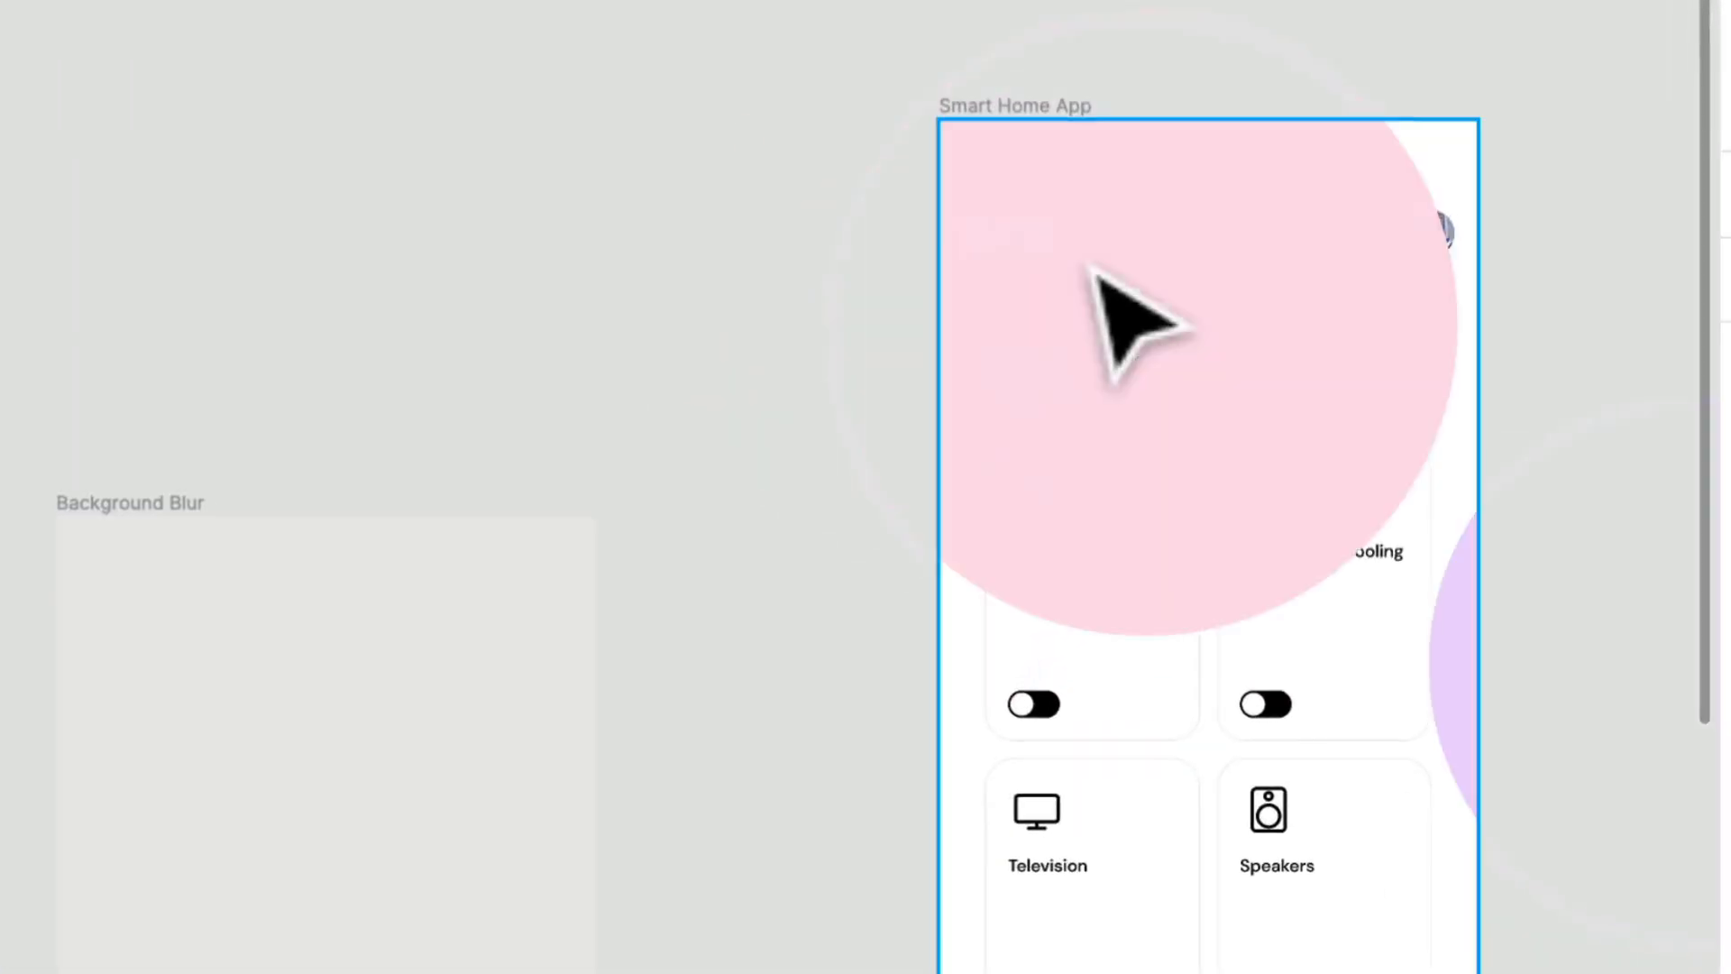
# Reposition the Radials group to X -263, Y -138 so the pink circle covers the logo corner and the purple one the opposite edge.
pyautogui.moveTo(1109, 283); pyautogui.dragTo(1110, 285)
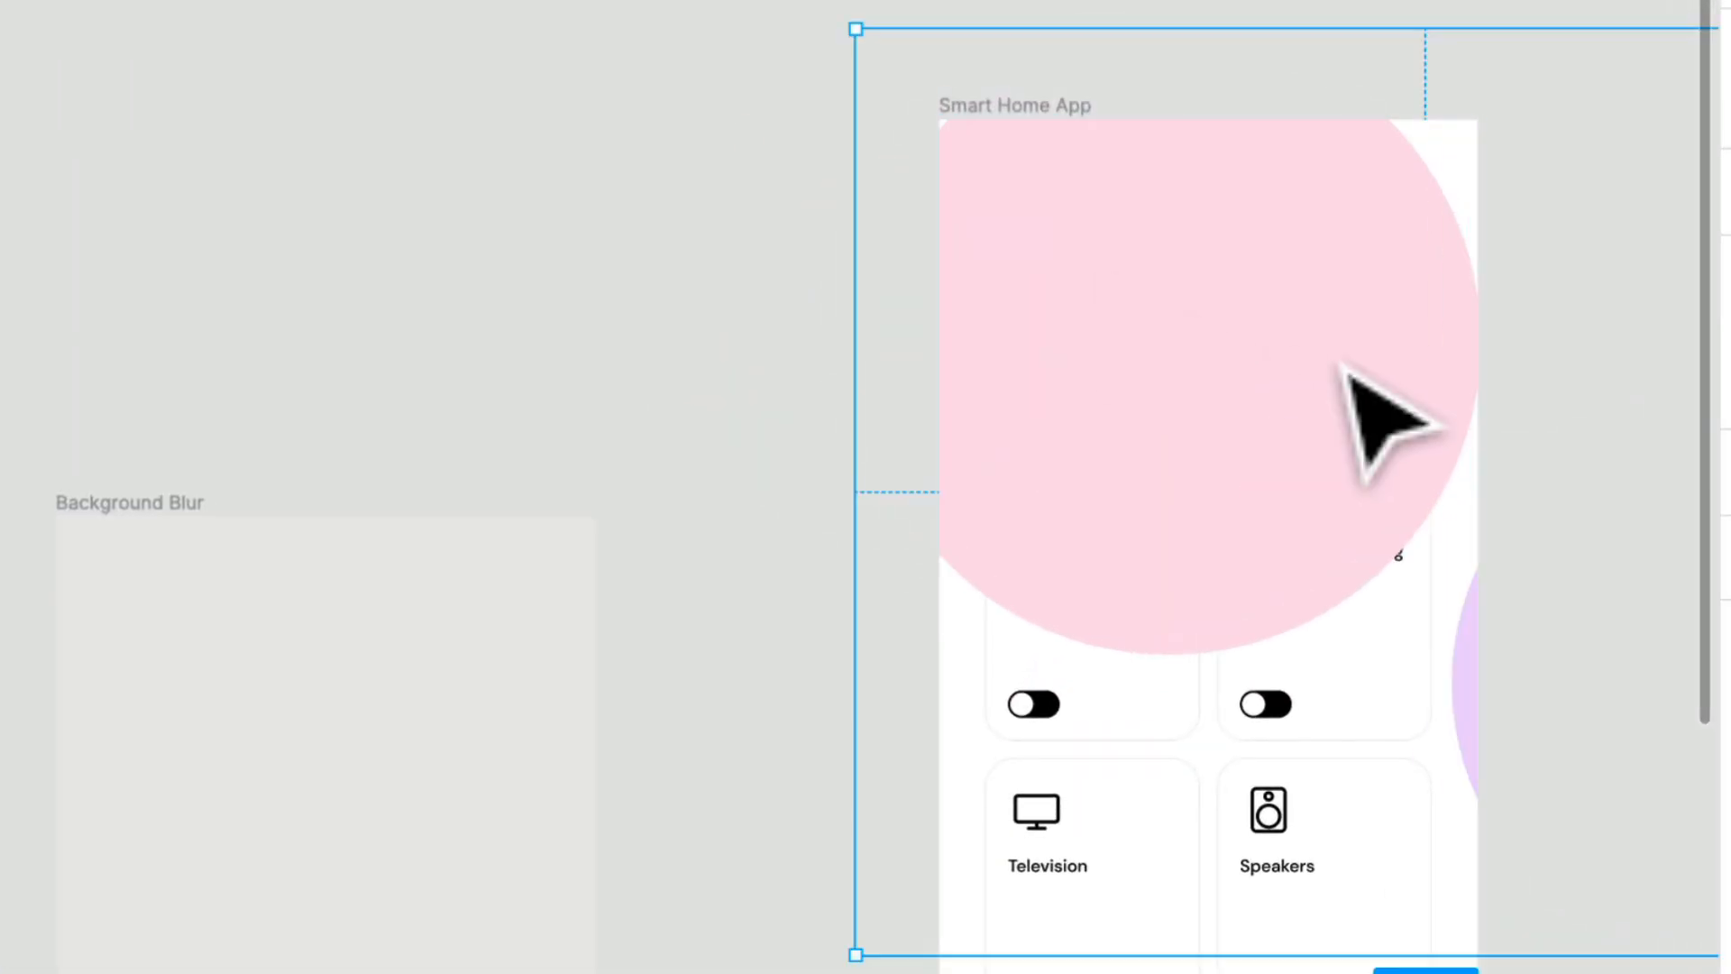
pyautogui.press('Escape')
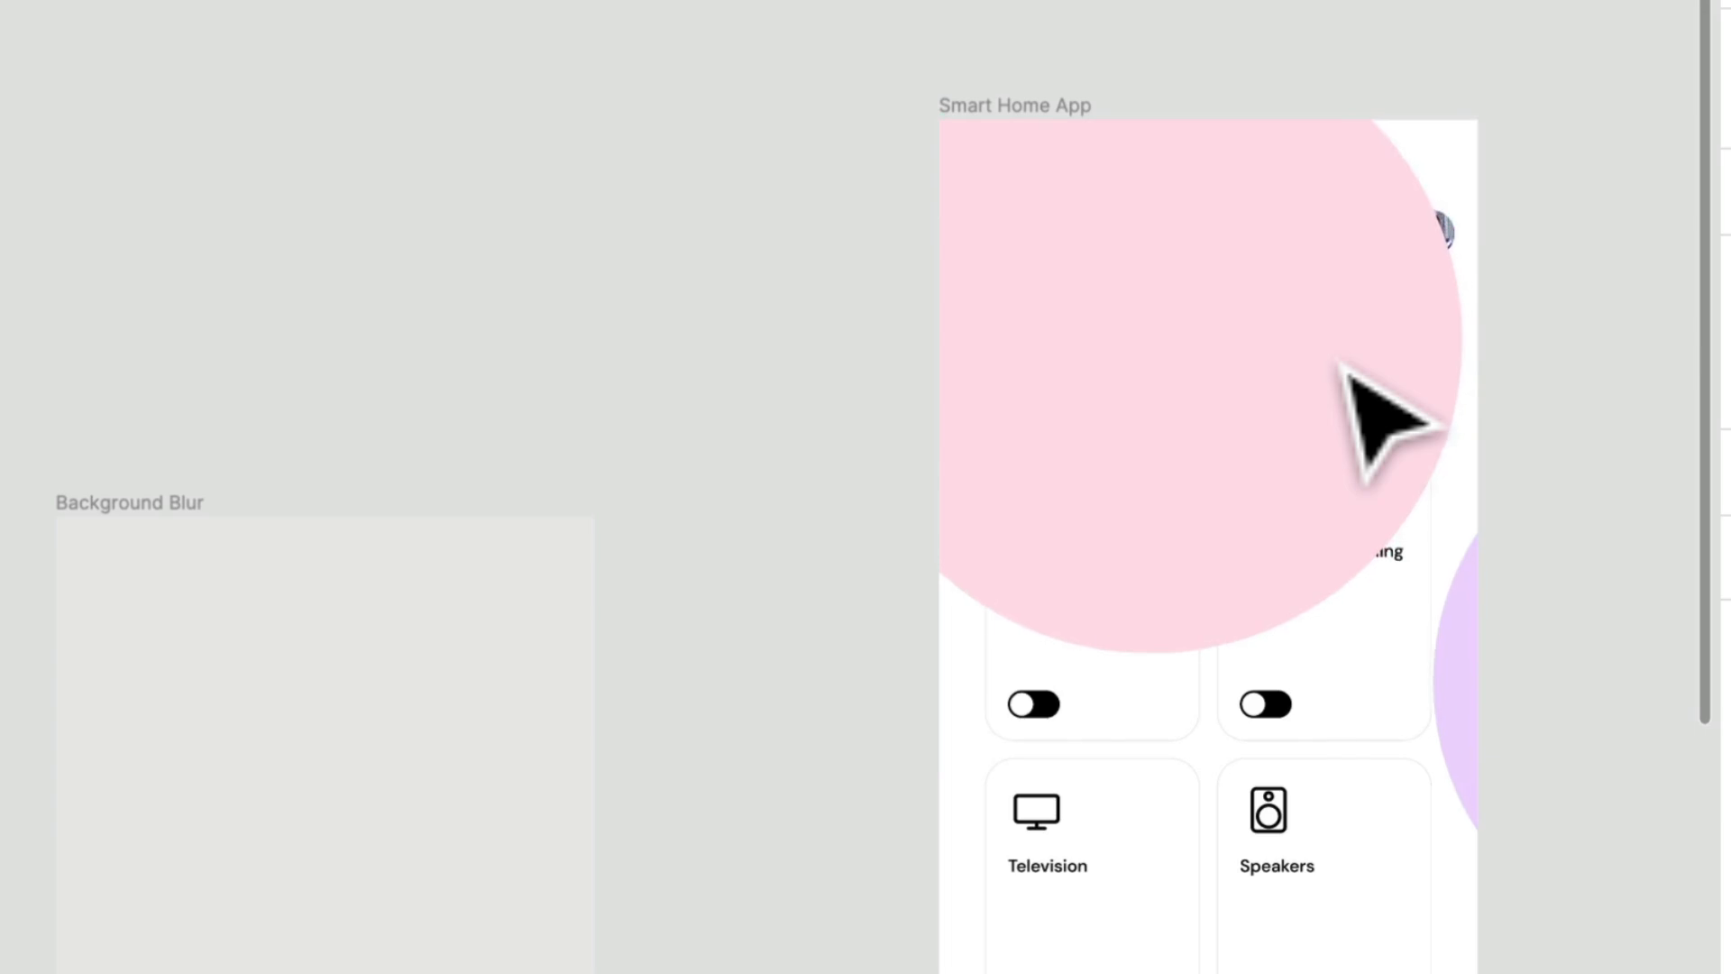
pyautogui.click(1342, 368)
pyautogui.moveTo(1343, 369); pyautogui.dragTo(1121, 284)
pyautogui.moveTo(1229, 340); pyautogui.dragTo(1188, 326)
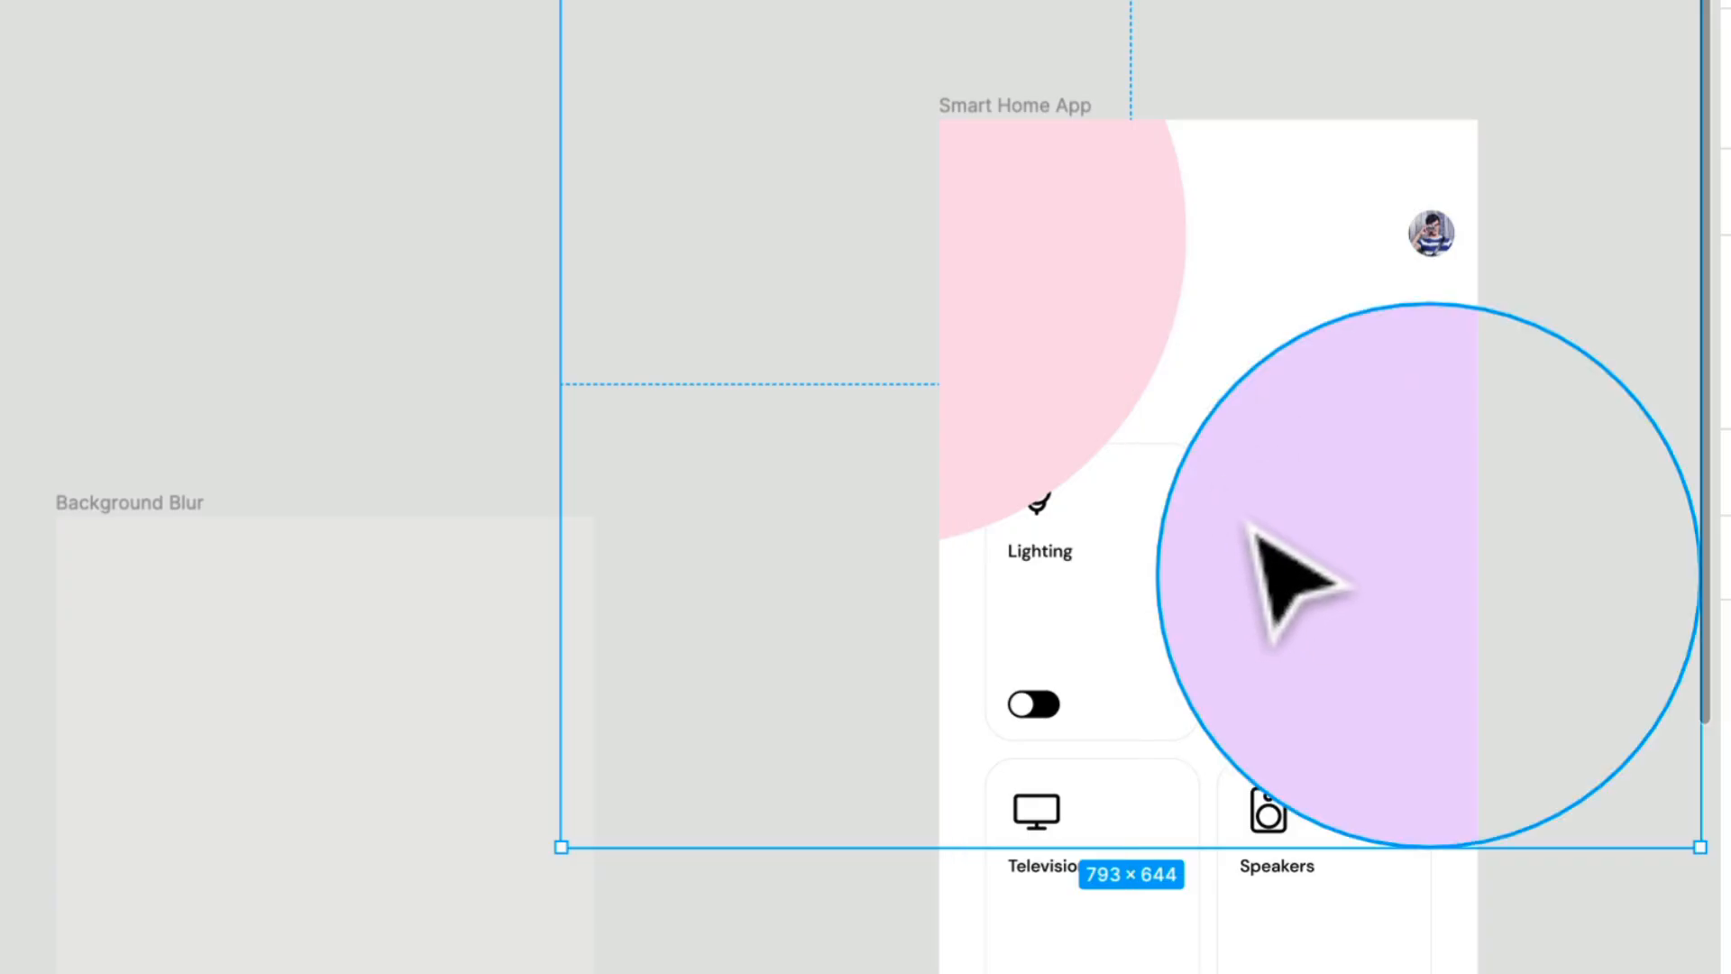
# Send the Radials group to the back of the Smart Home App frame.
pyautogui.scroll(8, 1342, 642)
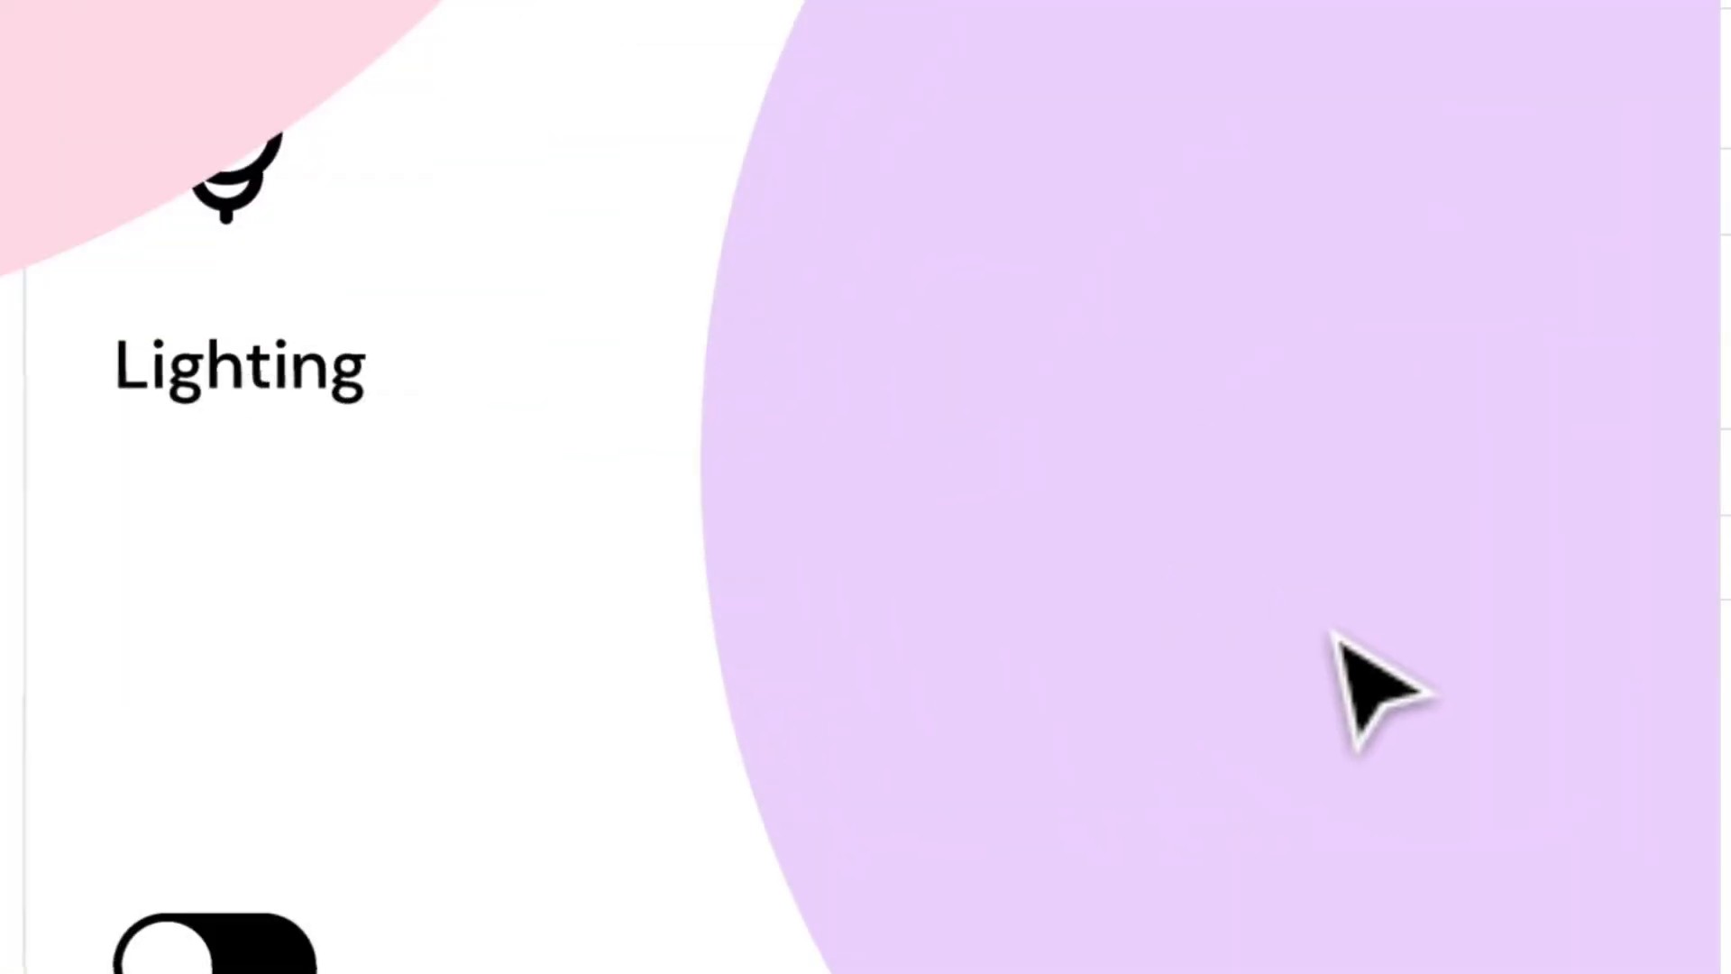
pyautogui.rightClick(1325, 582)
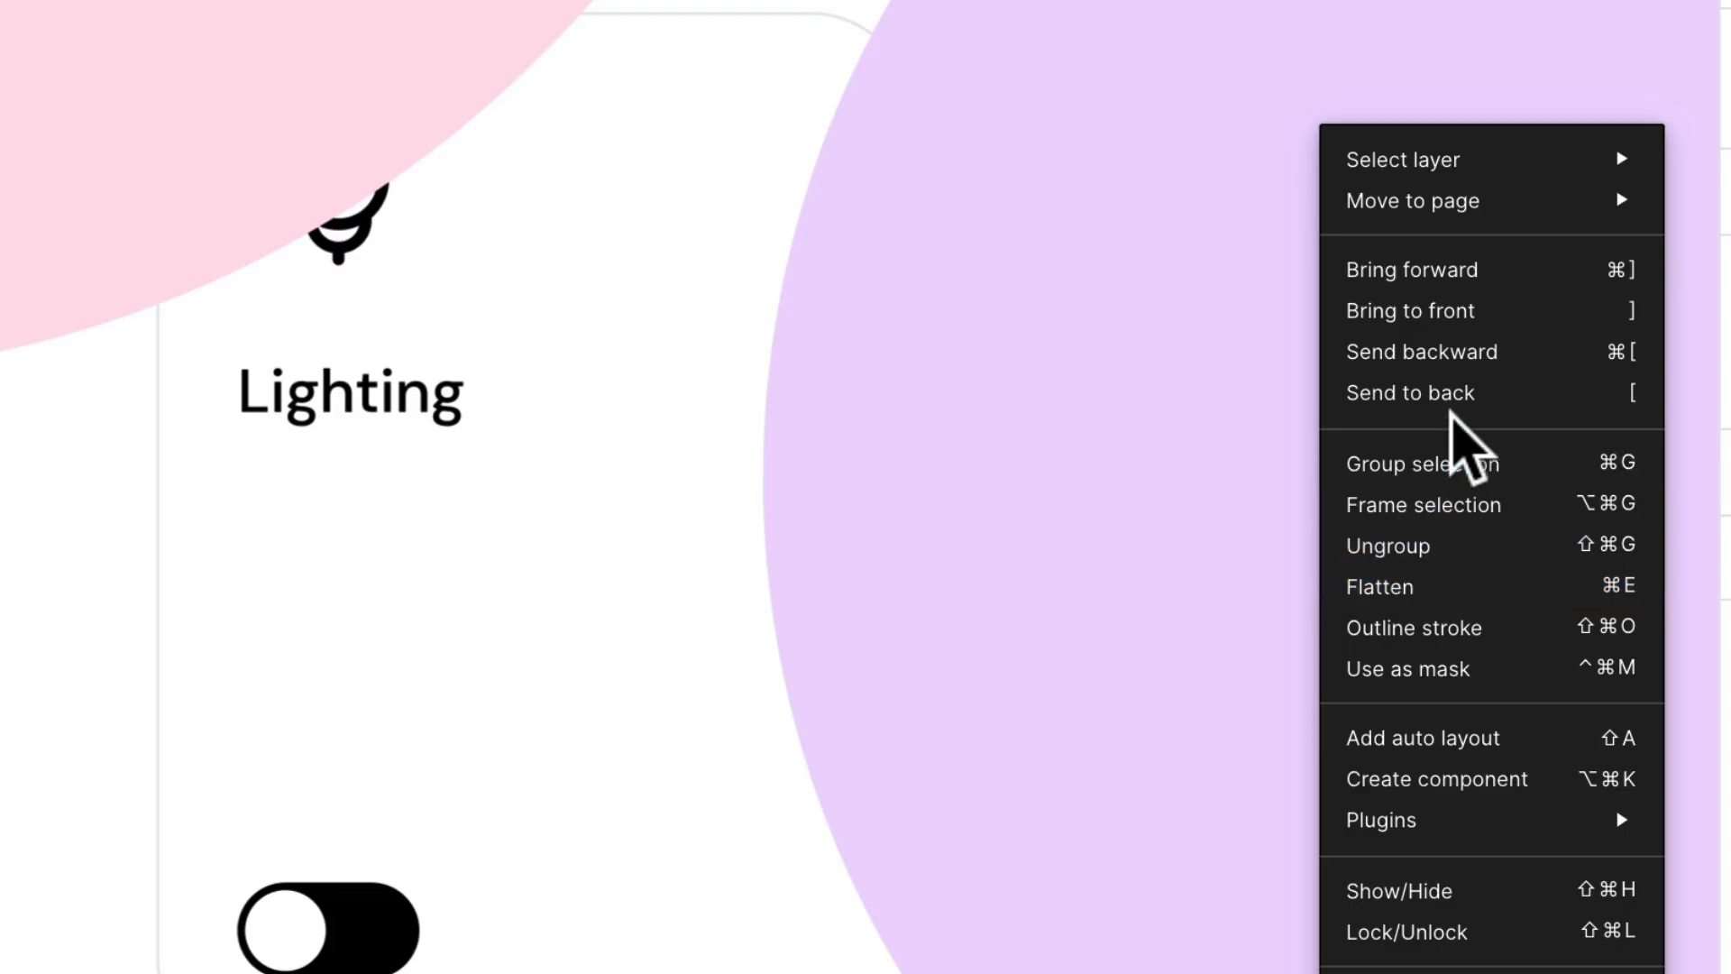
pyautogui.click(1450, 401)
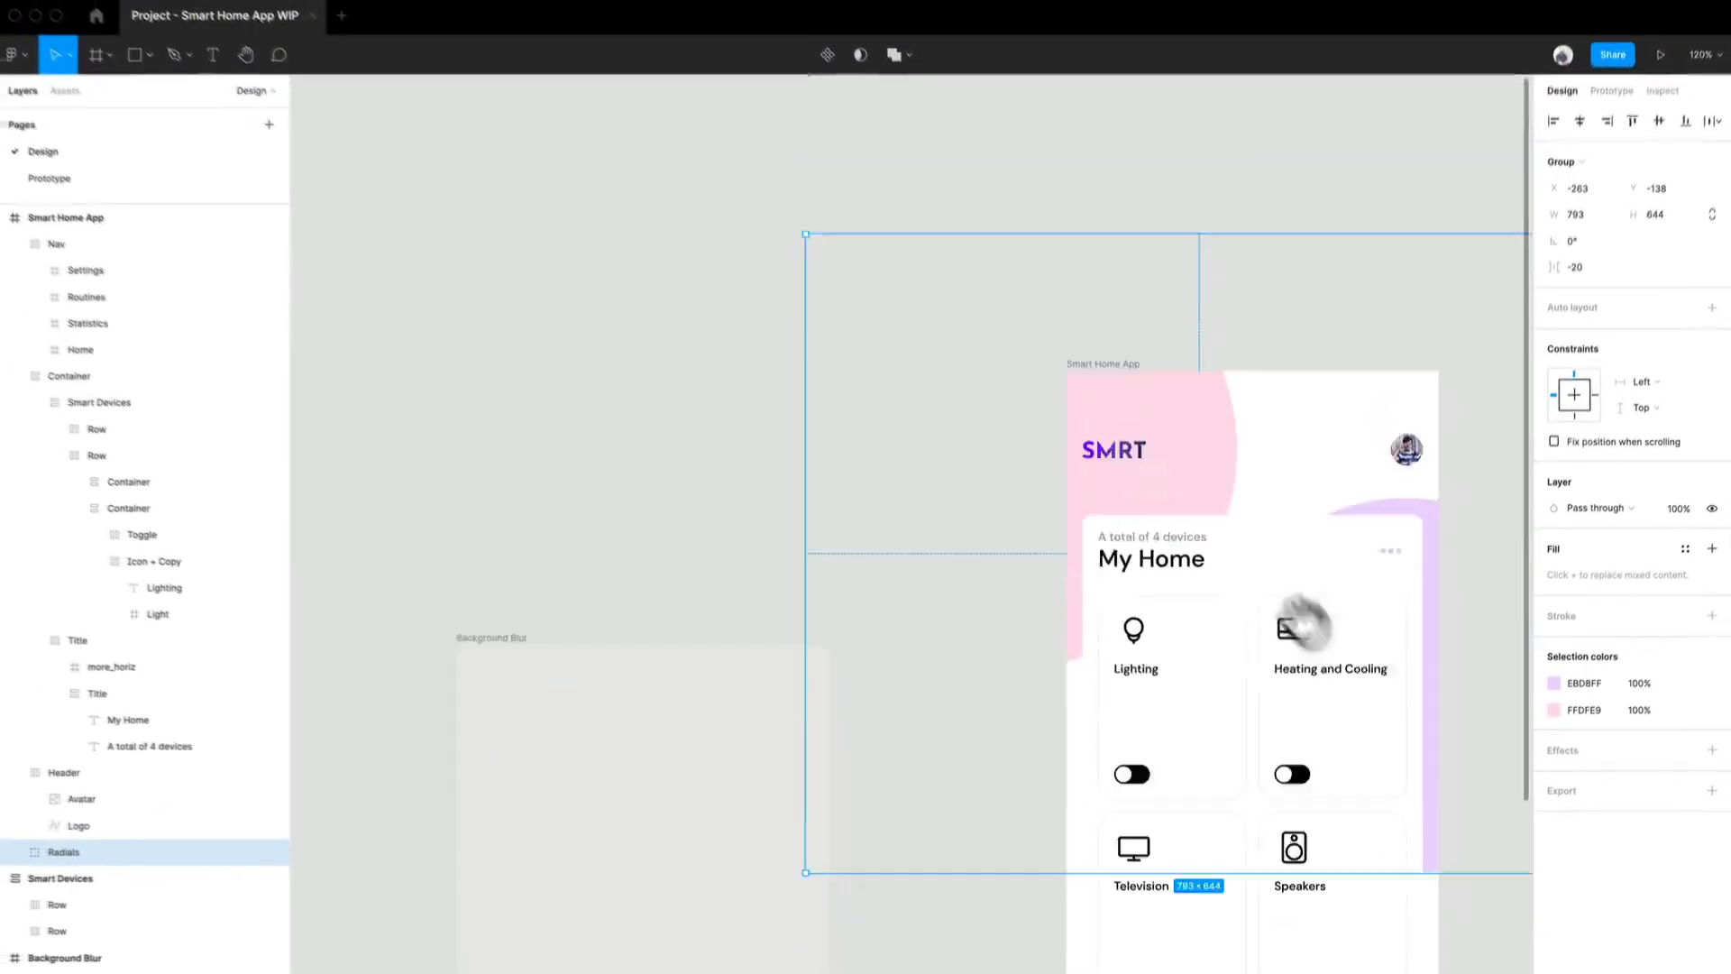
# Move the Background Blur frame into the Smart Home App frame, to X 147, Y -222.
pyautogui.click(616, 721)
pyautogui.moveTo(509, 879); pyautogui.dragTo(800, 587)
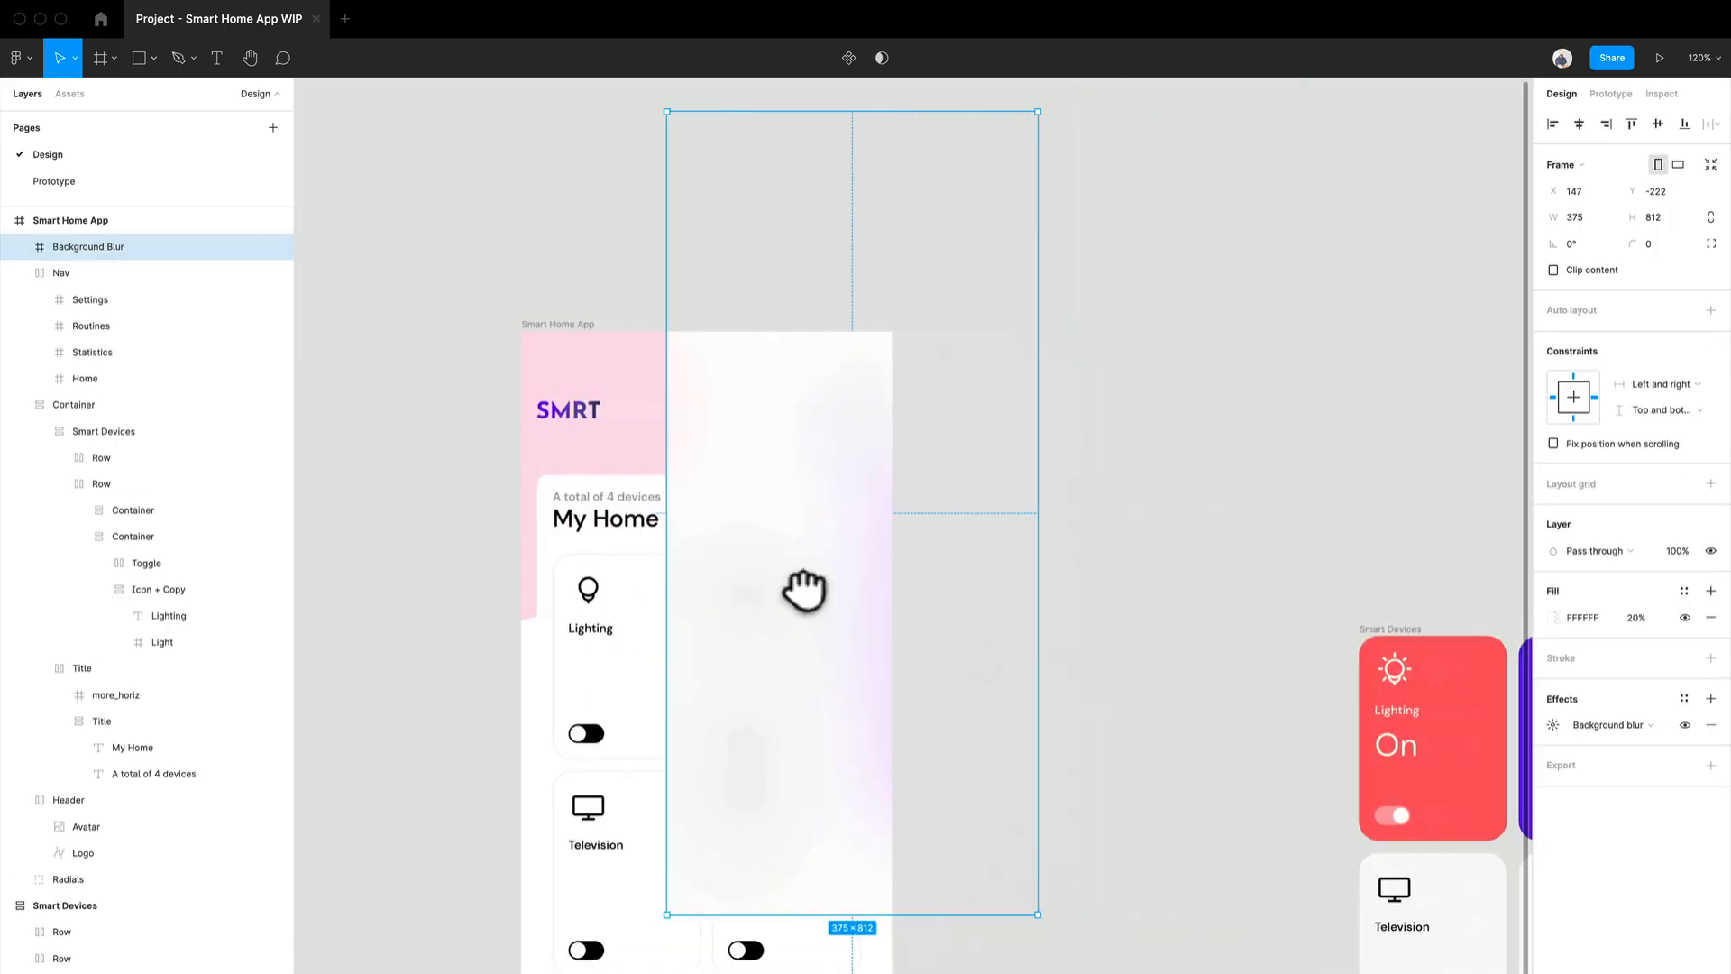
pyautogui.scroll(2, 761, 707)
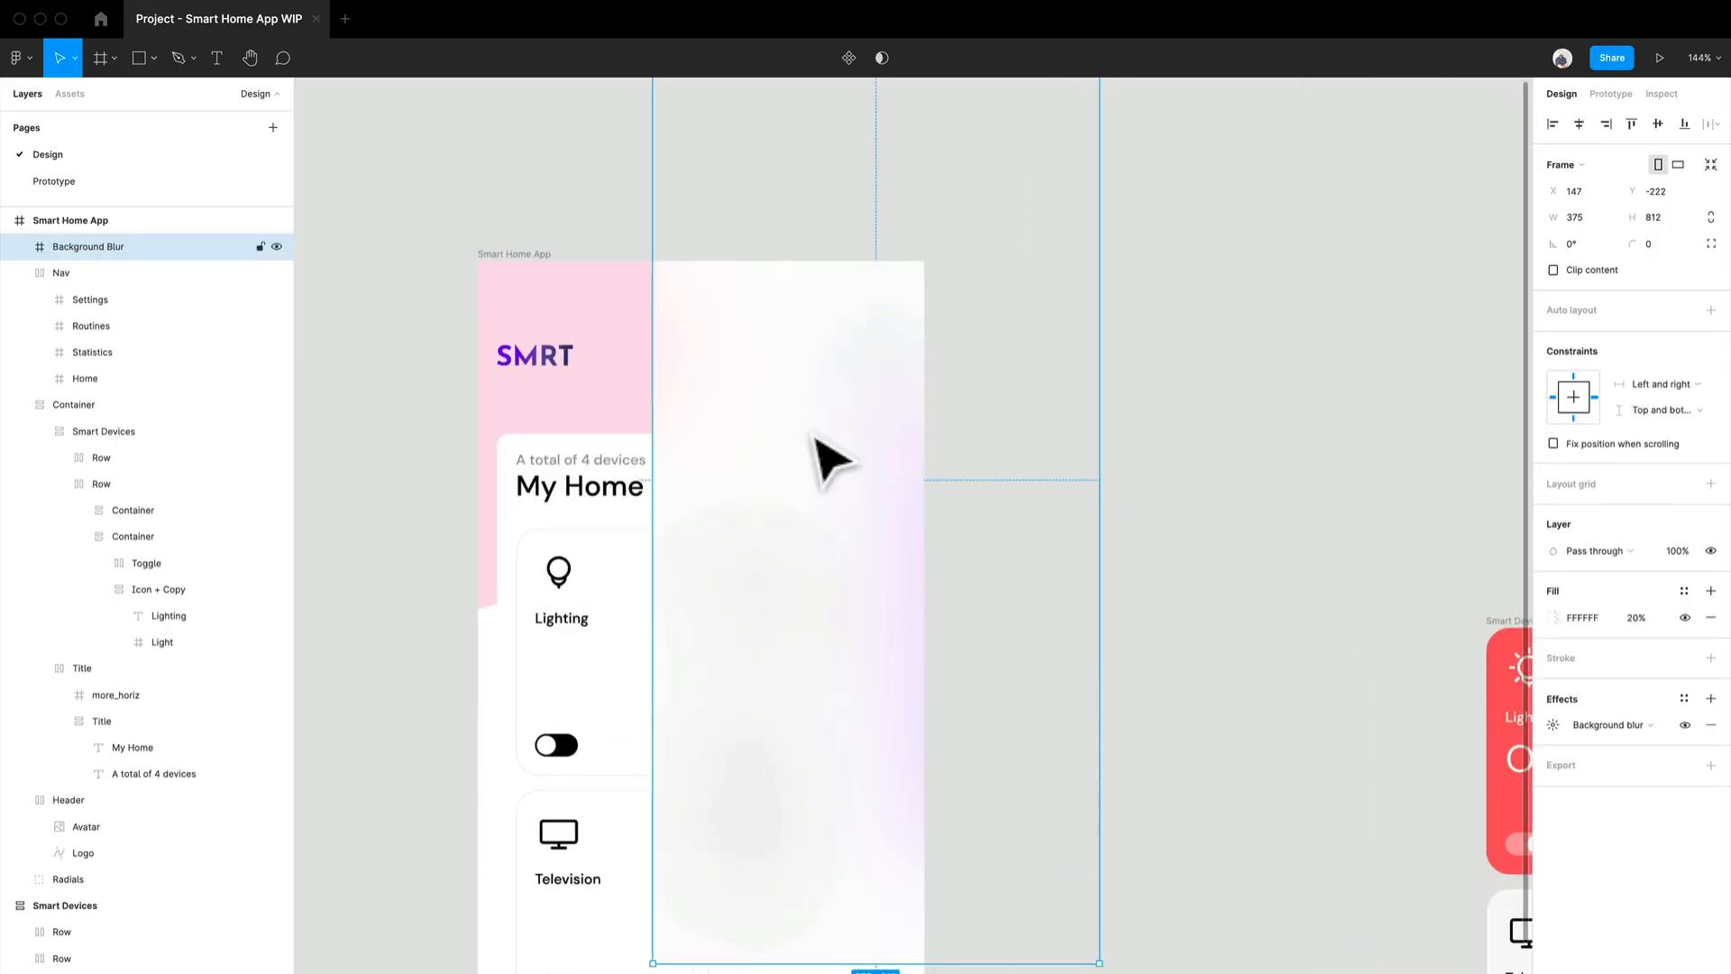
# Send the Background Blur frame and the Radials group together to the back of the Smart Home App frame.
pyautogui.keyDown('shift'); pyautogui.click(643, 347); pyautogui.keyUp('shift')
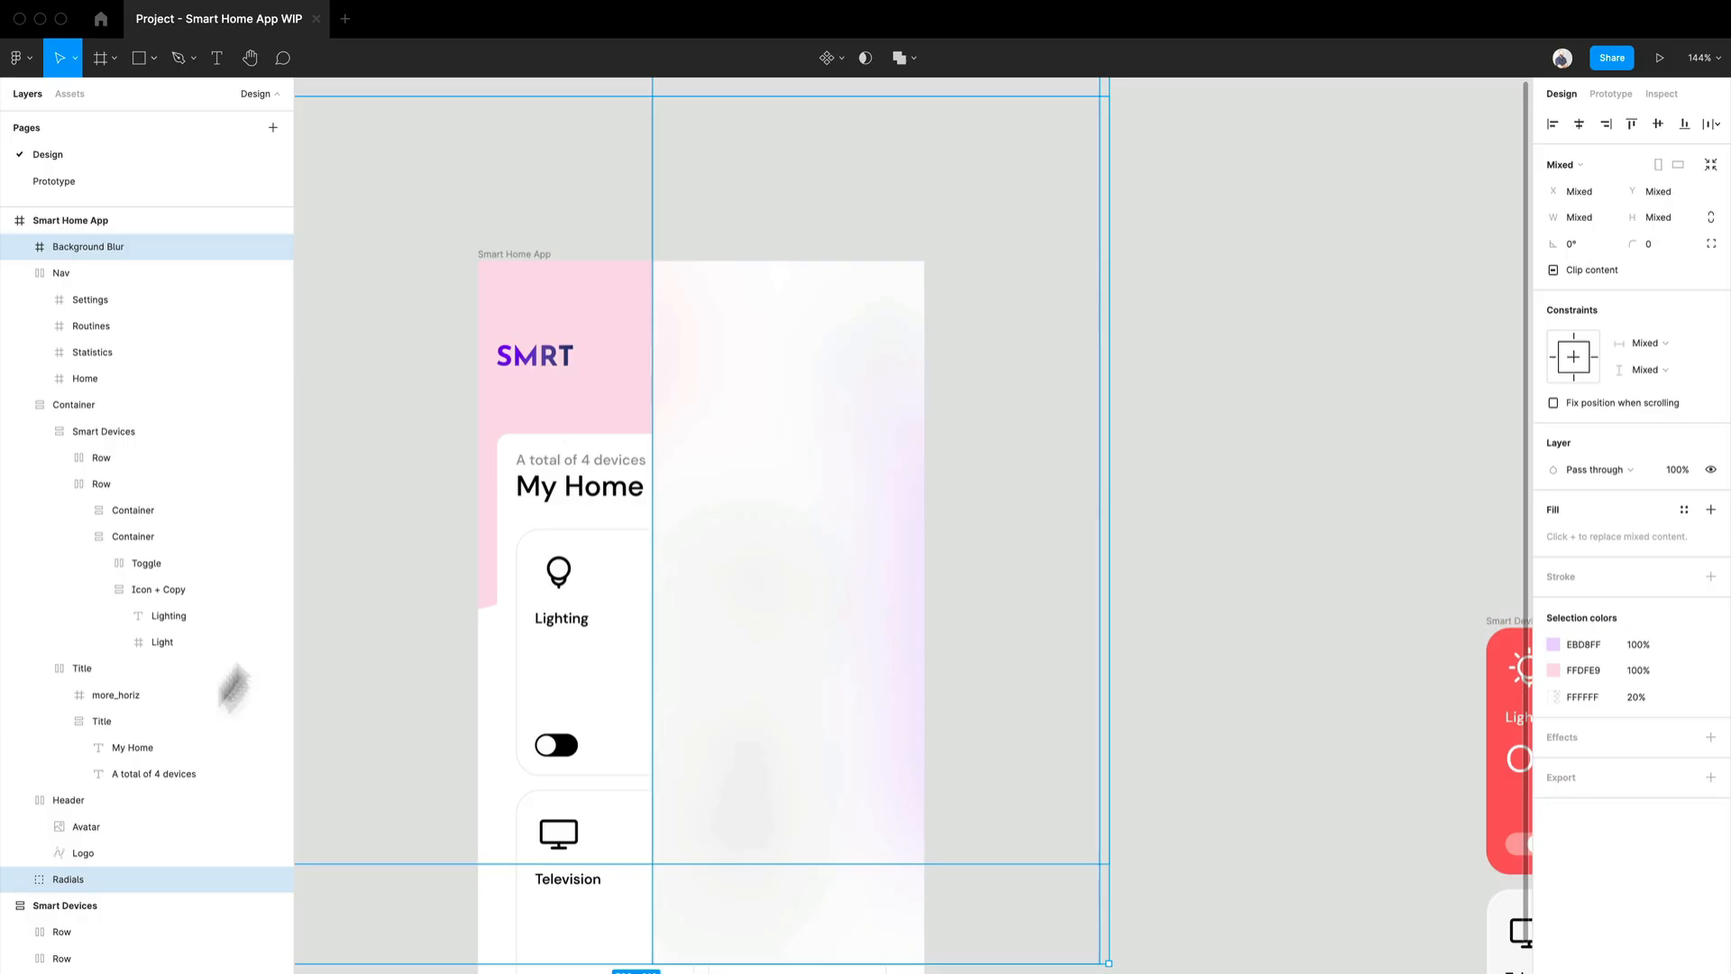
pyautogui.rightClick(783, 310)
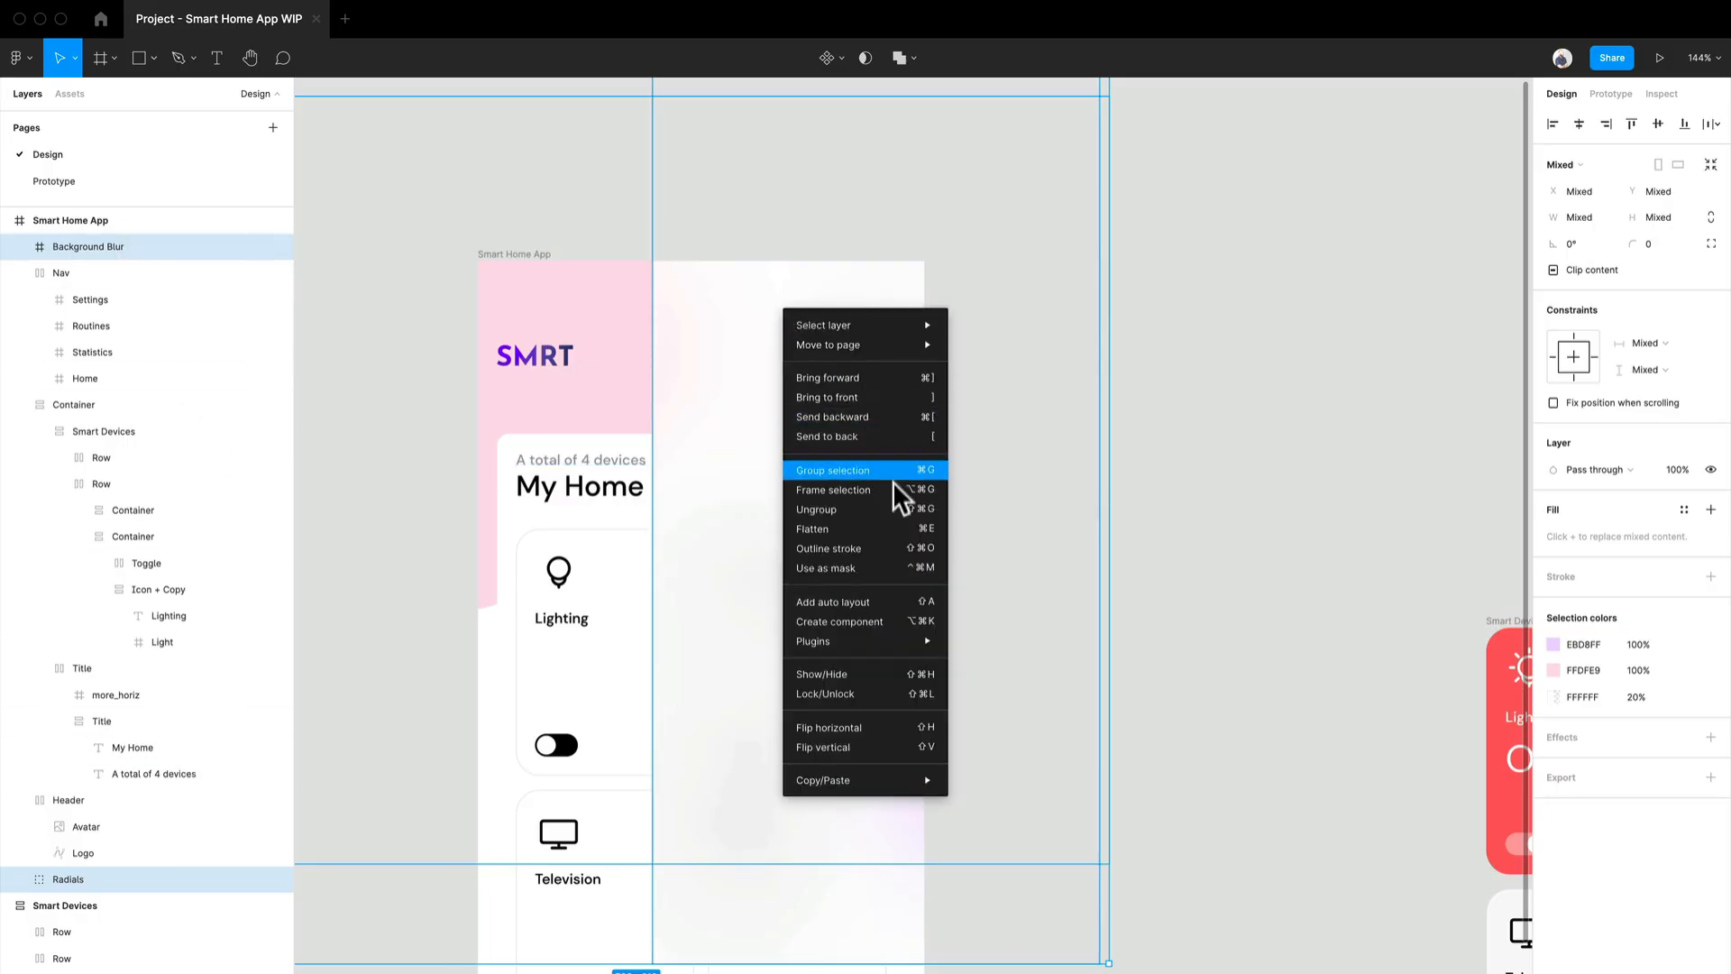
pyautogui.click(856, 436)
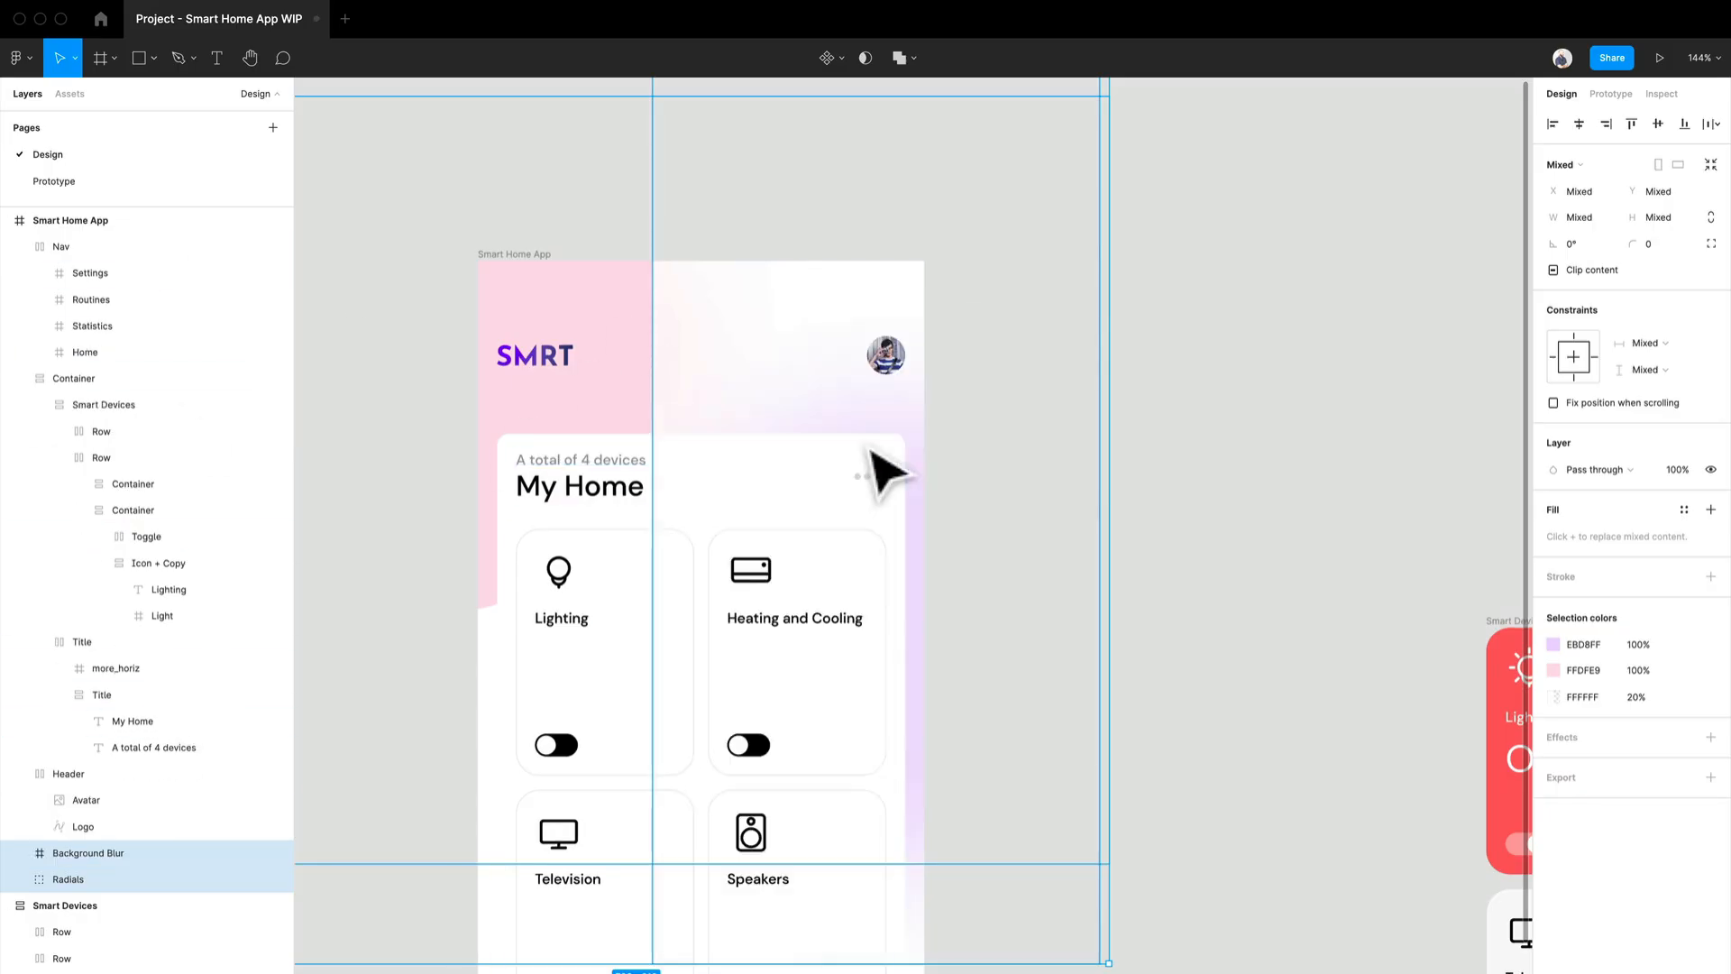
# Examine the Background Blur frame's fill opacity, effect type and Background blur settings.
pyautogui.click(803, 339)
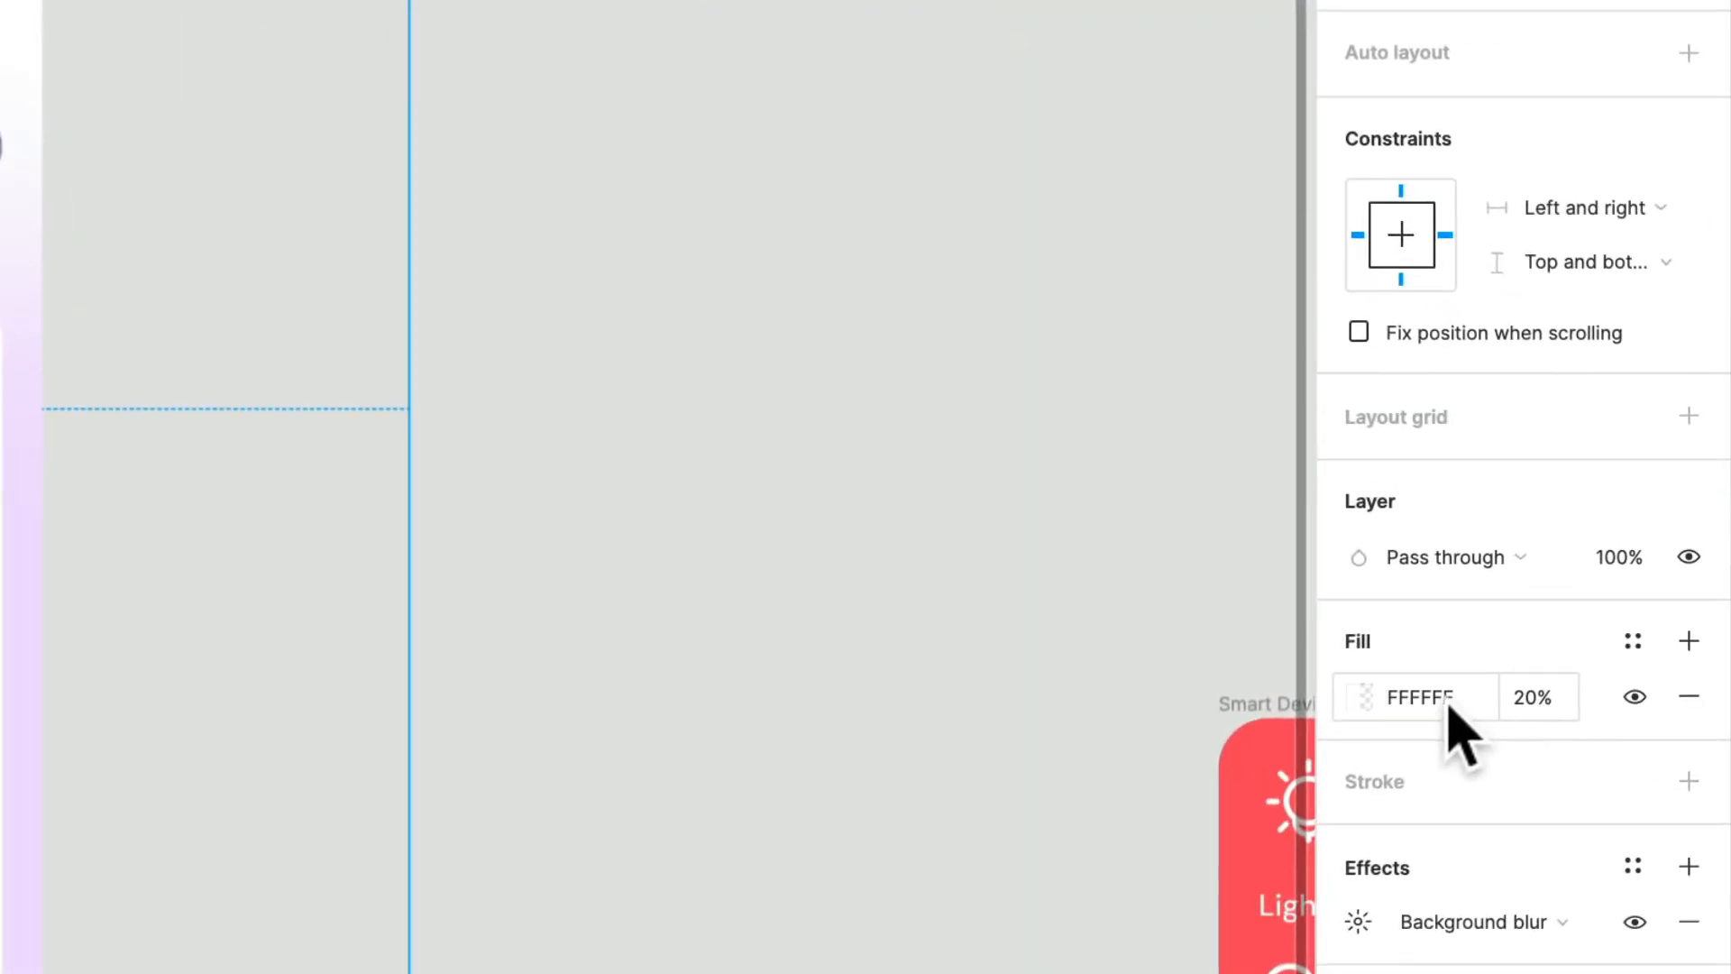
pyautogui.click(1493, 921)
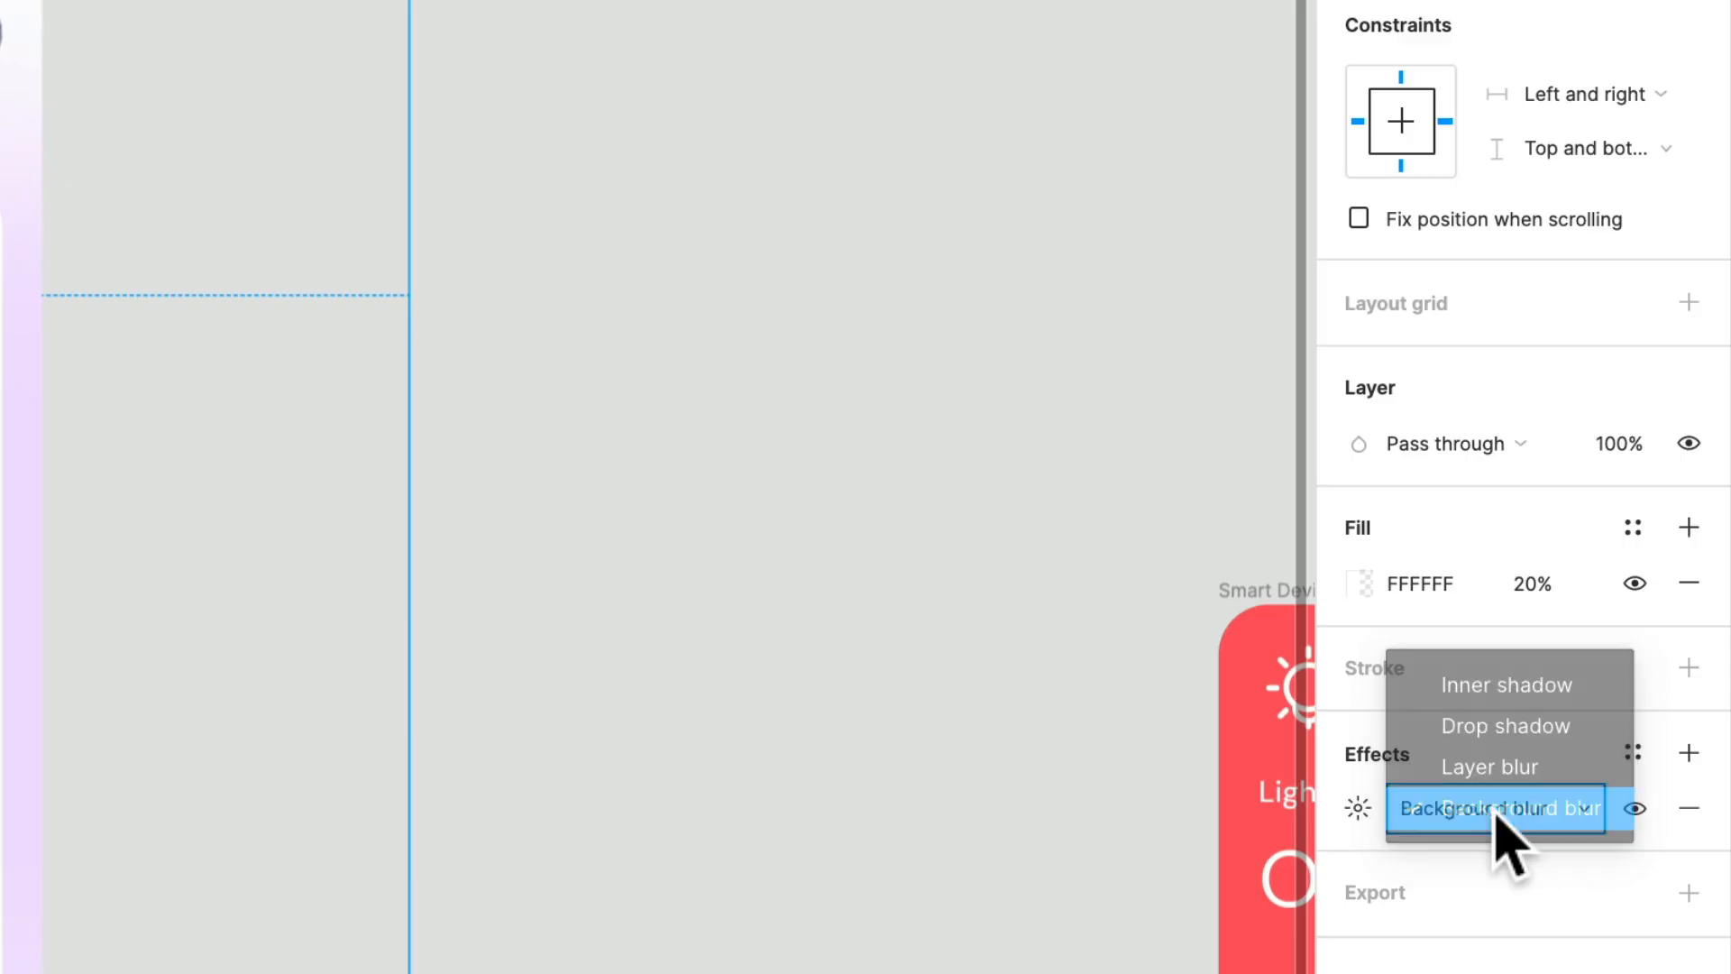
pyautogui.click(1497, 809)
pyautogui.click(1358, 808)
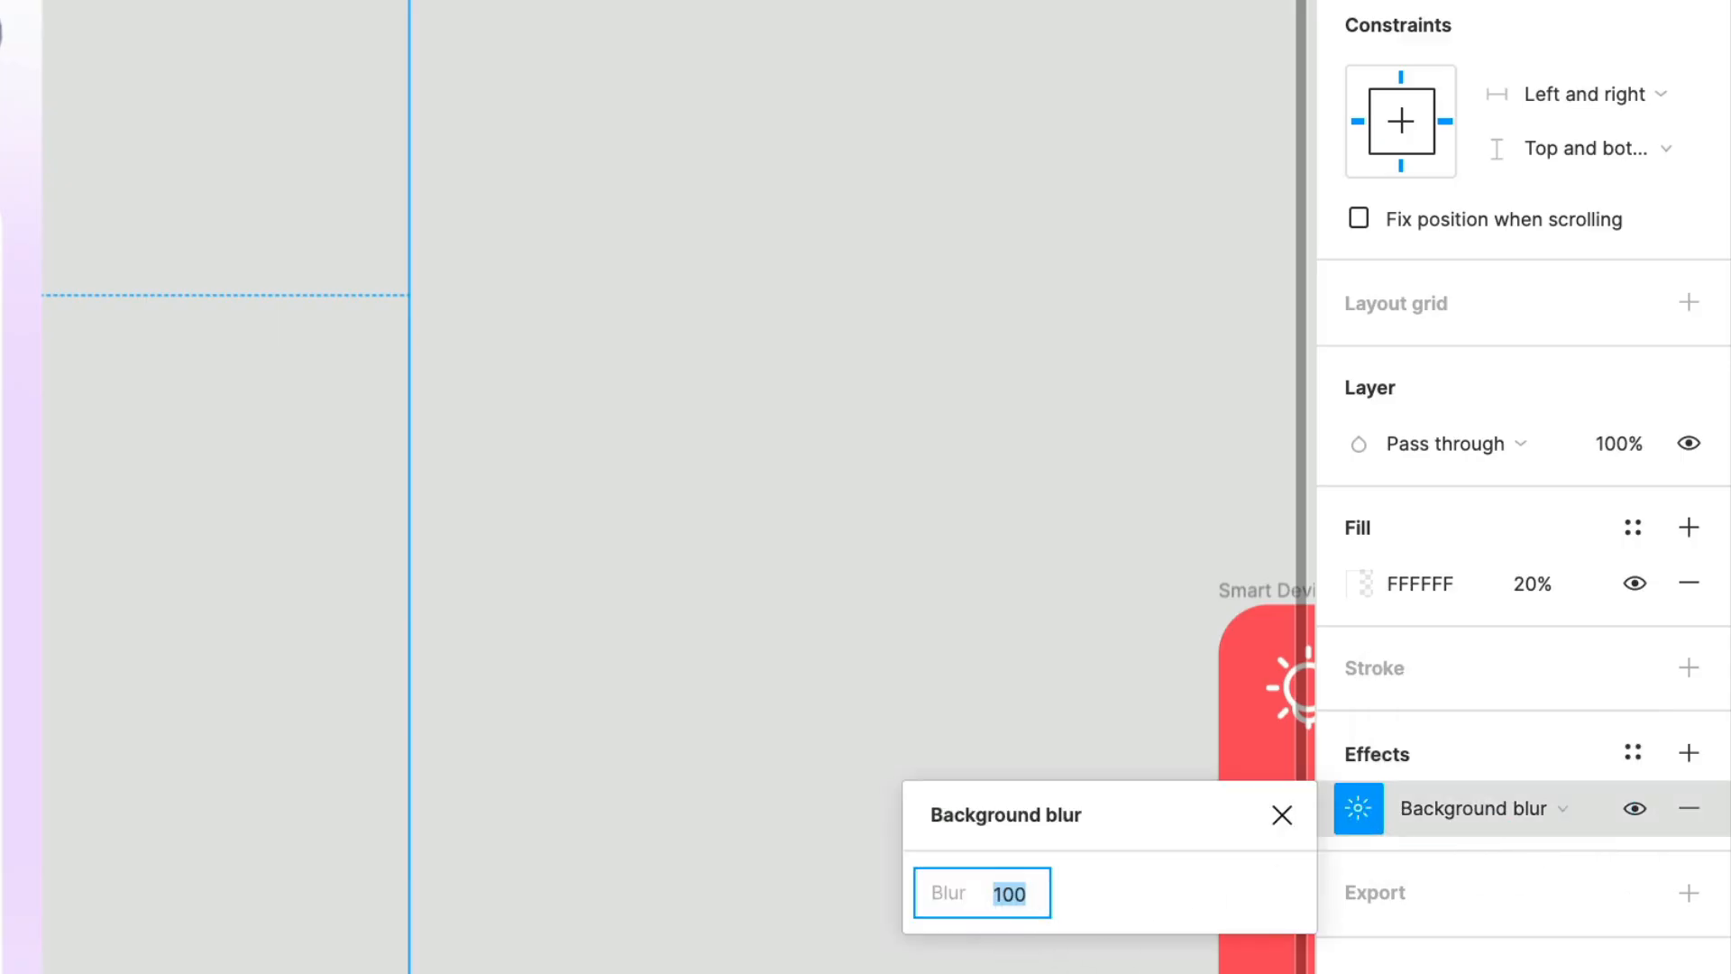
# Align the Background Blur frame to the top and horizontal centre of the Smart Home App frame.
pyautogui.click(793, 356)
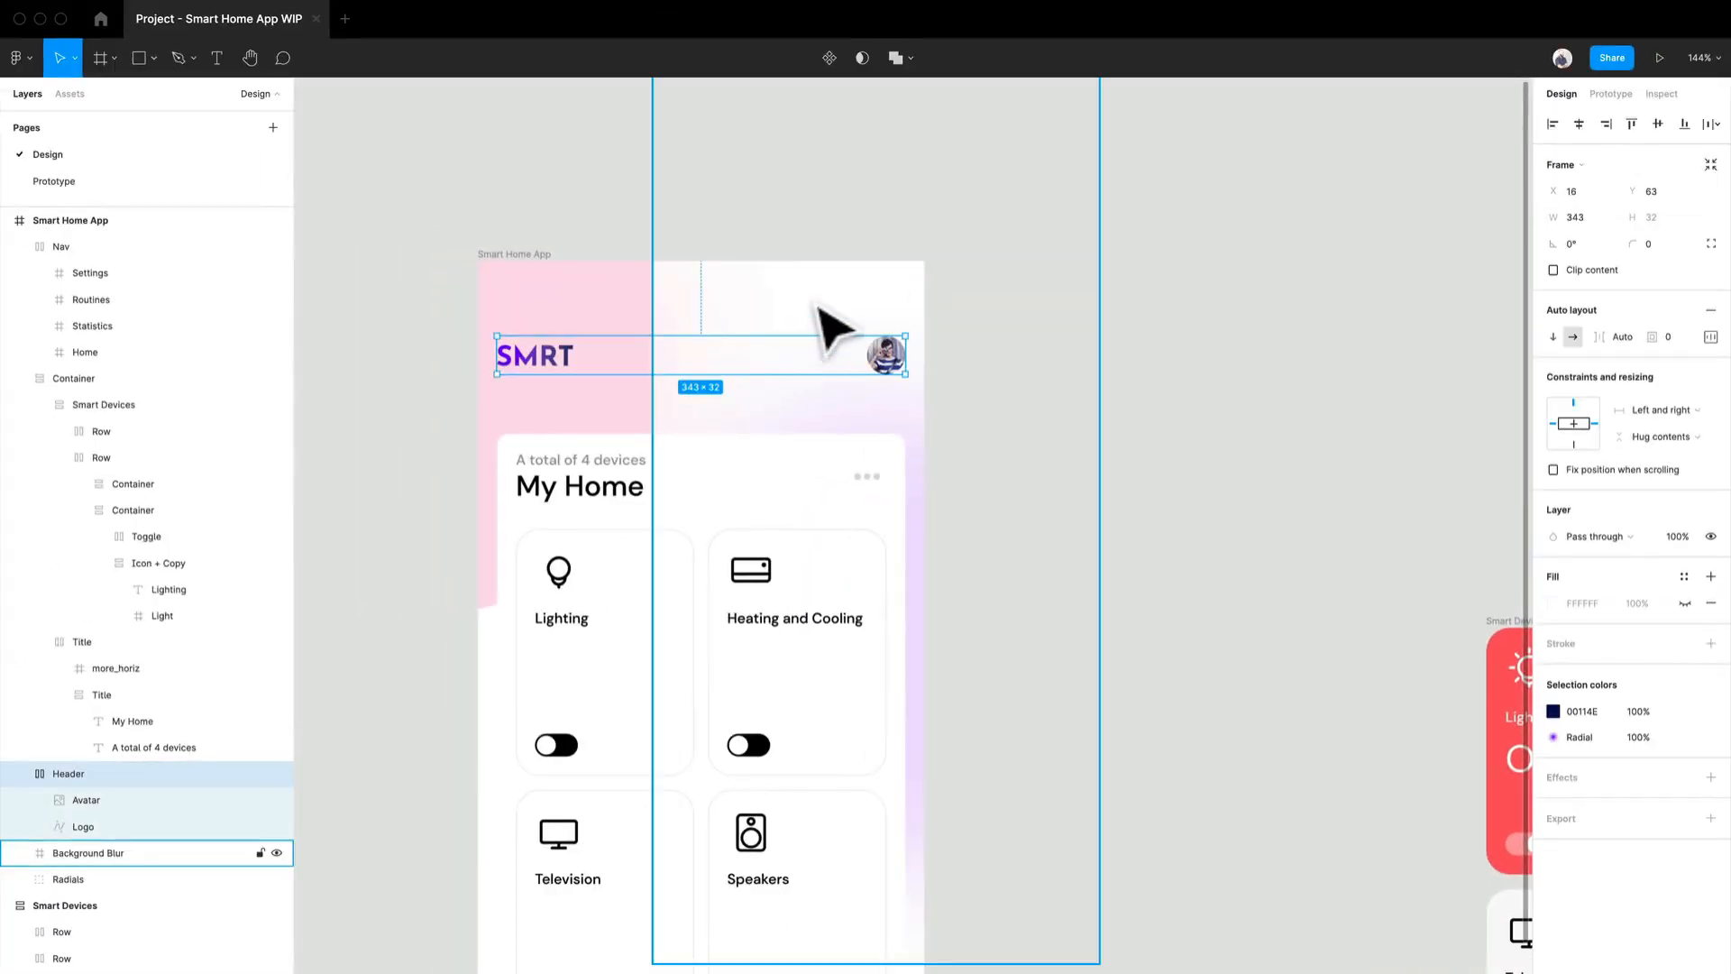
pyautogui.moveTo(818, 306); pyautogui.dragTo(746, 376)
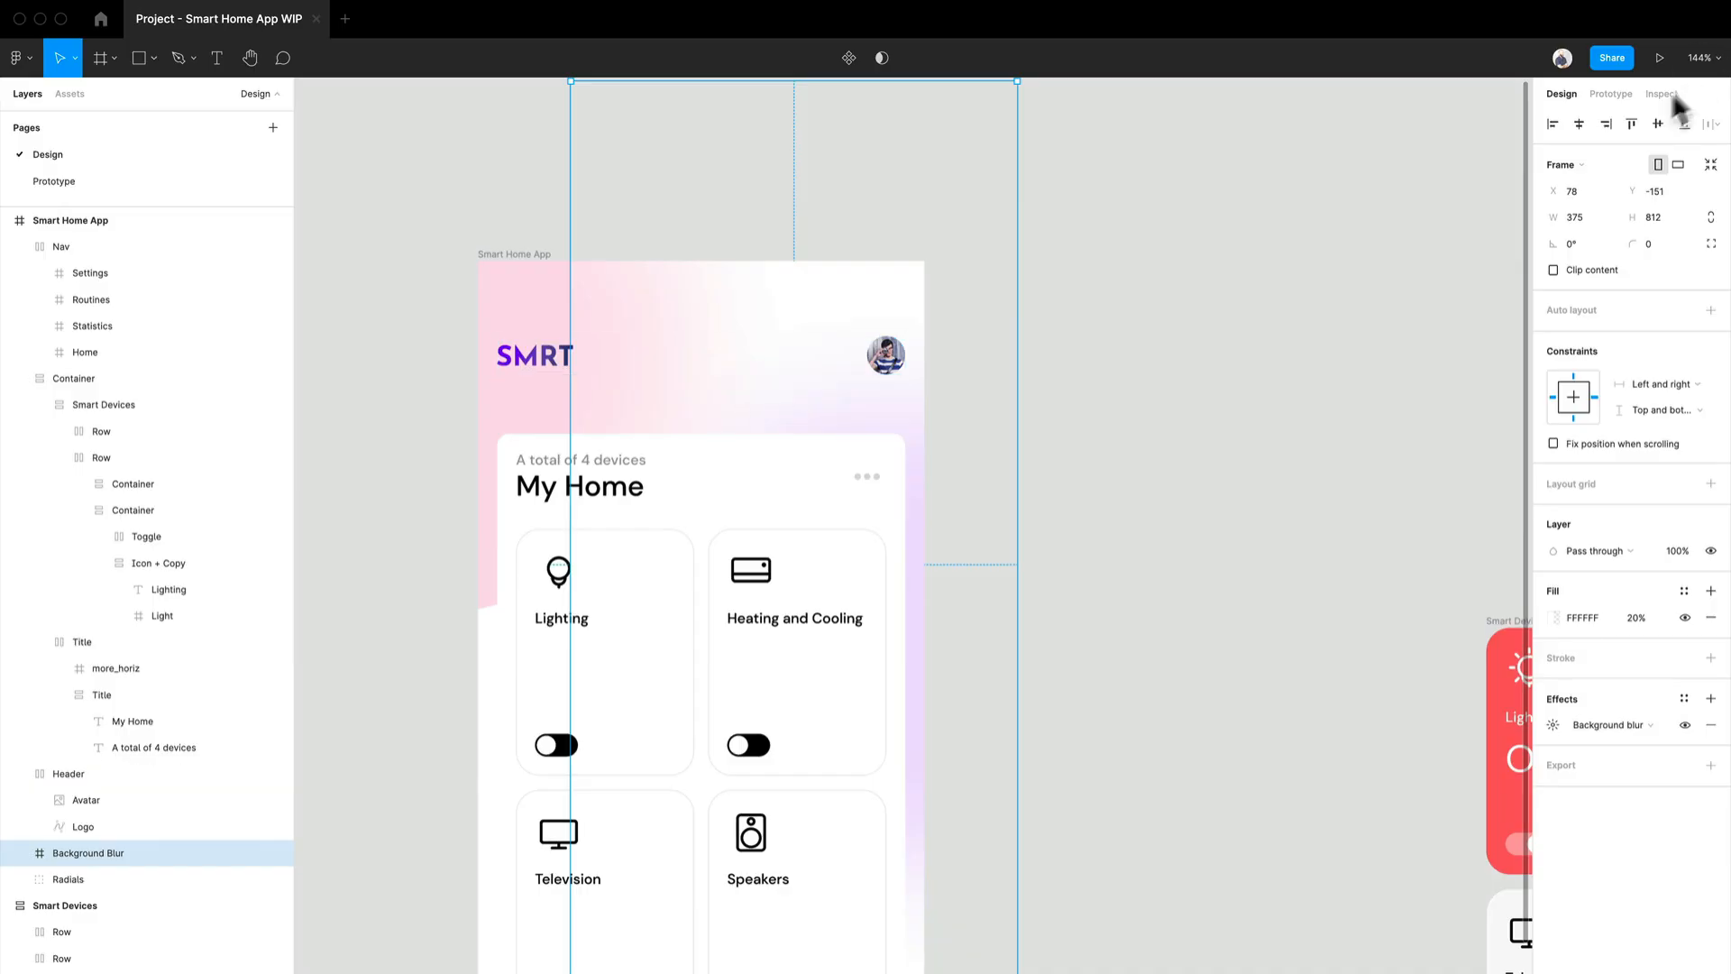
pyautogui.click(1637, 122)
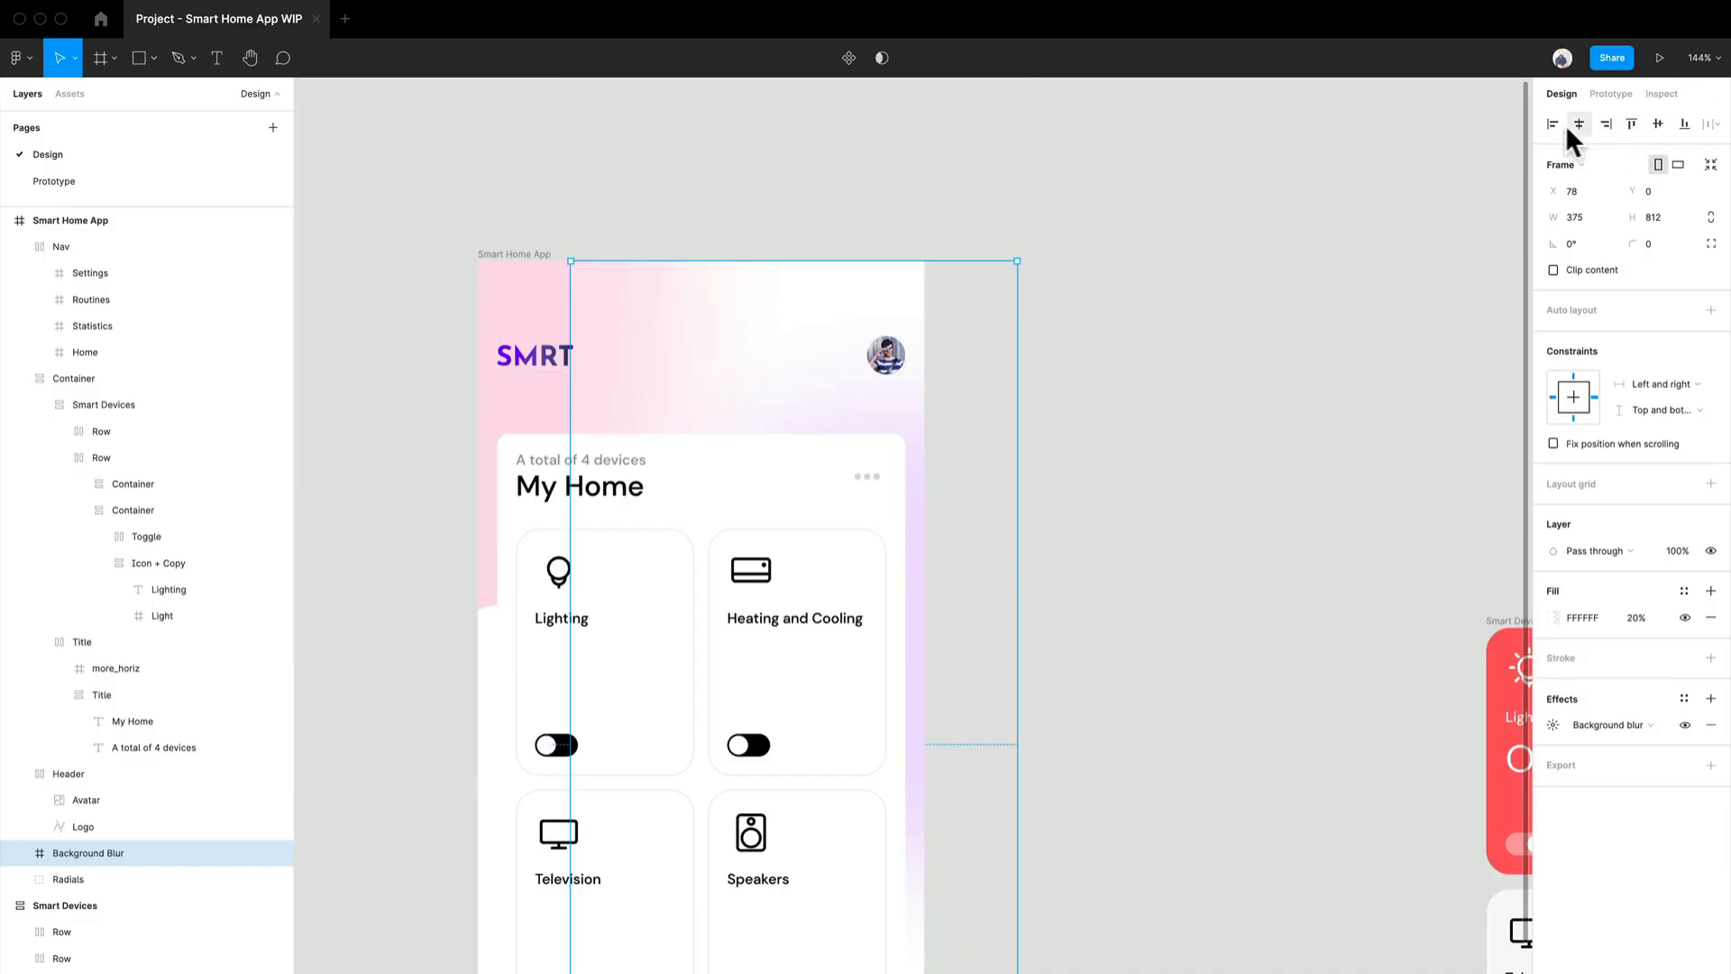
pyautogui.click(1568, 126)
pyautogui.scroll(-3, 1109, 623)
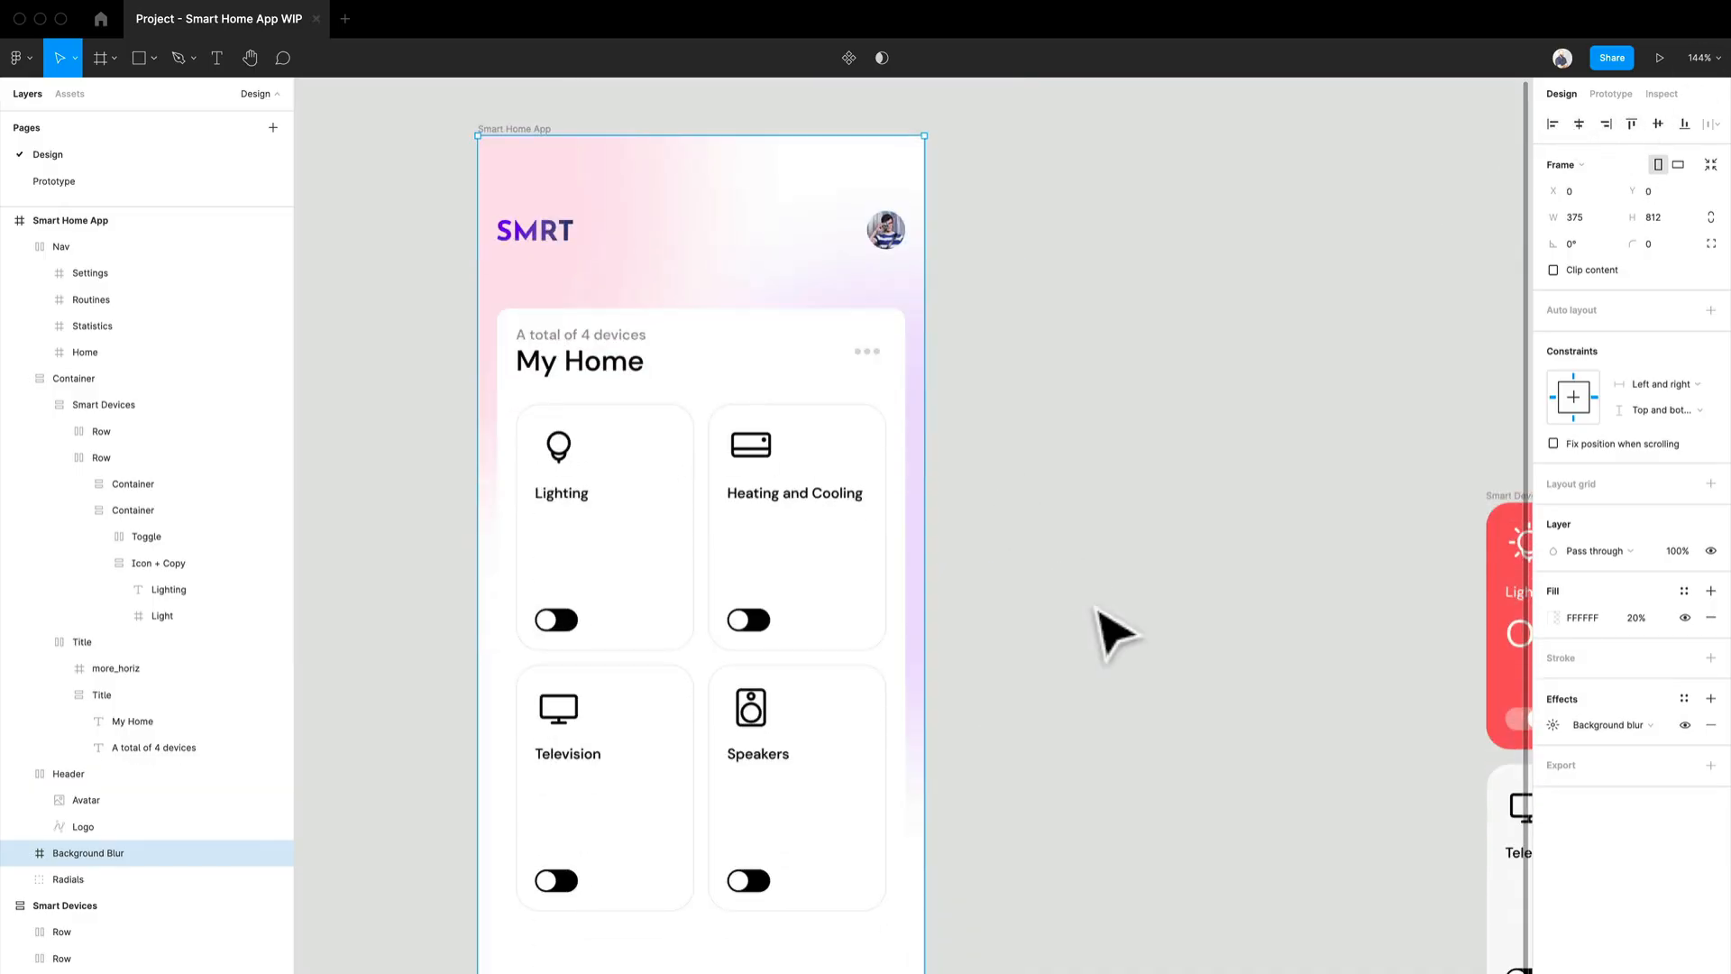
# Change the purple EBD8FF colour in the Radials group to light grey F0EFF1.
pyautogui.click(120, 827)
pyautogui.click(112, 855)
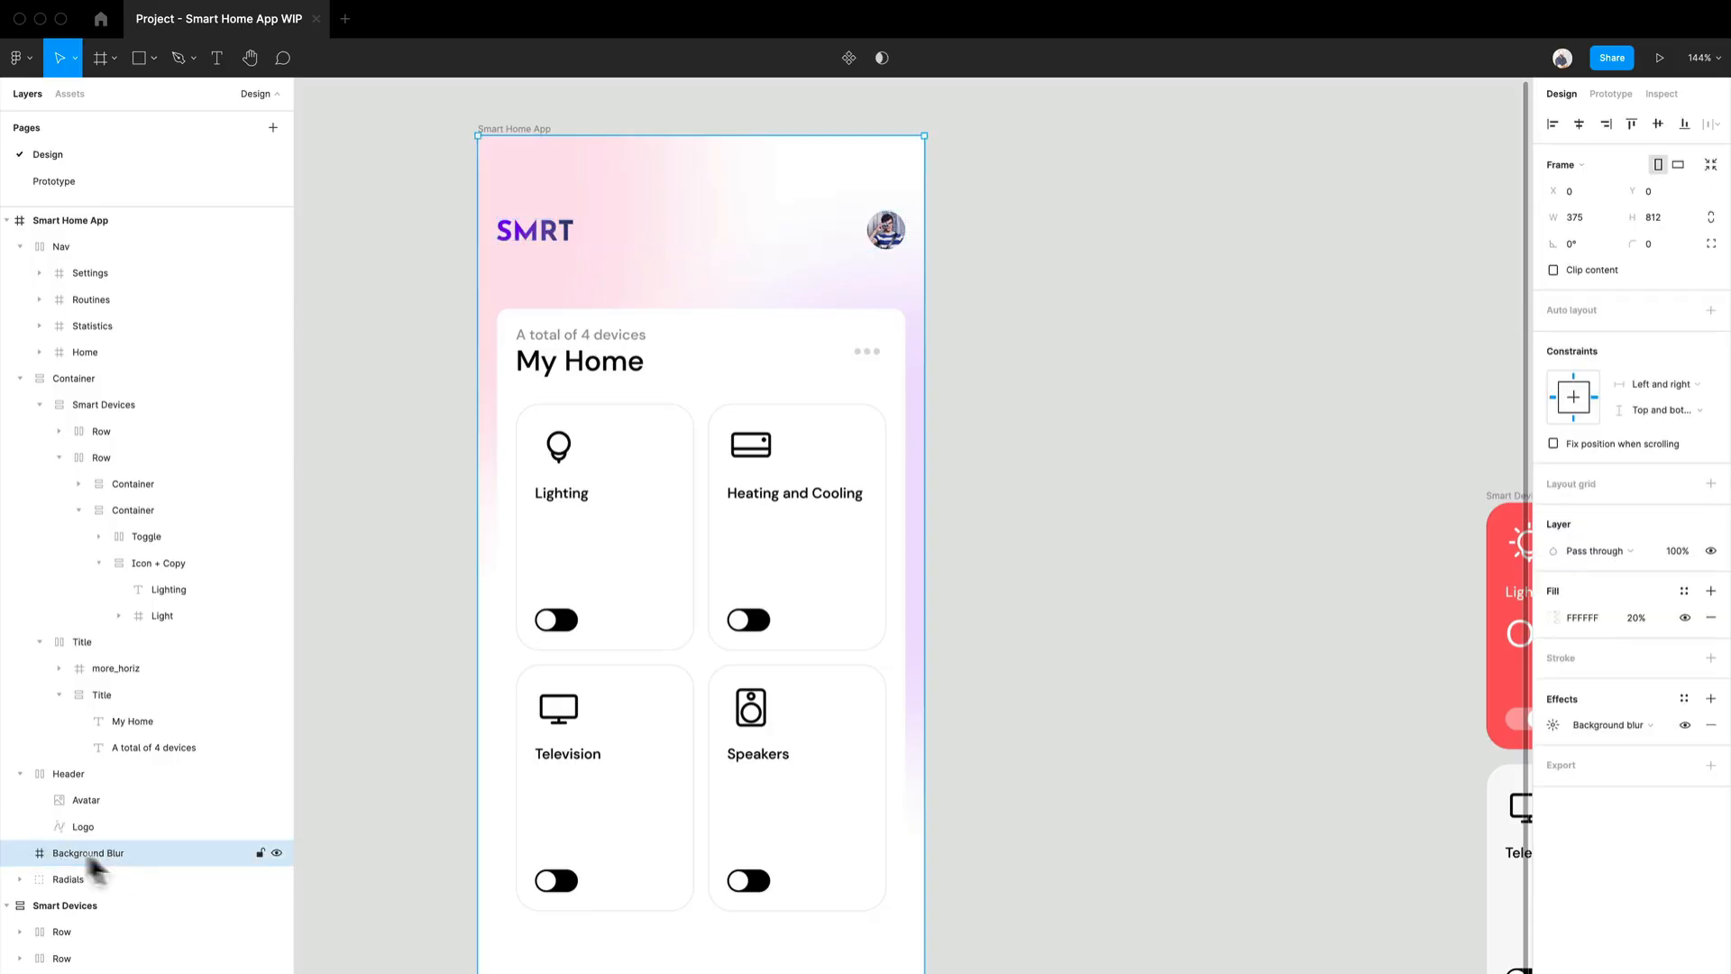
pyautogui.click(50, 871)
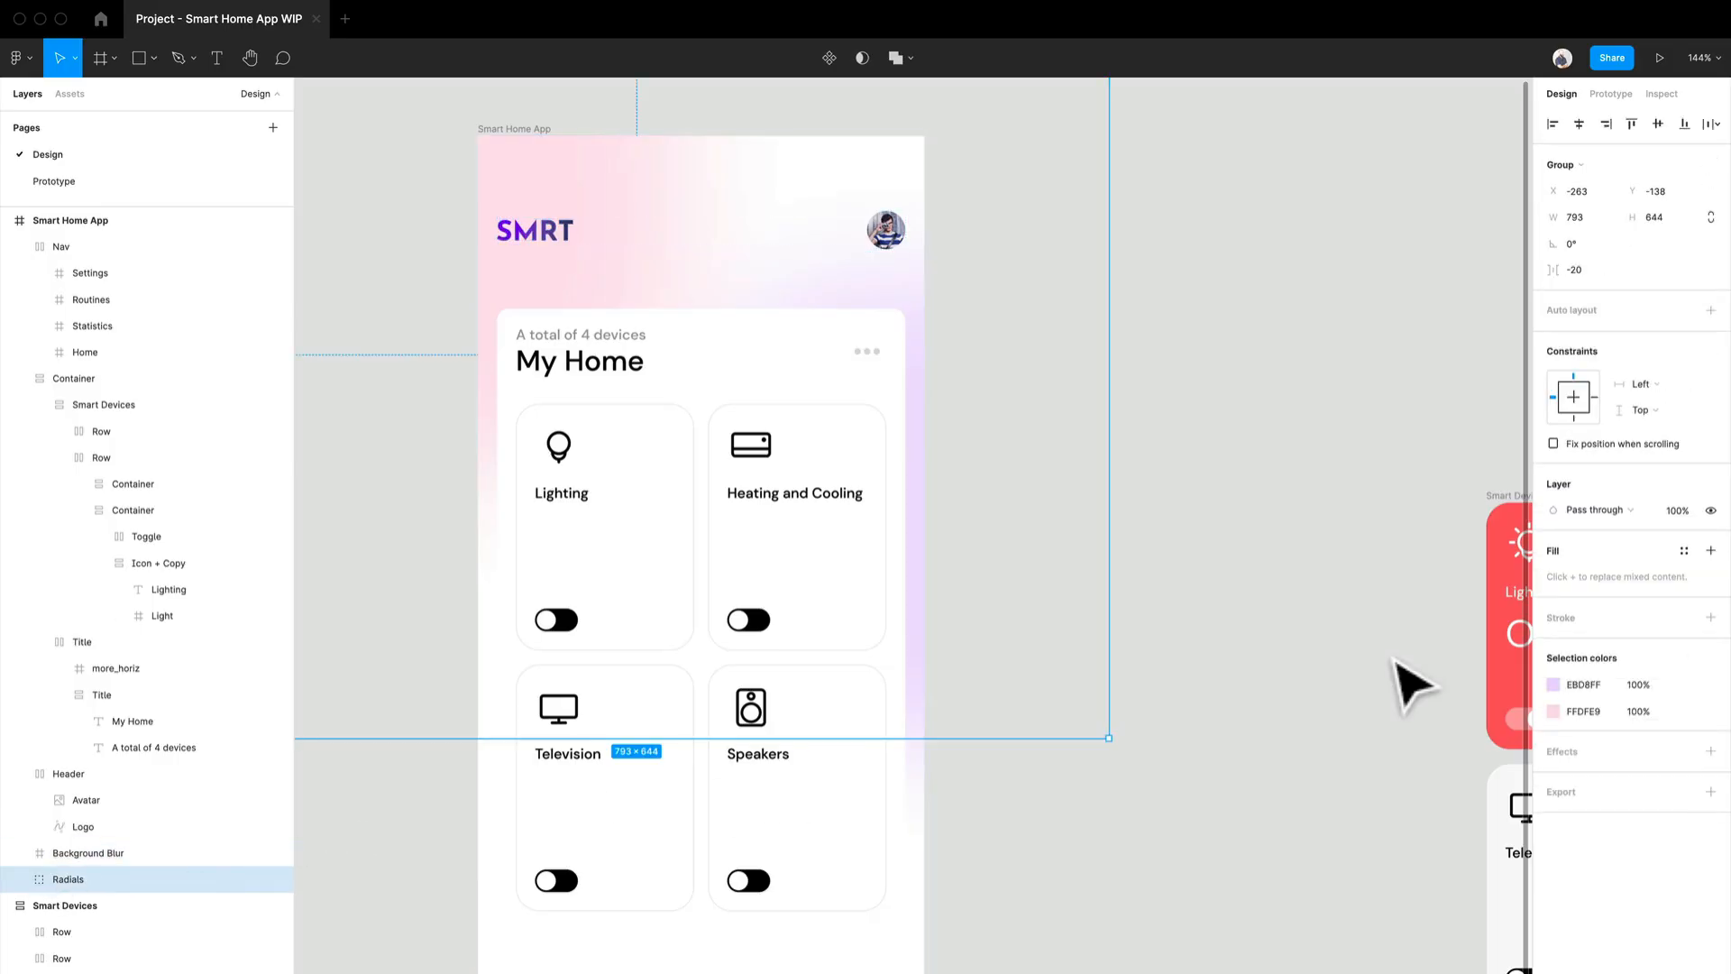
pyautogui.click(1546, 684)
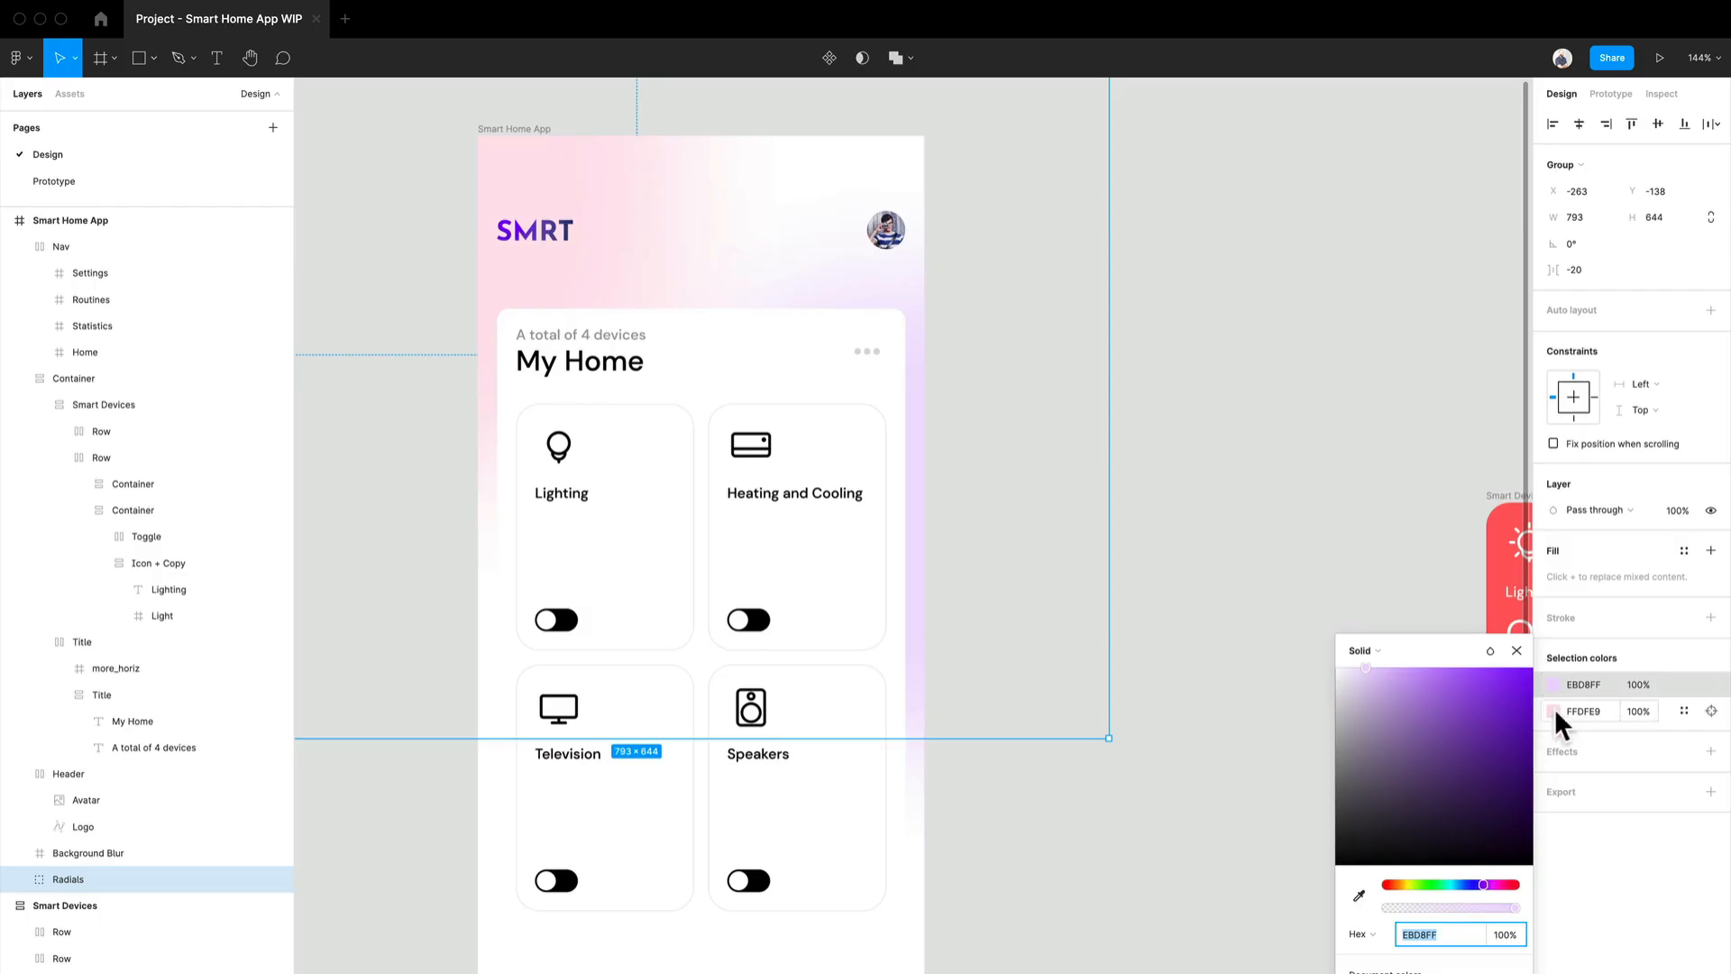
pyautogui.moveTo(1263, 515); pyautogui.dragTo(1214, 478)
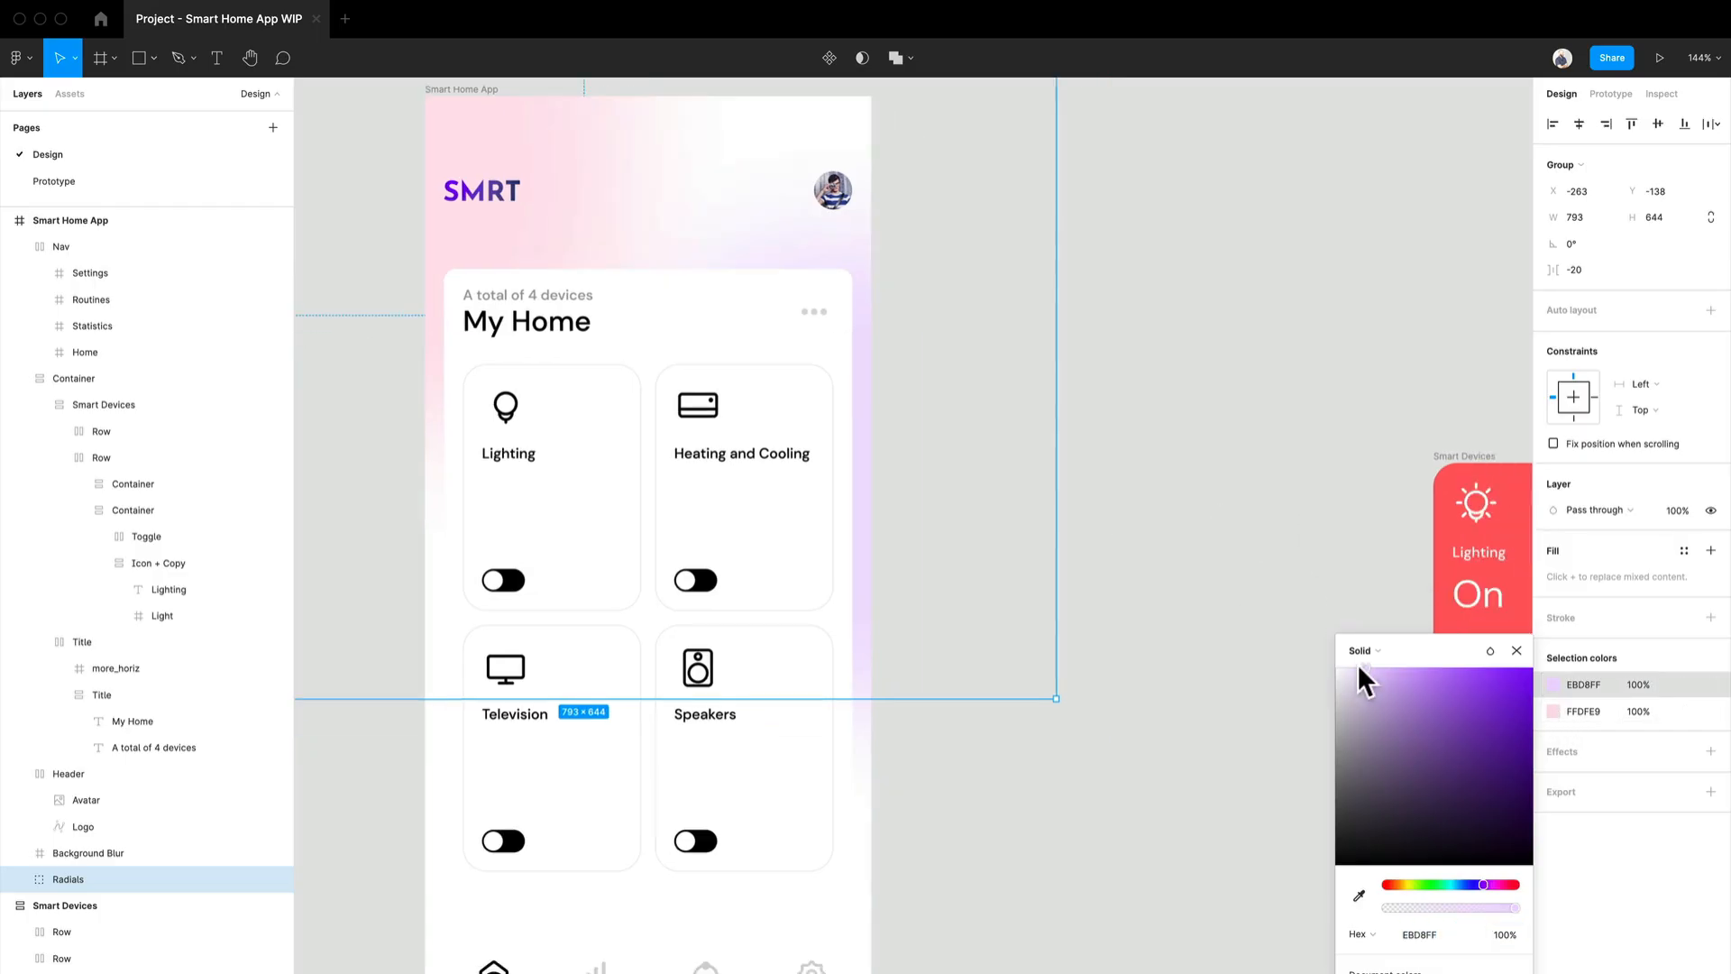
pyautogui.moveTo(1365, 669)
pyautogui.mouseDown()
pyautogui.moveTo(1339, 677)
pyautogui.moveTo(1345, 700)
pyautogui.moveTo(1337, 679)
pyautogui.mouseUp()
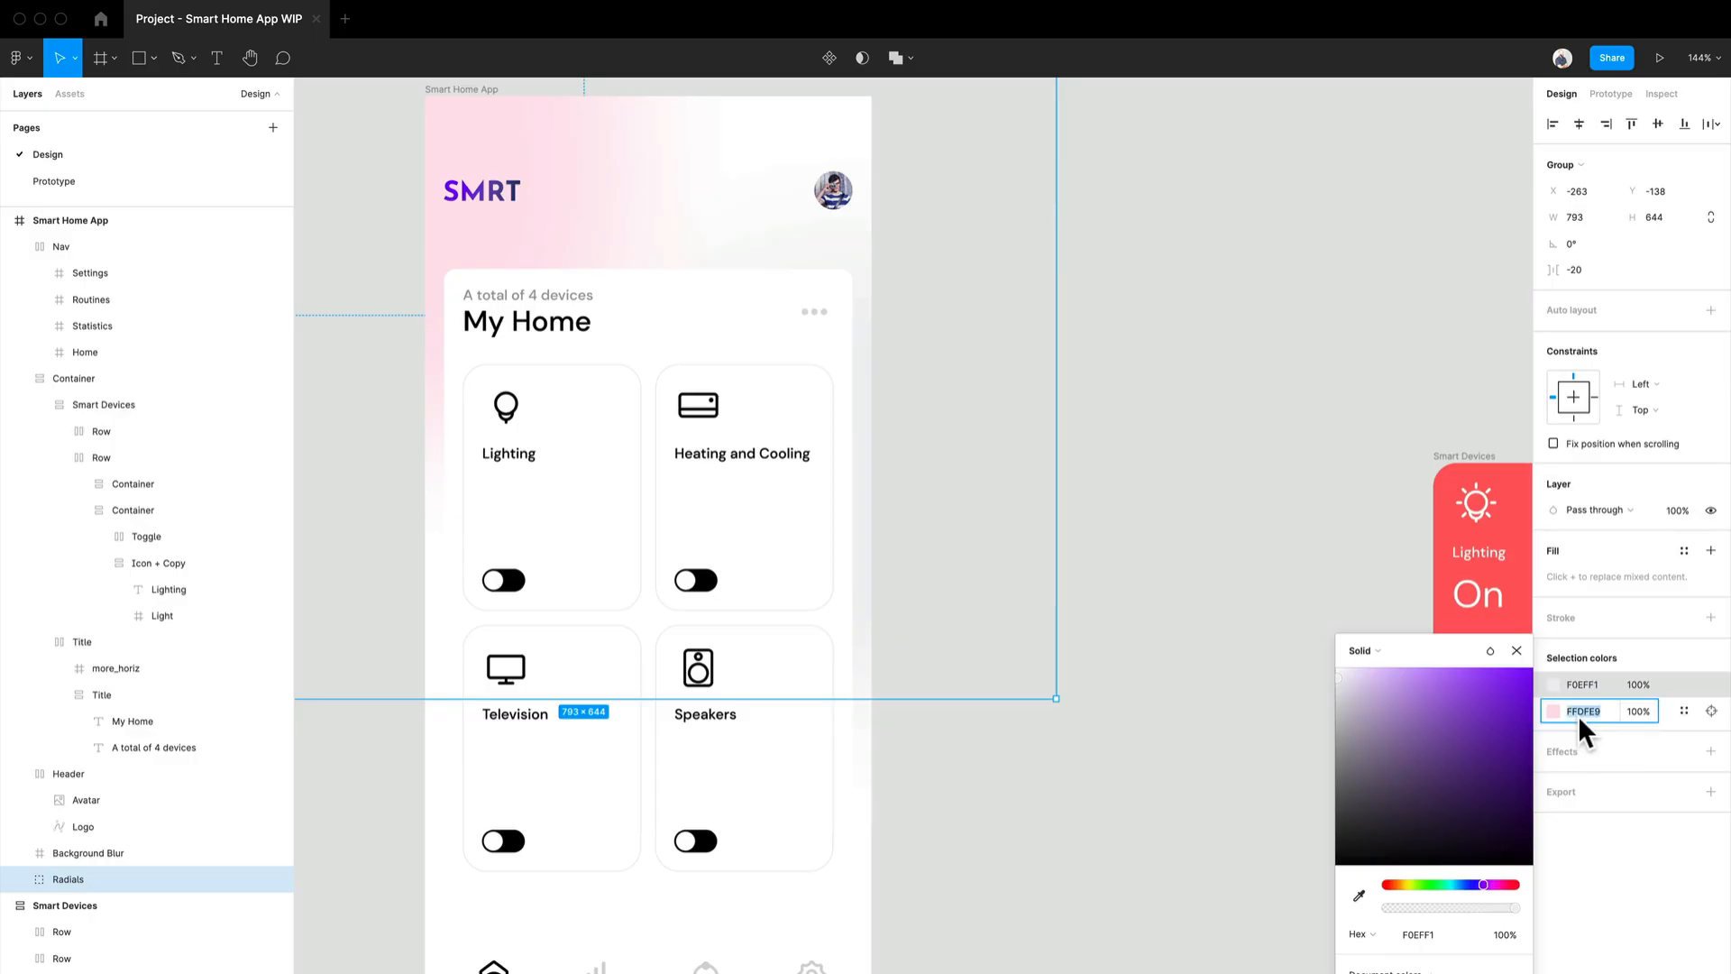
# Change the pink colour in the Radials group to the more muted EAD6DC.
pyautogui.click(1554, 708)
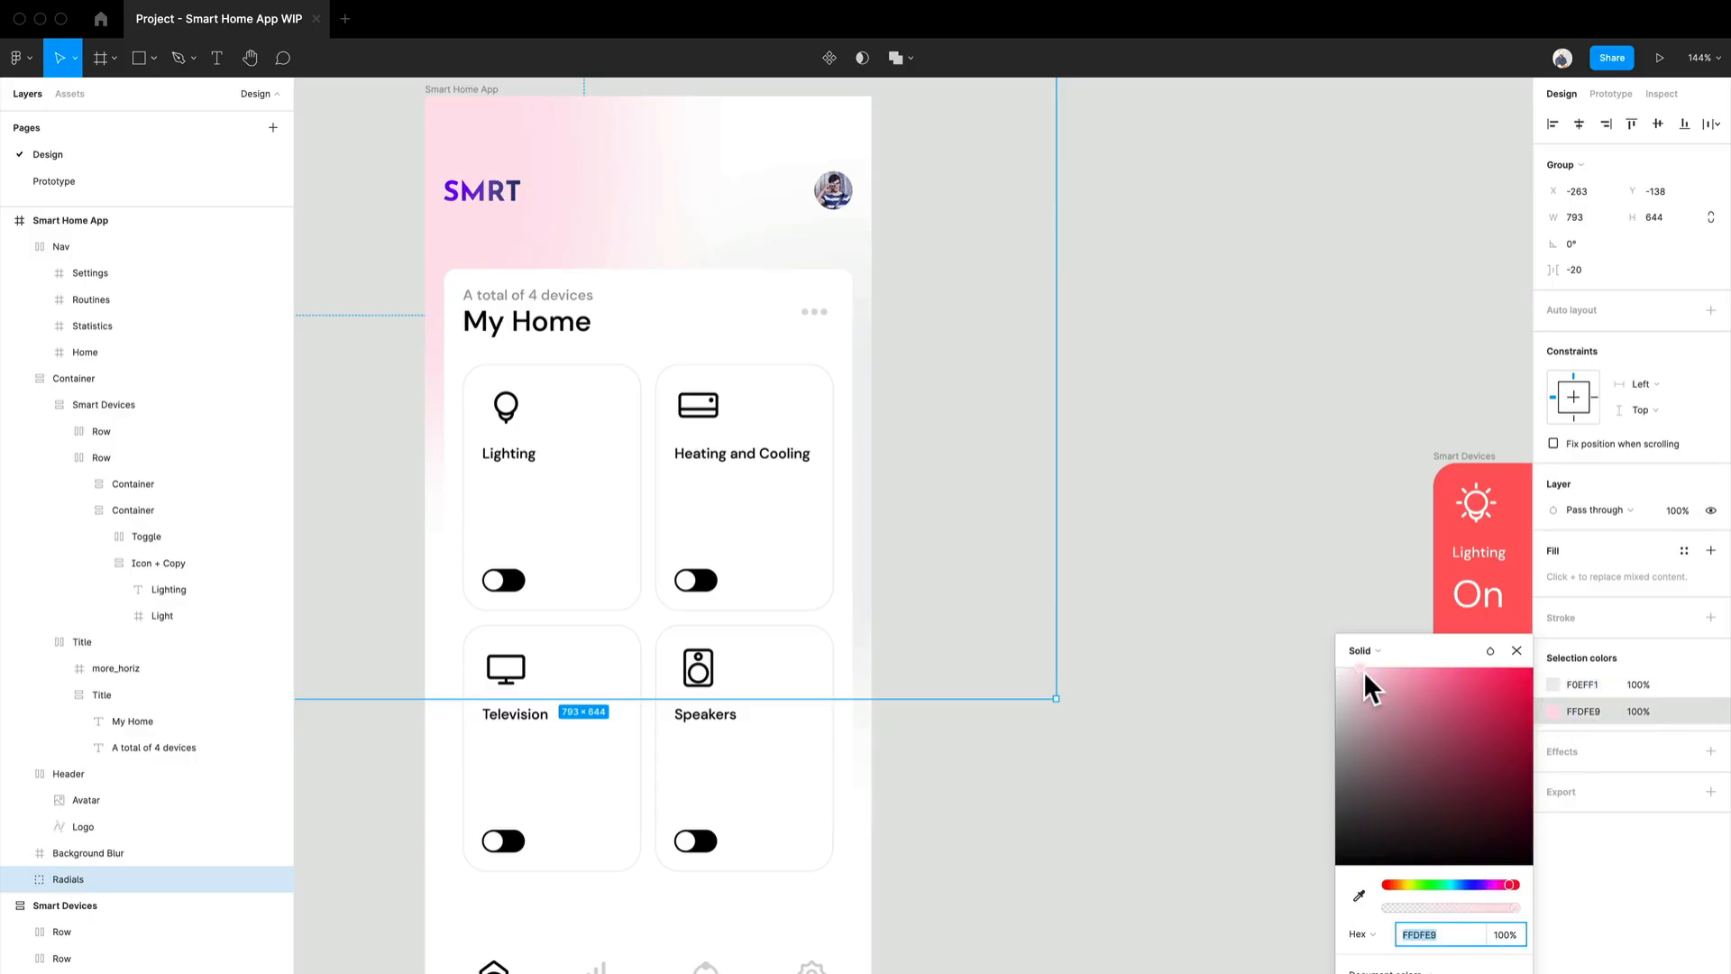
pyautogui.moveTo(1360, 669)
pyautogui.mouseDown()
pyautogui.moveTo(1363, 692)
pyautogui.moveTo(1349, 685)
pyautogui.mouseUp()
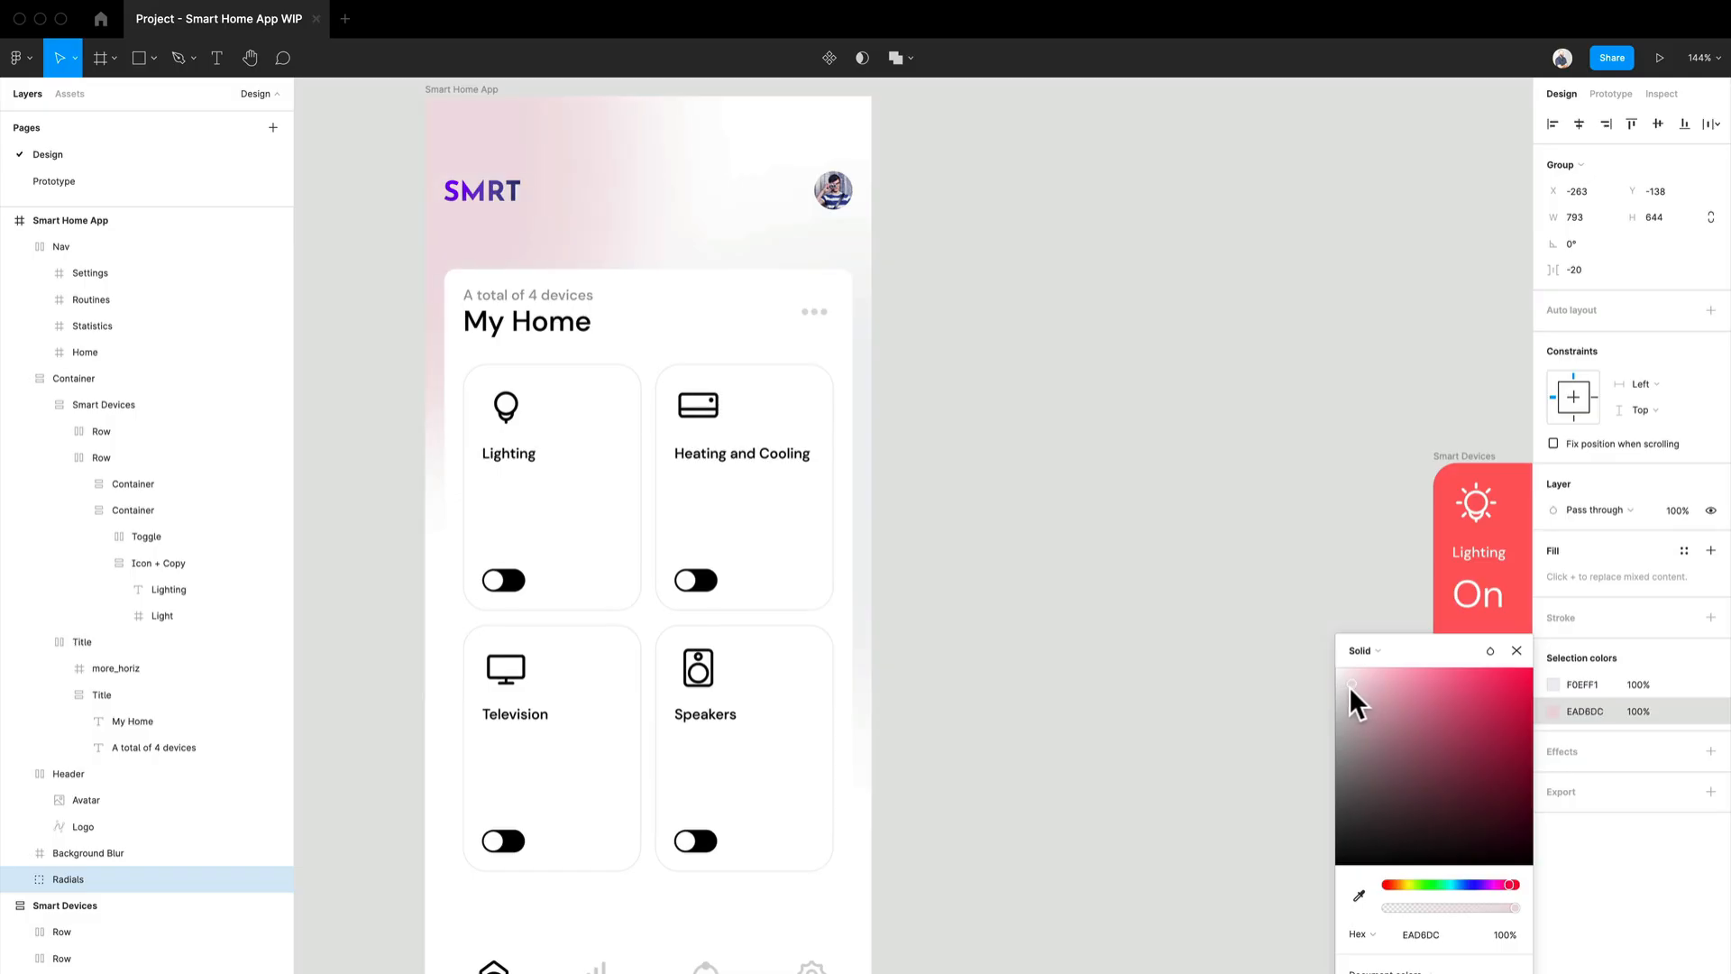
pyautogui.click(1152, 309)
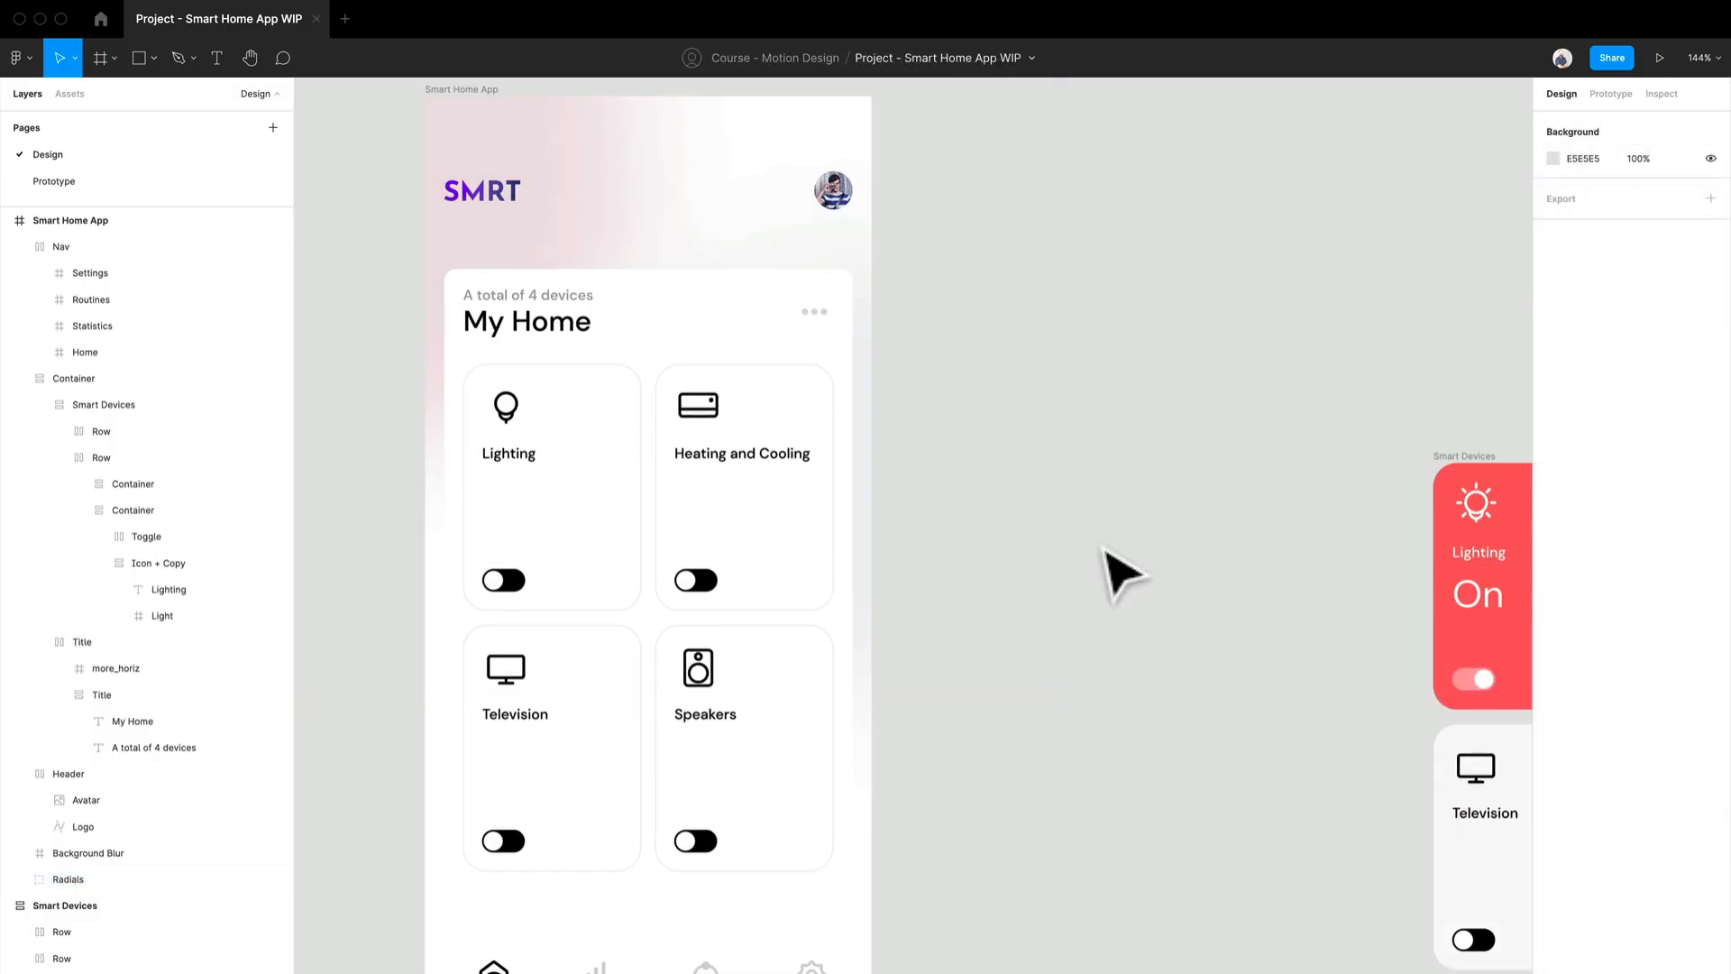
# Set the white fill of the Container frame around the My Home devices to 20% opacity.
pyautogui.scroll(-3, 1103, 548)
pyautogui.moveTo(1103, 548); pyautogui.dragTo(1087, 613)
pyautogui.click(831, 492)
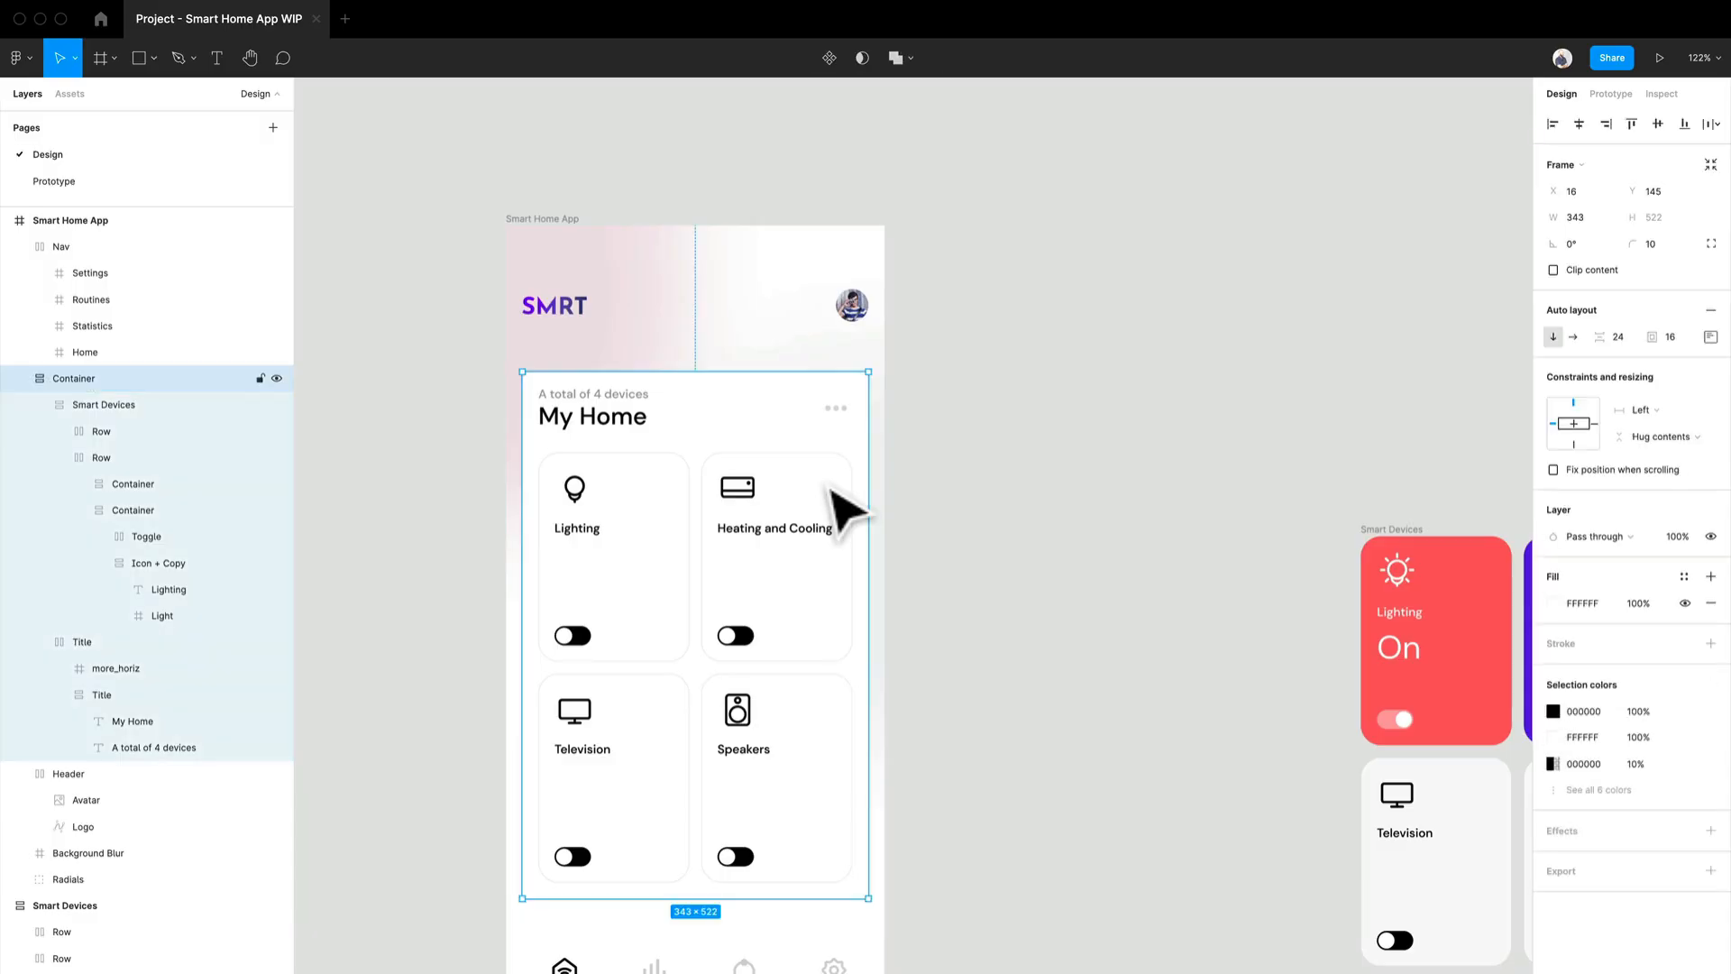
pyautogui.scroll(3, 816, 487)
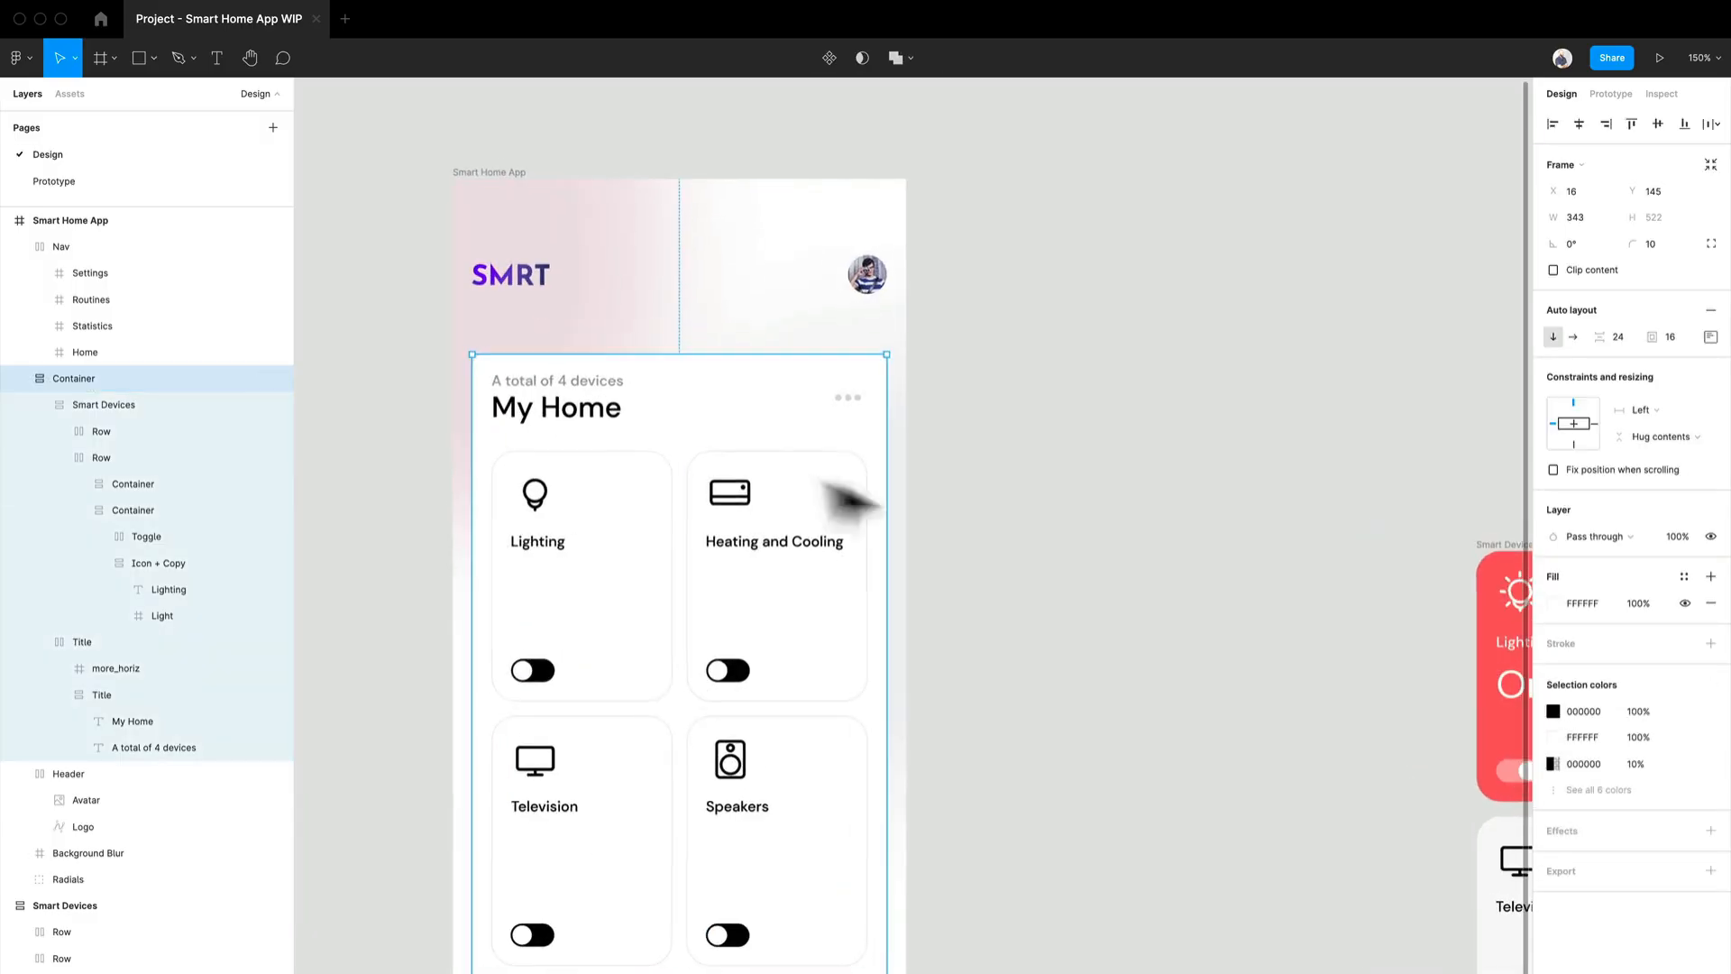
pyautogui.click(1636, 602)
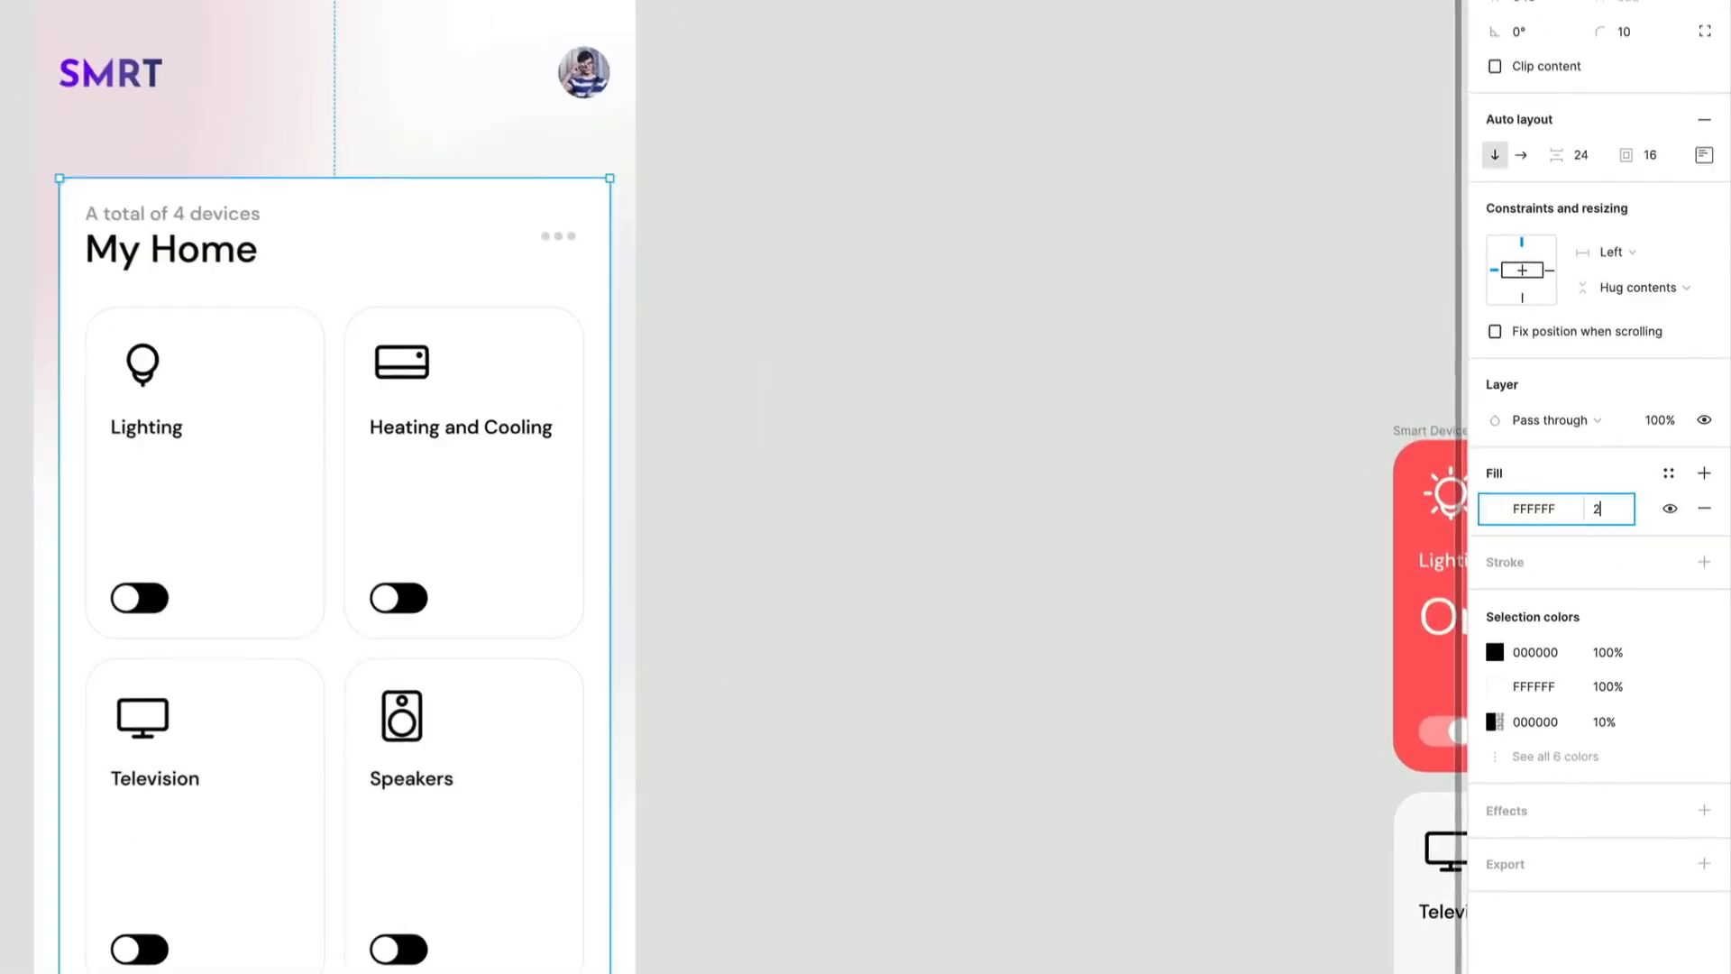
pyautogui.write('20')
pyautogui.press('Return')
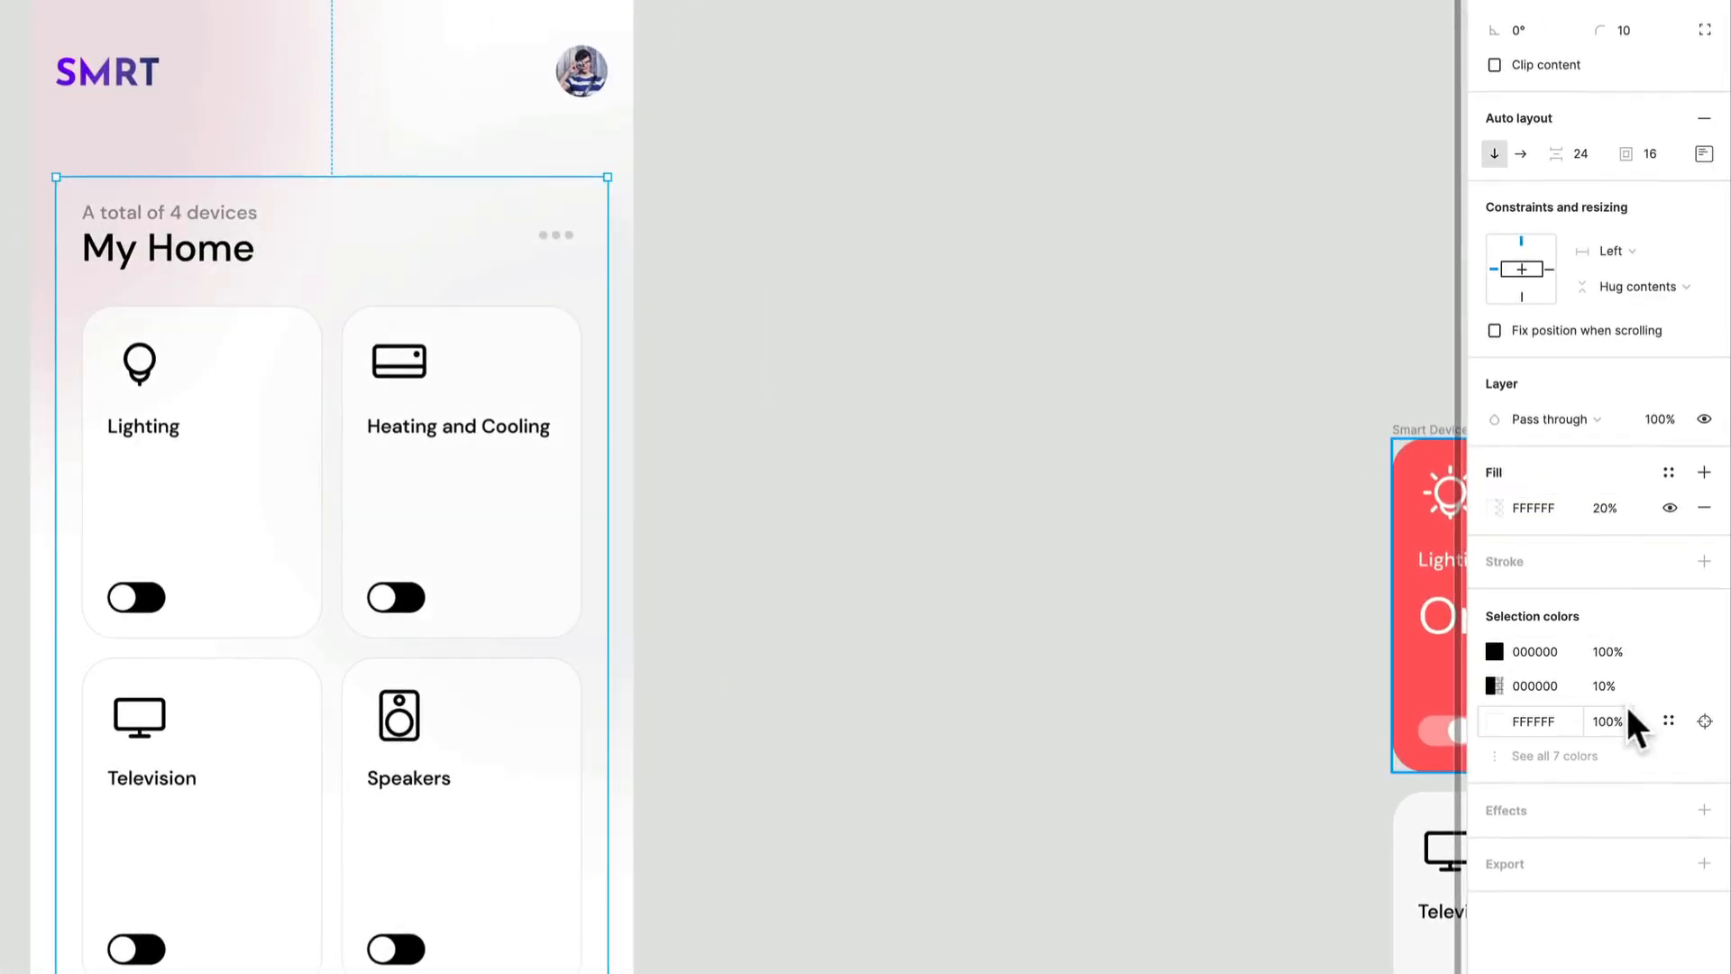
# Add a Background blur effect with a blur of 100 to the My Home Container frame.
pyautogui.click(1704, 809)
pyautogui.click(1494, 845)
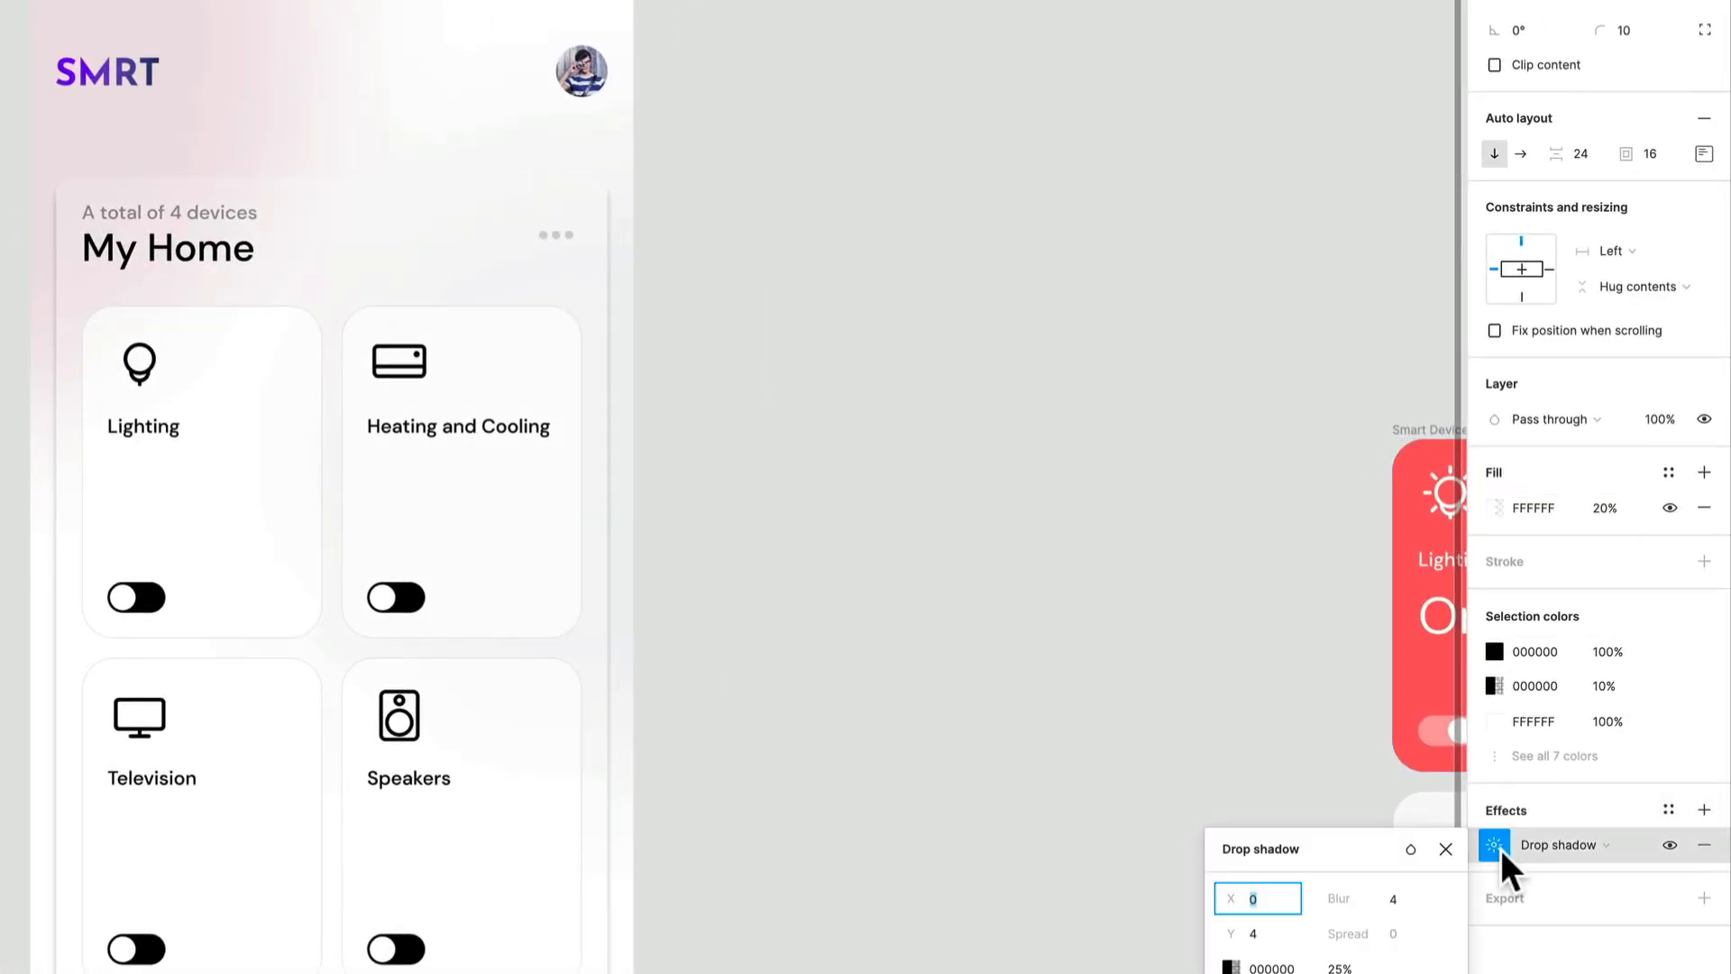
pyautogui.click(1573, 844)
pyautogui.click(1586, 897)
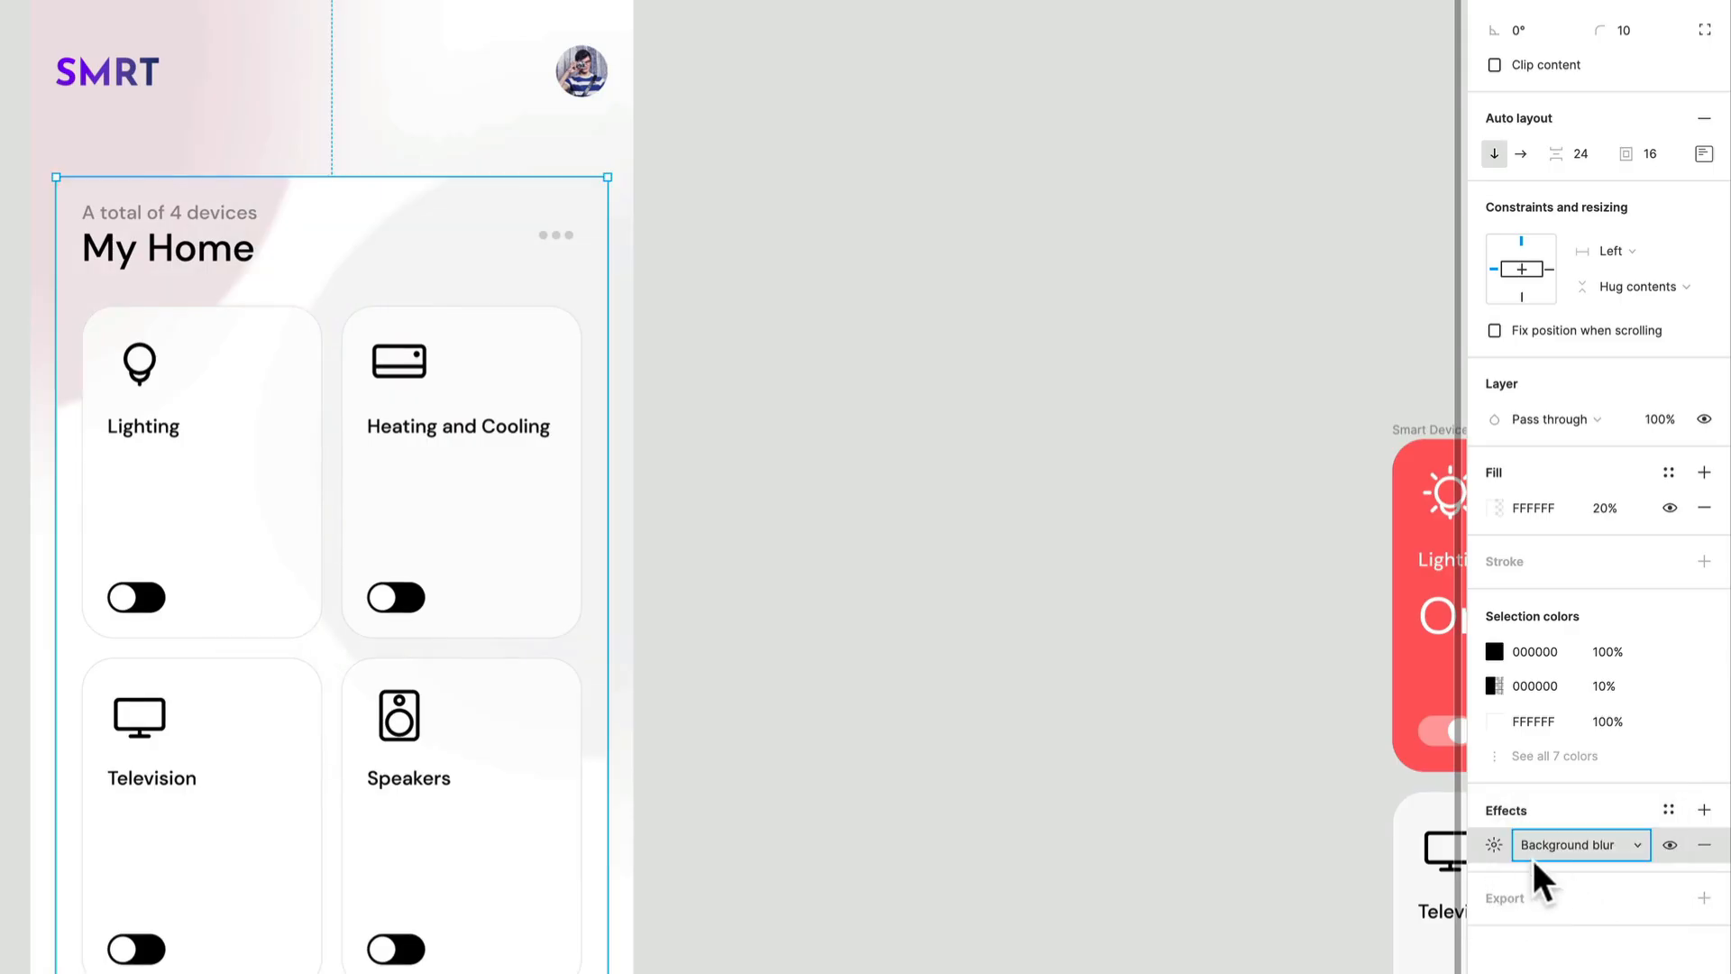
pyautogui.click(1497, 846)
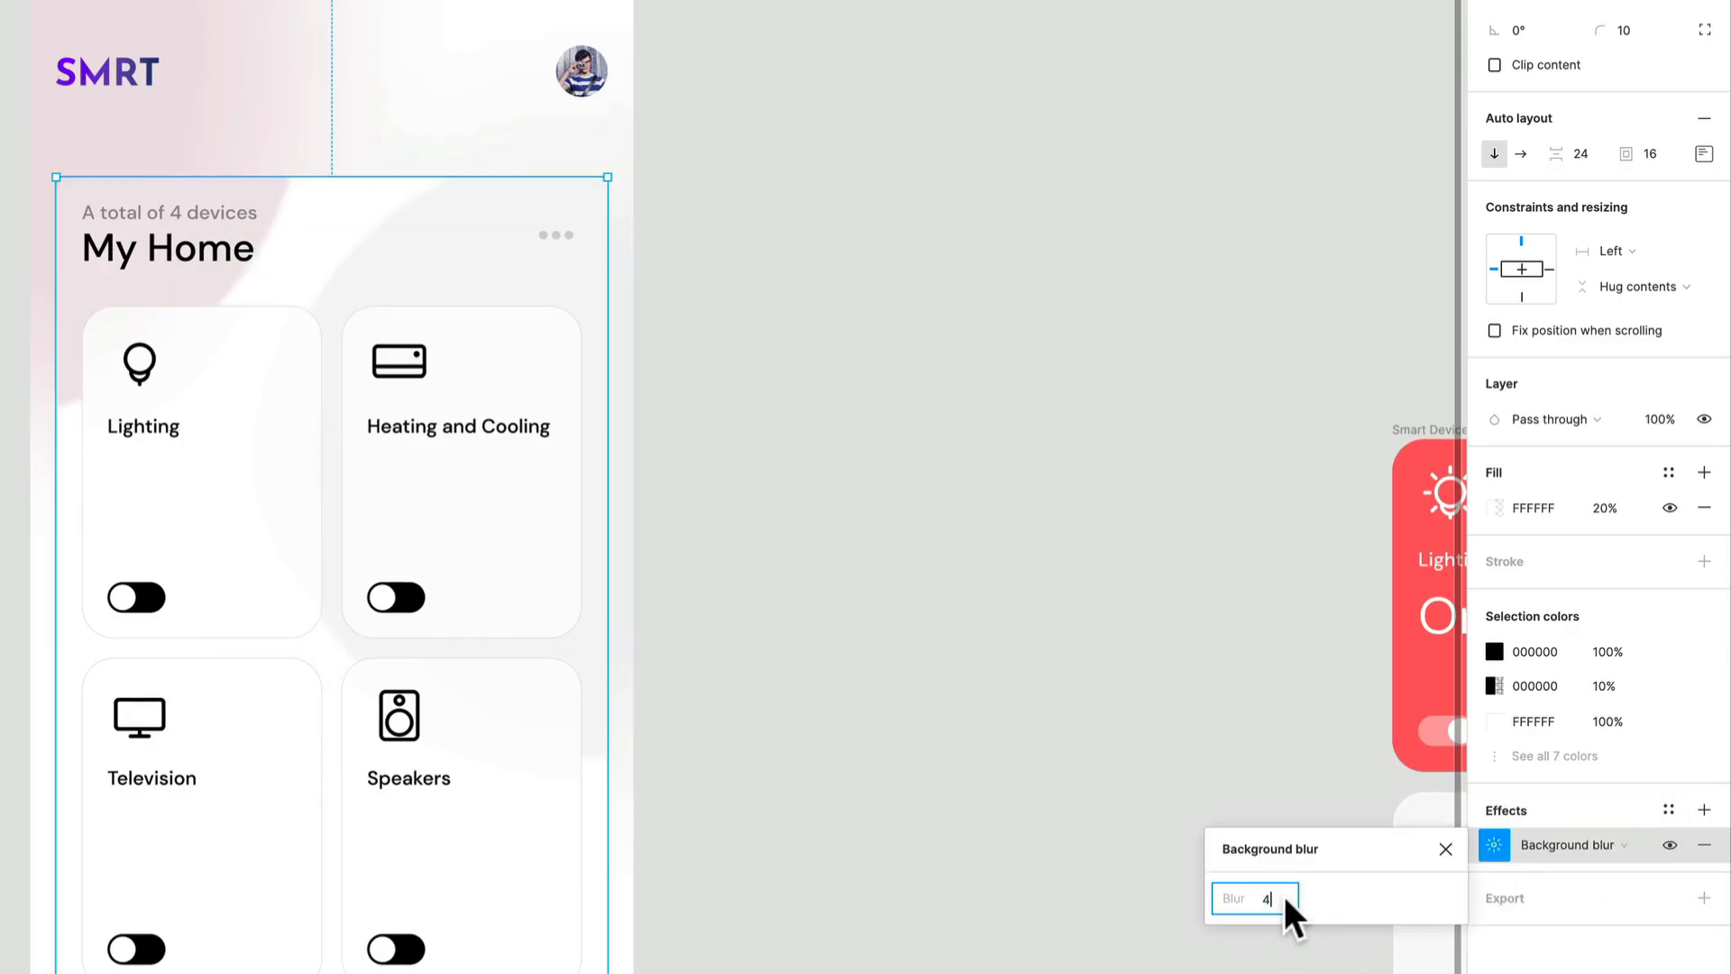
pyautogui.press('Return')
pyautogui.write('10')
pyautogui.press('Return')
pyautogui.press('Return')
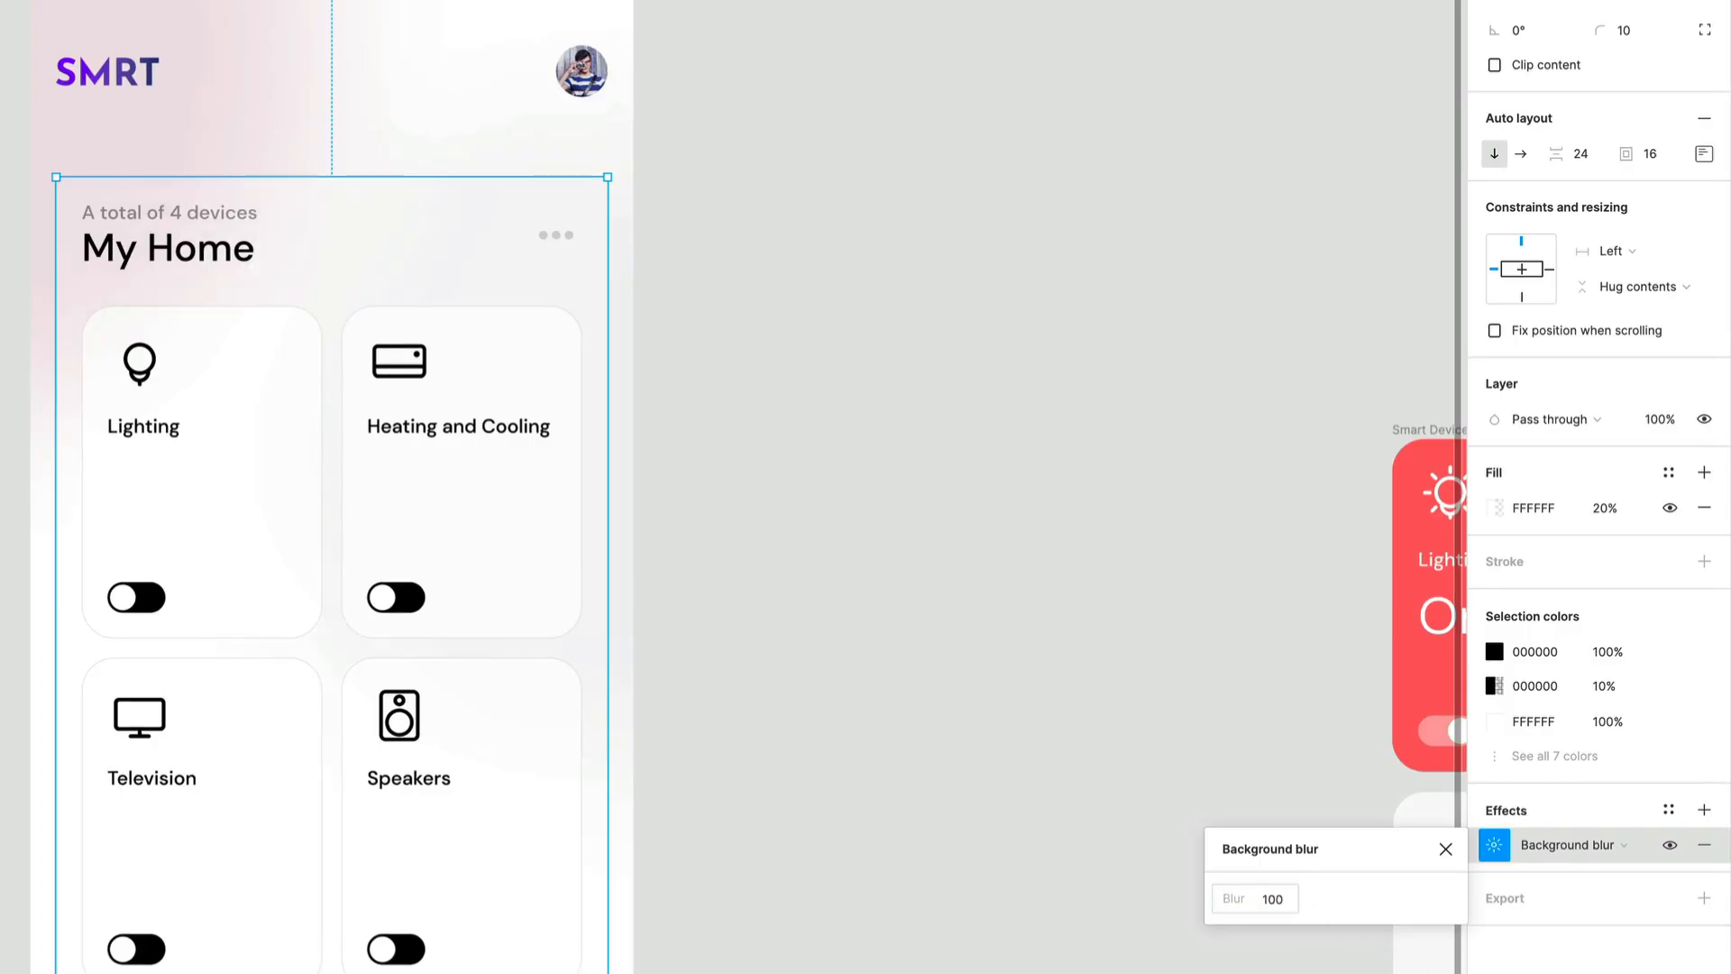
# Examine the blurred My Home Container against the background, from the header to the nav bar.
pyautogui.click(729, 500)
pyautogui.scroll(-1, 728, 501)
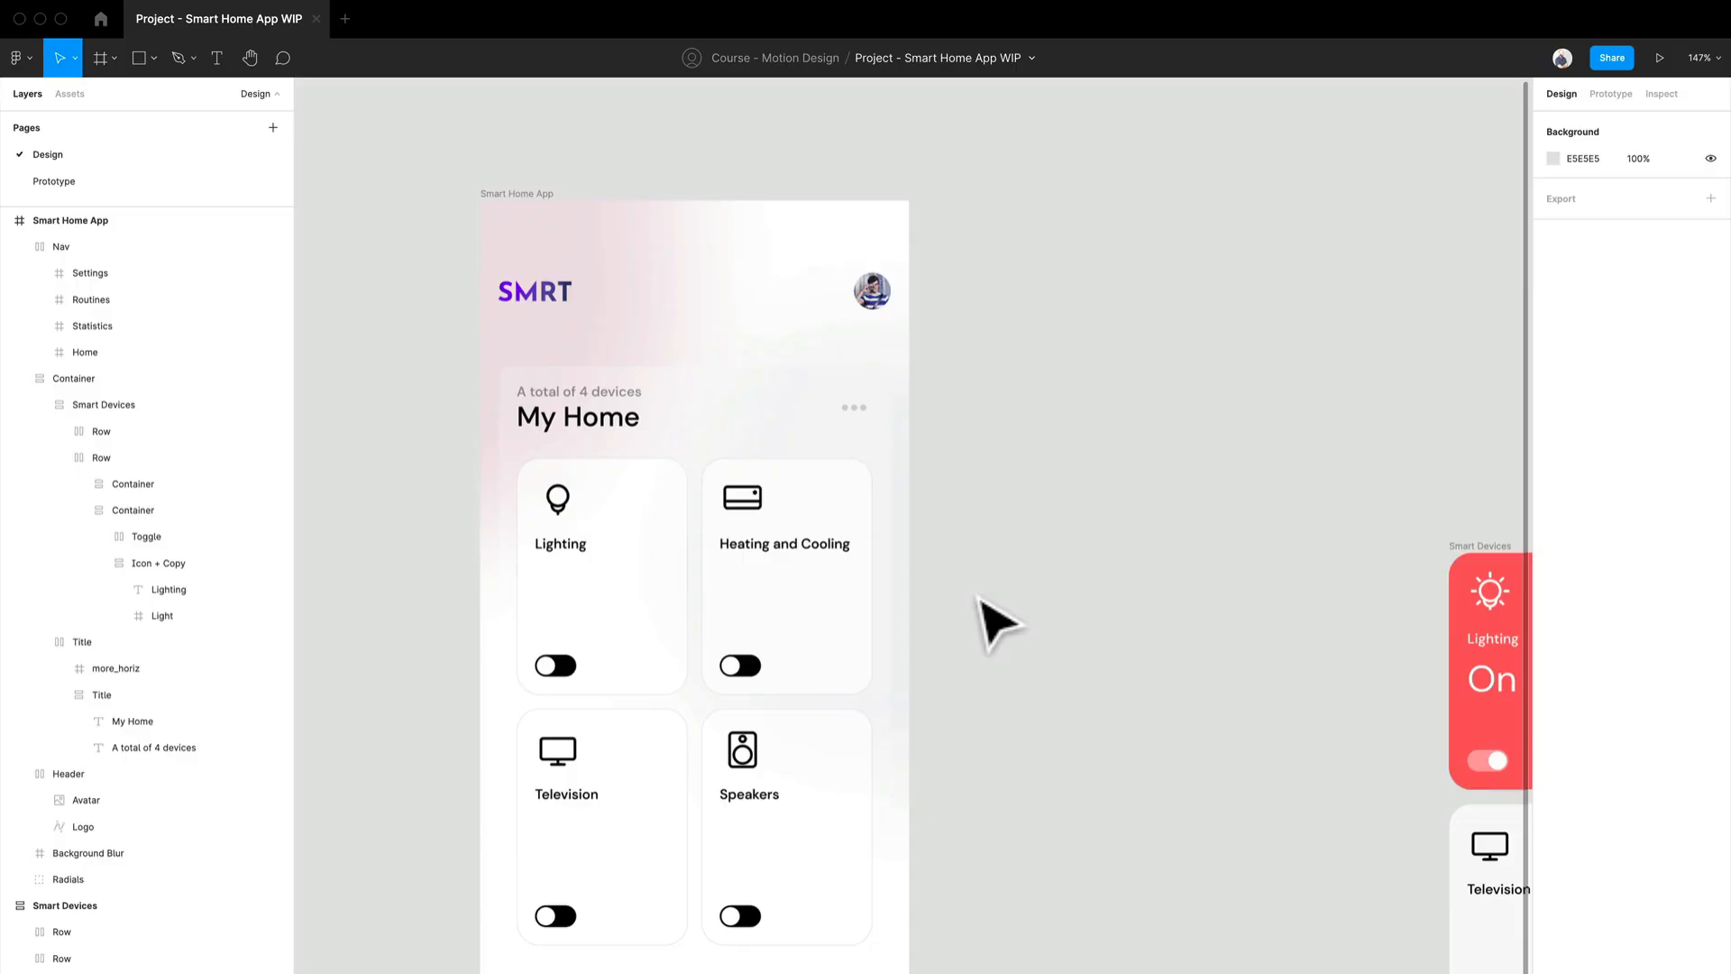
pyautogui.moveTo(1056, 725); pyautogui.dragTo(1023, 539)
pyautogui.scroll(2, 991, 430)
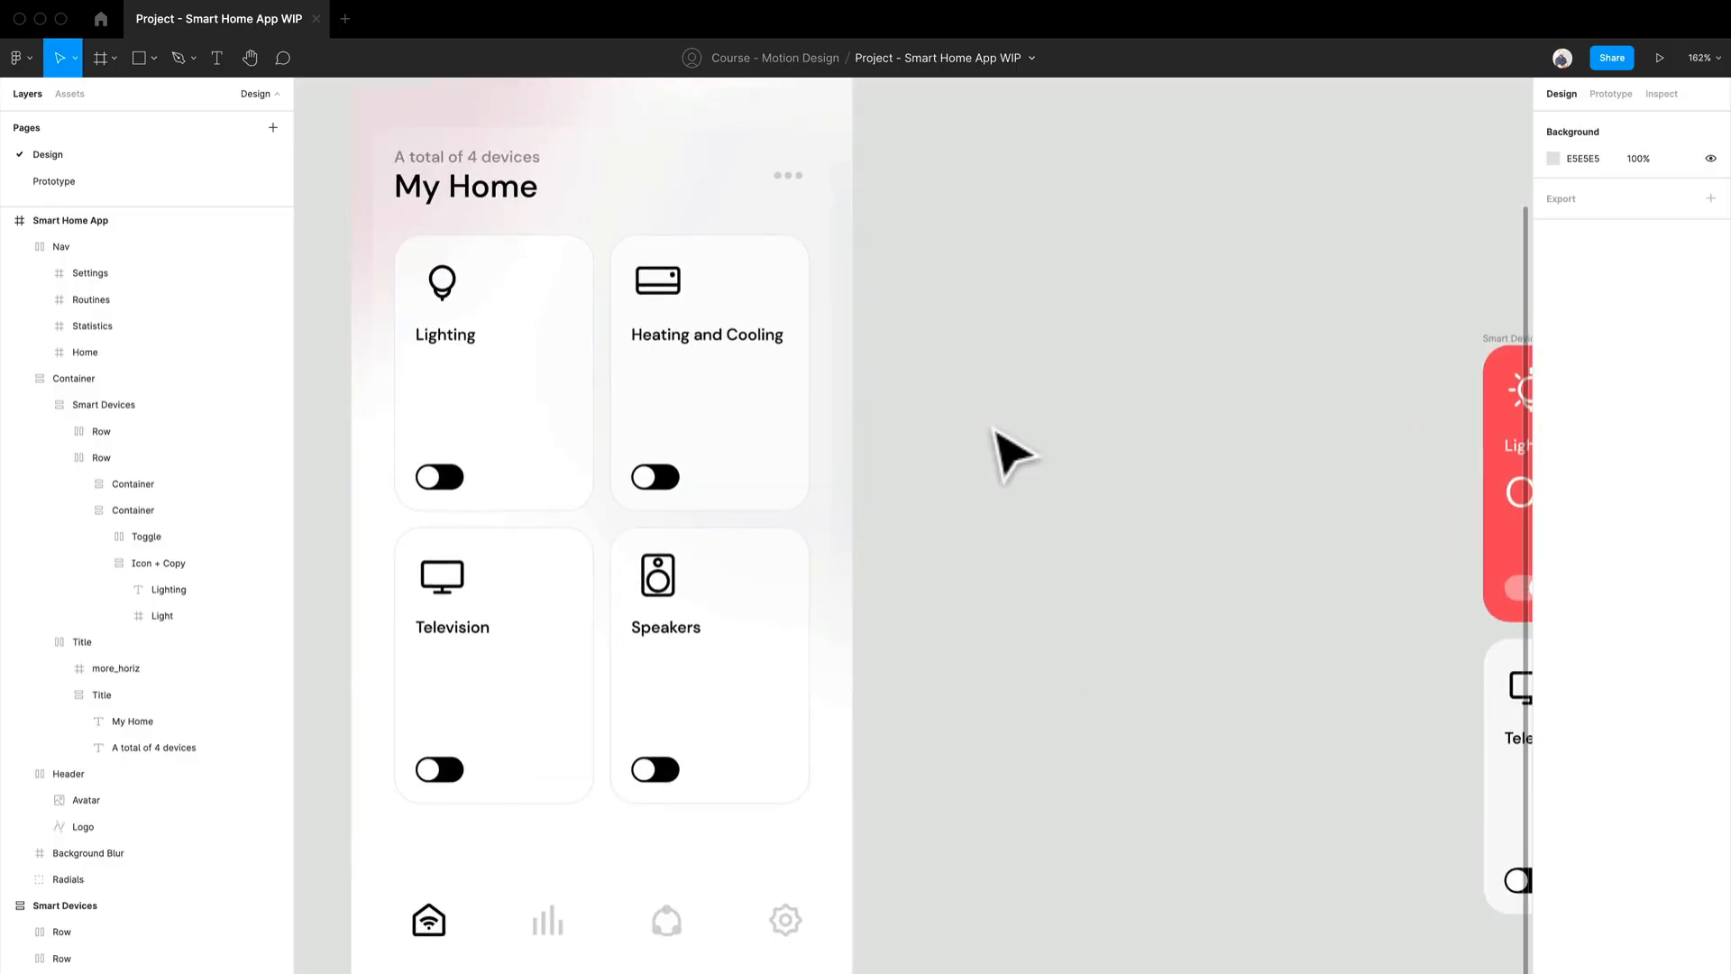
pyautogui.click(676, 231)
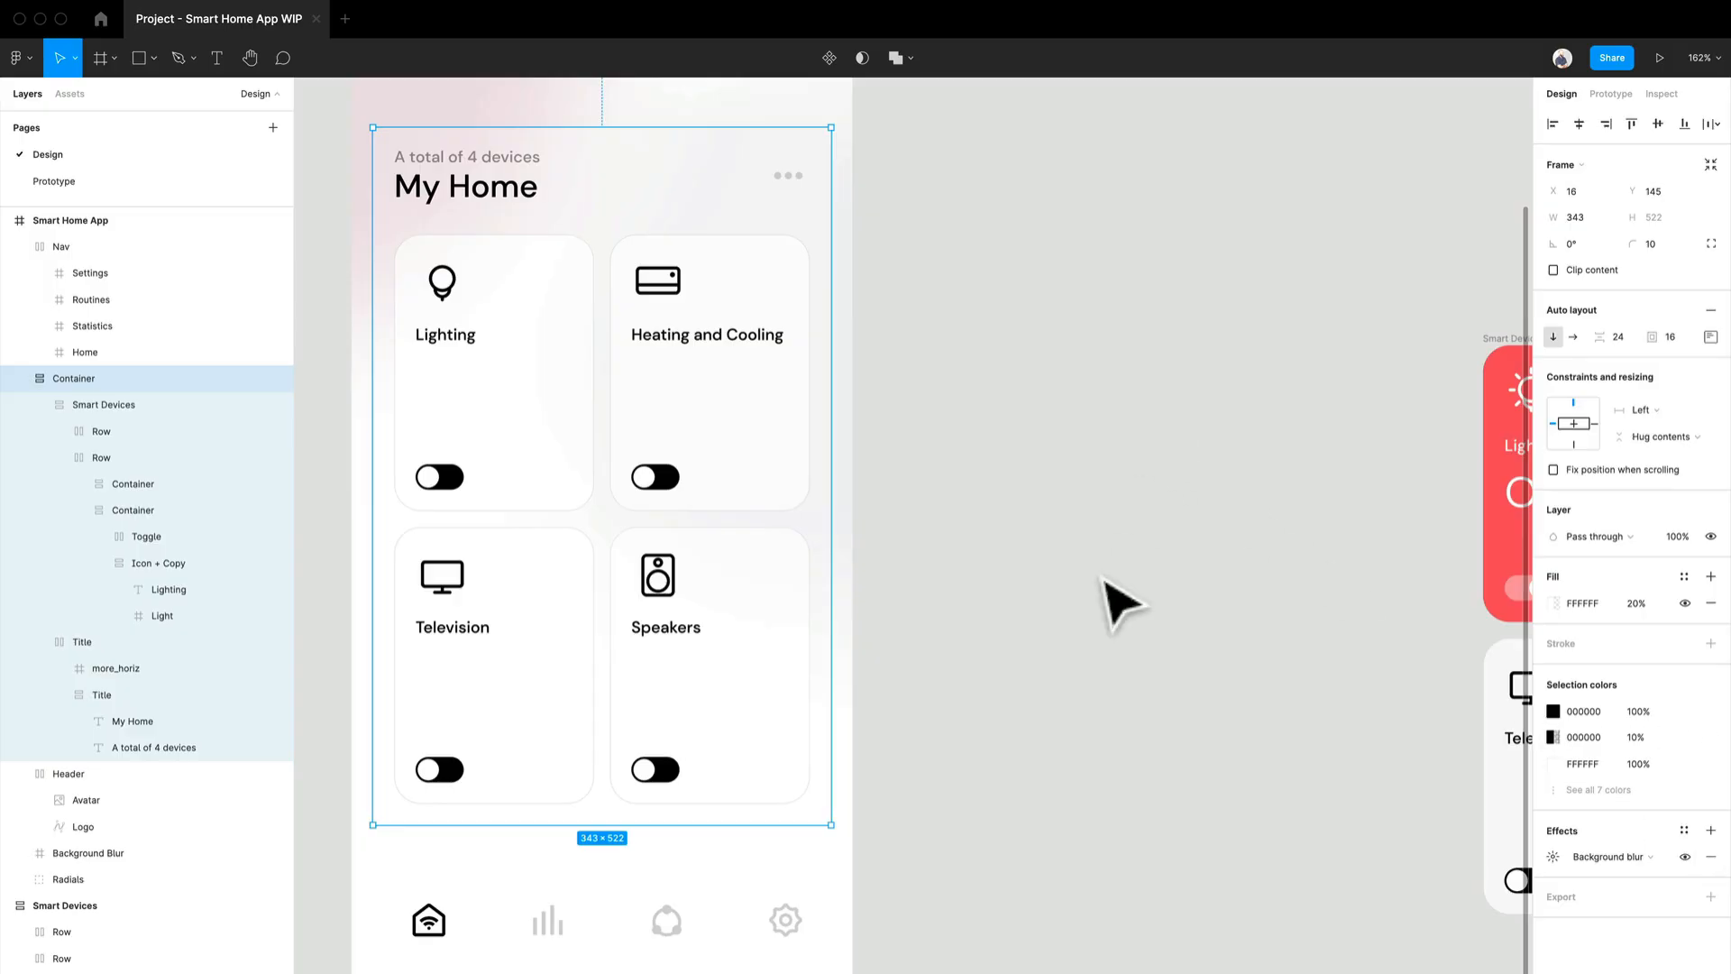
pyautogui.moveTo(1114, 595); pyautogui.dragTo(1231, 767)
pyautogui.scroll(-2, 1196, 660)
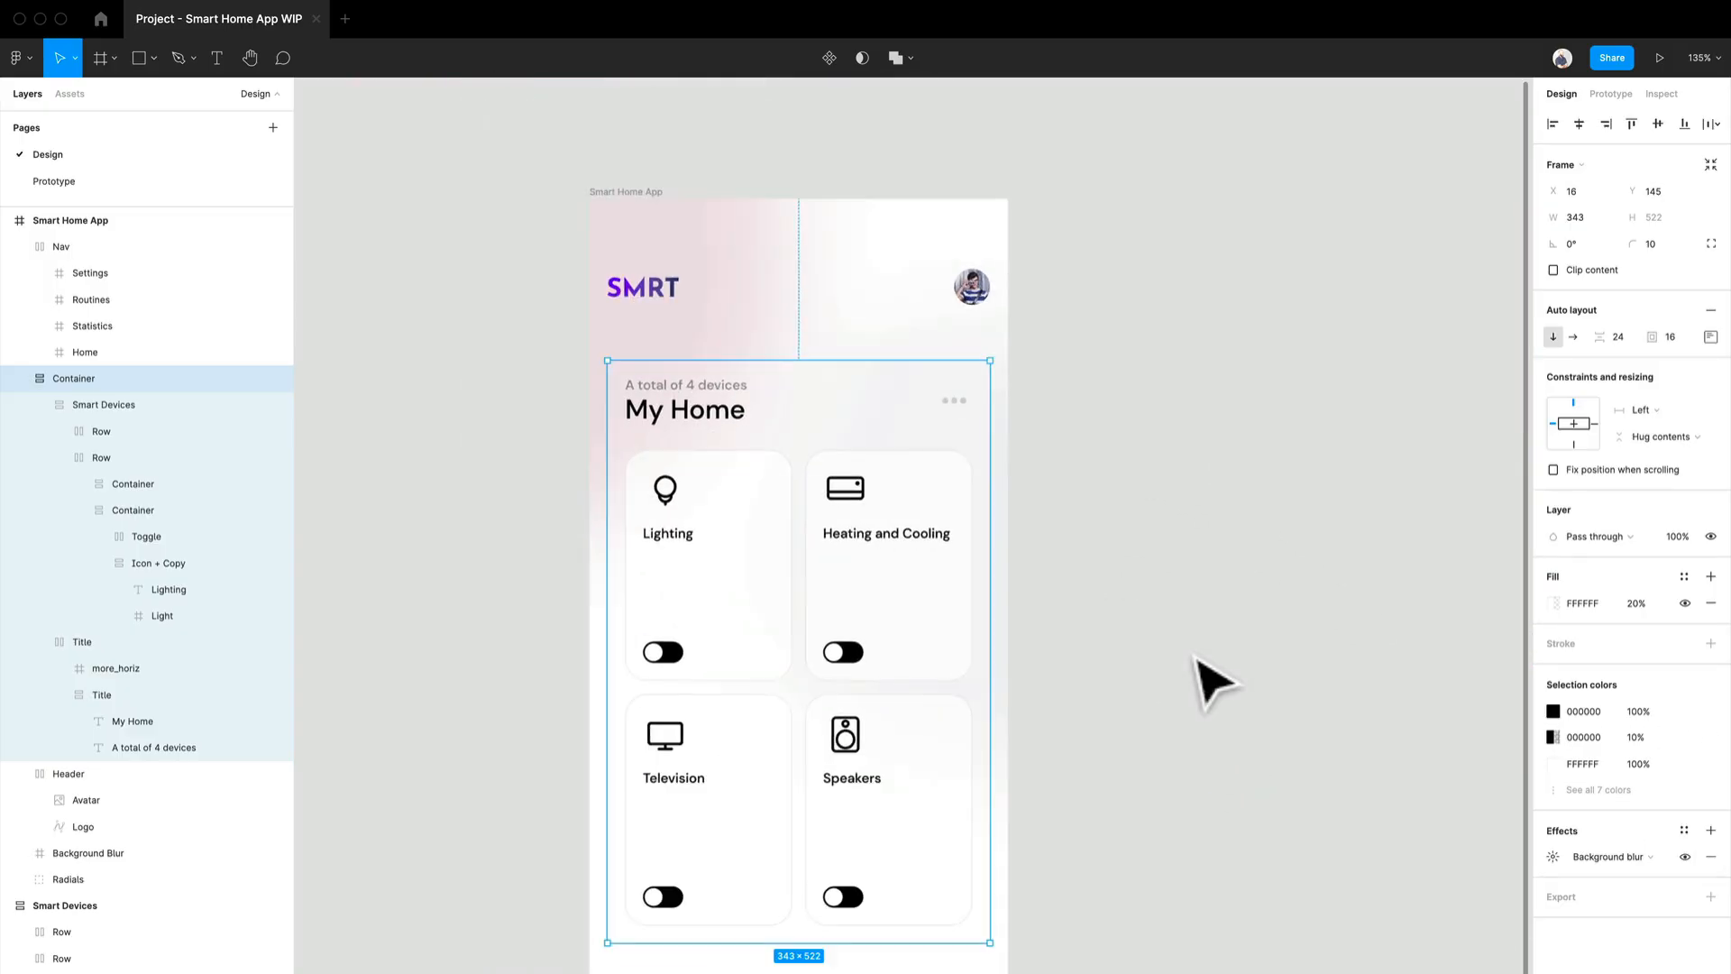
# Add a second fill to the Smart Home App frame, coloured FCFCFC at 20% opacity.
pyautogui.click(631, 225)
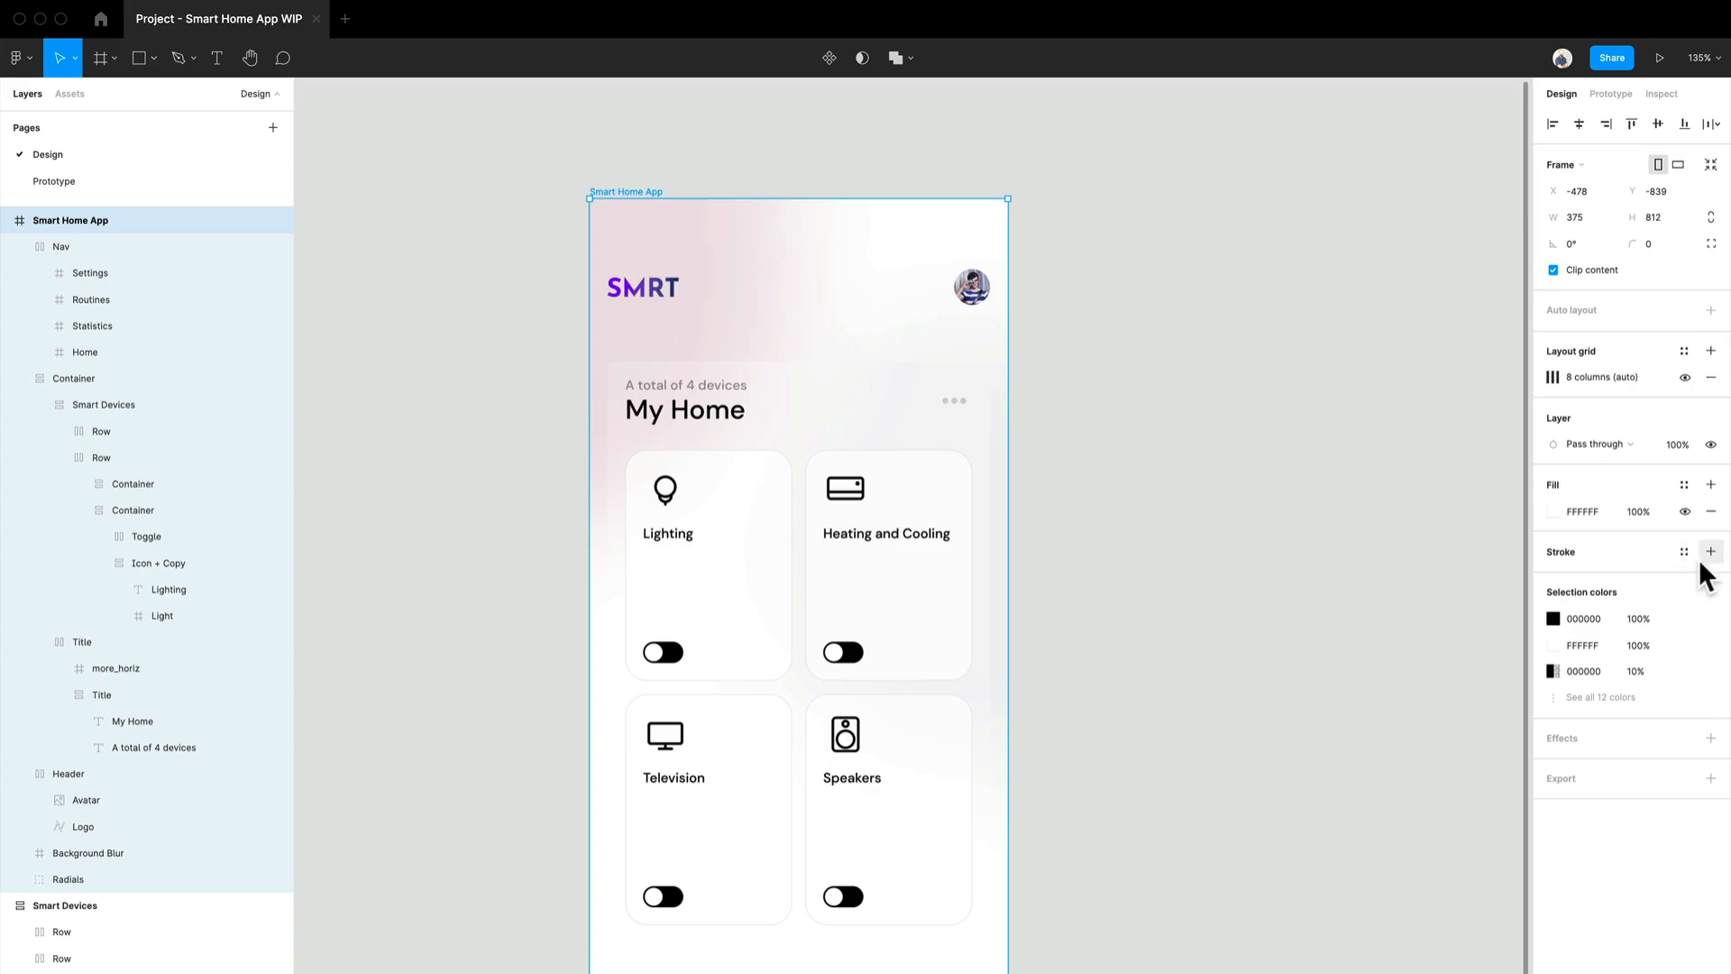
pyautogui.click(1710, 484)
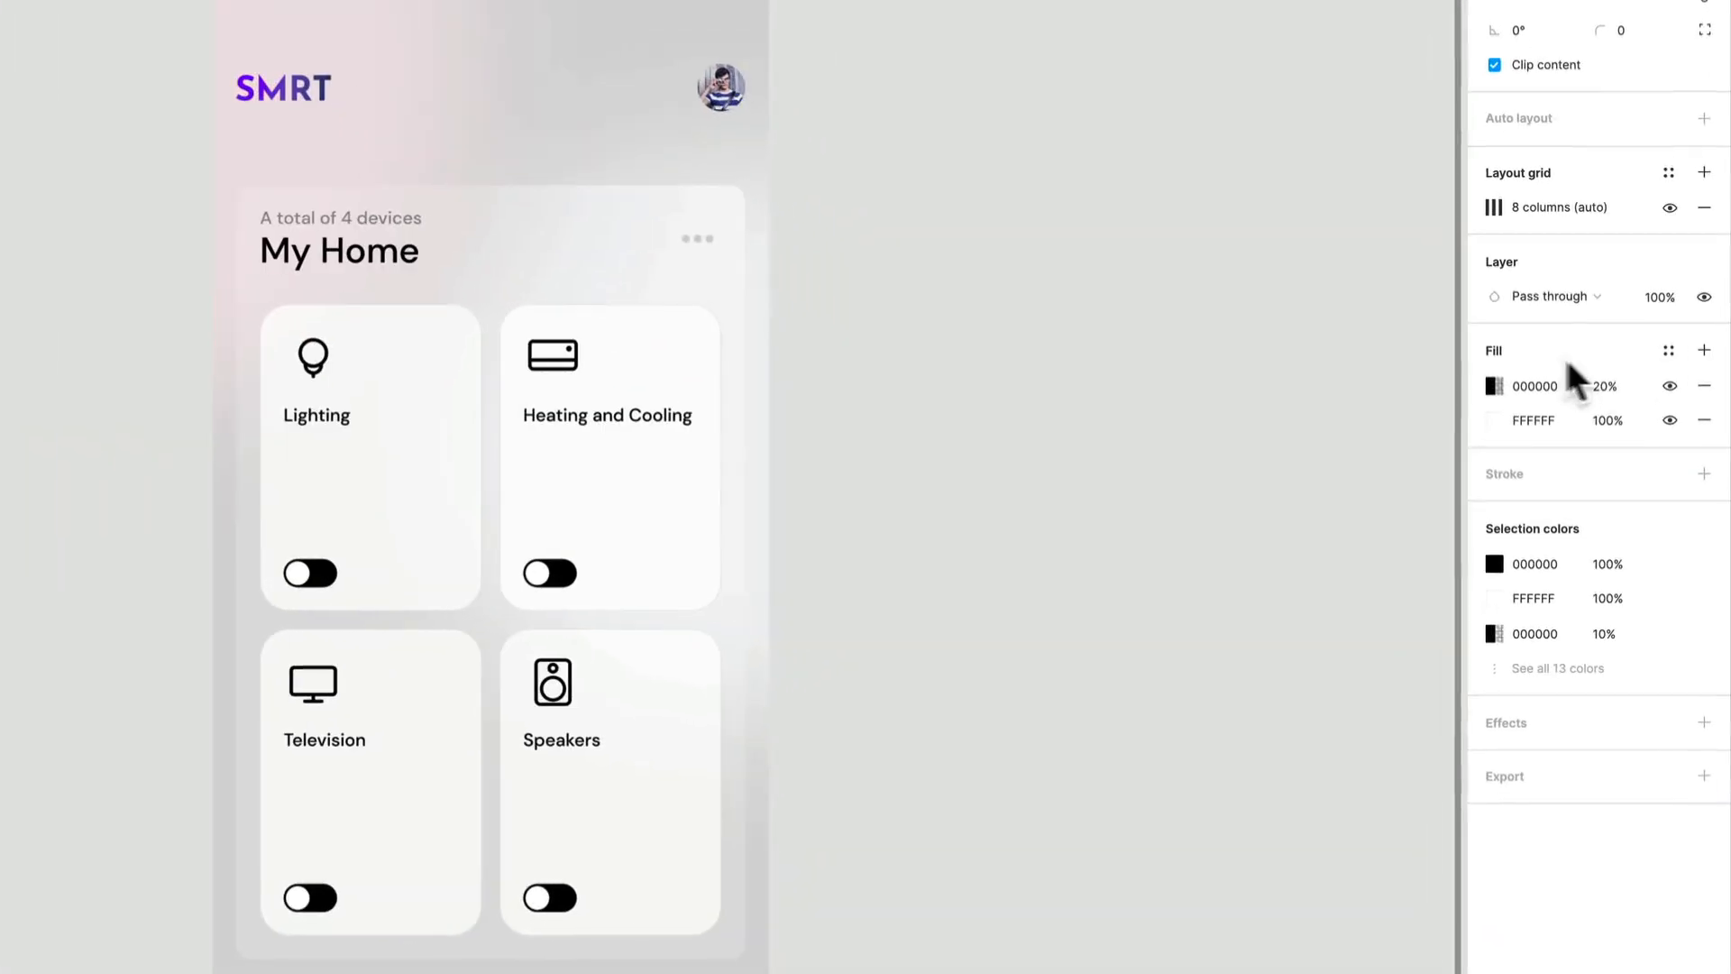
pyautogui.click(1494, 385)
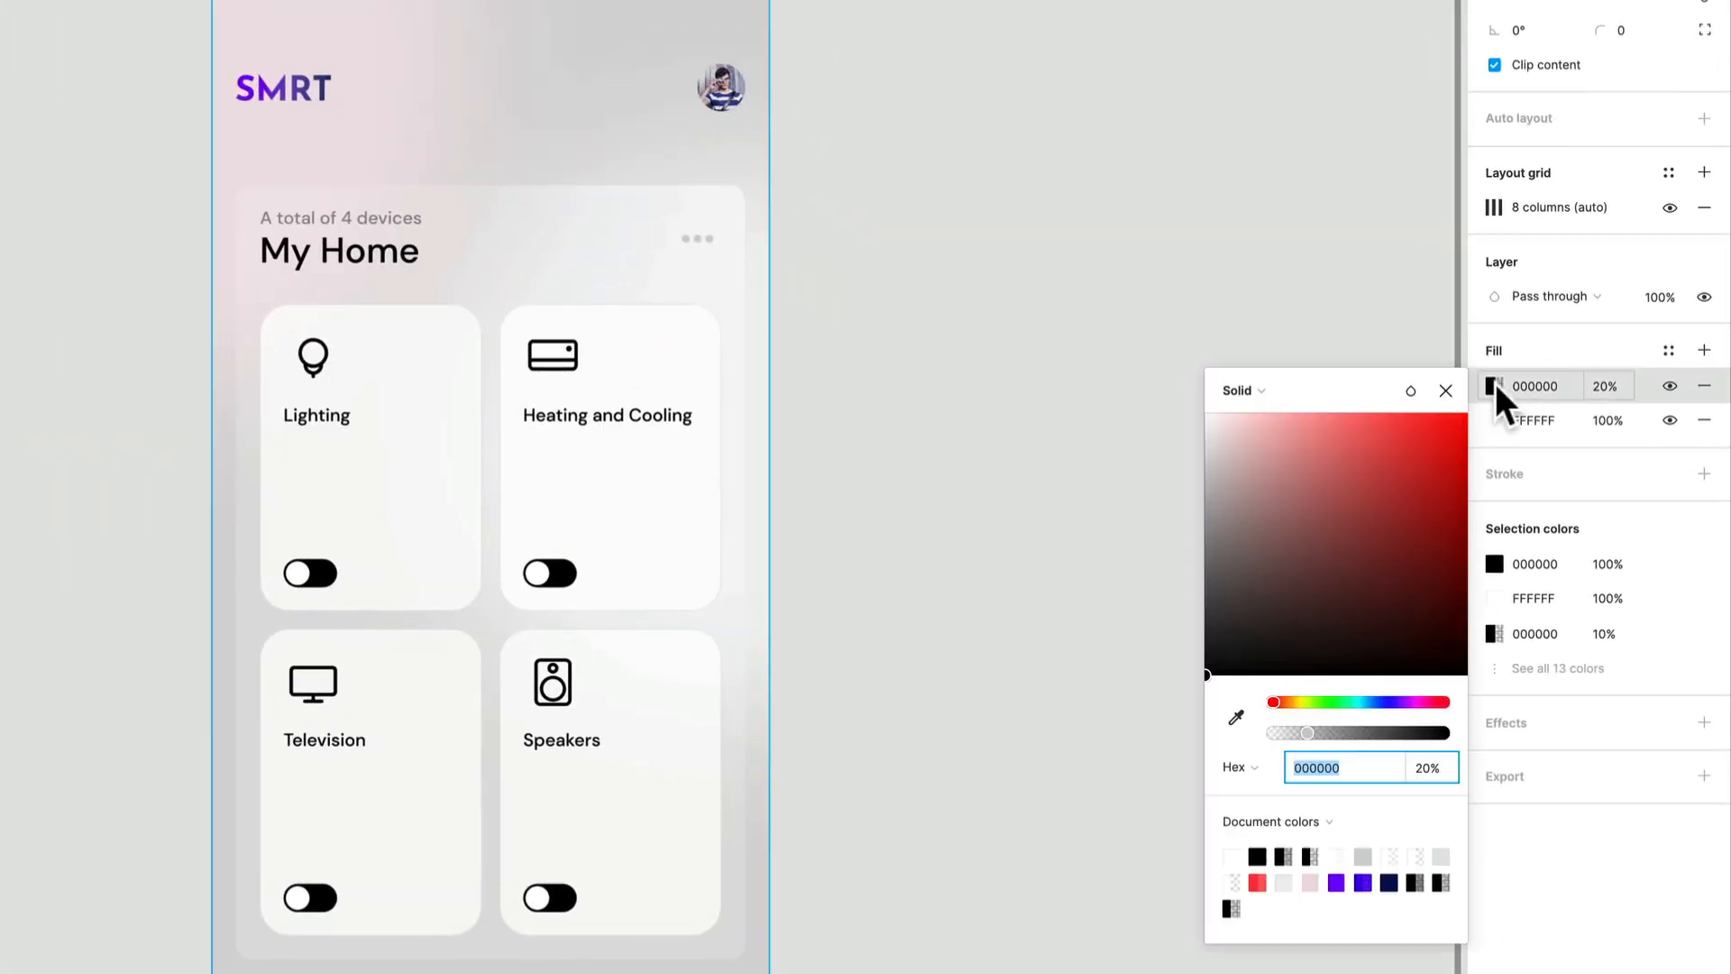
pyautogui.click(1271, 437)
pyautogui.moveTo(1191, 428); pyautogui.dragTo(1198, 438)
# Change the frame's new fill to a linear gradient and set its end stop to grey A4A4A4 at 100% opacity.
pyautogui.click(1244, 389)
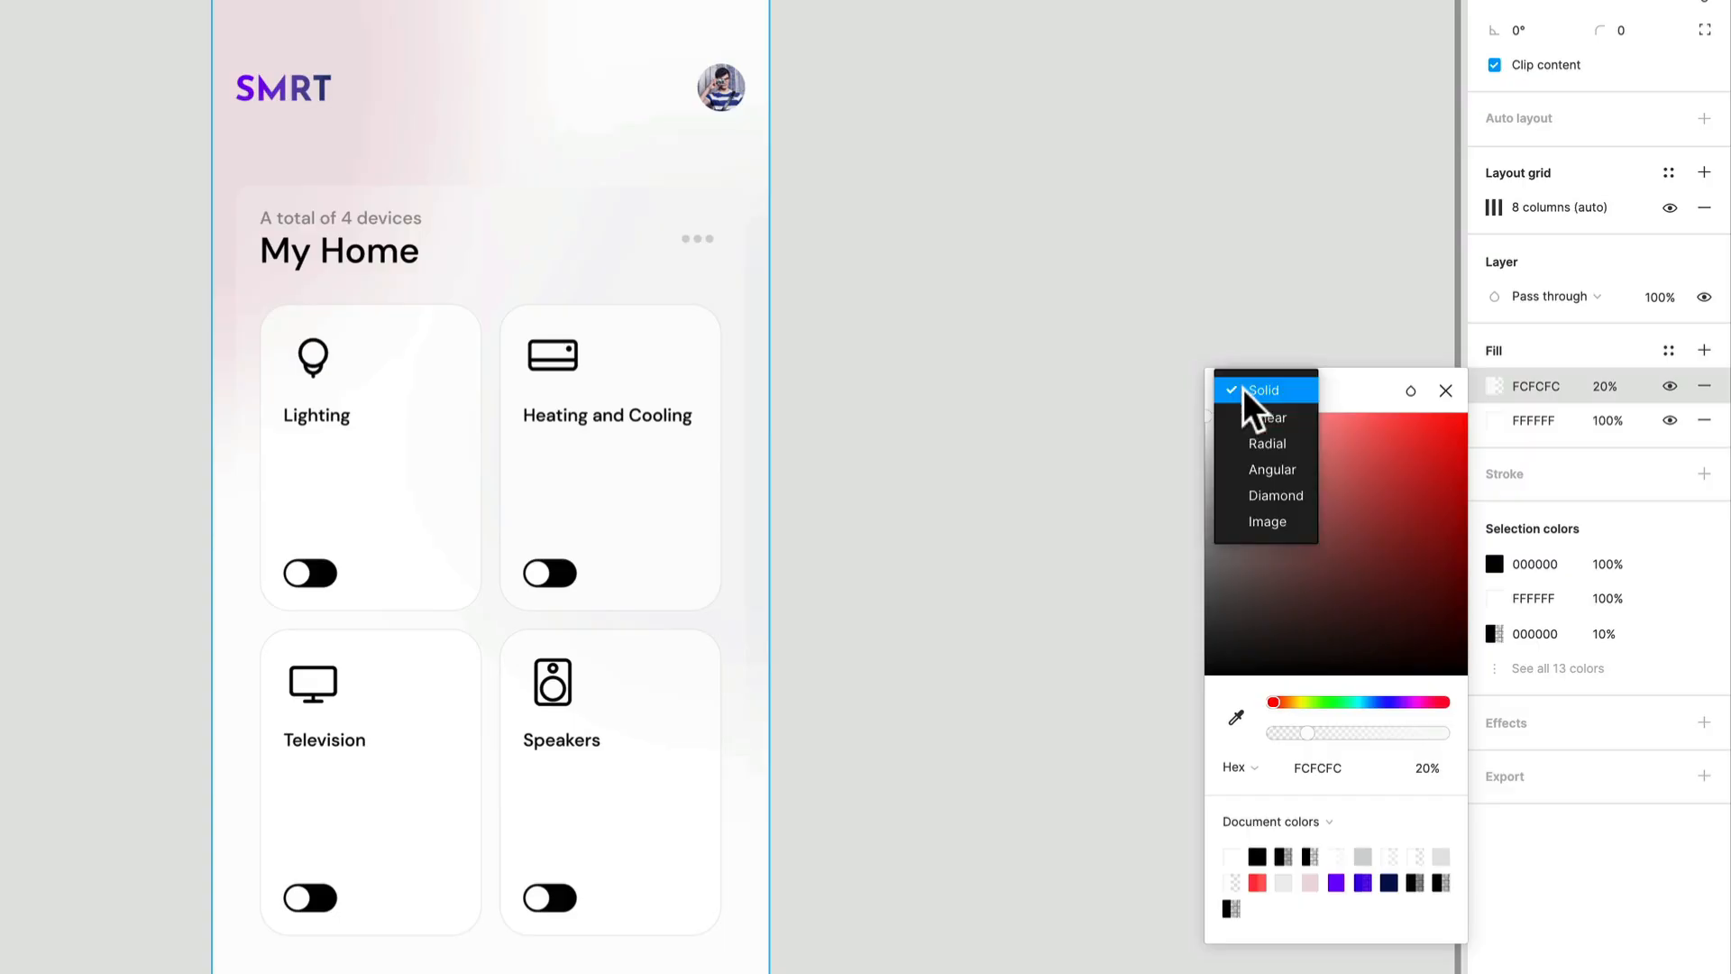
pyautogui.click(1266, 417)
pyautogui.scroll(-3, 912, 541)
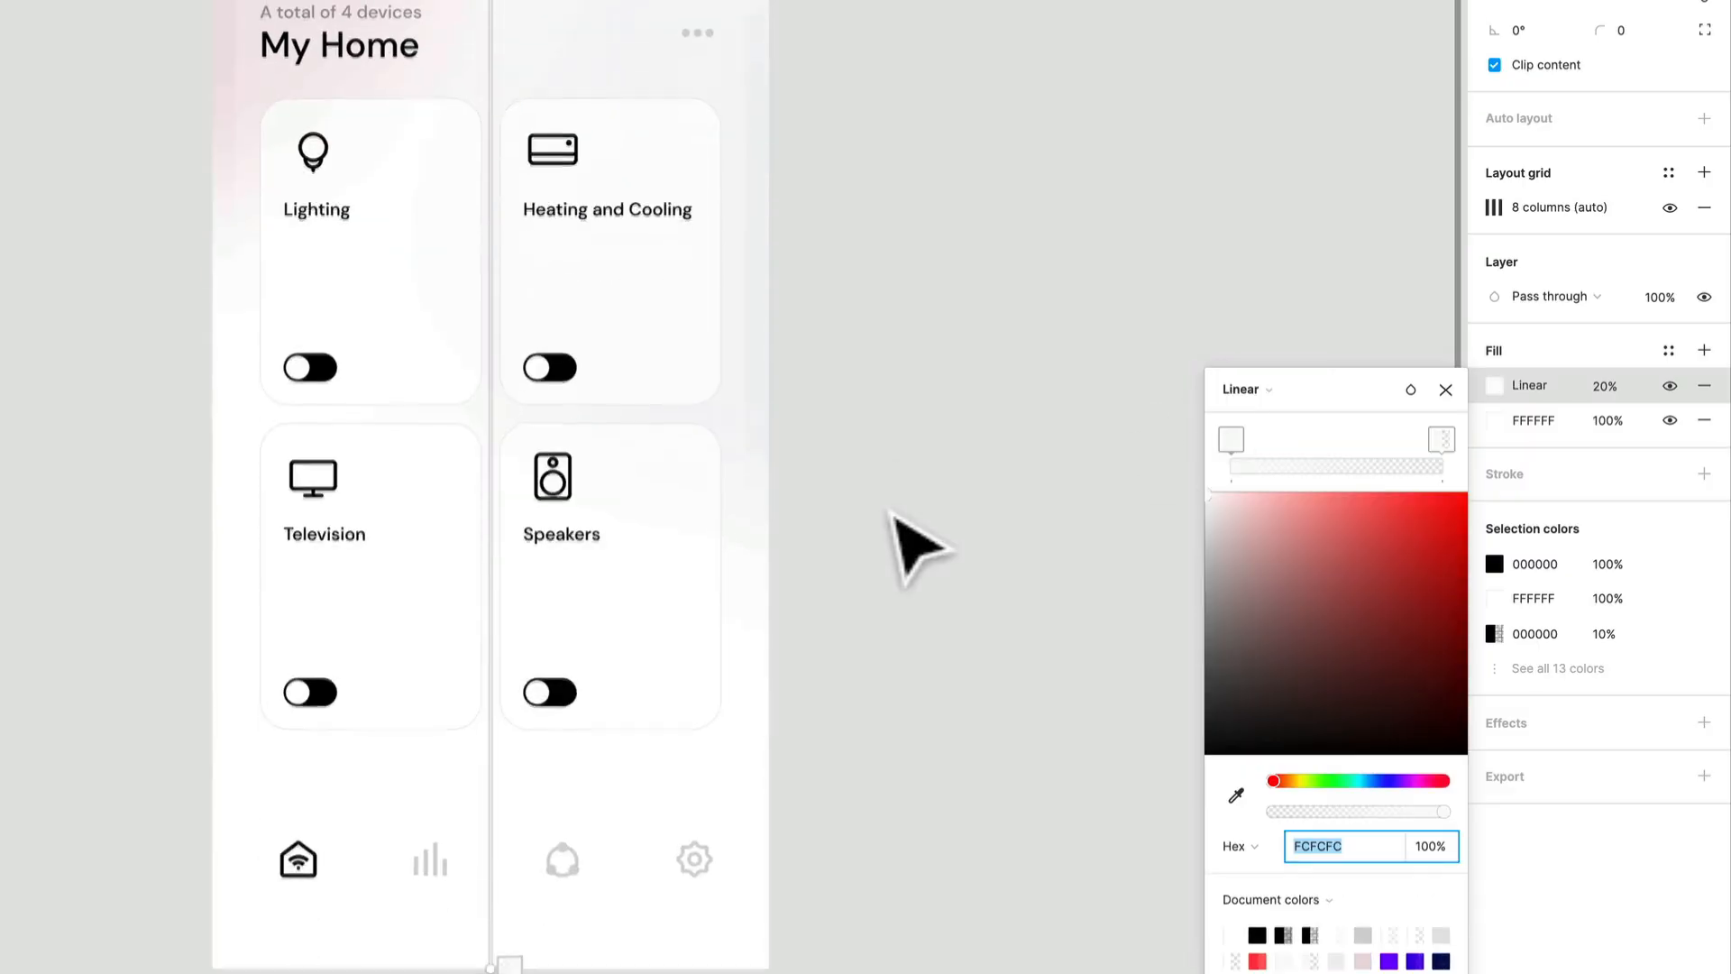
pyautogui.click(1441, 439)
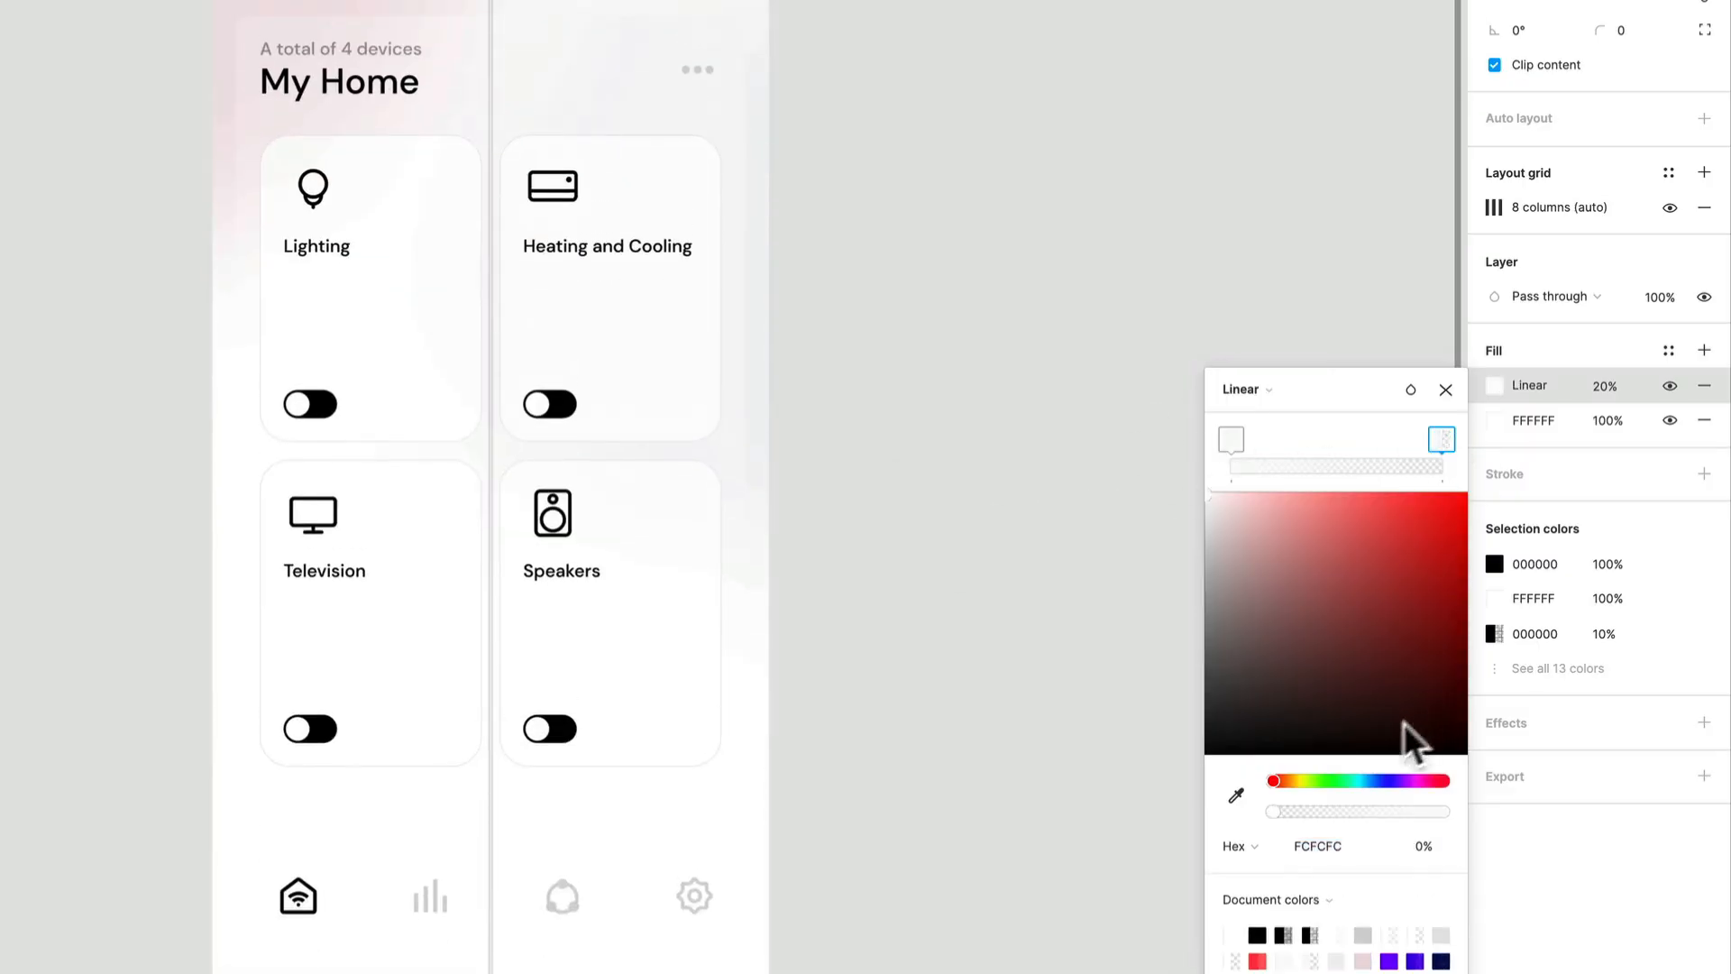
pyautogui.moveTo(1314, 815); pyautogui.dragTo(1545, 857)
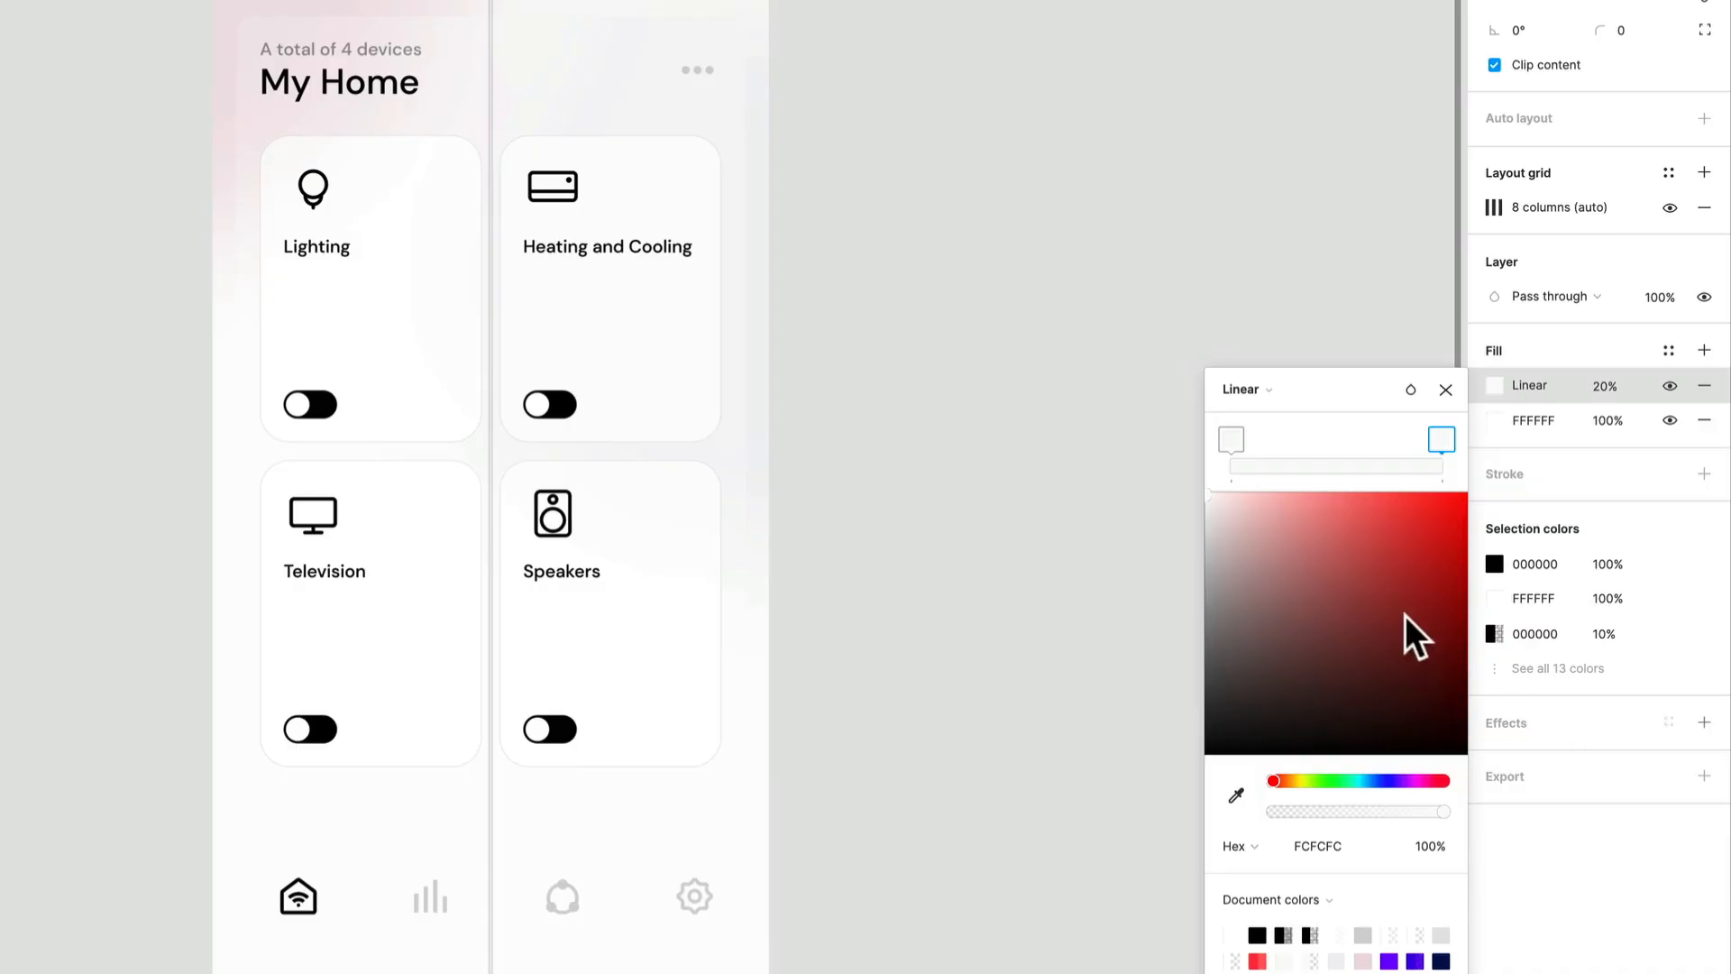
pyautogui.moveTo(1405, 615); pyautogui.dragTo(1181, 607)
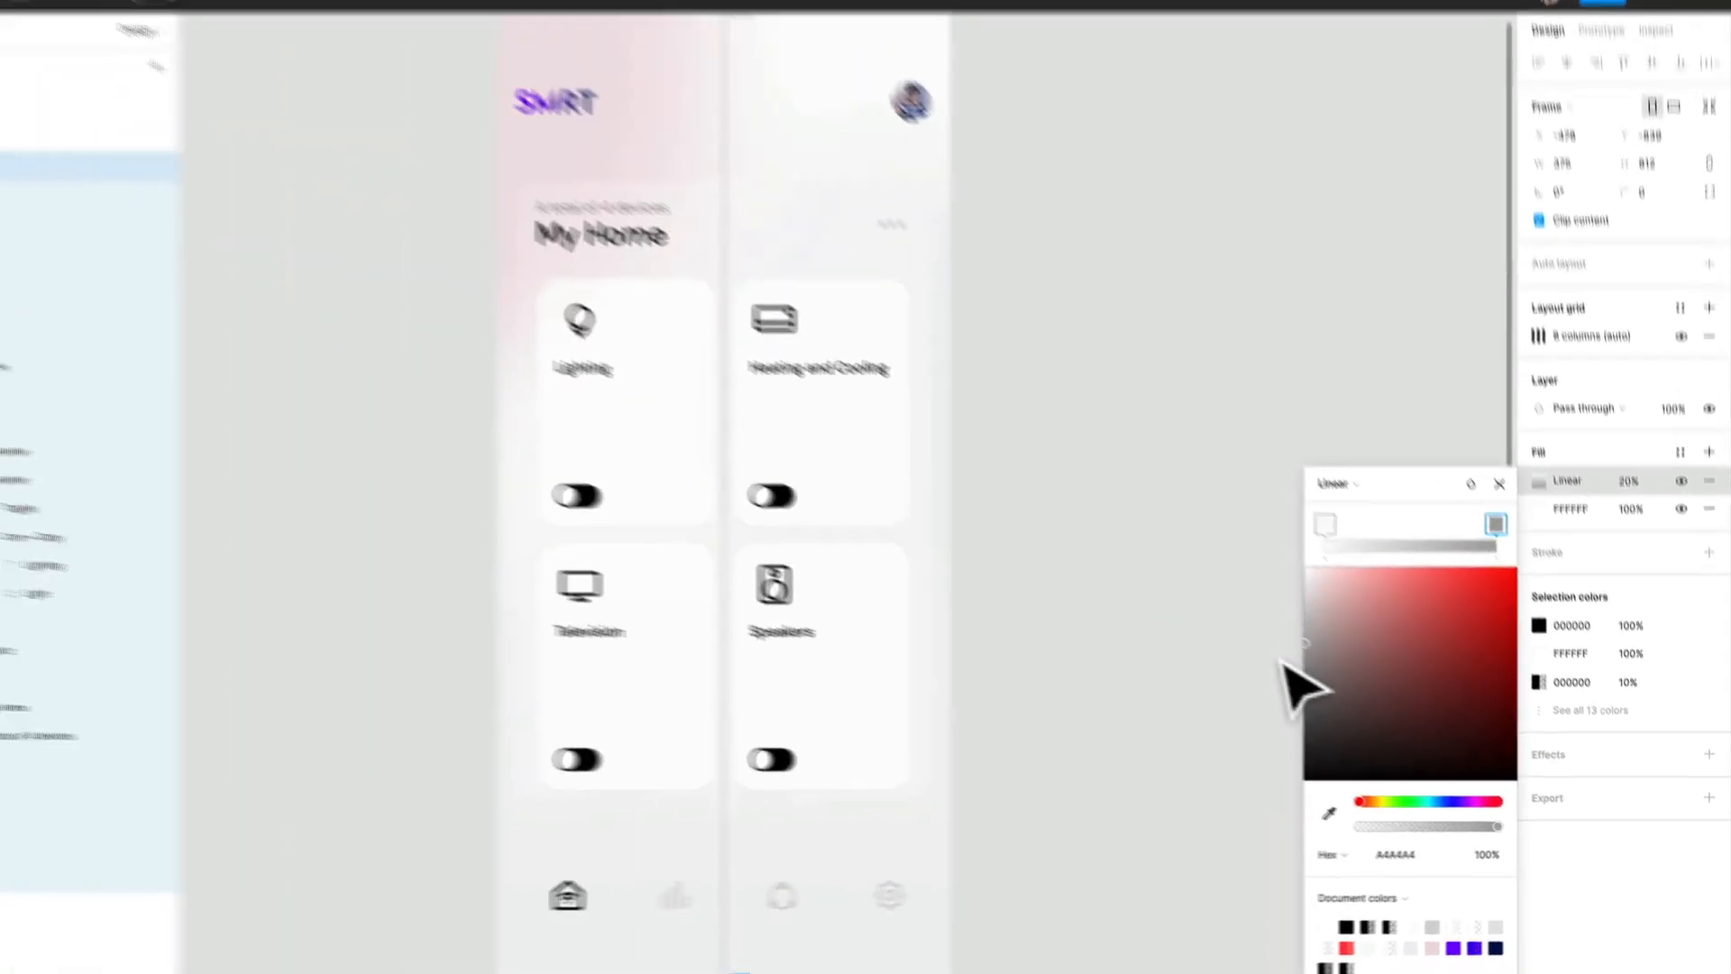
# Set the opacity of the My Home Container's white fill to 60%.
pyautogui.scroll(3, 1287, 667)
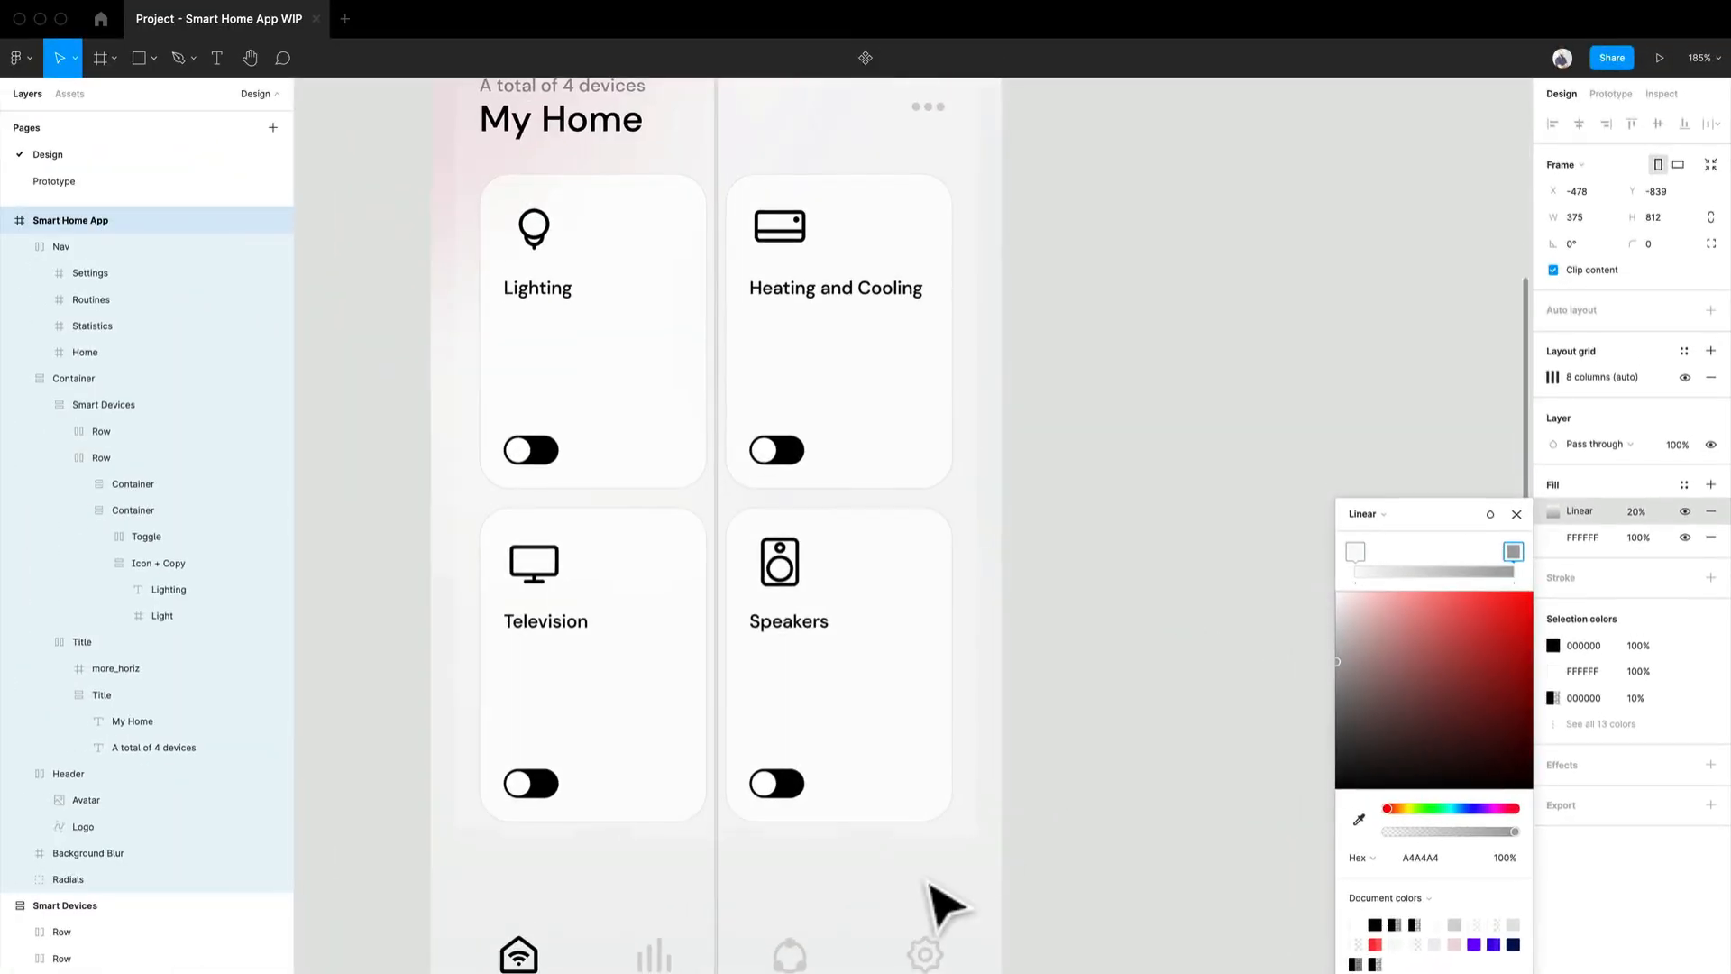
pyautogui.scroll(1, 930, 885)
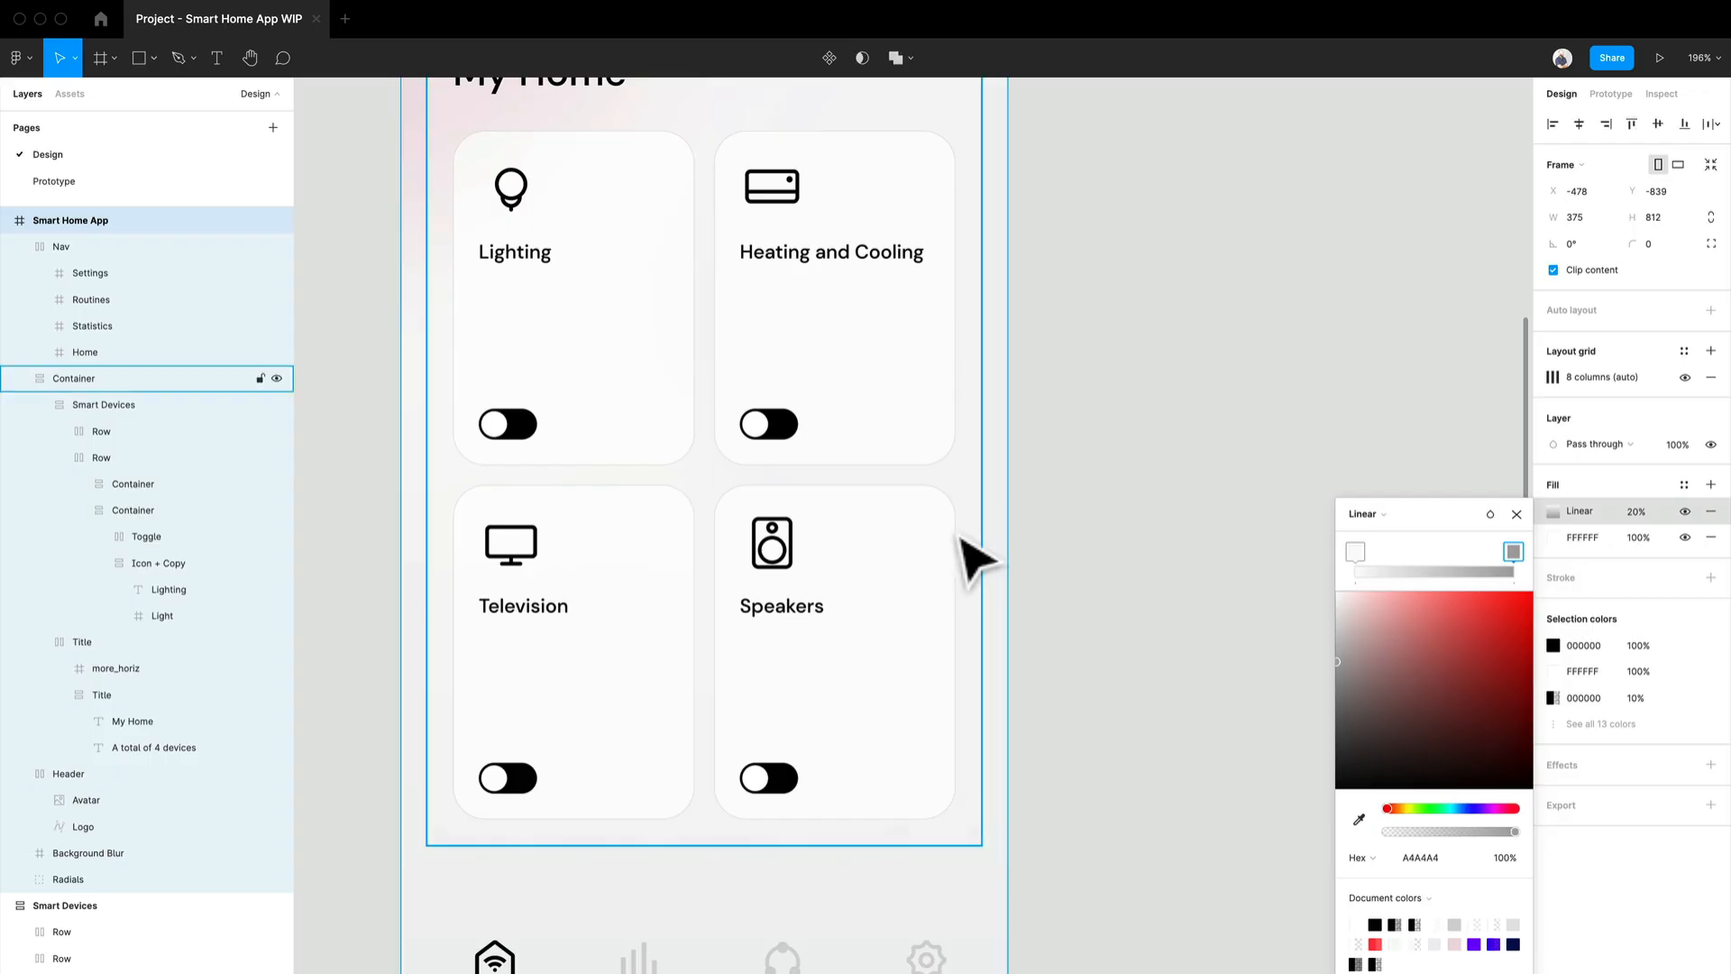
pyautogui.click(946, 657)
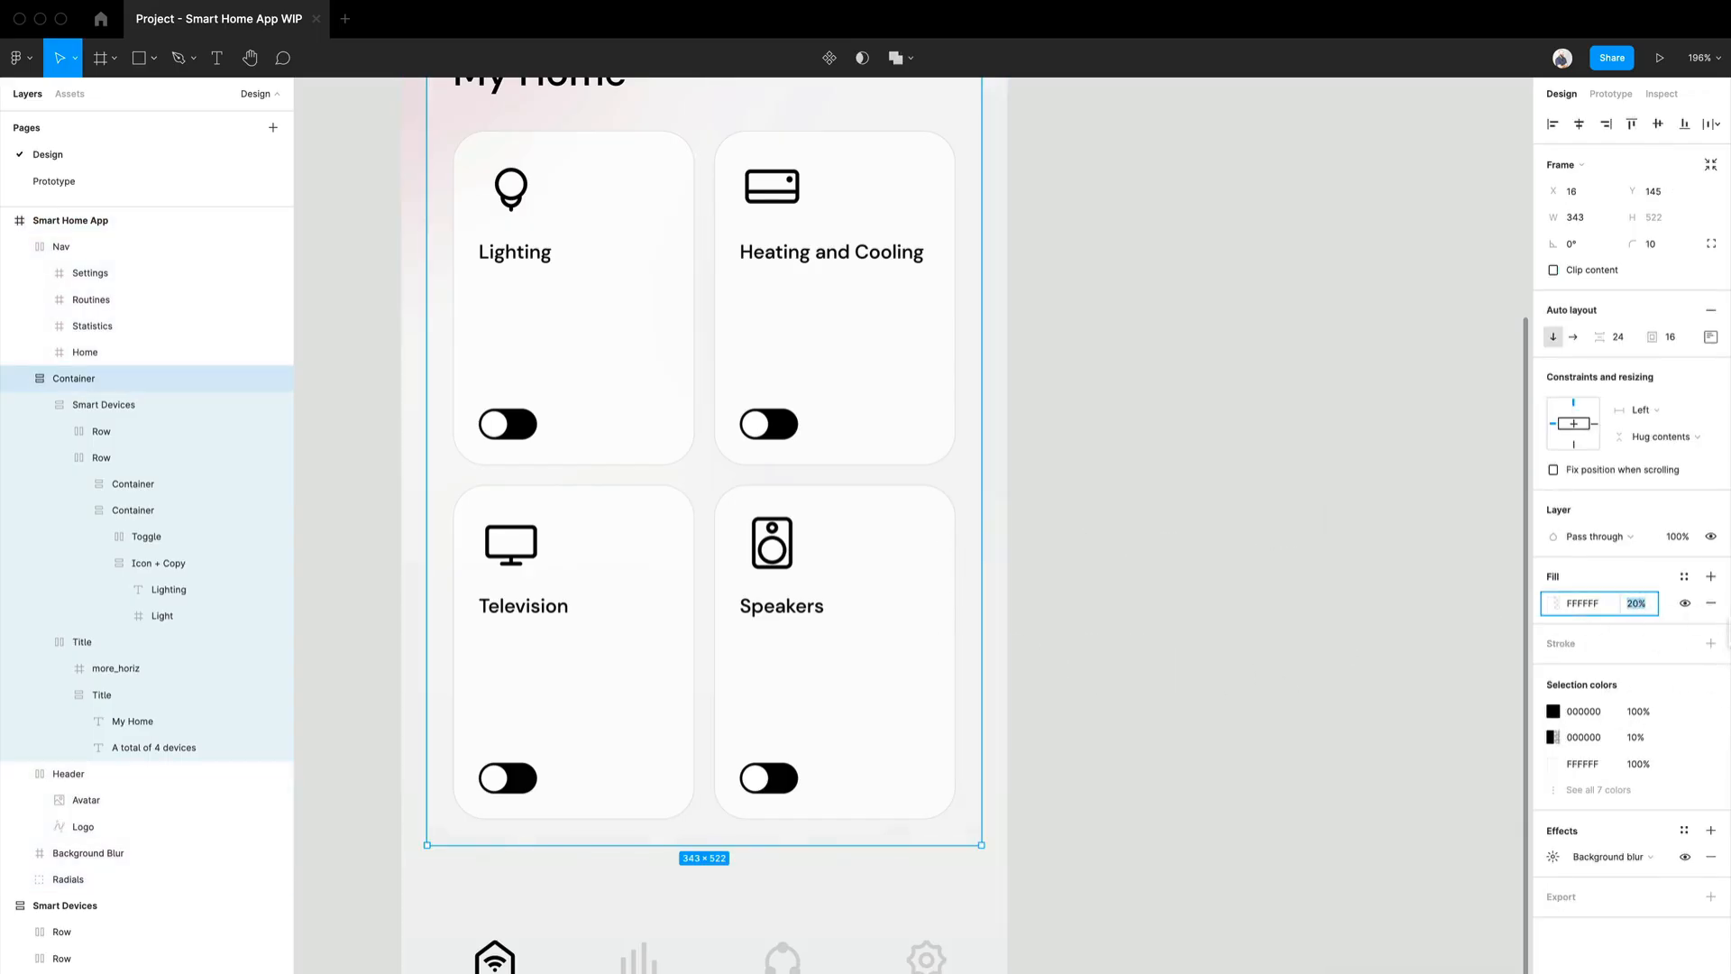
pyautogui.press('Return')
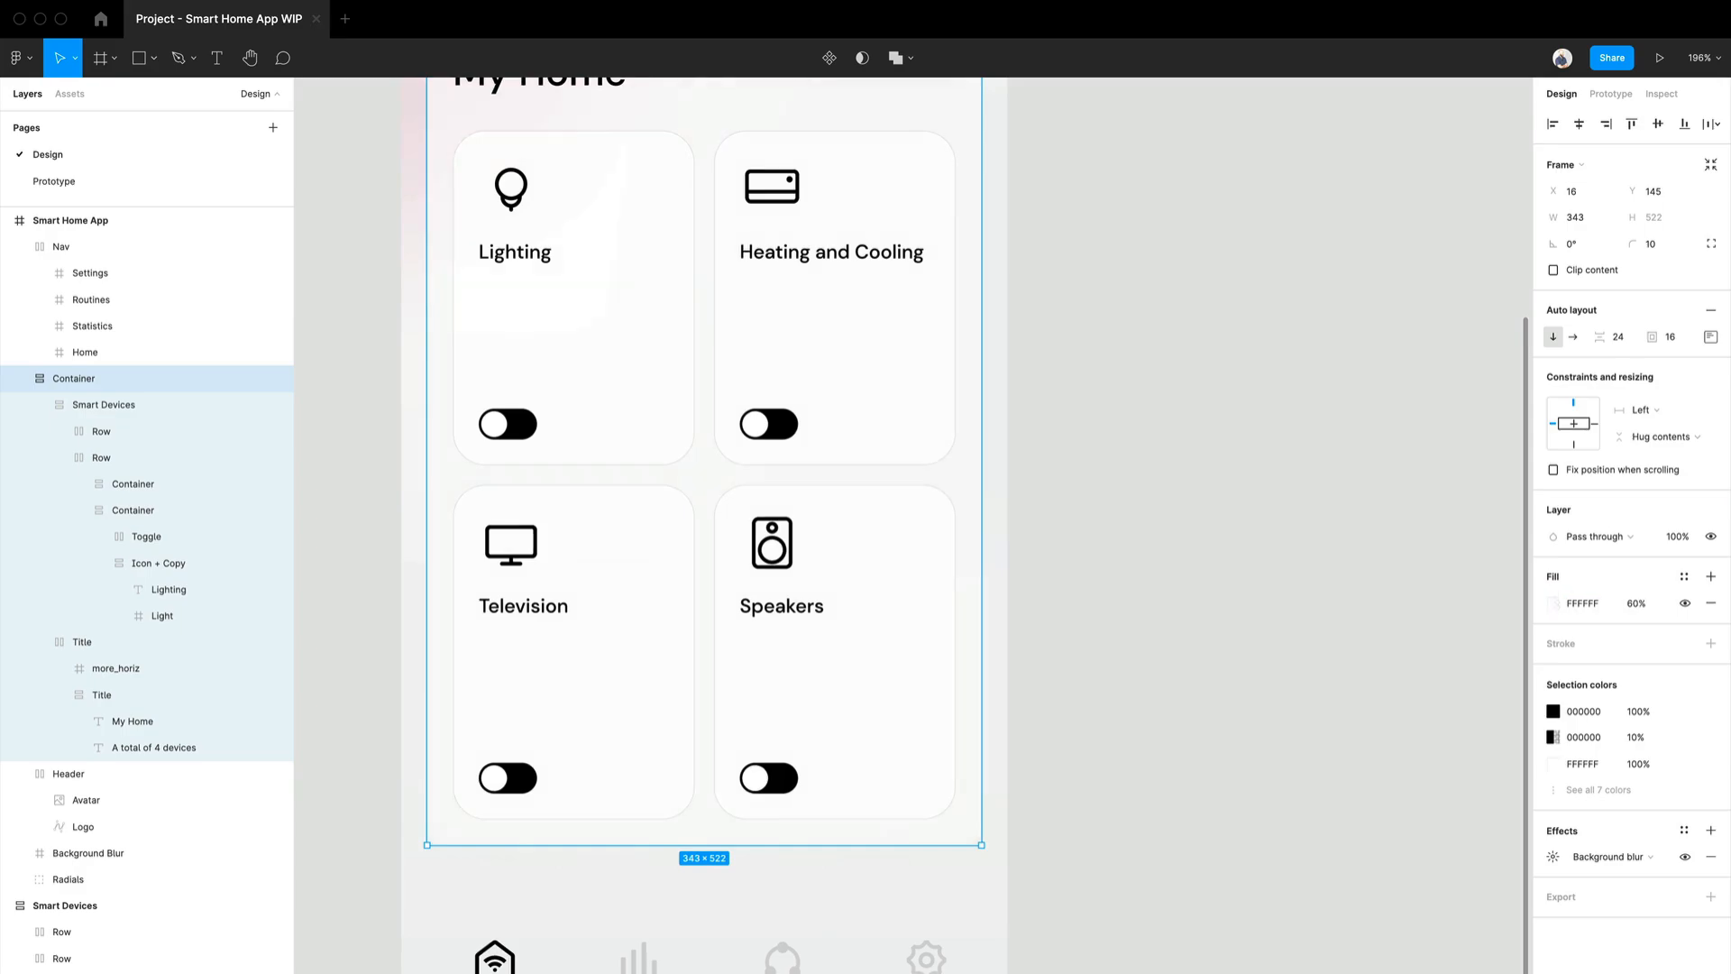
pyautogui.scroll(3, 938, 657)
pyautogui.click(1230, 593)
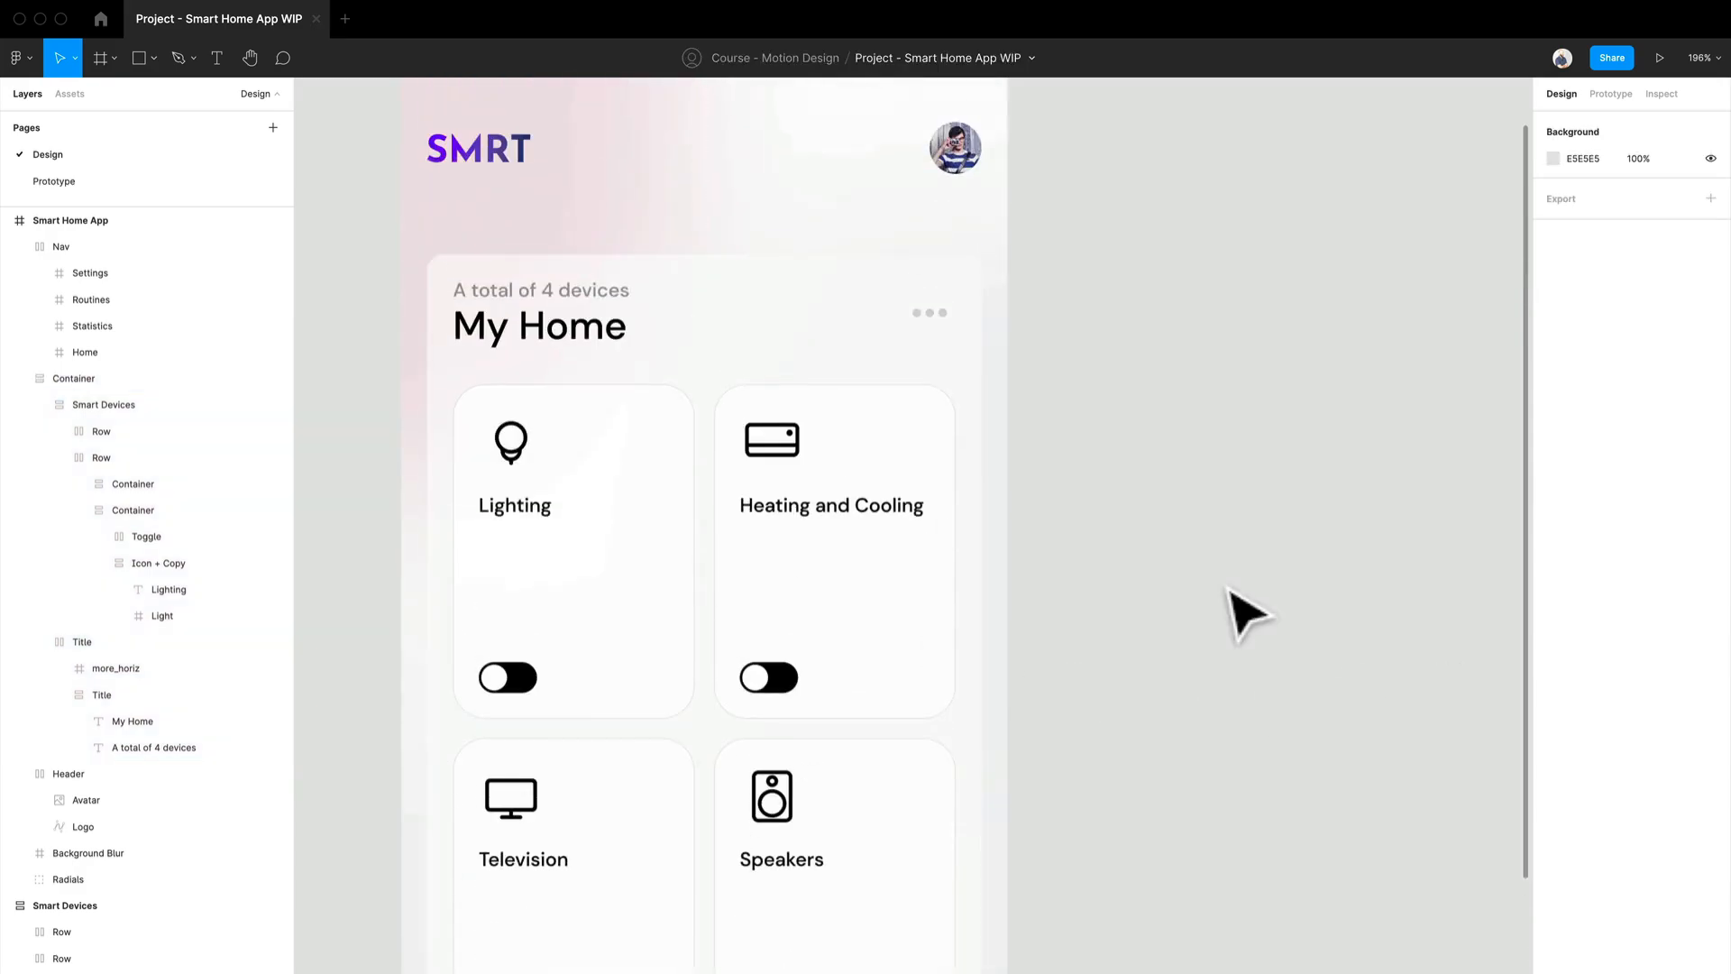
pyautogui.scroll(-5, 1249, 612)
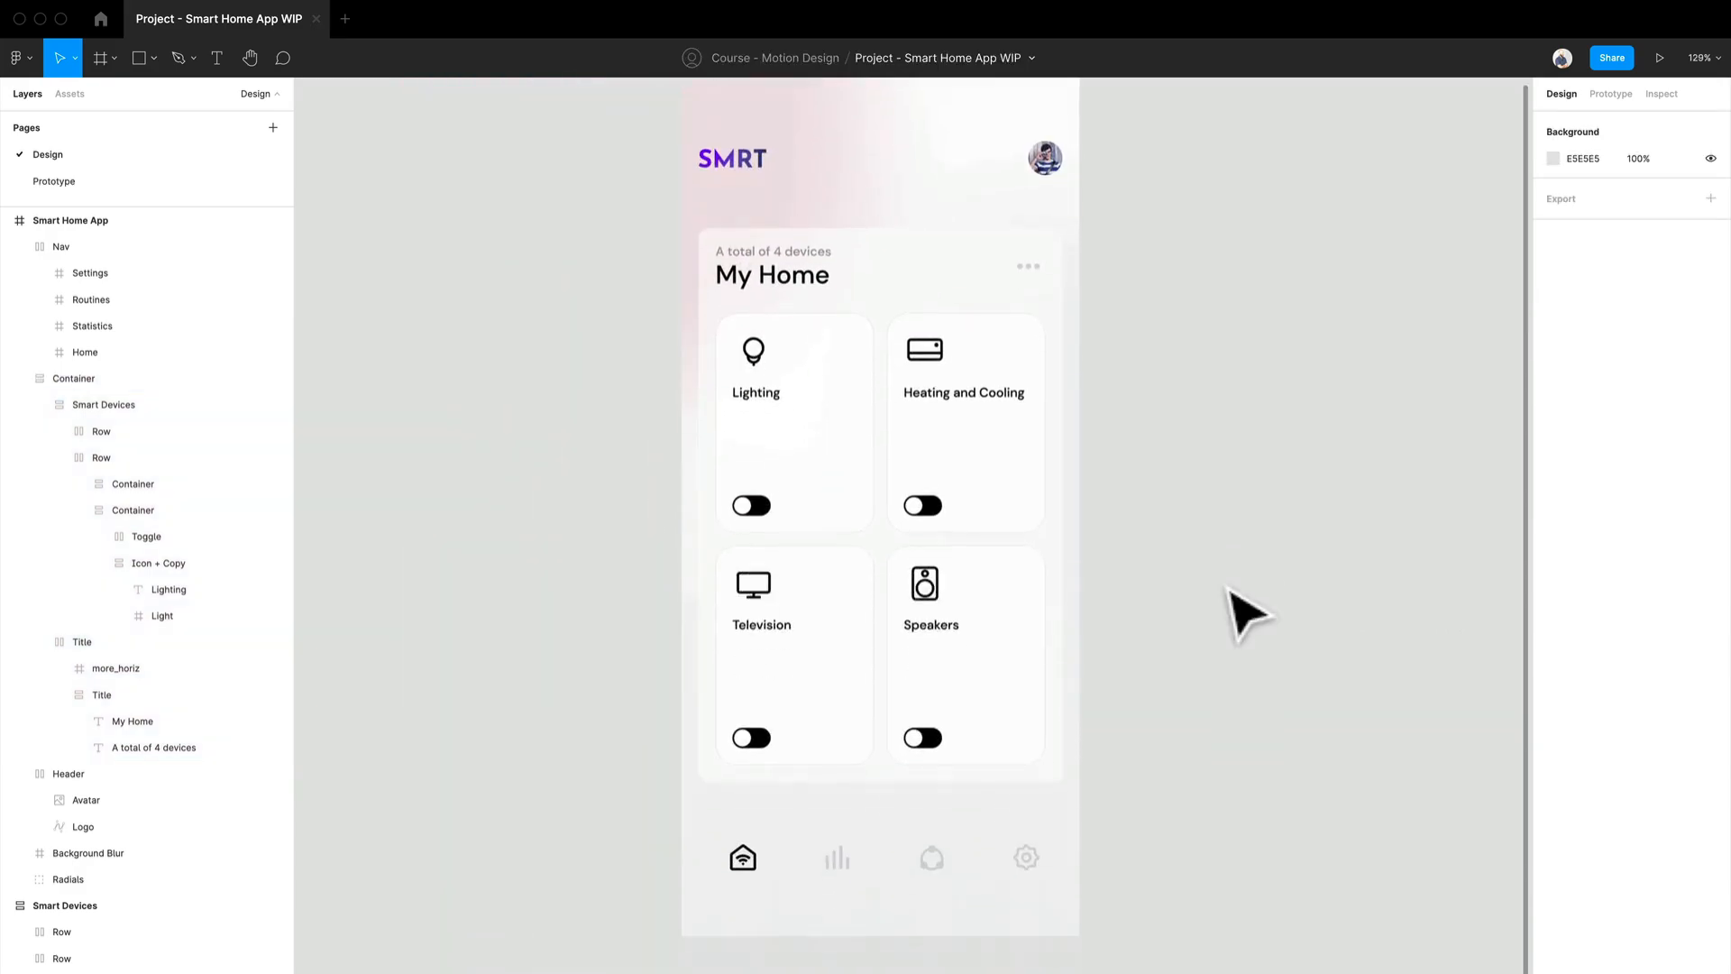
# Set the My Home Container's fill opacity to 40%.
pyautogui.click(1055, 377)
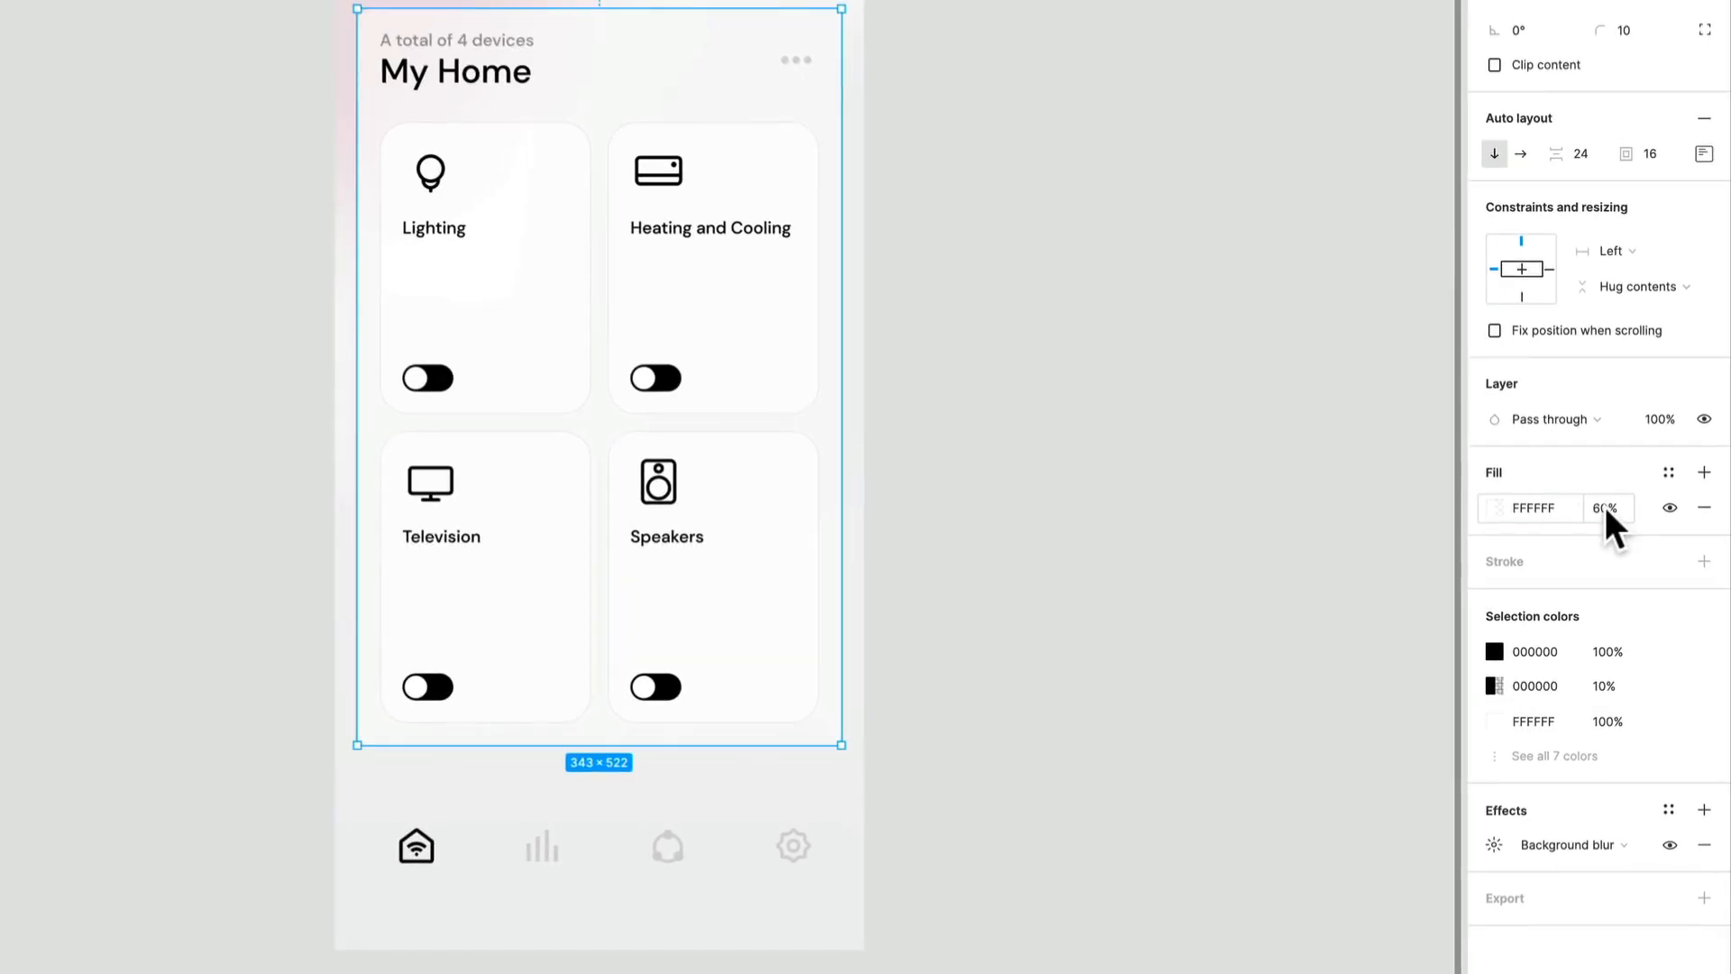
pyautogui.click(1606, 513)
pyautogui.write('40')
pyautogui.press('Return')
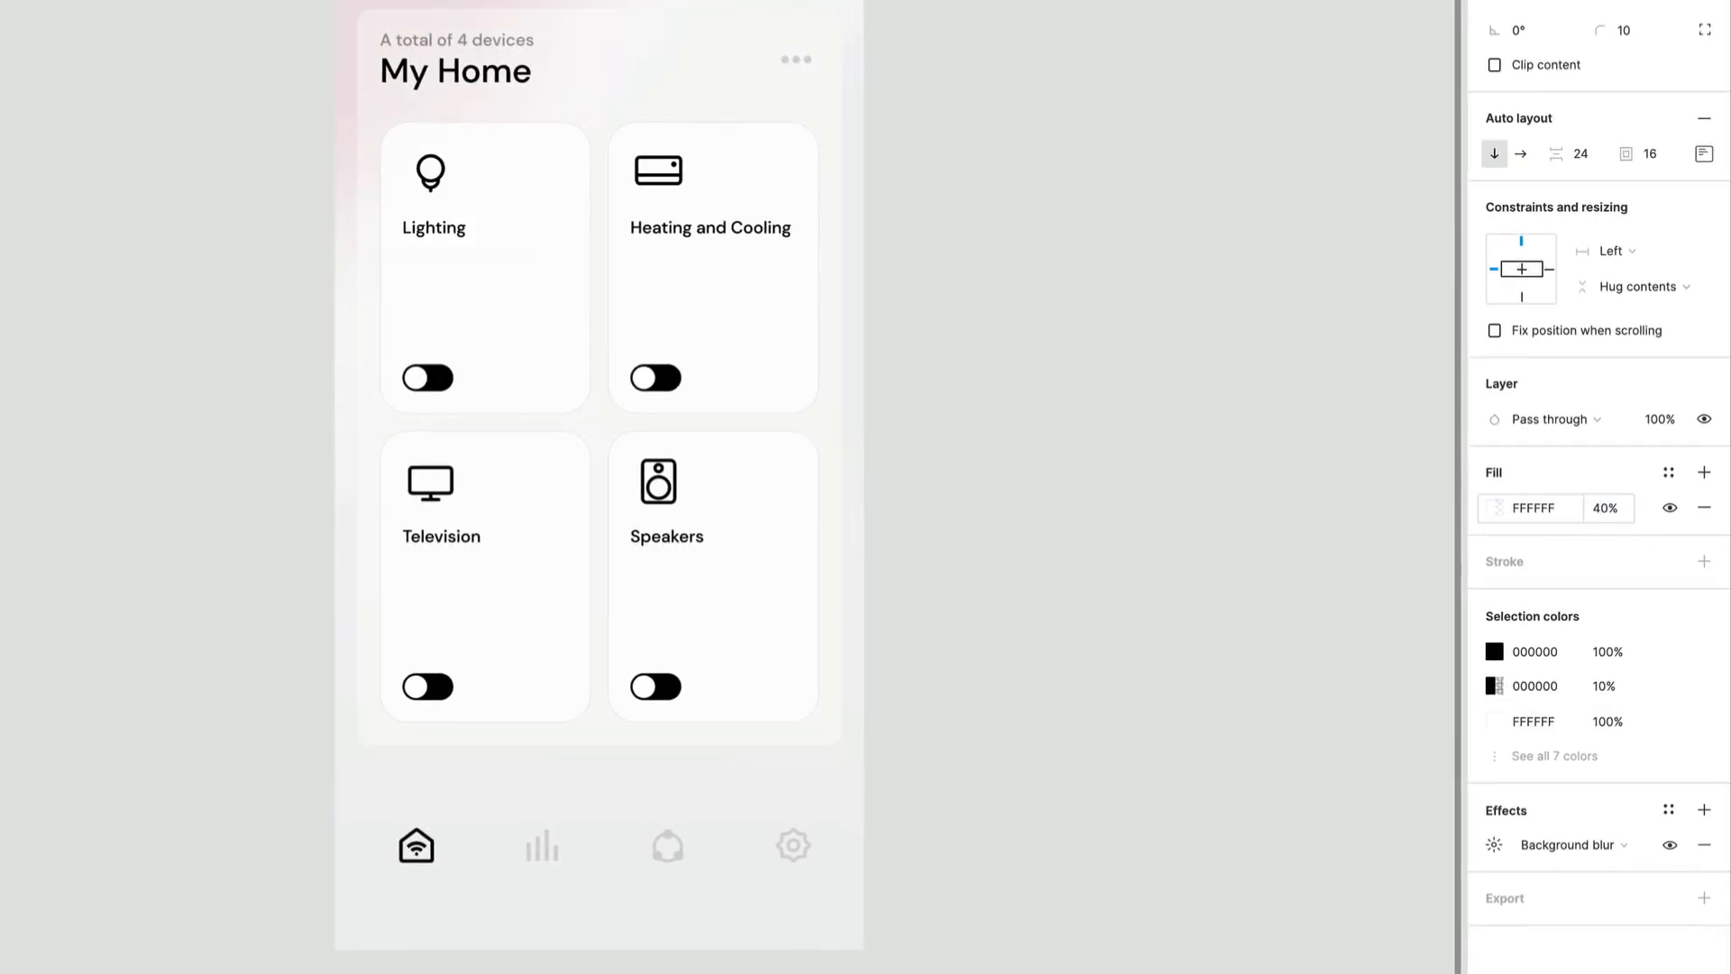
pyautogui.click(1217, 355)
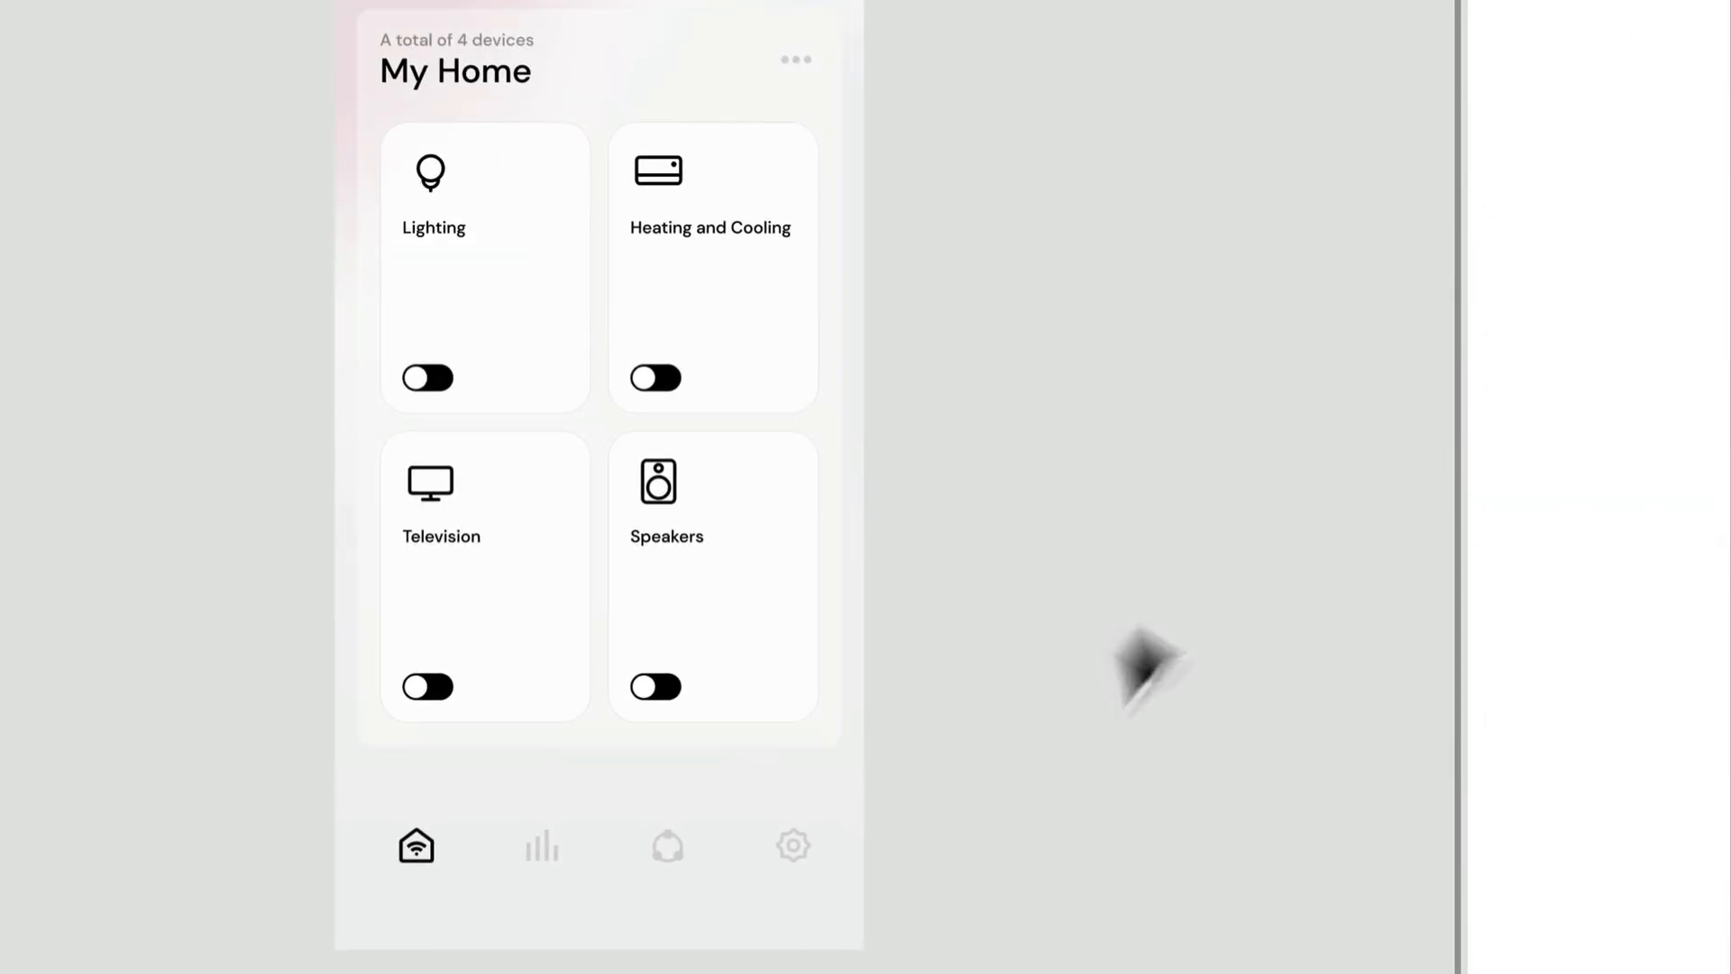
# Lighten the end stop of the Smart Home App frame's linear gradient fill to grey BBBBBB.
pyautogui.click(854, 906)
pyautogui.moveTo(1144, 773); pyautogui.dragTo(973, 896)
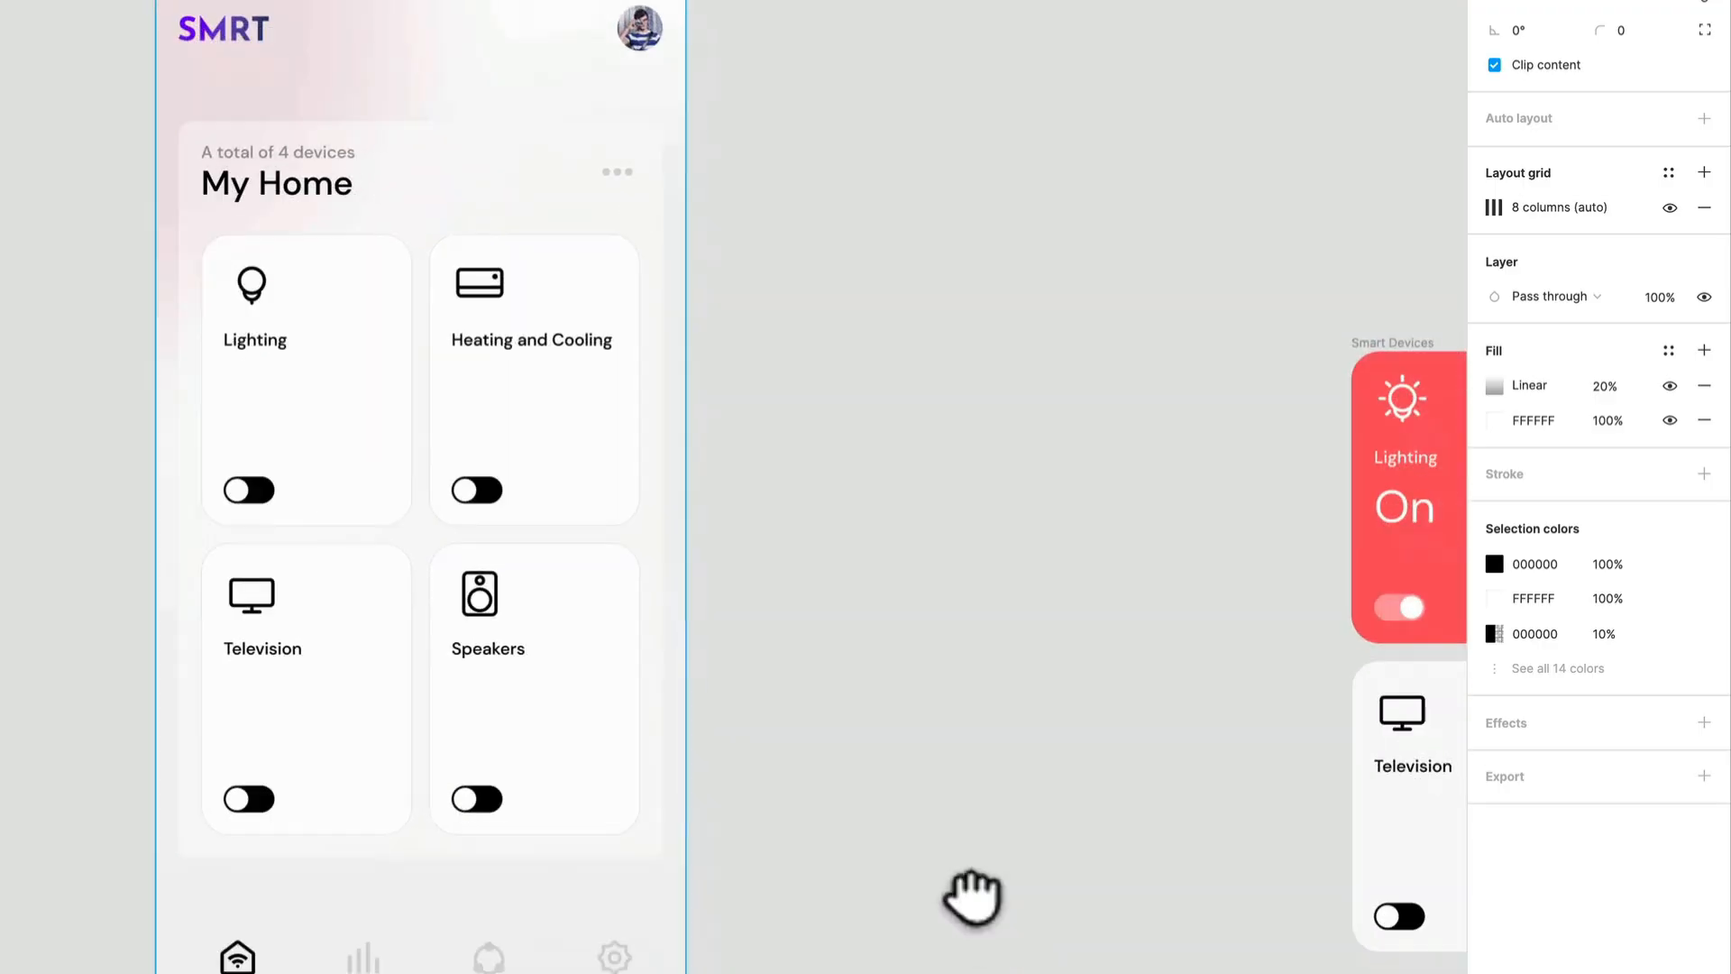
pyautogui.click(1499, 389)
pyautogui.click(1442, 440)
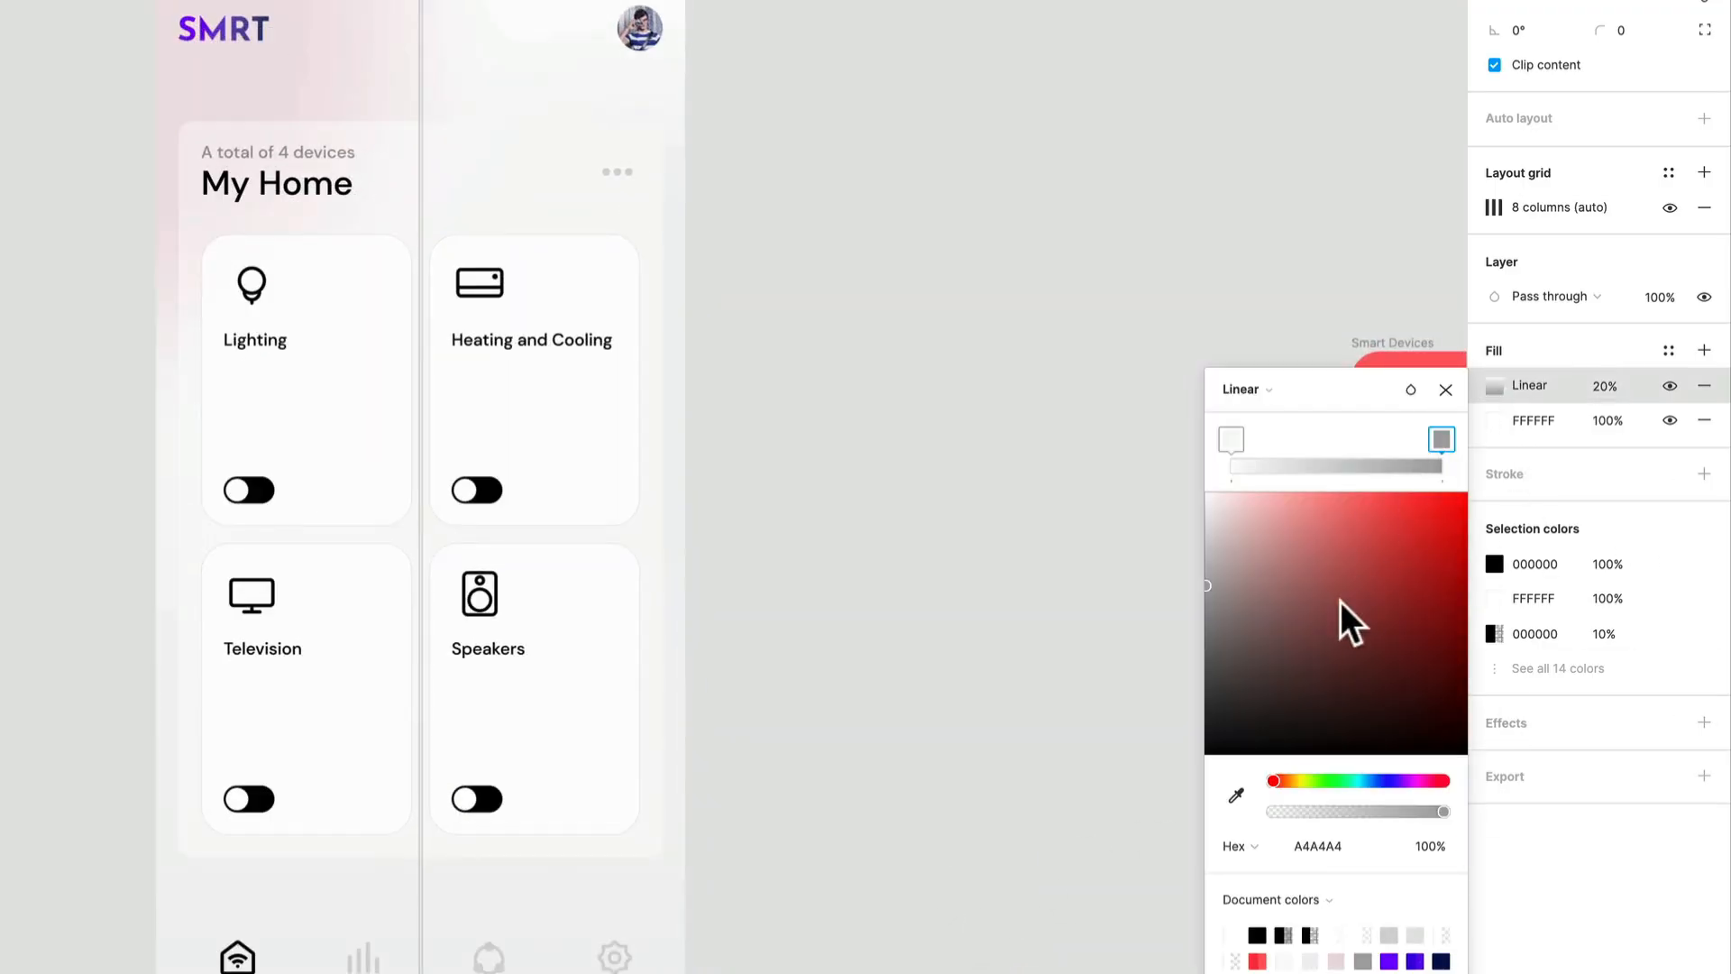
pyautogui.moveTo(1213, 590)
pyautogui.mouseDown()
pyautogui.moveTo(1209, 549)
pyautogui.moveTo(1208, 584)
pyautogui.mouseUp()
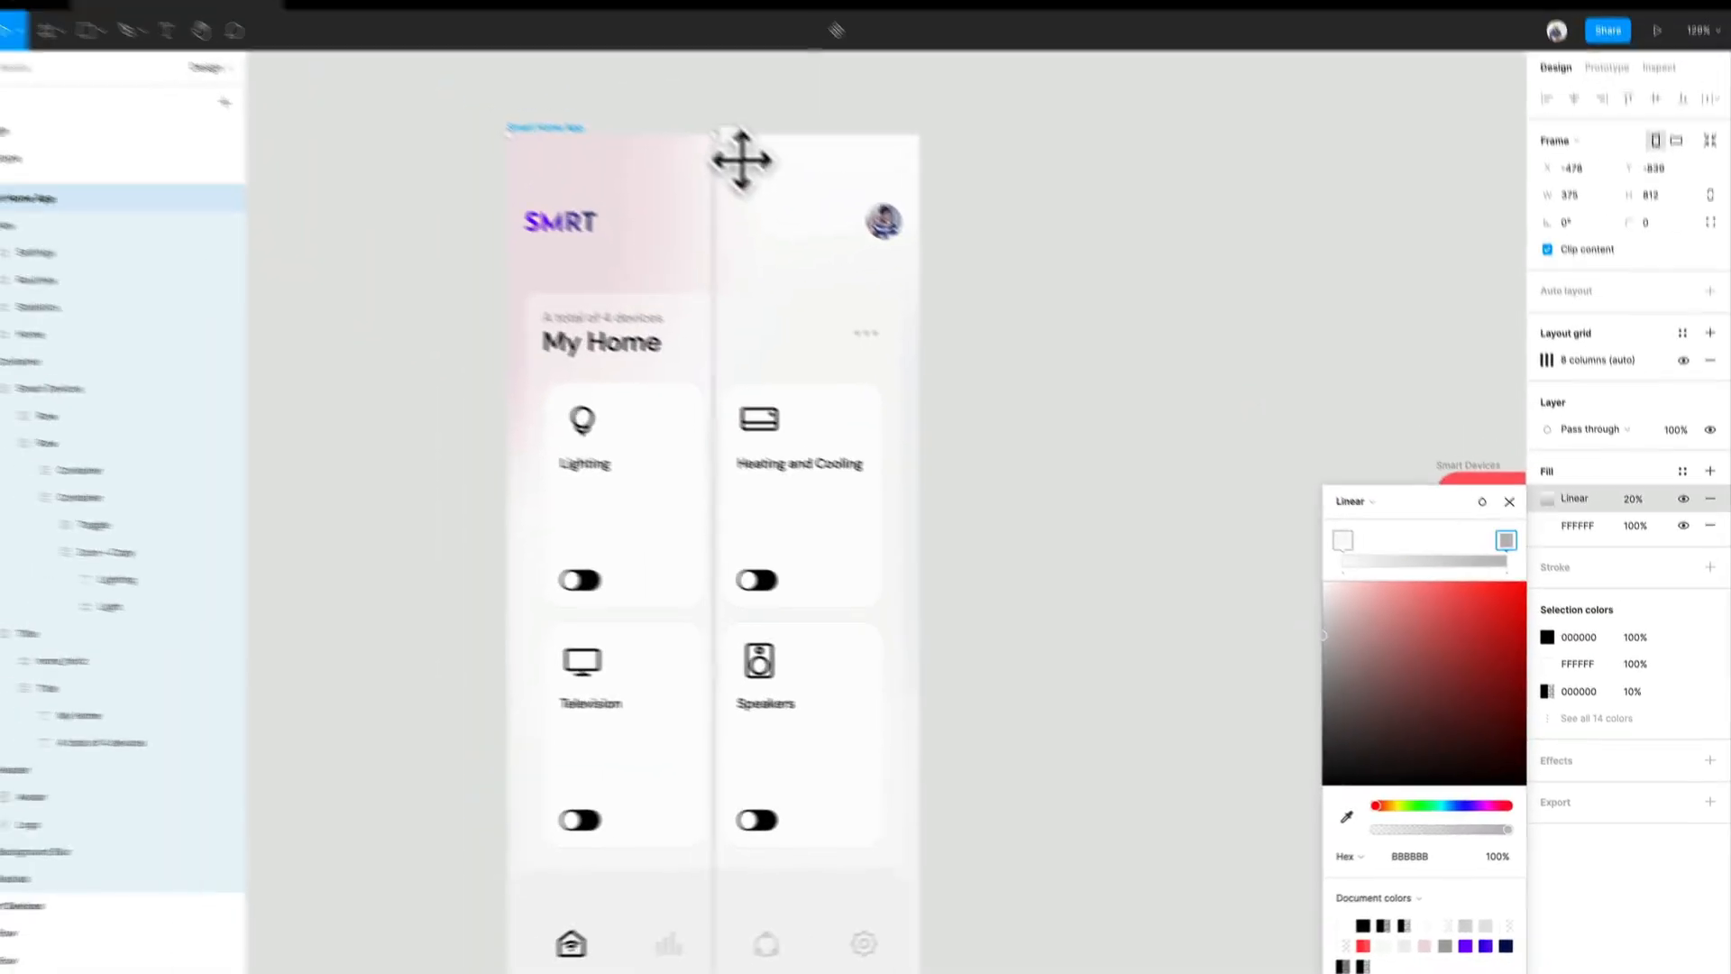
# Shift the gradient's start down to the Television and Speakers row and move its end stop up to those cards' toggles.
pyautogui.moveTo(742, 162); pyautogui.dragTo(796, 749)
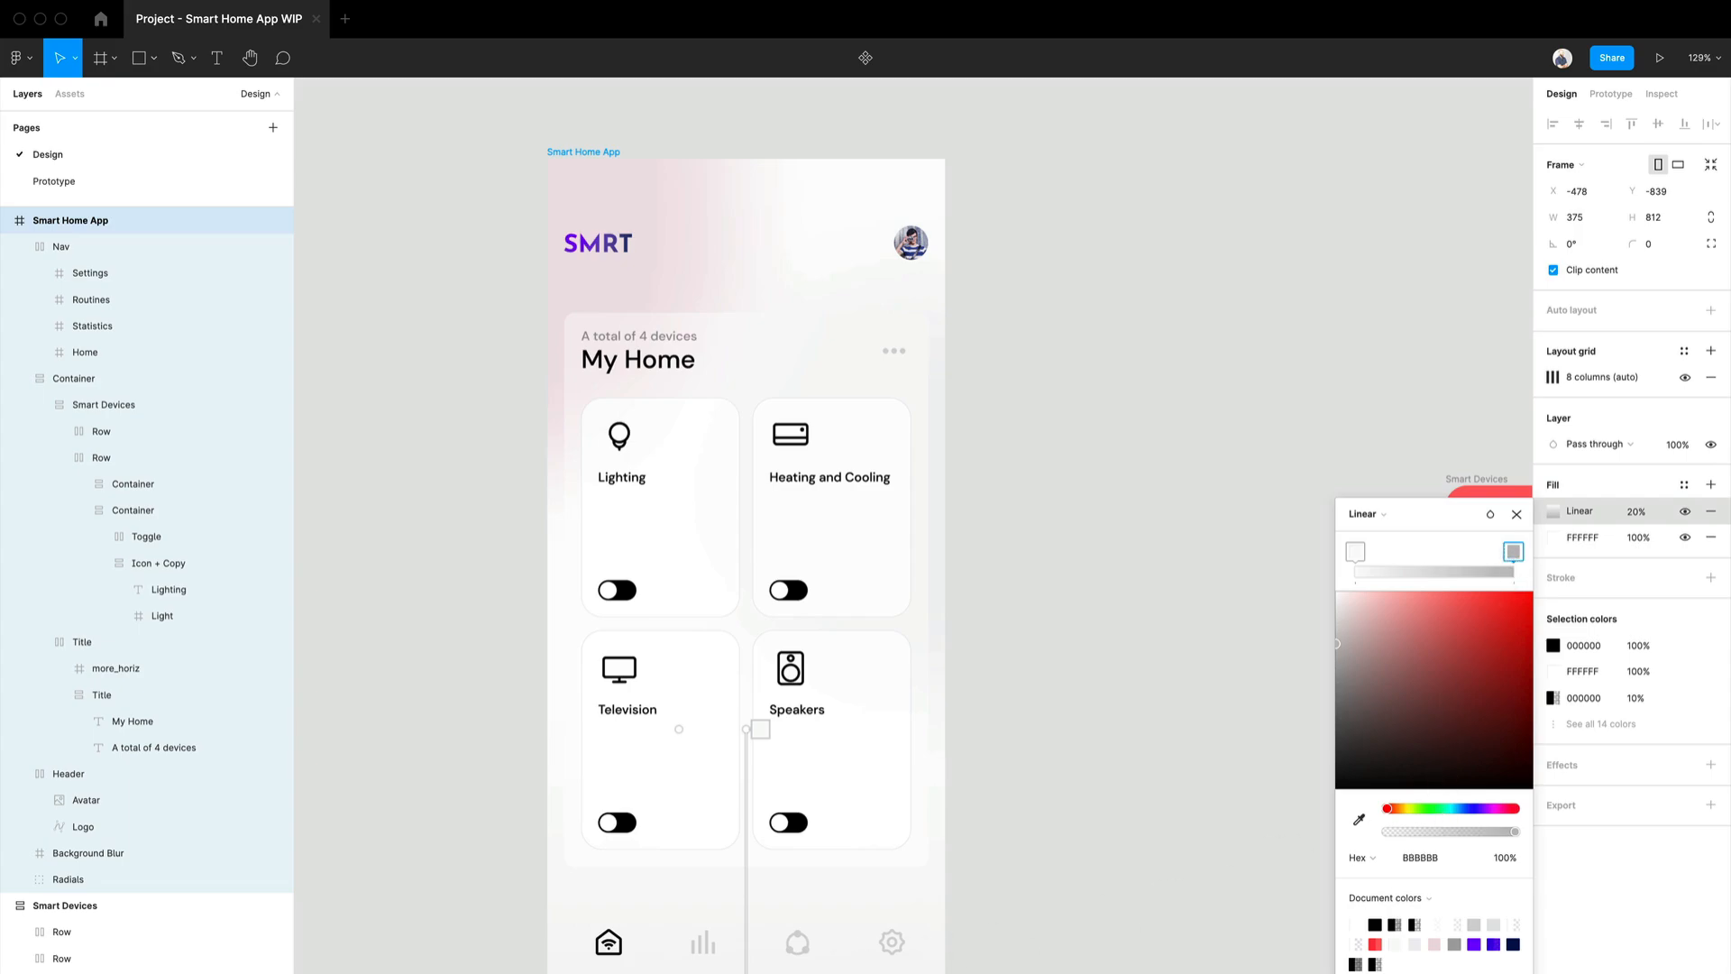
pyautogui.moveTo(782, 955); pyautogui.dragTo(781, 845)
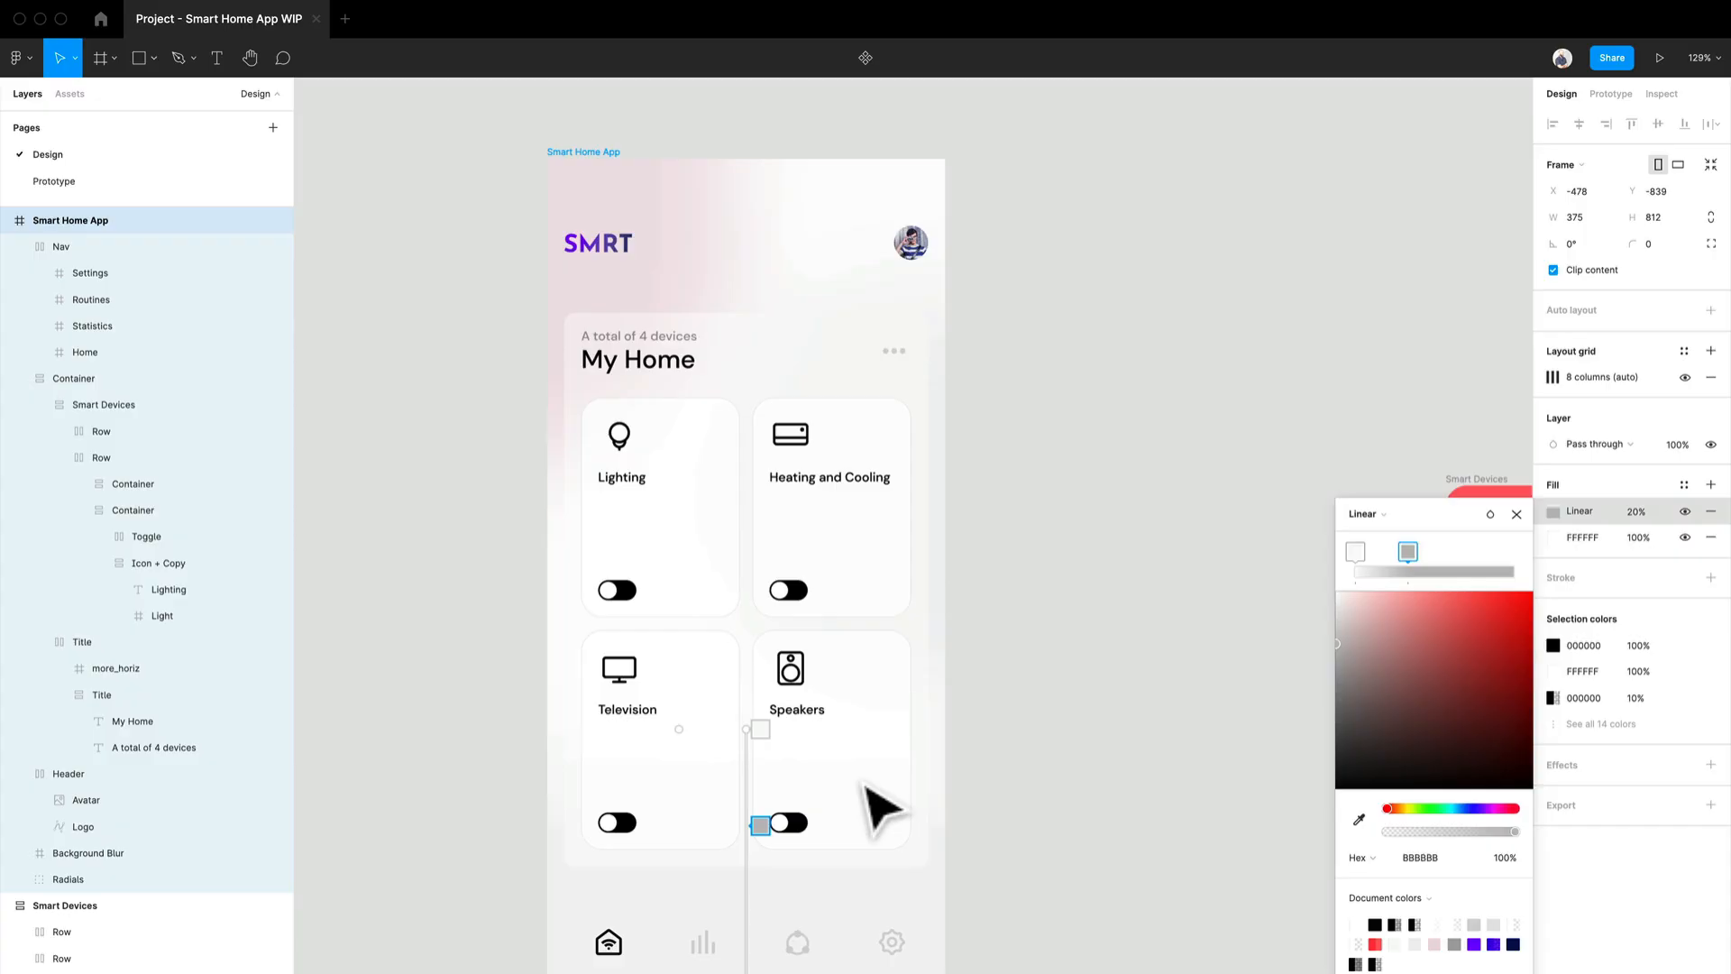
pyautogui.scroll(5, 875, 822)
pyautogui.moveTo(877, 827); pyautogui.dragTo(987, 965)
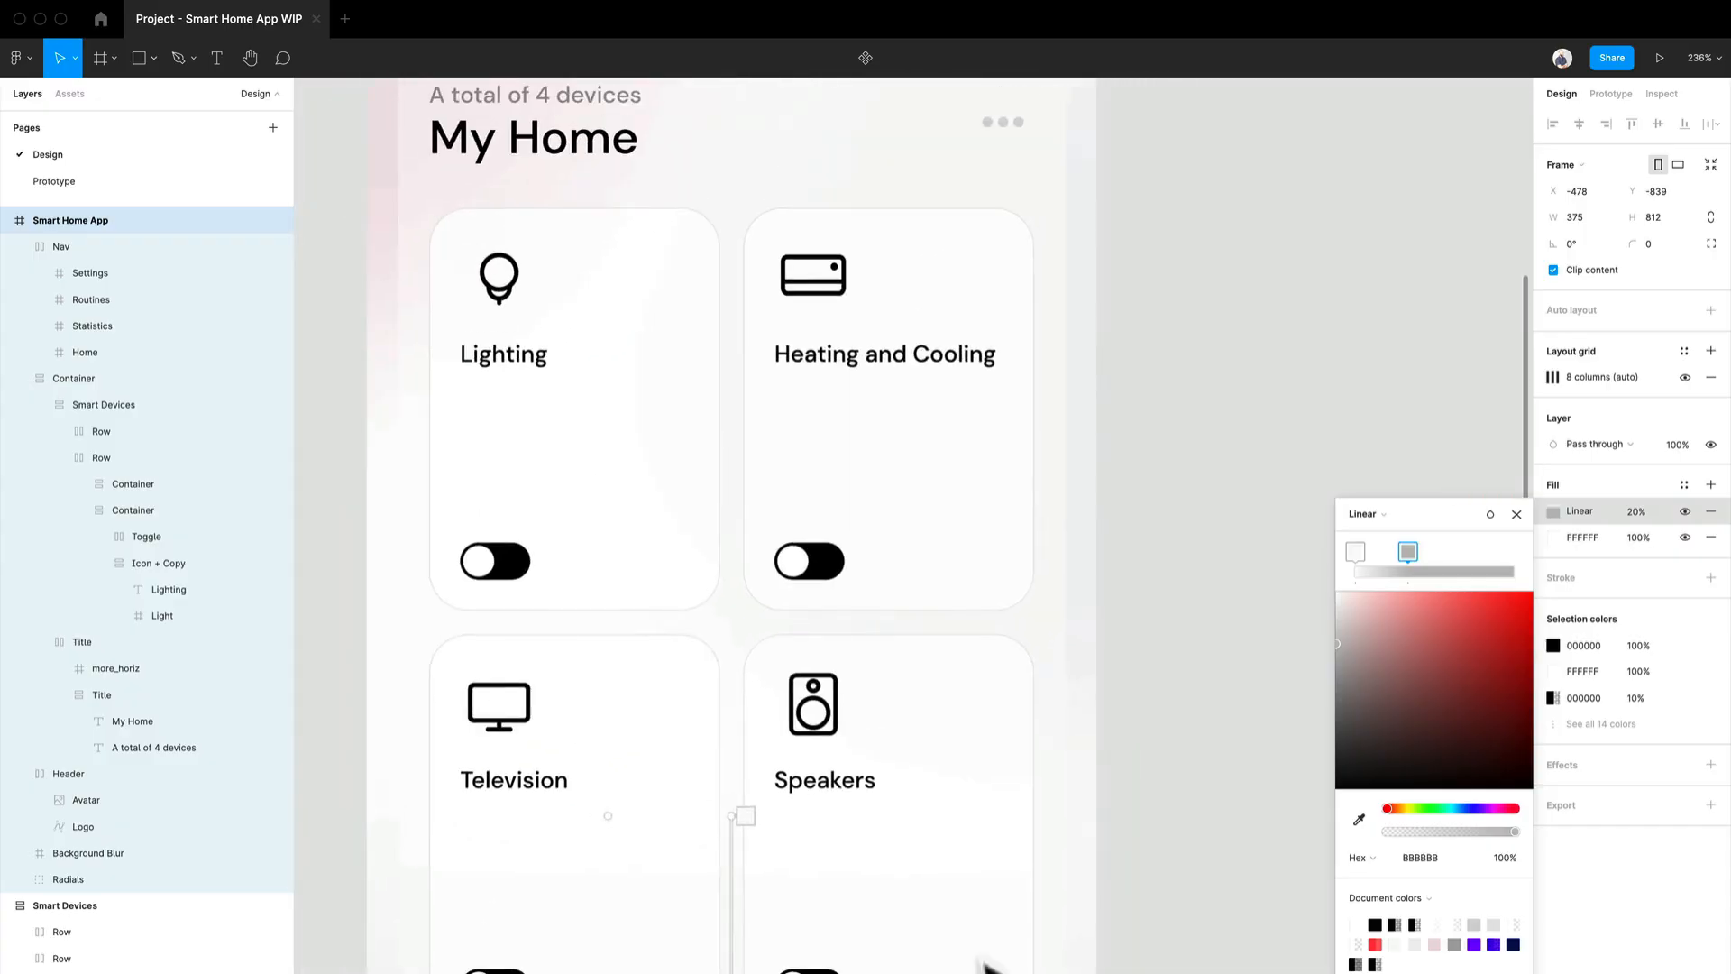
pyautogui.scroll(4, 830, 742)
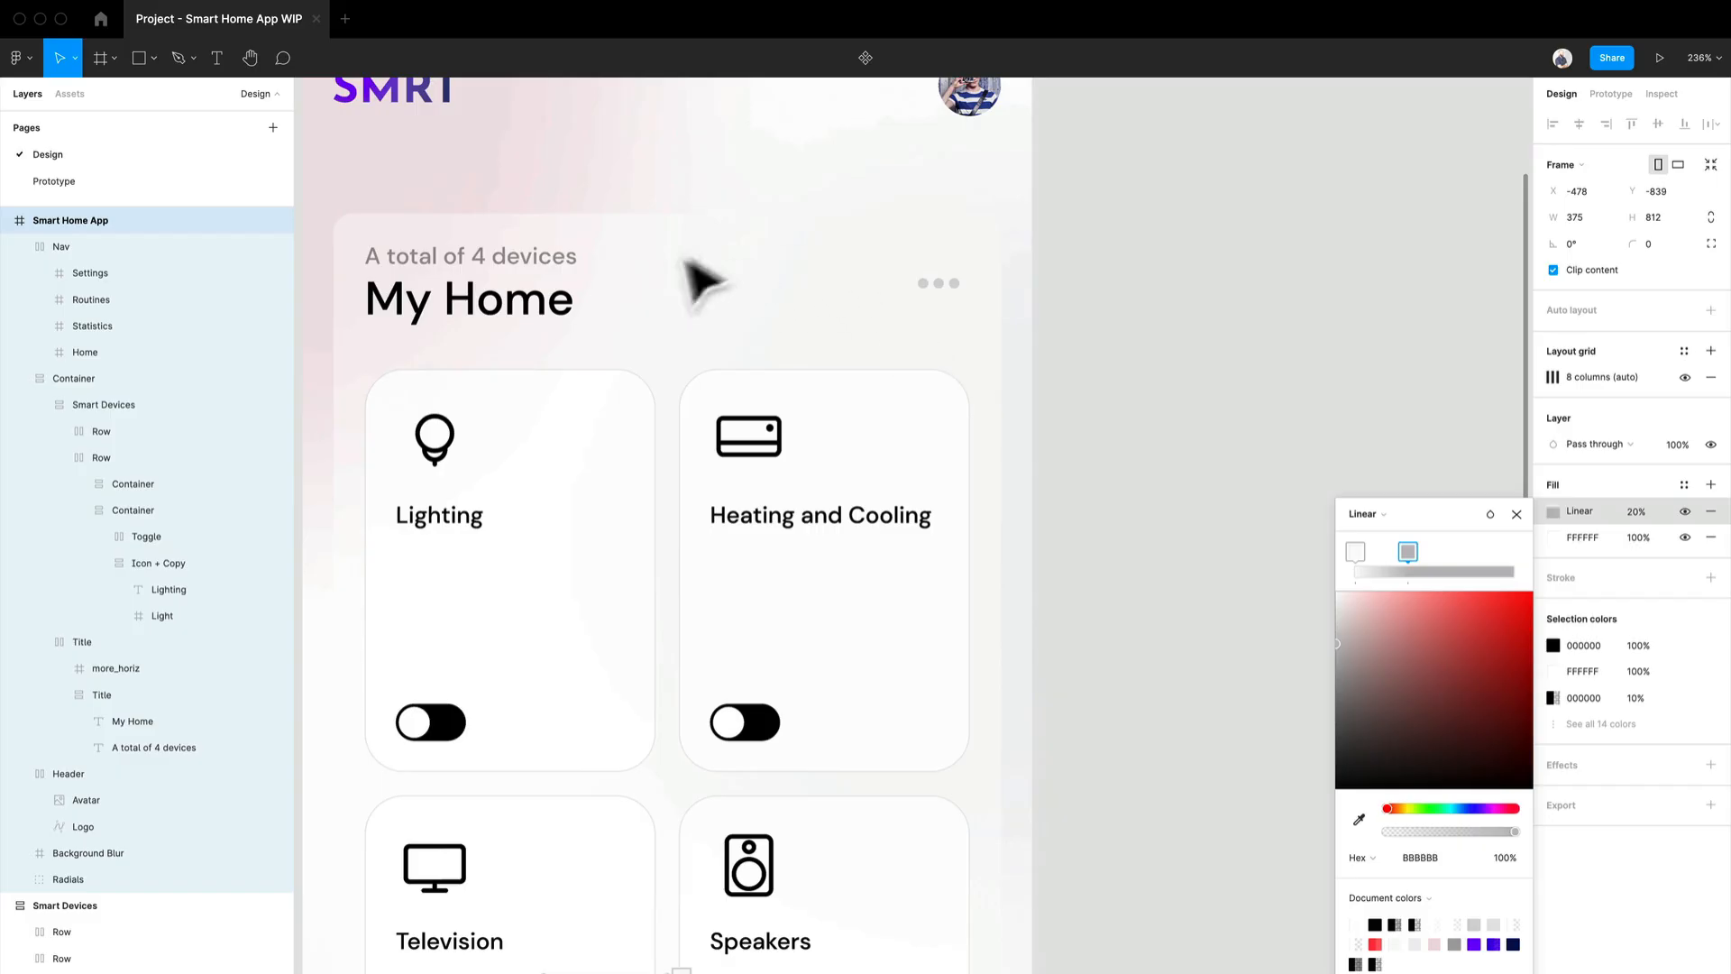
pyautogui.scroll(-5, 1046, 519)
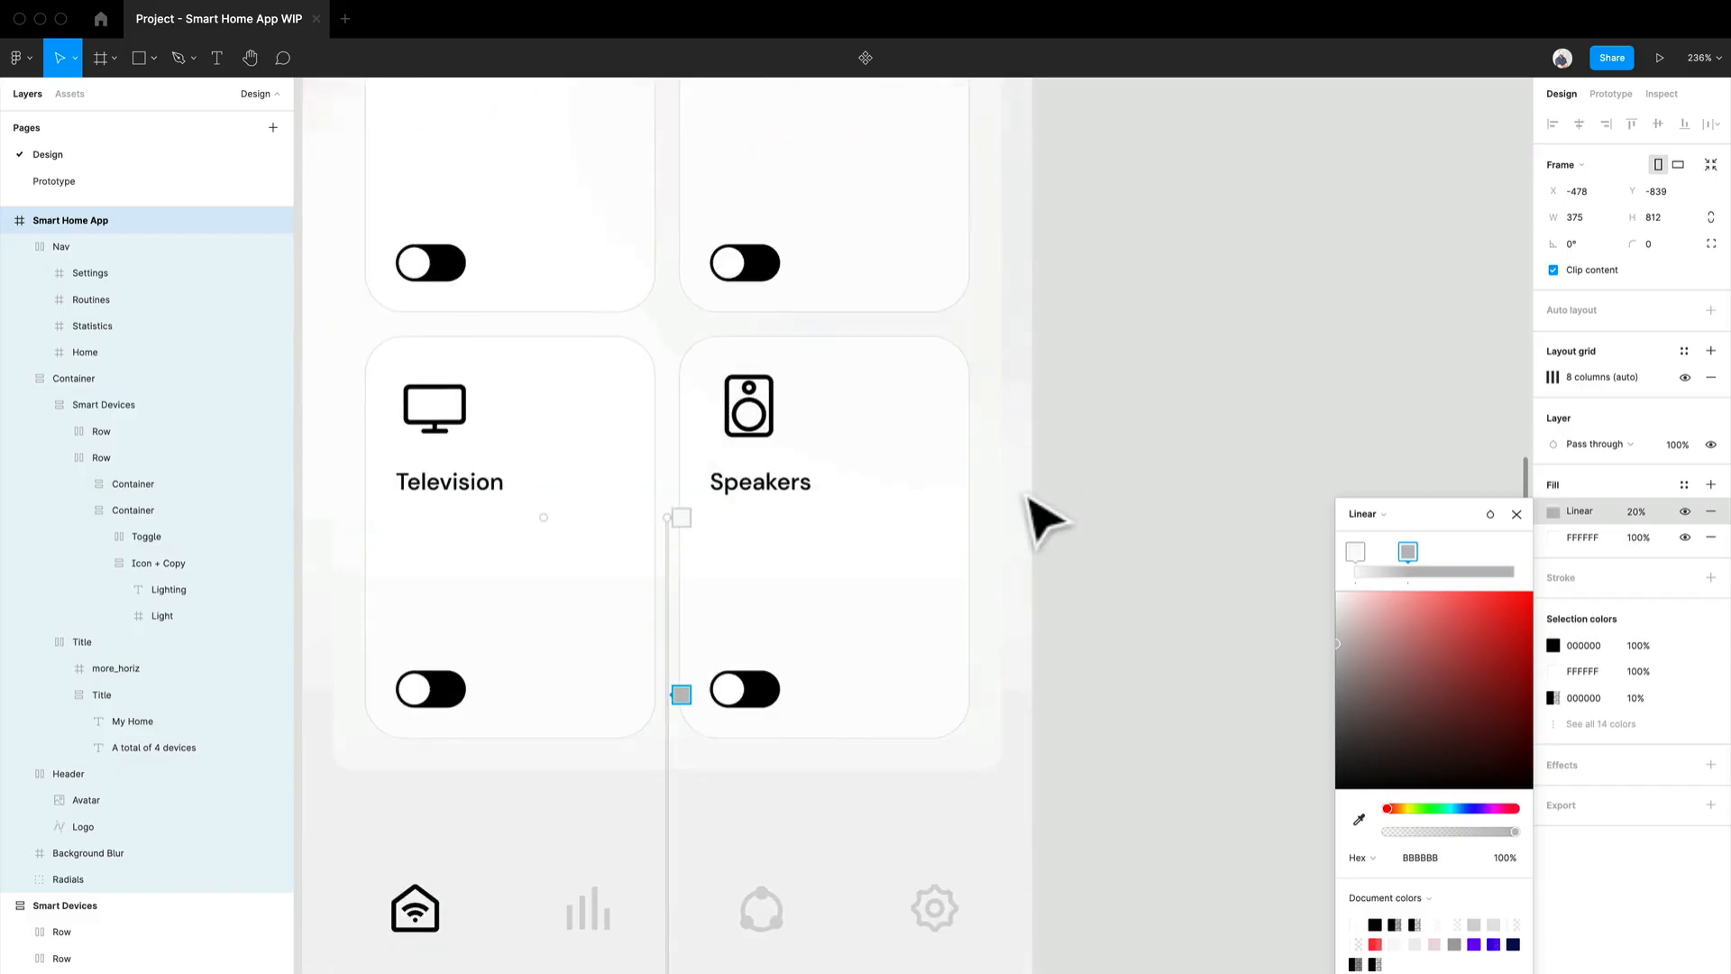
# Darken the gradient's grey end stop slightly to B8B8B8.
pyautogui.scroll(-1, 1028, 684)
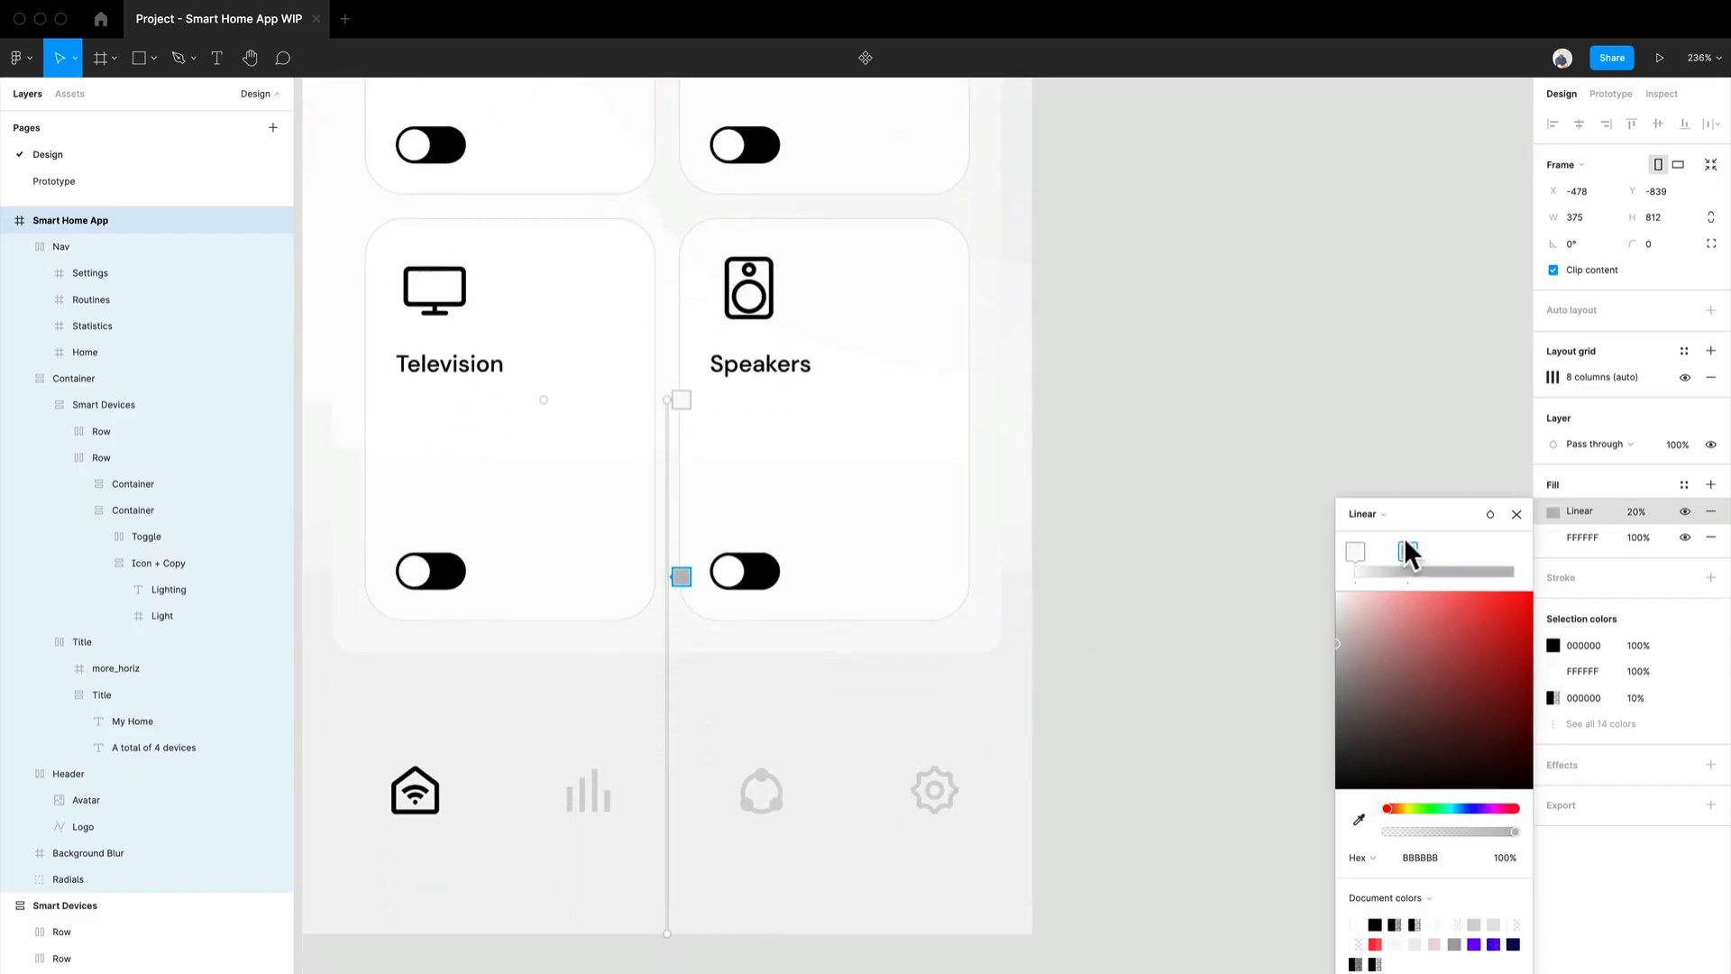
pyautogui.moveTo(1338, 647)
pyautogui.mouseDown()
pyautogui.moveTo(1334, 705)
pyautogui.moveTo(1334, 655)
pyautogui.mouseUp()
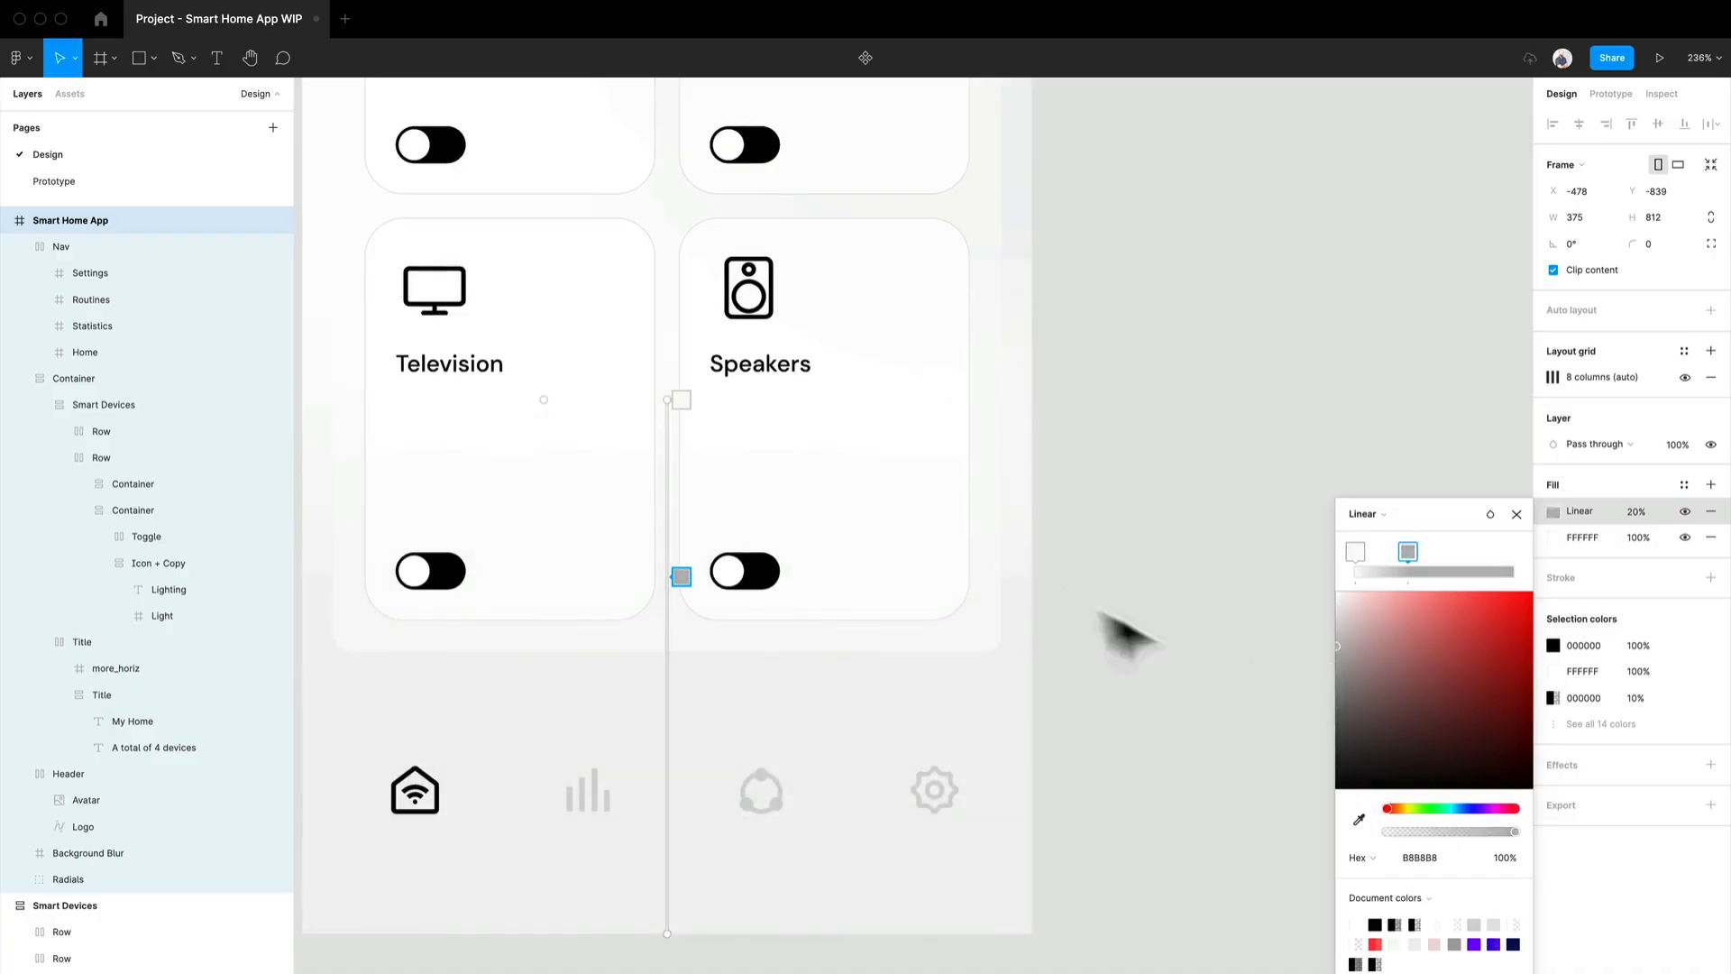
pyautogui.scroll(-3, 1075, 578)
pyautogui.moveTo(1092, 602); pyautogui.dragTo(1078, 857)
pyautogui.scroll(3, 1144, 645)
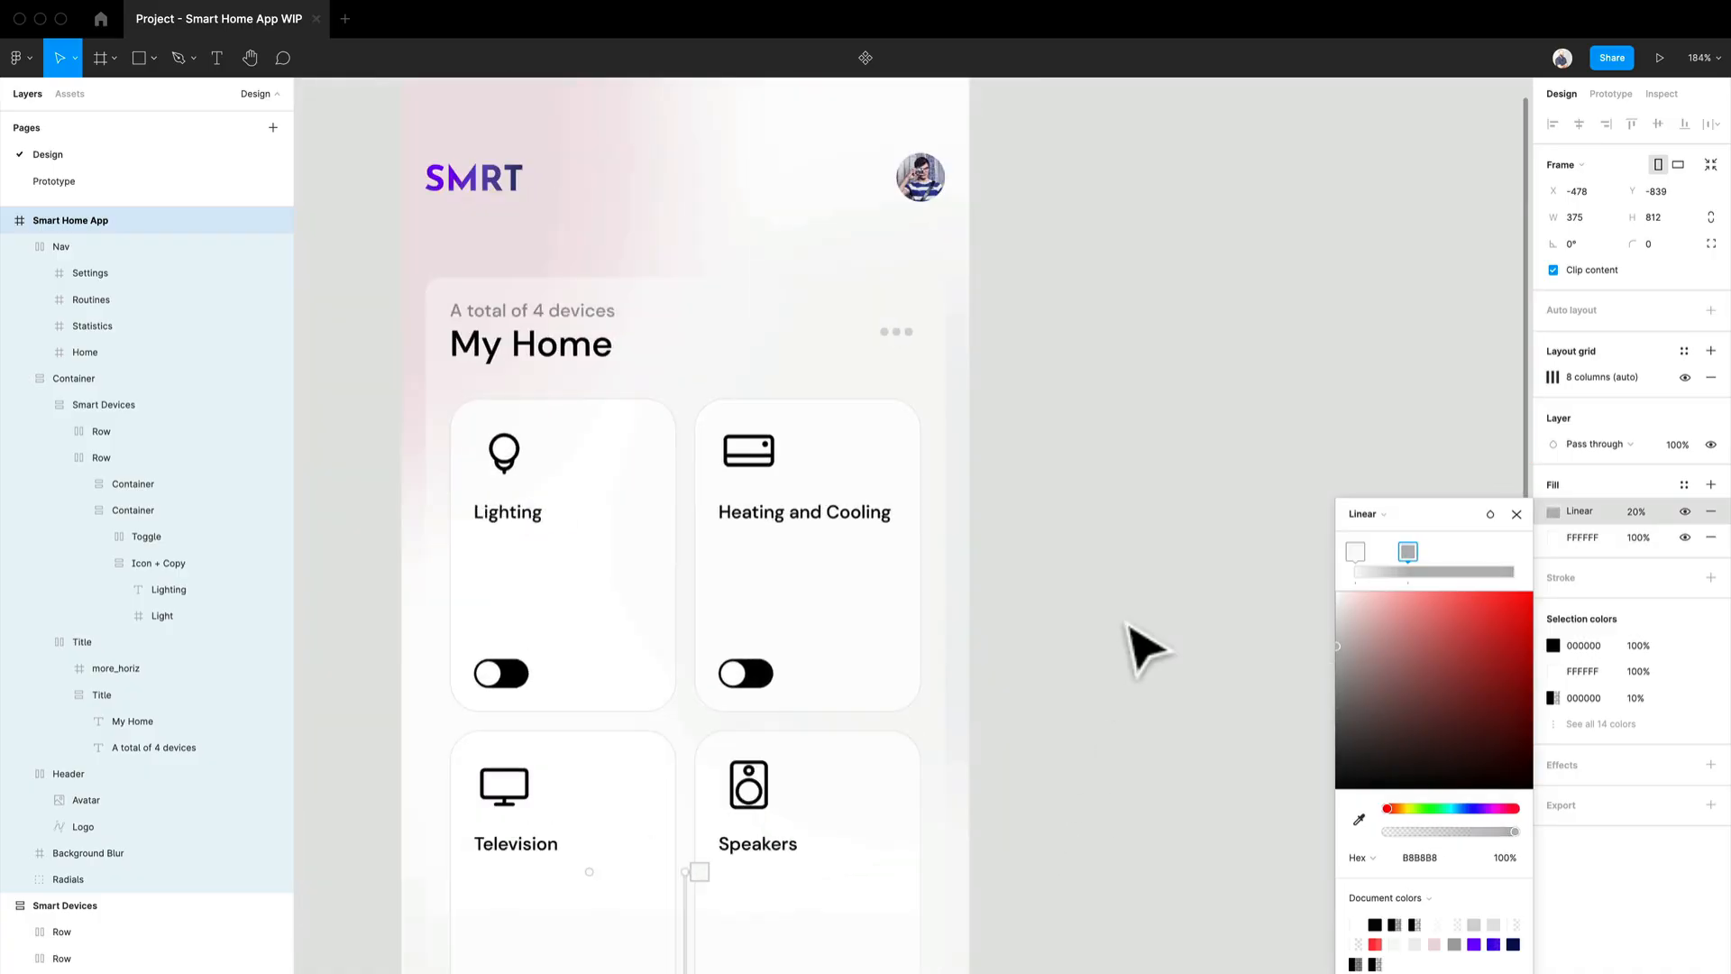
# Recolour the pink radial in the Radials group to F3DCE3.
pyautogui.moveTo(1143, 647); pyautogui.dragTo(1178, 746)
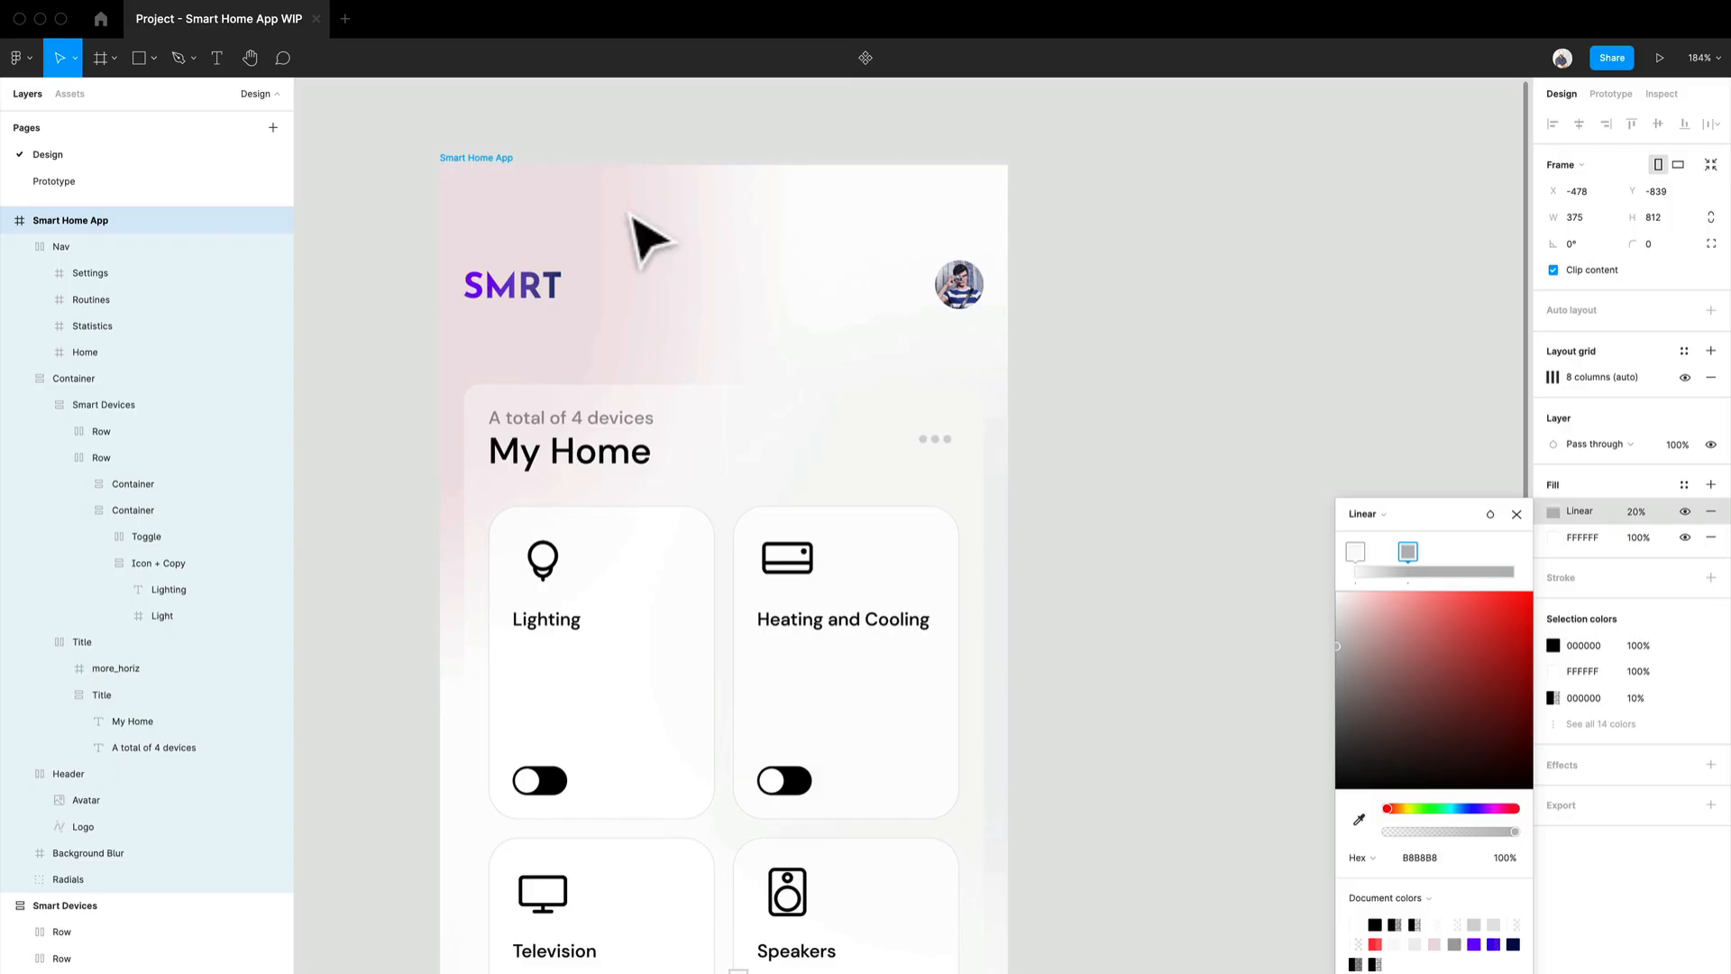
pyautogui.click(534, 196)
pyautogui.click(75, 882)
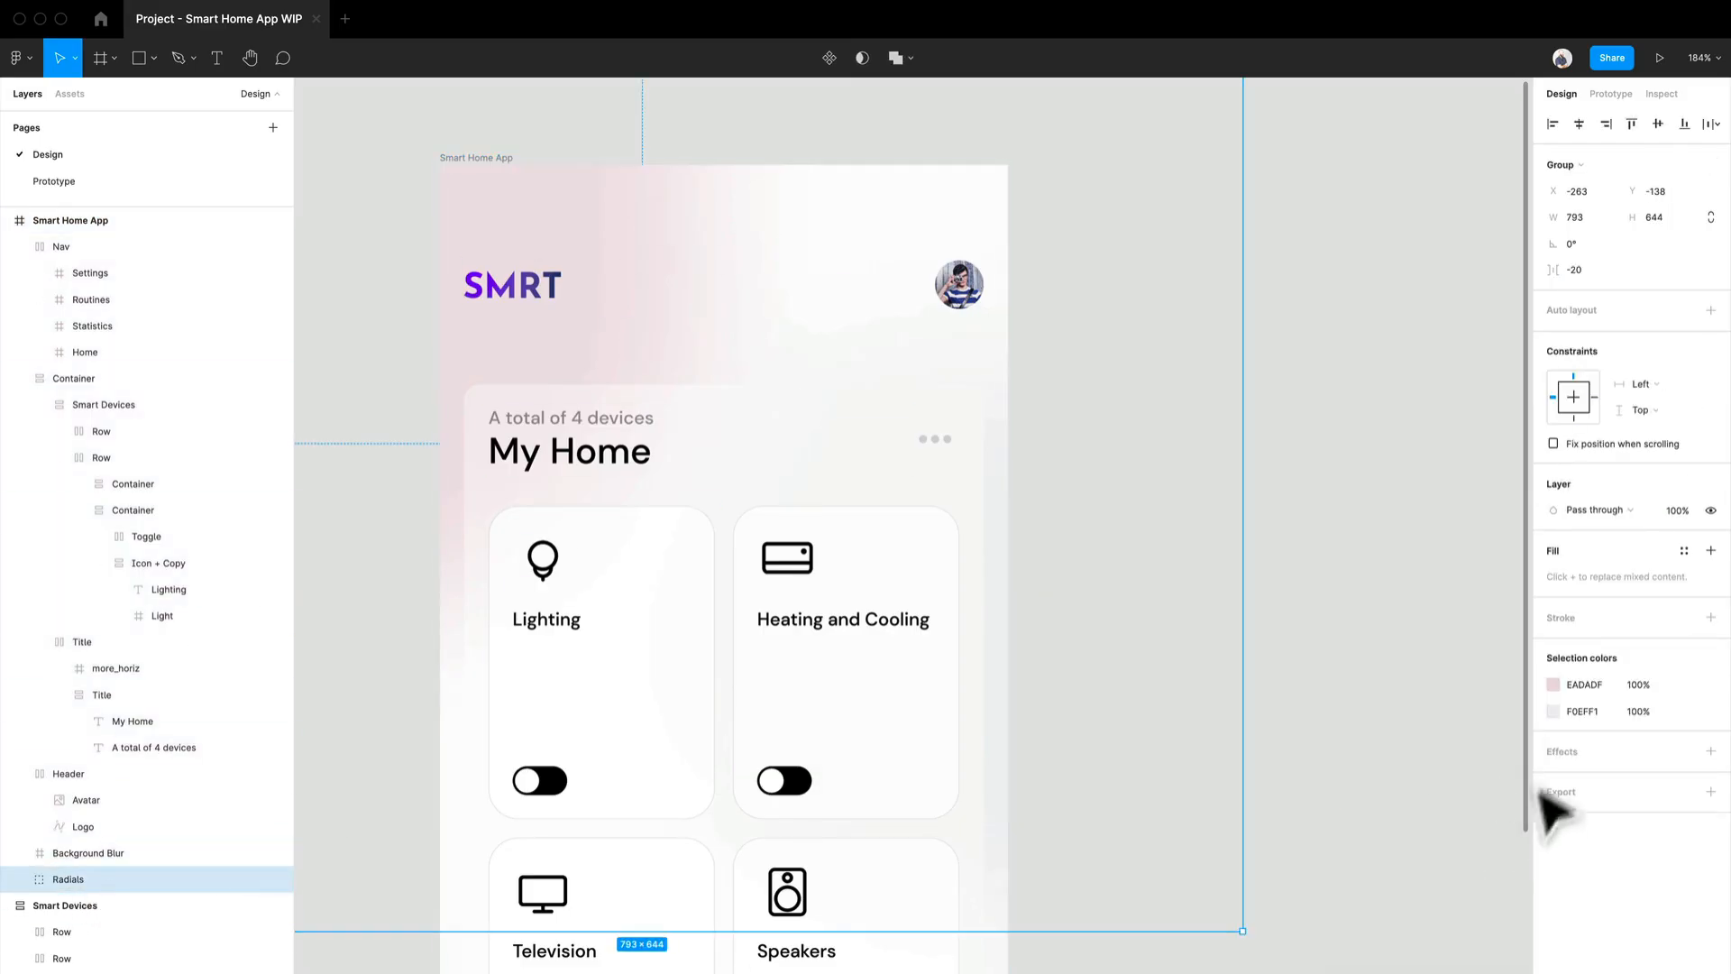
pyautogui.click(1554, 685)
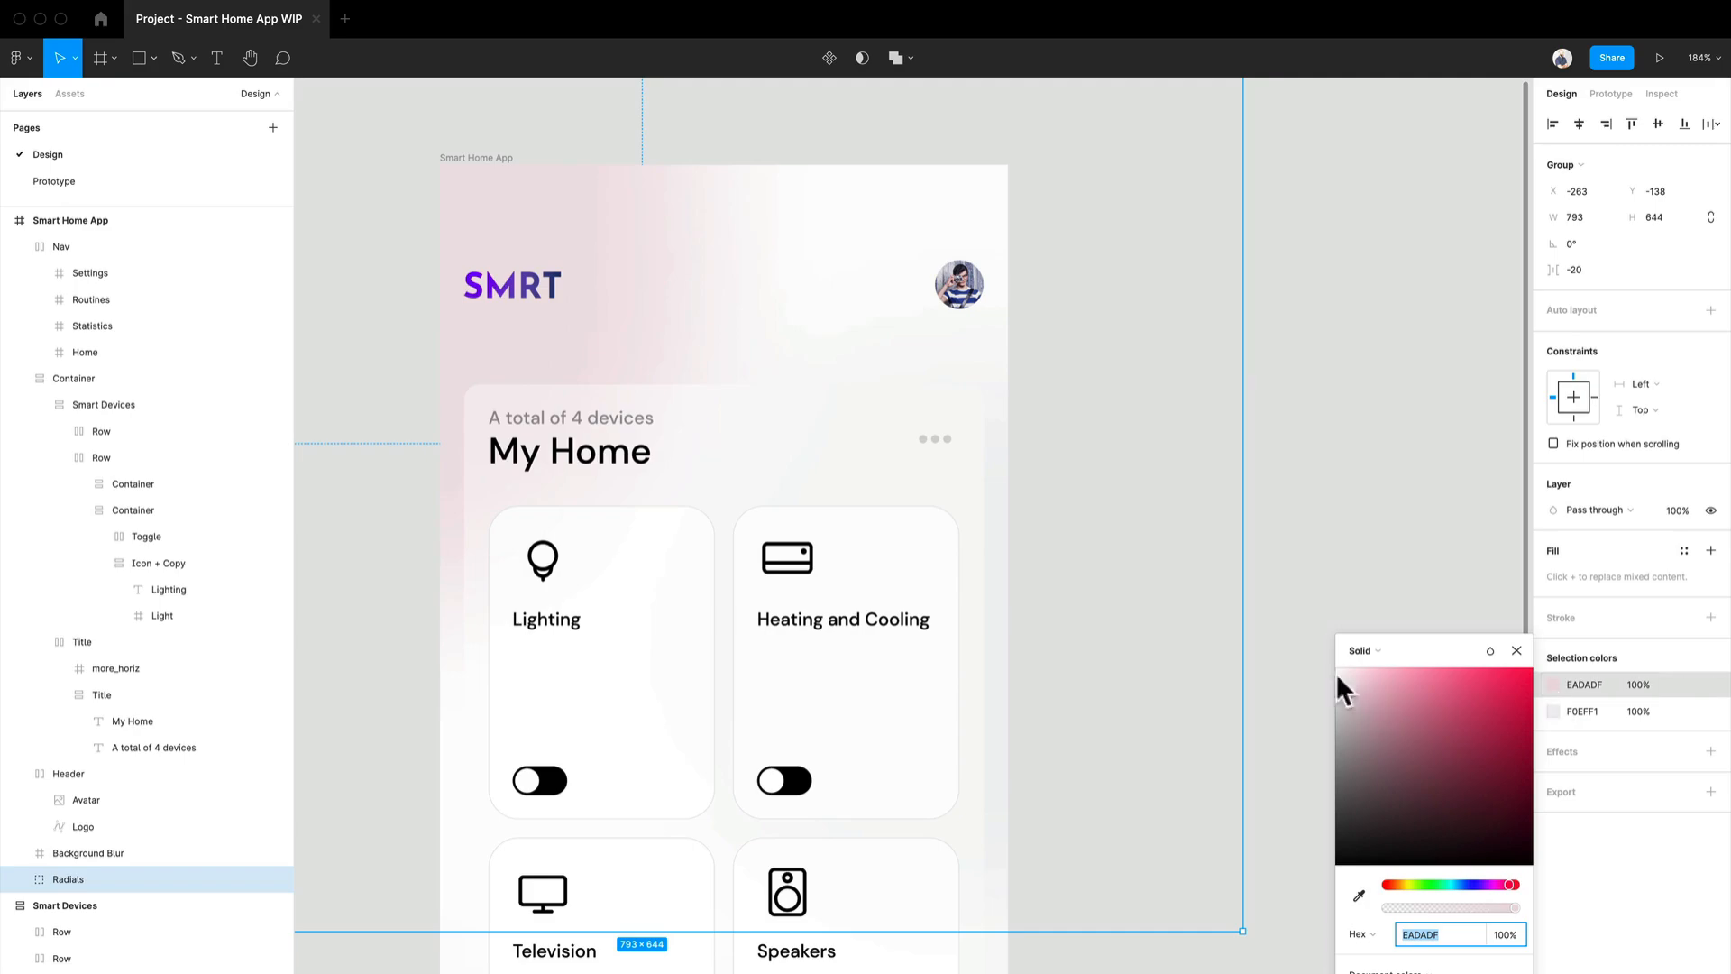
pyautogui.moveTo(1354, 681)
pyautogui.mouseDown()
pyautogui.moveTo(1340, 671)
pyautogui.moveTo(1343, 692)
pyautogui.moveTo(1353, 680)
pyautogui.mouseUp()
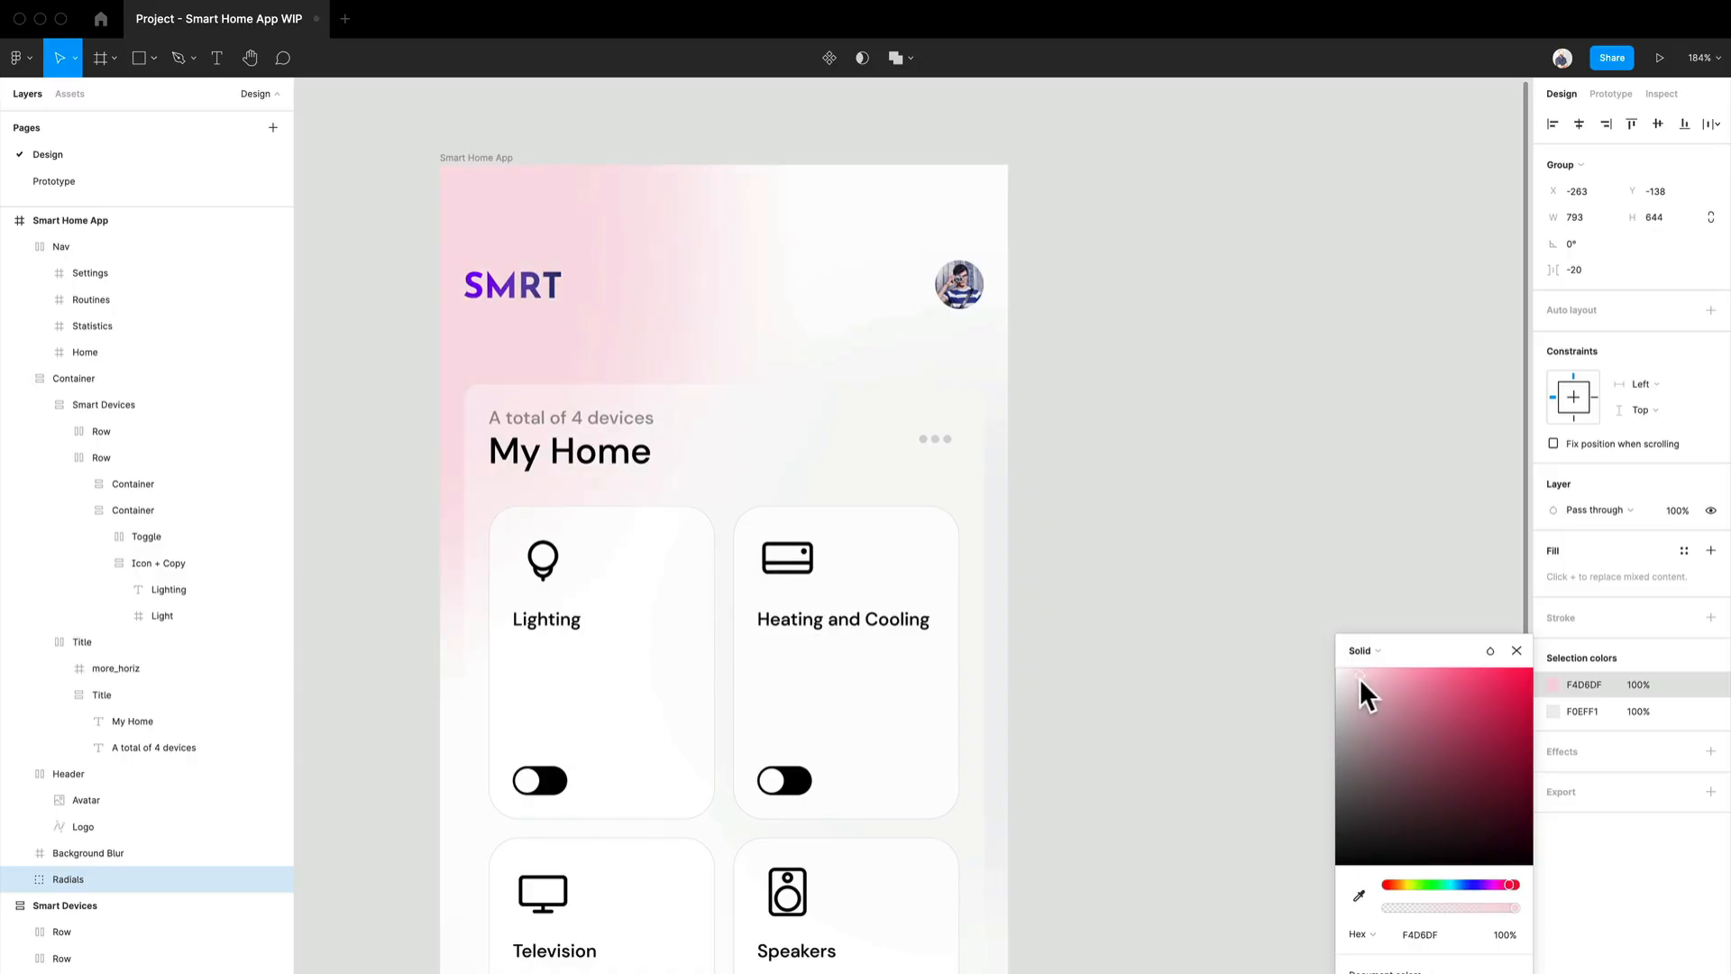
pyautogui.moveTo(1354, 677)
pyautogui.mouseDown()
pyautogui.moveTo(1483, 699)
pyautogui.moveTo(1354, 678)
pyautogui.mouseUp()
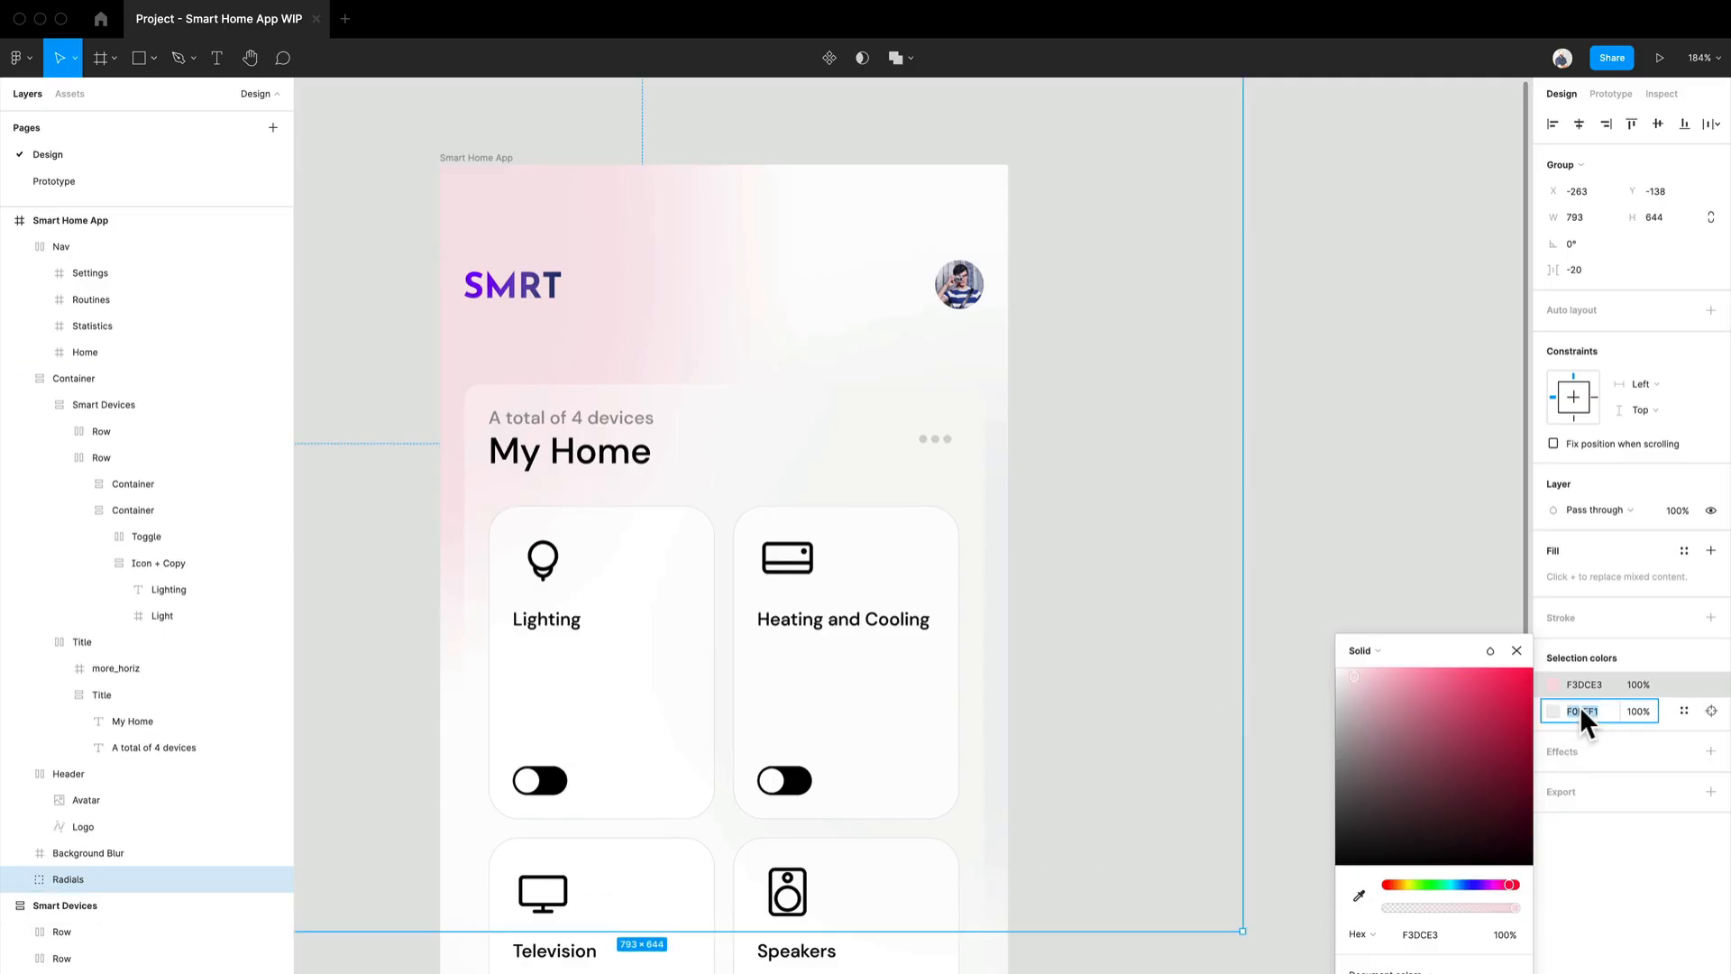
# Change the Radials group's second colour to pale purple F3EDF8.
pyautogui.click(1550, 708)
pyautogui.moveTo(1339, 673); pyautogui.dragTo(1344, 675)
pyautogui.scroll(-5, 1136, 622)
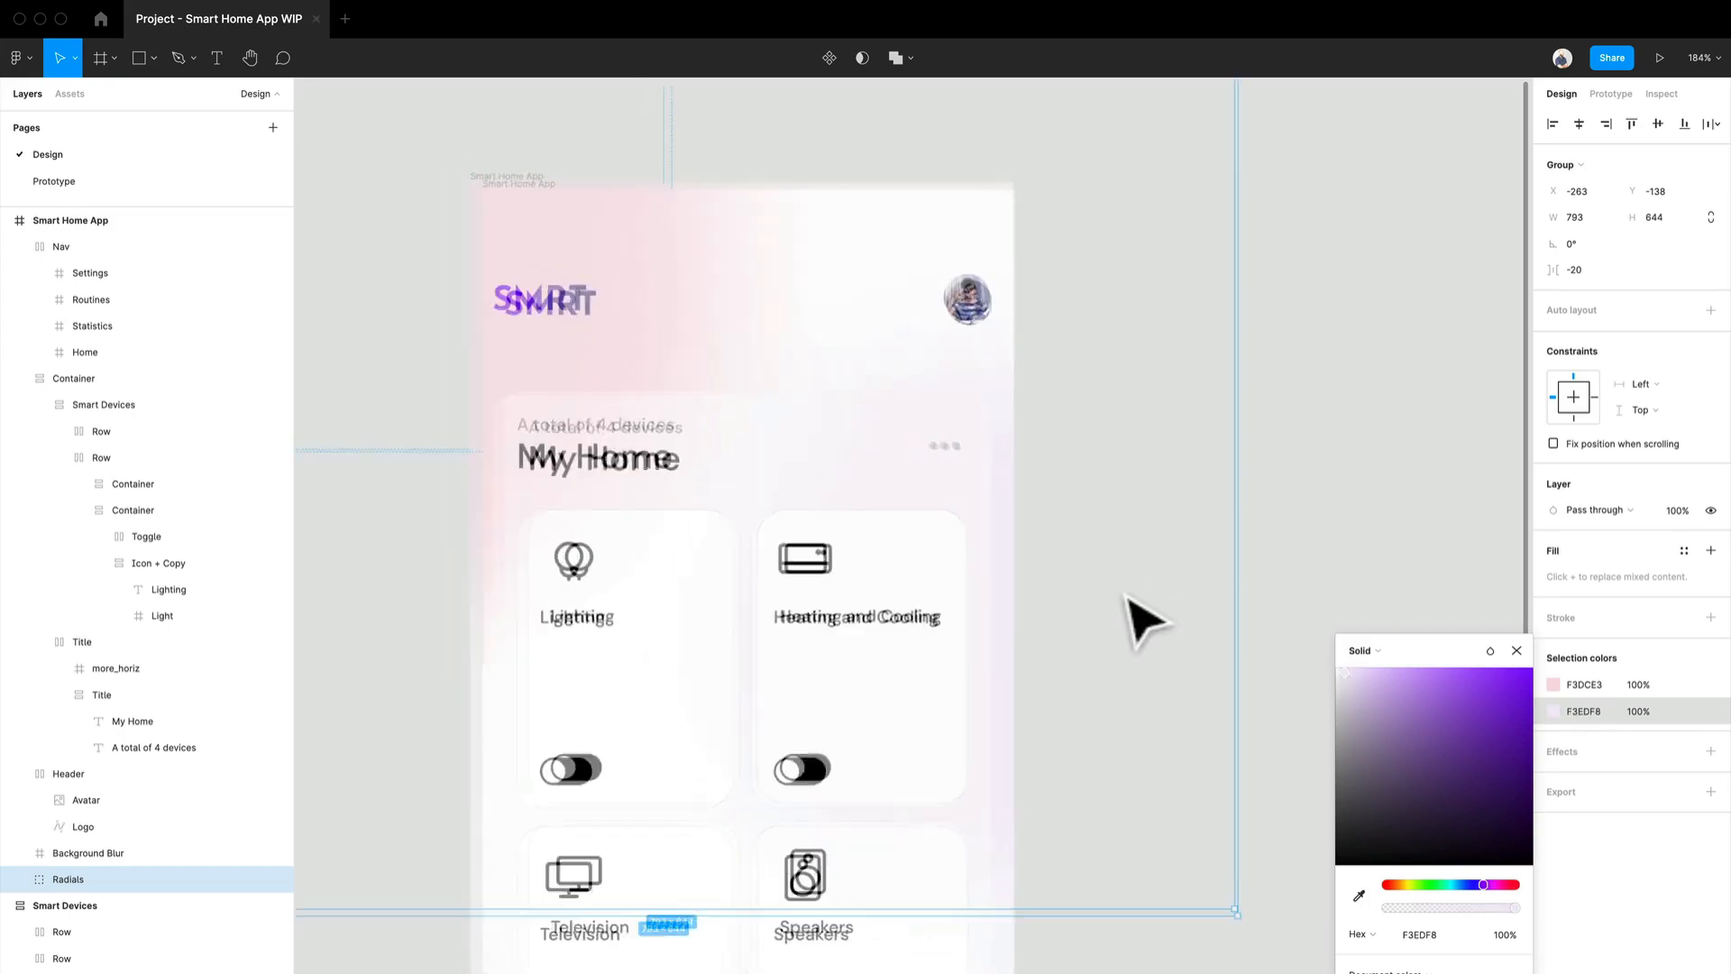
pyautogui.scroll(-2, 1127, 600)
pyautogui.click(1171, 830)
pyautogui.scroll(-3, 1171, 831)
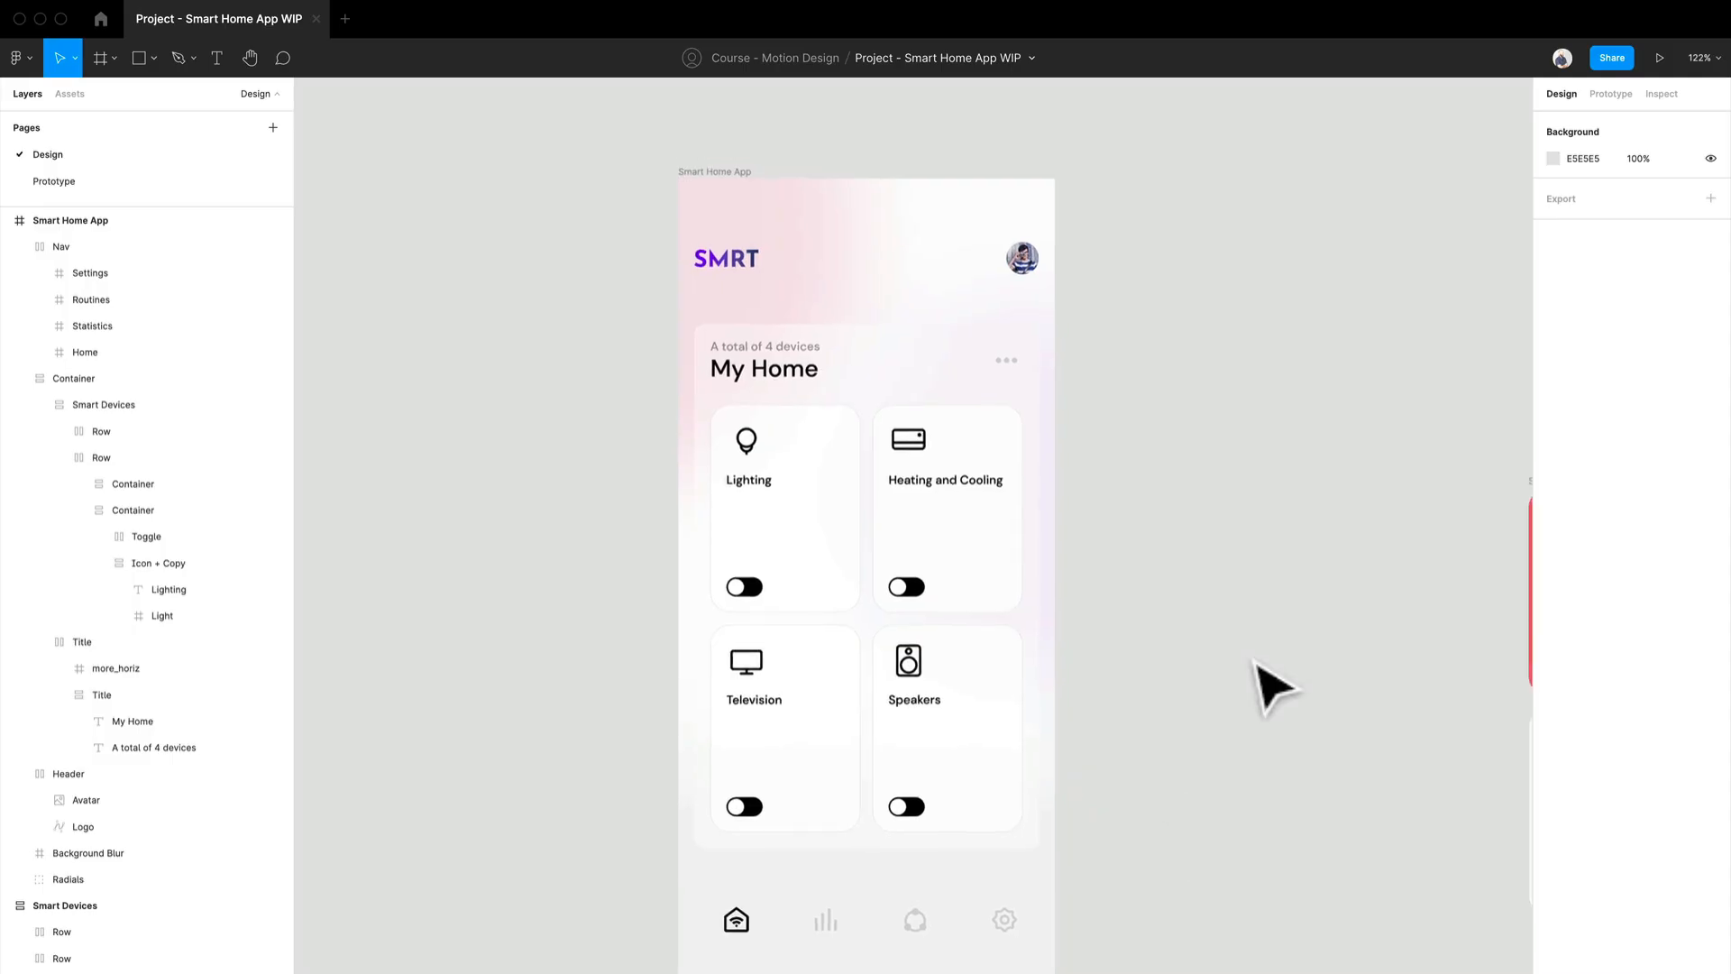
# Set the My Home Container's corner radius to 20.
pyautogui.moveTo(1257, 664); pyautogui.dragTo(1086, 651)
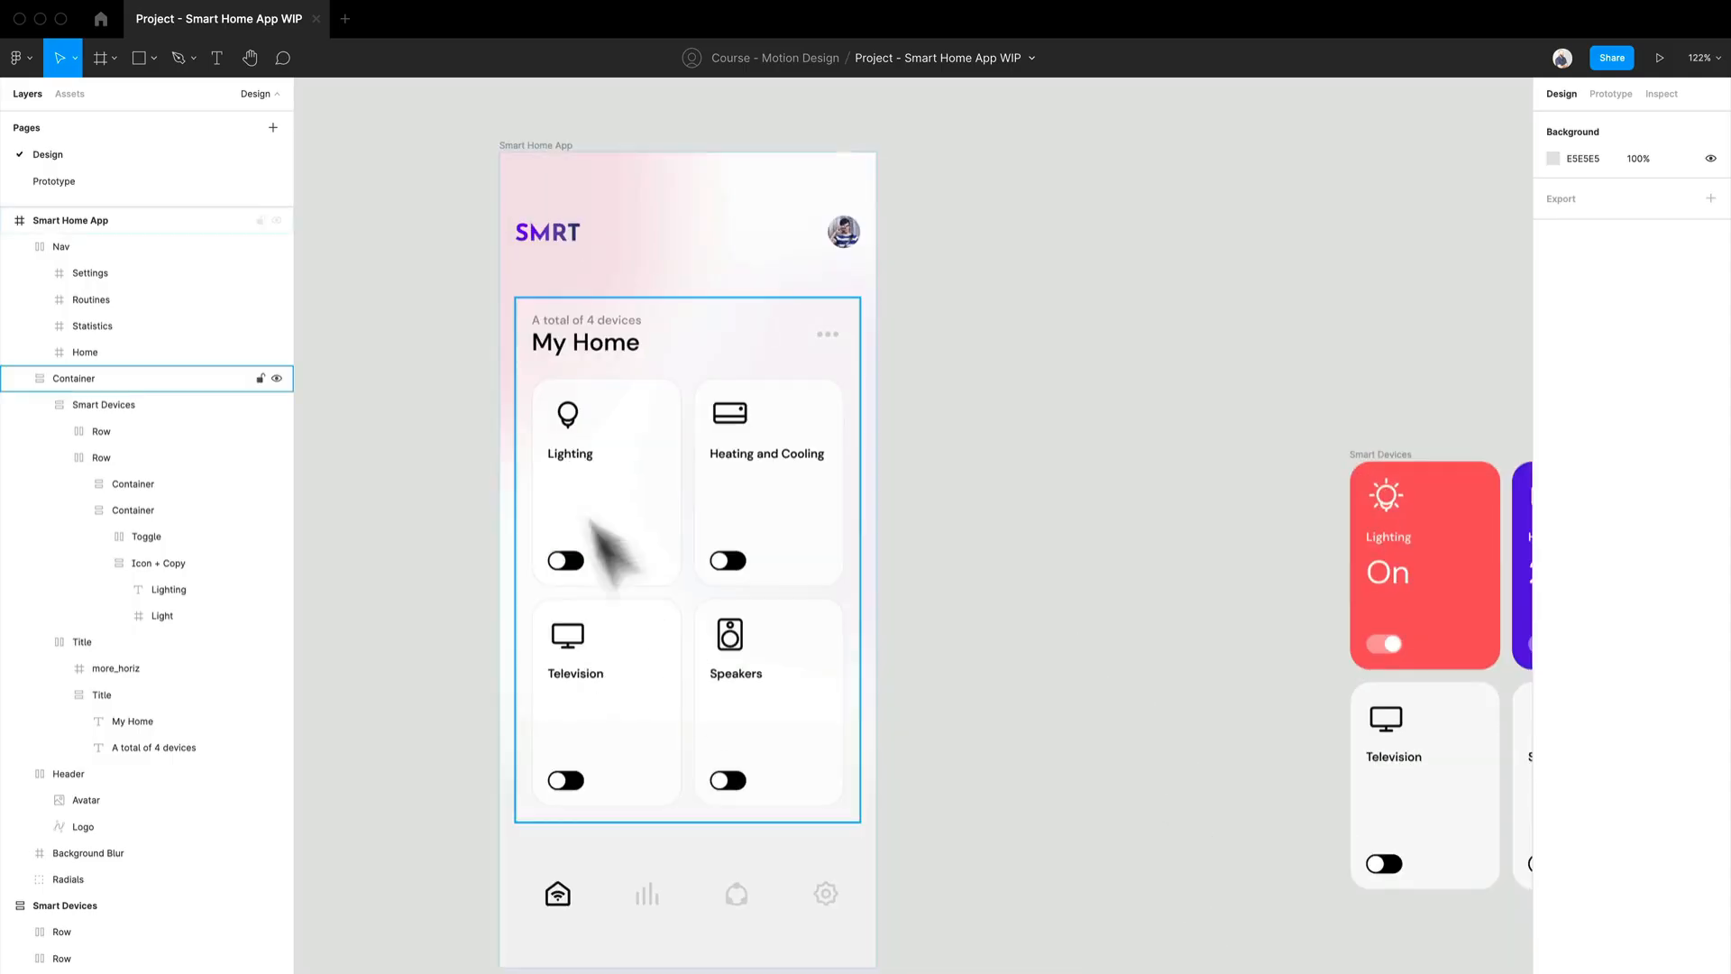
pyautogui.scroll(1, 1073, 604)
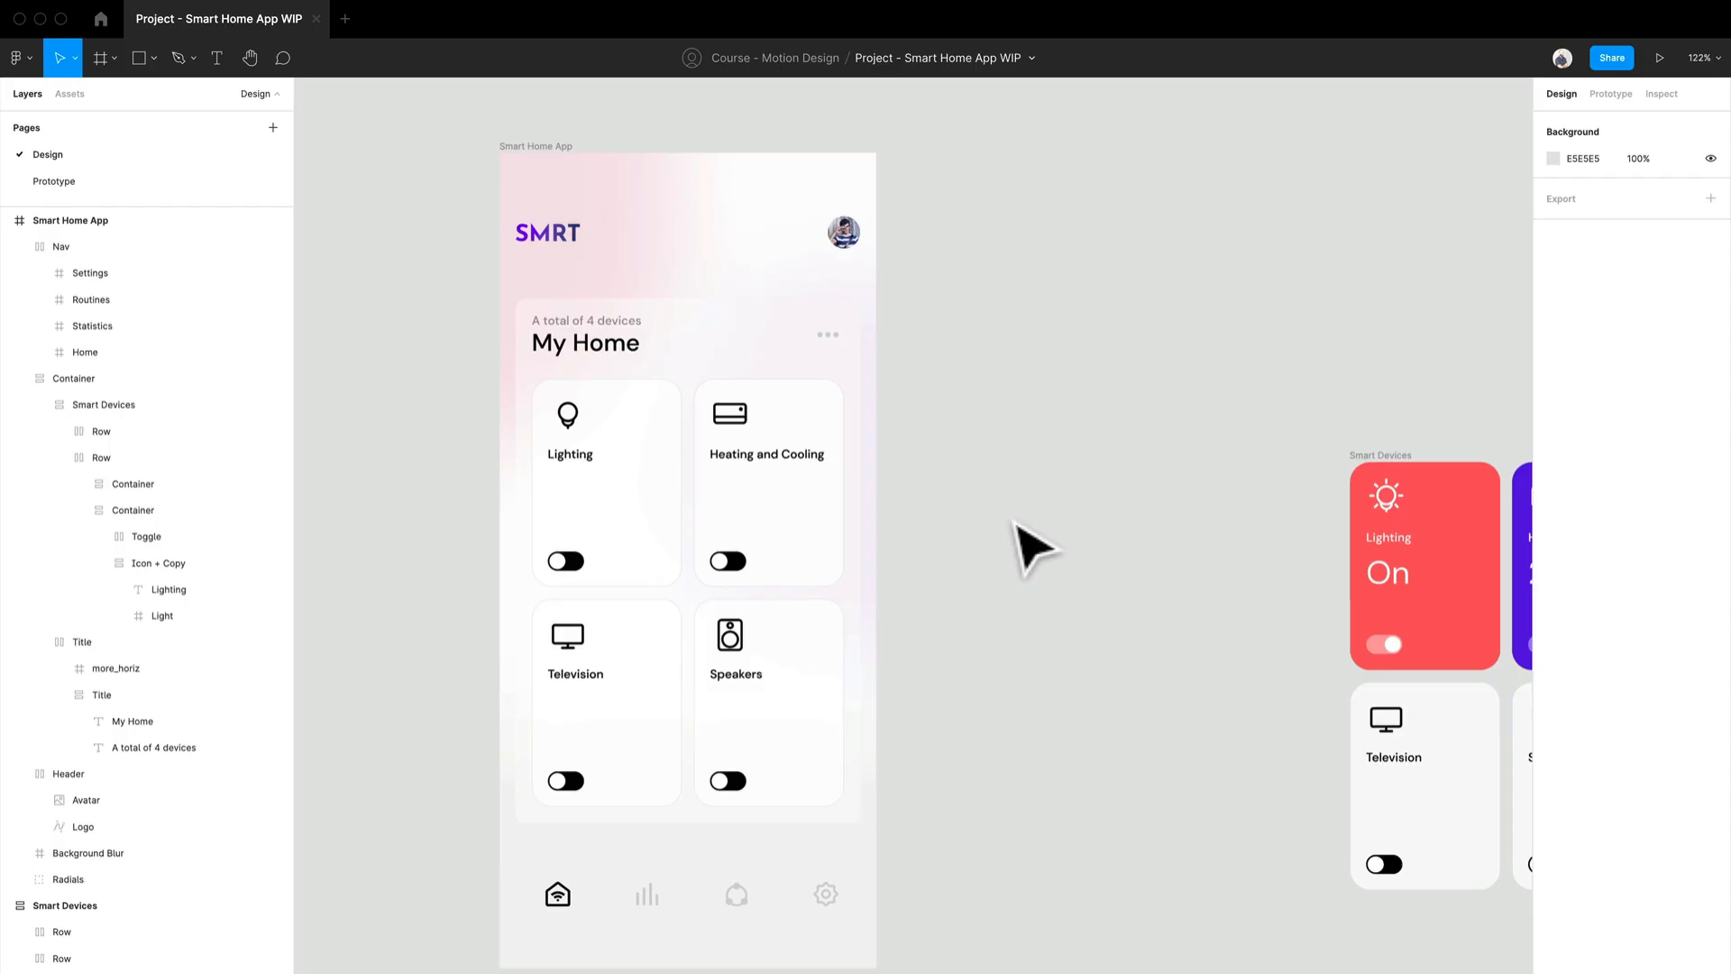
pyautogui.scroll(5, 869, 554)
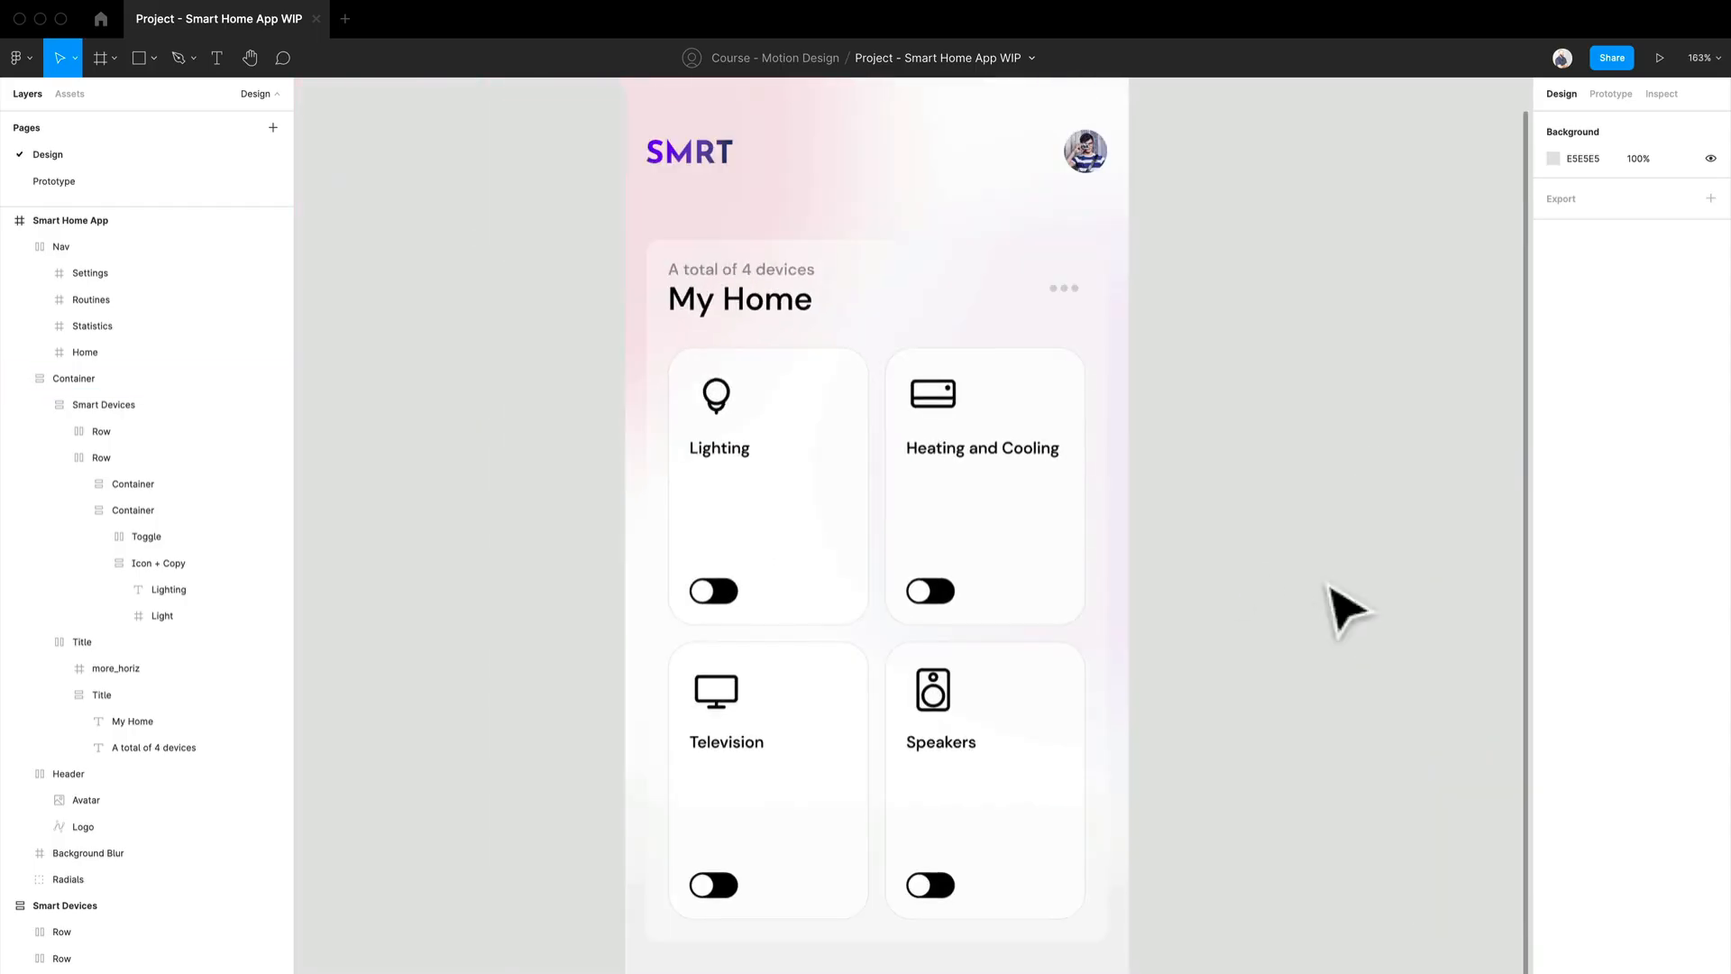
pyautogui.hscroll(3, 1344, 607)
pyautogui.click(873, 372)
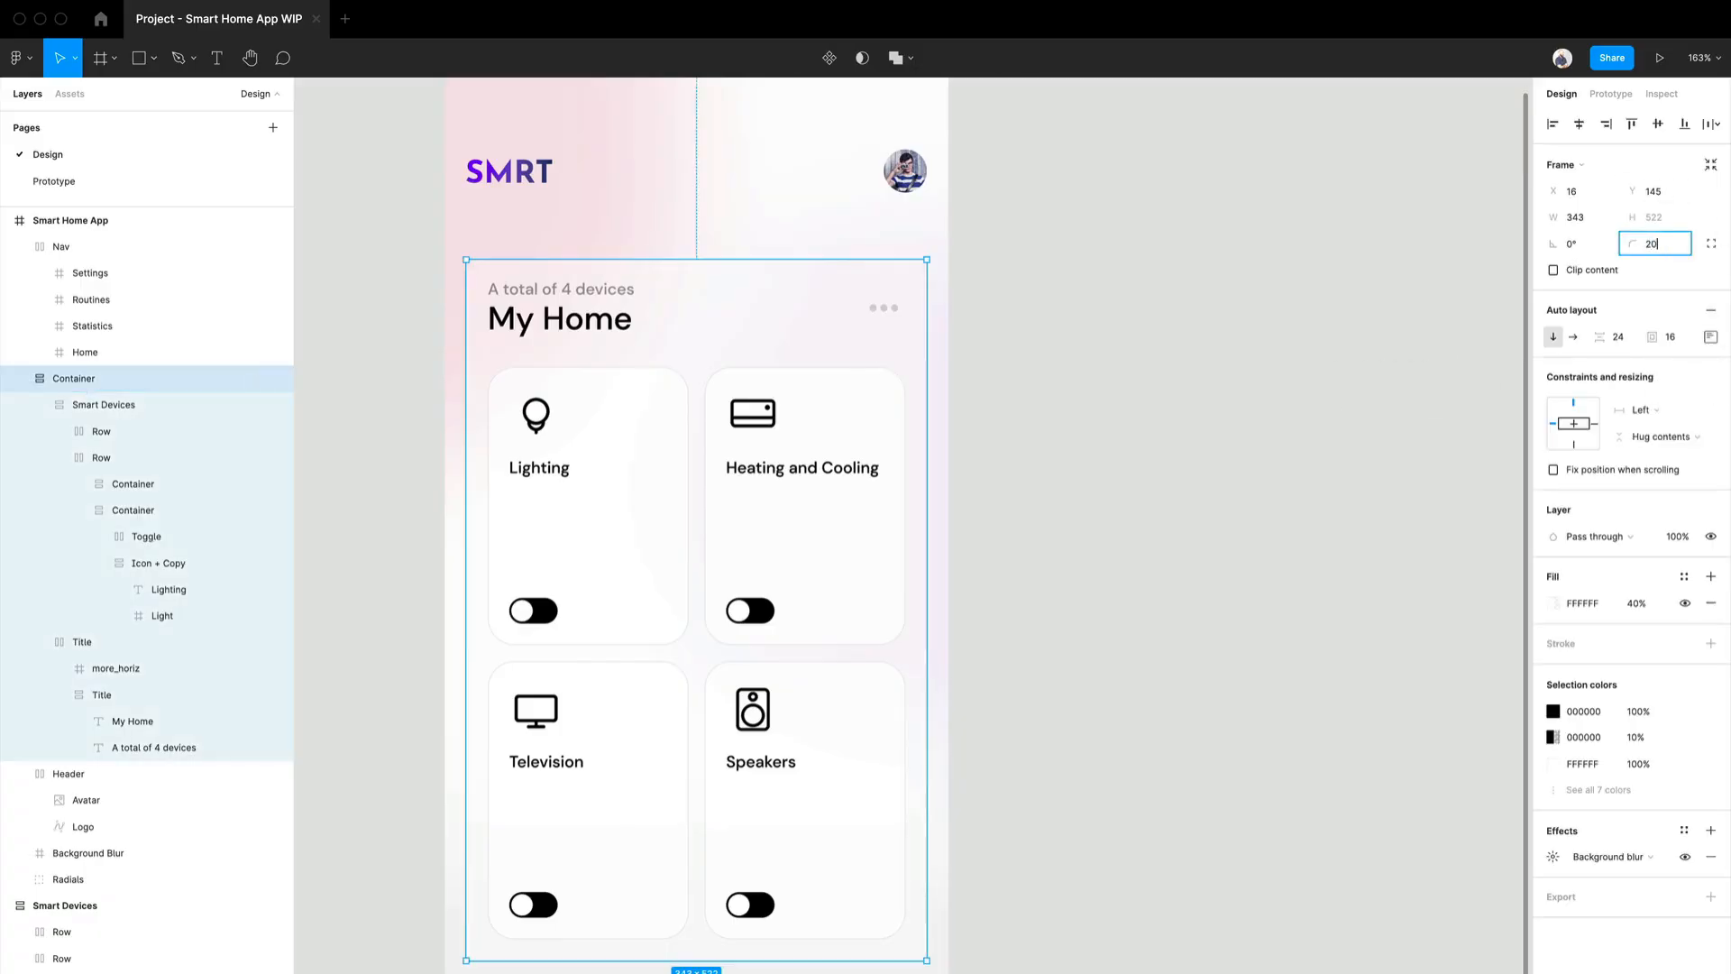
pyautogui.click(1242, 280)
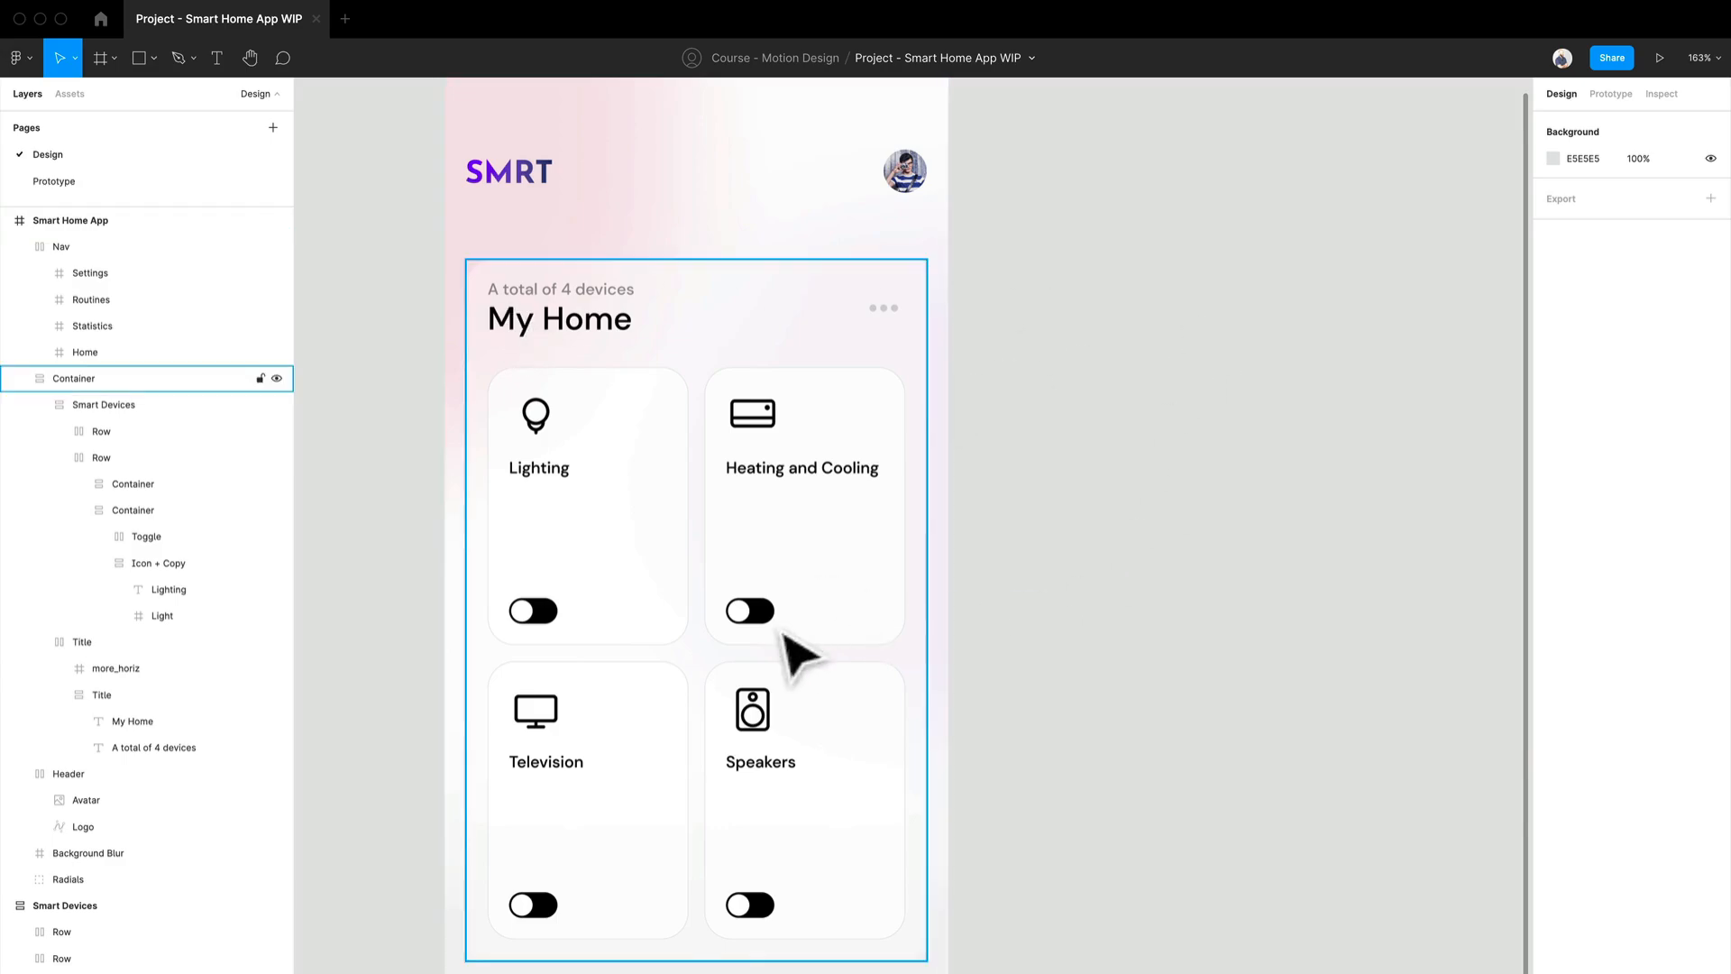
# Examine the finished Smart Home App screen alongside the coloured Smart Devices cards.
pyautogui.scroll(-3, 946, 653)
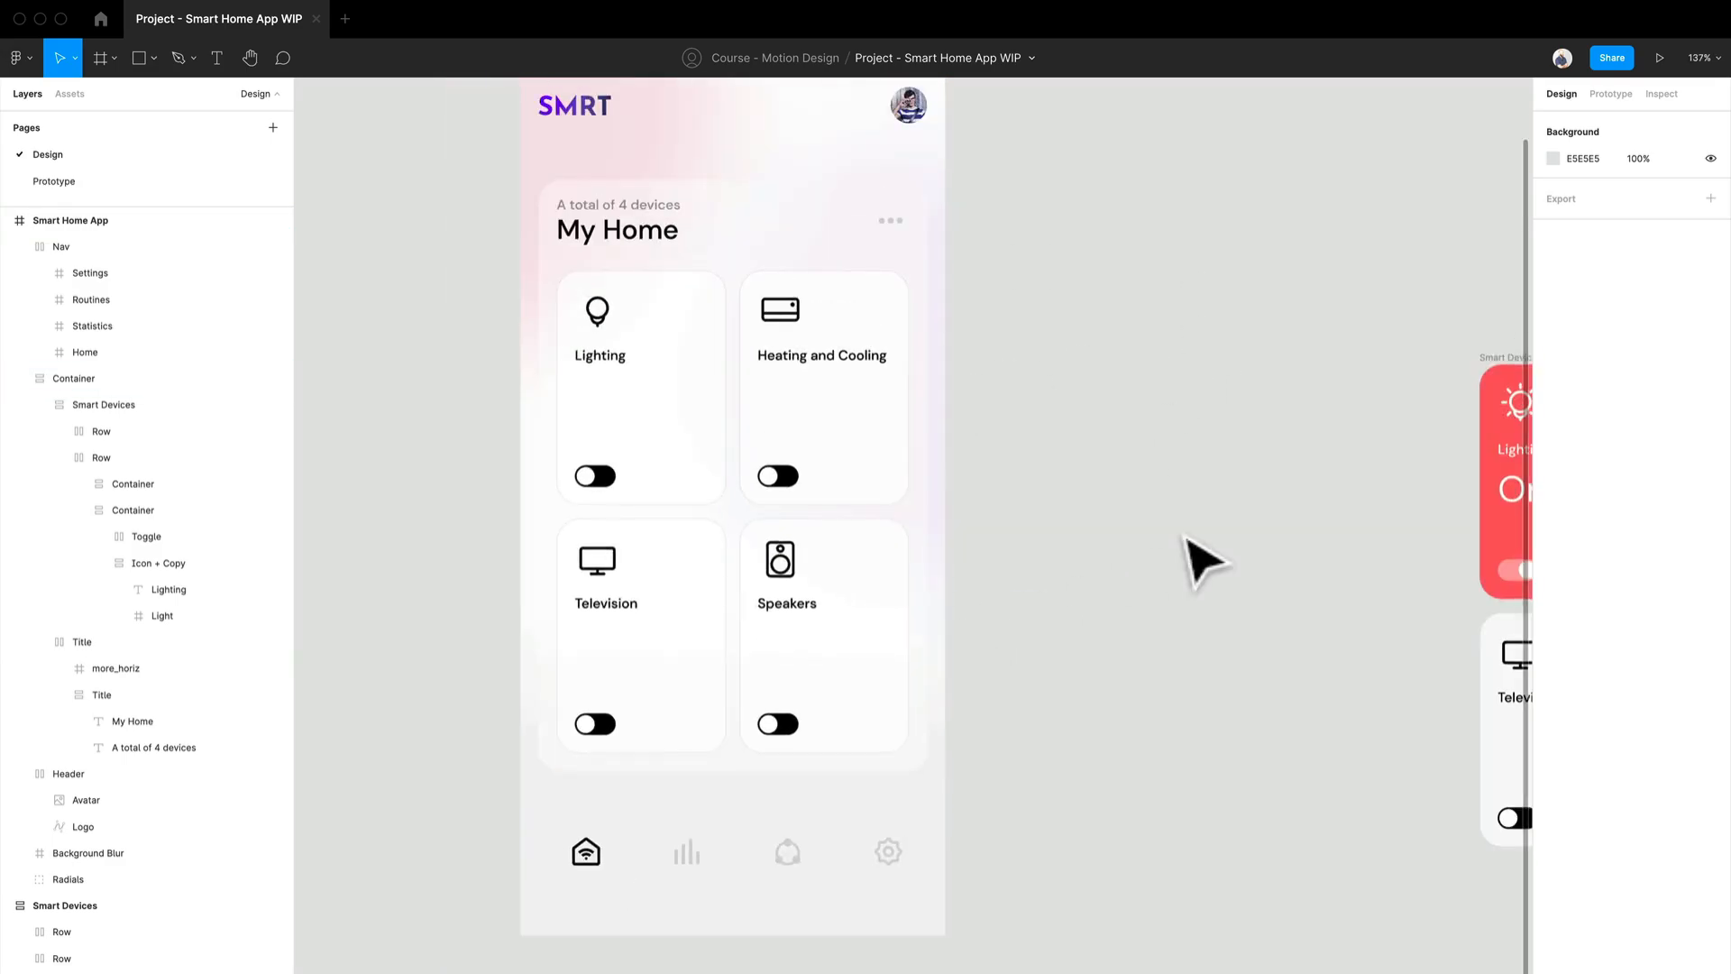
pyautogui.scroll(1, 1172, 613)
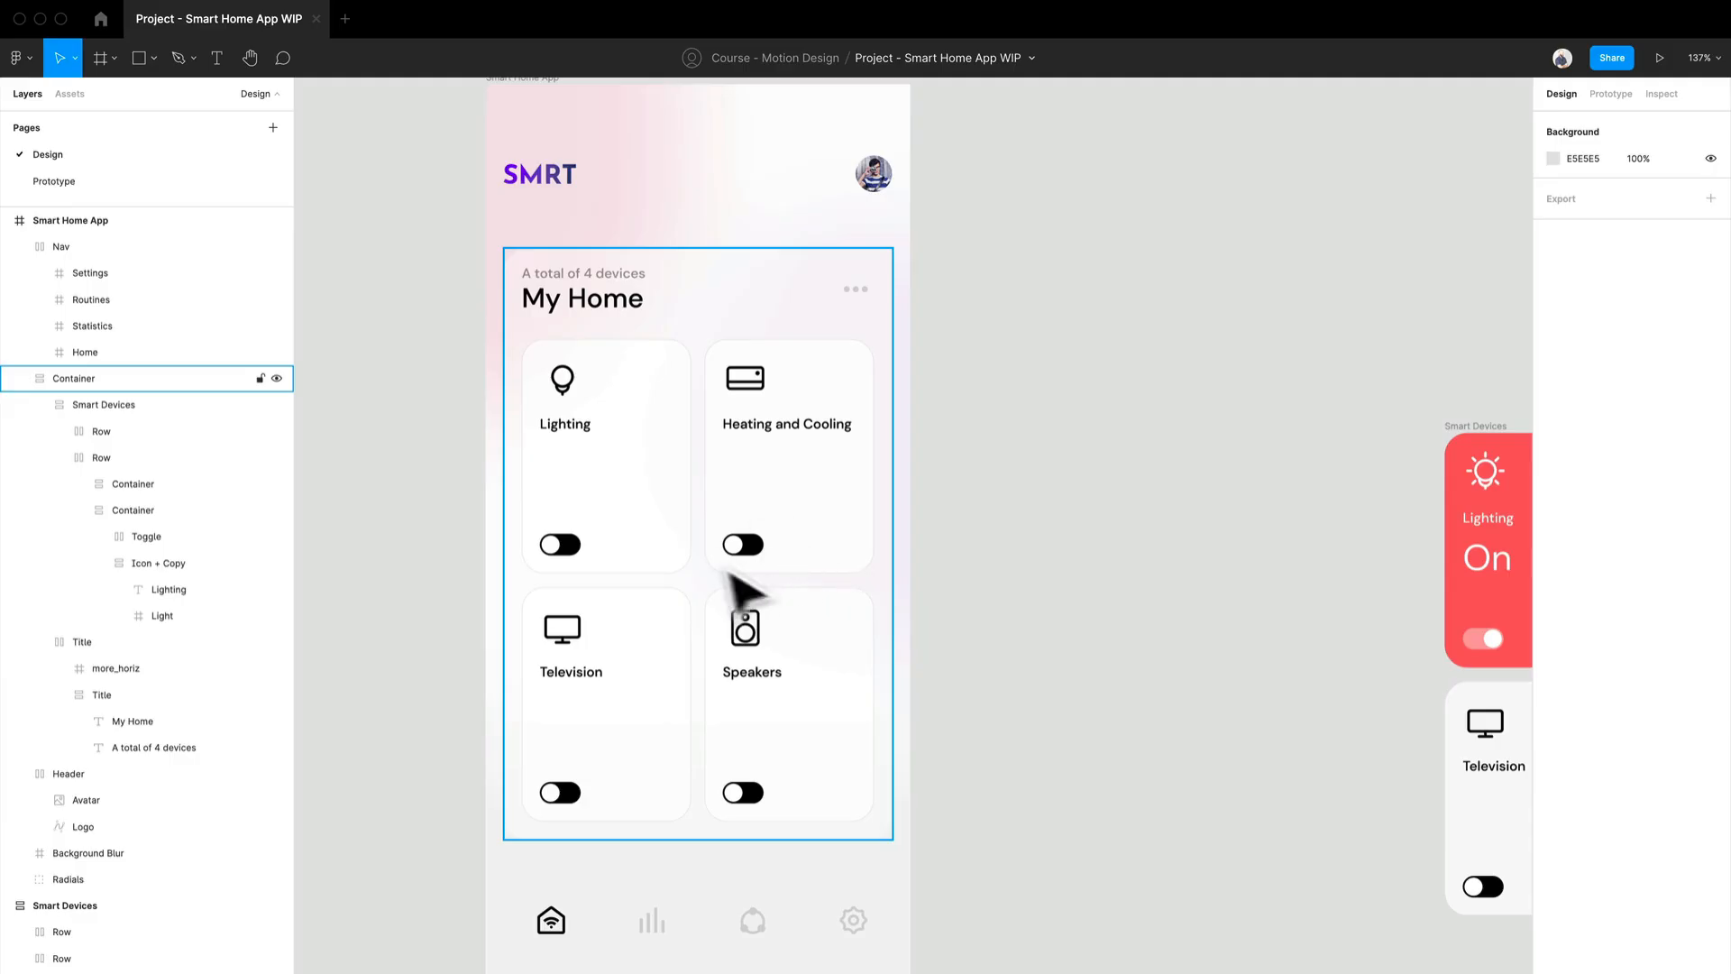
pyautogui.scroll(3, 901, 586)
pyautogui.hscroll(3, 901, 586)
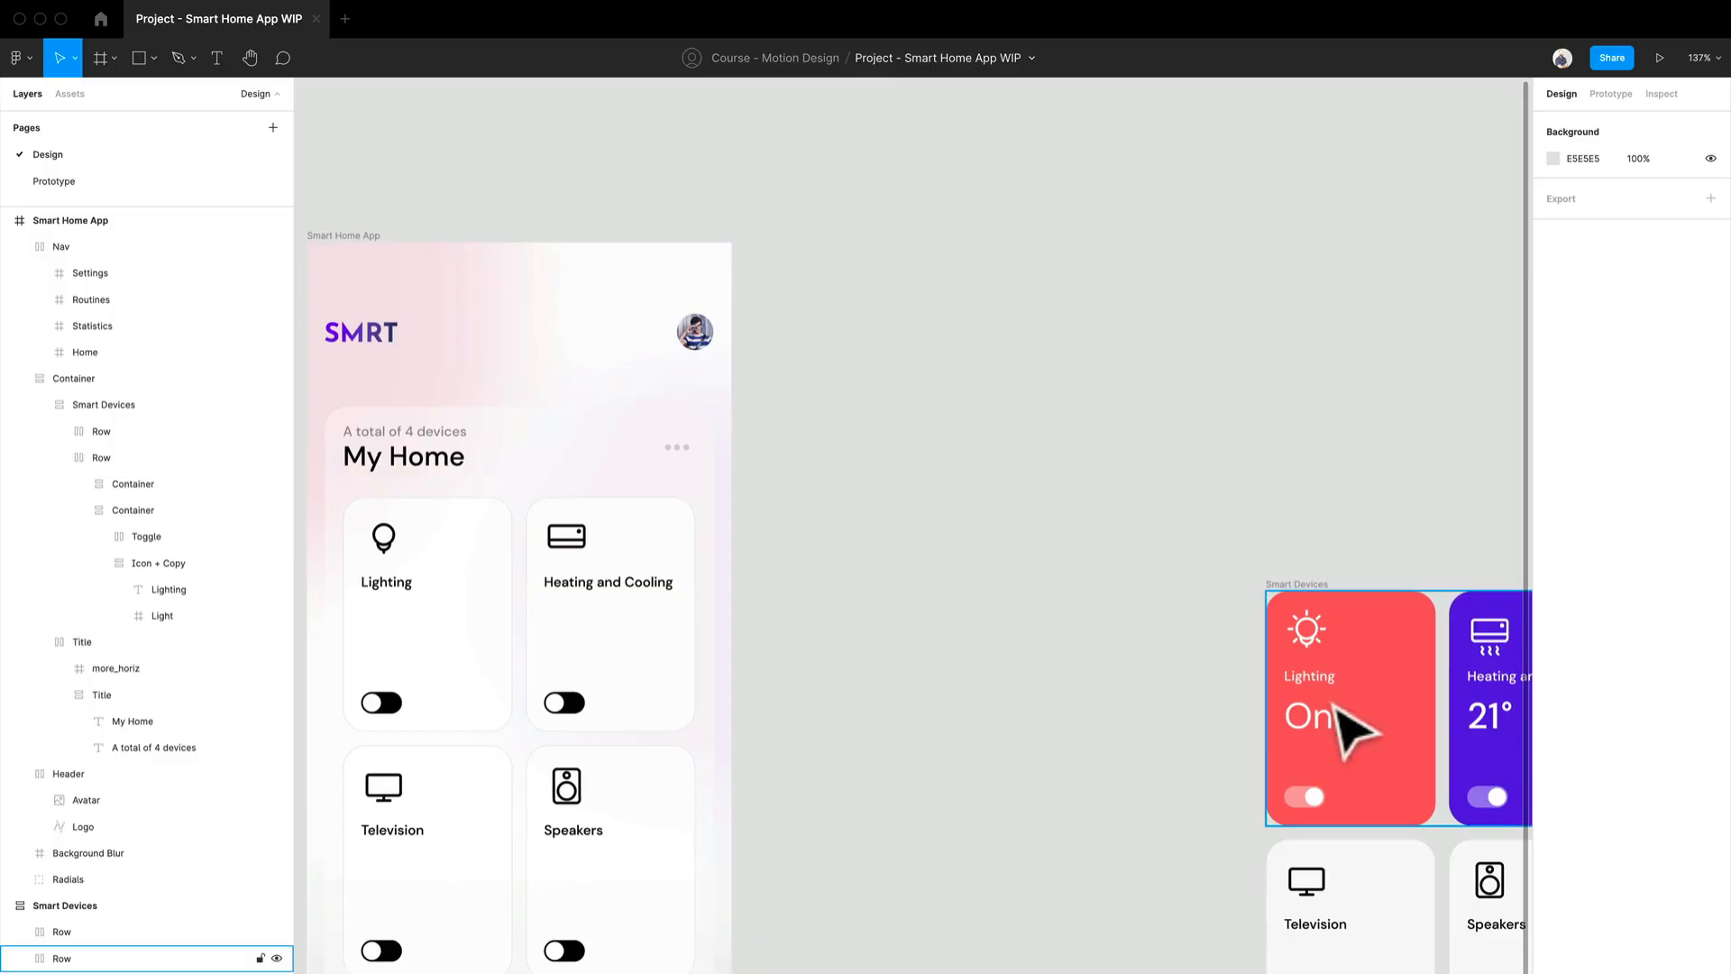
pyautogui.moveTo(1501, 746); pyautogui.dragTo(1409, 726)
pyautogui.moveTo(642, 539); pyautogui.dragTo(927, 481)
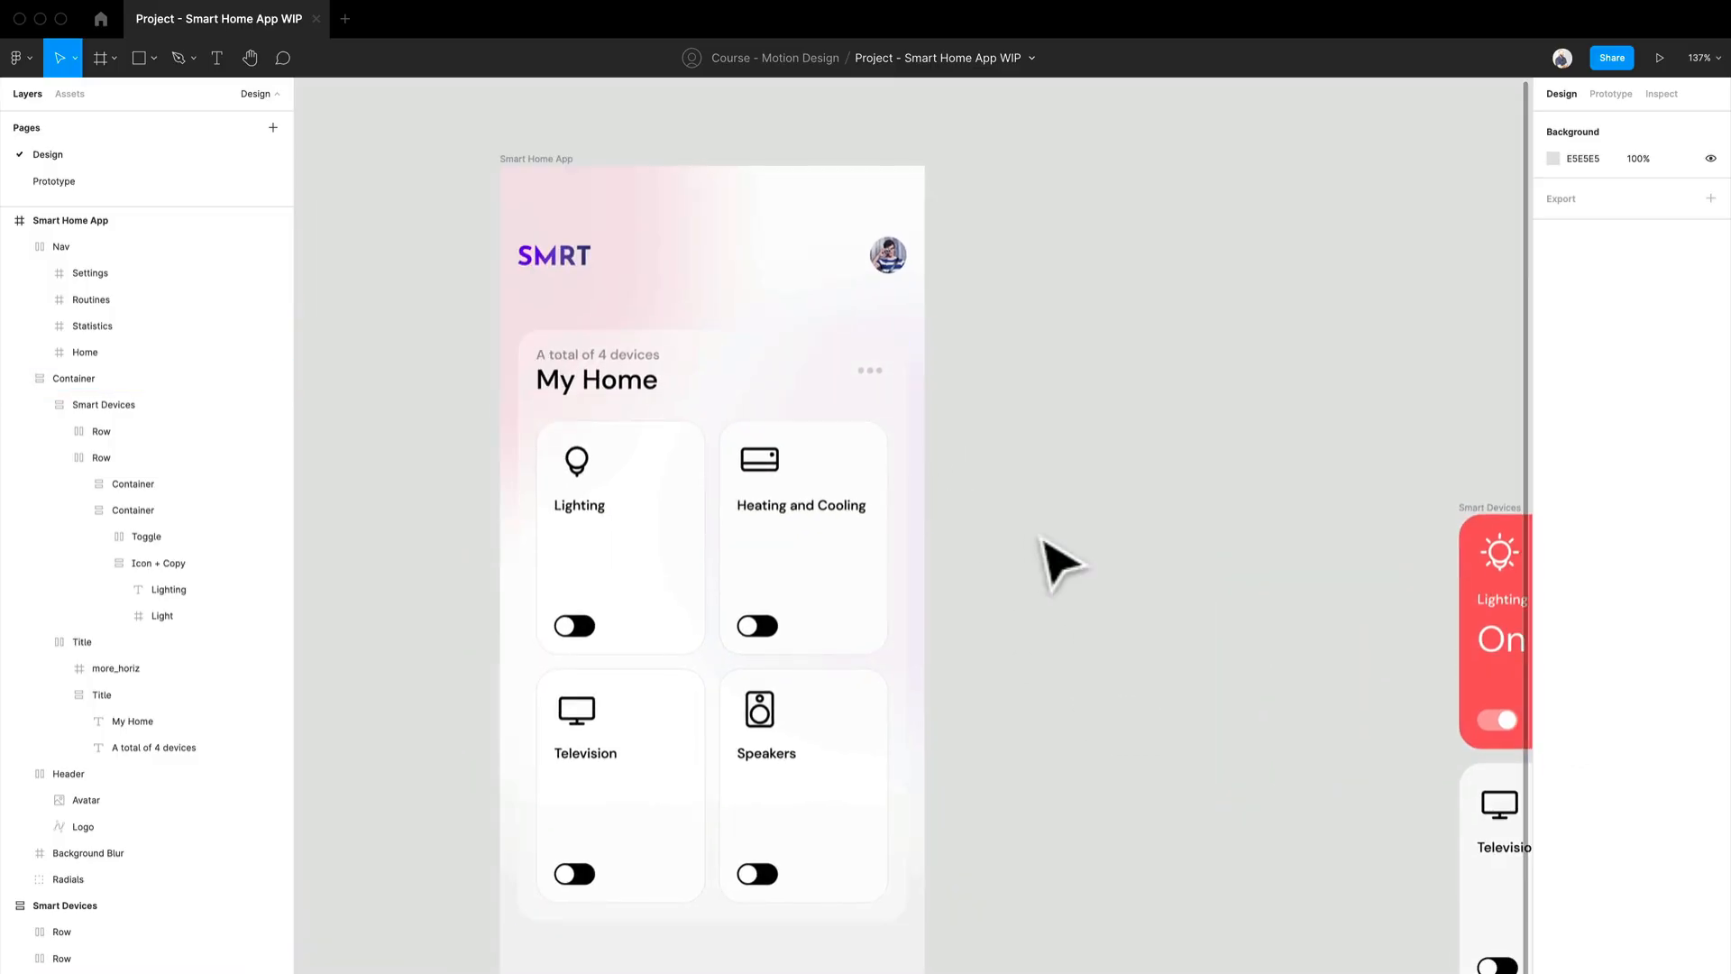
pyautogui.moveTo(1059, 563); pyautogui.dragTo(1017, 473)
pyautogui.scroll(-3, 1003, 460)
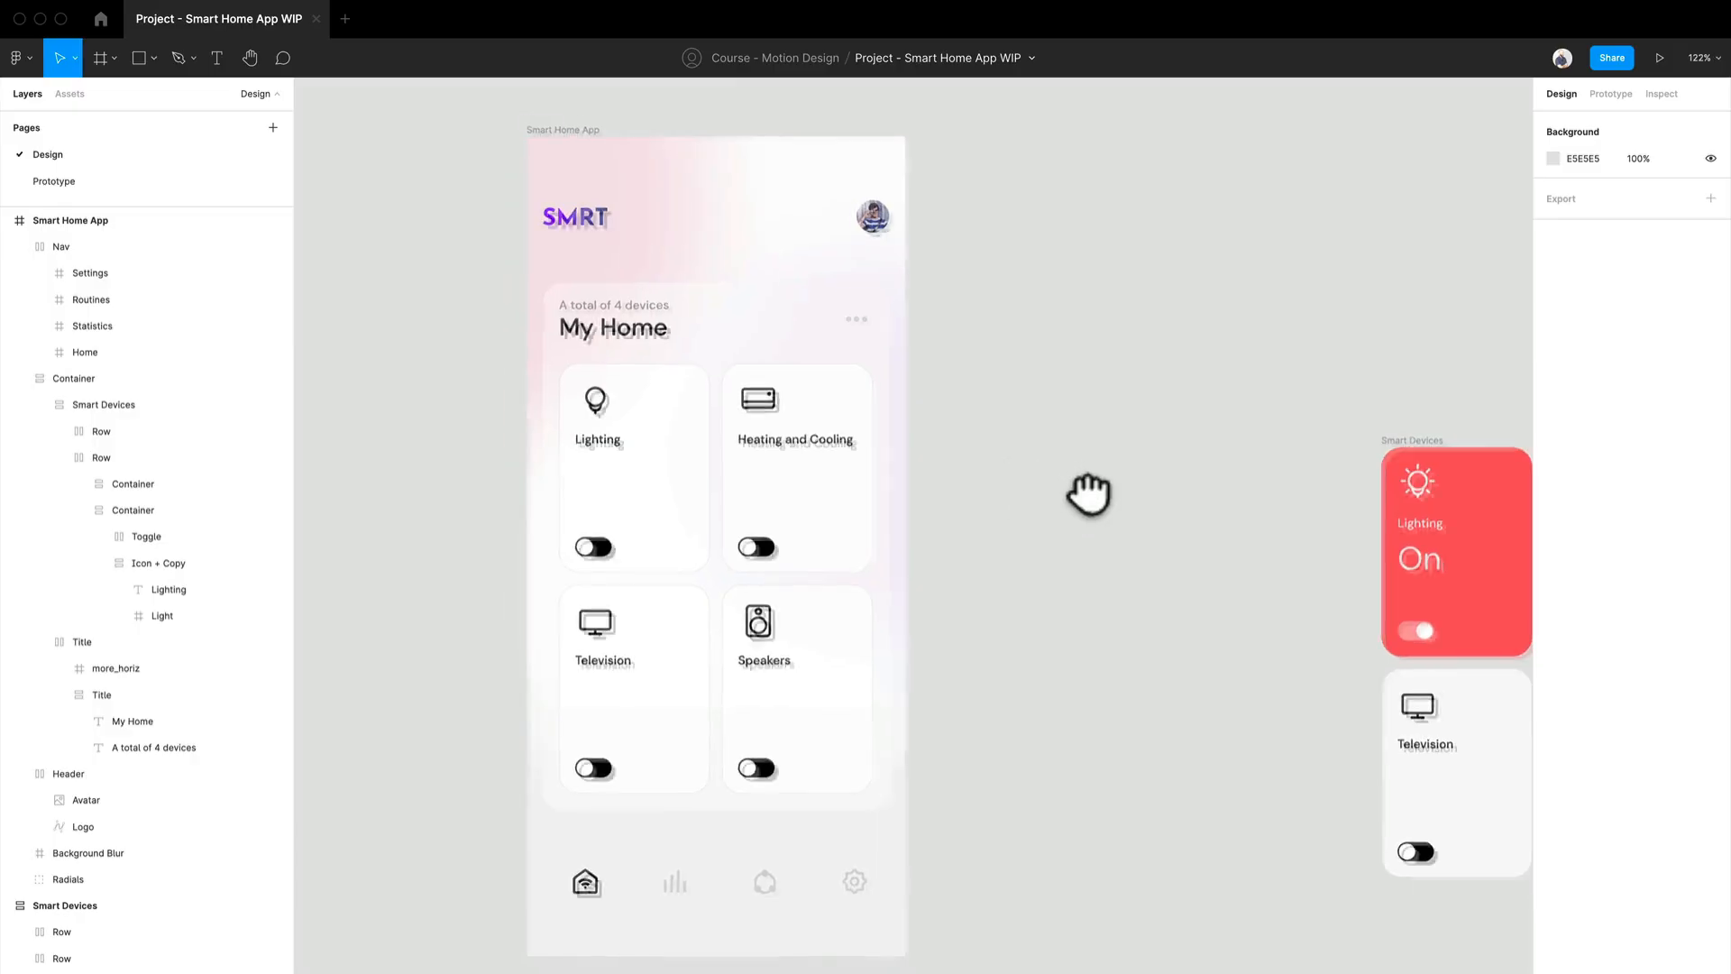
pyautogui.moveTo(1090, 491); pyautogui.dragTo(1093, 521)
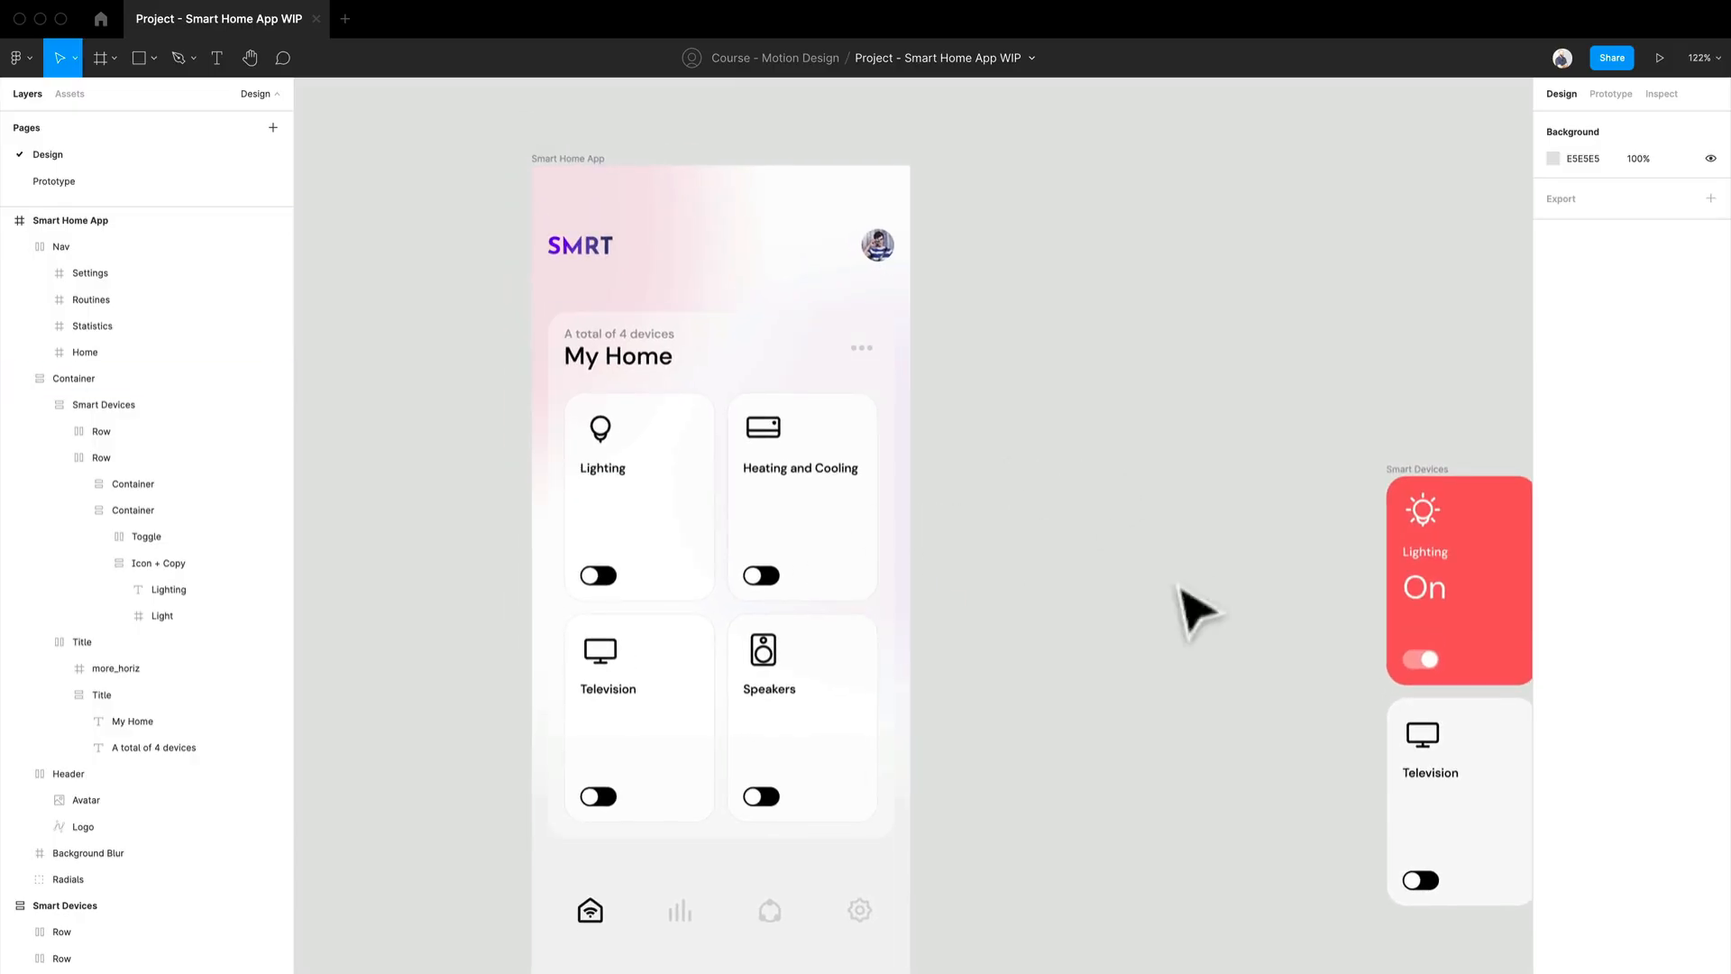